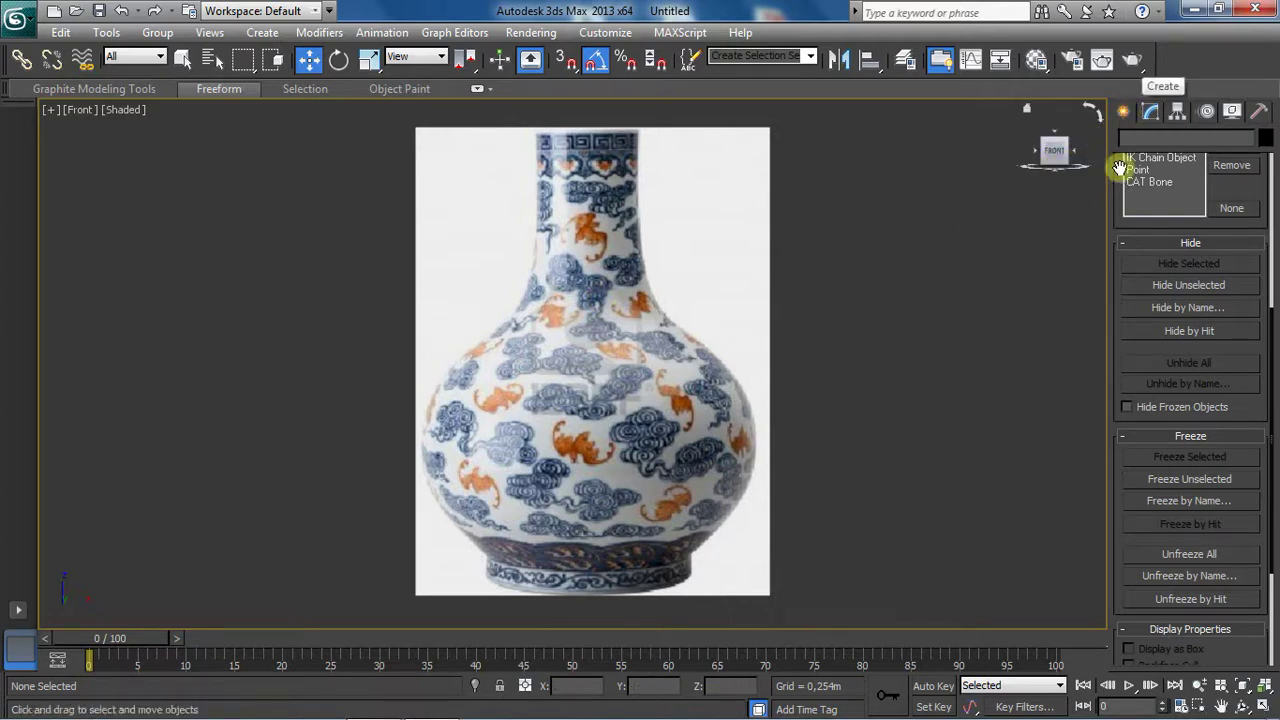
Step: Start the Line spline tool from Create > Shapes > Splines over the Front-view vase reference
drag(1114, 163, 1090, 579)
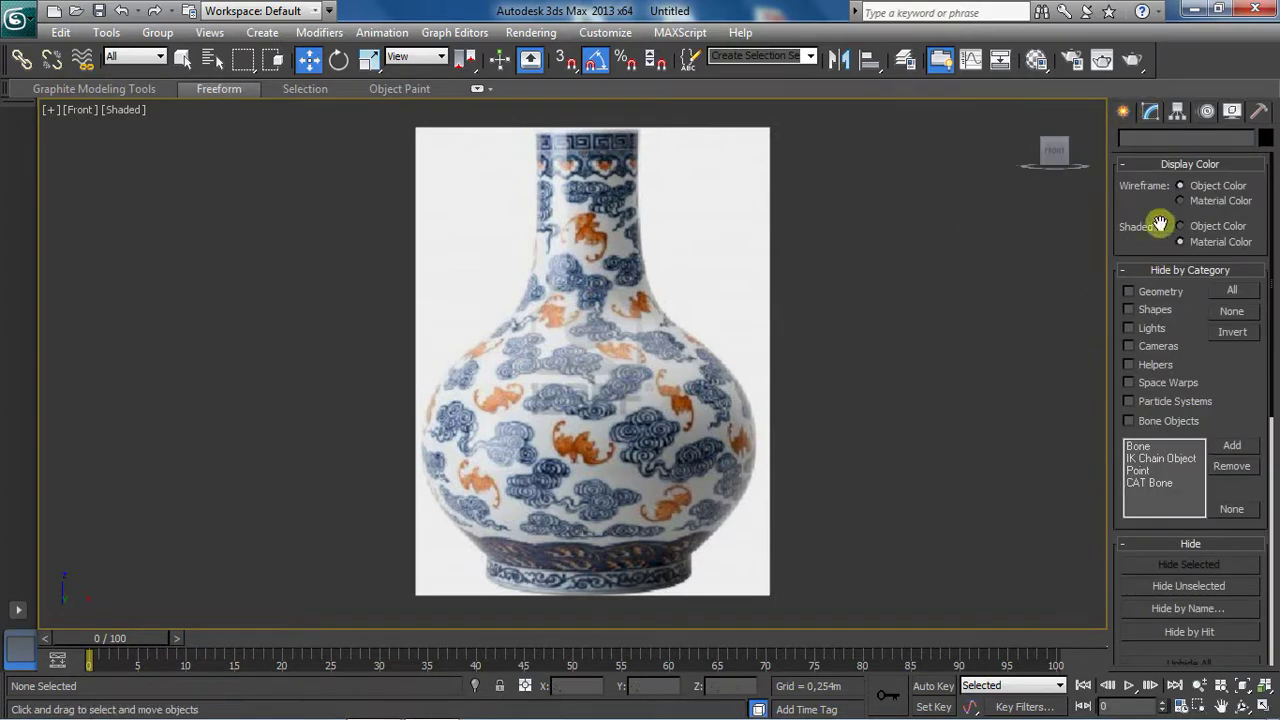
click(1124, 111)
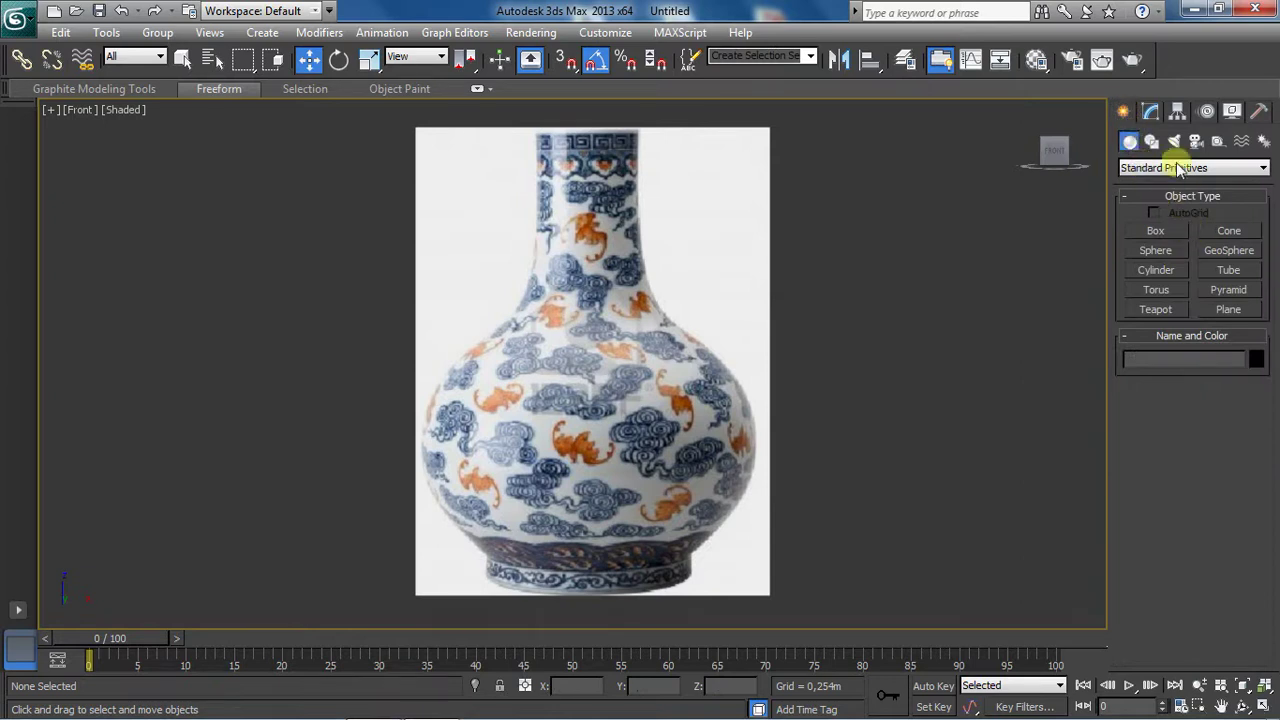
click(1153, 142)
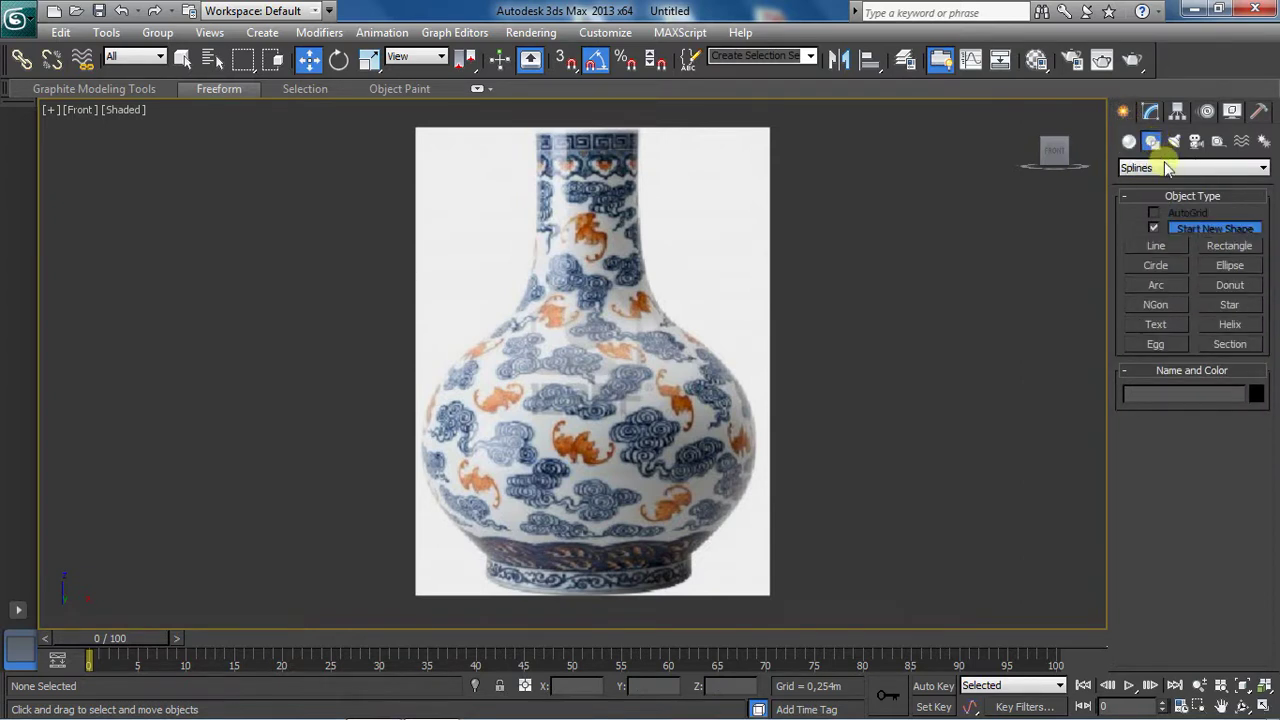
click(1155, 248)
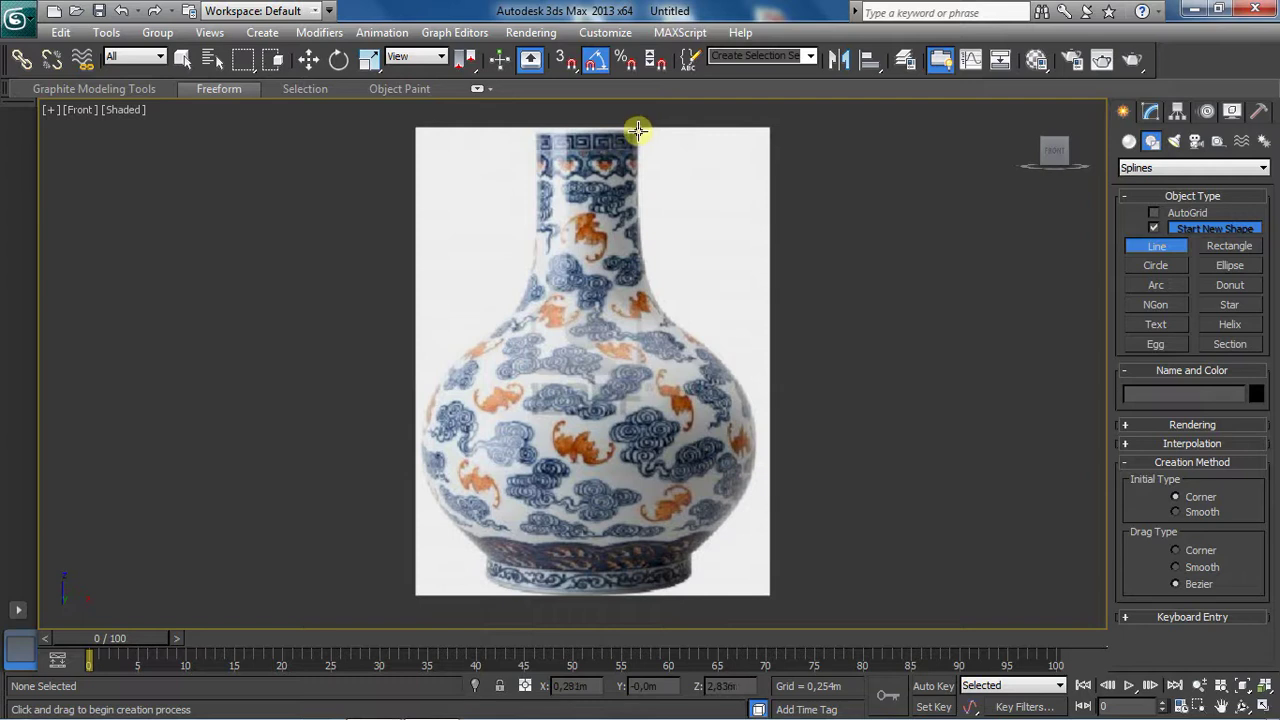
Step: Trace Line001 from the neck top through shoulder, lower body and base edge to the base centre
click(638, 131)
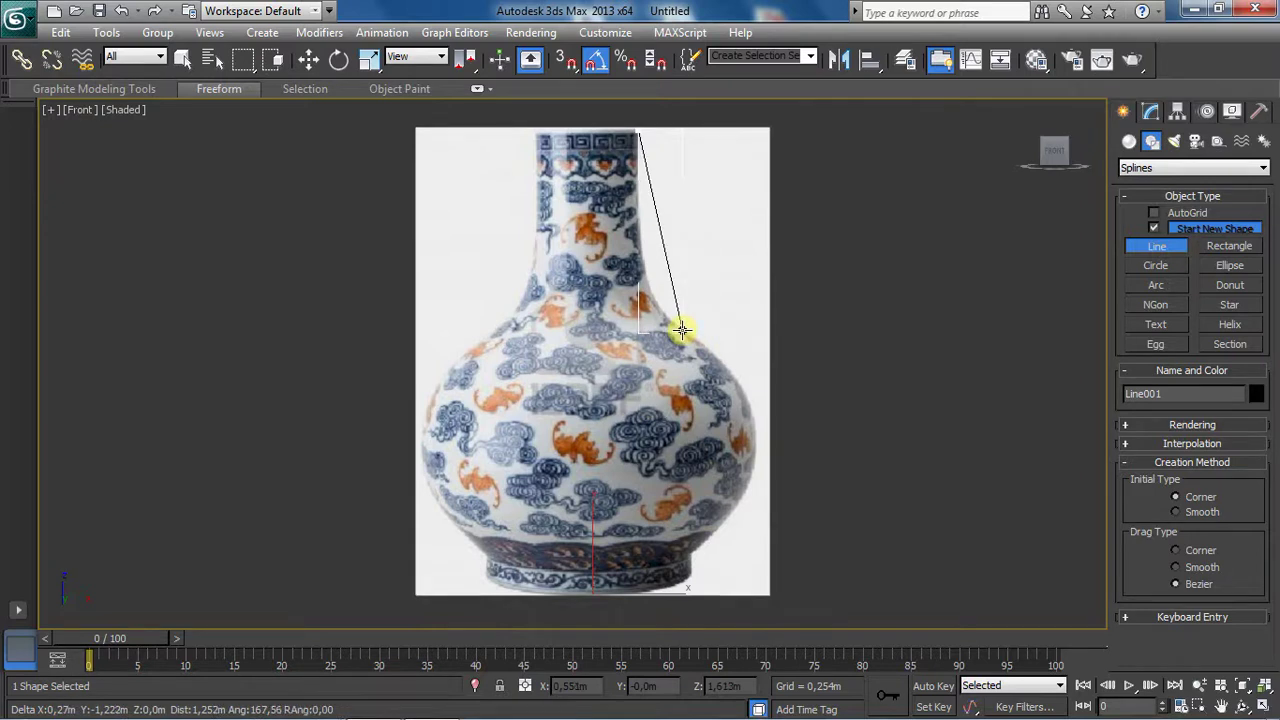
click(681, 329)
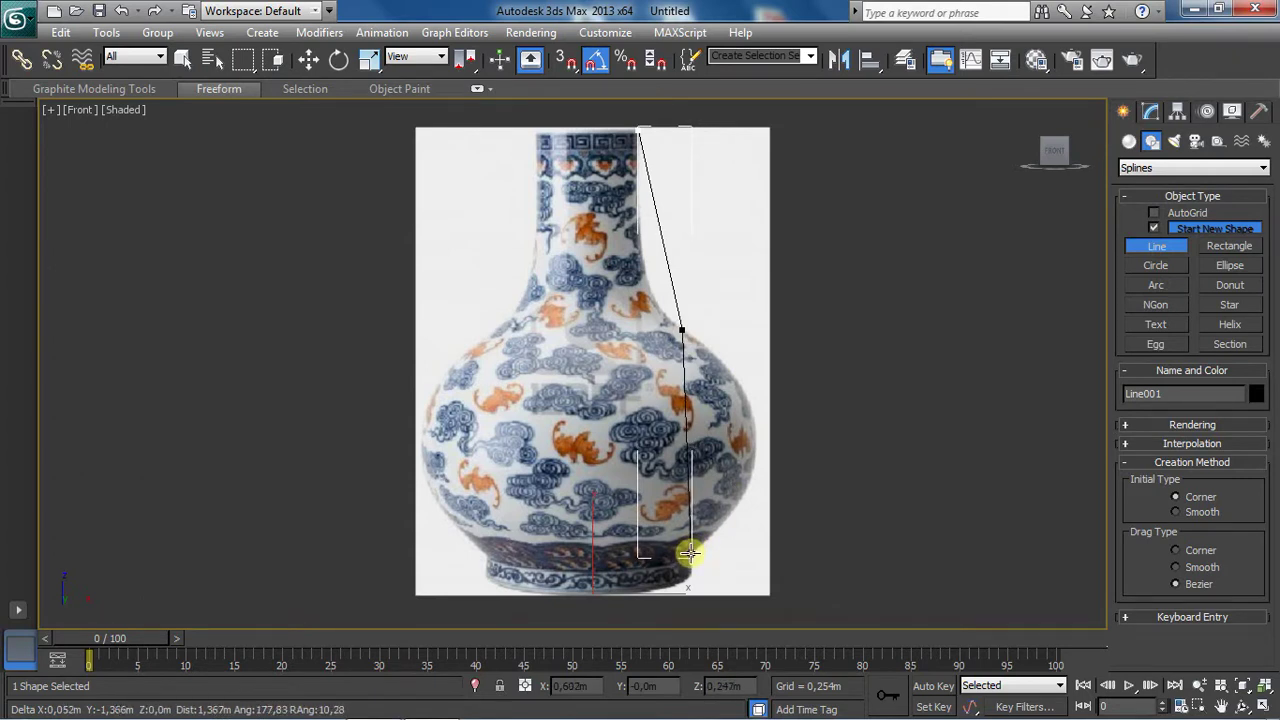
click(690, 552)
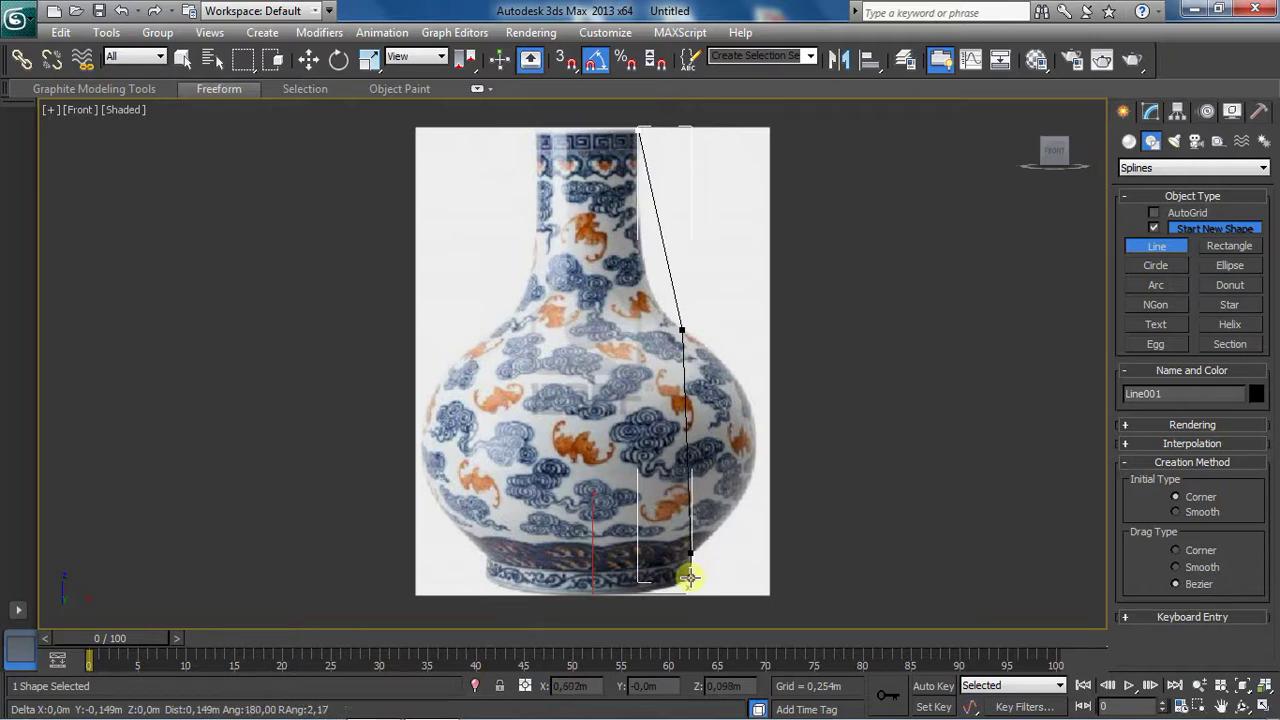
click(690, 577)
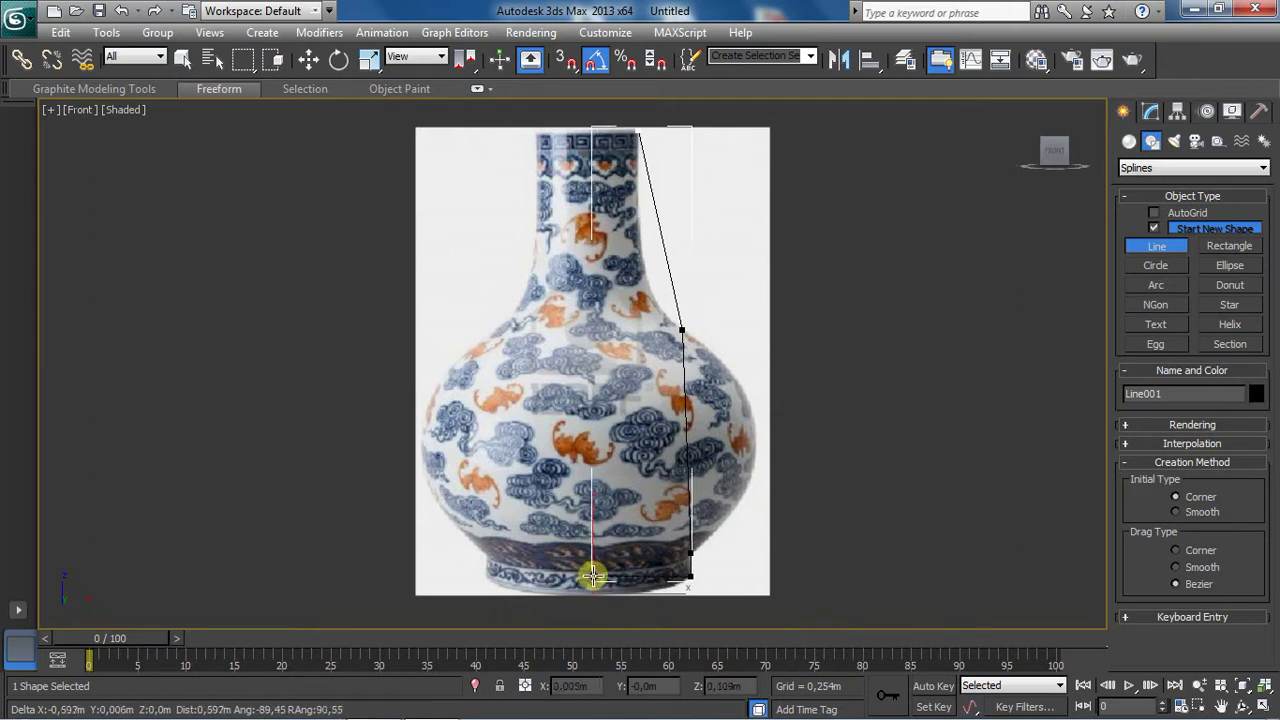
click(604, 577)
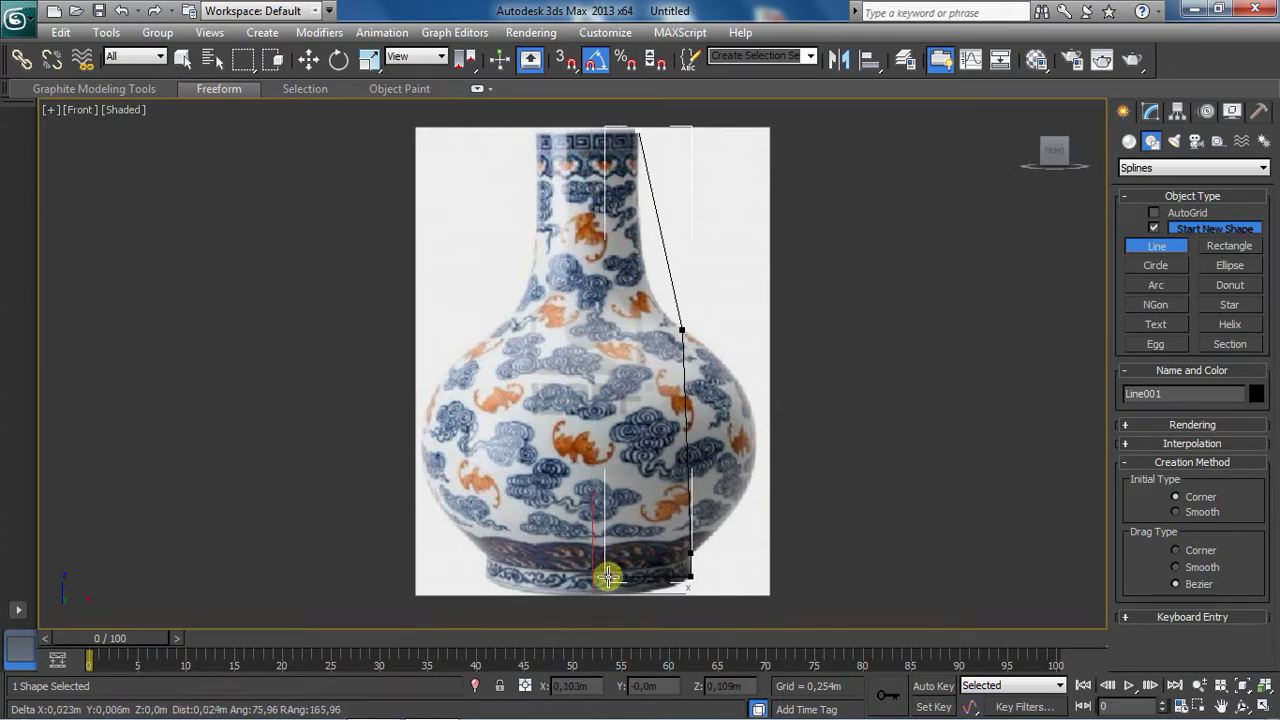
right_click(609, 442)
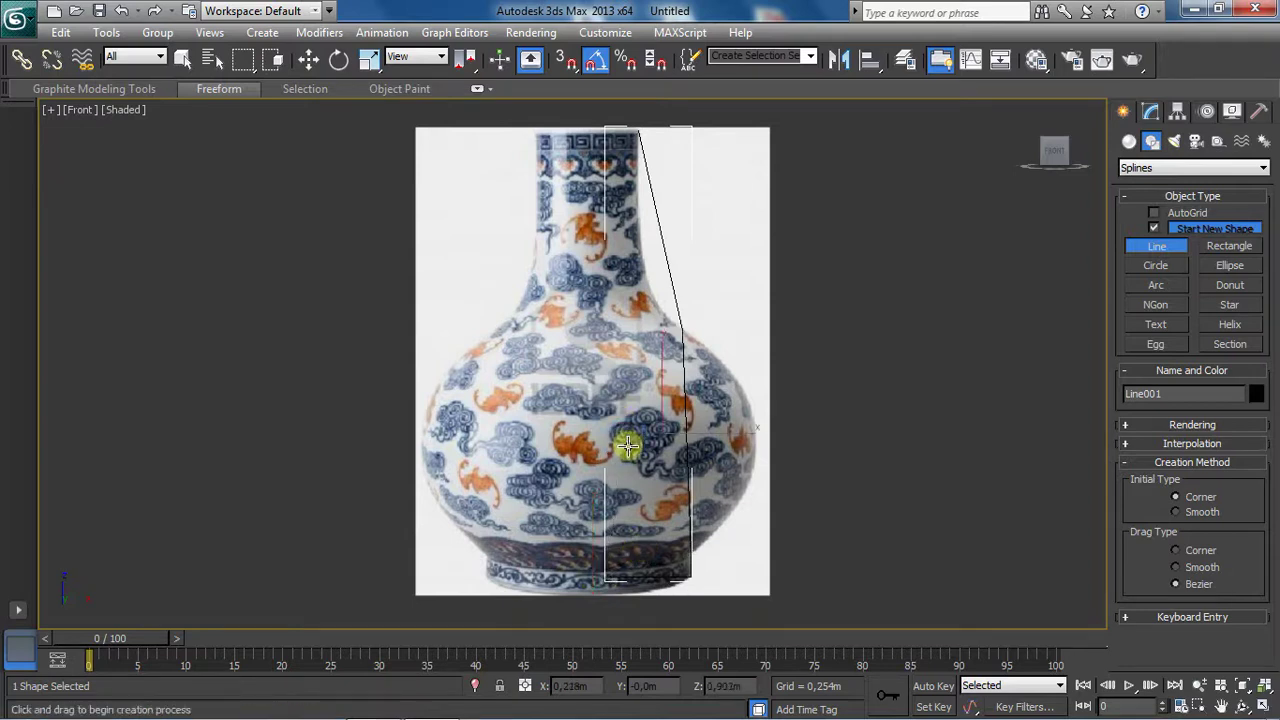
key(w)
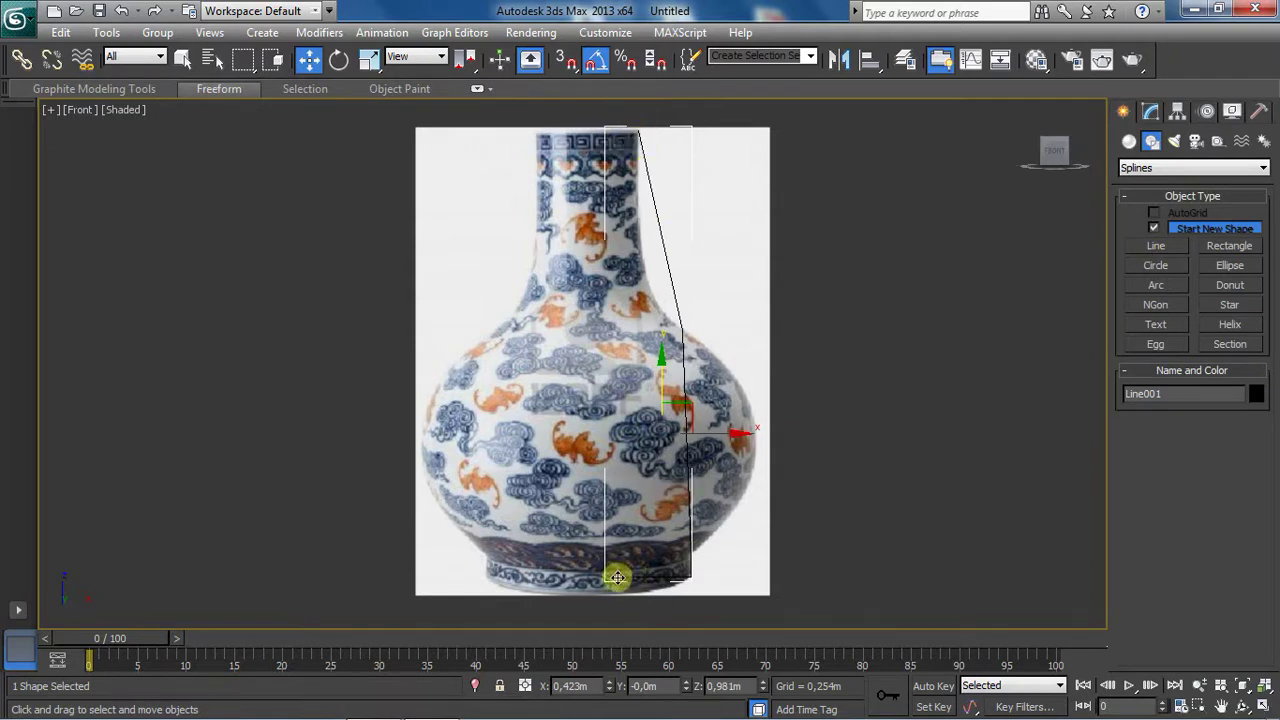
Step: At Vertex level, set the bottom-centre vertex's X to 0 in Move Transform Type-In
click(1151, 112)
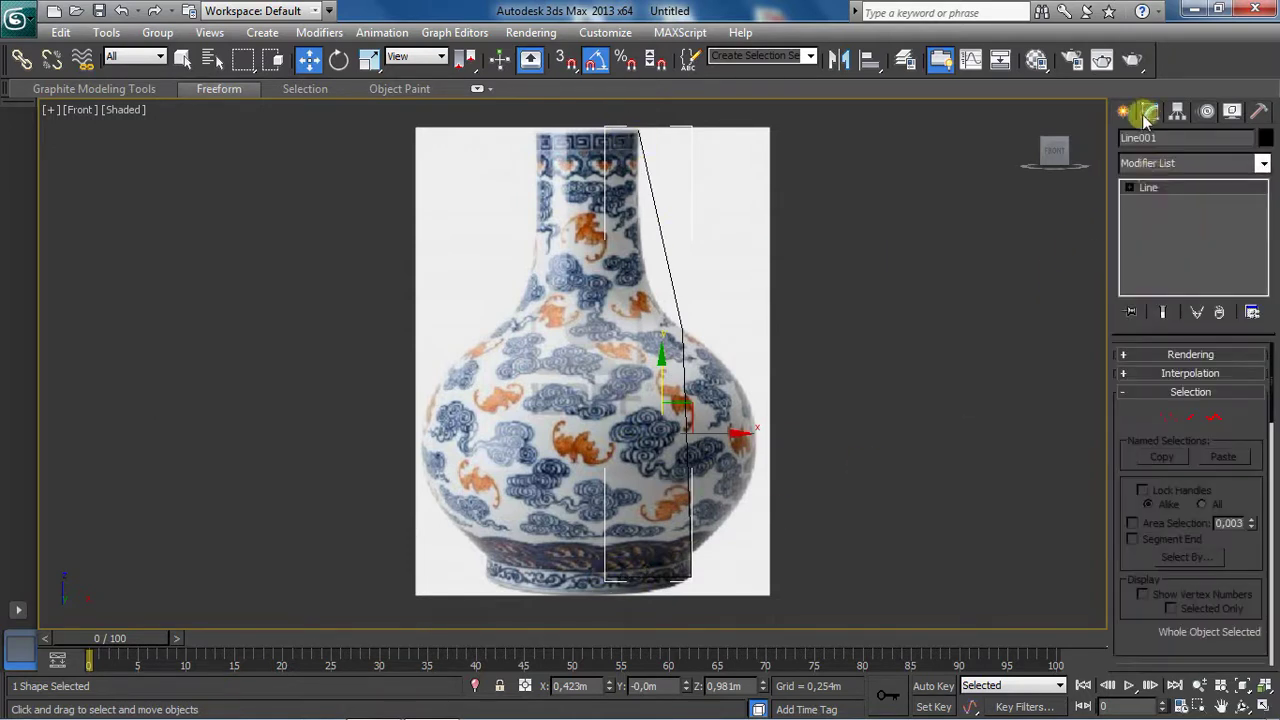
click(1128, 187)
click(1163, 202)
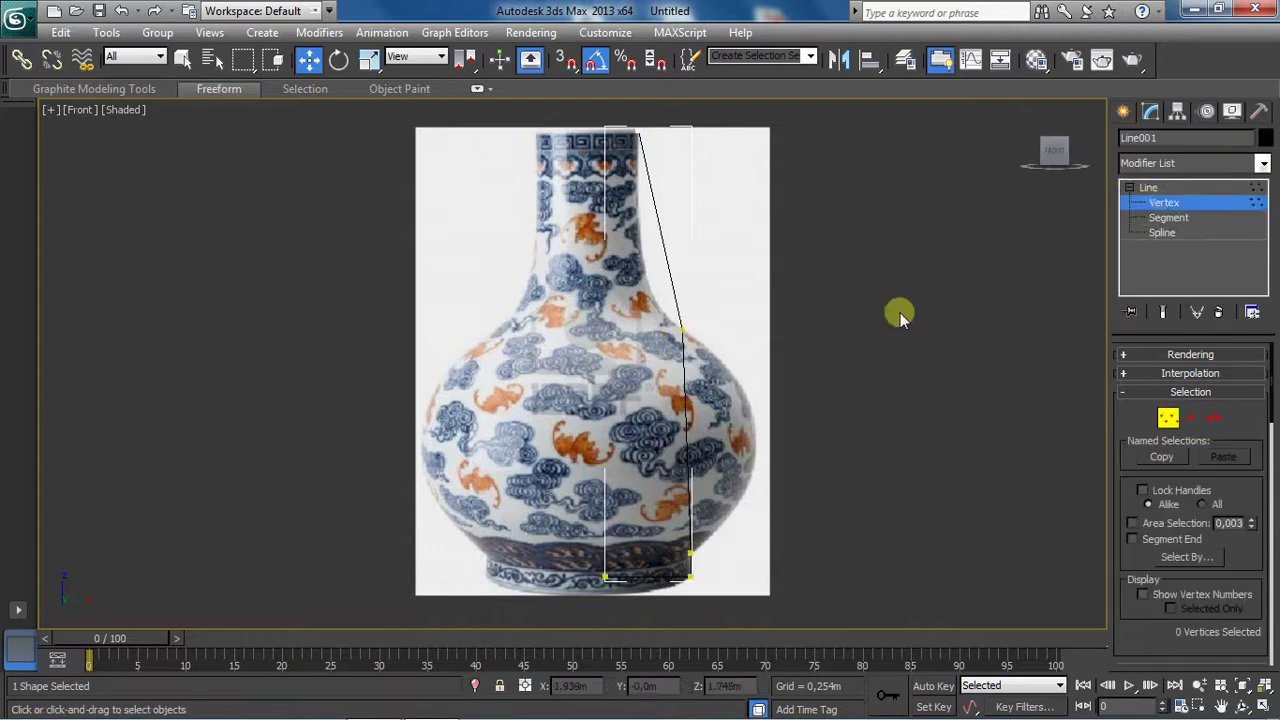
click(607, 579)
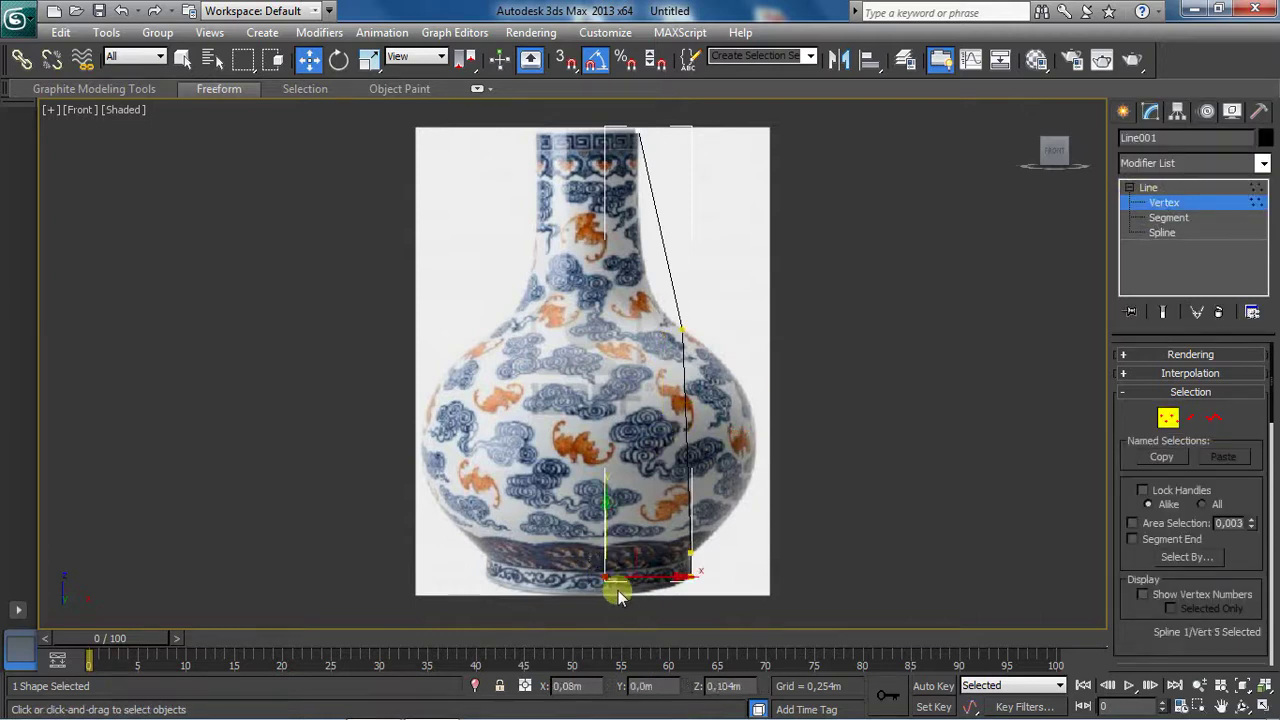
right_click(311, 63)
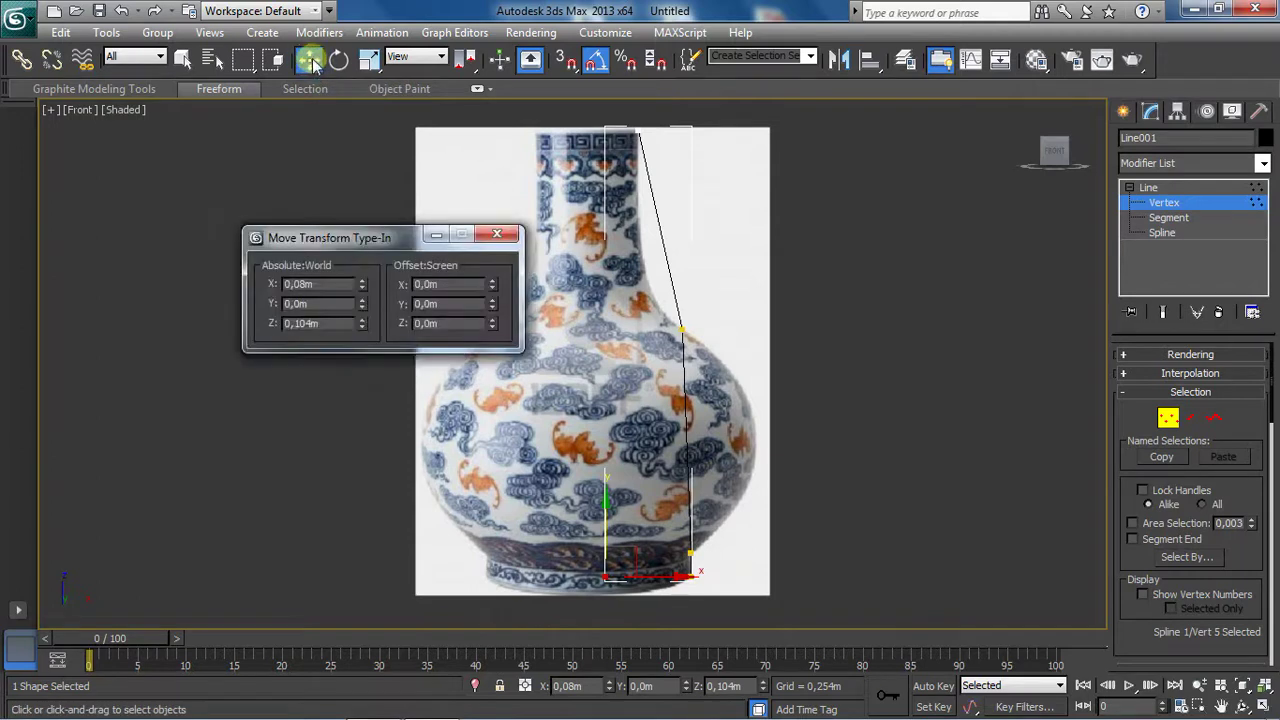
right_click(362, 289)
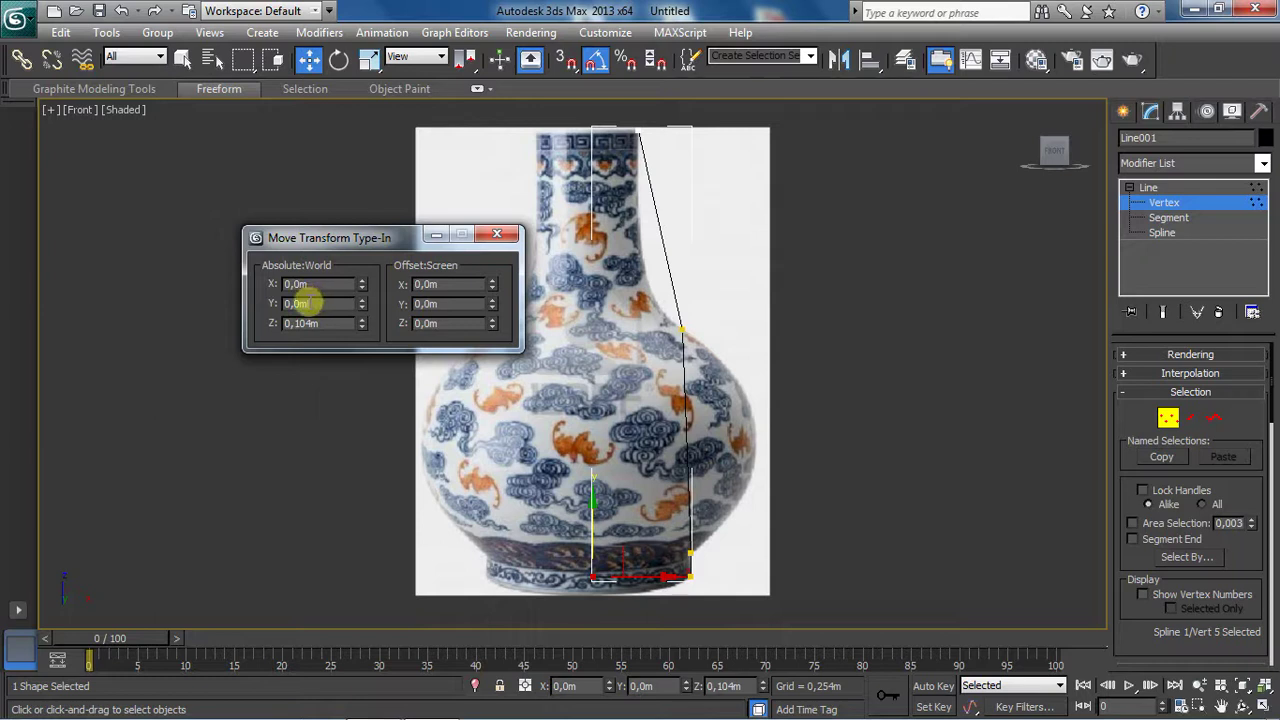
double_click(288, 303)
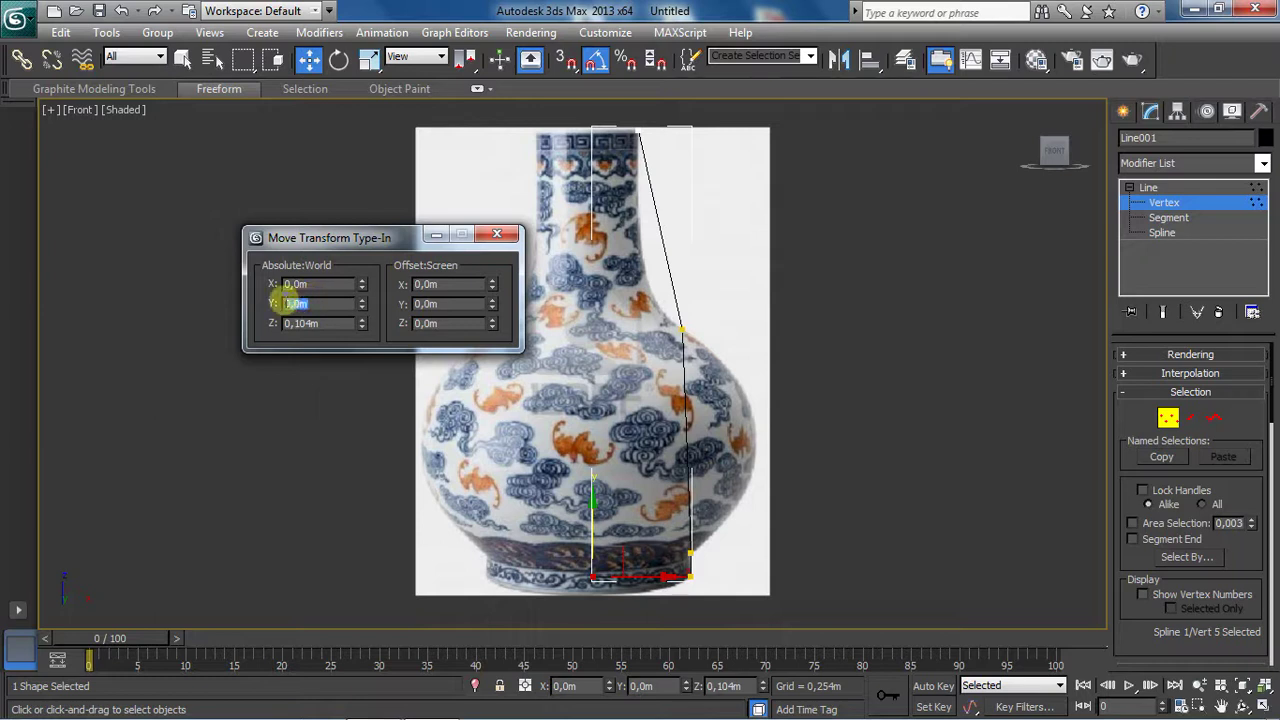
Step: Copy the bottom-right vertex's X of 0,602m onto the vertex above it
click(689, 578)
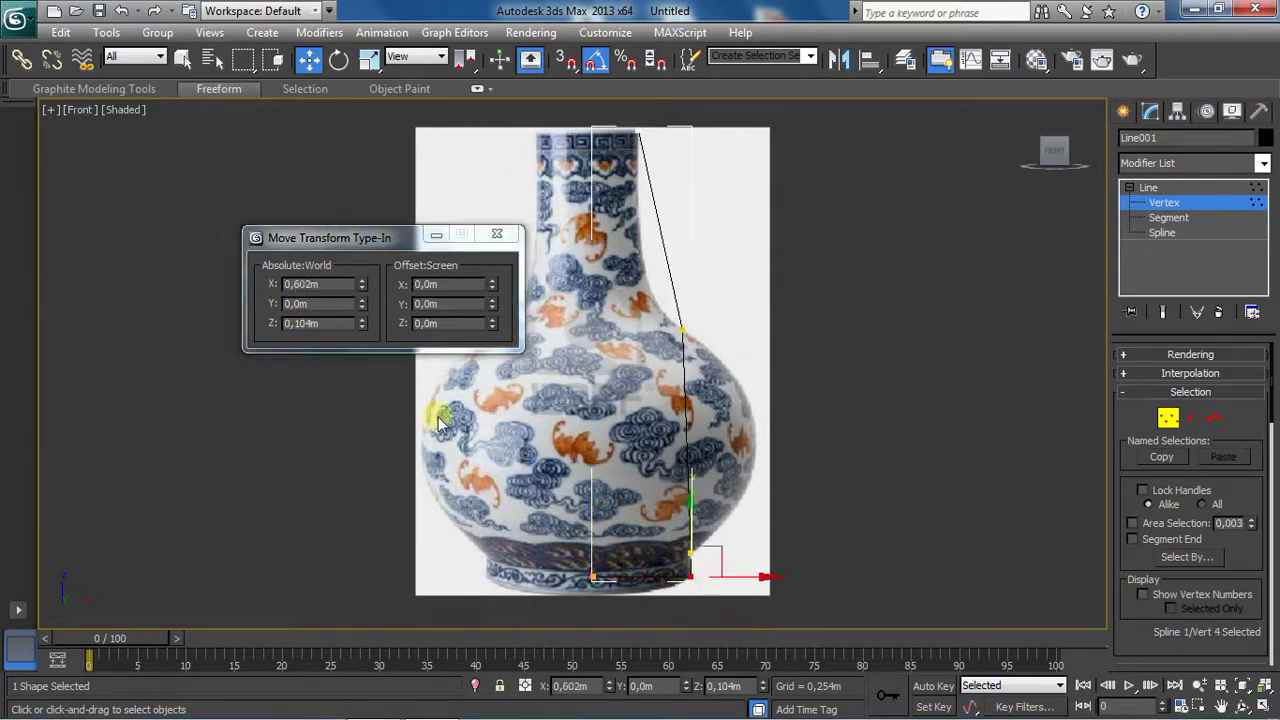
double_click(306, 284)
drag(313, 285, 289, 285)
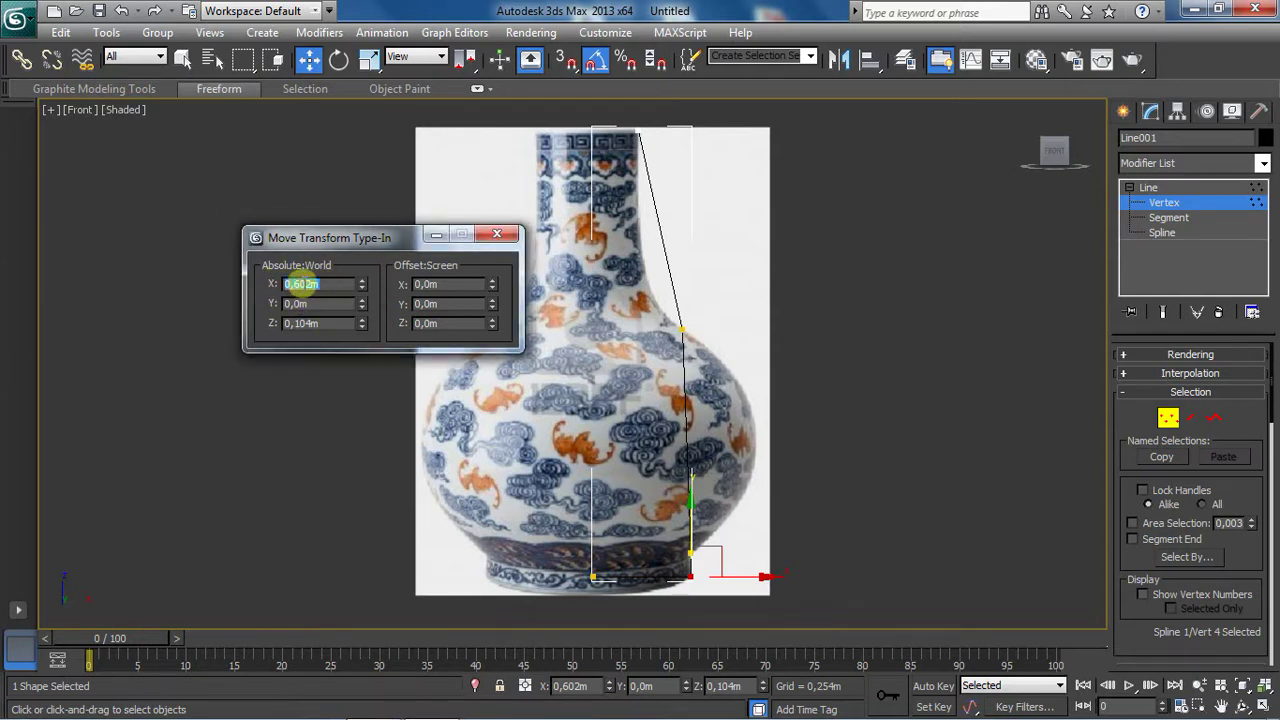
right_click(302, 284)
click(349, 345)
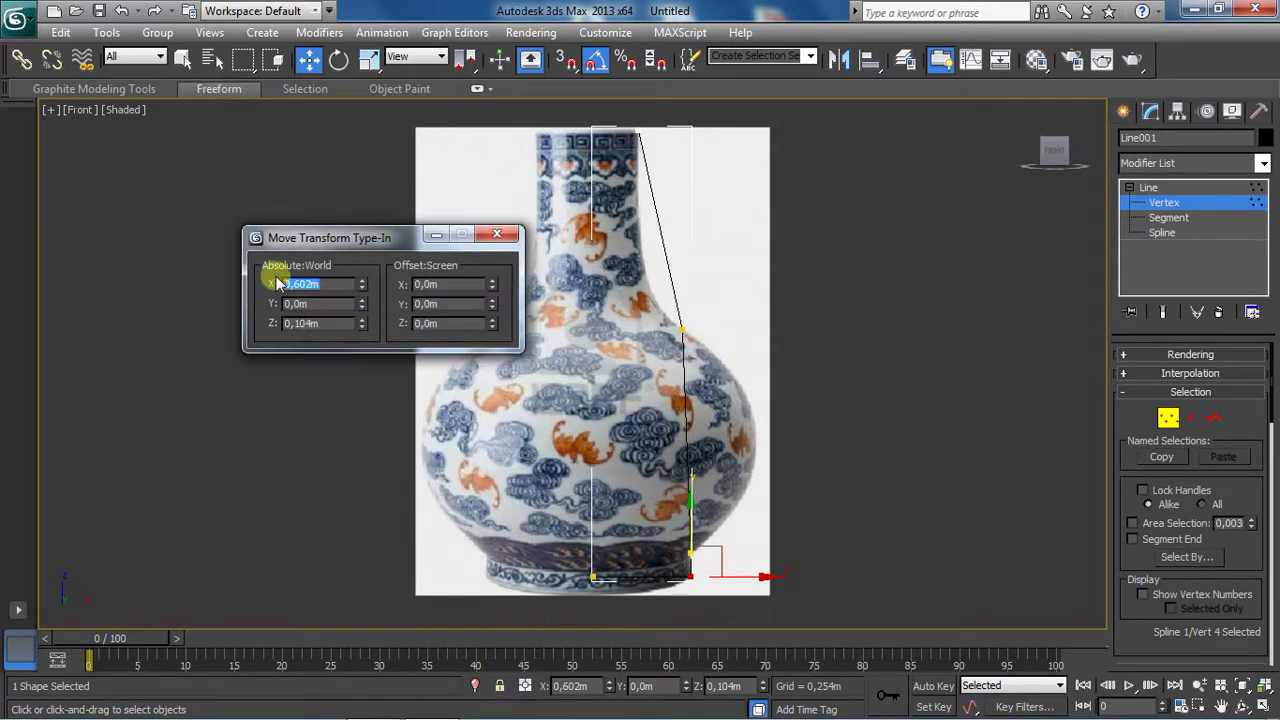
click(690, 551)
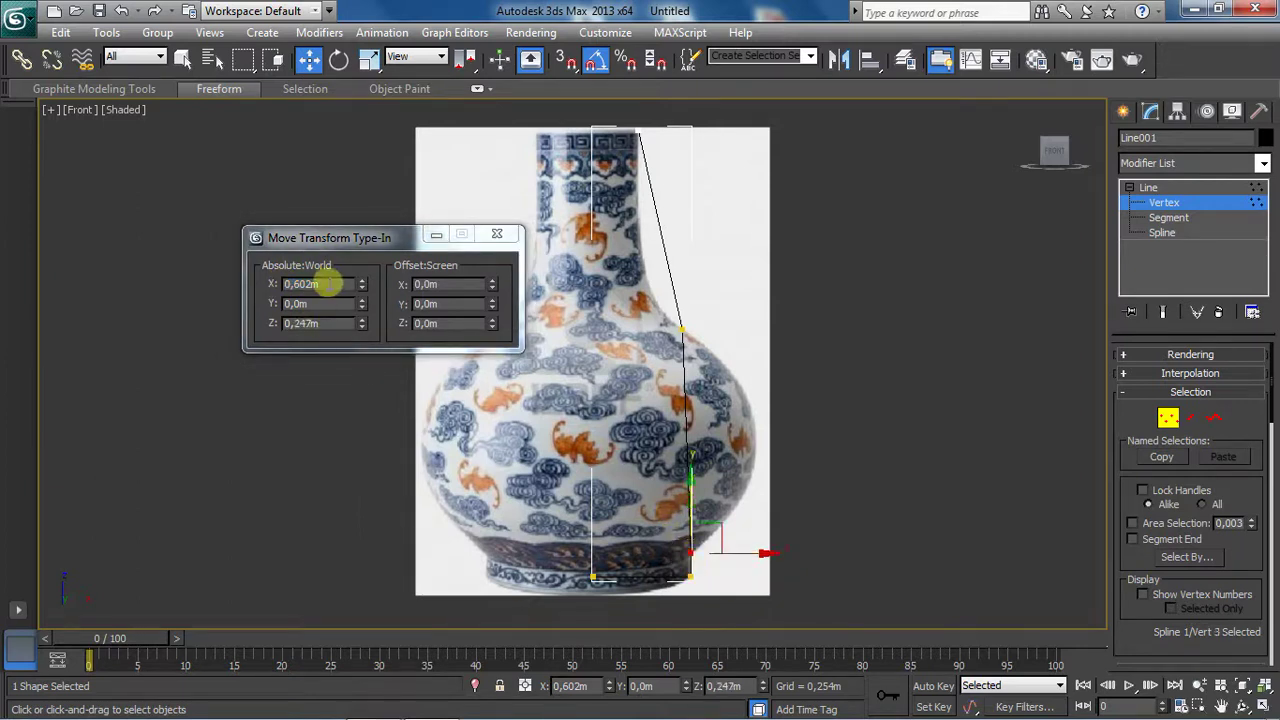
drag(328, 284, 288, 284)
right_click(300, 285)
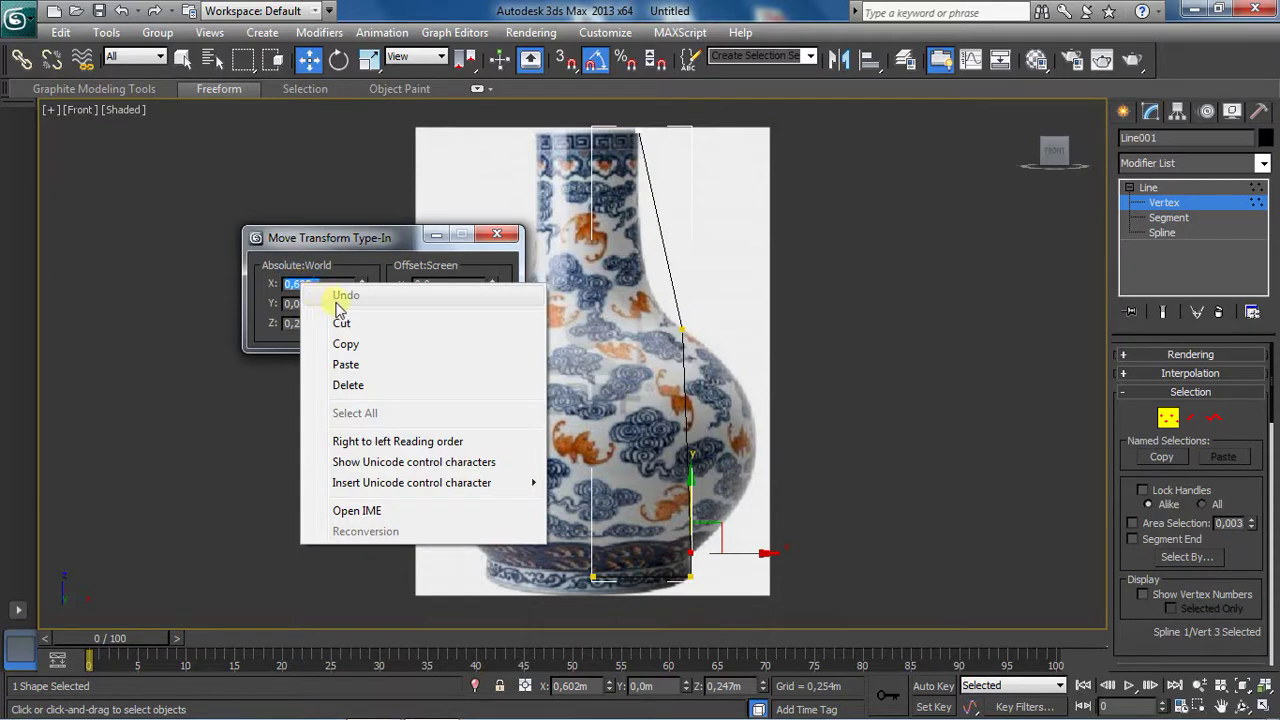
click(347, 364)
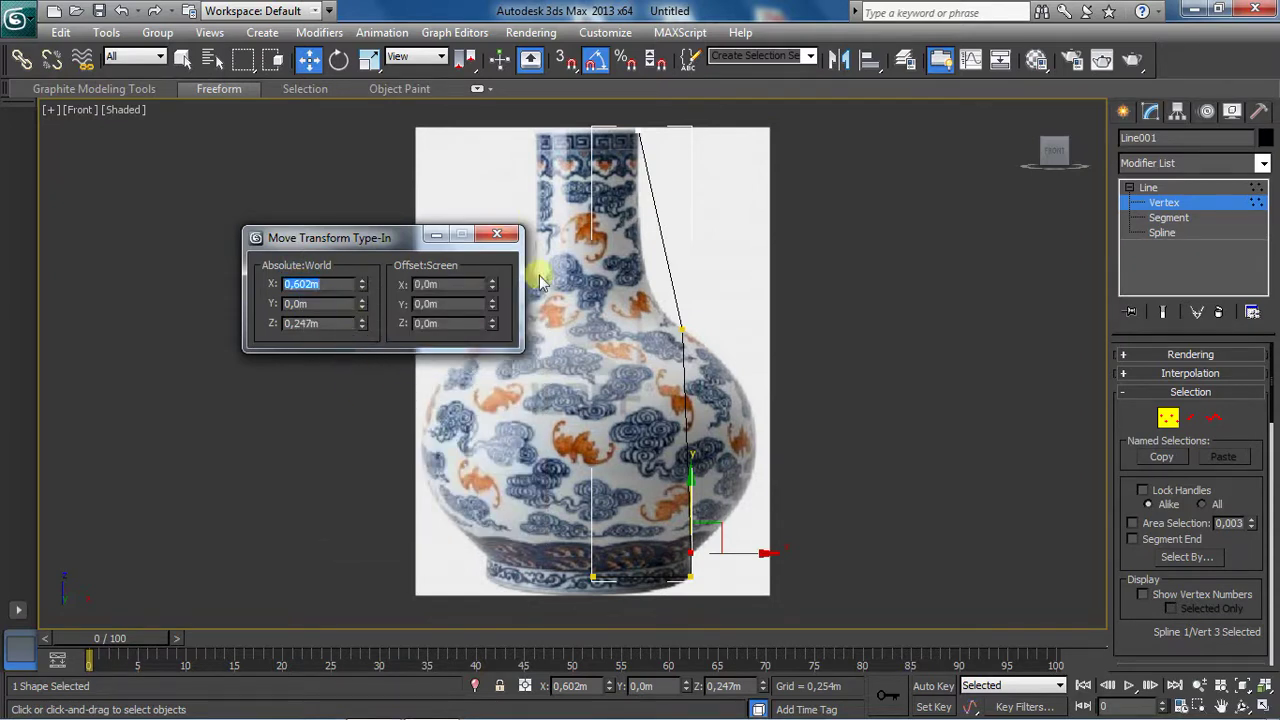
click(692, 560)
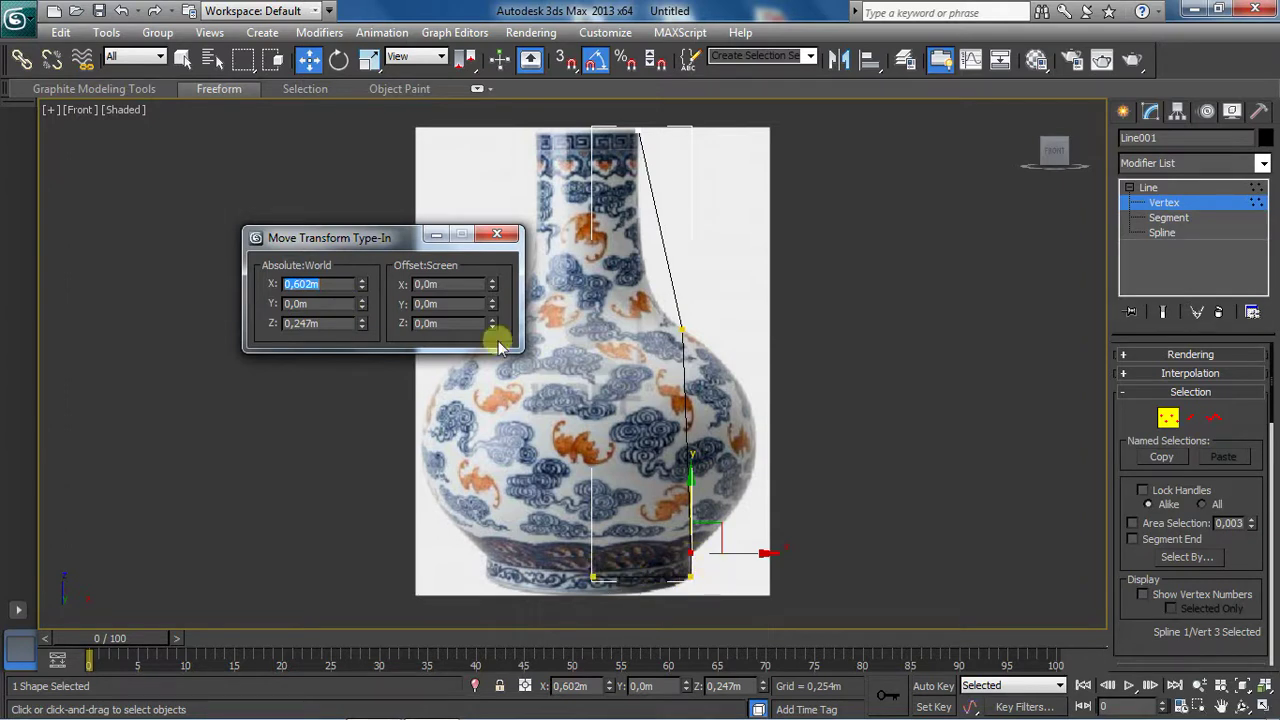
click(497, 236)
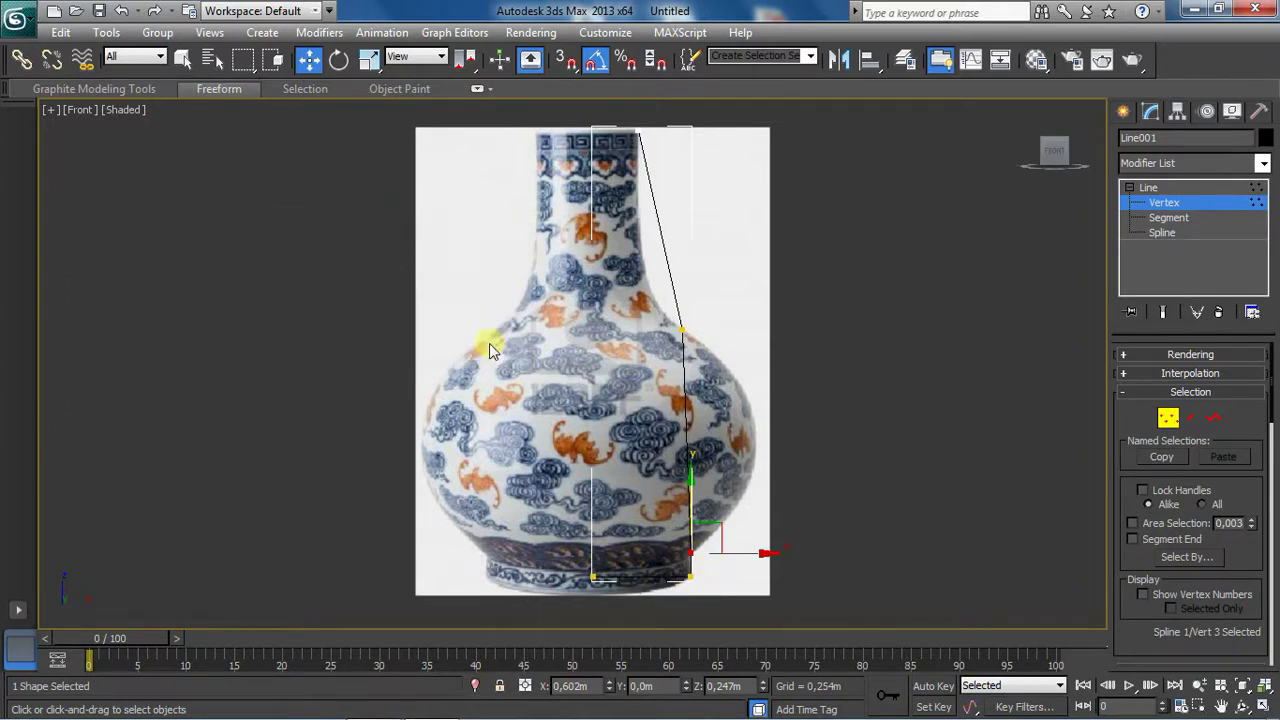
click(1163, 202)
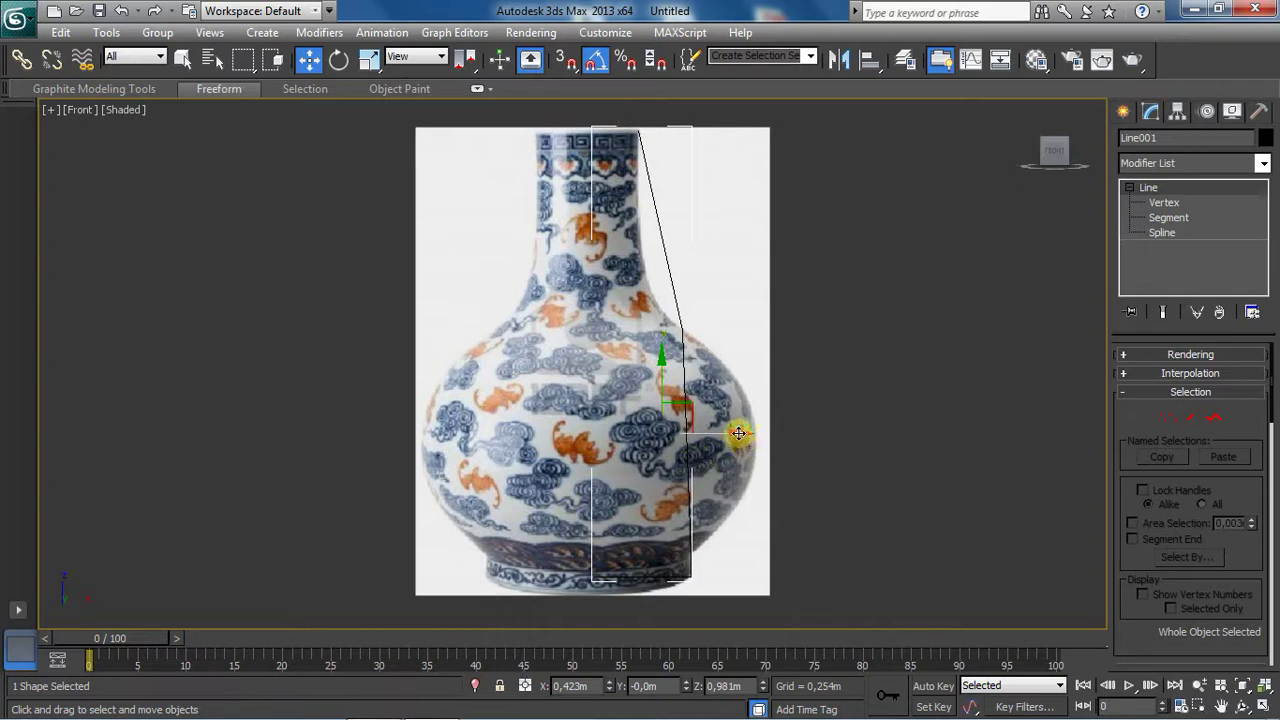
drag(738, 433, 983, 469)
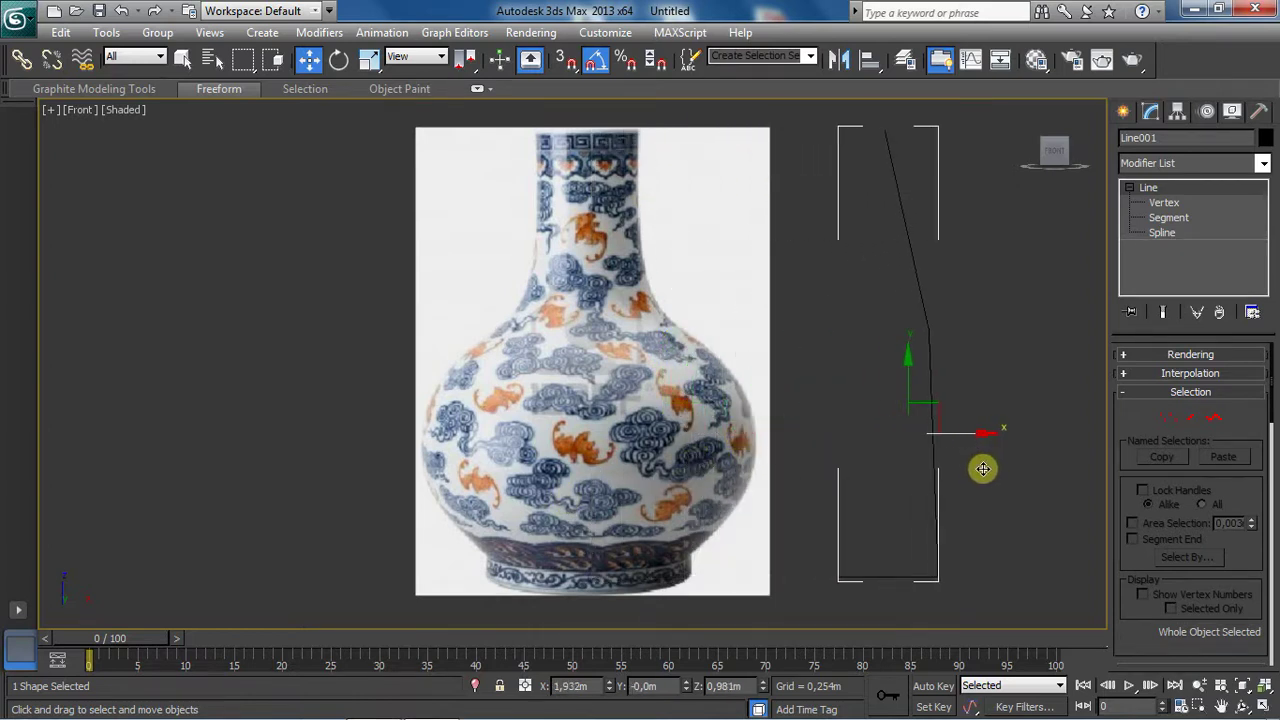
click(811, 381)
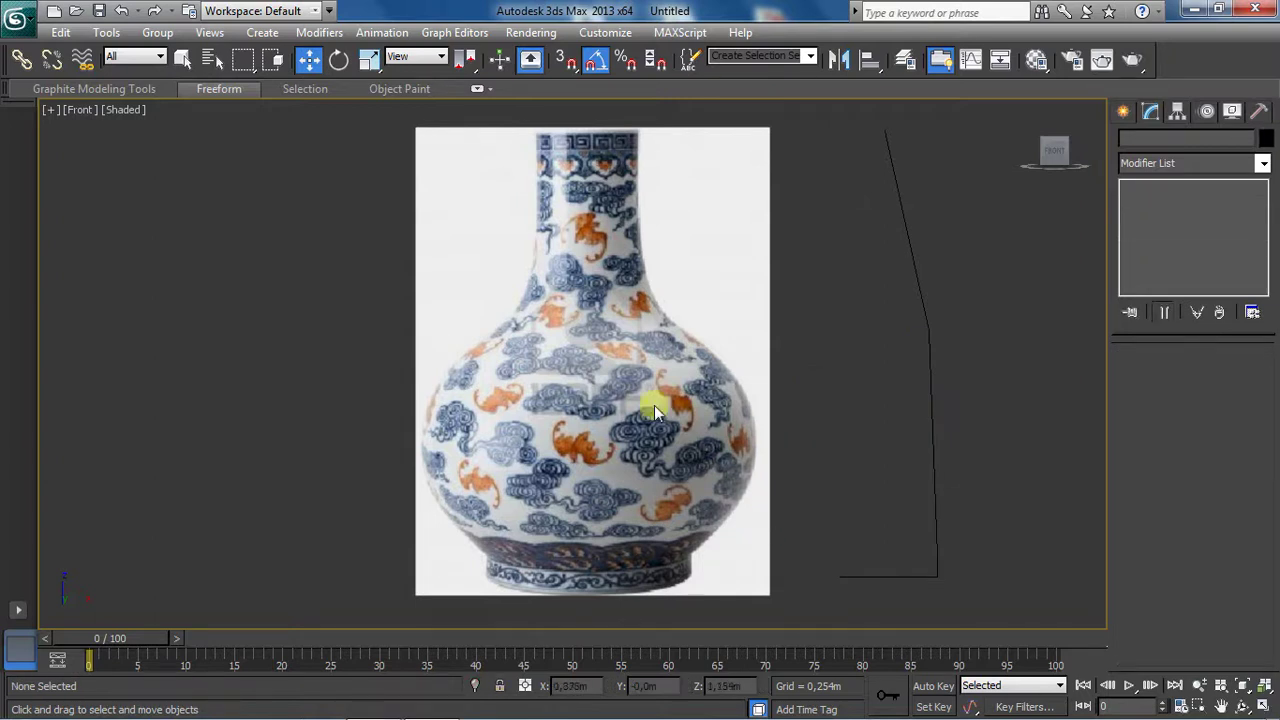
click(119, 12)
click(119, 12)
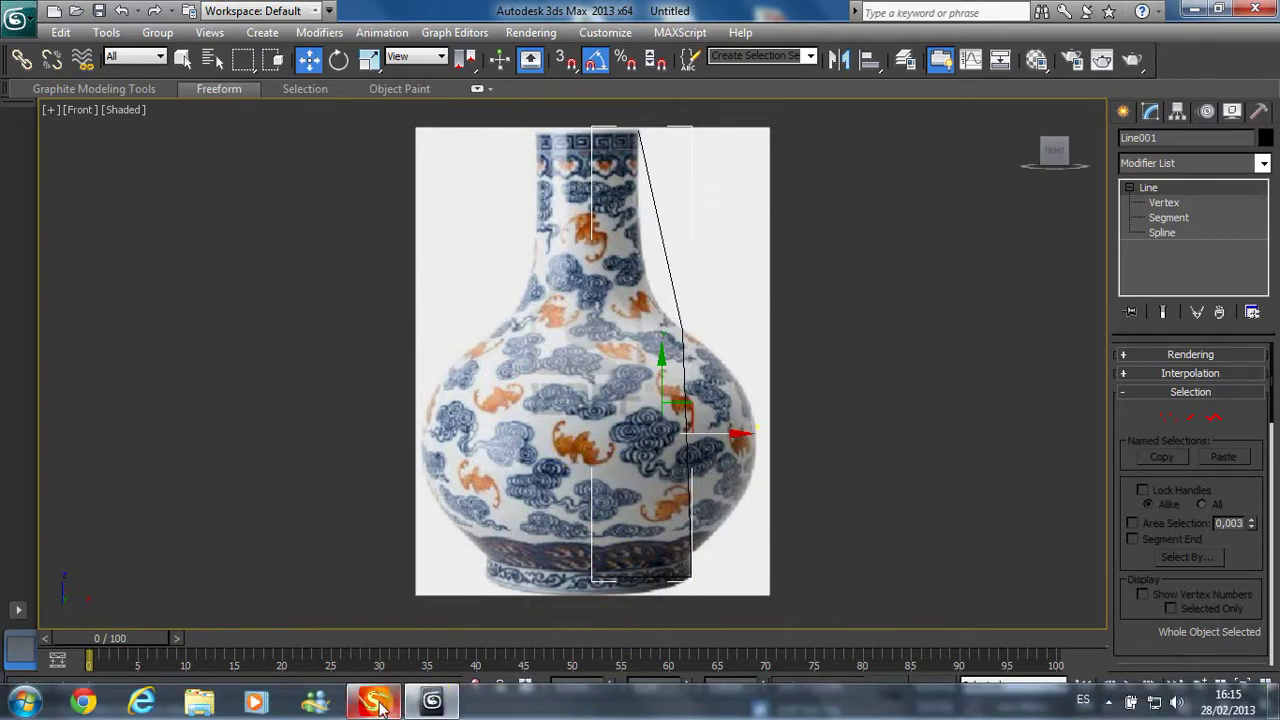
Step: In SketchBook Pro, draw a circle and an ellipse side by side near the canvas top
click(378, 703)
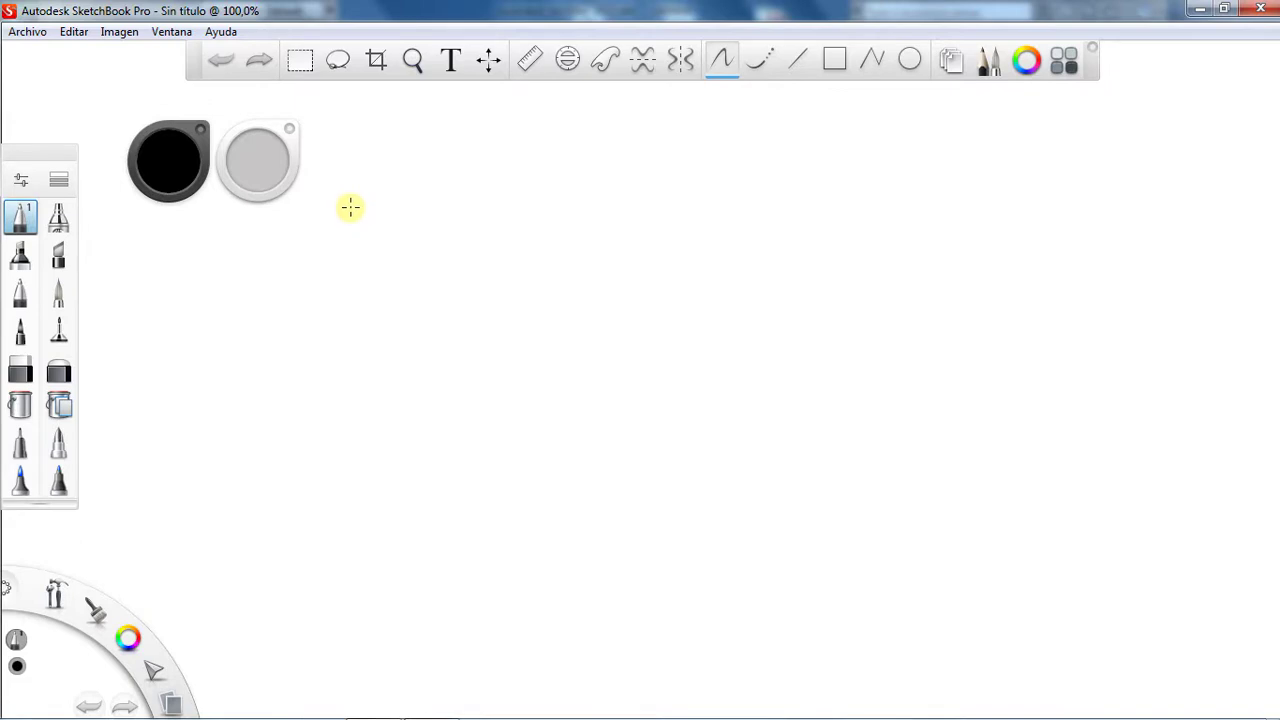
click(911, 61)
drag(742, 192, 795, 240)
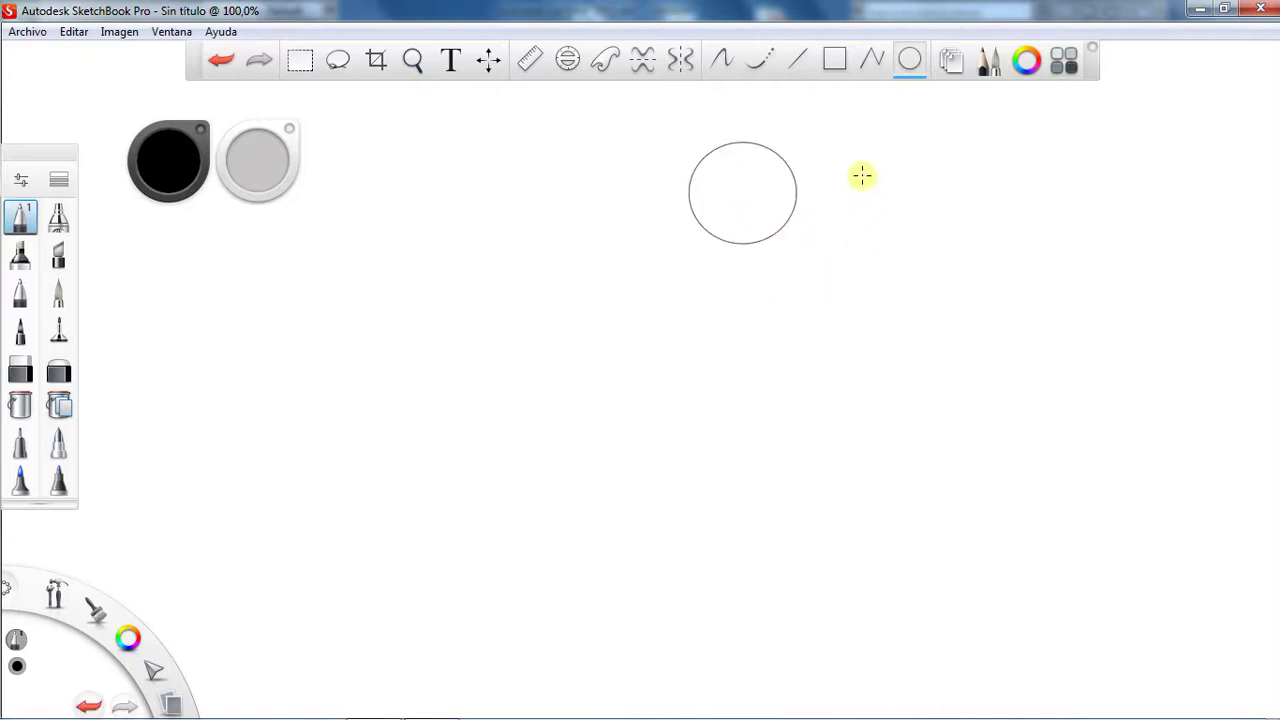
drag(857, 176, 907, 203)
Step: Shrink the Ellipse guide into a small circle and trace two open arcs along it
click(567, 59)
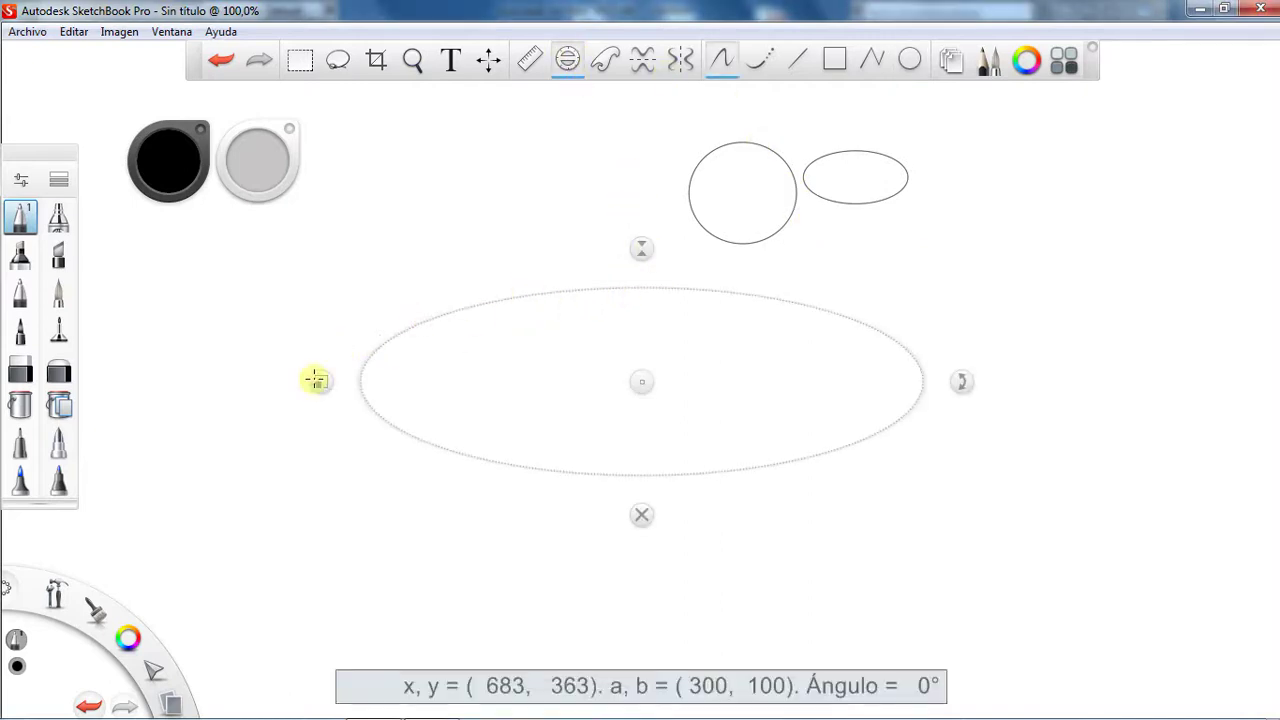
drag(320, 381, 480, 381)
drag(647, 306, 673, 135)
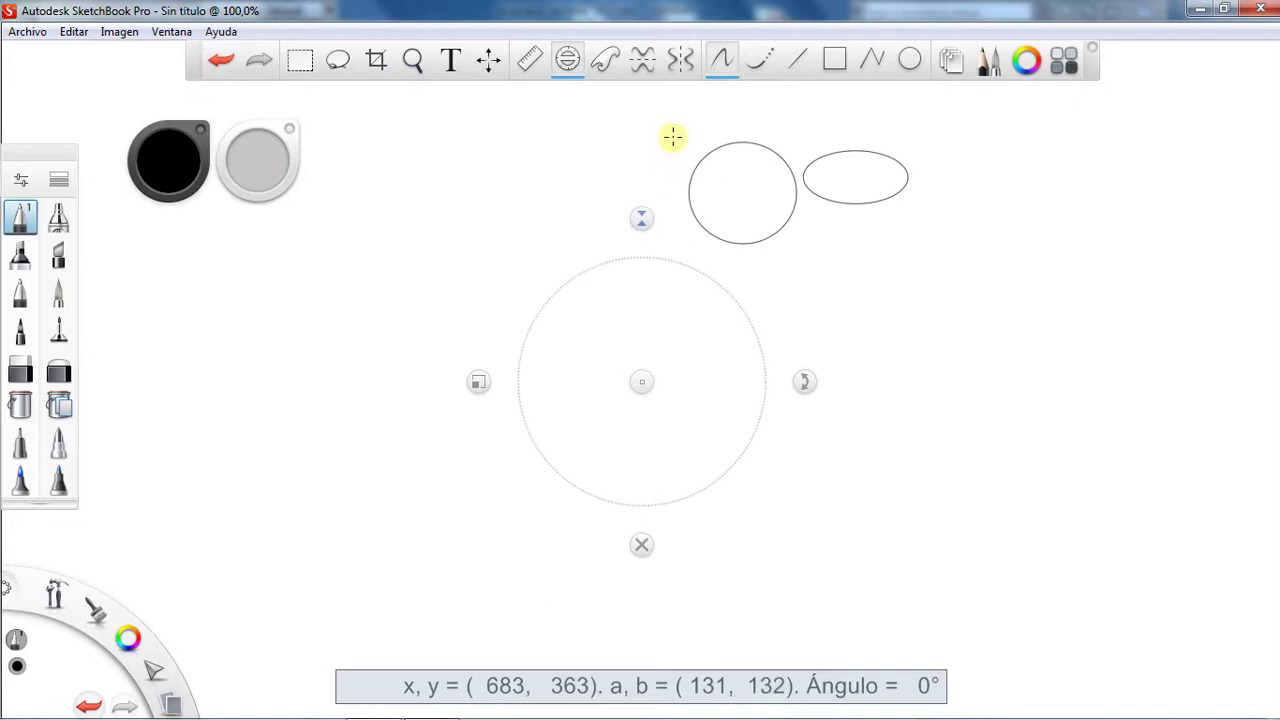
mouse_move(478, 381)
mouse_down()
mouse_move(571, 391)
mouse_move(818, 338)
mouse_up()
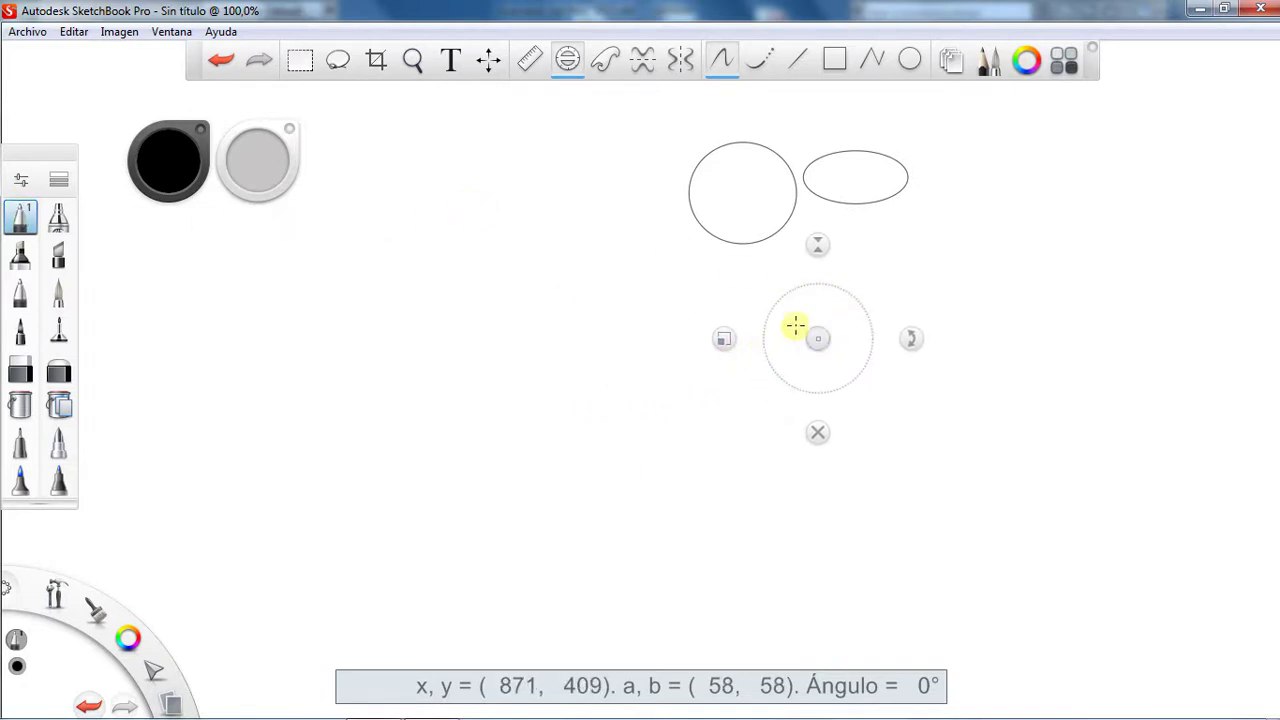
drag(820, 286, 790, 393)
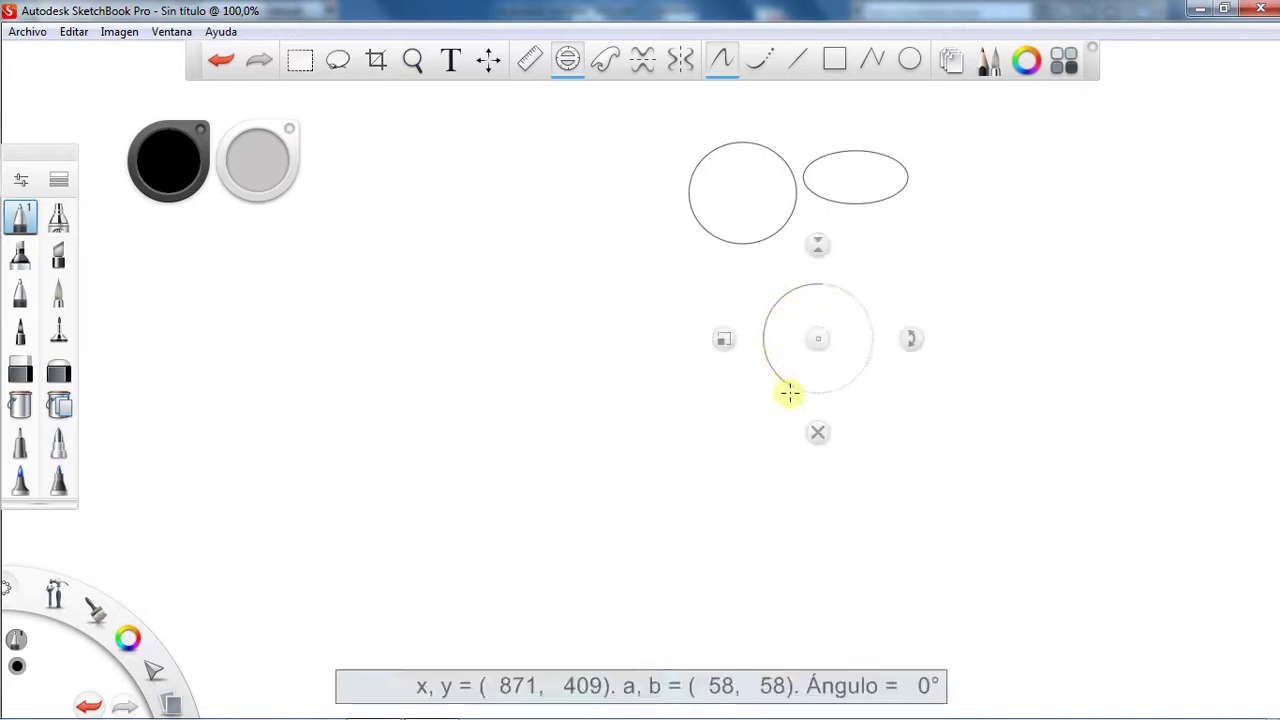
mouse_move(817, 340)
mouse_down()
mouse_move(920, 314)
mouse_move(923, 372)
mouse_up()
mouse_move(922, 317)
mouse_down()
mouse_move(999, 248)
mouse_move(990, 287)
mouse_up()
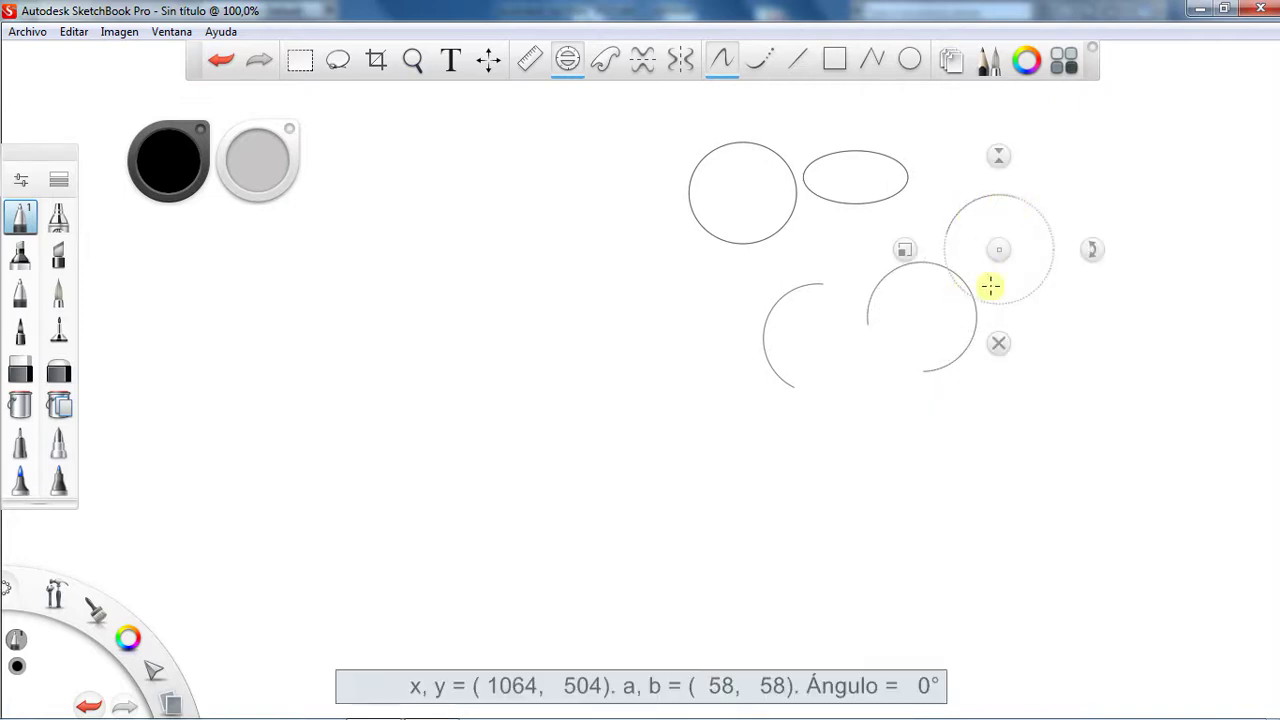
Step: Hide the ellipse guide and dot the circle's centre and the ellipse's centre, right and top points
click(998, 343)
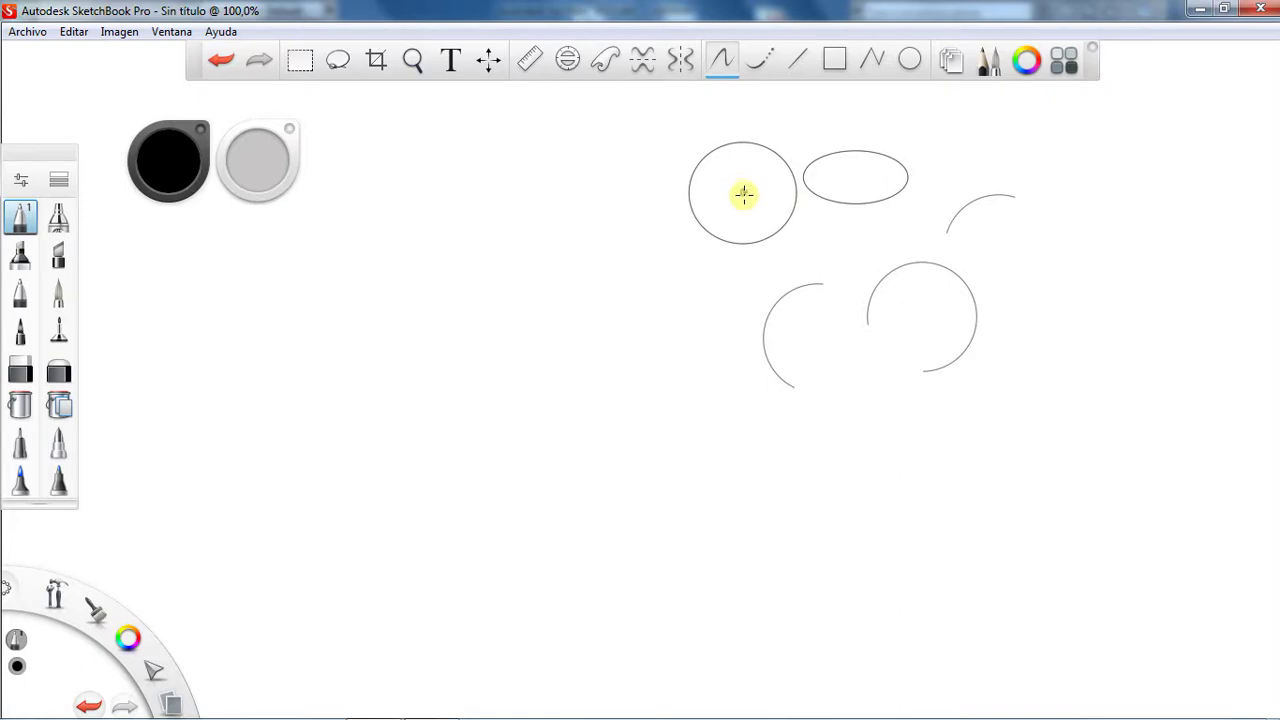
click(744, 192)
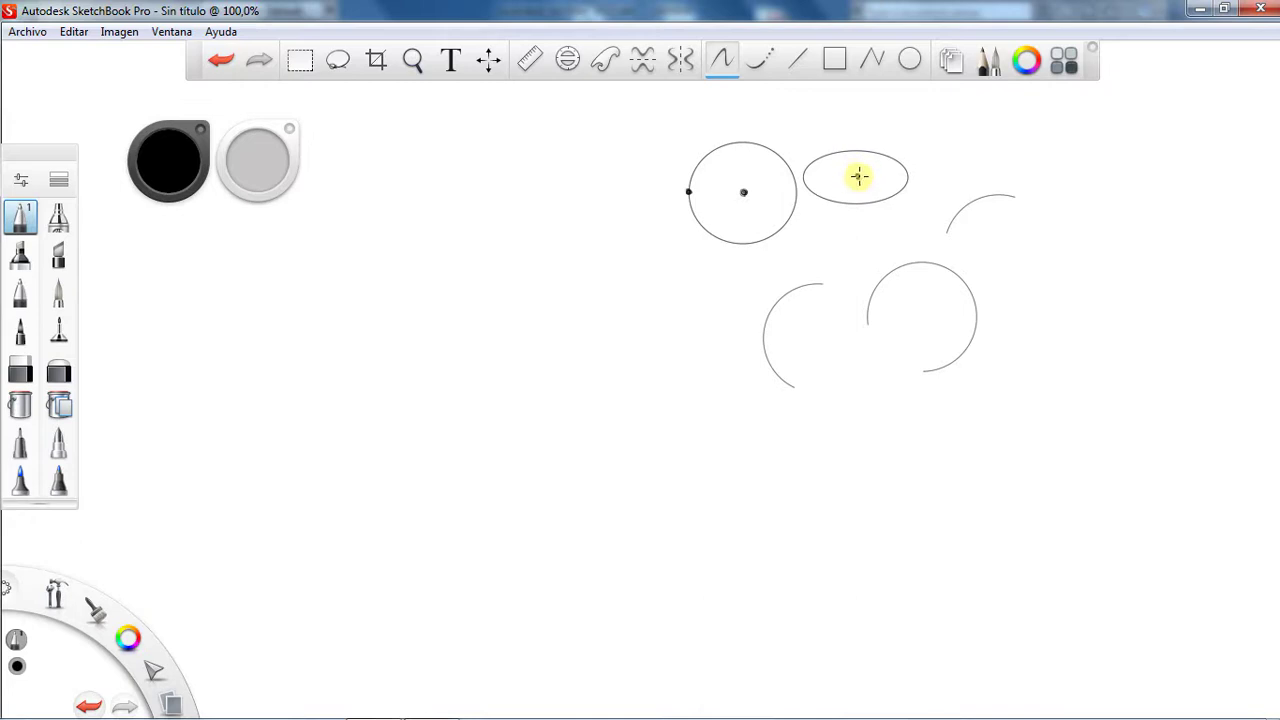
click(858, 176)
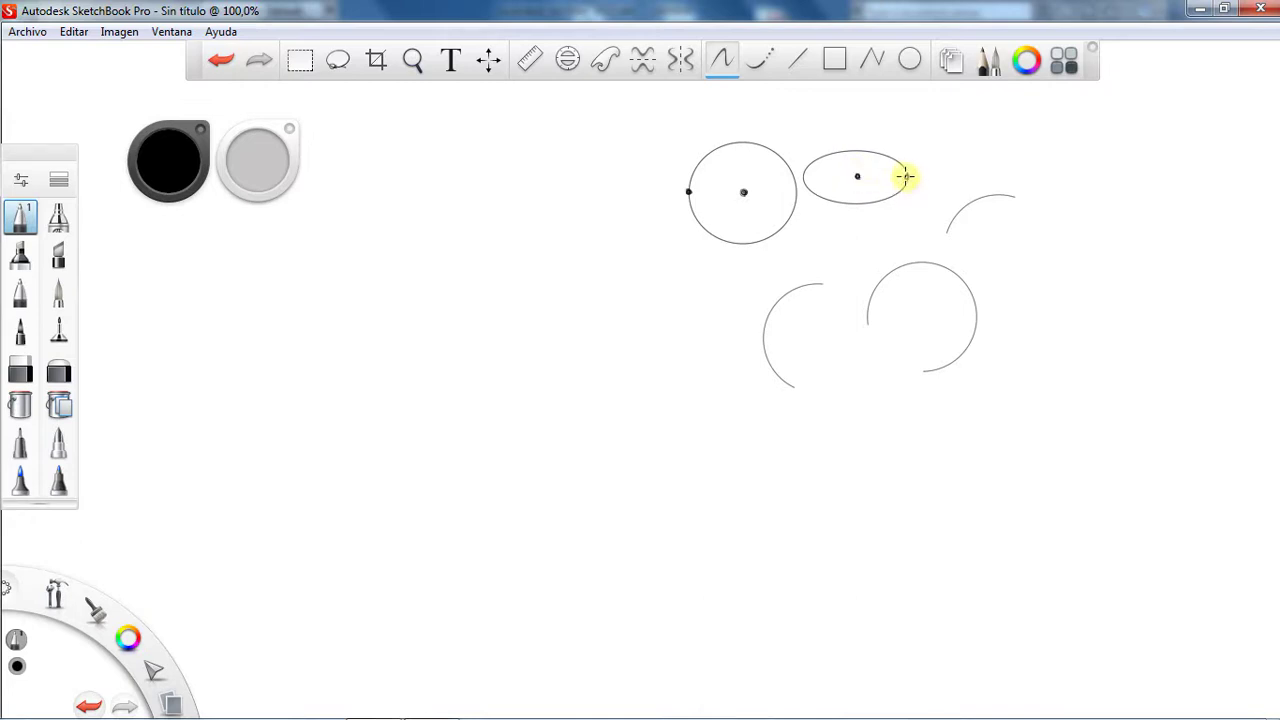
click(906, 177)
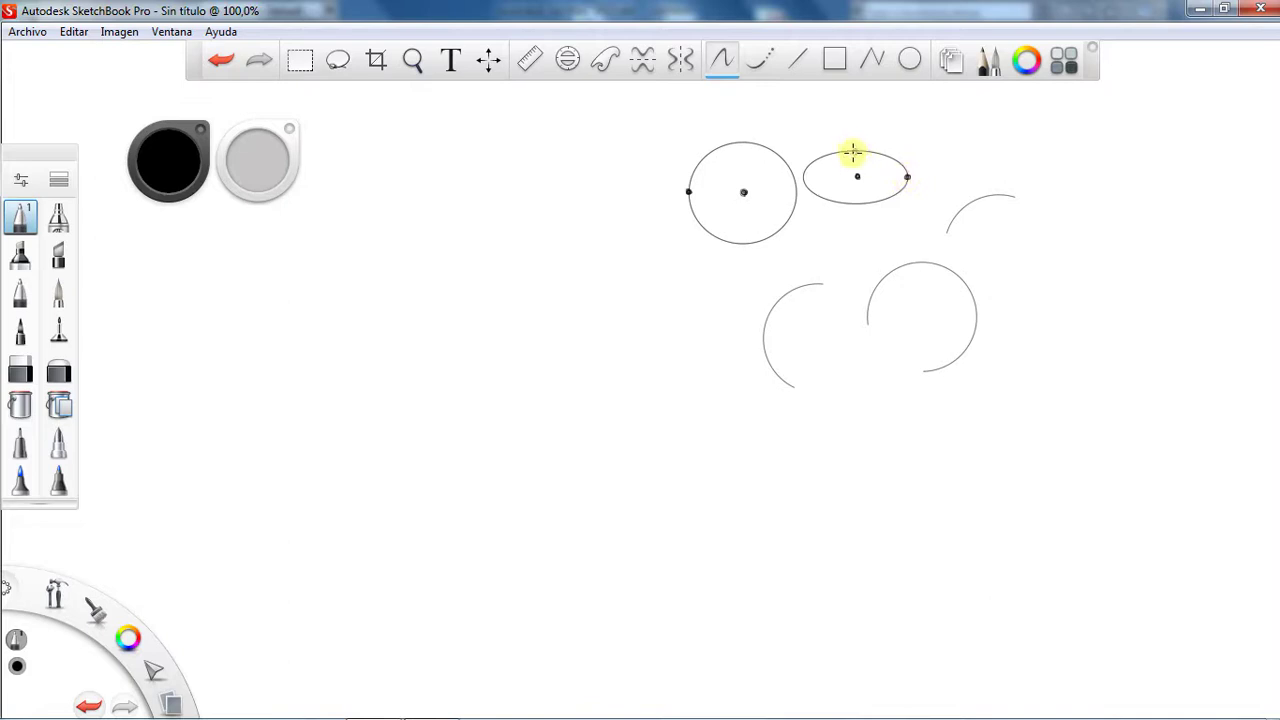
click(855, 151)
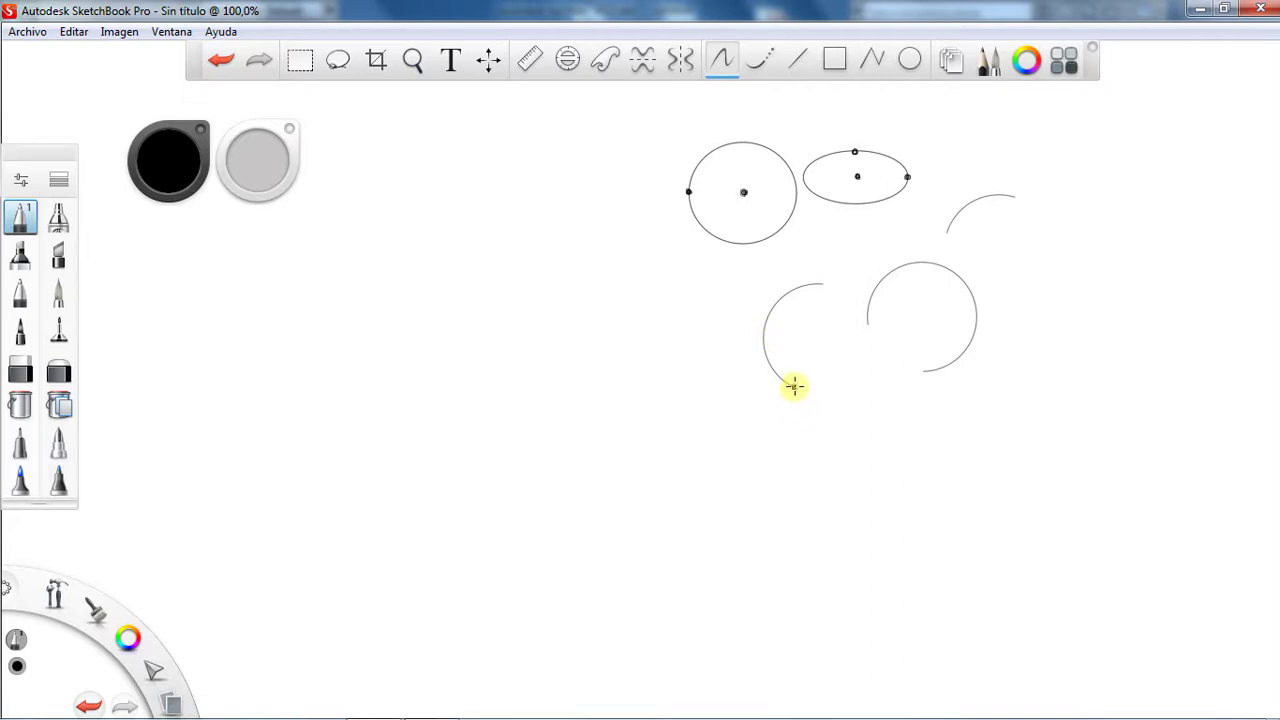
Step: Dot both endpoints of the lower-left arc and draw a radius arrow inside it
click(794, 387)
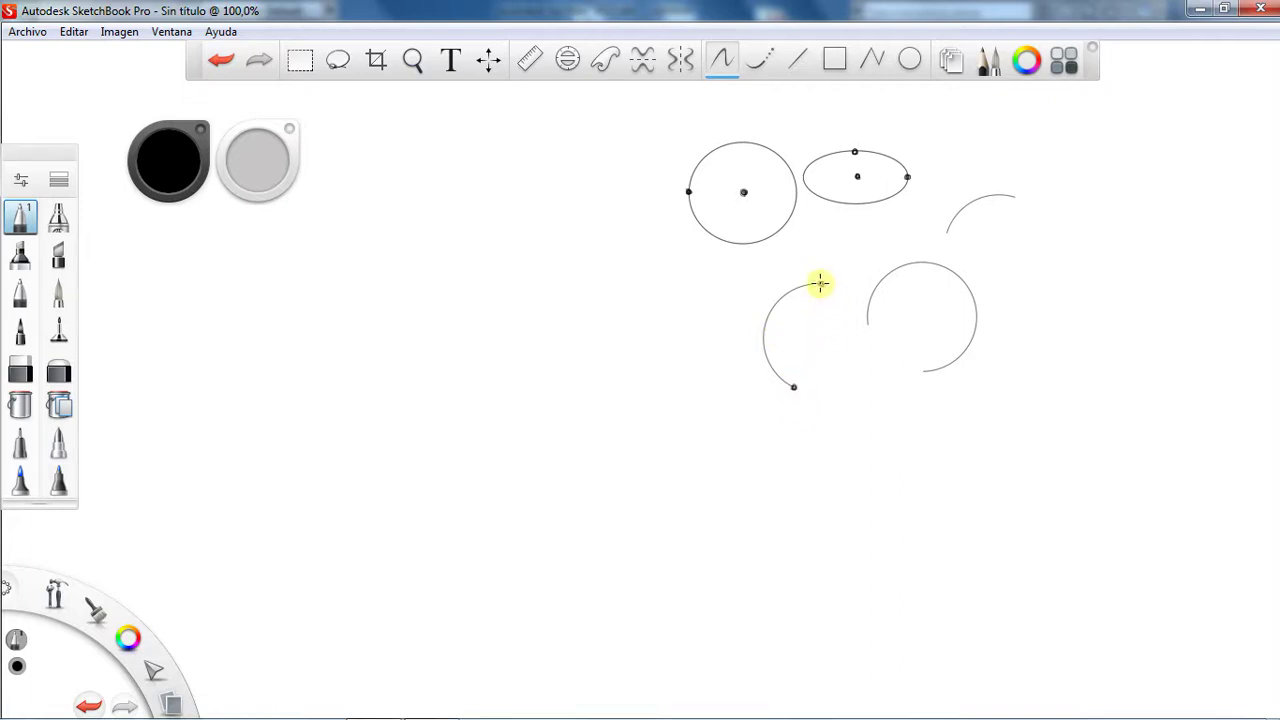
click(820, 285)
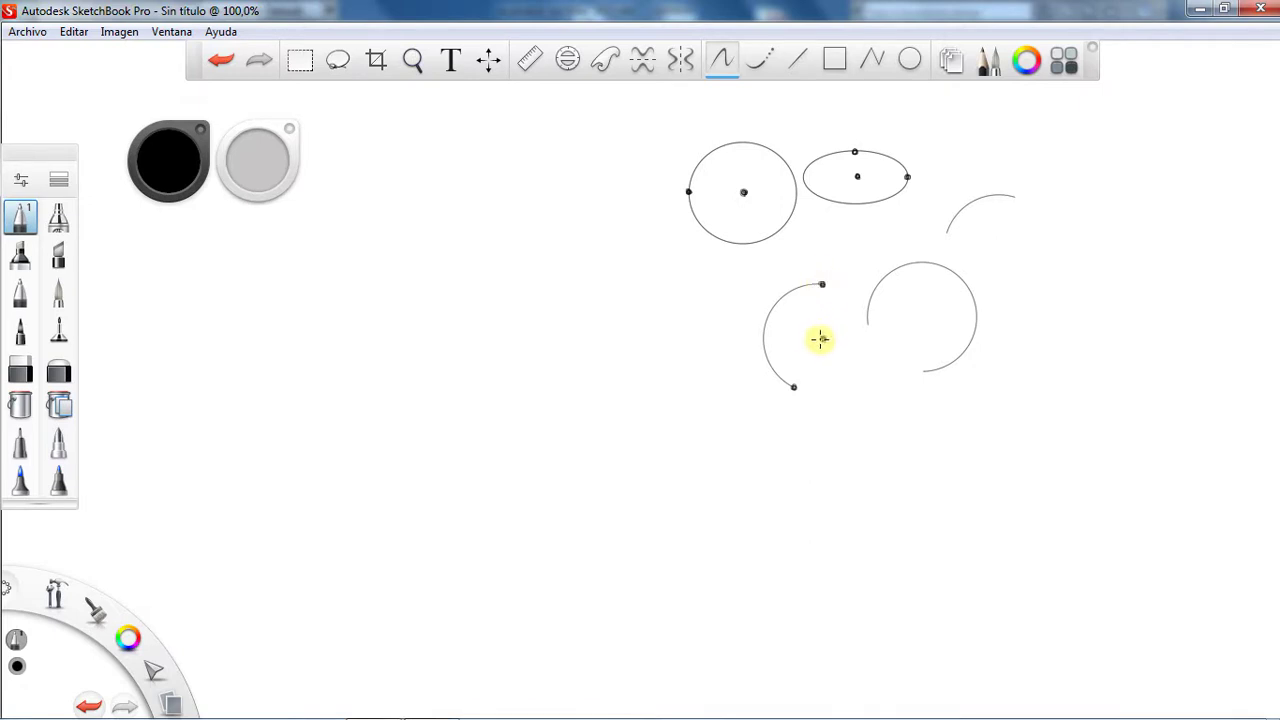
mouse_move(765, 343)
mouse_down()
mouse_move(823, 338)
mouse_move(766, 340)
mouse_move(798, 322)
mouse_up()
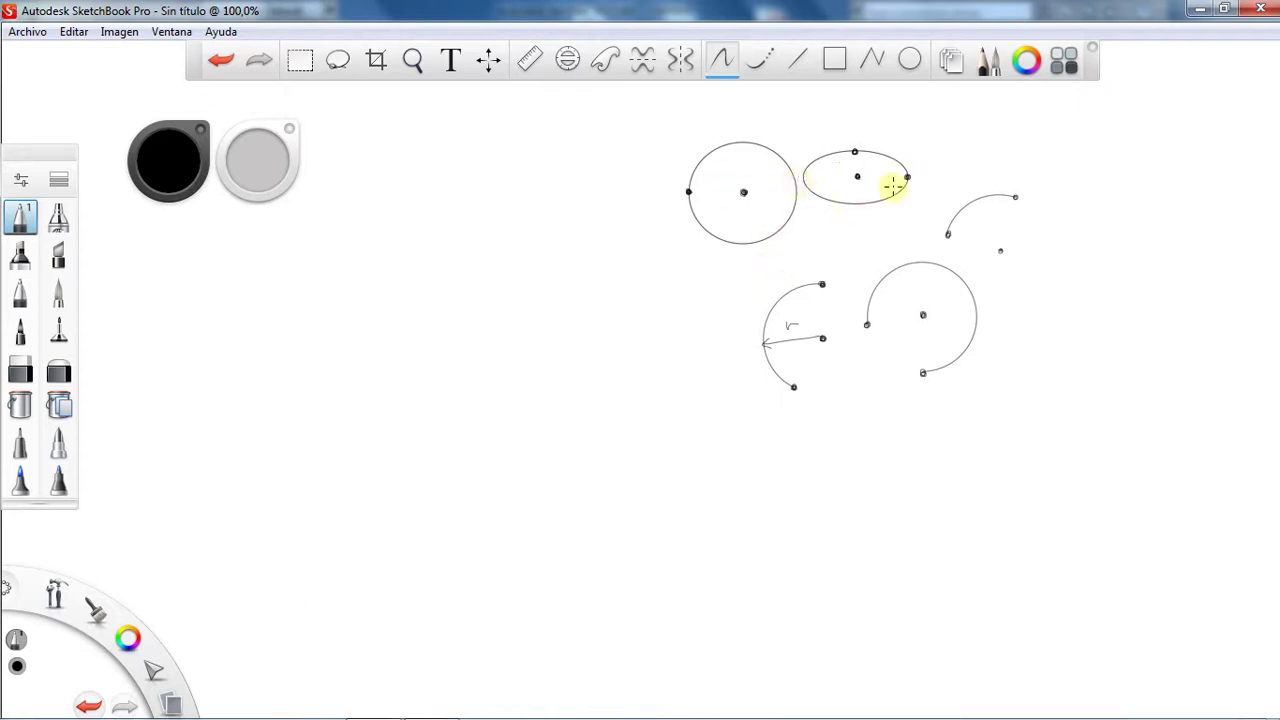
click(856, 177)
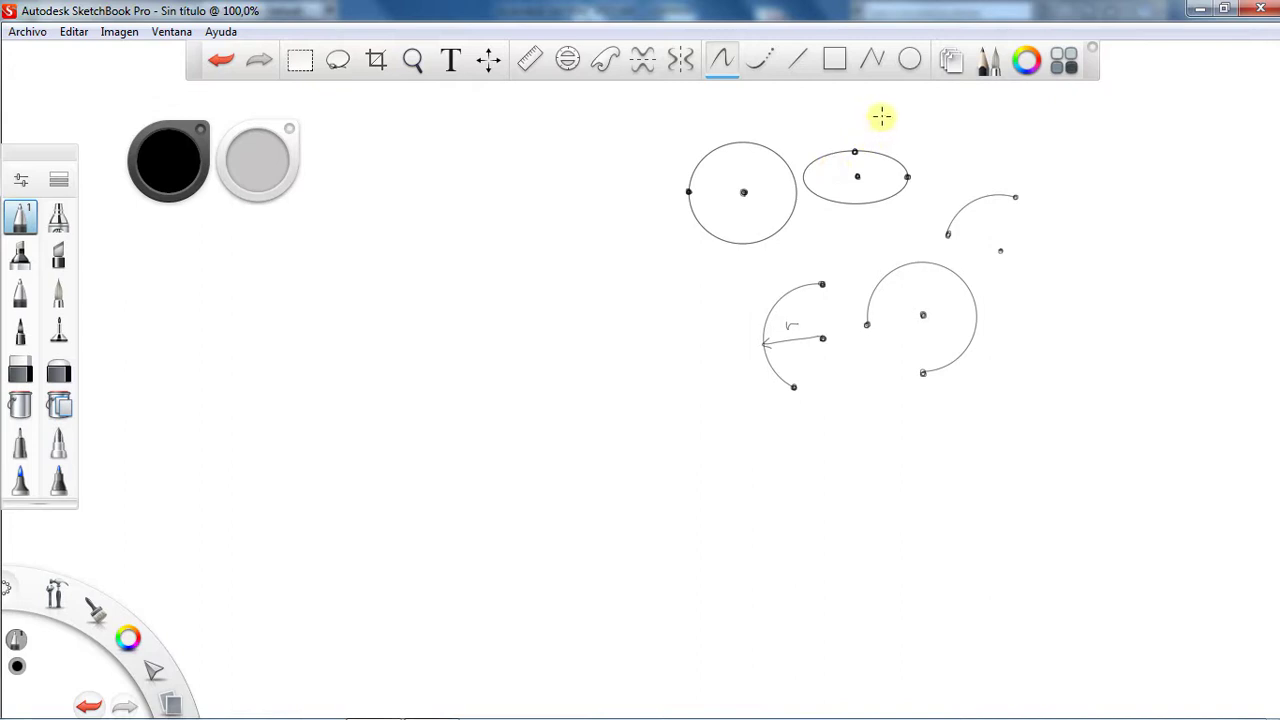
Step: Draw a freehand loop around all the shapes and two crossing diagonal strokes through them
mouse_move(881, 116)
mouse_down()
mouse_move(1038, 166)
mouse_move(882, 100)
mouse_up()
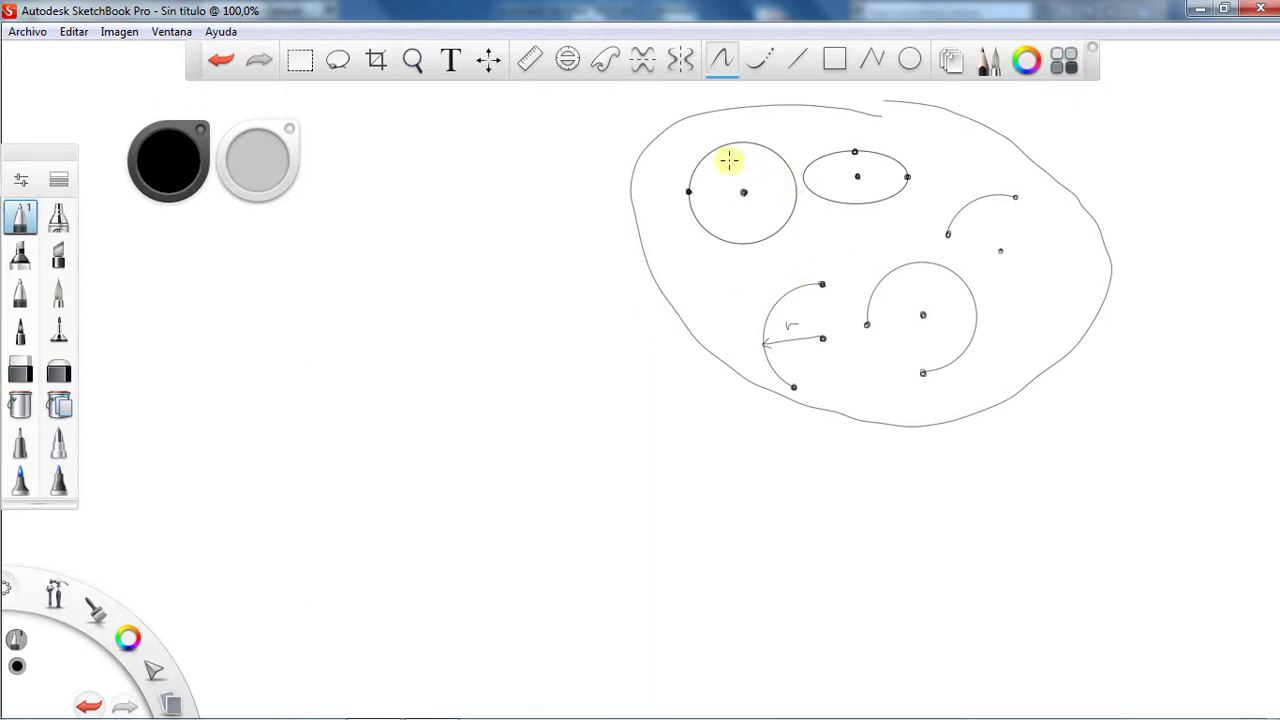
drag(730, 160, 985, 372)
drag(1019, 182, 720, 297)
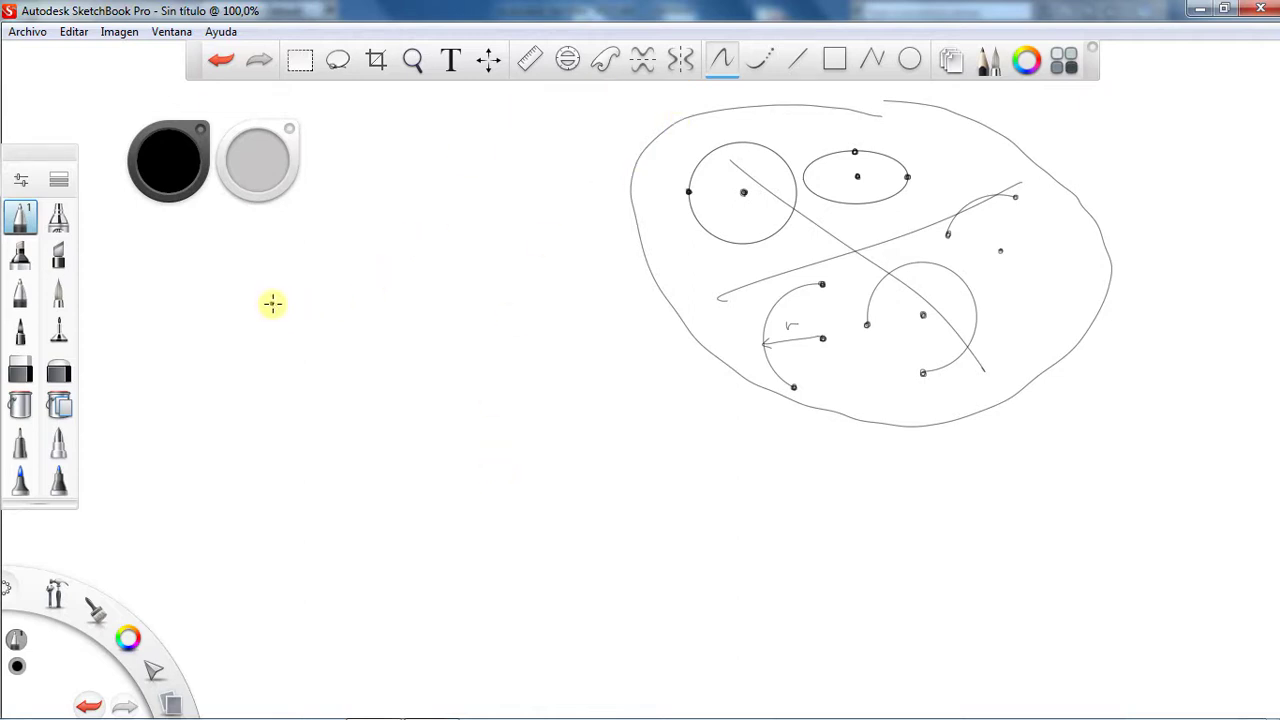
Step: Sketch an arched curve between two dotted endpoints with upward tangent handle lines
click(271, 304)
click(446, 302)
click(799, 62)
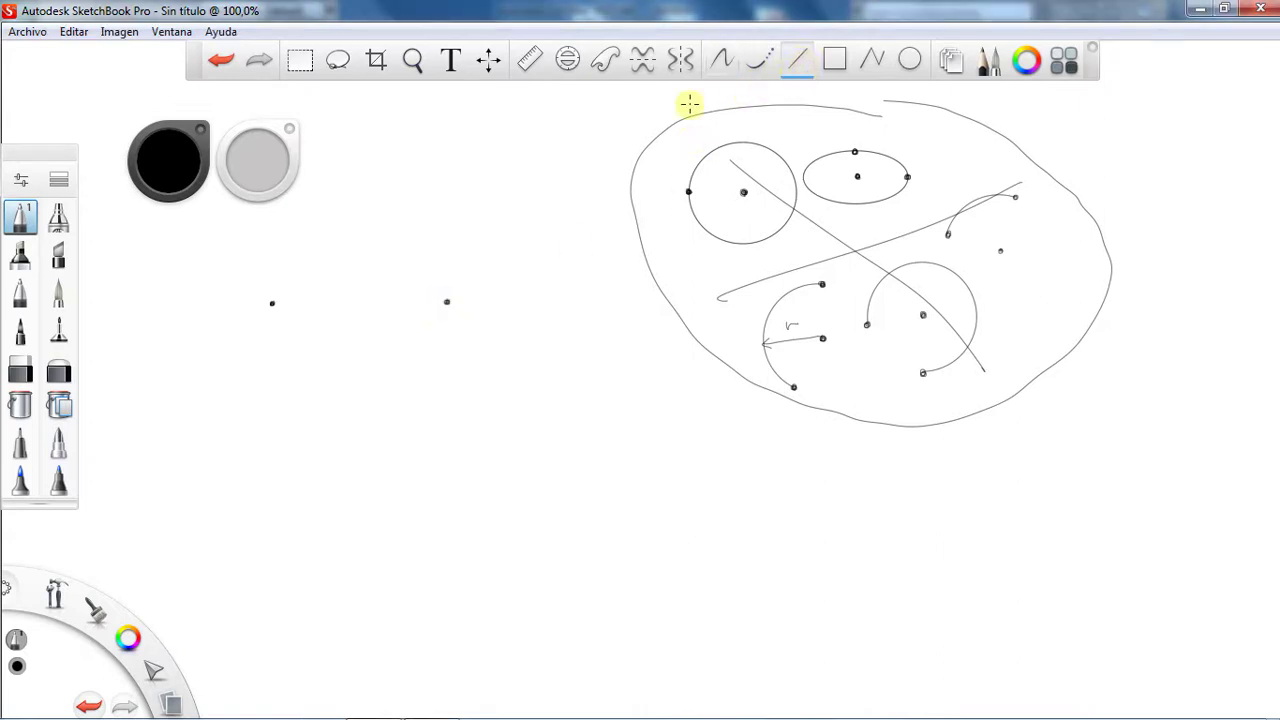
drag(273, 302, 446, 302)
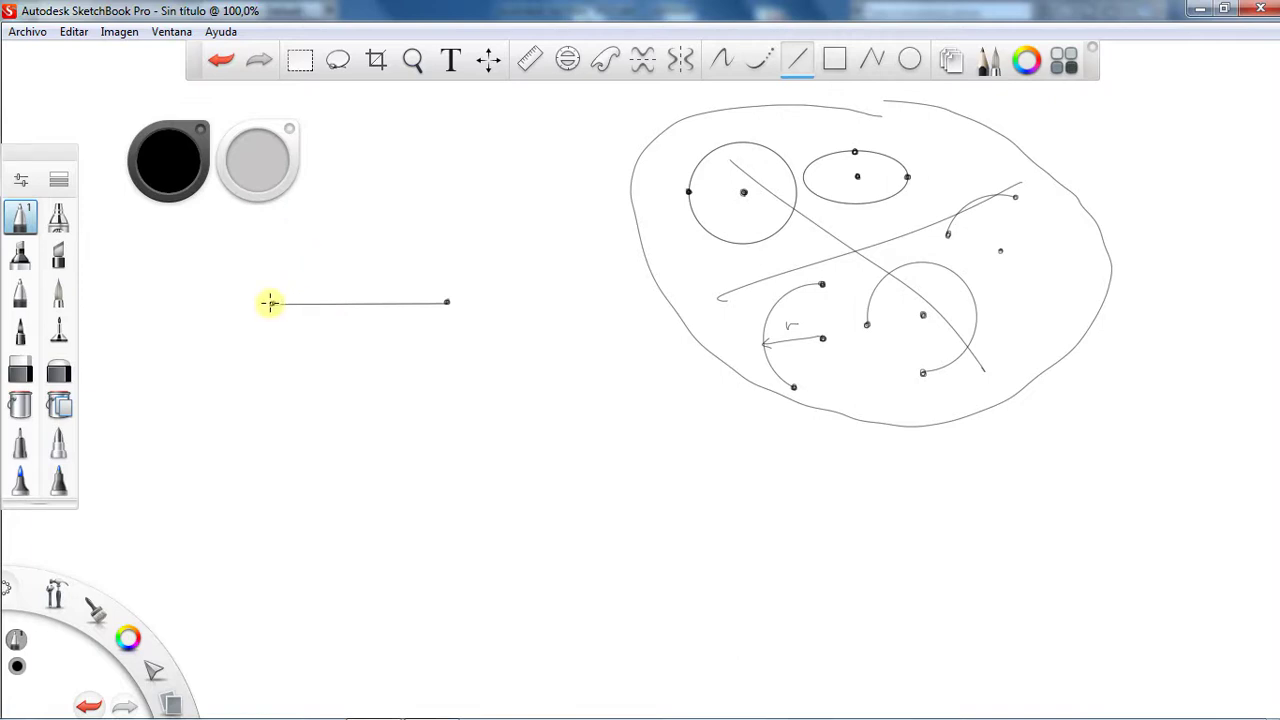
click(271, 303)
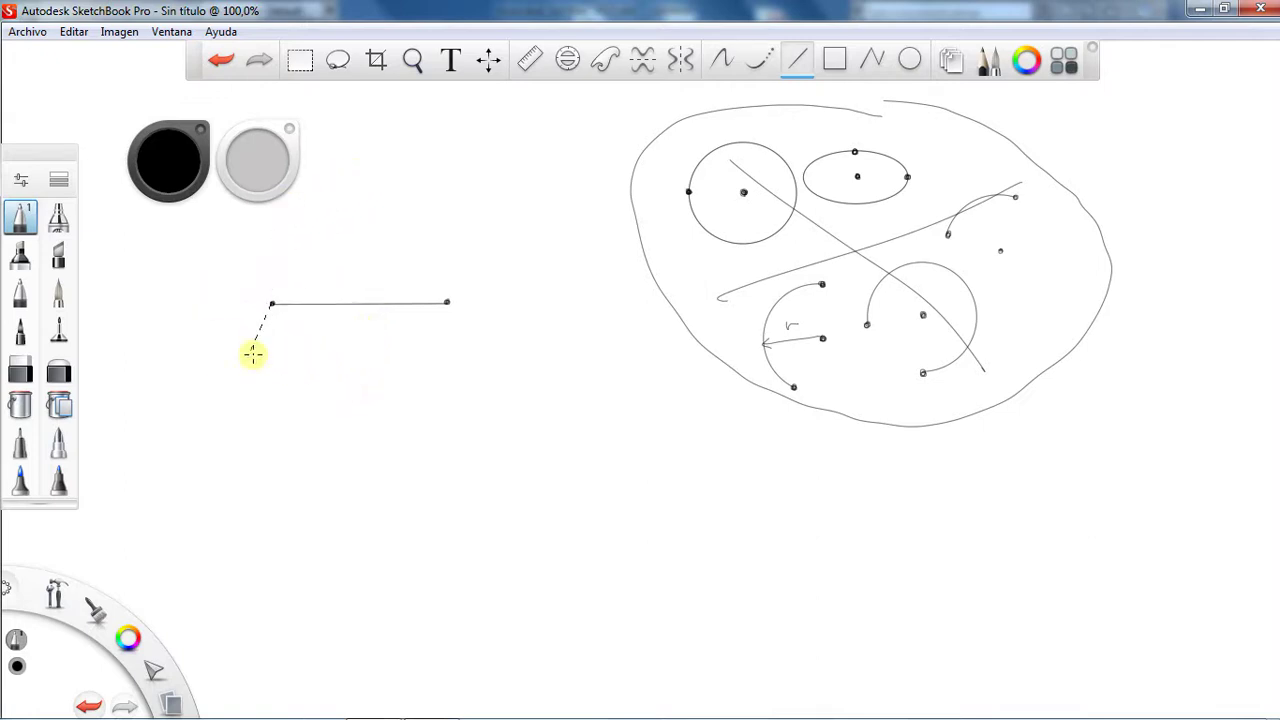
click(300, 245)
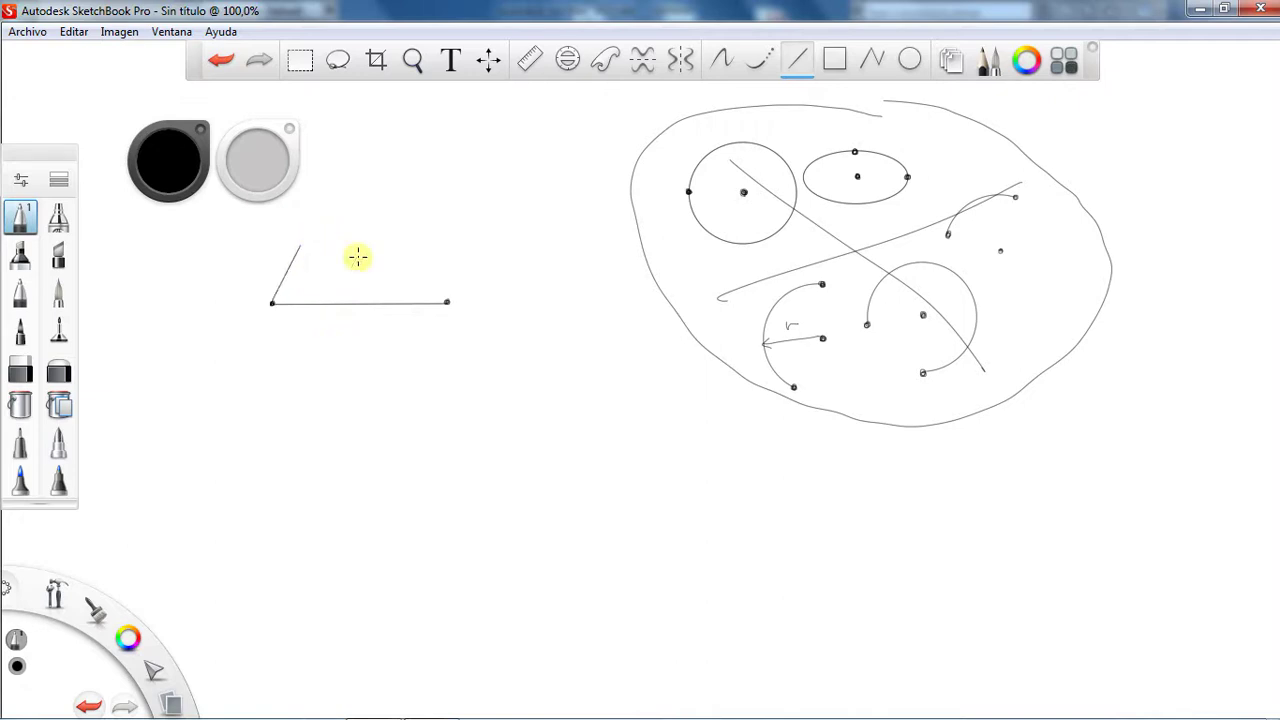
click(446, 302)
click(426, 236)
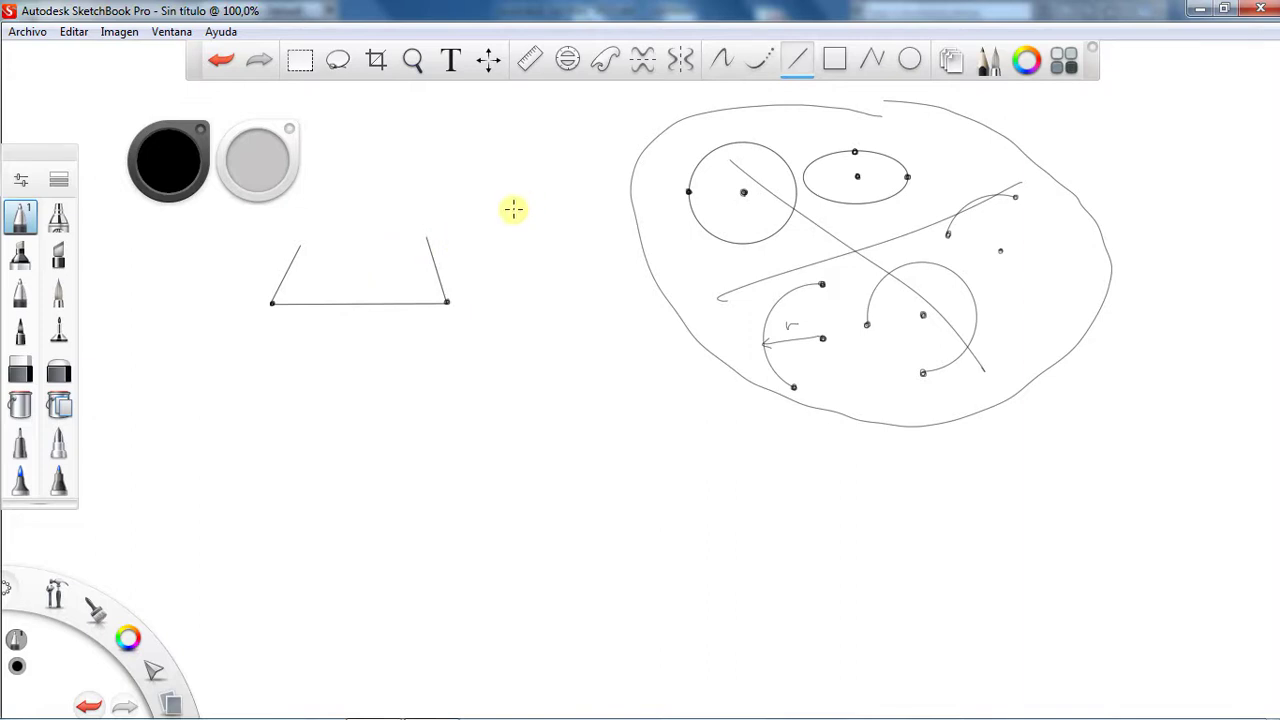
click(759, 62)
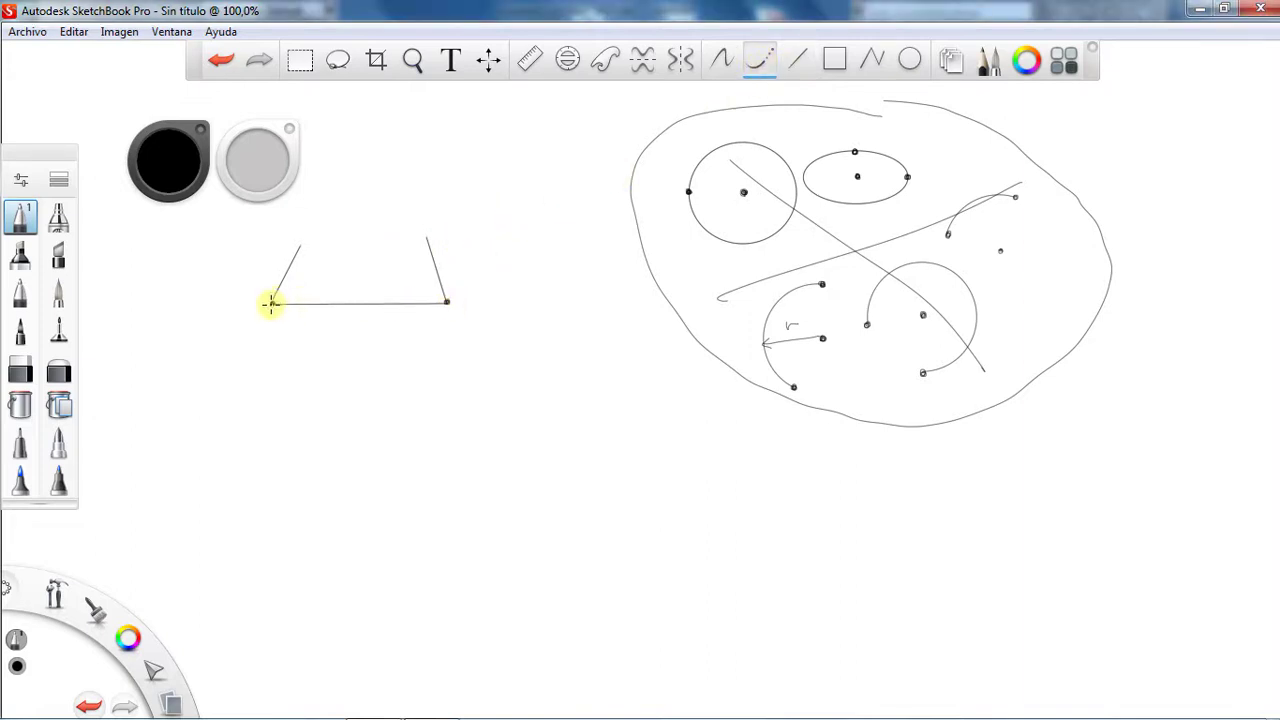
mouse_move(272, 302)
mouse_down()
mouse_move(388, 266)
mouse_move(447, 301)
mouse_up()
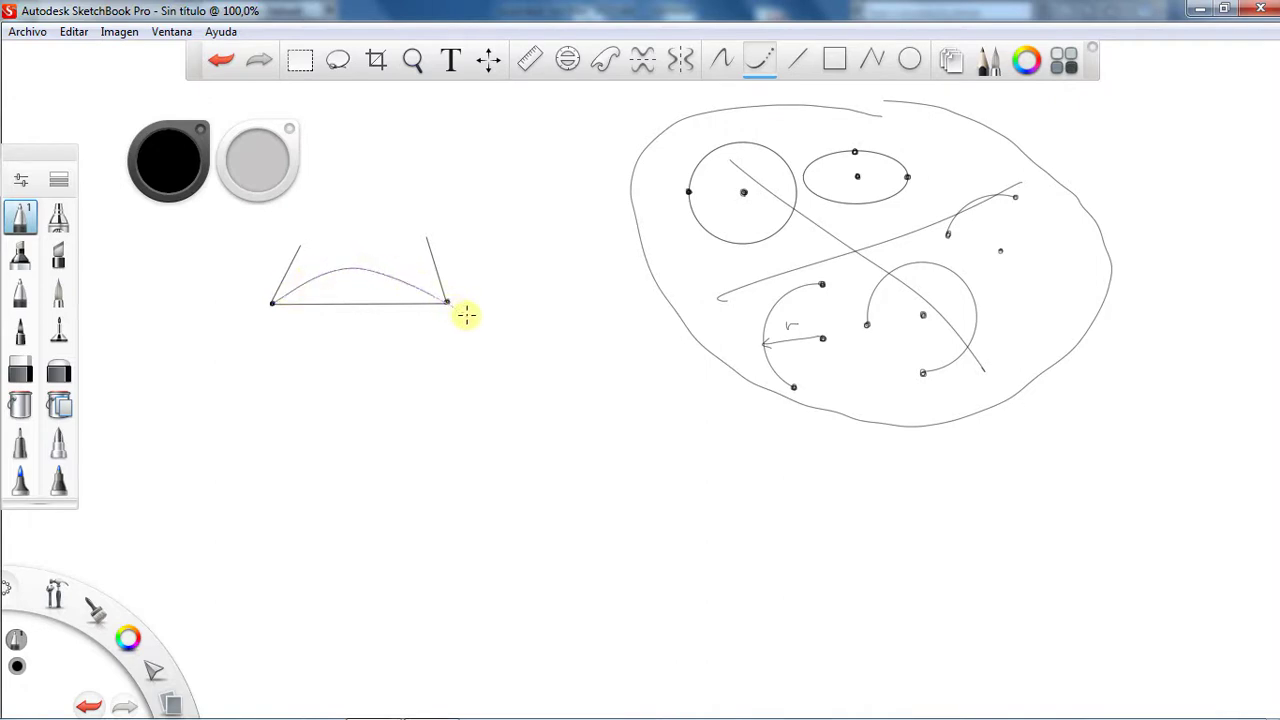
click(478, 320)
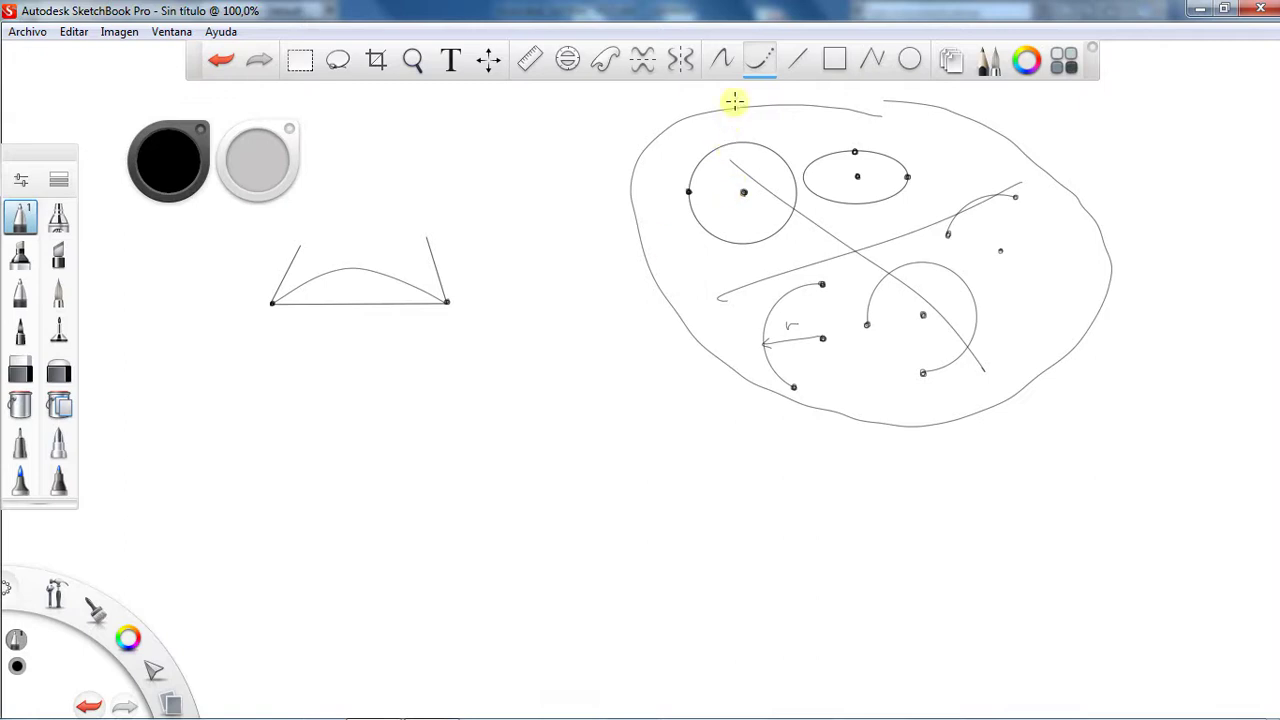
Step: Sketch an S-shaped curve below it between two endpoints with opposing tangent handles
click(722, 60)
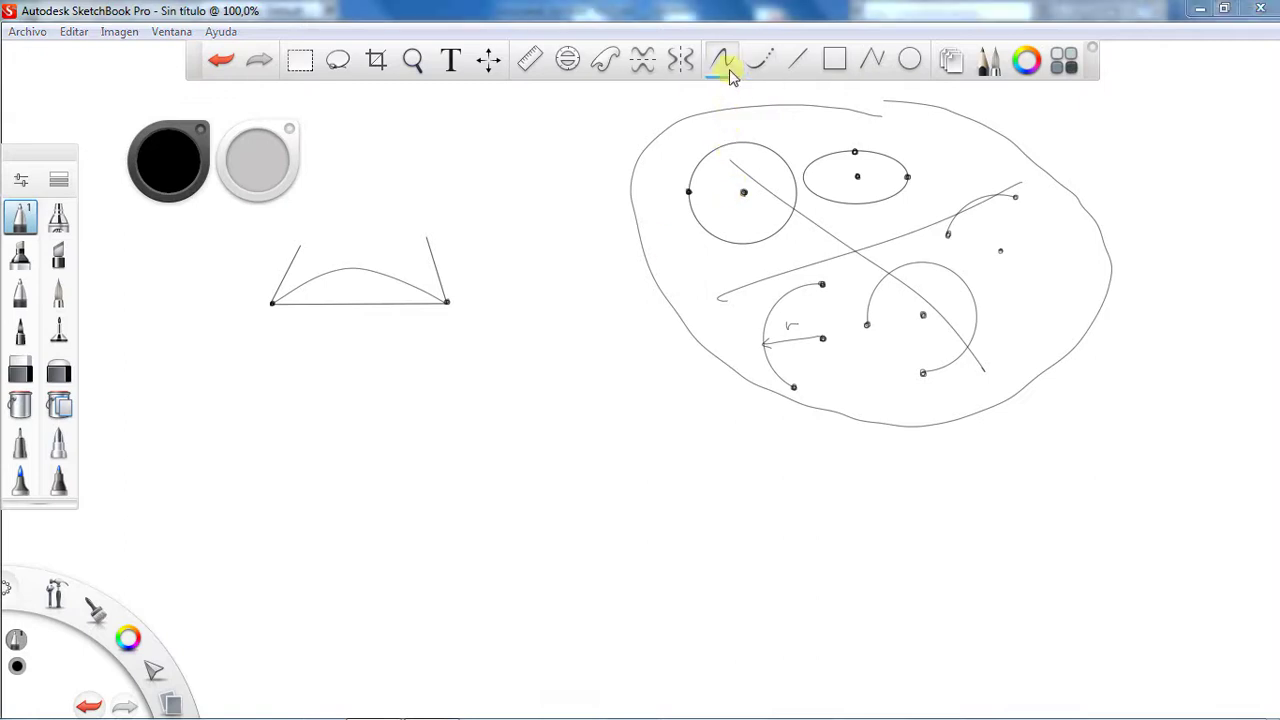
click(270, 370)
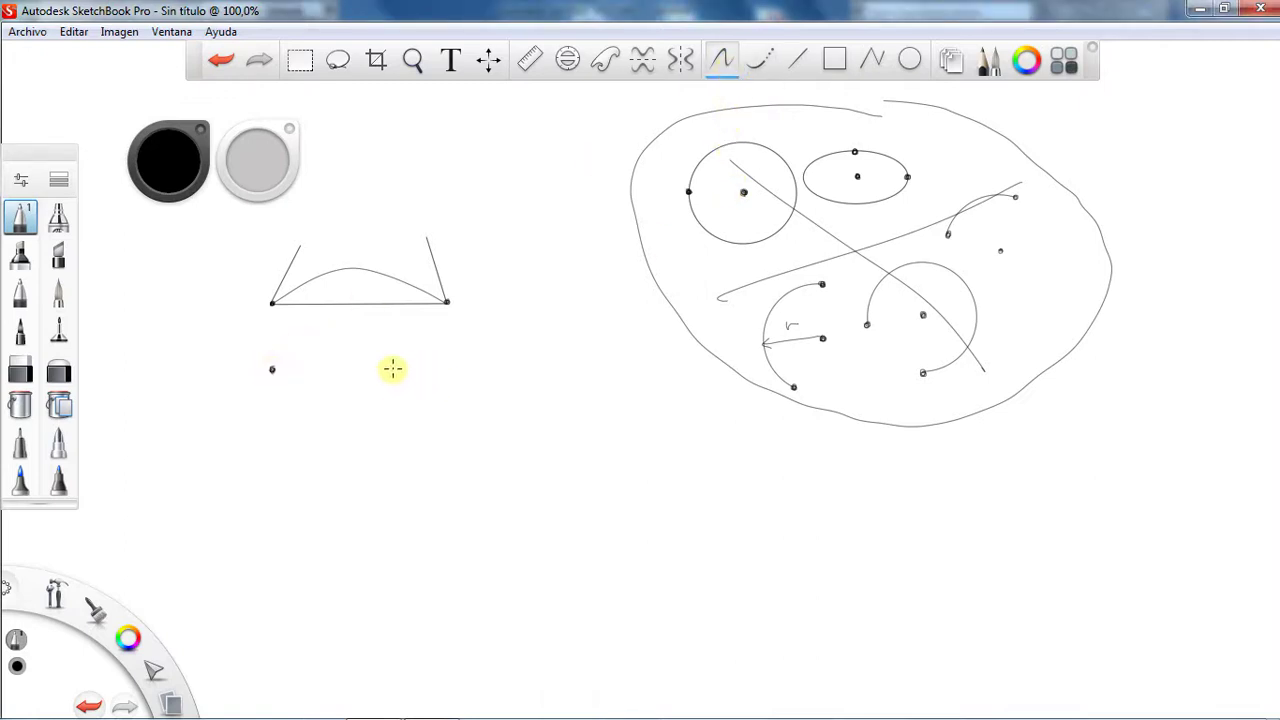
click(392, 371)
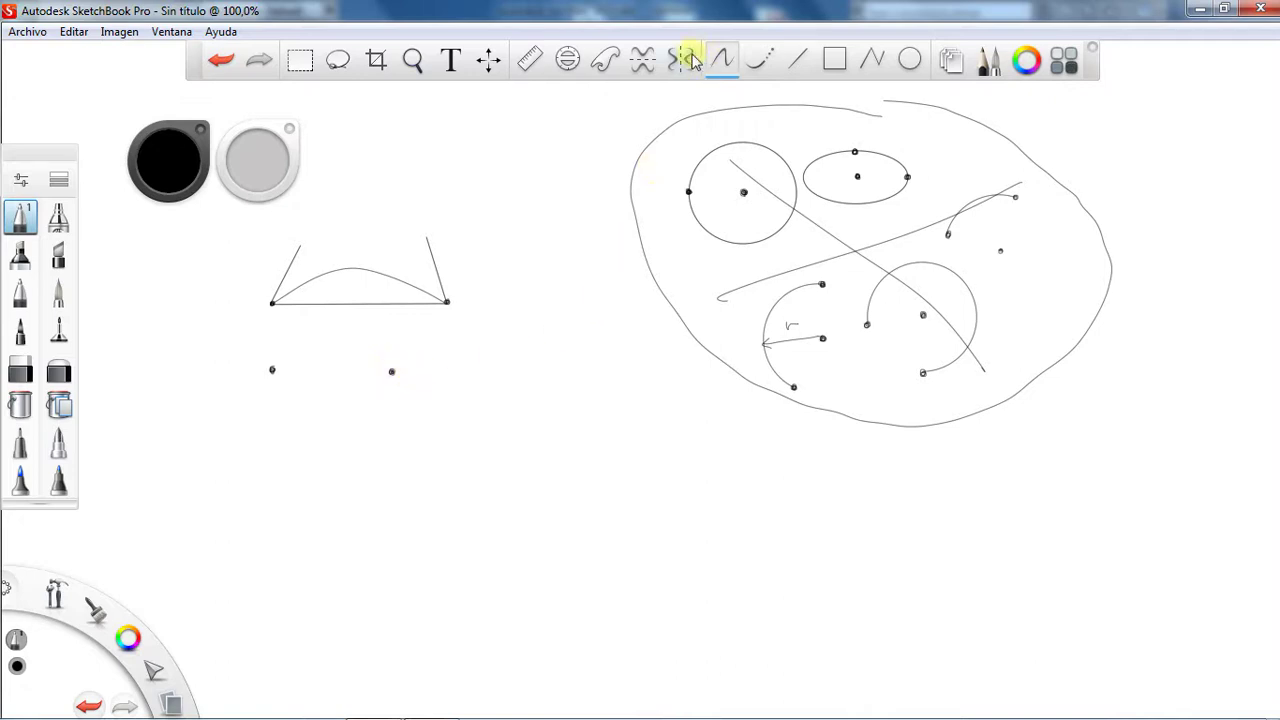
click(797, 60)
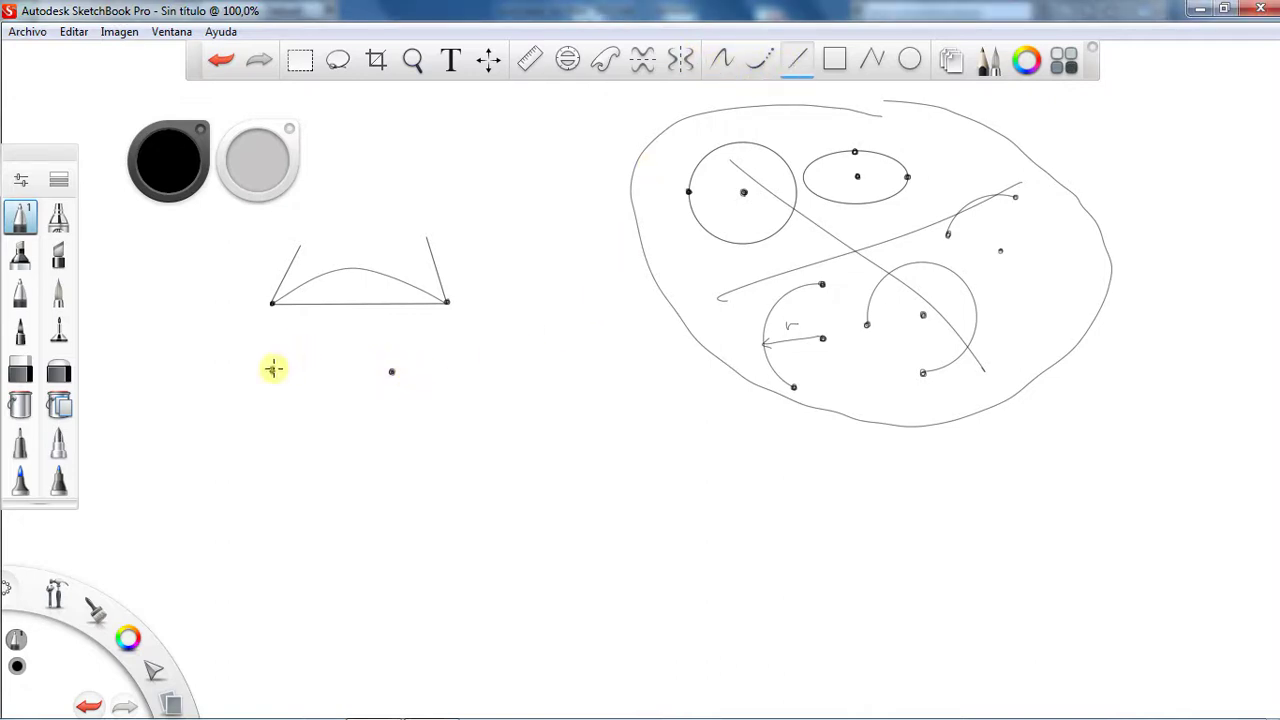
drag(272, 370, 391, 371)
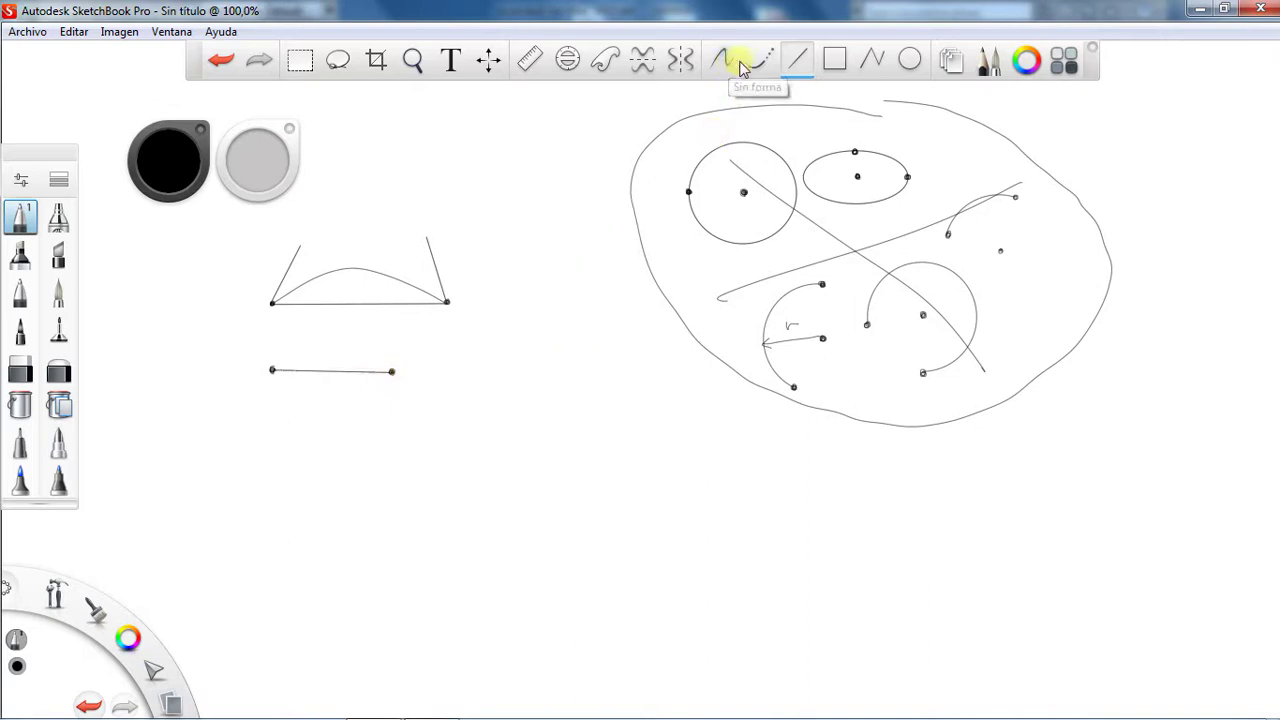
drag(272, 368, 303, 328)
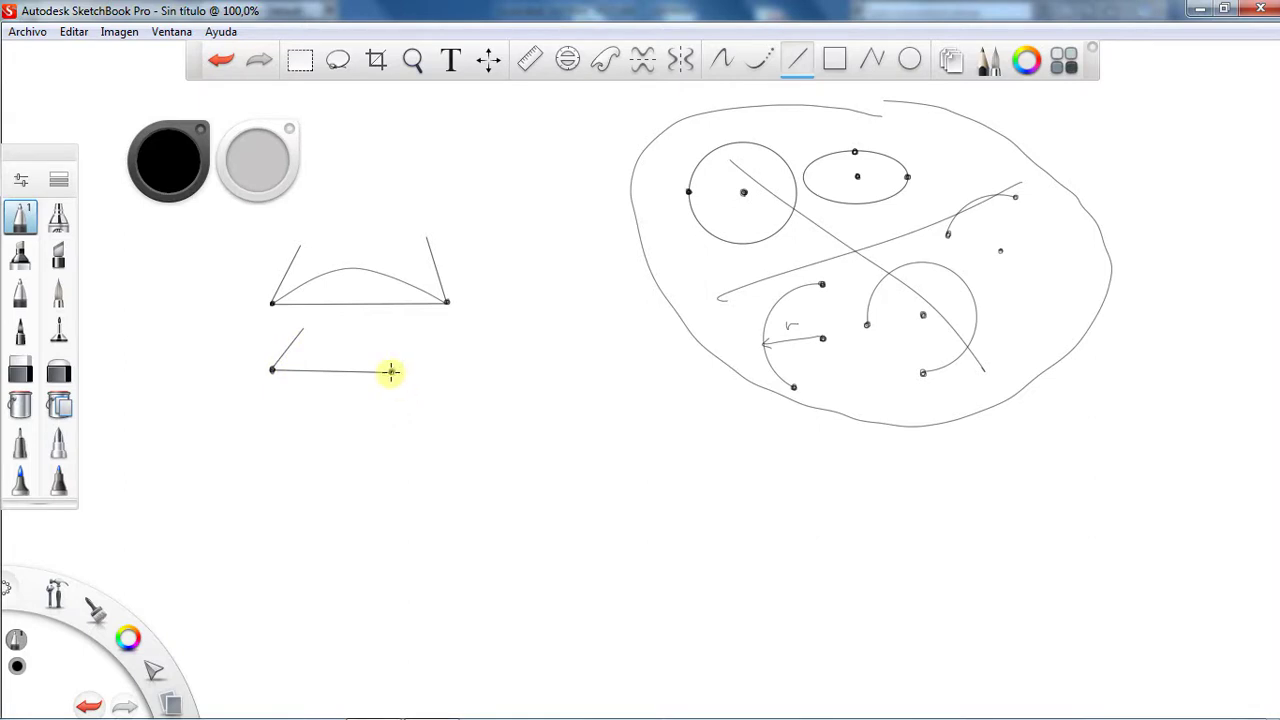
drag(391, 372, 363, 440)
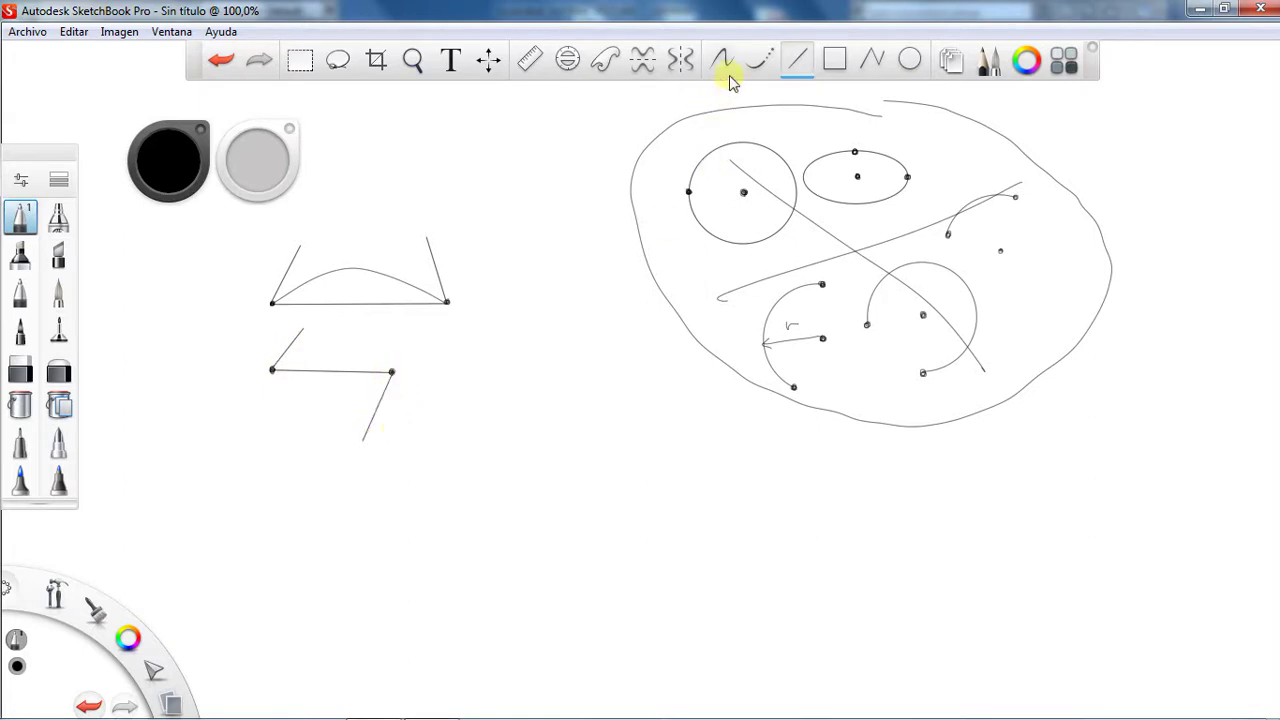
click(757, 60)
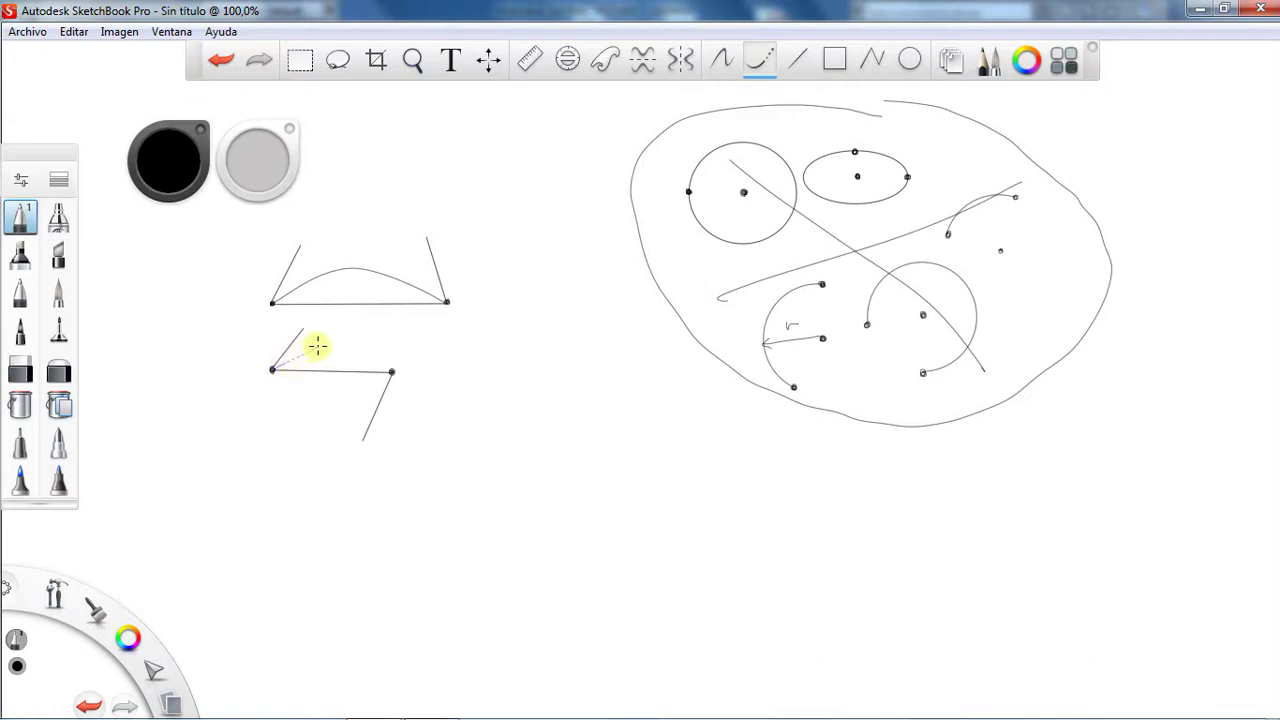
click(393, 401)
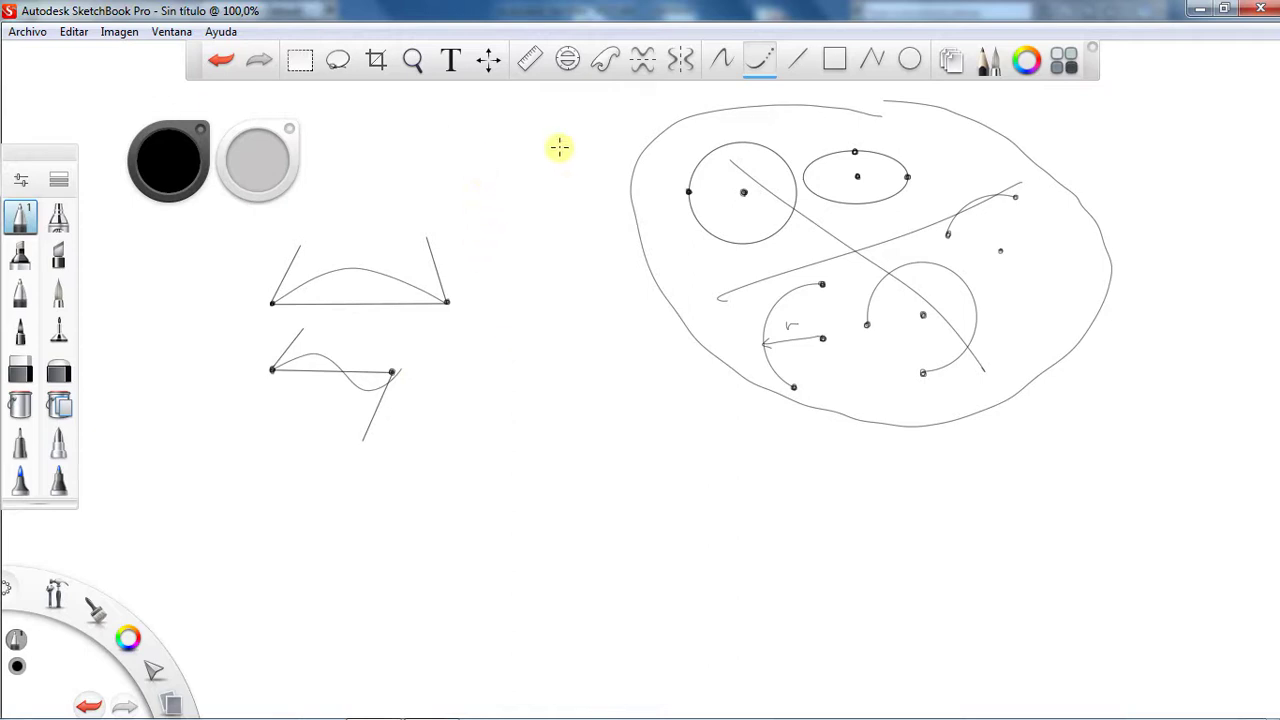
click(724, 66)
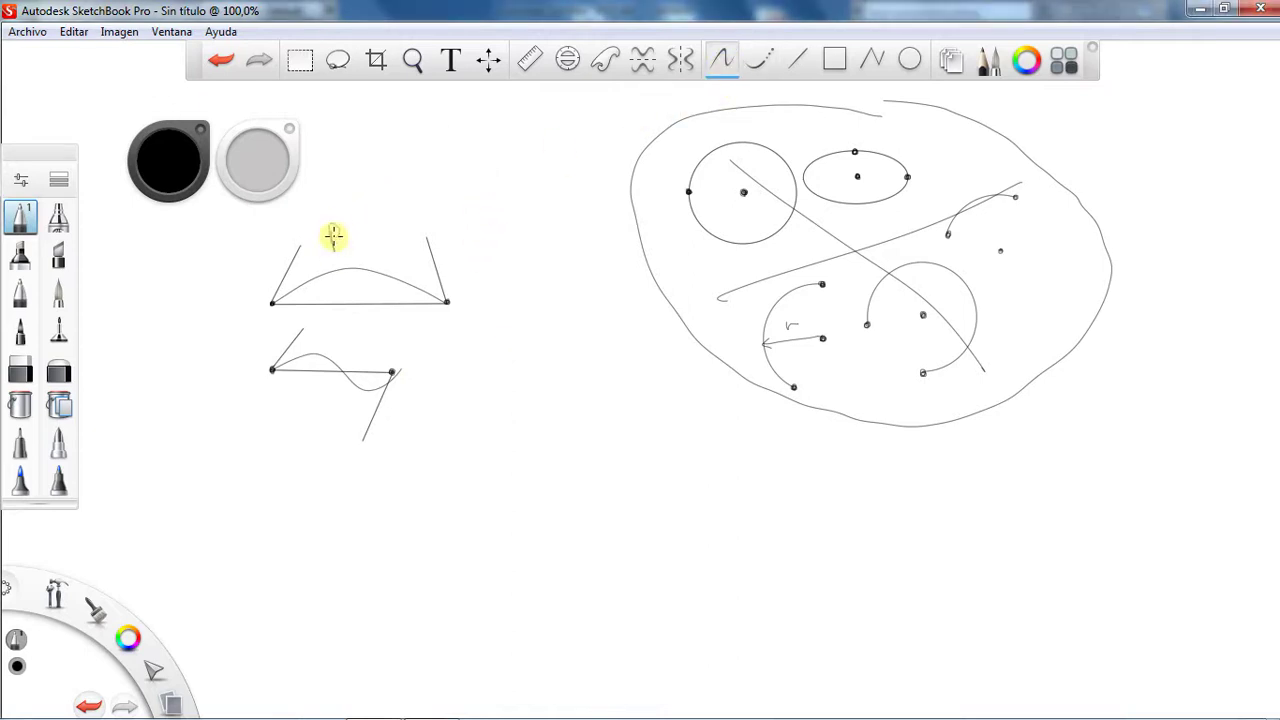
Step: Write the label 'Bezier' and place left, right and peak points for a new arch
mouse_move(333, 222)
mouse_down()
mouse_move(360, 244)
mouse_move(440, 206)
mouse_up()
click(397, 201)
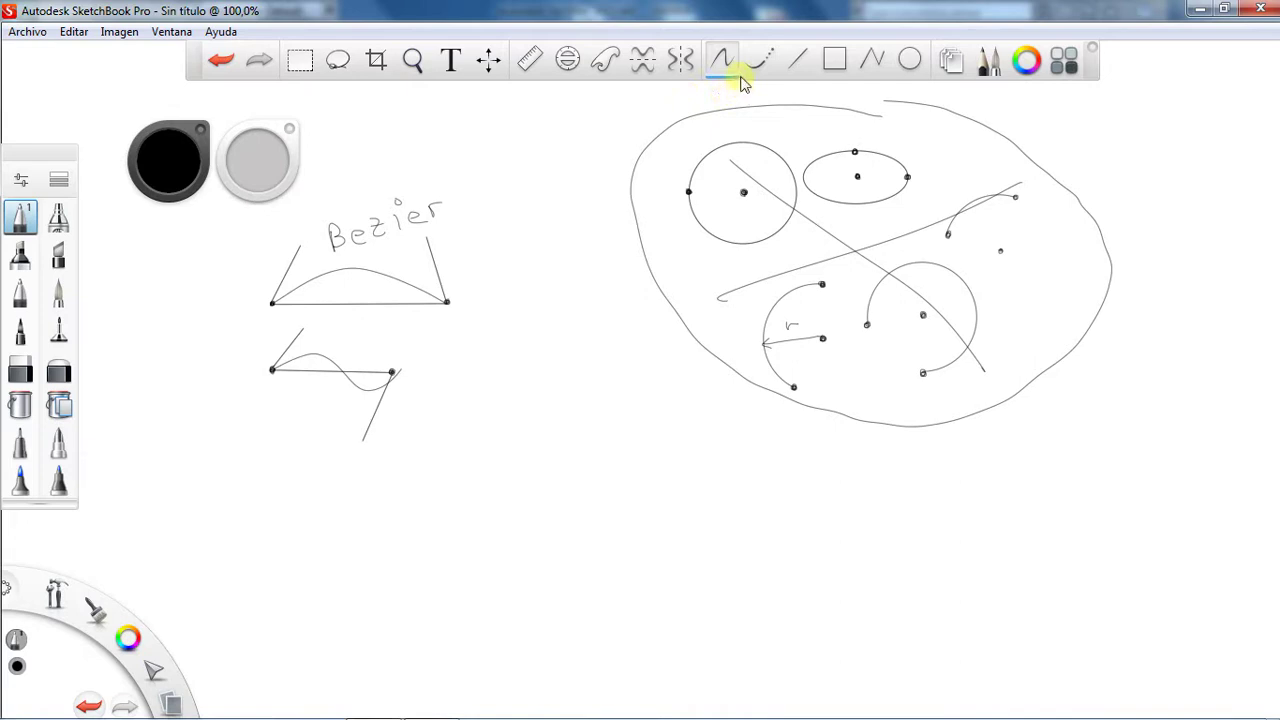
click(421, 507)
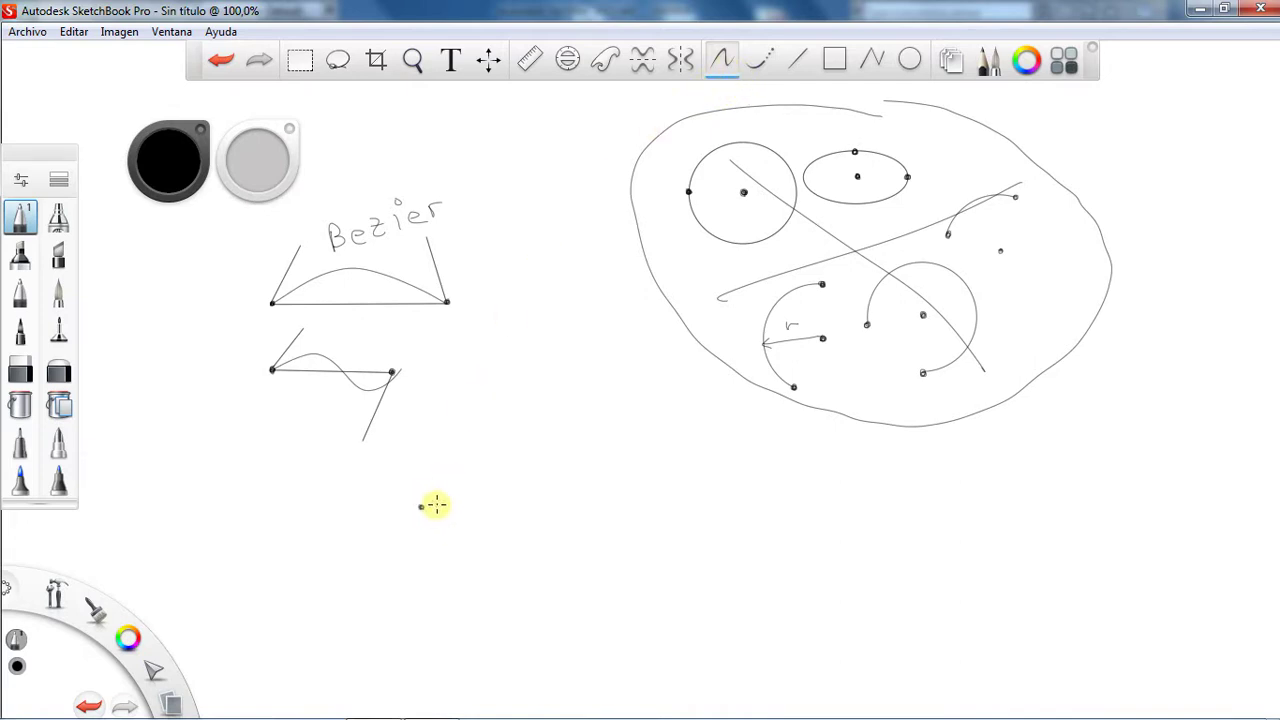
click(581, 504)
click(506, 443)
Step: Draw the arched curve through the three points and circle its ends and peak
click(763, 66)
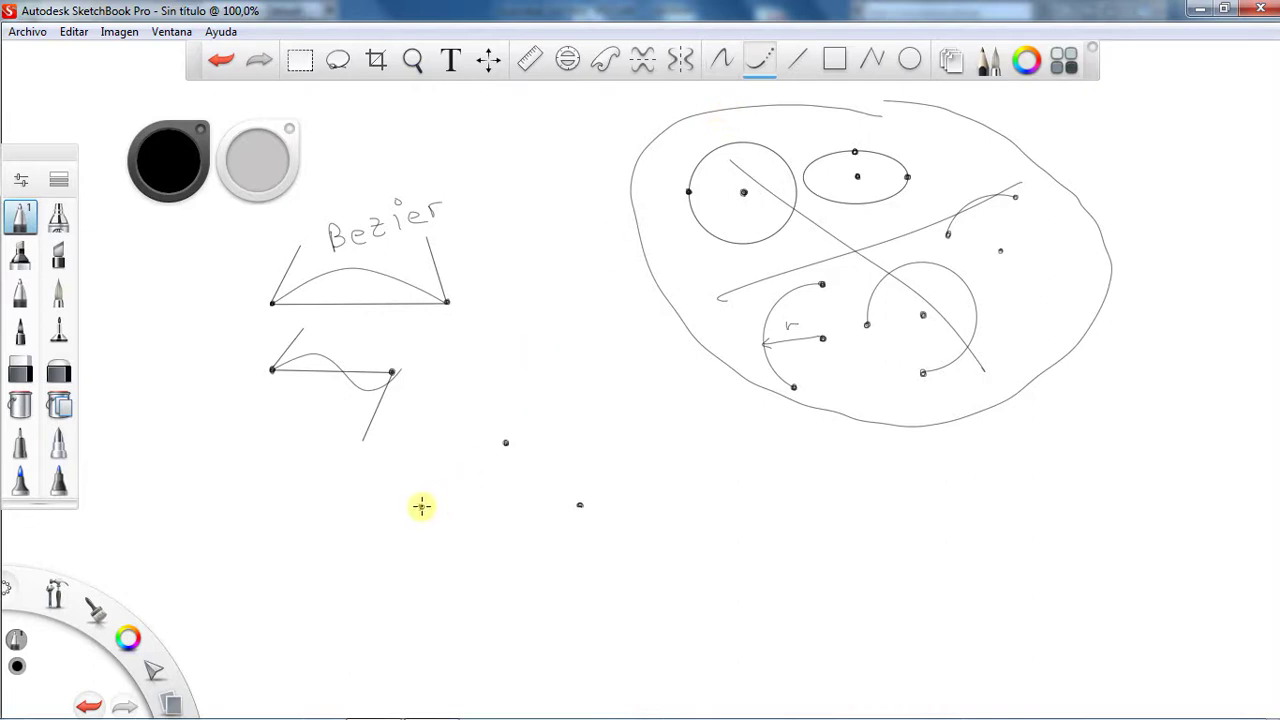
drag(439, 493, 514, 434)
drag(541, 428, 580, 496)
click(580, 504)
click(721, 60)
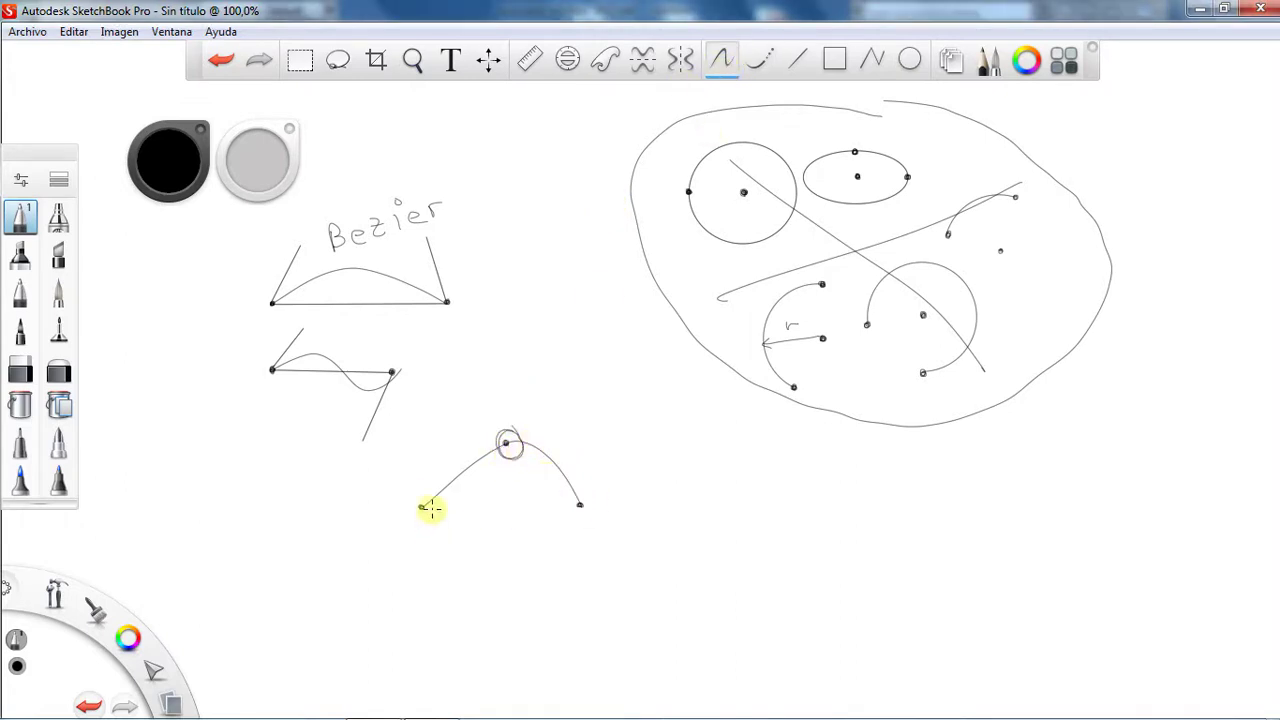
drag(413, 500, 427, 497)
drag(580, 505, 572, 500)
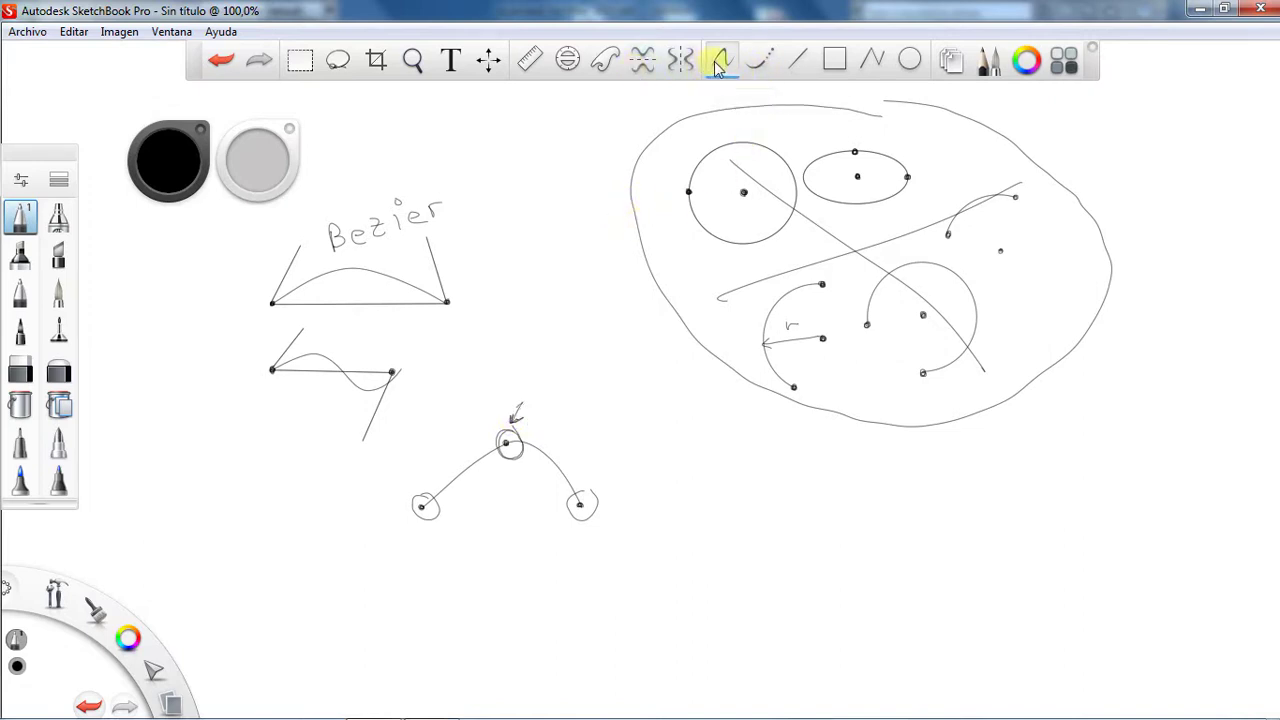
Step: Place three points and join them with two straight lines forming a peaked control polygon
click(718, 63)
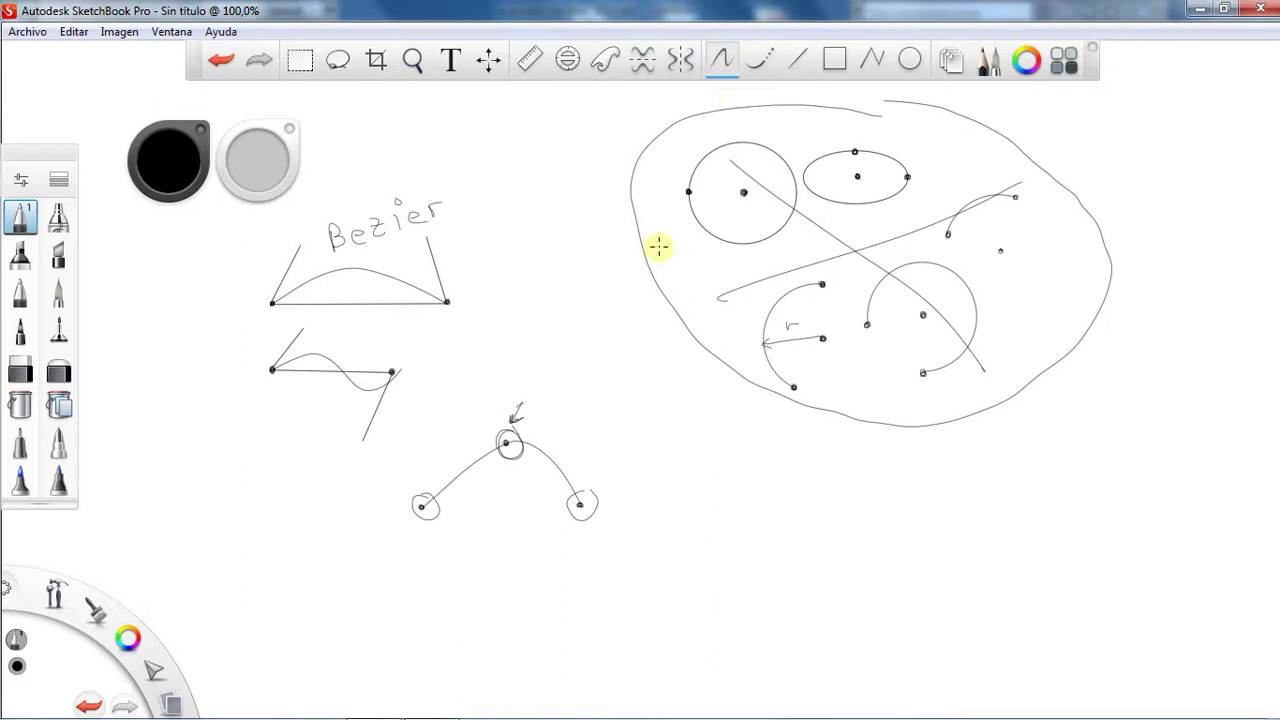
click(670, 572)
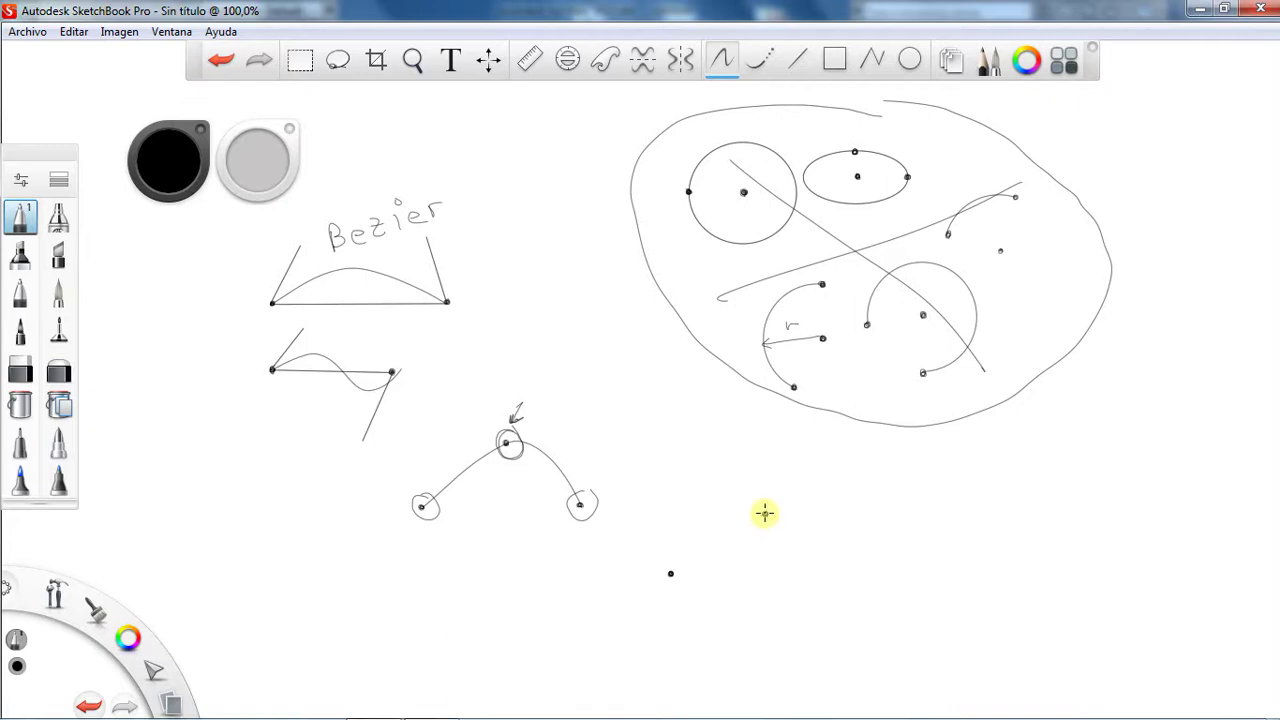
click(764, 513)
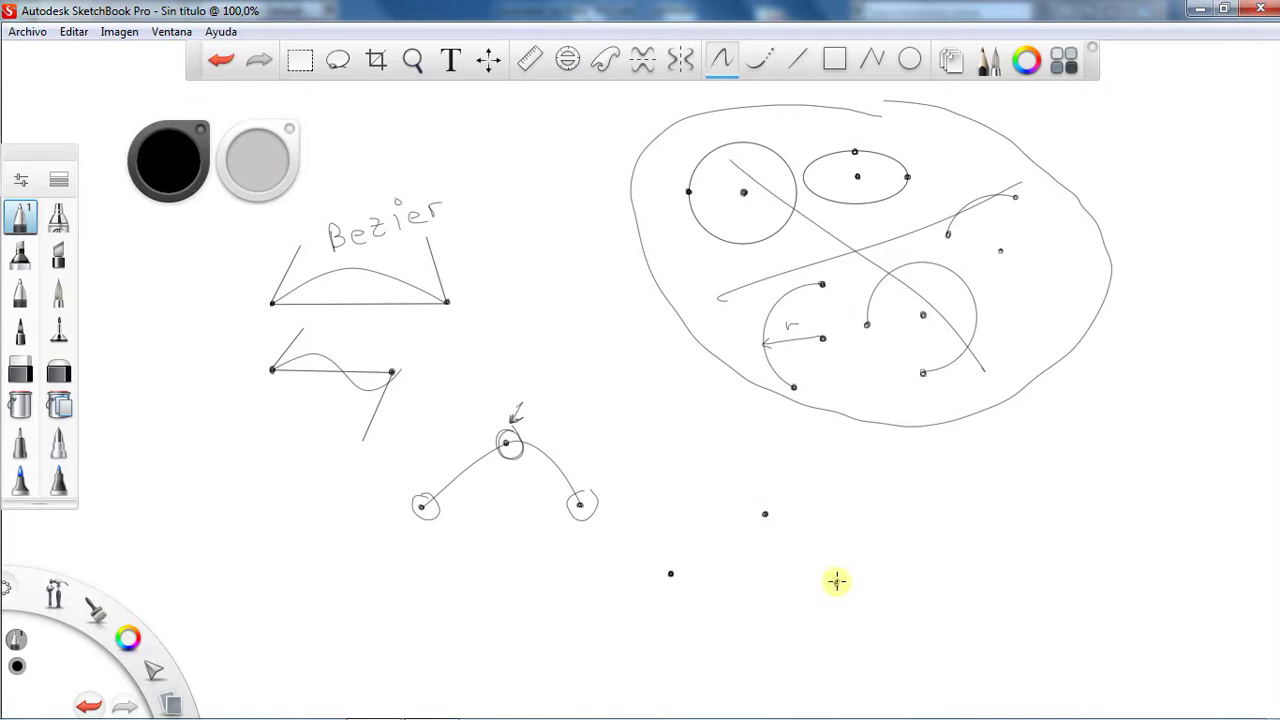
click(836, 581)
click(800, 60)
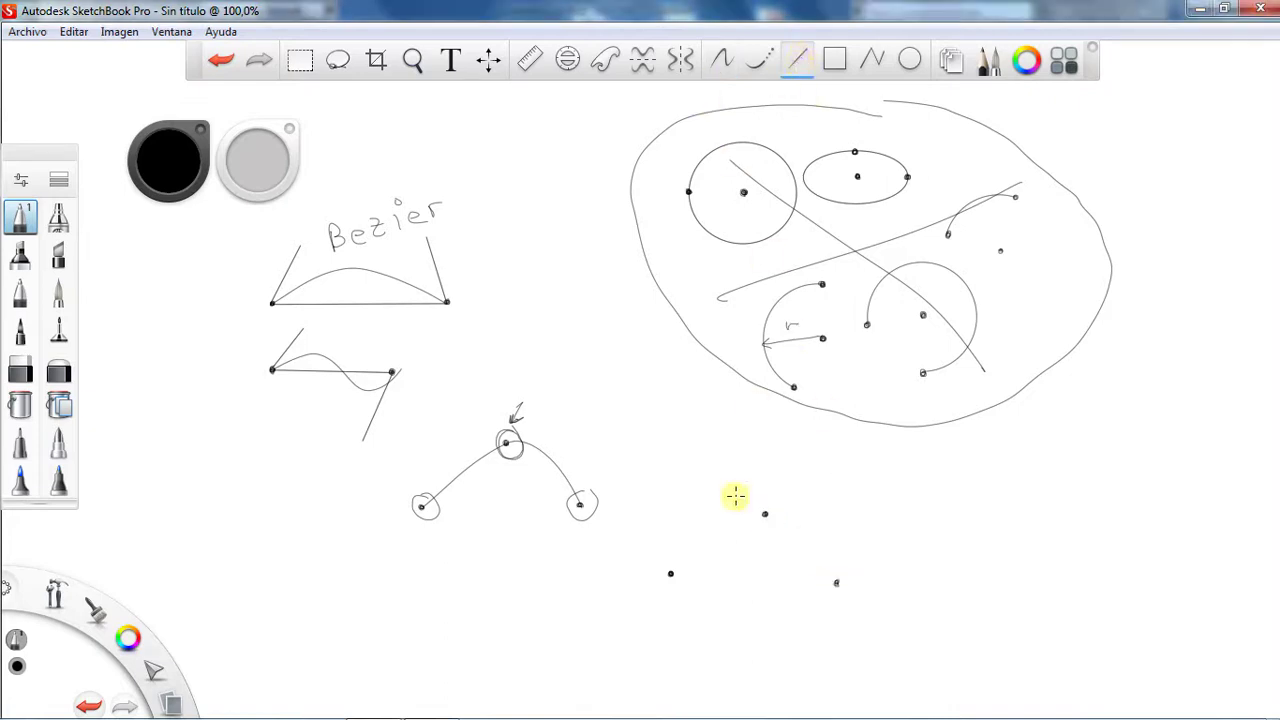
drag(670, 573, 758, 518)
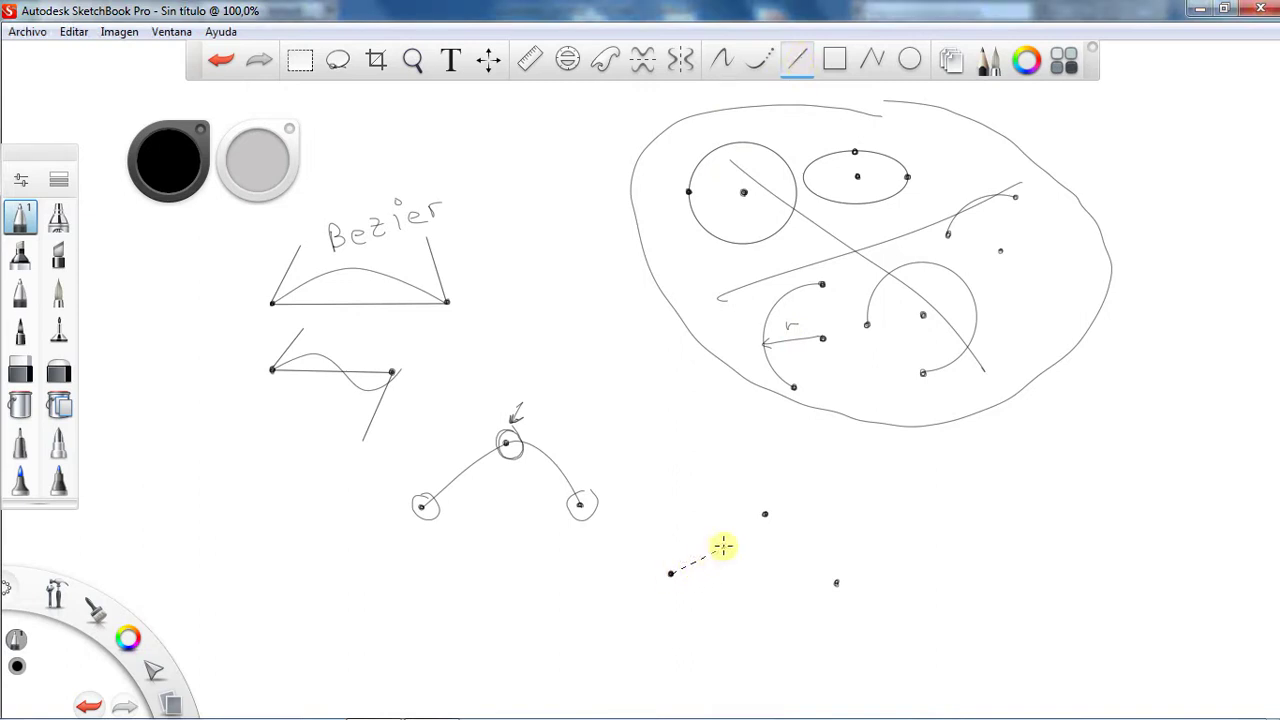
click(765, 515)
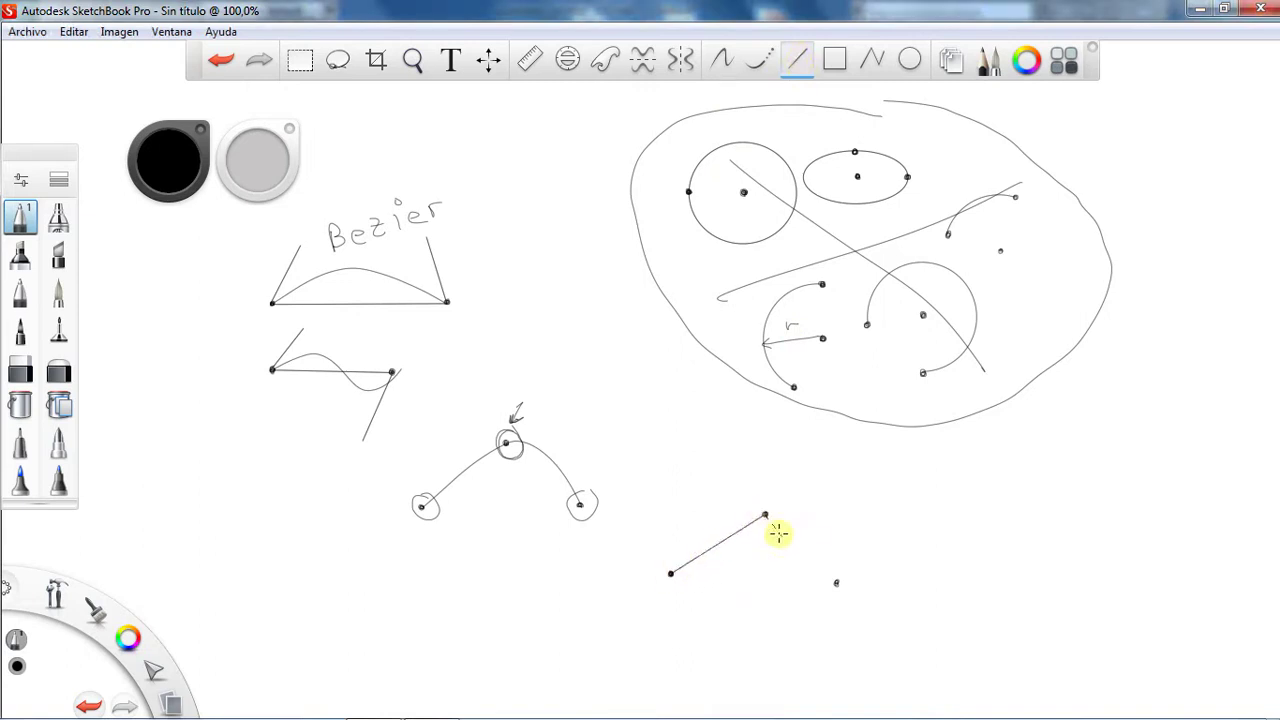
click(836, 582)
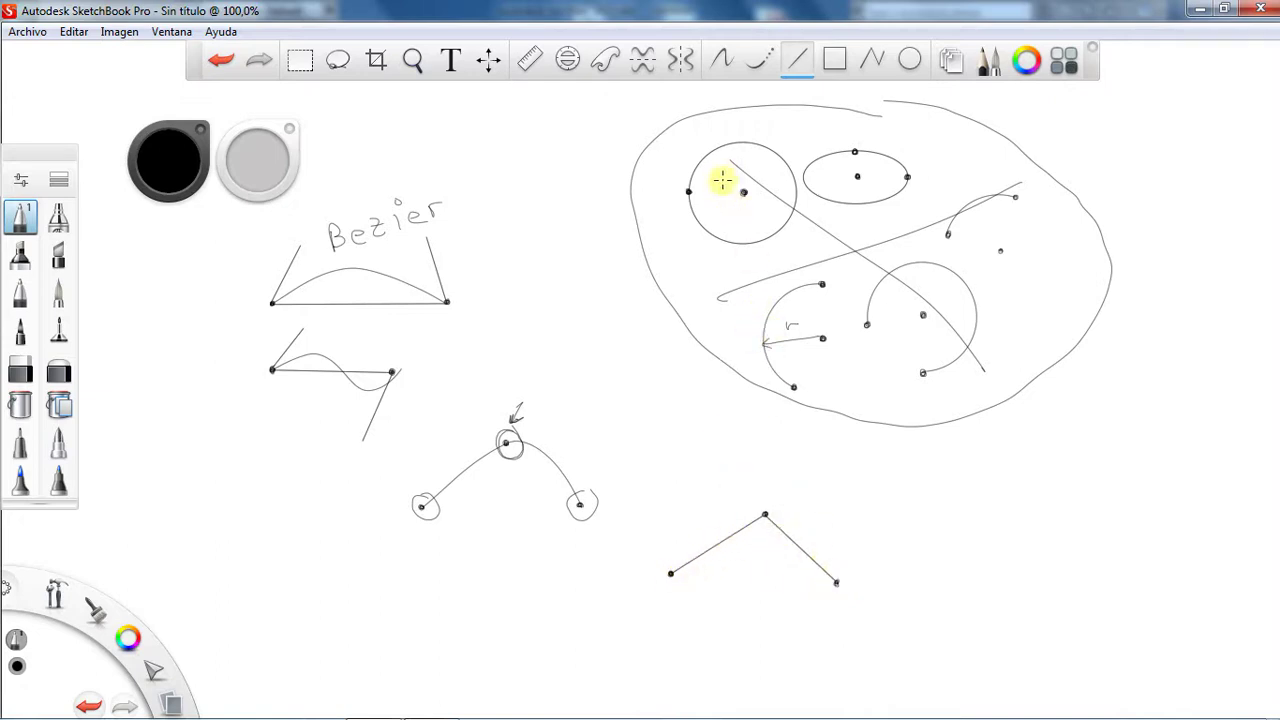
Step: Draw a smooth curve inside the polygon, circle its apex and start writing 'Nurbs' above
click(760, 62)
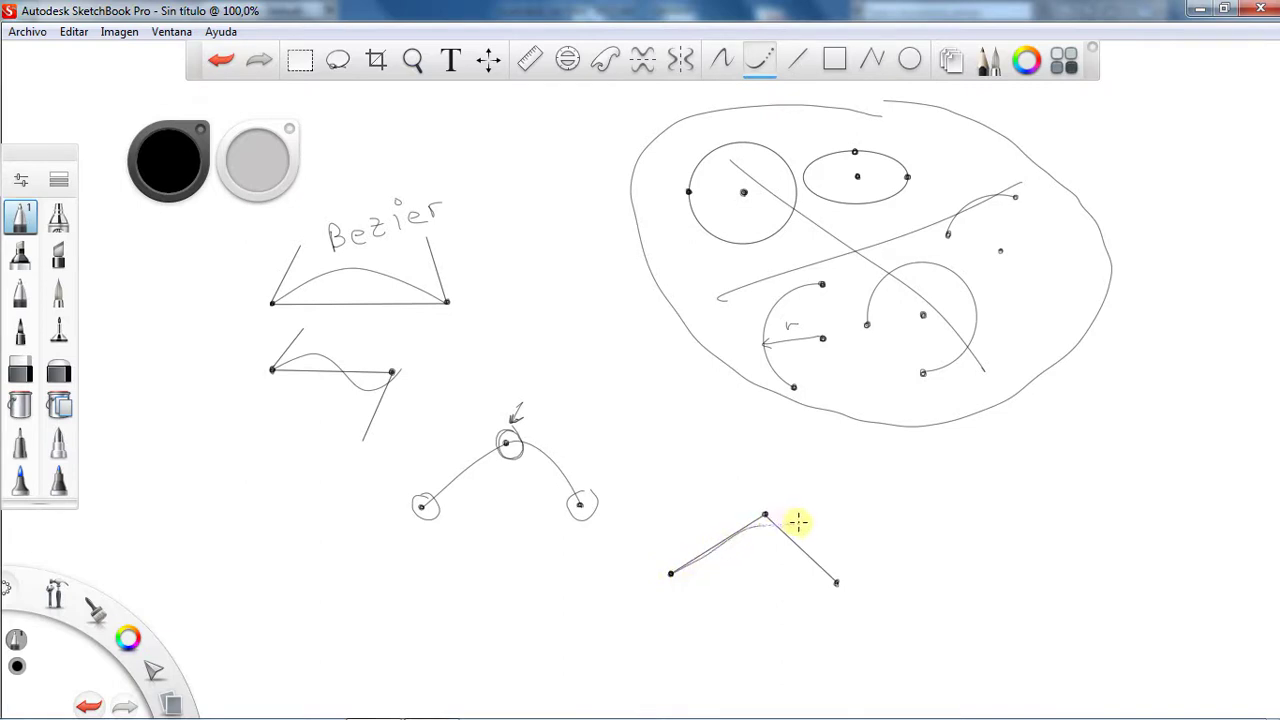
drag(810, 538, 836, 582)
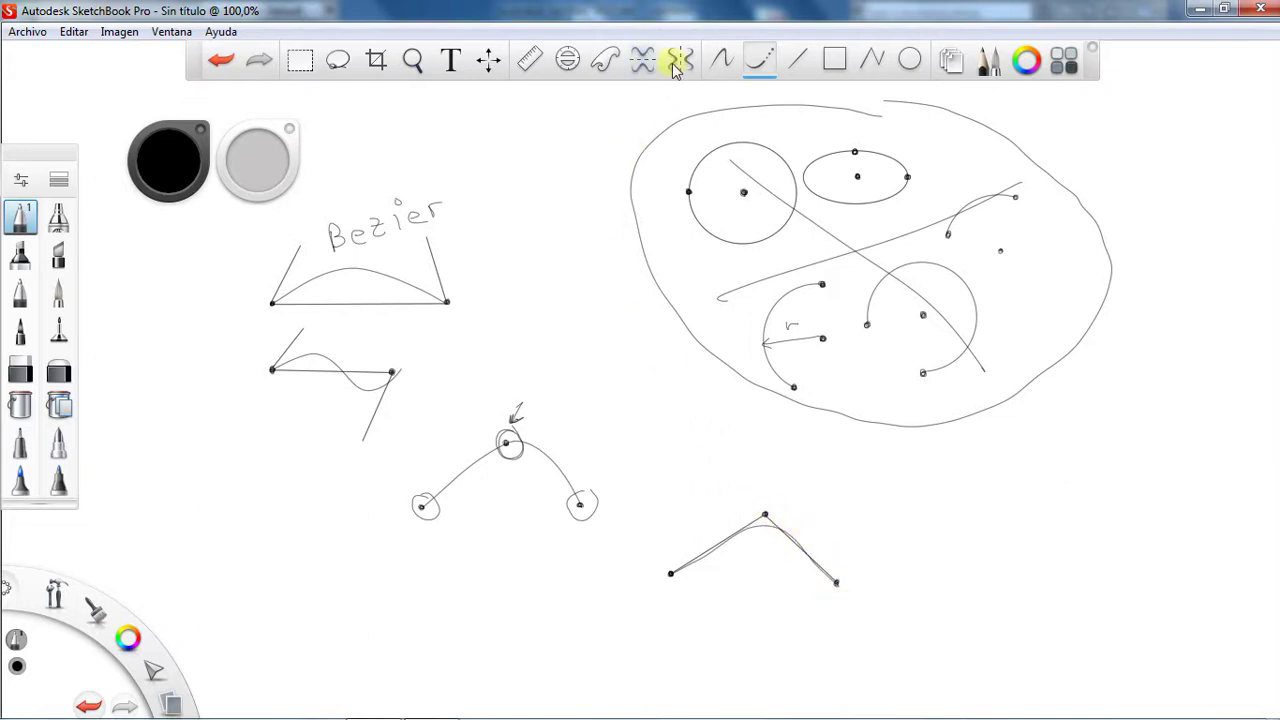
click(721, 59)
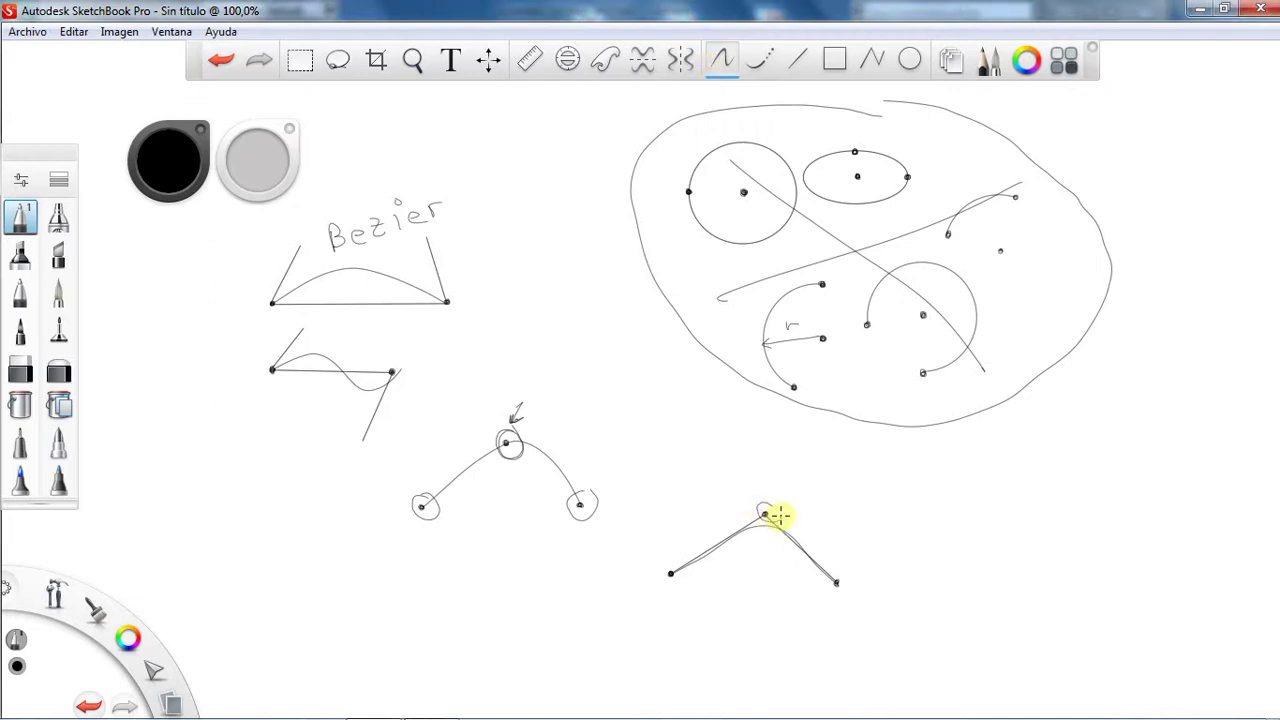
drag(757, 503, 786, 515)
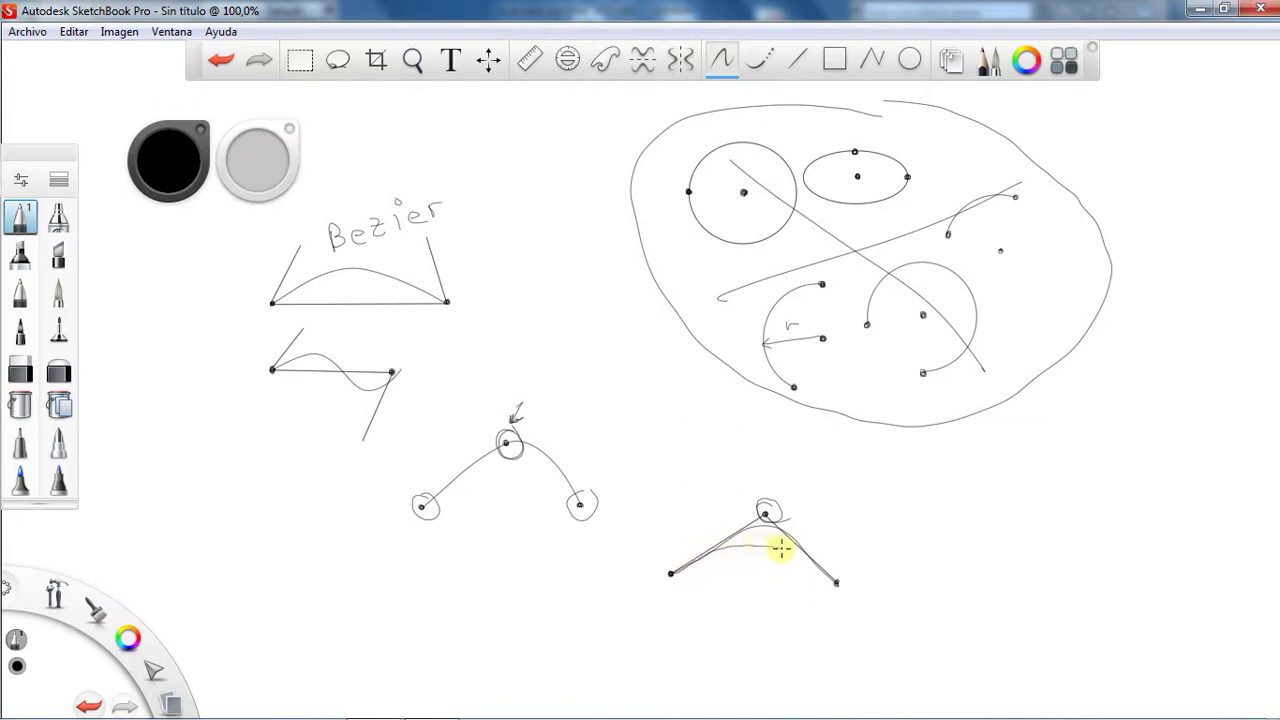
drag(806, 556, 835, 582)
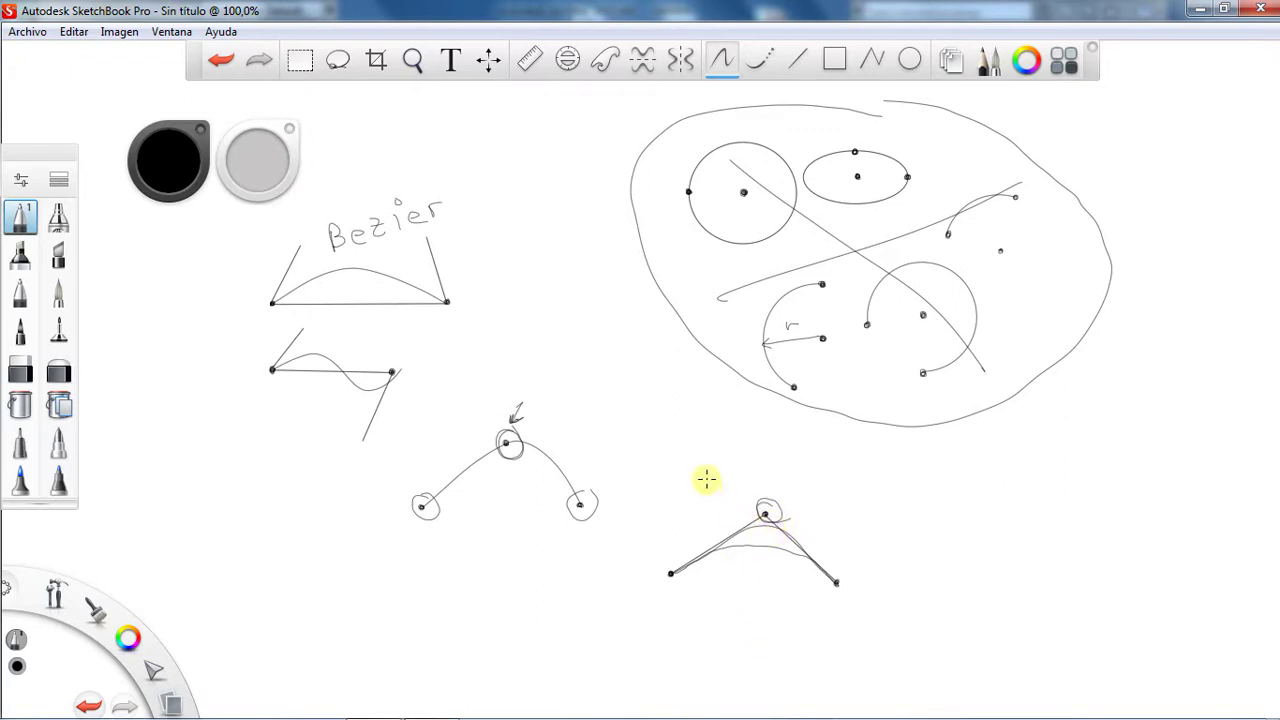
mouse_move(705, 492)
mouse_down()
mouse_move(722, 475)
mouse_move(784, 486)
mouse_up()
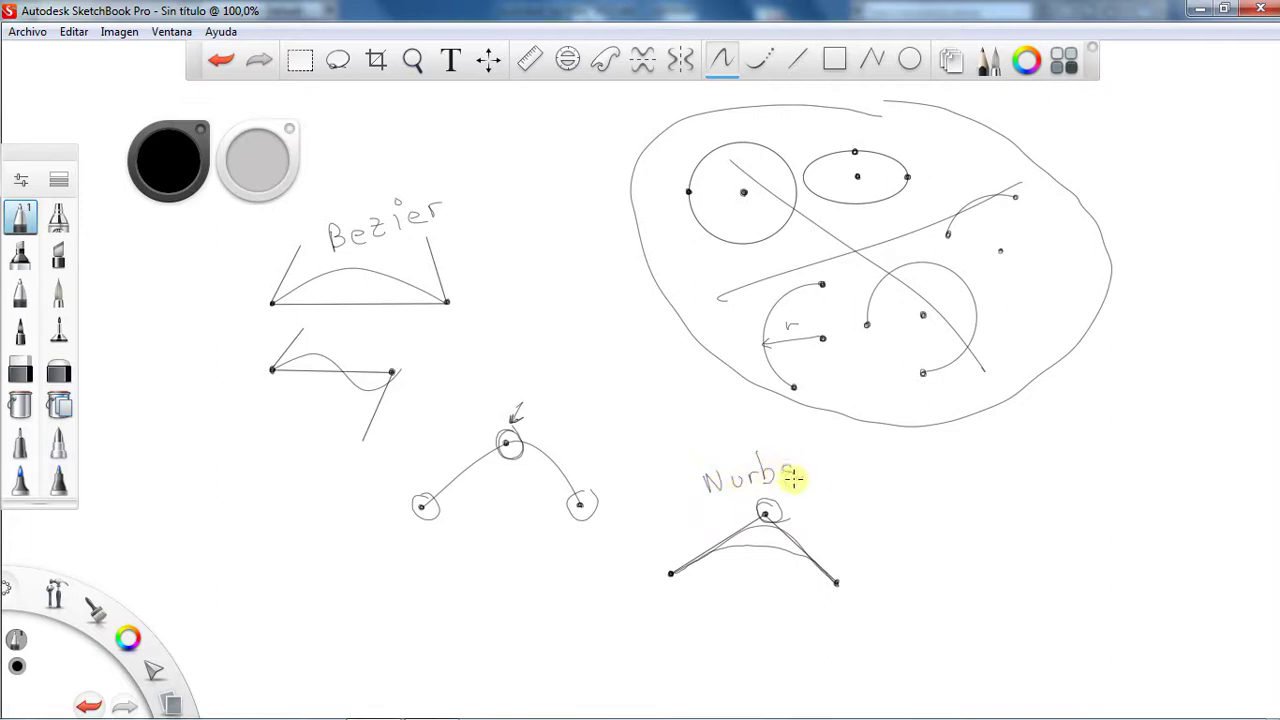
Step: Underline 'Nurbs', loop around the Bezier, middle and Nurbs sketches, and add two arrows
click(812, 480)
drag(708, 497, 835, 477)
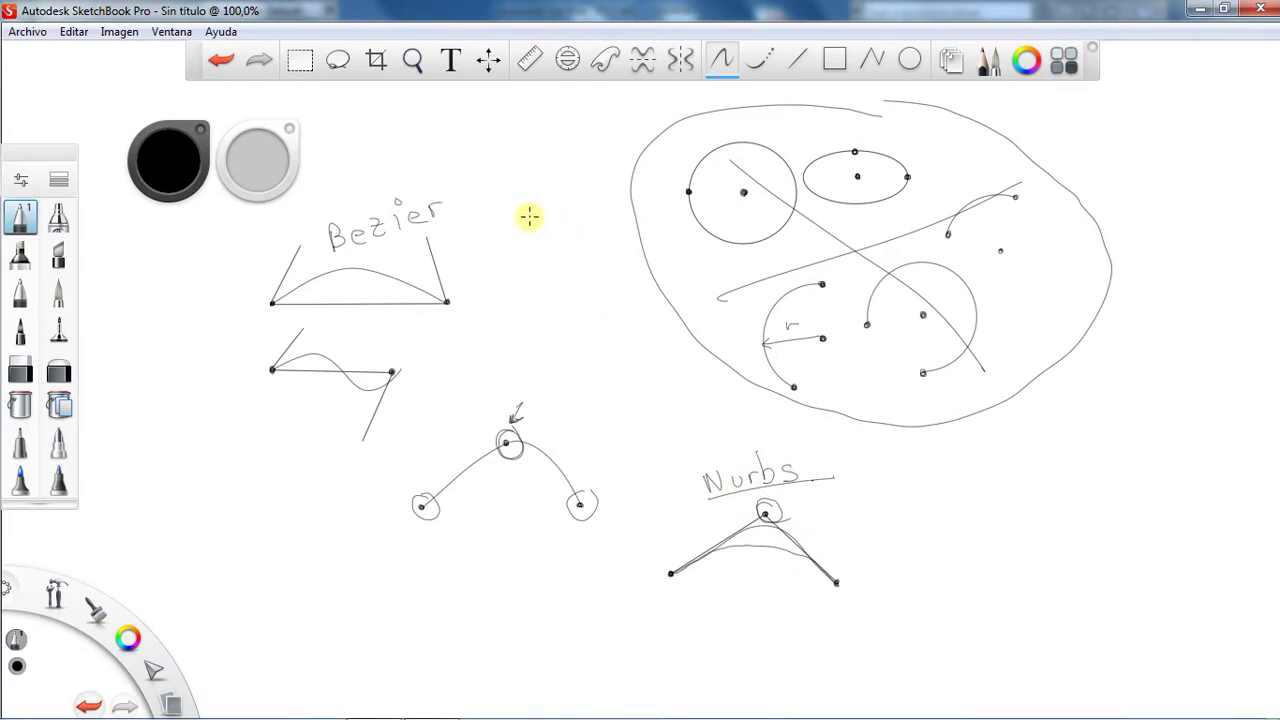
mouse_move(386, 178)
mouse_down()
mouse_move(240, 237)
mouse_move(422, 362)
mouse_move(414, 160)
mouse_move(370, 168)
mouse_up()
mouse_move(537, 390)
mouse_down()
mouse_move(391, 444)
mouse_move(586, 560)
mouse_move(614, 414)
mouse_move(553, 389)
mouse_up()
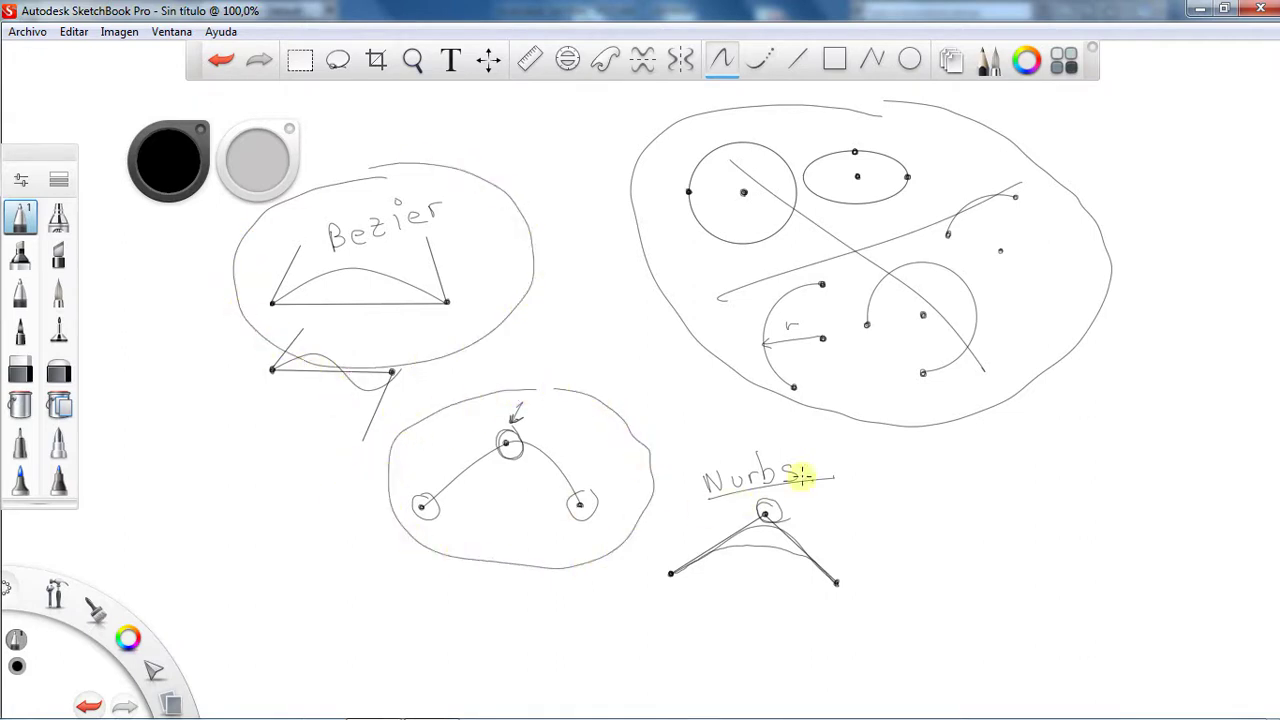
mouse_move(801, 477)
mouse_down()
mouse_move(763, 614)
mouse_move(724, 476)
mouse_up()
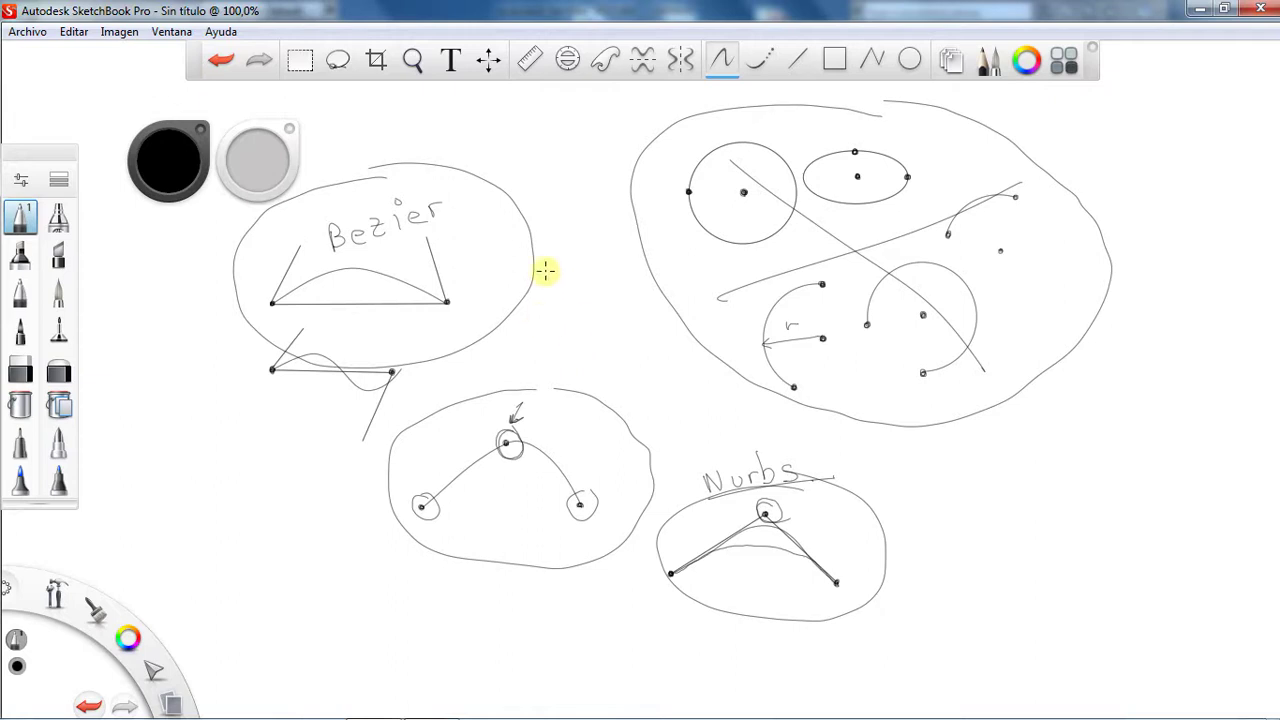
drag(516, 141, 507, 162)
mouse_move(566, 323)
mouse_down()
mouse_move(531, 375)
mouse_move(549, 362)
mouse_up()
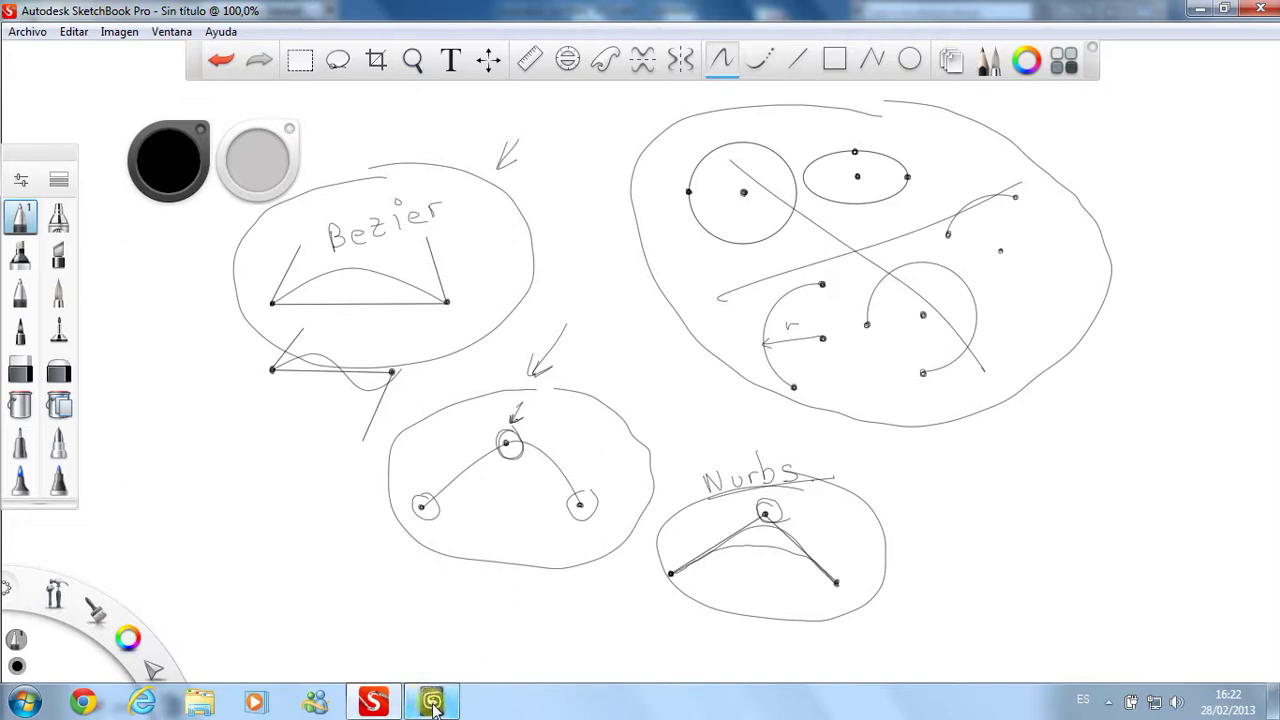
Step: Back in 3ds Max, enter Vertex mode on Line001 and pick the top, then shoulder vertex
click(432, 705)
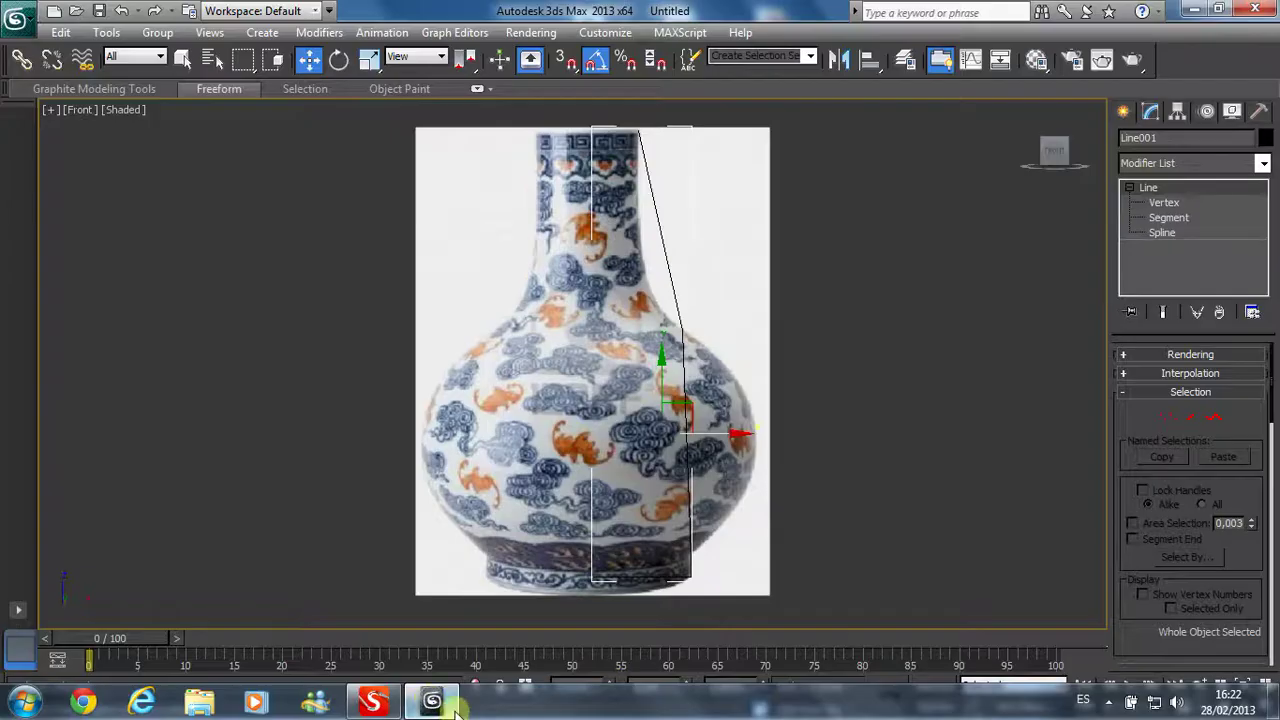
click(1163, 204)
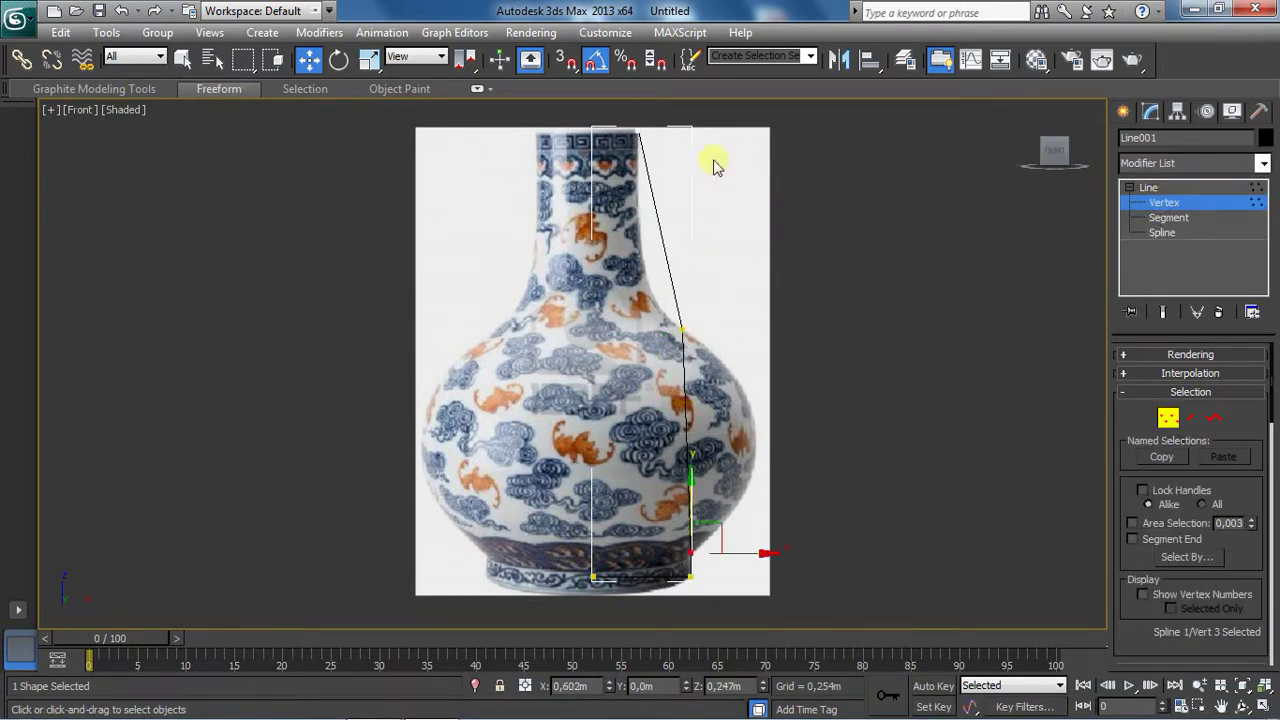
click(638, 132)
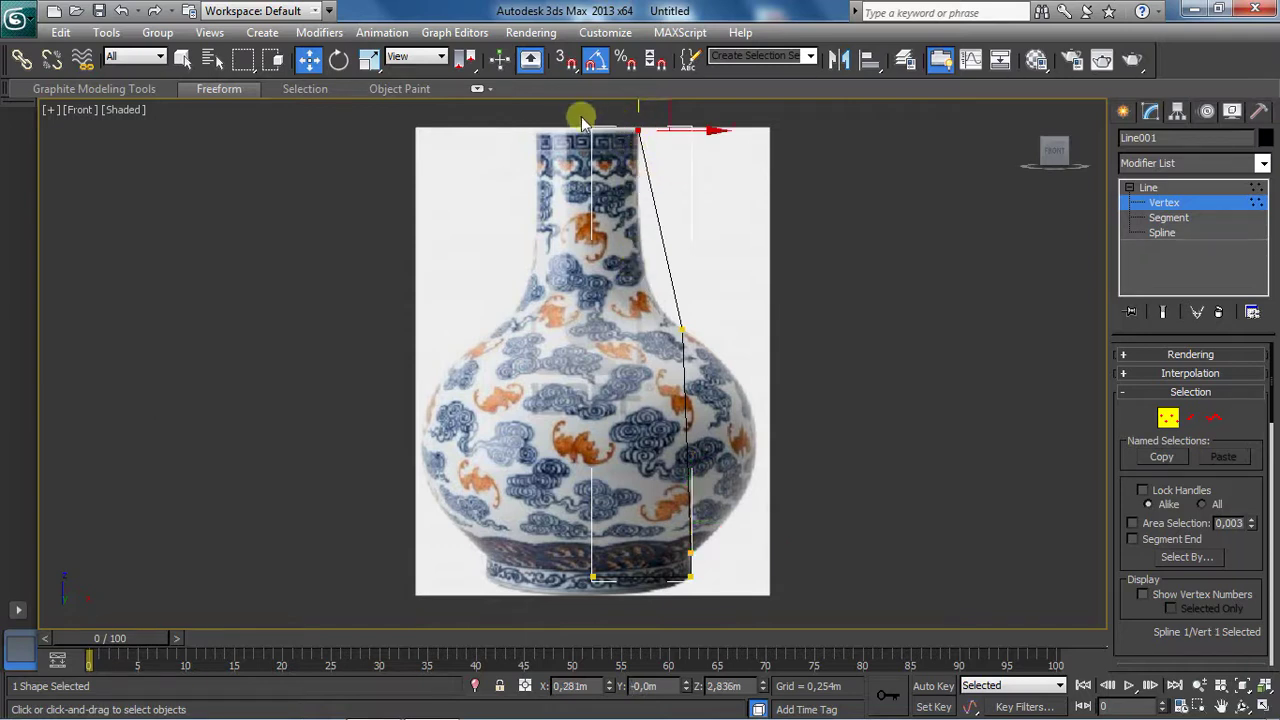
click(684, 334)
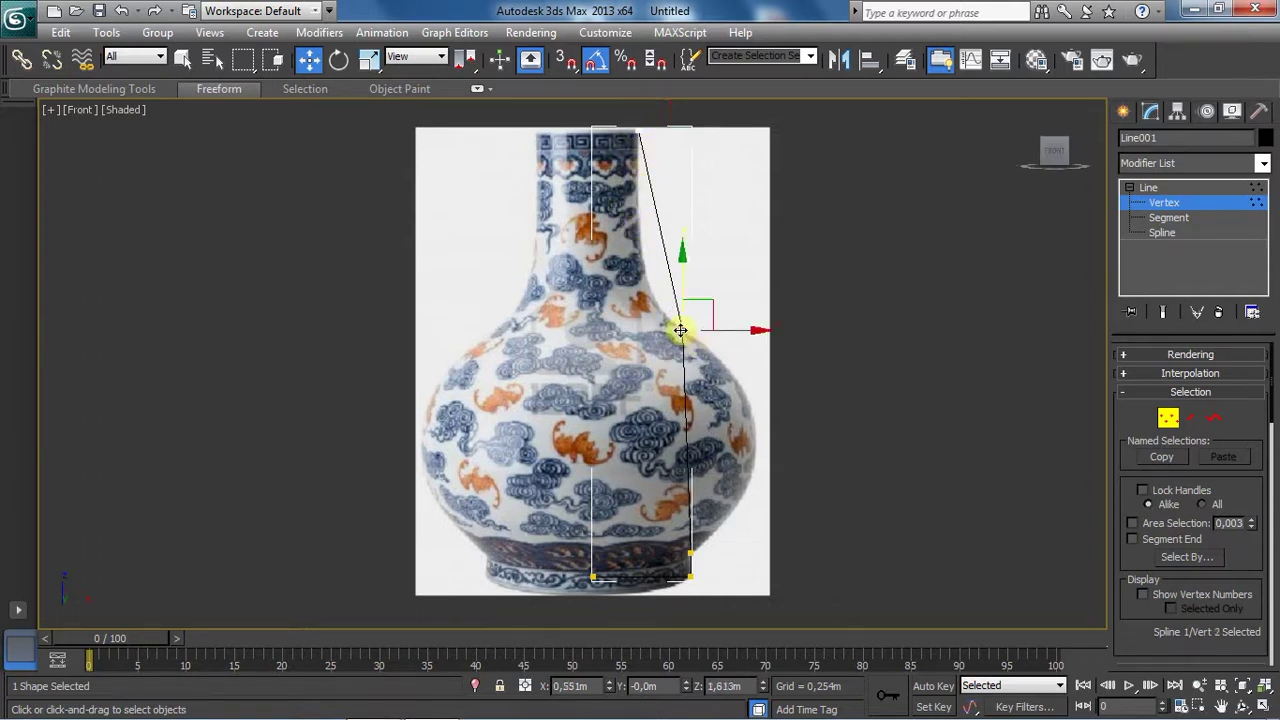
Step: Convert Line001's selected shoulder vertex to a Bezier Corner
right_click(681, 329)
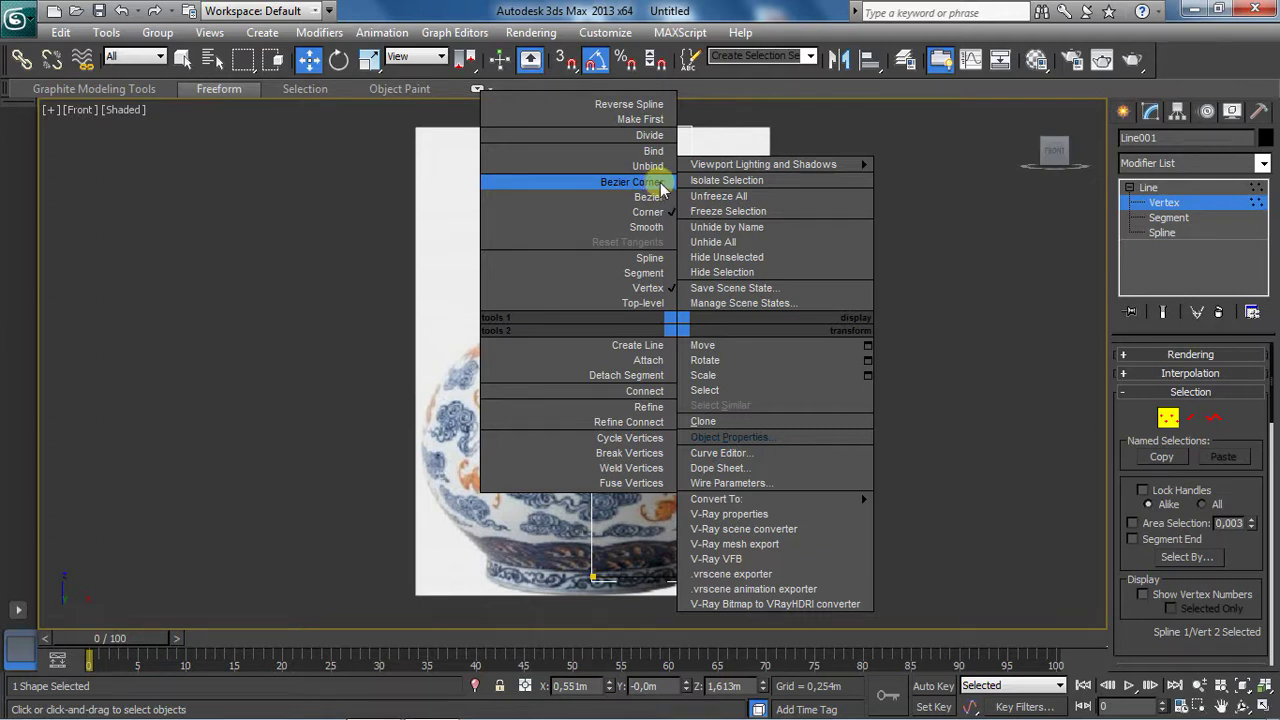
click(661, 184)
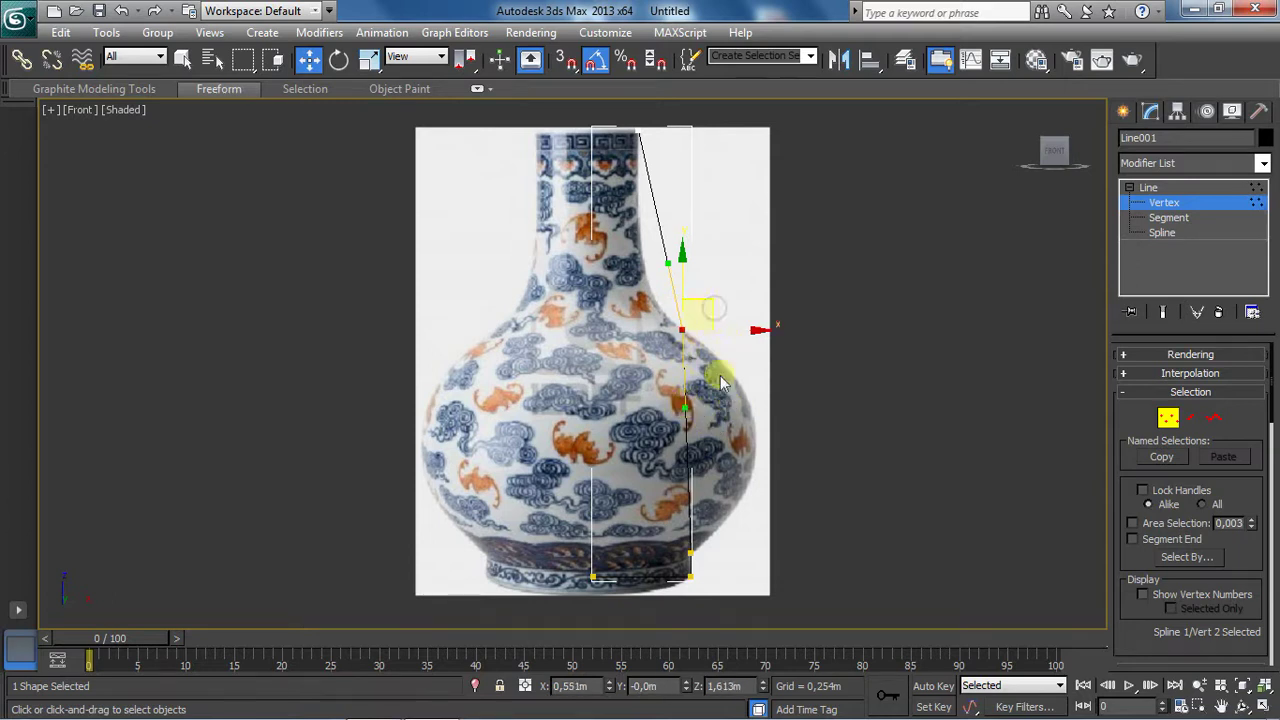
Step: Drag the shoulder's tangent handles to bend the lower segment around the belly and the upper along the neck
drag(686, 406, 802, 419)
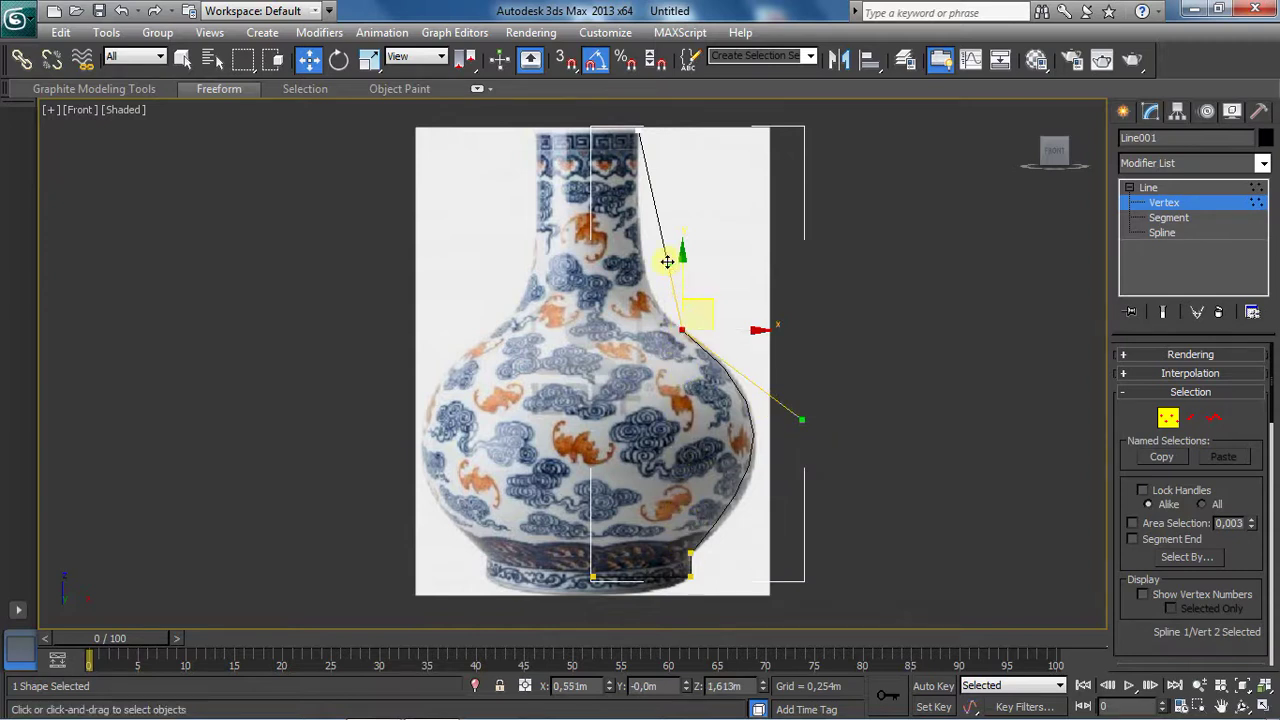
mouse_move(668, 262)
mouse_down()
mouse_move(634, 305)
mouse_move(620, 290)
mouse_move(634, 296)
mouse_move(626, 327)
mouse_move(830, 320)
mouse_move(686, 271)
mouse_move(629, 306)
mouse_move(640, 319)
mouse_up()
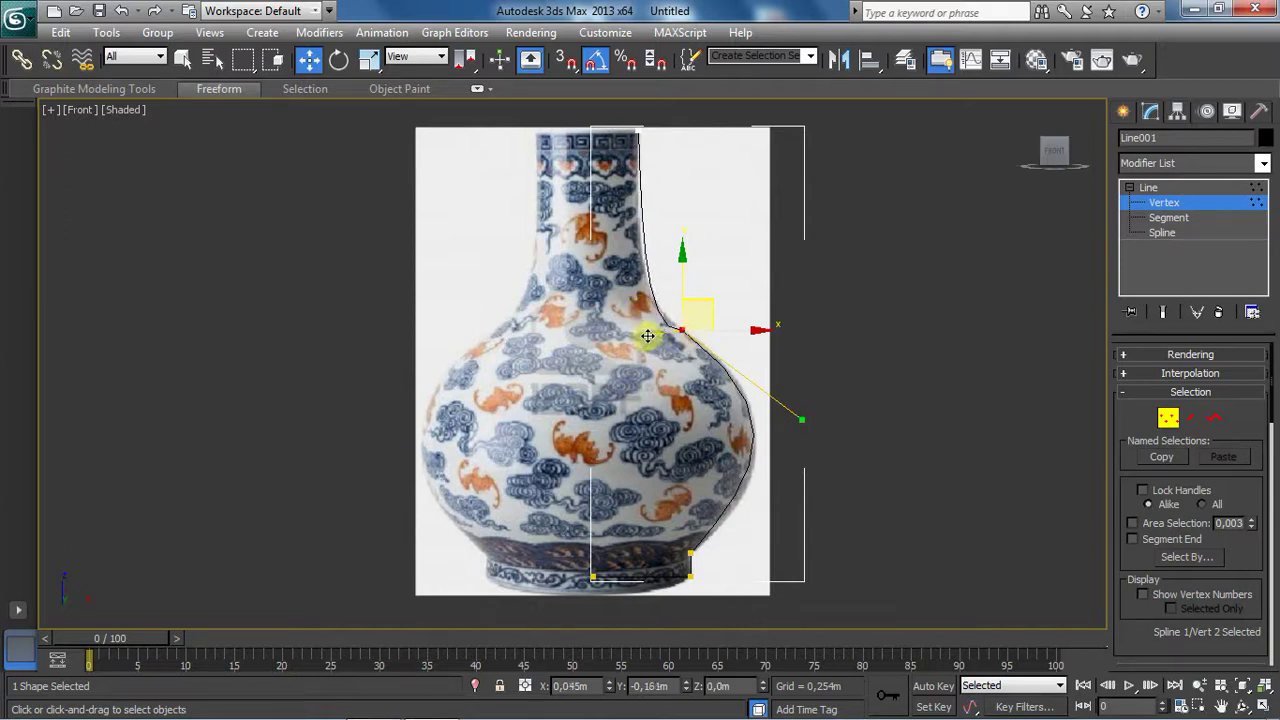
drag(646, 325, 635, 303)
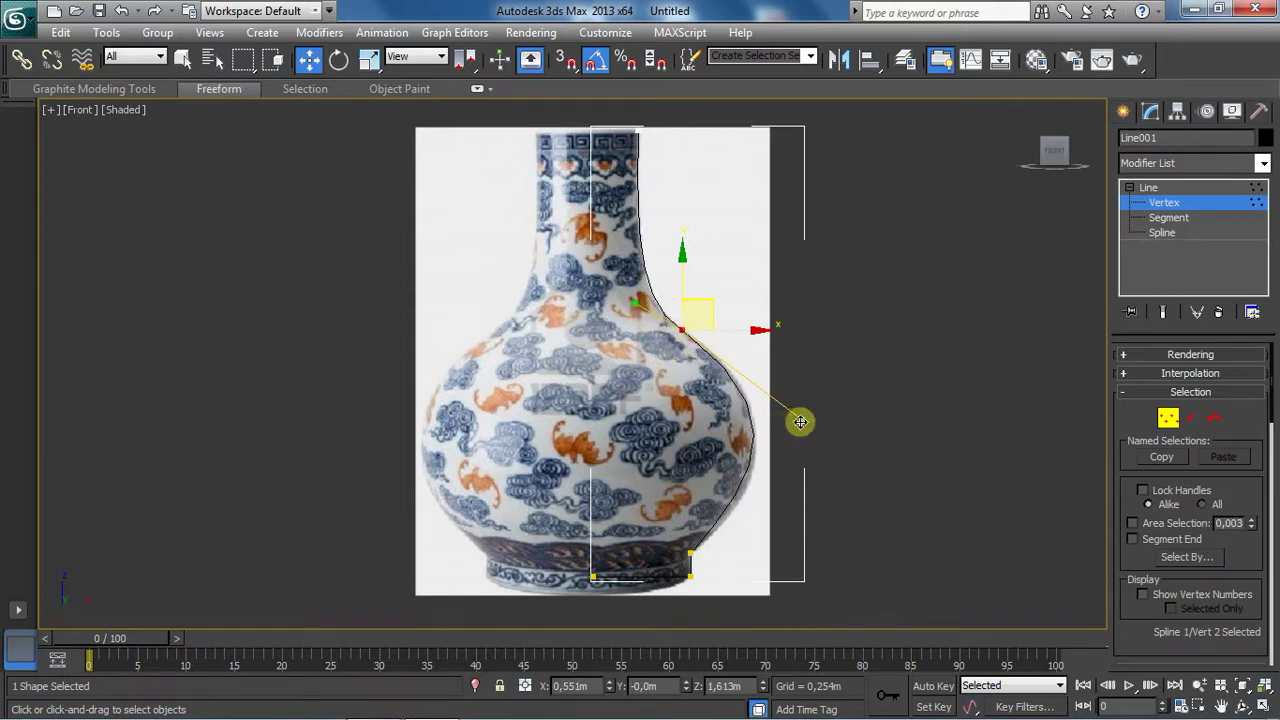
mouse_move(802, 419)
mouse_down()
mouse_move(705, 418)
mouse_move(793, 407)
mouse_up()
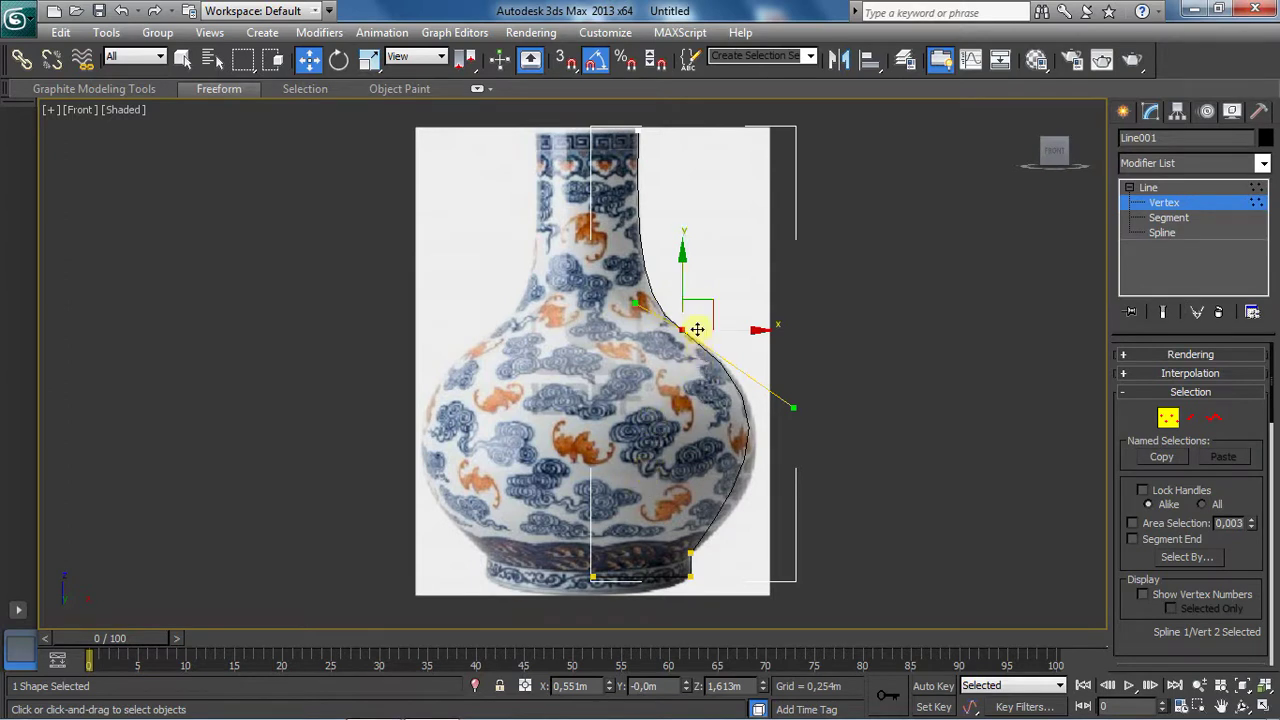
Step: Reselect the shoulder vertex and pull its tangent to refine the neck curve
click(691, 553)
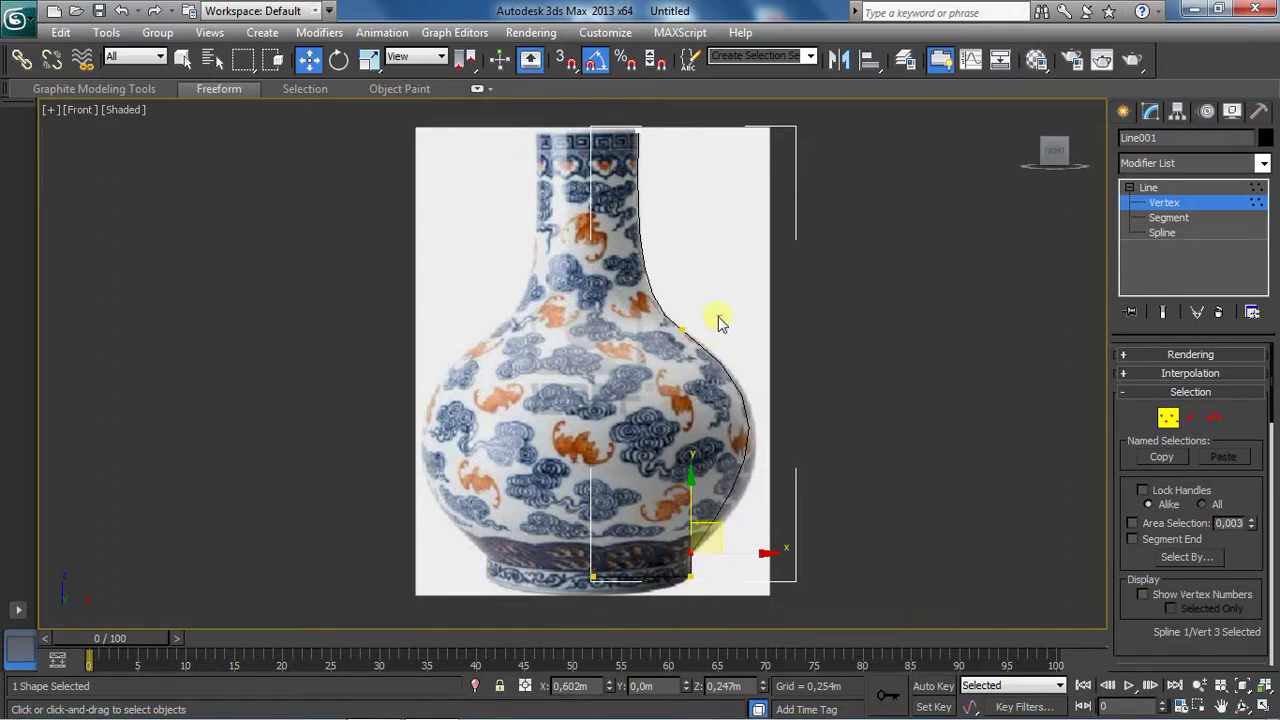
click(681, 329)
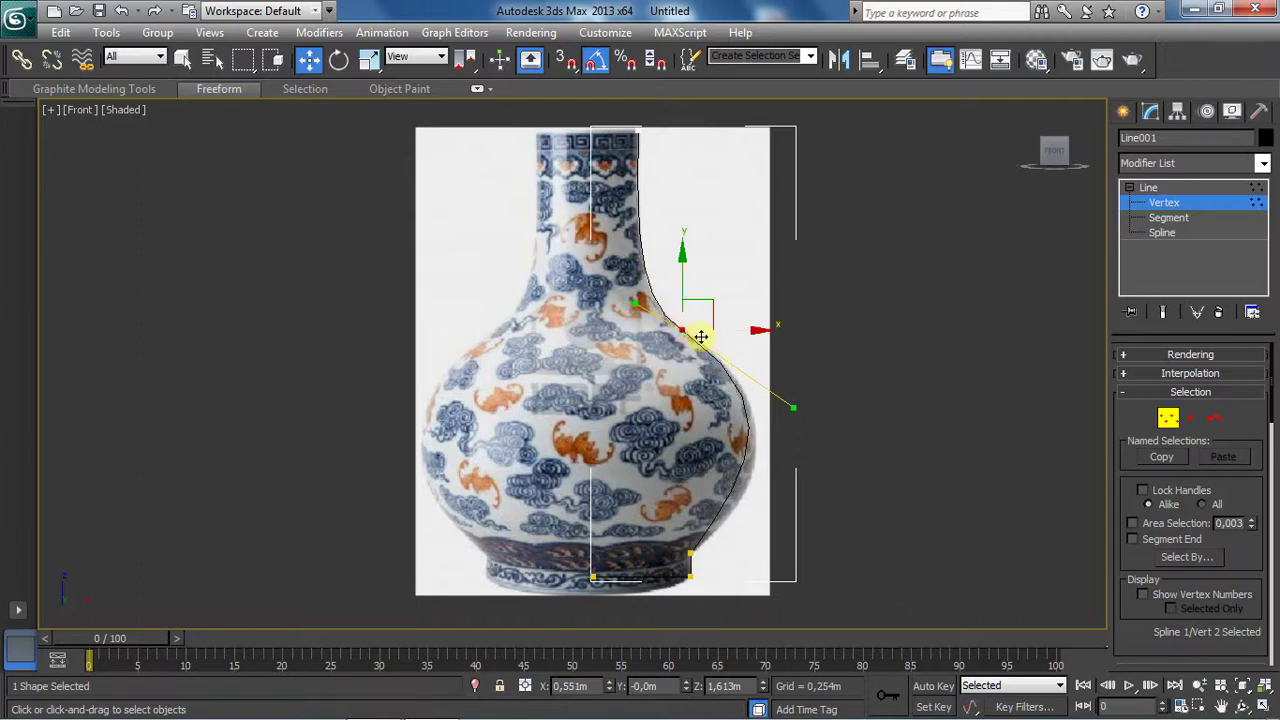
mouse_move(633, 302)
mouse_down()
mouse_move(606, 277)
mouse_move(646, 313)
mouse_up()
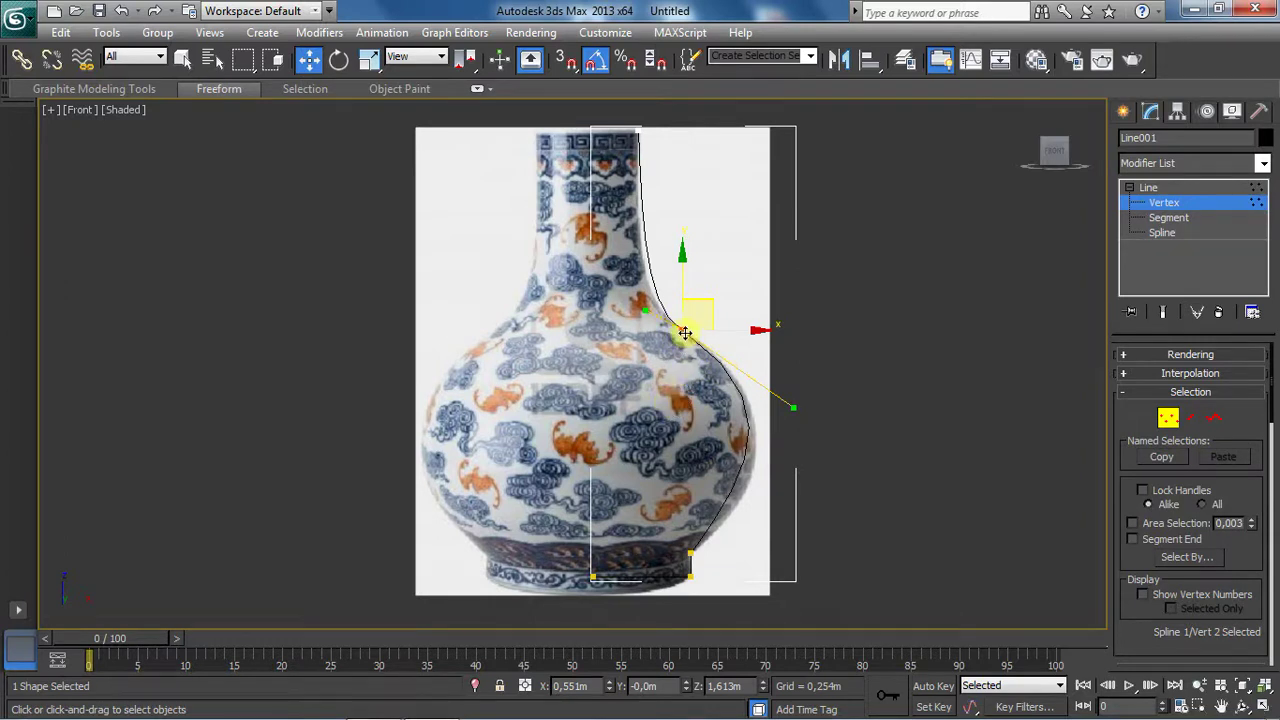
Step: Reset the shoulder vertex to Corner, then Bezier Corner, and re-drag its handles along body and neck
right_click(677, 318)
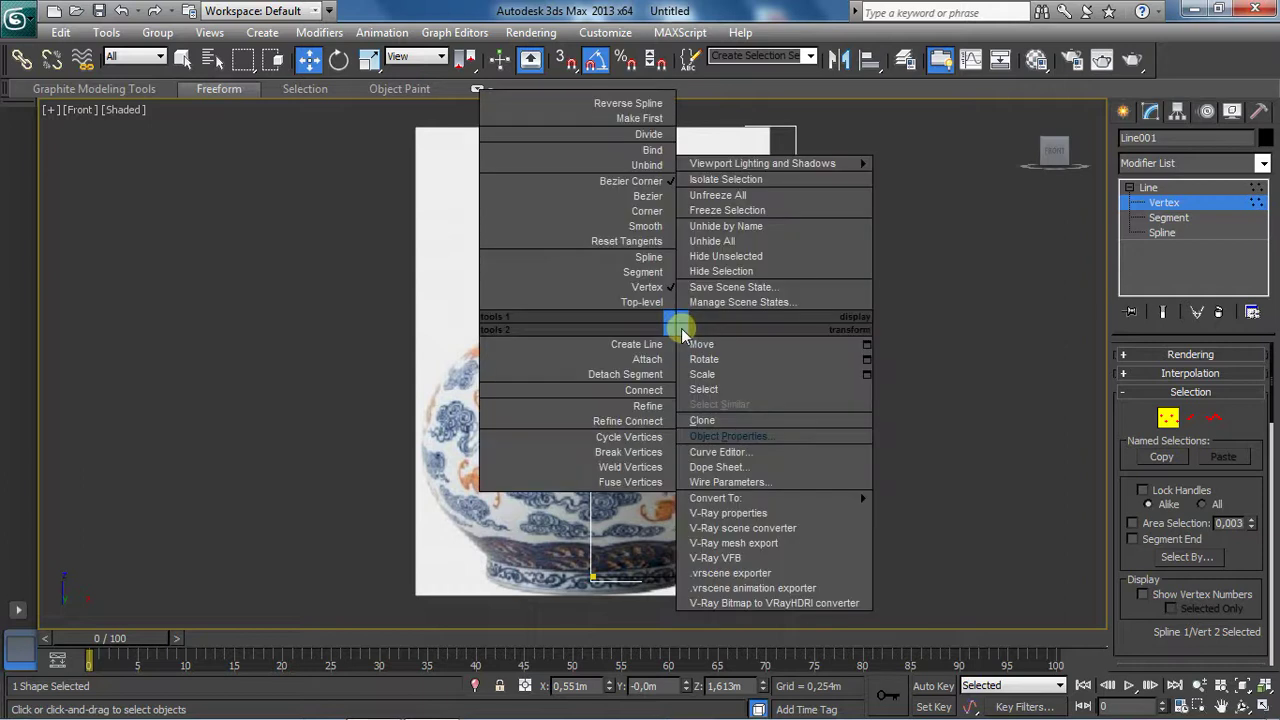
click(660, 212)
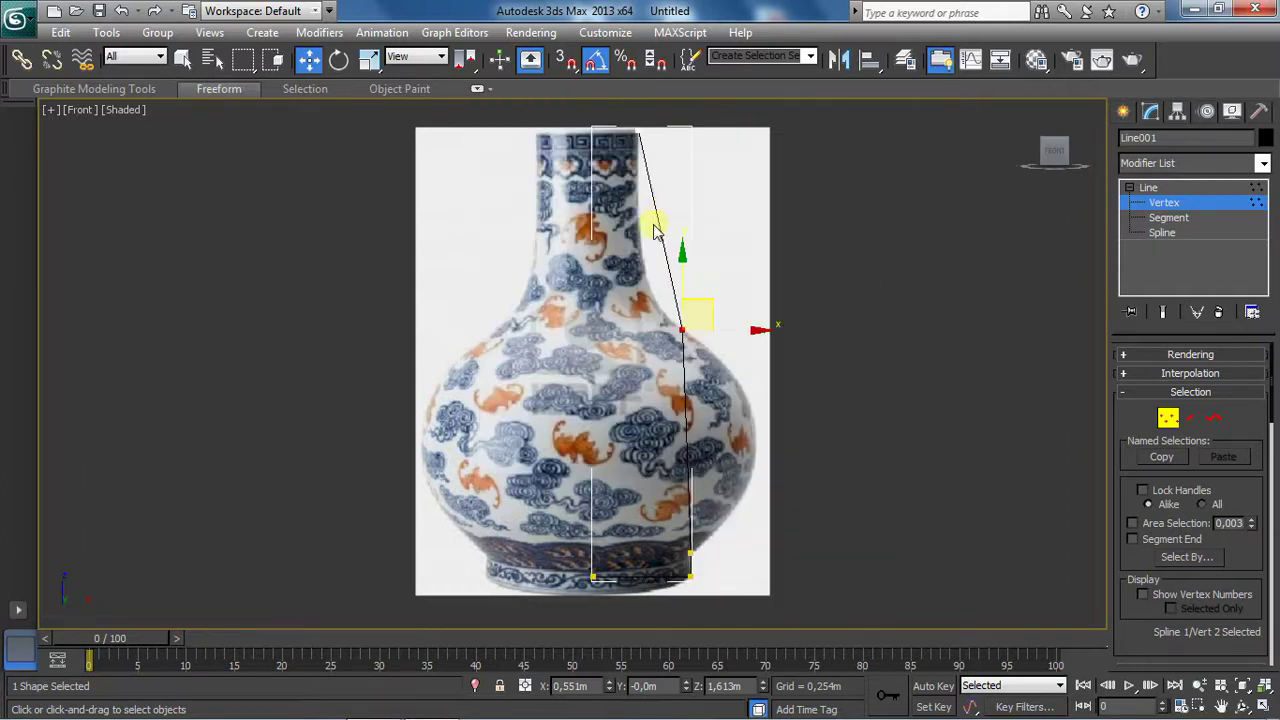
right_click(677, 322)
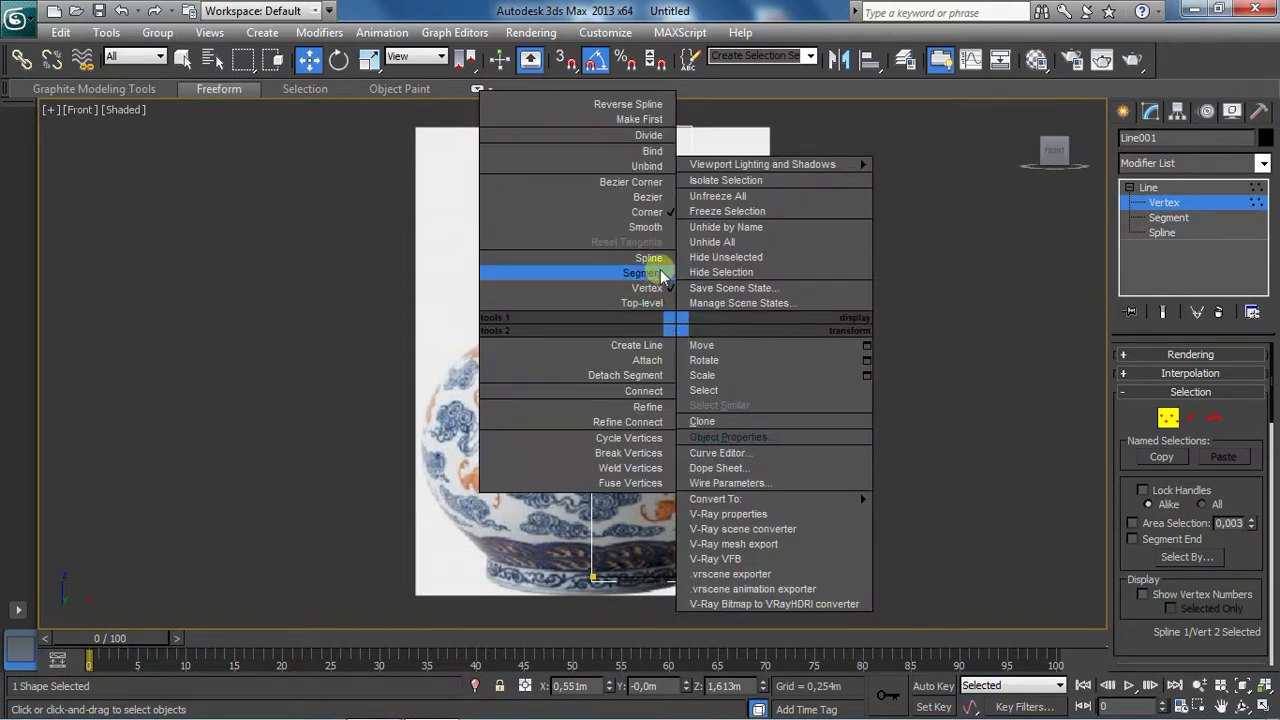
click(658, 202)
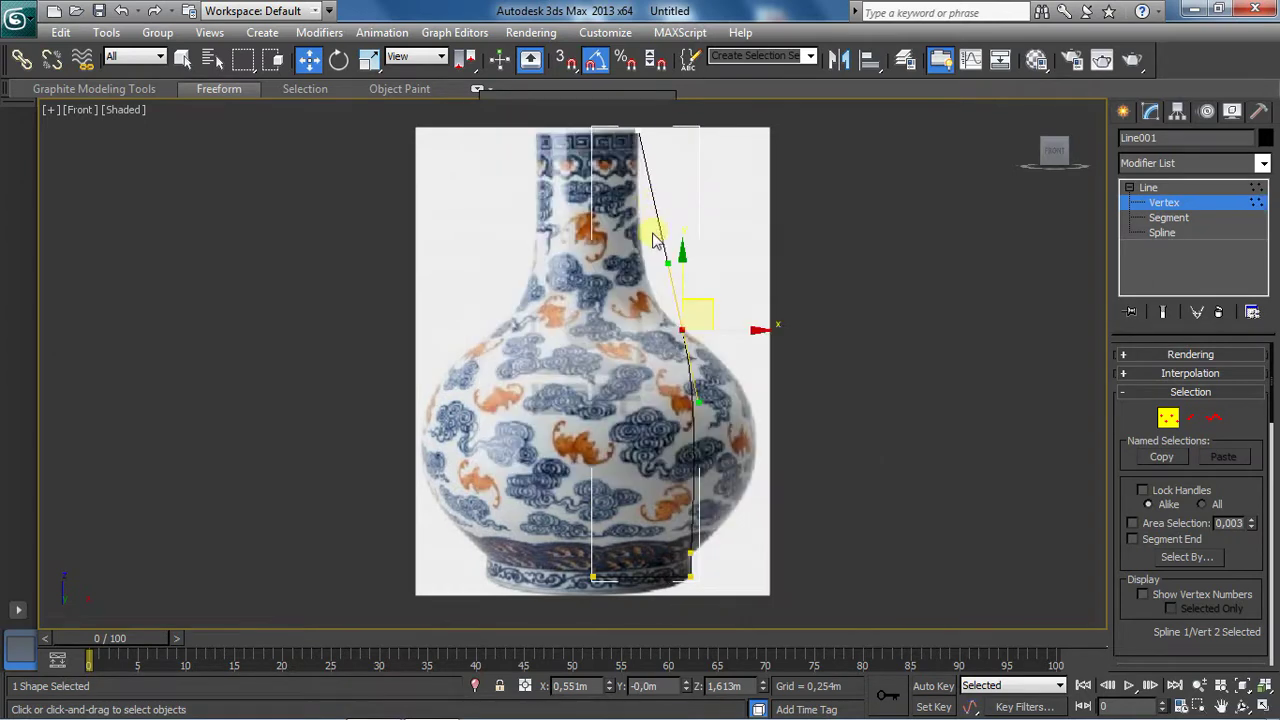
mouse_move(697, 402)
mouse_down()
mouse_move(759, 374)
mouse_move(738, 376)
mouse_up()
drag(631, 286, 636, 298)
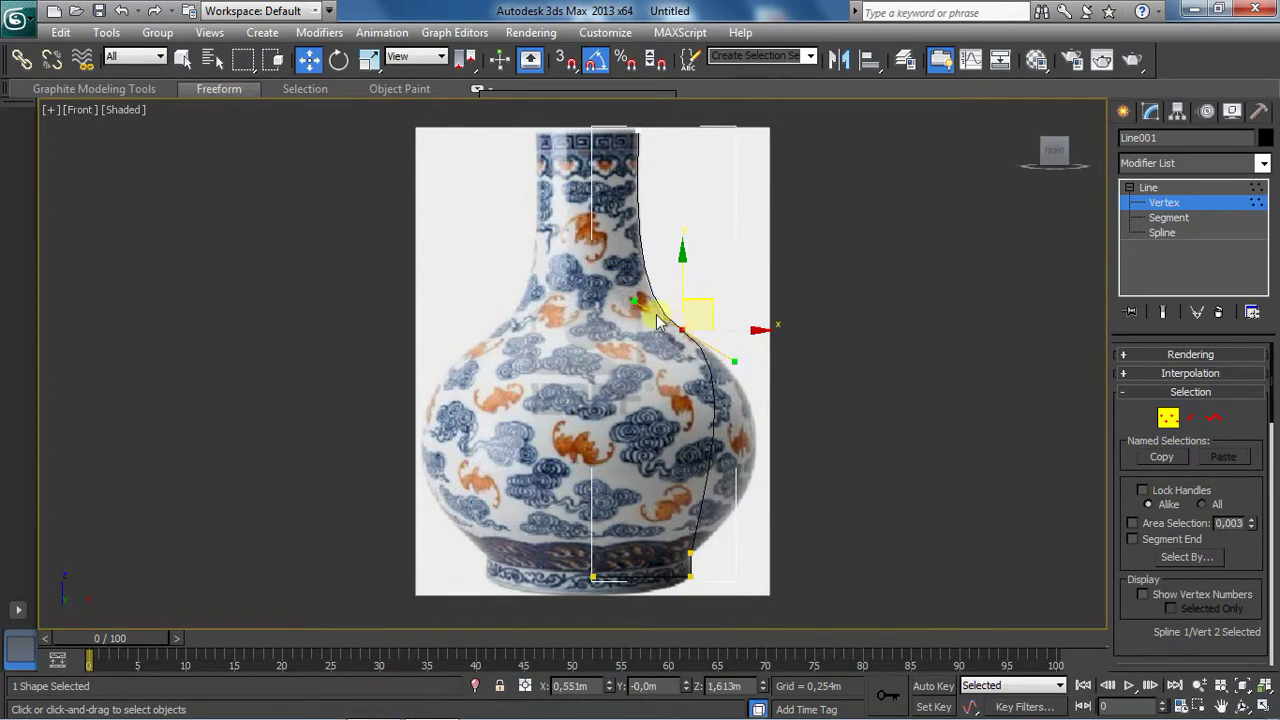
click(690, 550)
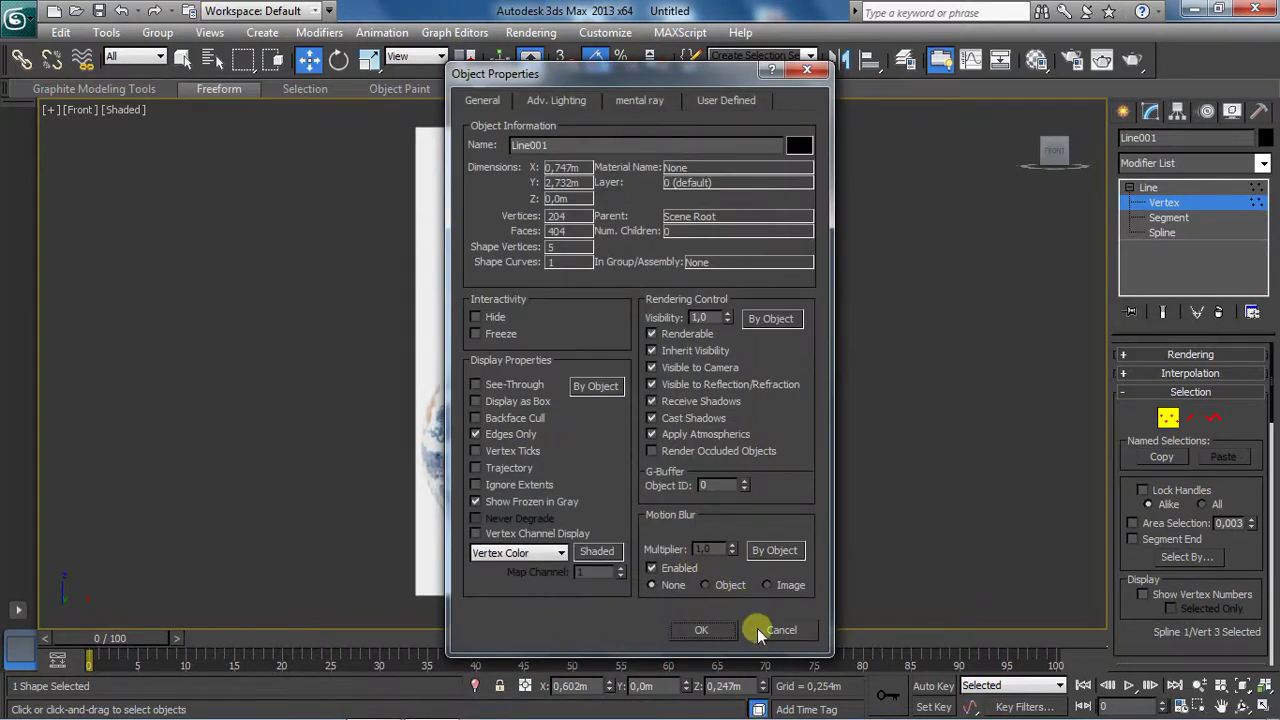
click(701, 629)
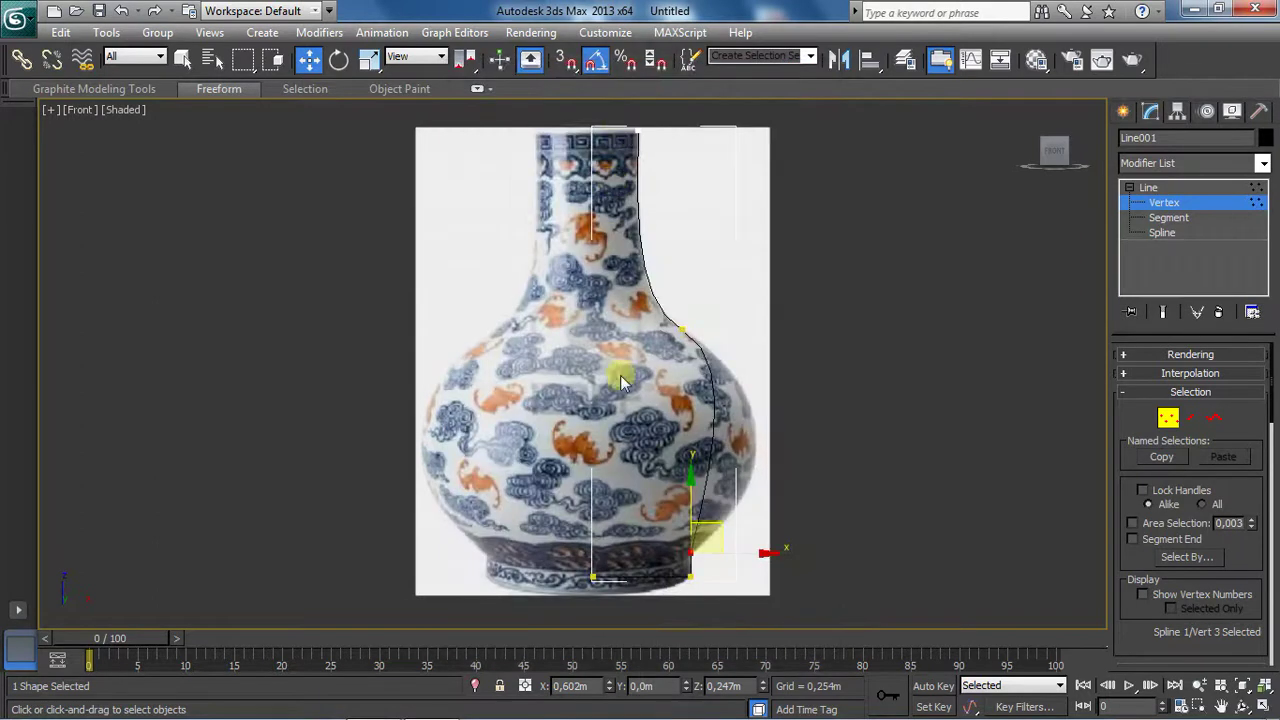
Step: Make the lower body vertex a Bezier Corner and drag its handle out along the belly bulge
right_click(691, 553)
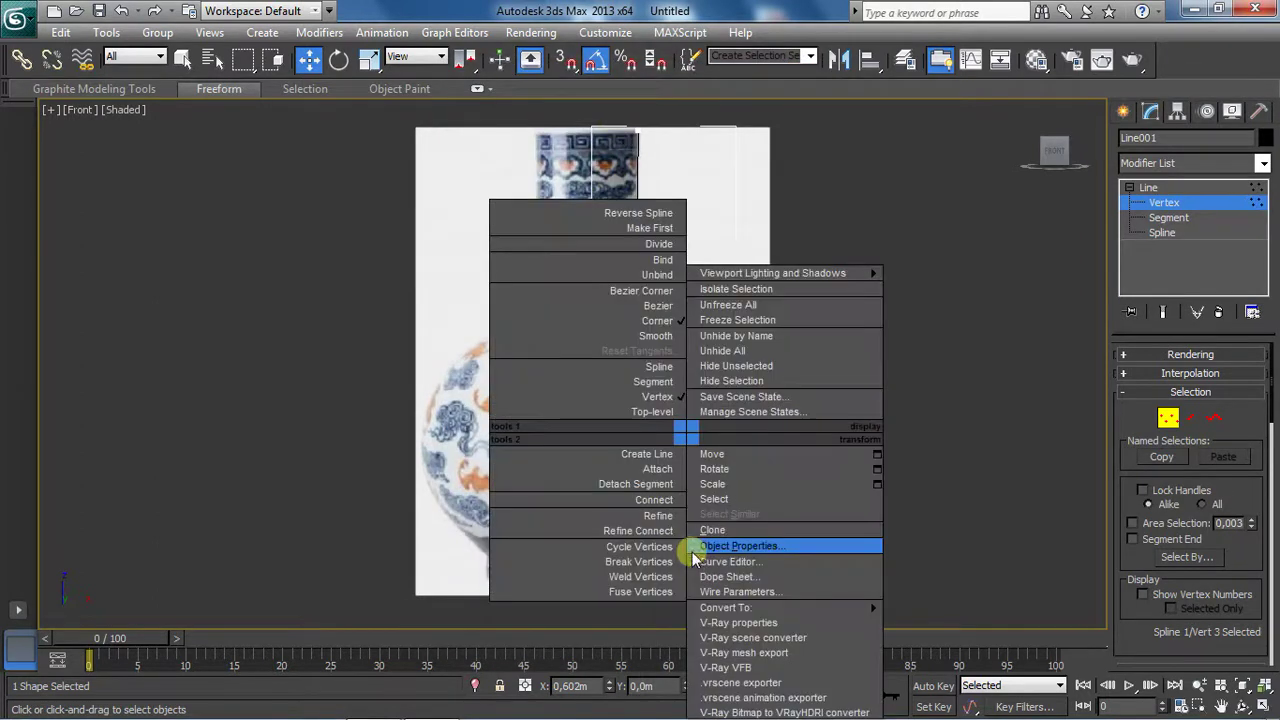
click(670, 290)
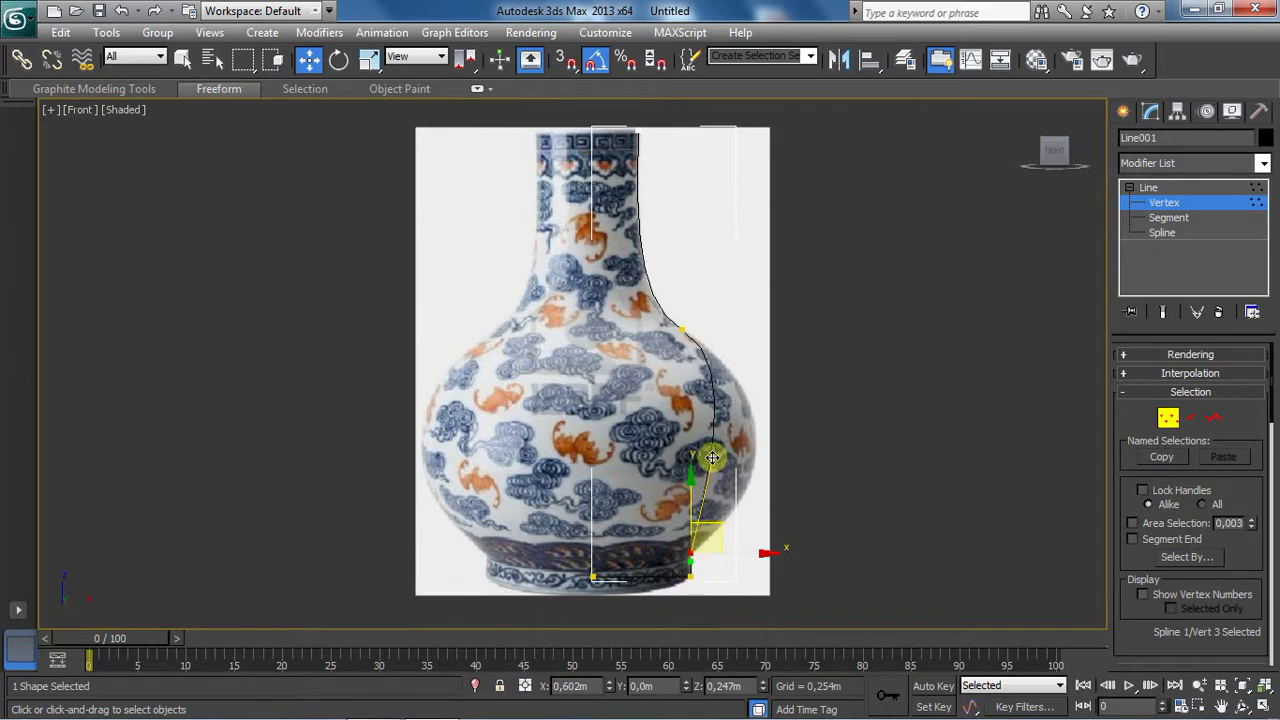
mouse_move(711, 457)
mouse_down()
mouse_move(804, 482)
mouse_move(817, 463)
mouse_up()
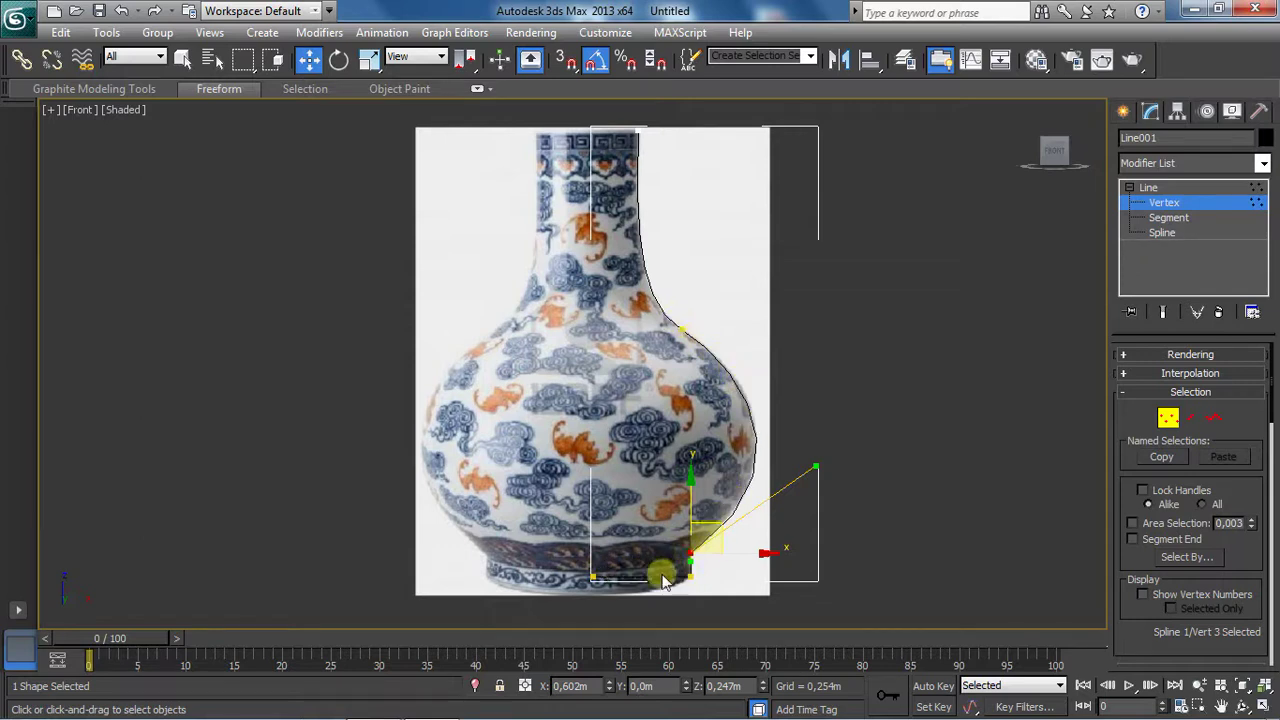
Step: Re-enter Vertex mode and nudge the shoulder tangent to refine the neck curve
click(1165, 204)
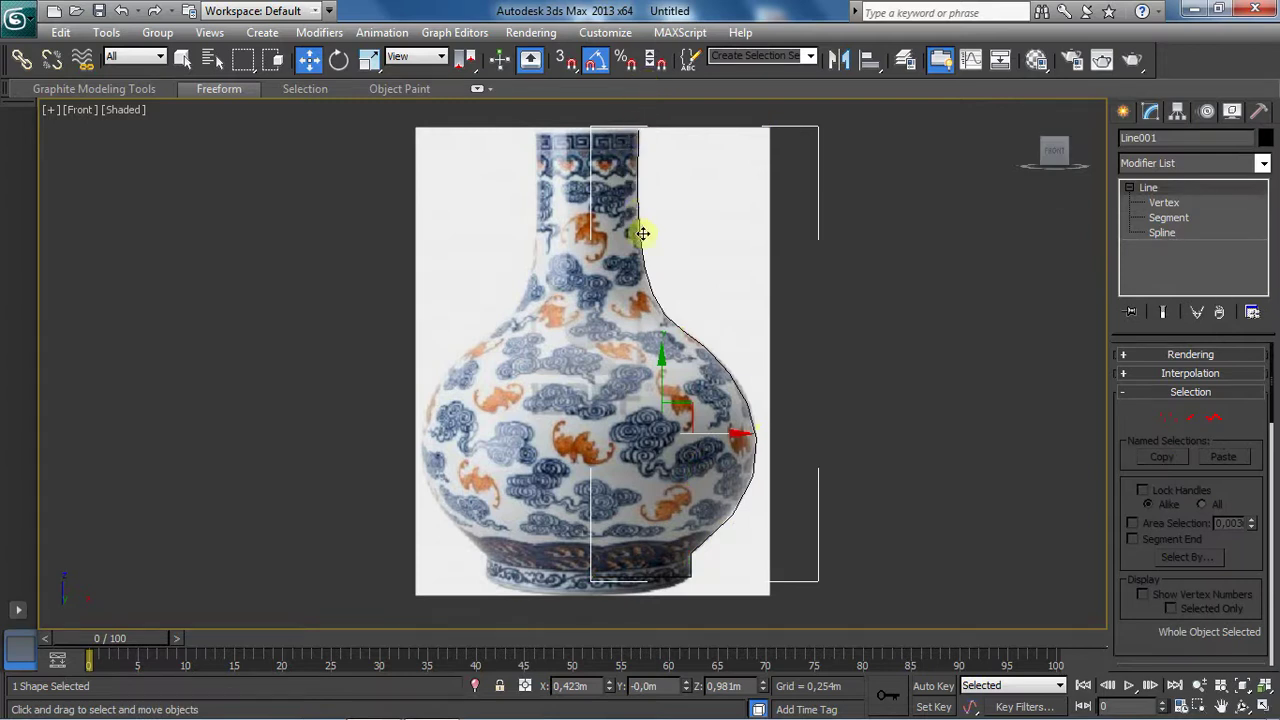
click(1163, 203)
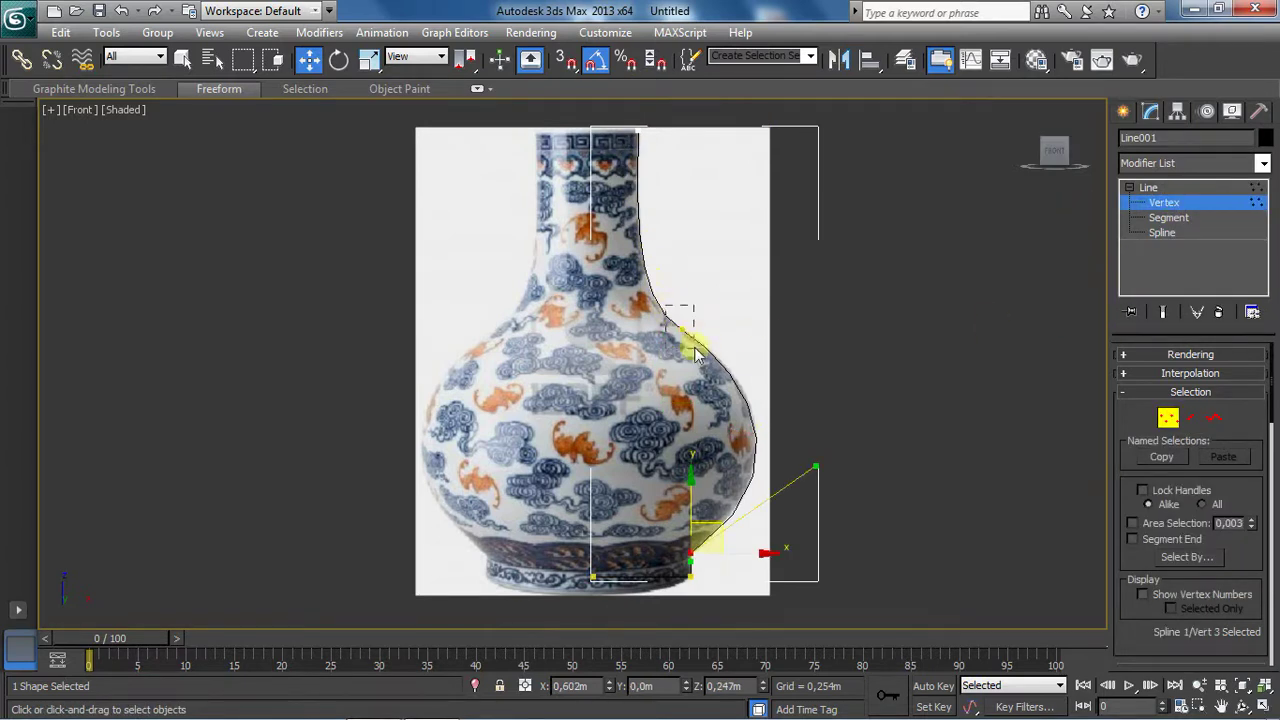
drag(697, 353, 694, 362)
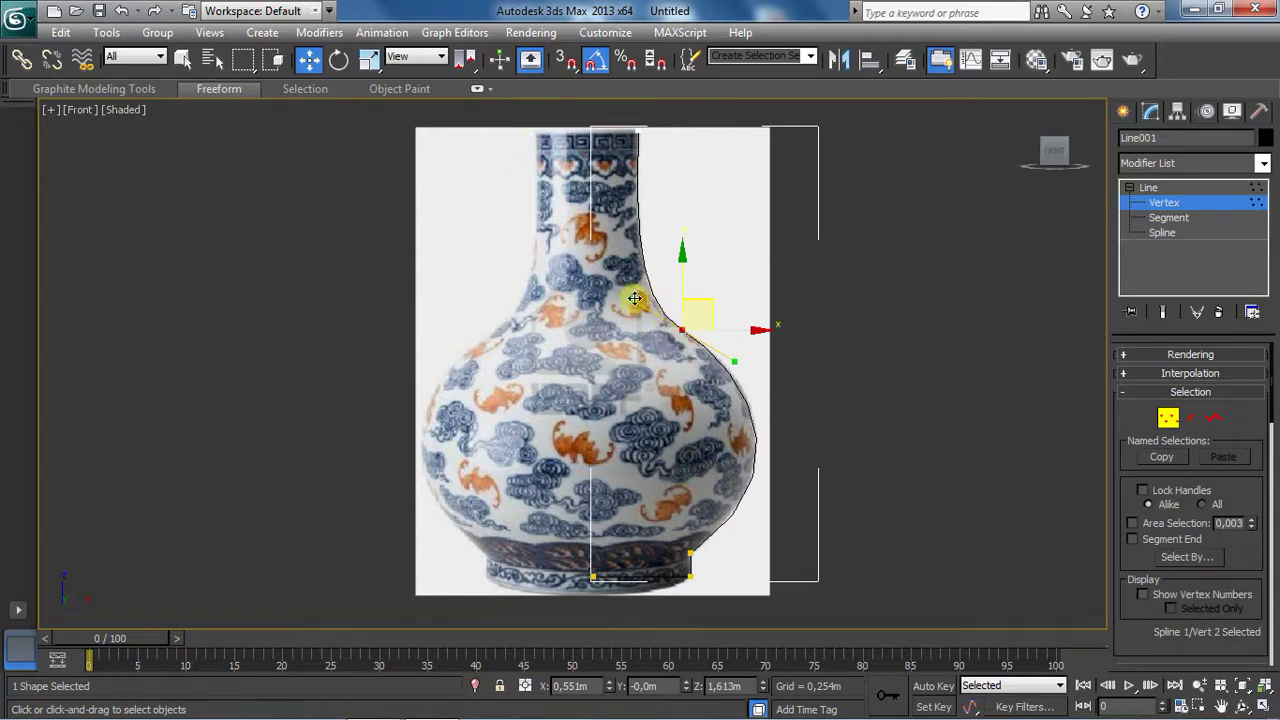
drag(635, 298, 632, 300)
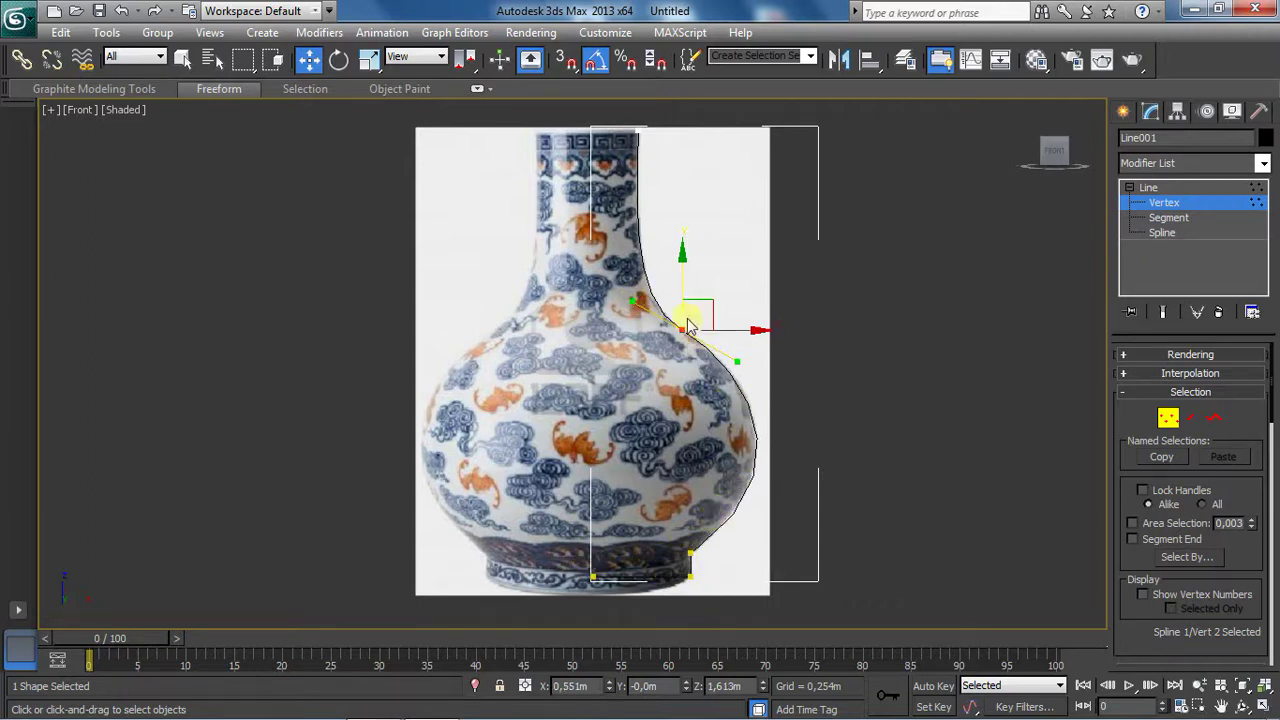
click(638, 130)
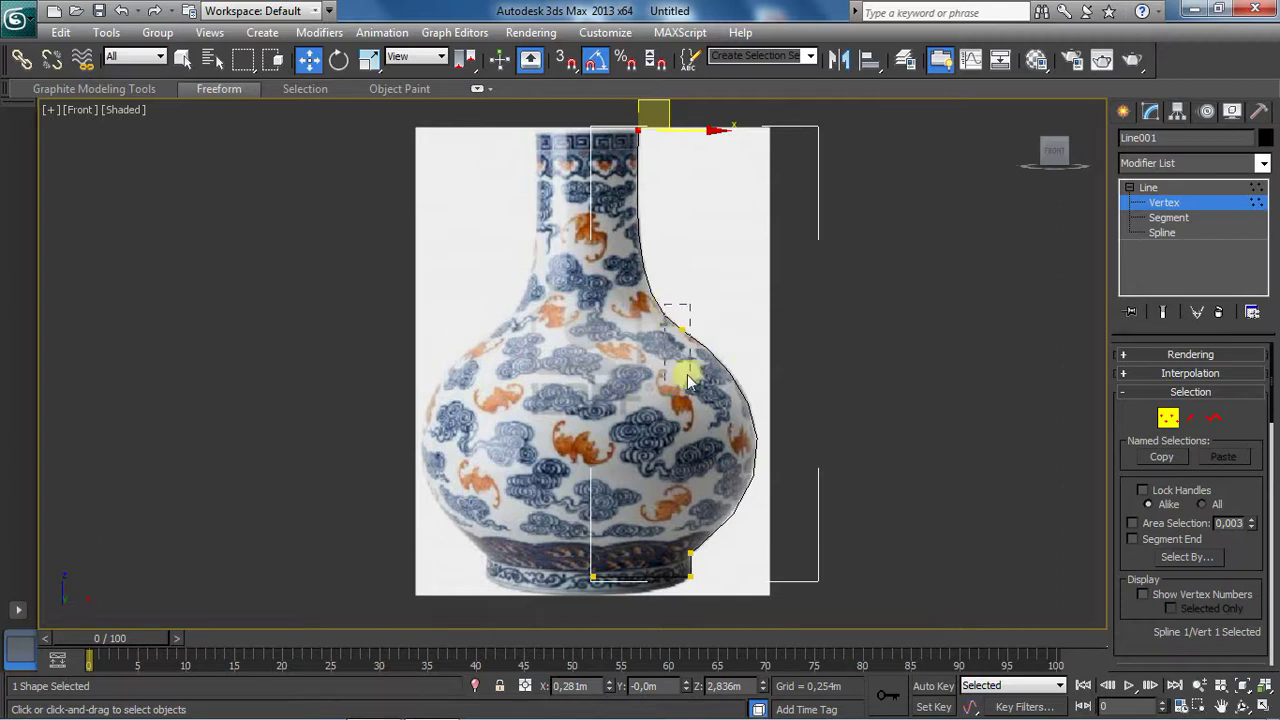
drag(667, 313, 706, 571)
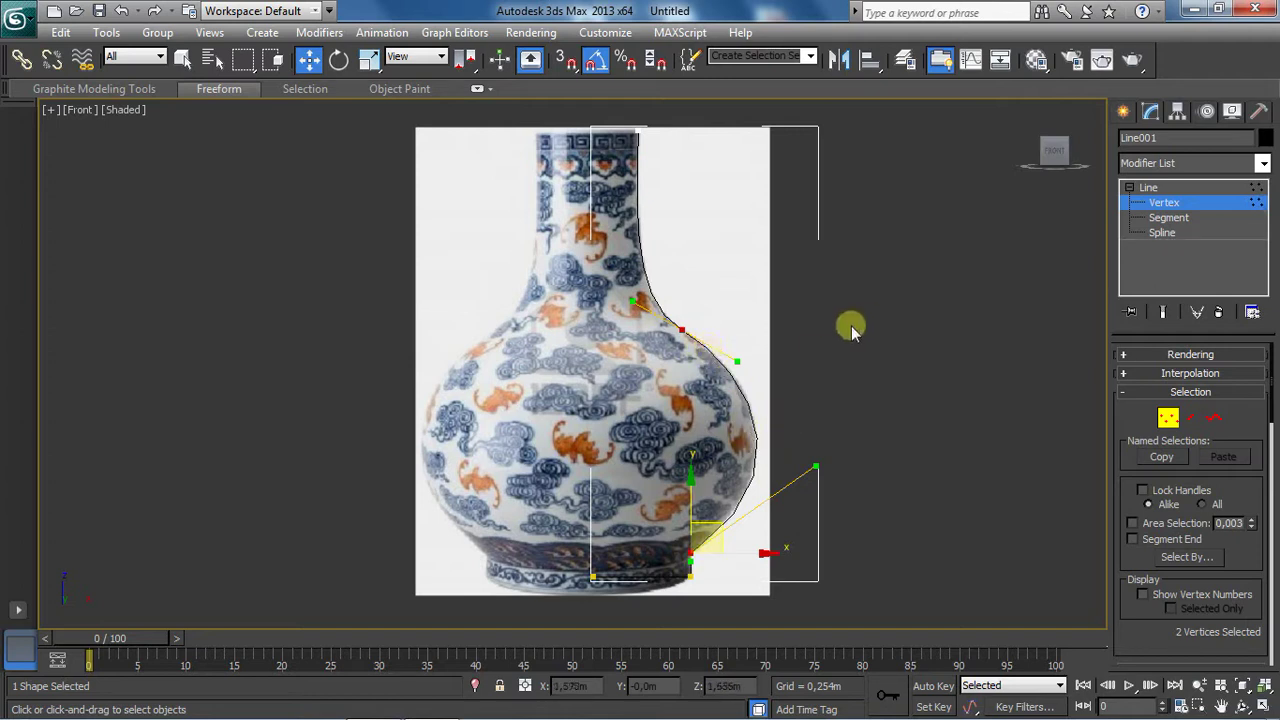
Step: Shift-drag the whole profile to the right to clone it as Line002
click(1163, 204)
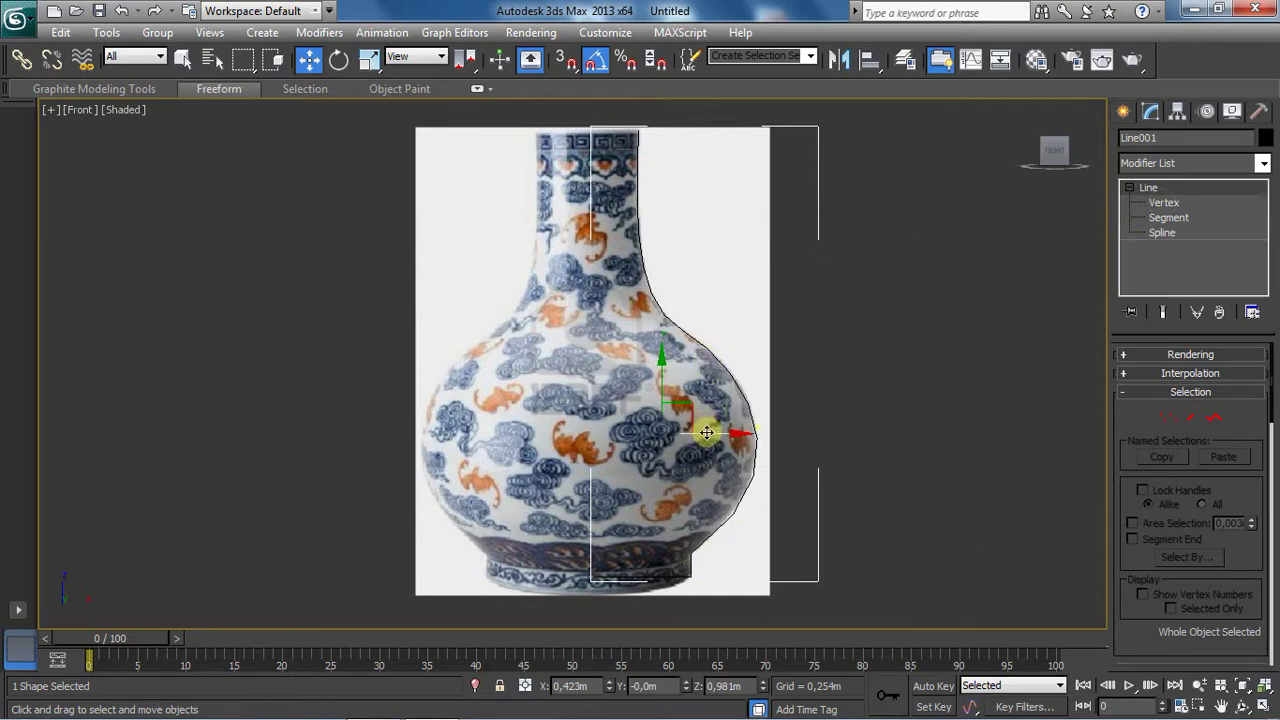
key(shift)
shift+drag(707, 434, 917, 446)
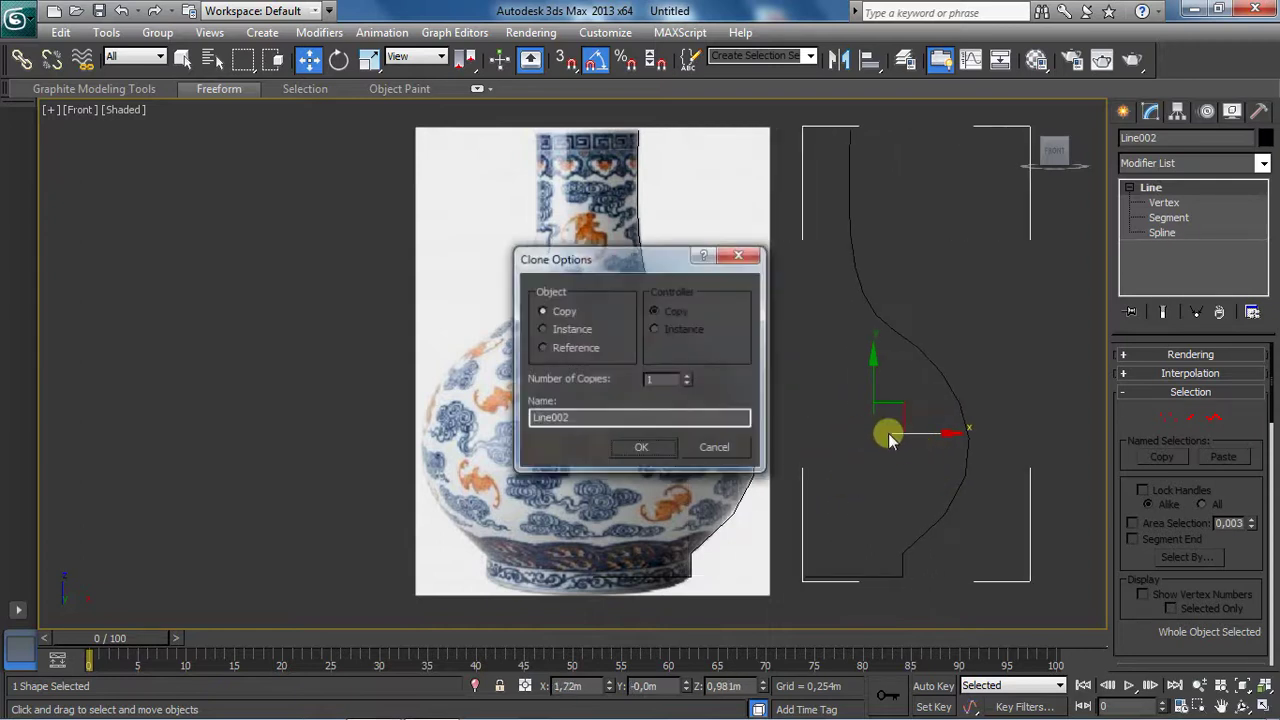
click(640, 450)
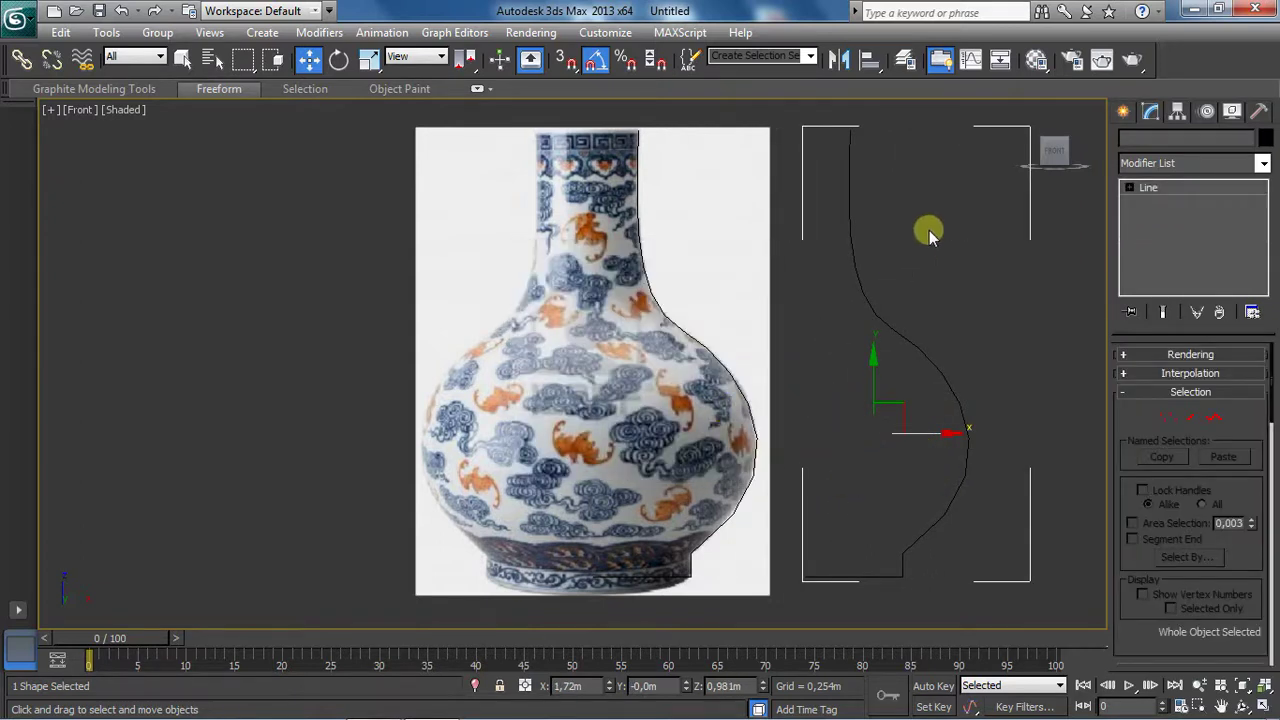
click(1130, 190)
click(1129, 188)
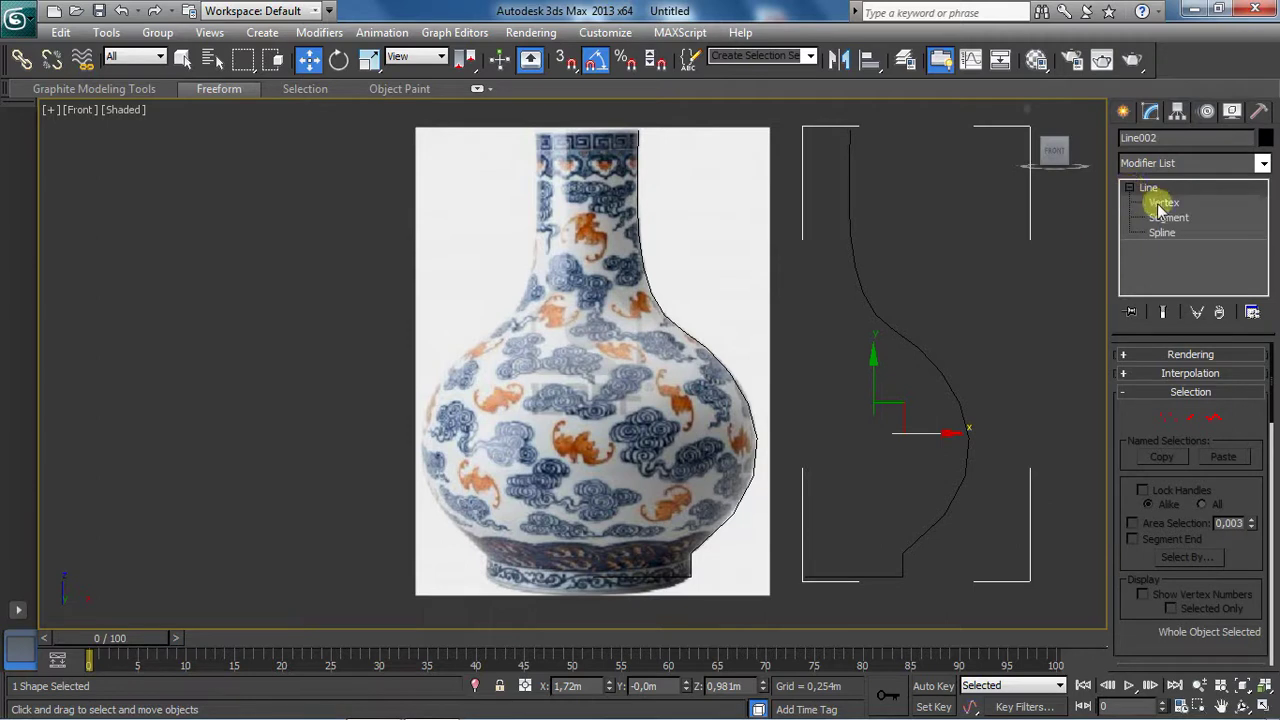
Step: In Line002's Vertex mode, set the copy's shoulder vertex to Smooth
click(1163, 202)
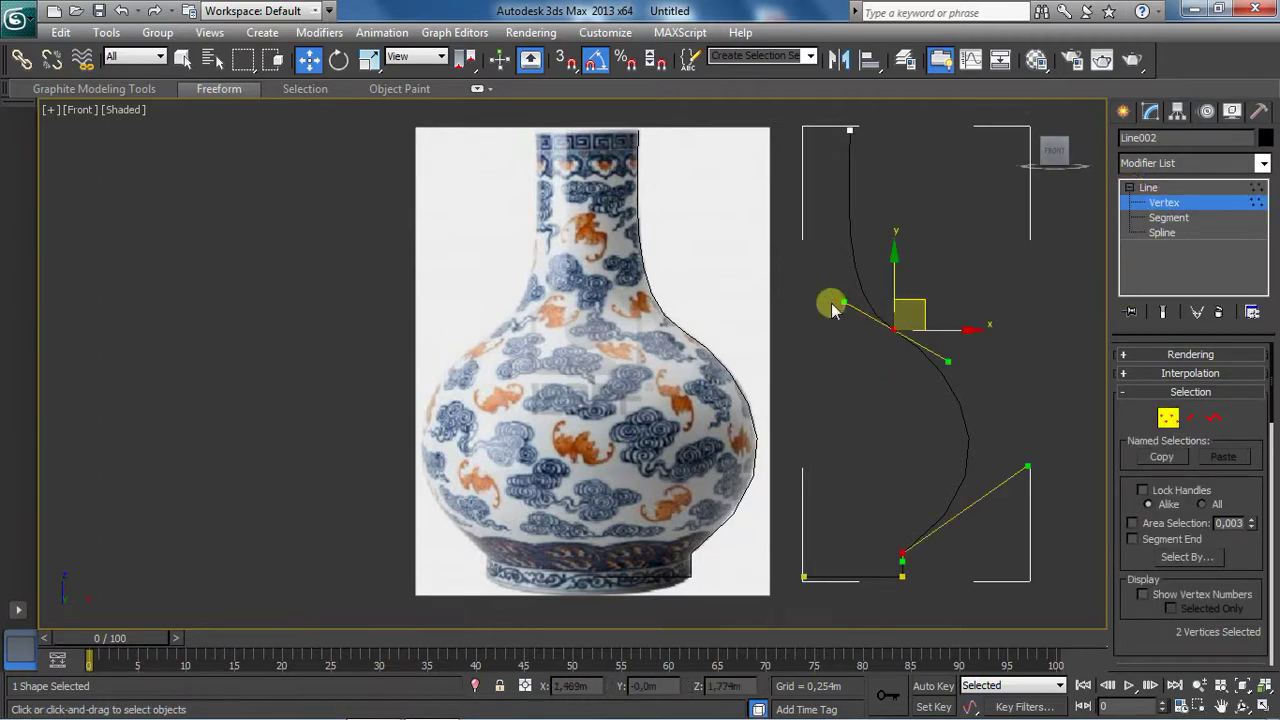
click(935, 366)
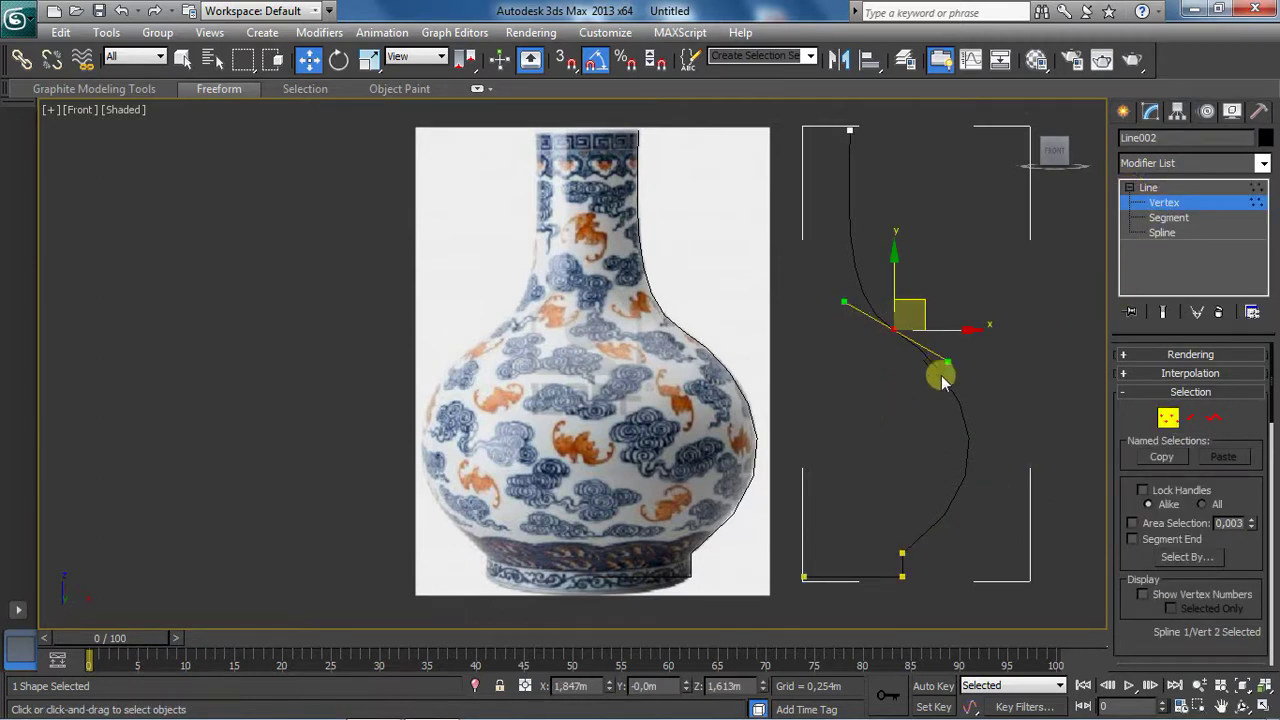
right_click(891, 325)
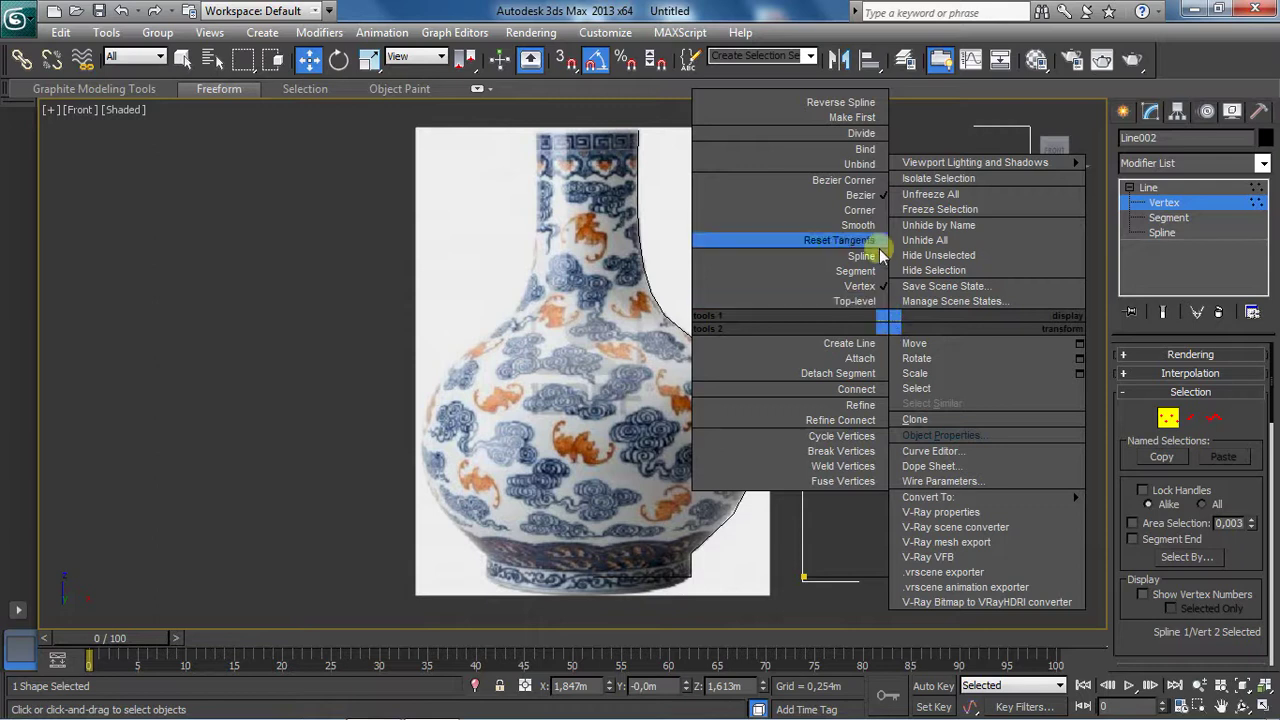
click(860, 225)
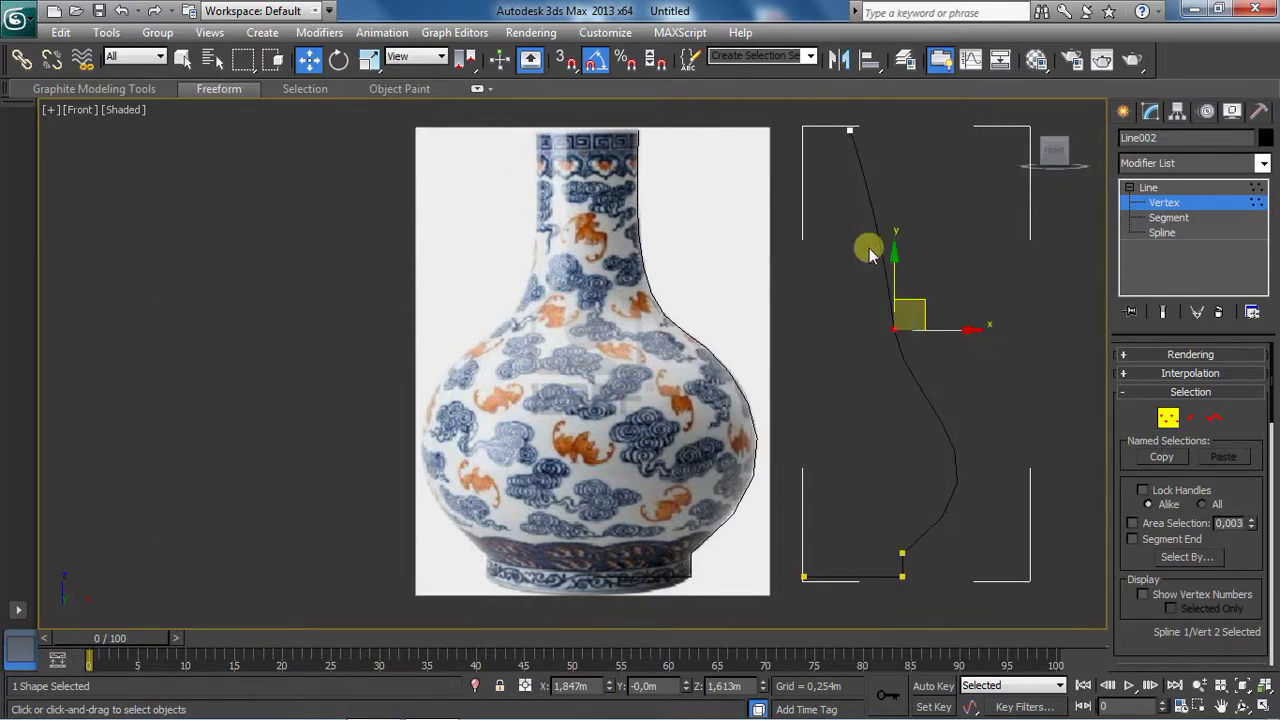
Step: Set the copy's lower body vertex to Corner
click(903, 555)
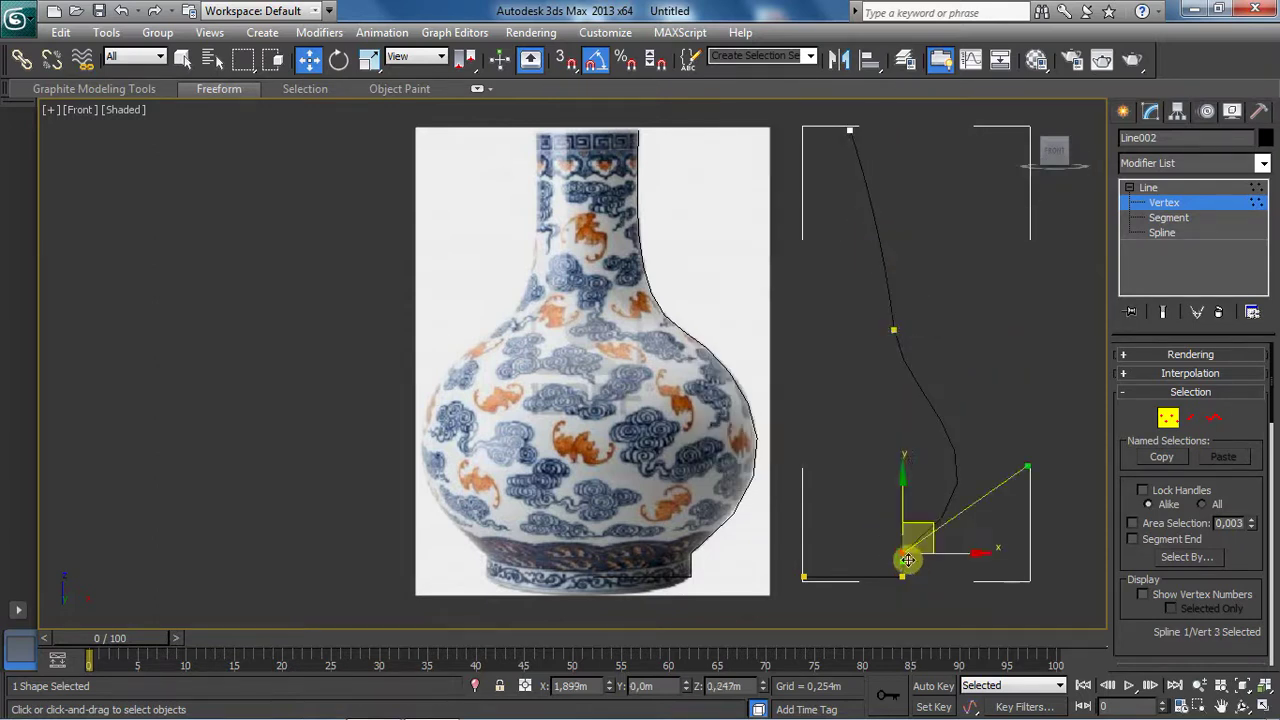
right_click(903, 553)
click(950, 640)
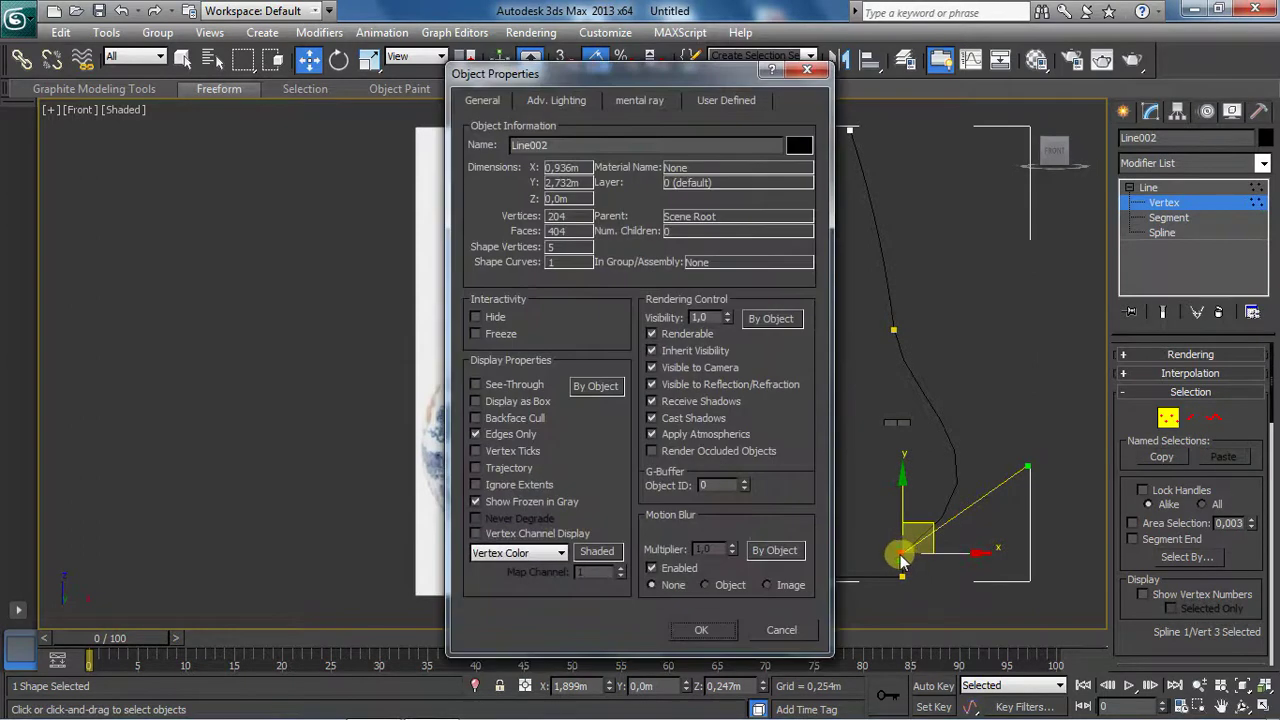
click(781, 628)
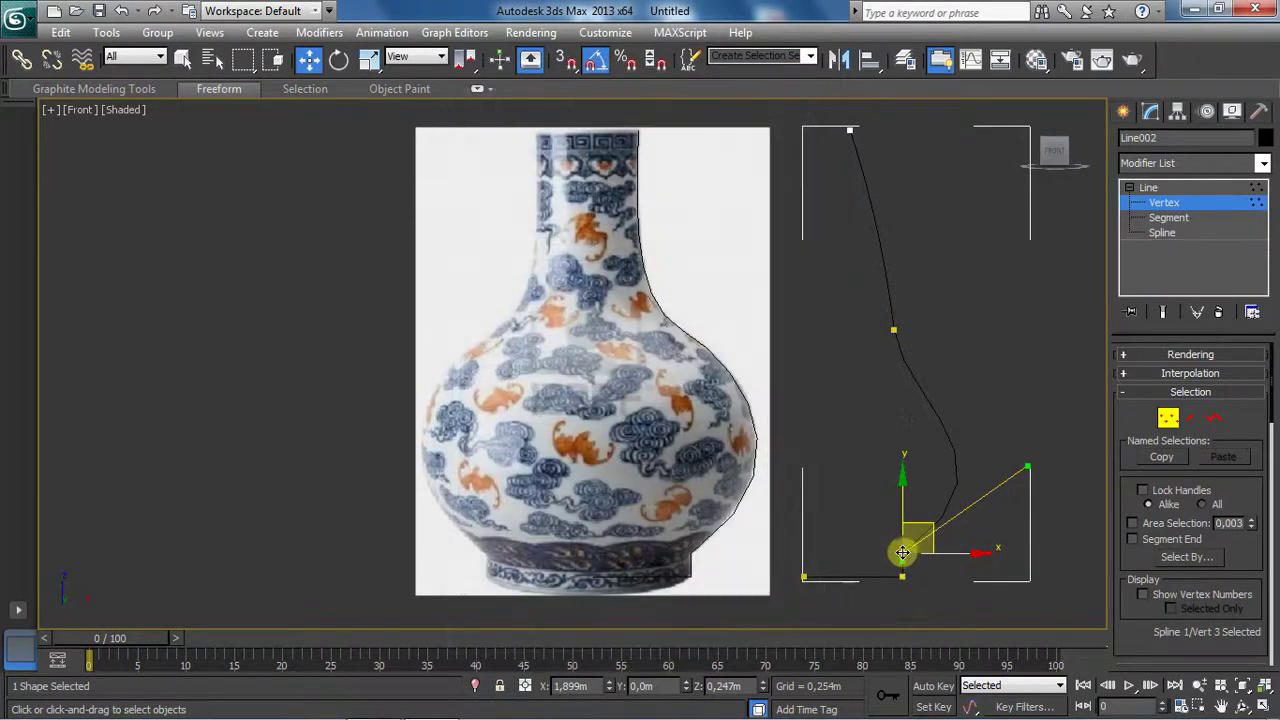
right_click(901, 556)
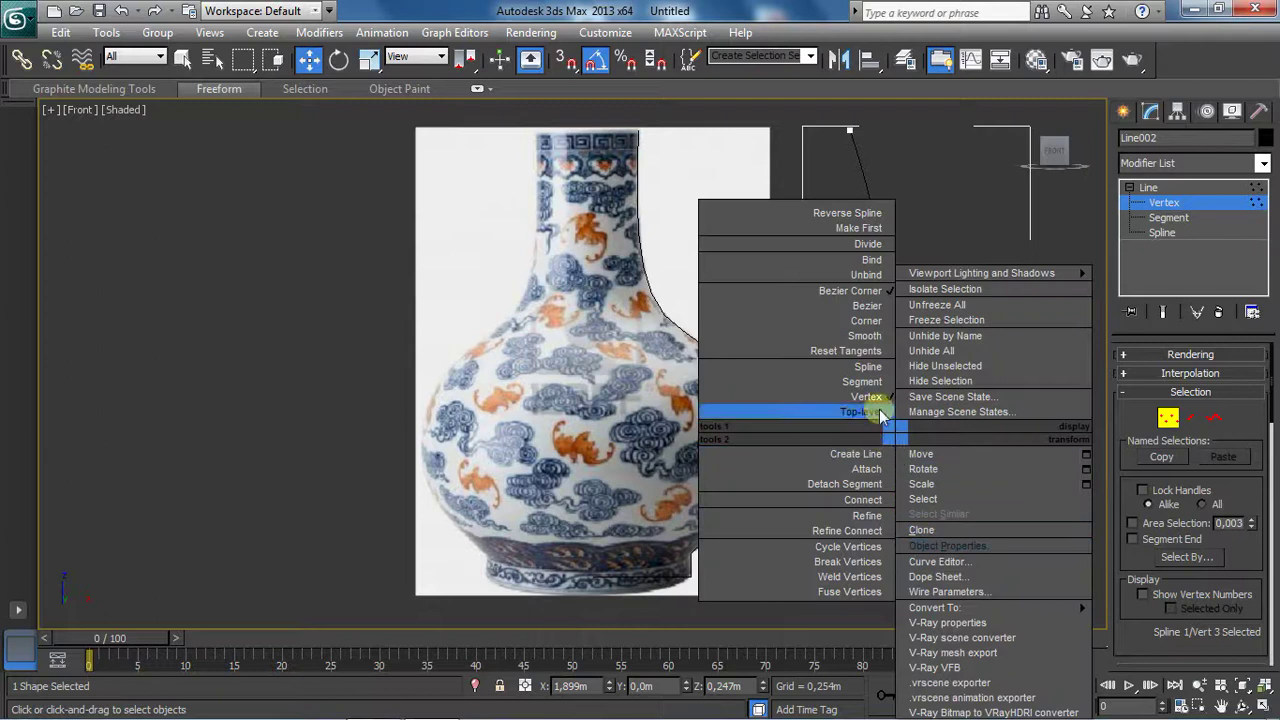
click(865, 320)
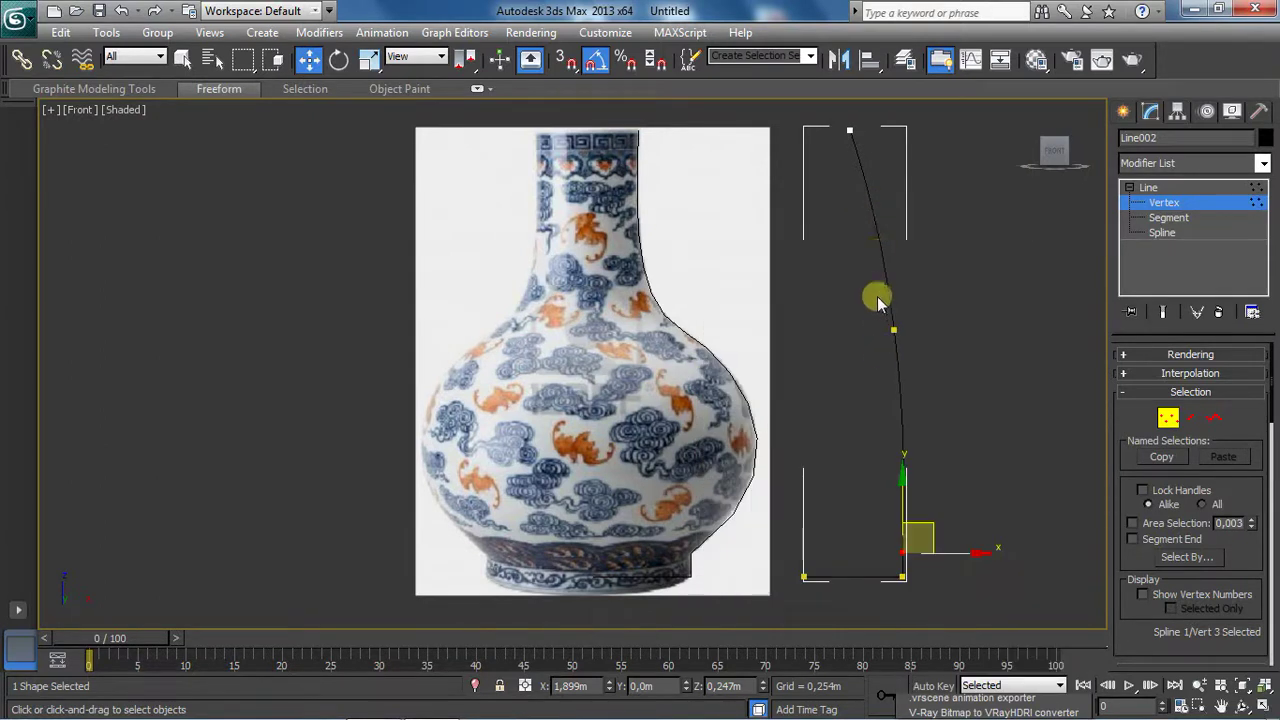
Step: Select the copy's middle vertex, then minimize the SketchBook Pro sketch to return to 3ds Max
click(893, 328)
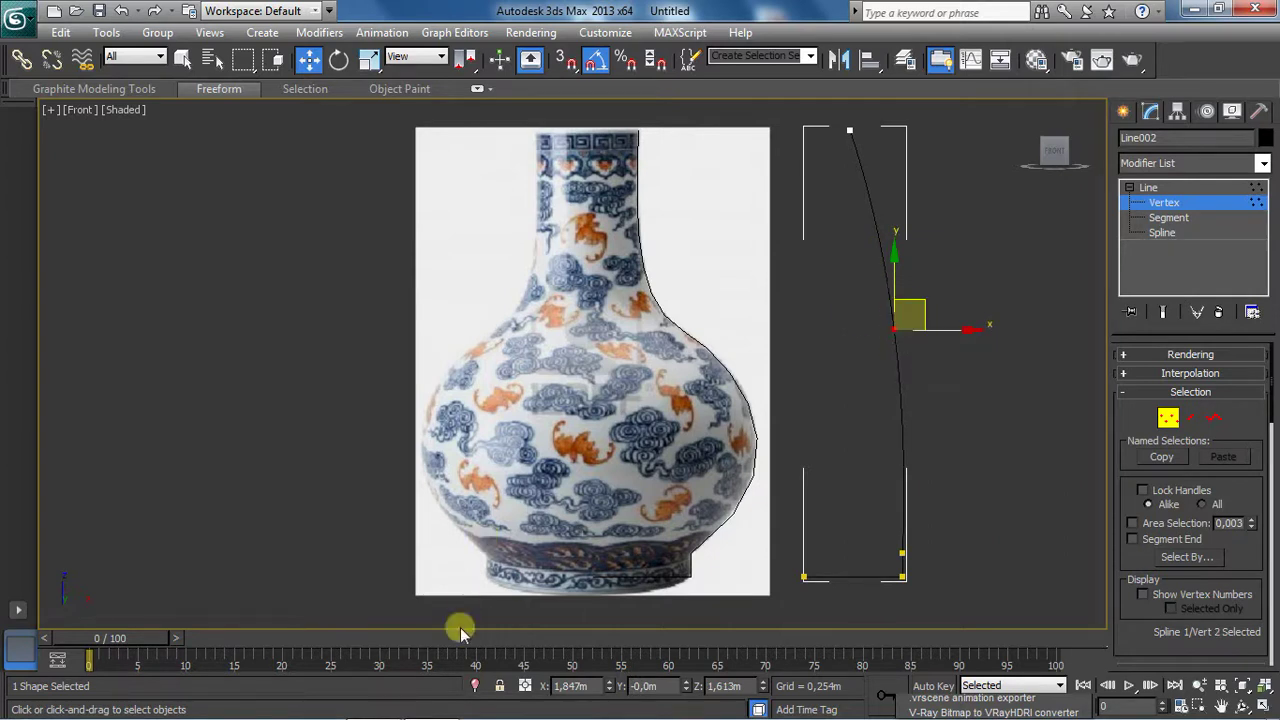
click(372, 700)
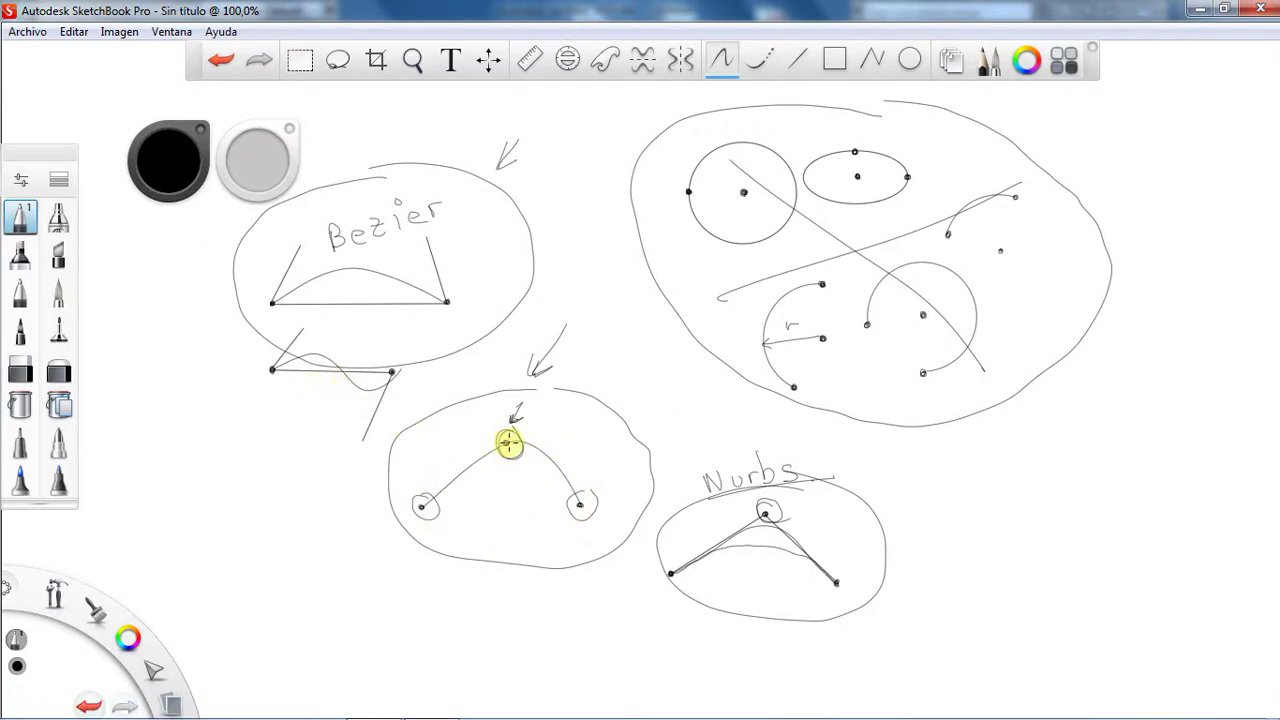
click(1198, 9)
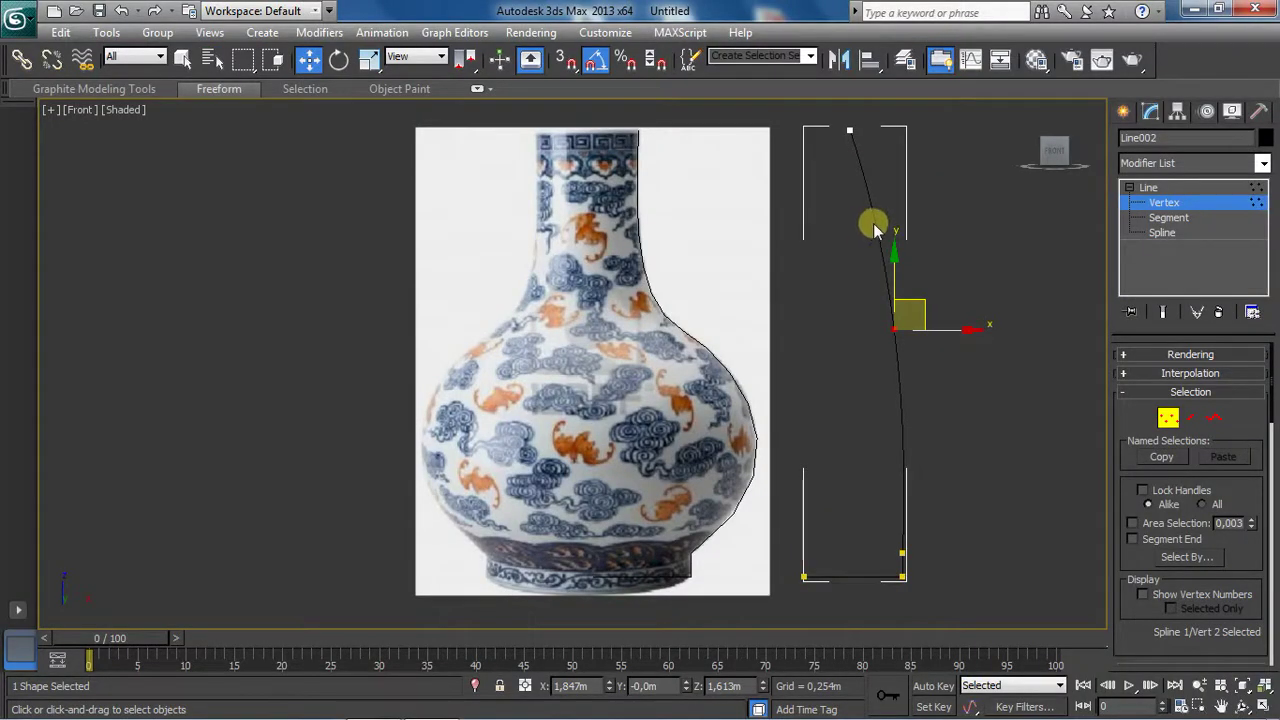
Step: Use Geometry > Refine to insert a new vertex on Line002's upper segment
drag(1134, 480, 1152, 353)
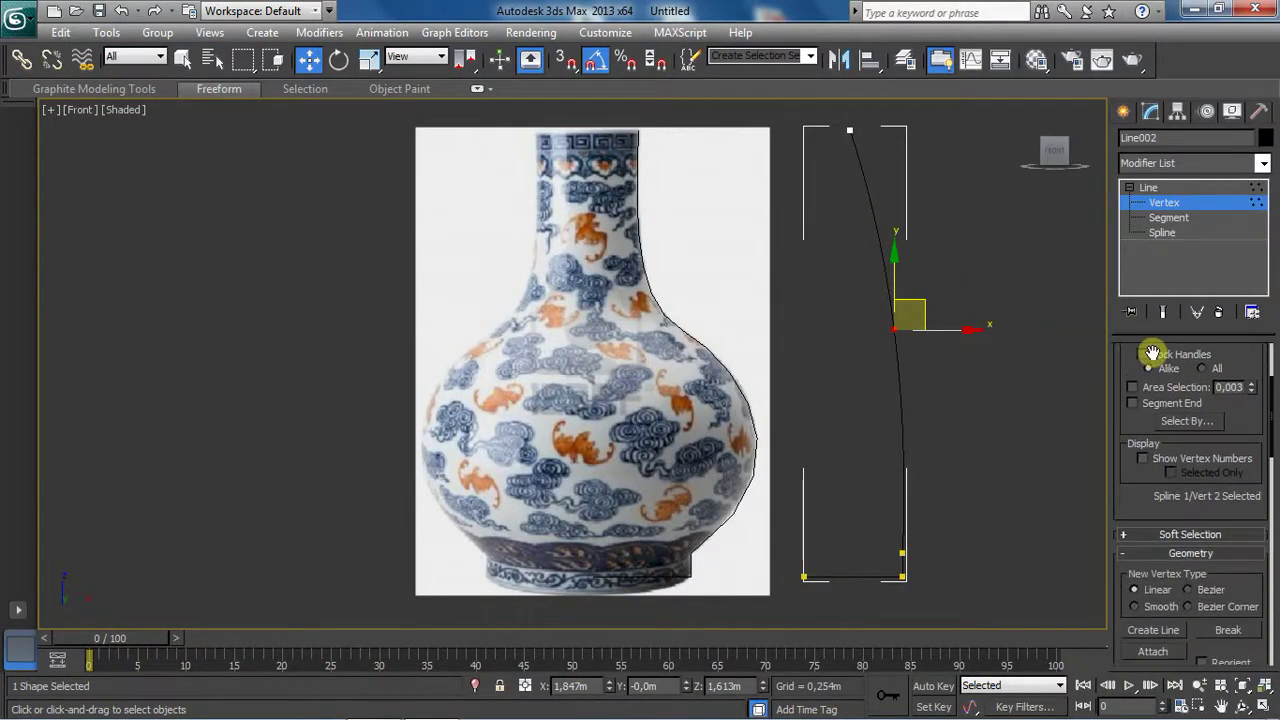
scroll(1160, 400, down, 2)
scroll(1143, 449, down, 2)
mouse_move(1143, 449)
mouse_down()
mouse_move(1143, 386)
mouse_move(1165, 325)
mouse_up()
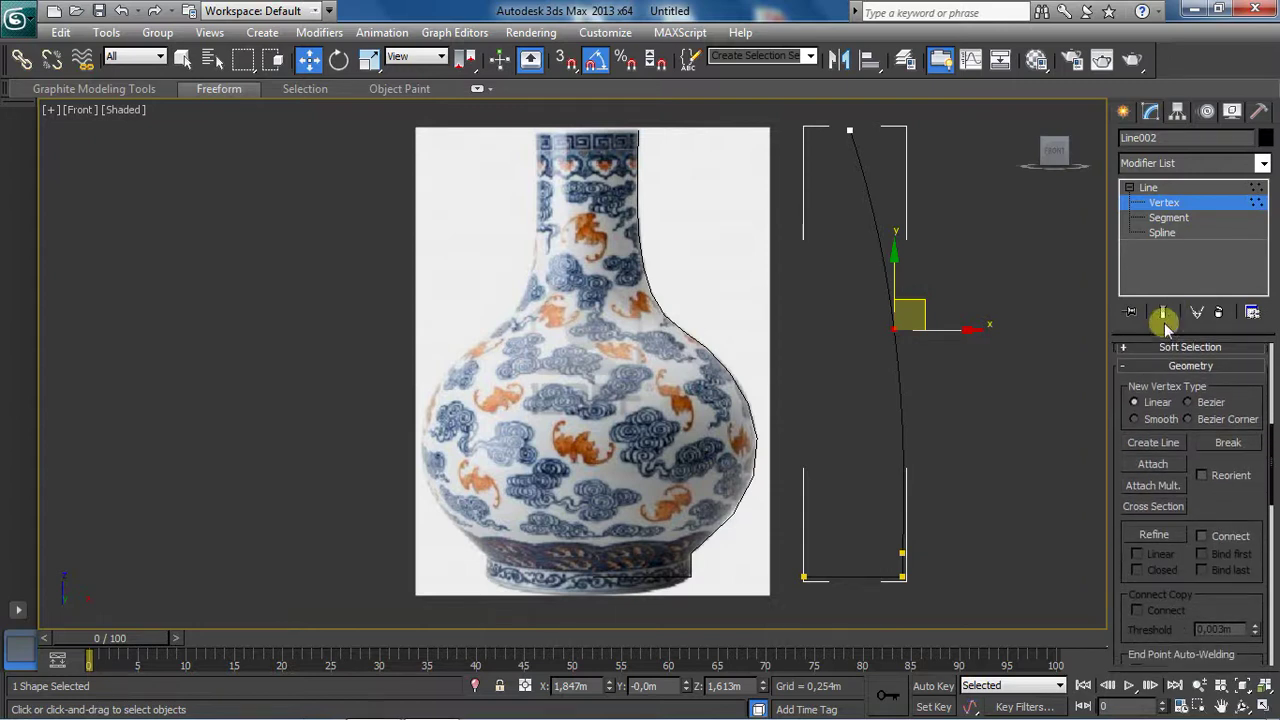
scroll(1210, 492, down, 2)
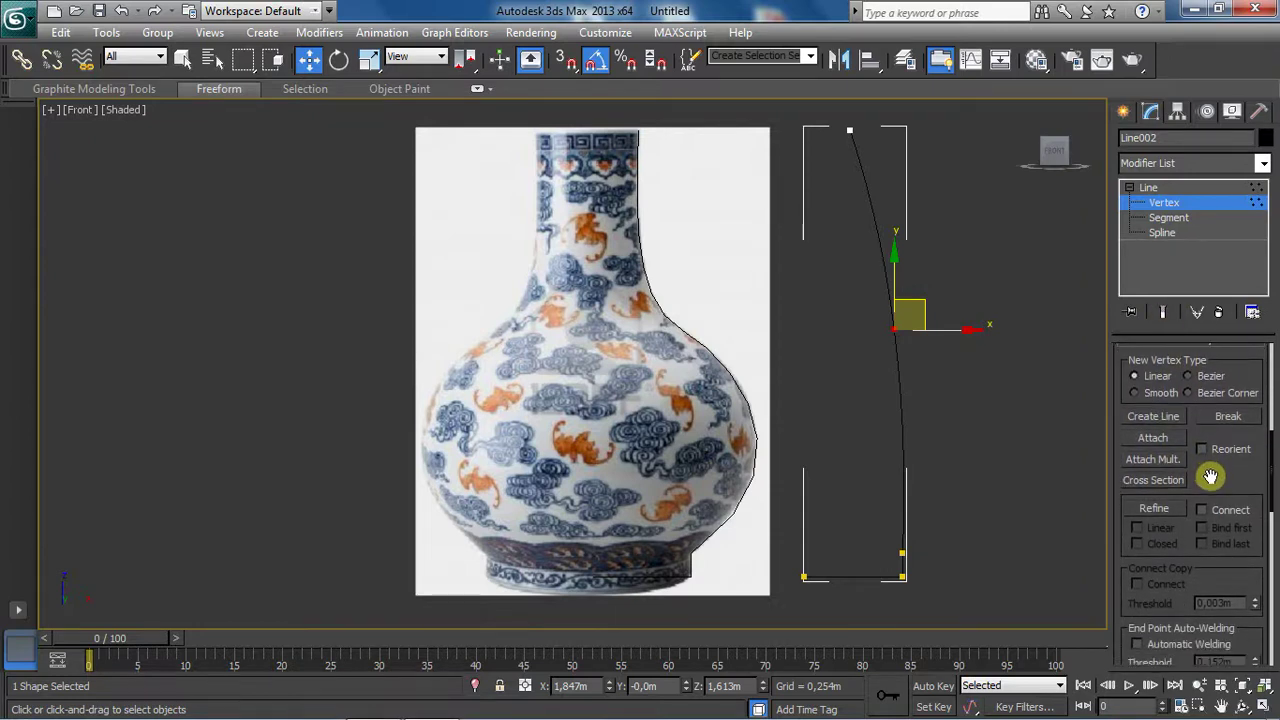
drag(1210, 476, 1208, 431)
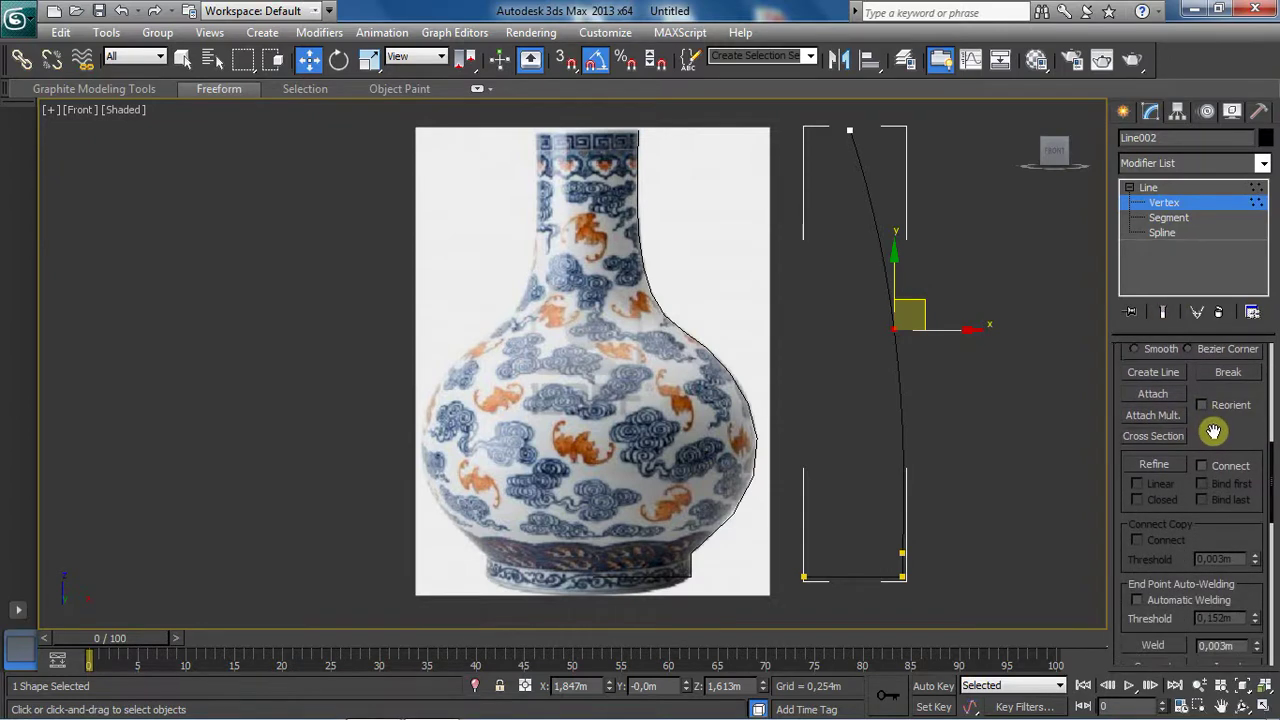
click(1166, 467)
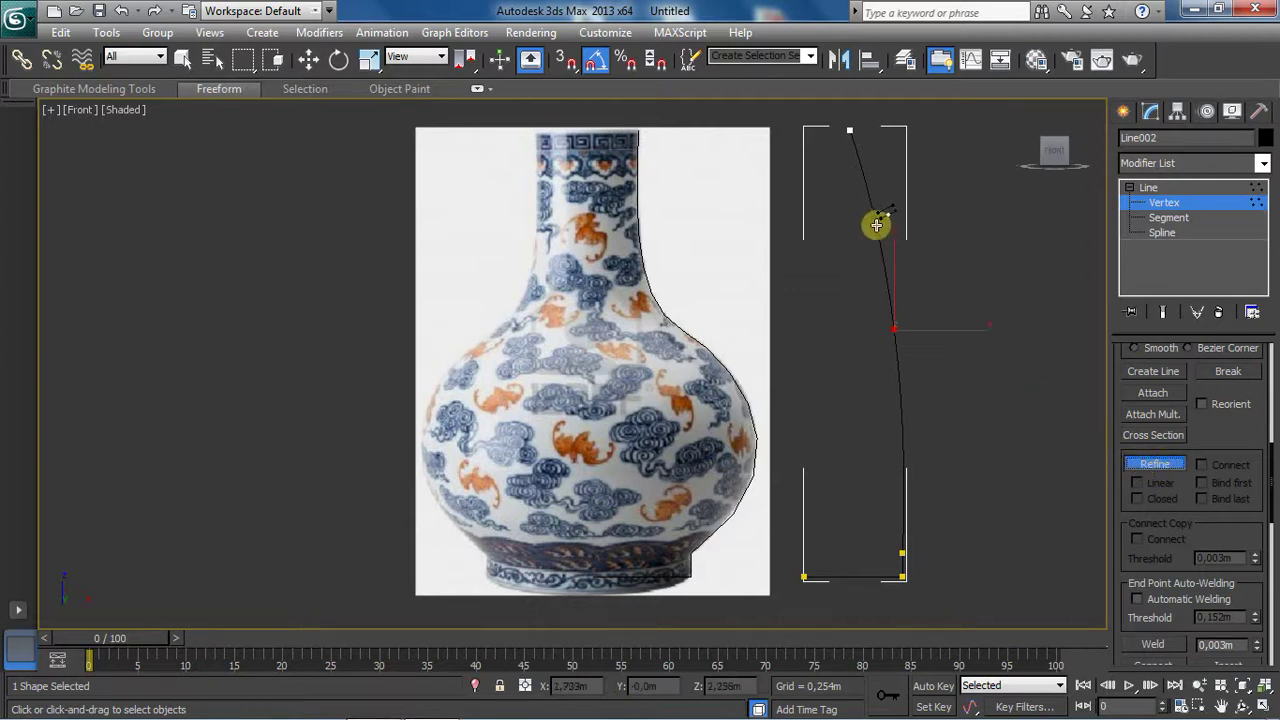
click(875, 224)
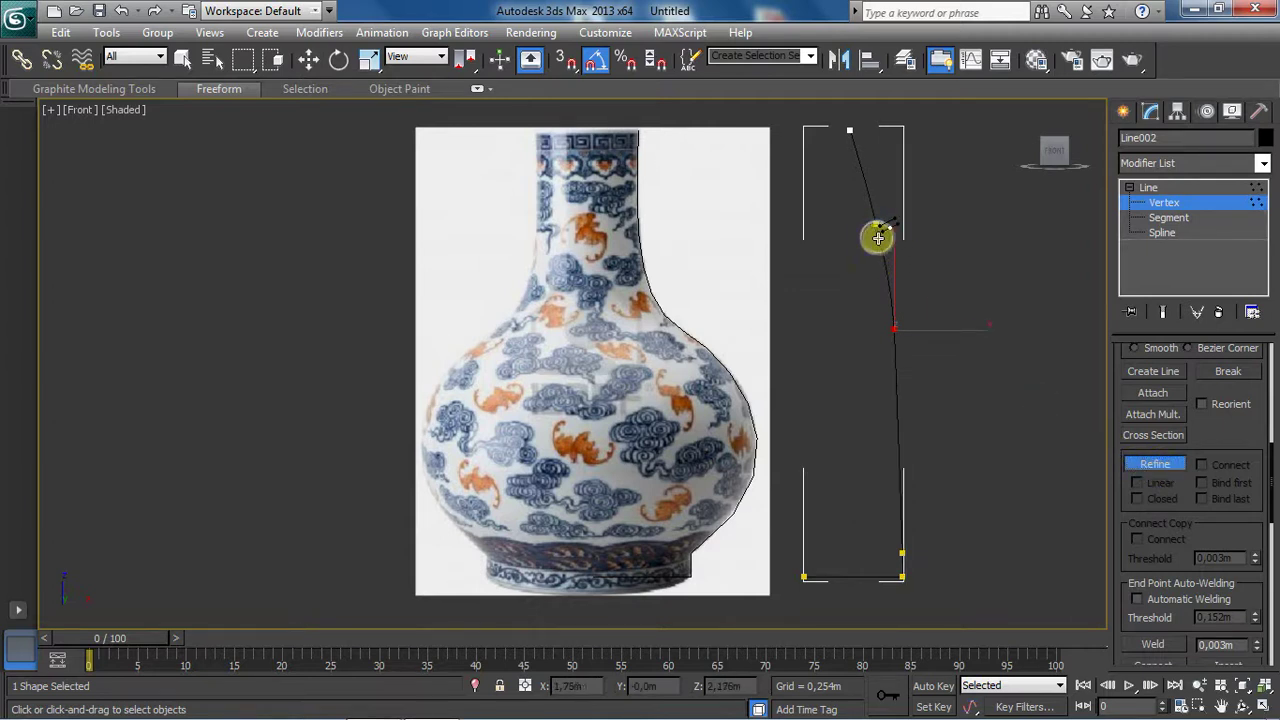
right_click(877, 238)
Step: Make the new vertex Smooth, pull it left into an S-bend, and push the lower vertex right
click(876, 225)
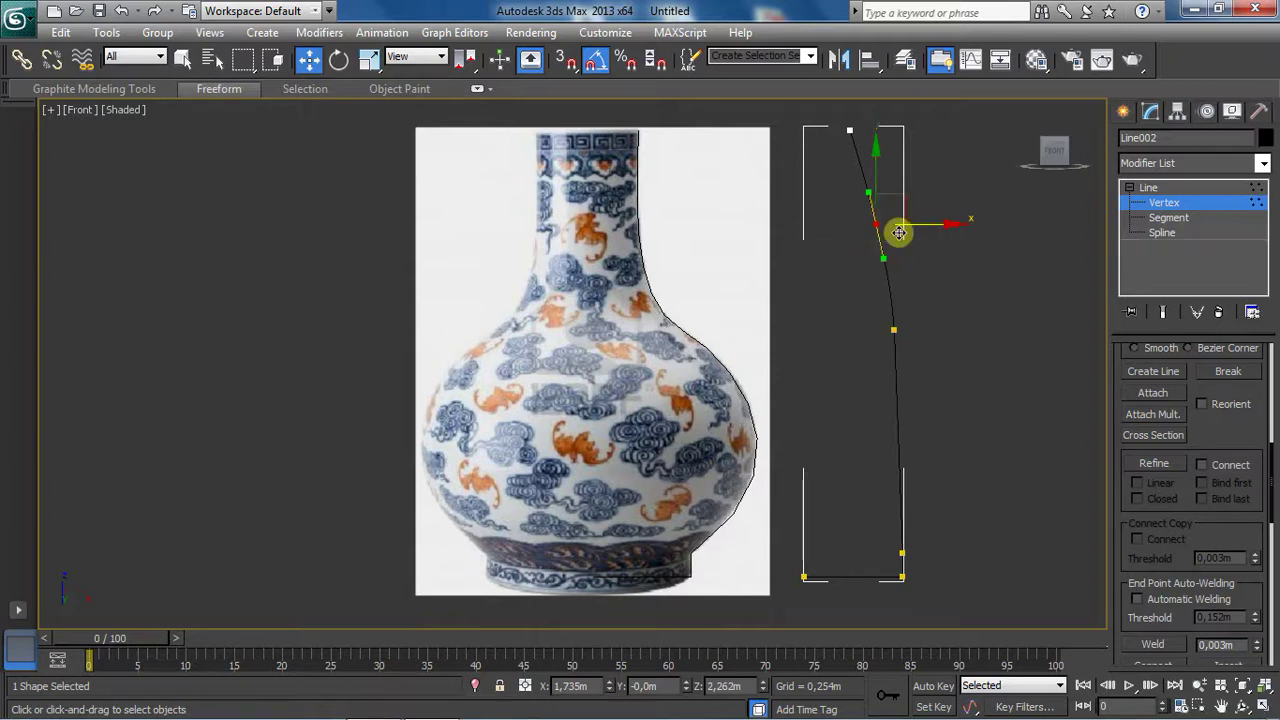
right_click(876, 226)
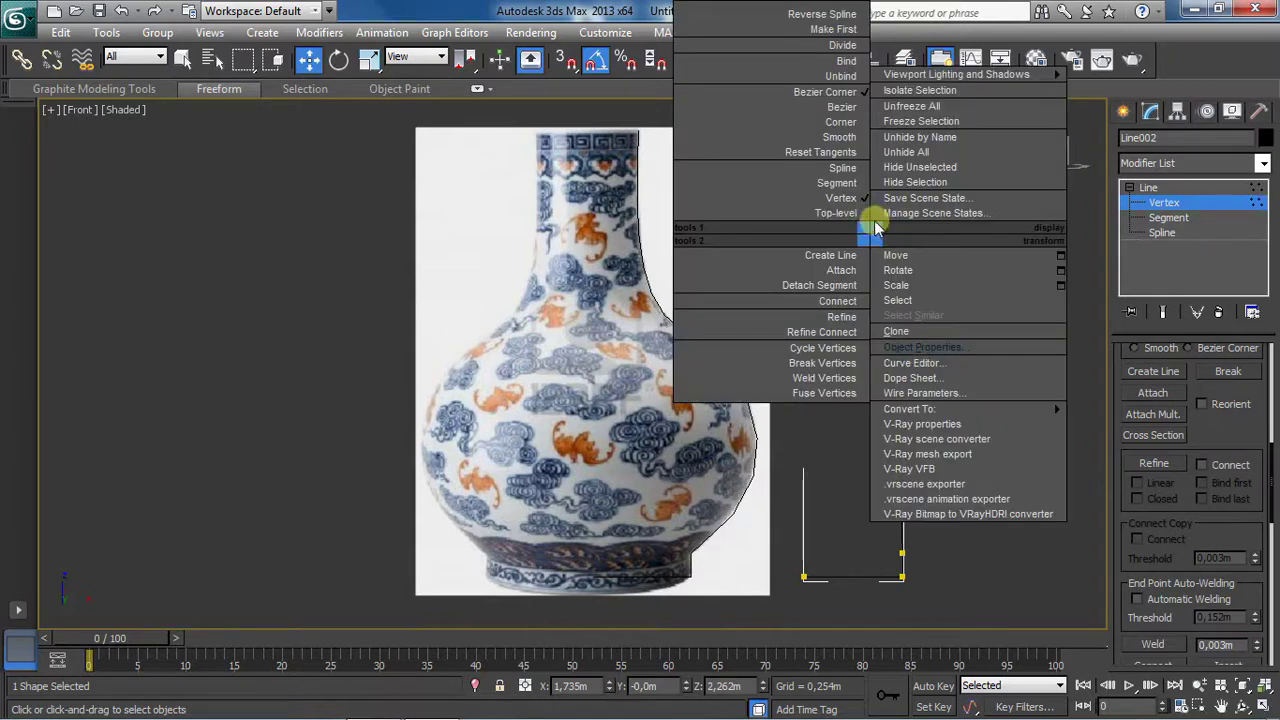
click(845, 137)
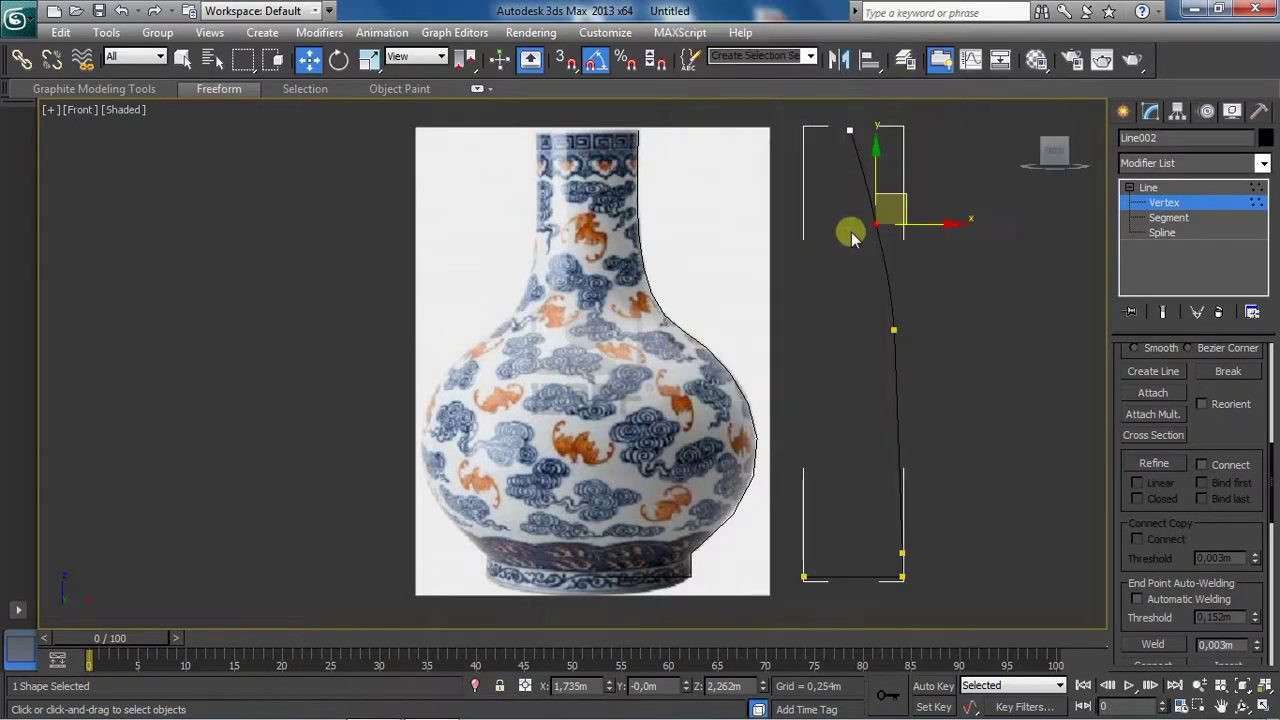
drag(907, 197, 888, 214)
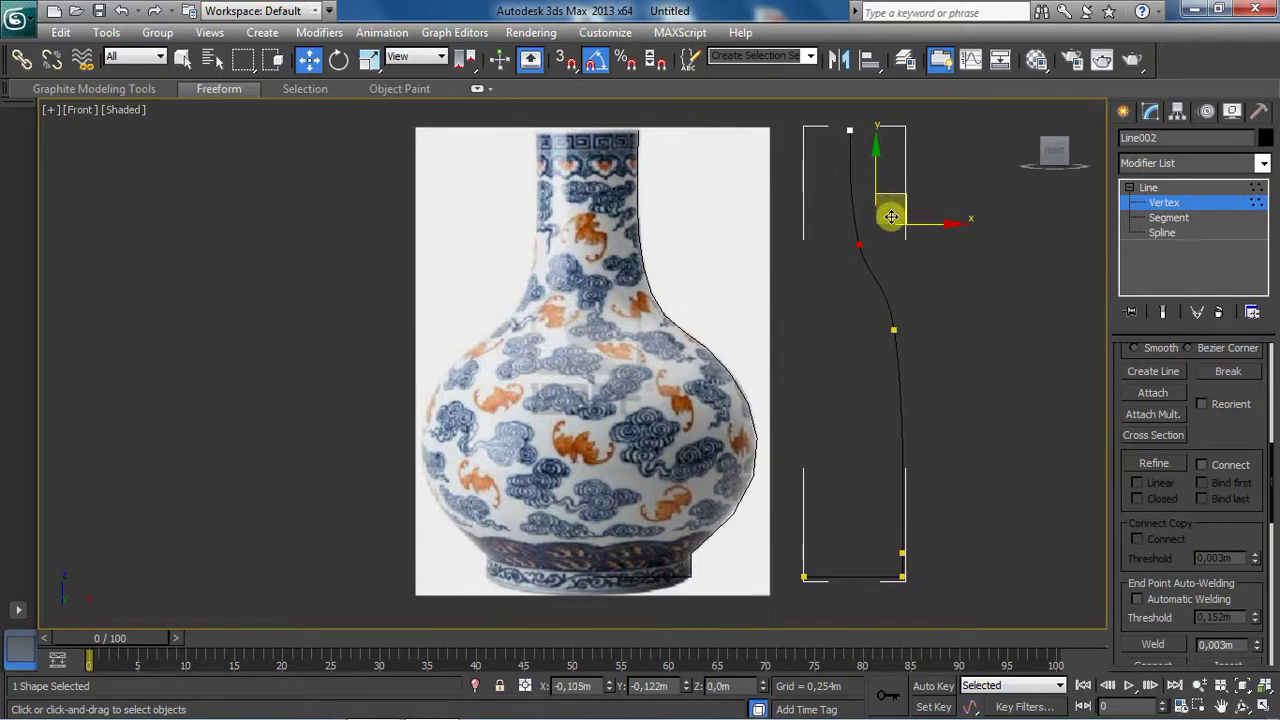
click(893, 330)
drag(920, 323, 986, 358)
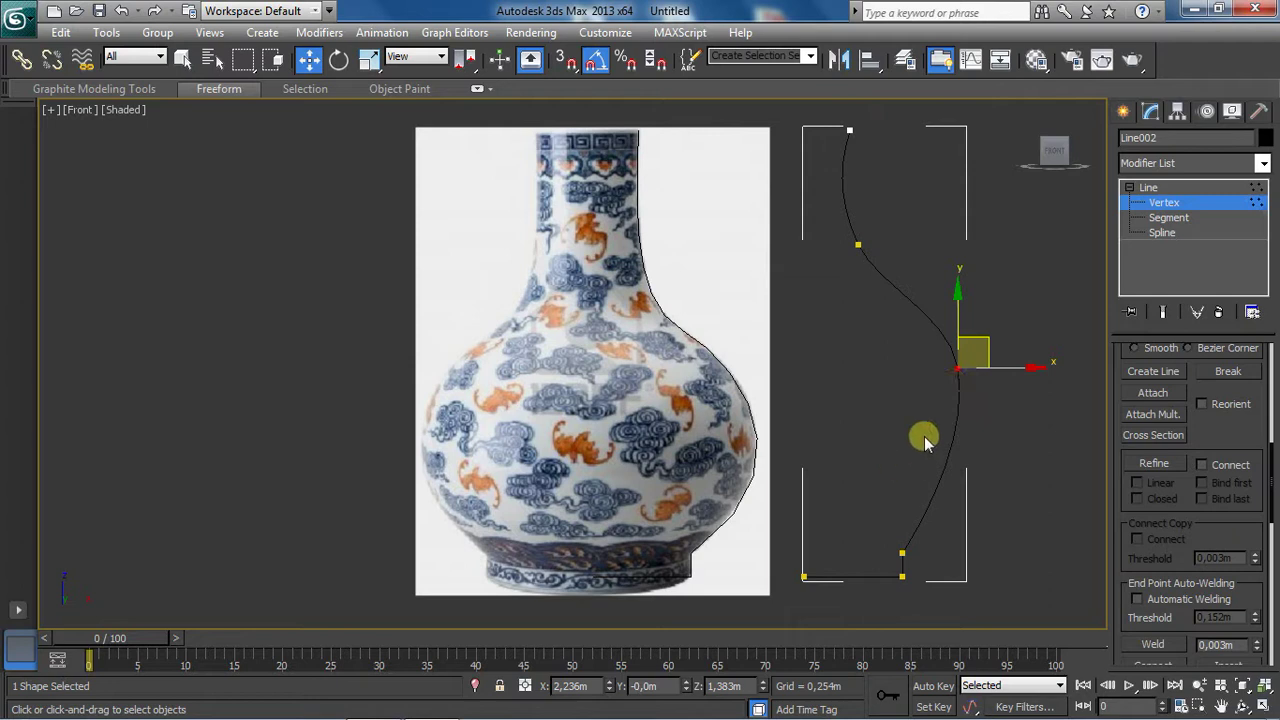
click(1166, 203)
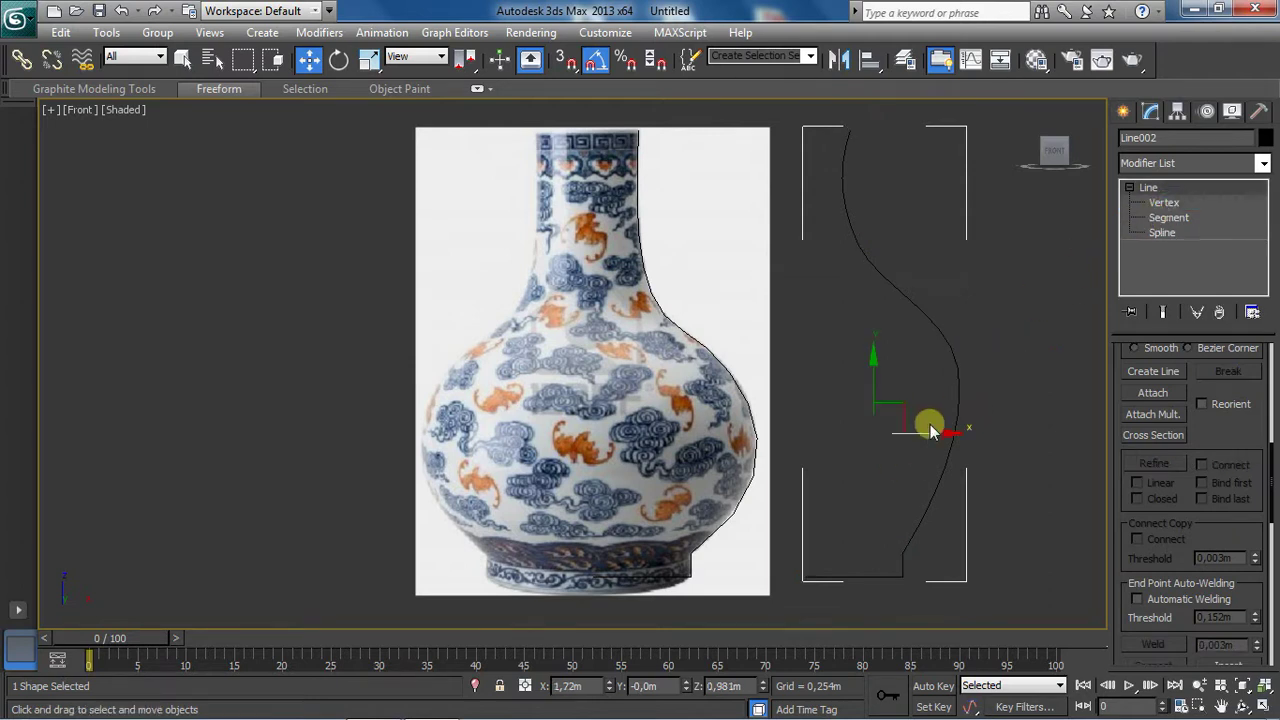
Step: Hide Line001 via Hide Selection and move the S-shaped Line002 left onto the vase image
click(665, 318)
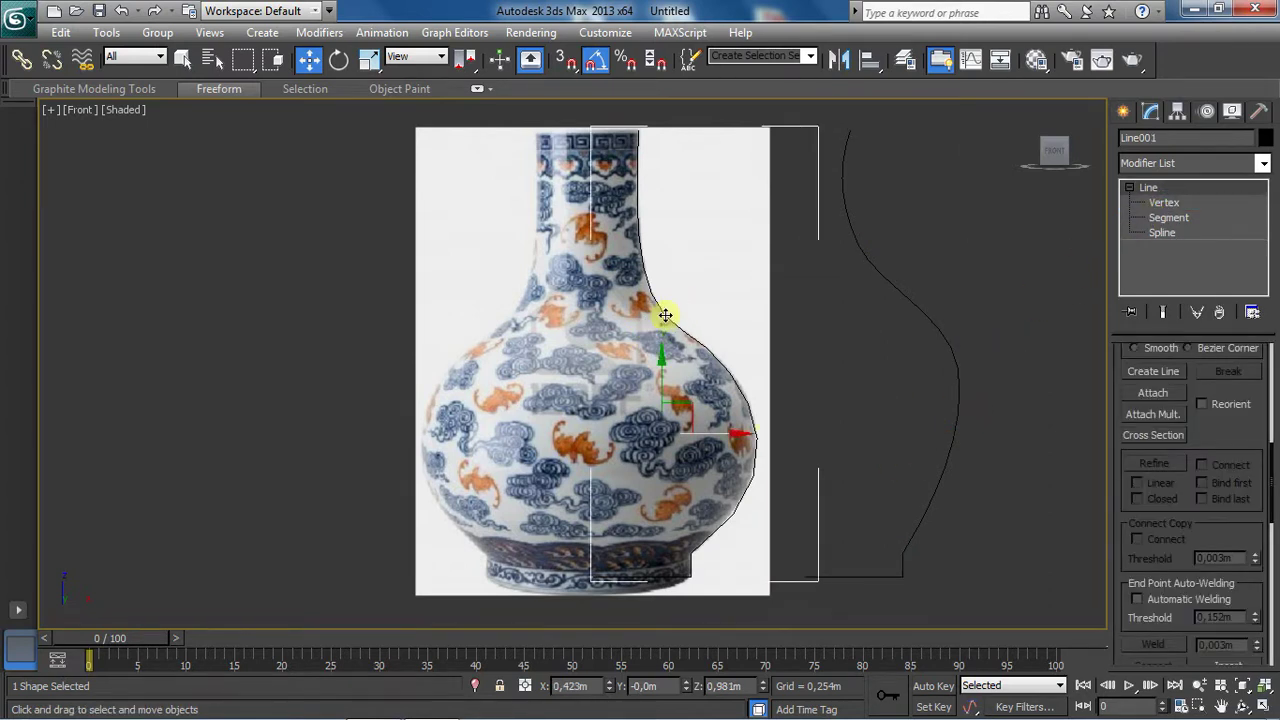
right_click(665, 315)
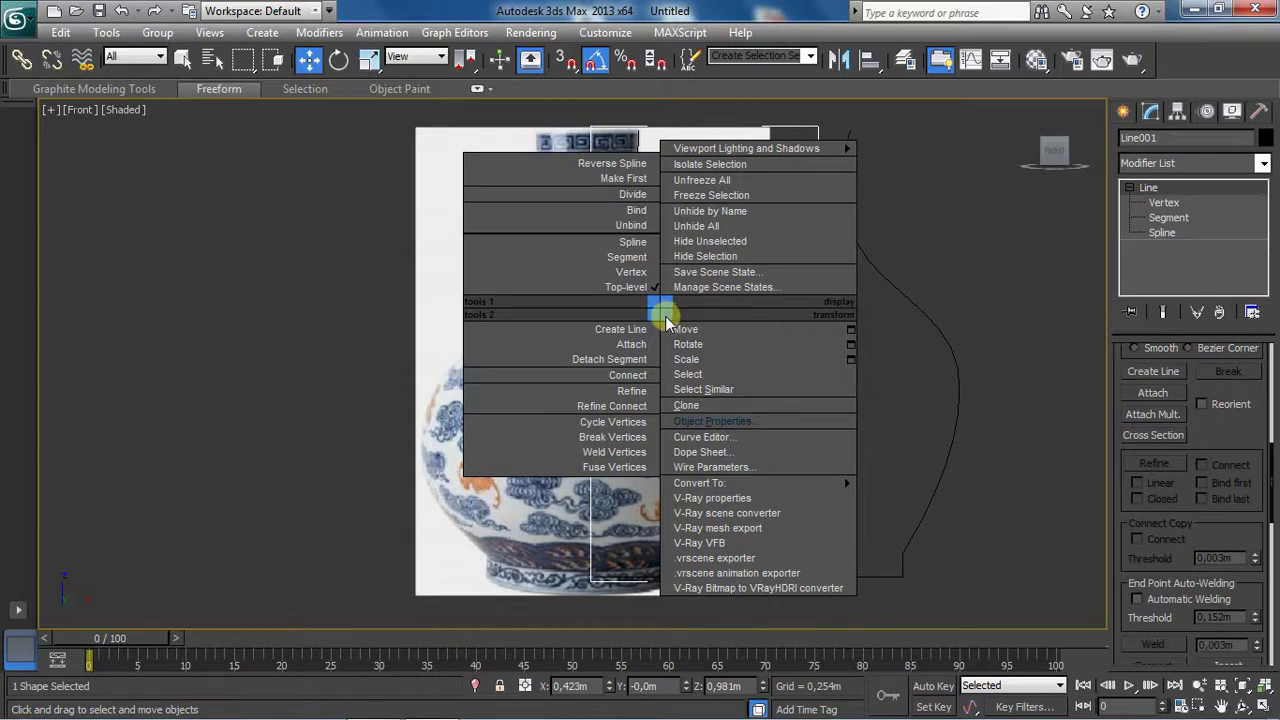
click(742, 241)
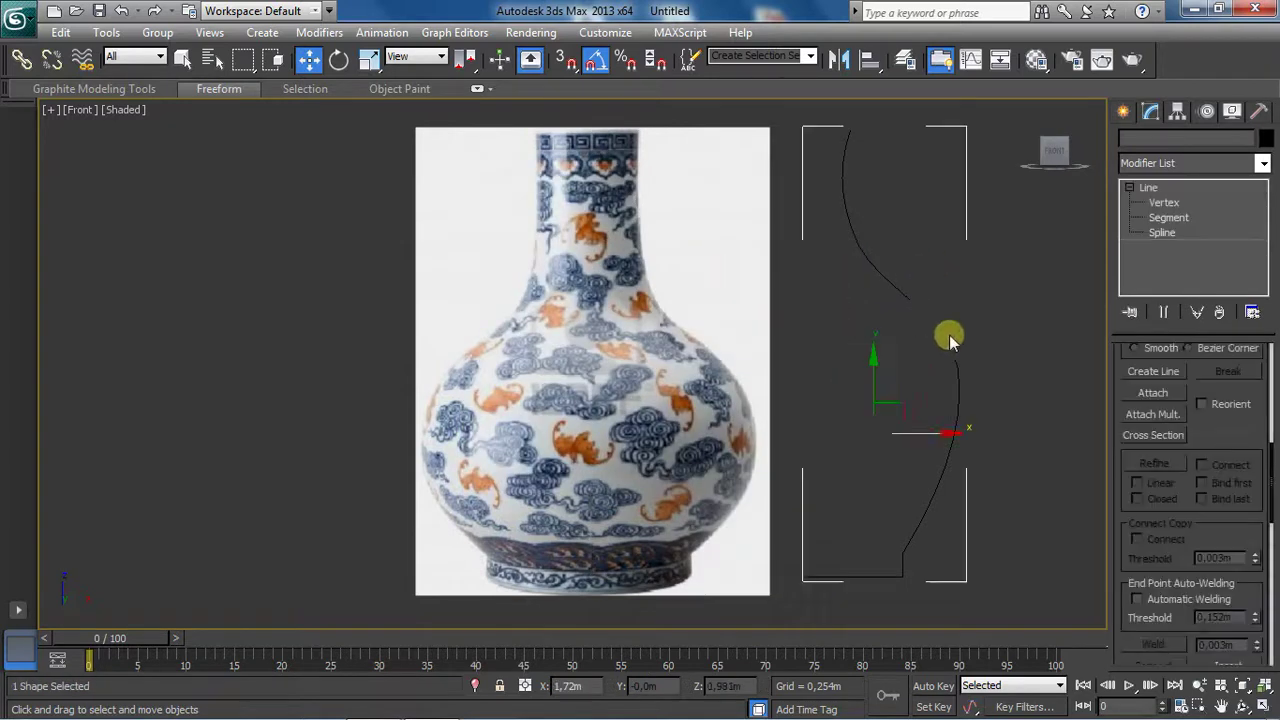
drag(929, 432, 715, 422)
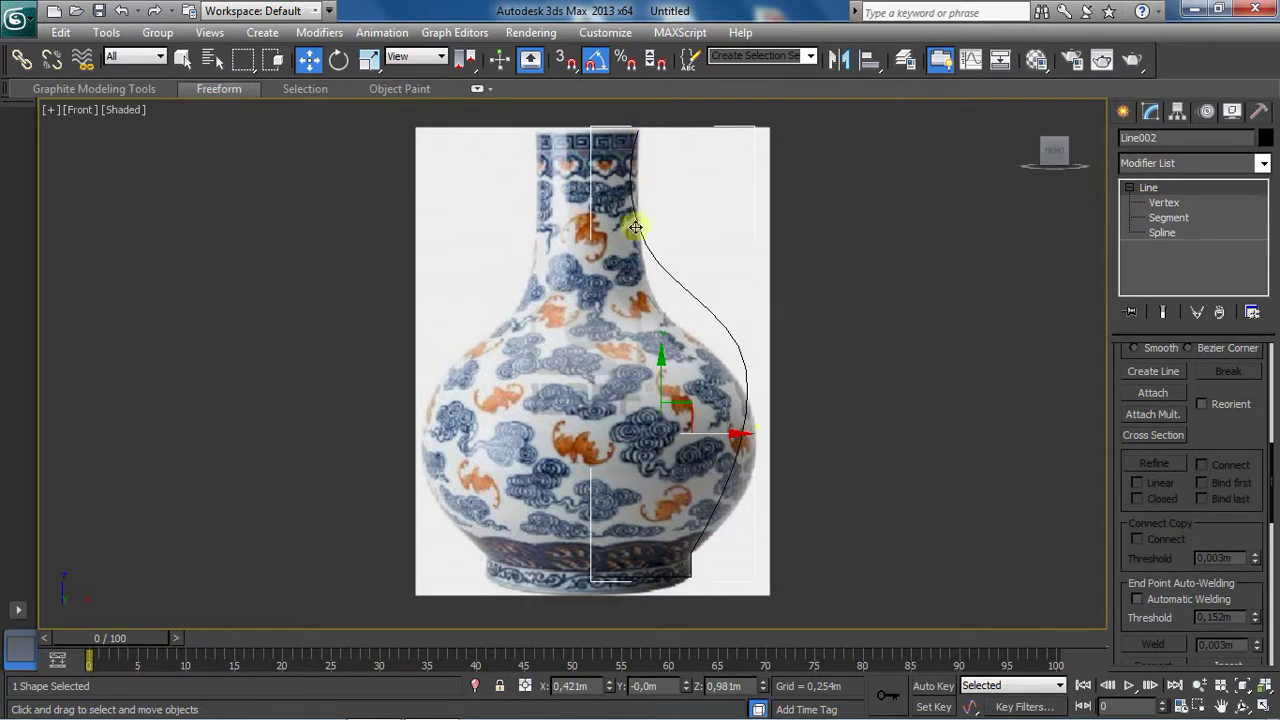
Step: In Vertex mode, drag Line002's neck and shoulder vertices onto the vase's edge
click(1162, 203)
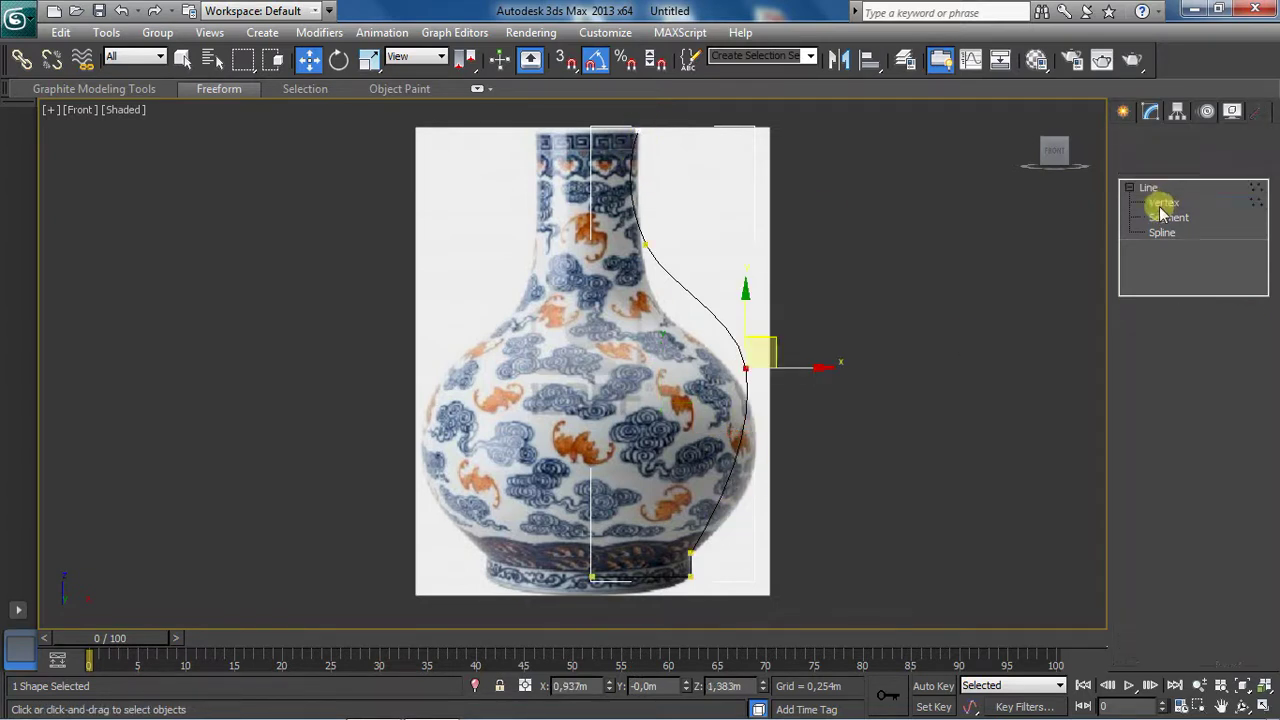
click(645, 243)
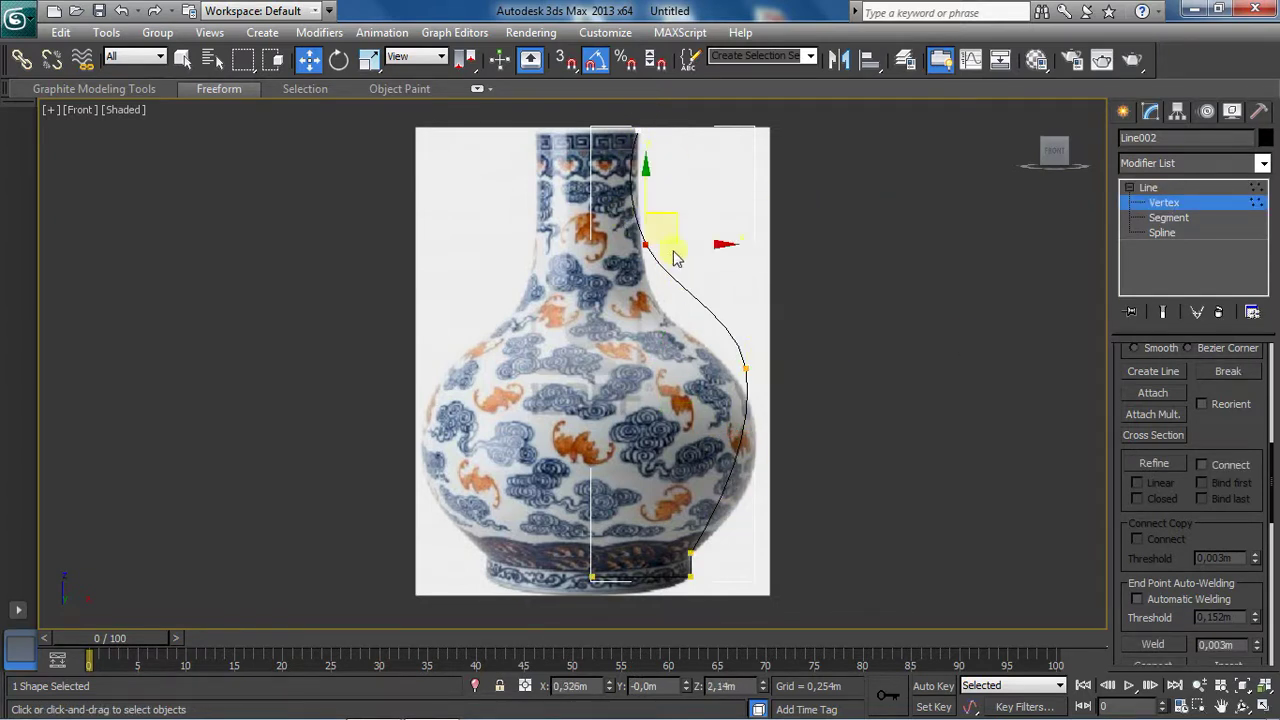
drag(677, 222, 689, 273)
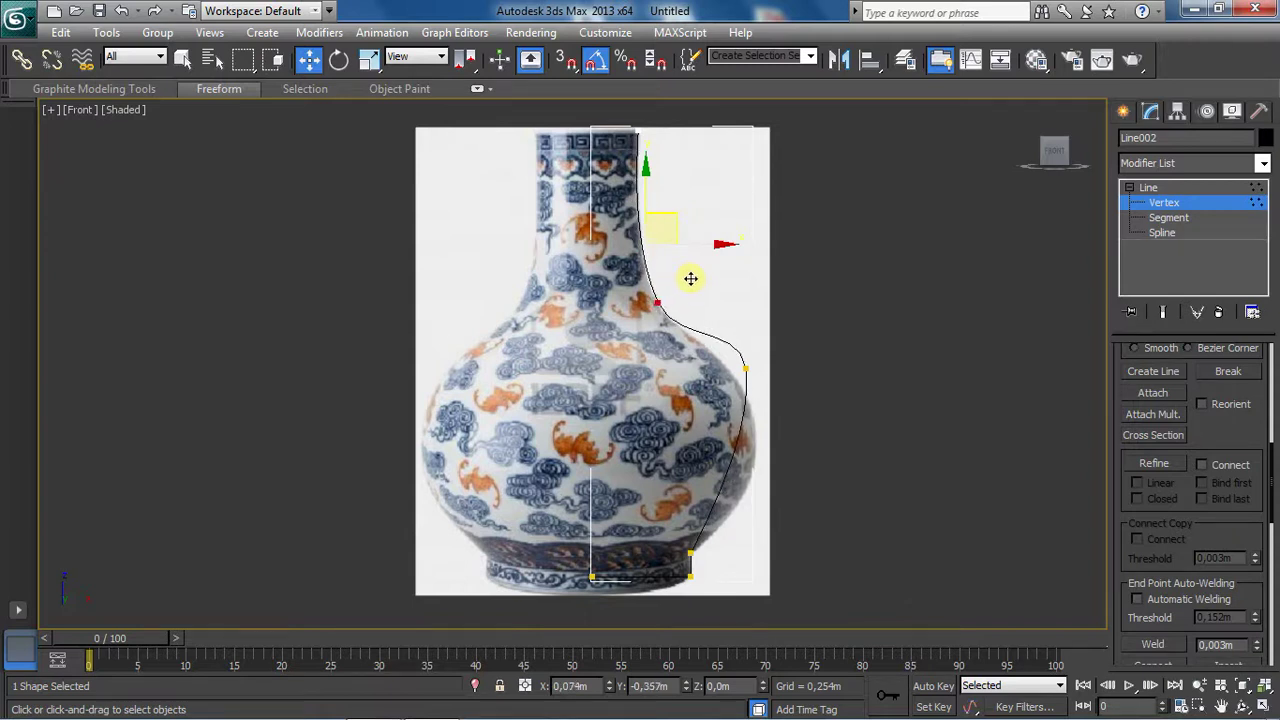
click(656, 302)
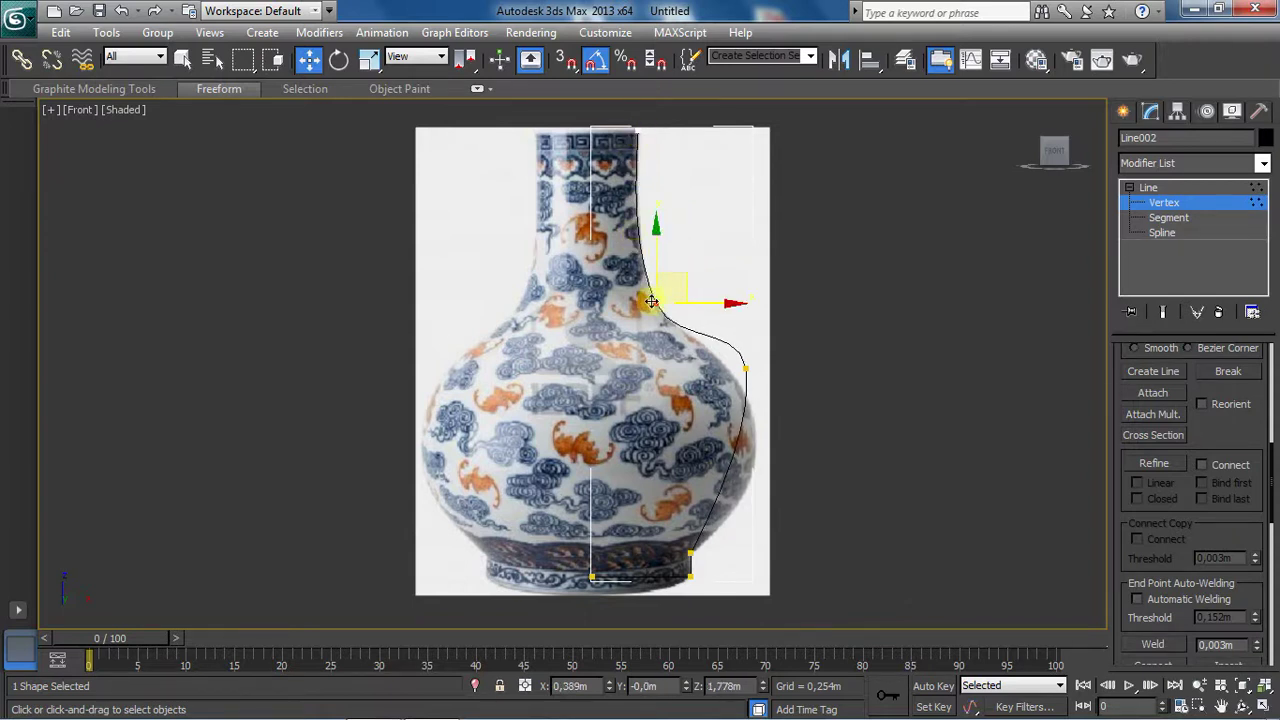
drag(727, 356, 779, 405)
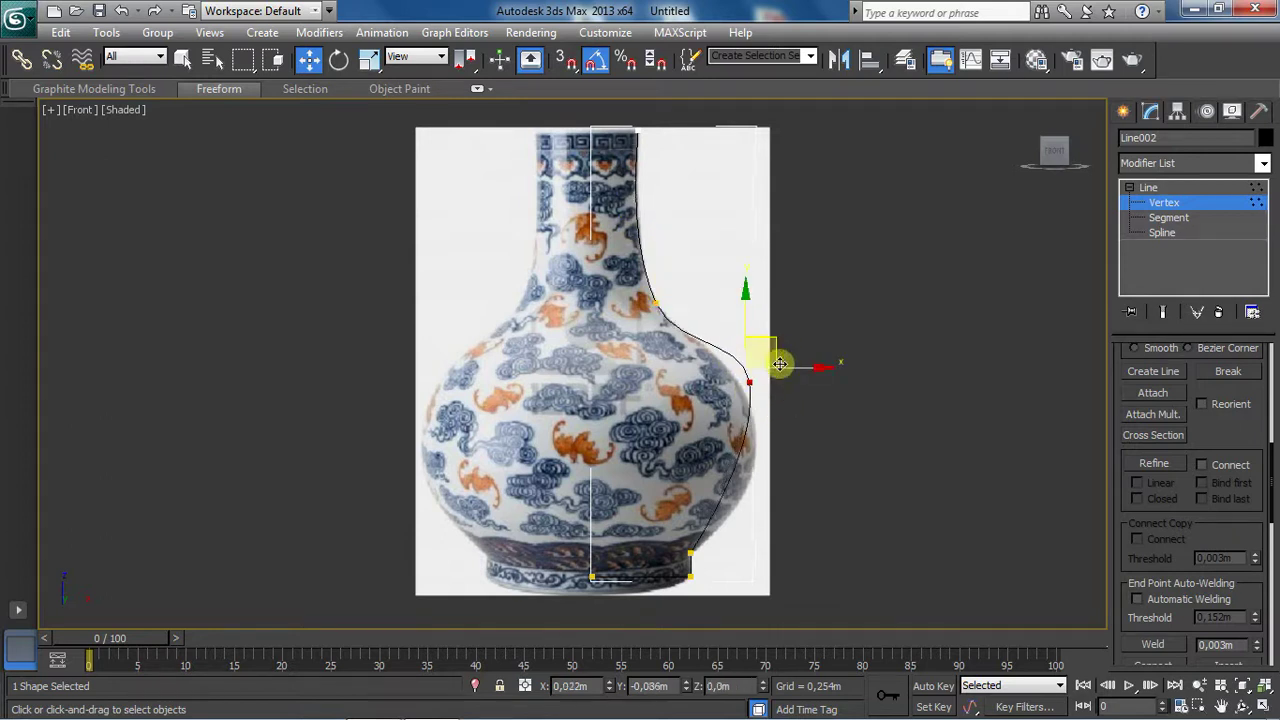
drag(766, 354, 780, 417)
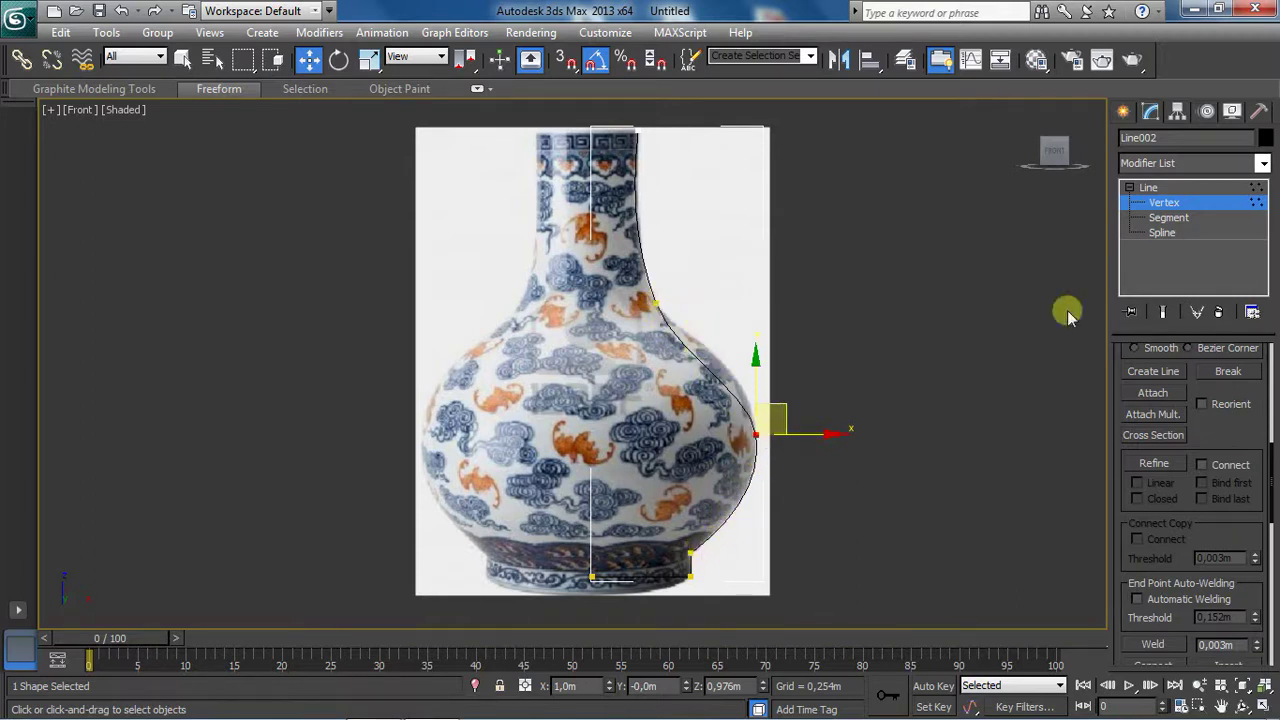
Step: Insert a new Corner vertex on the shoulder curve and move it onto the vase outline
click(1155, 464)
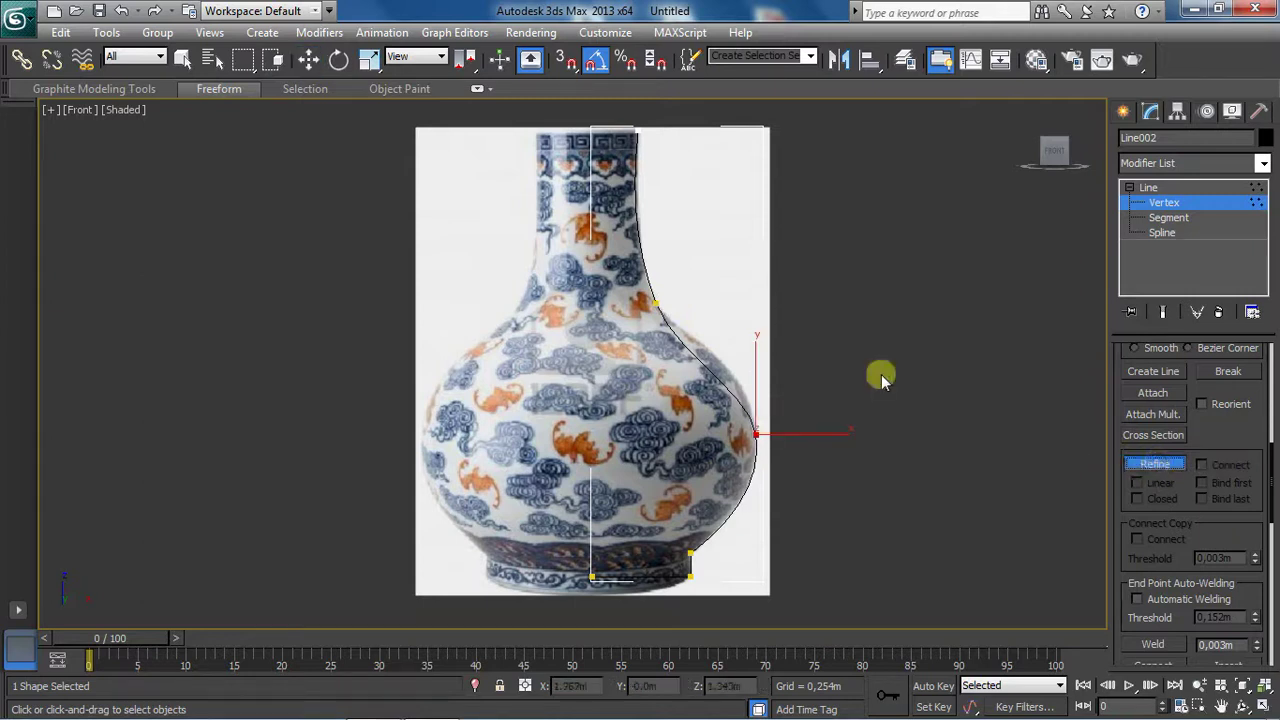
click(706, 364)
right_click(683, 362)
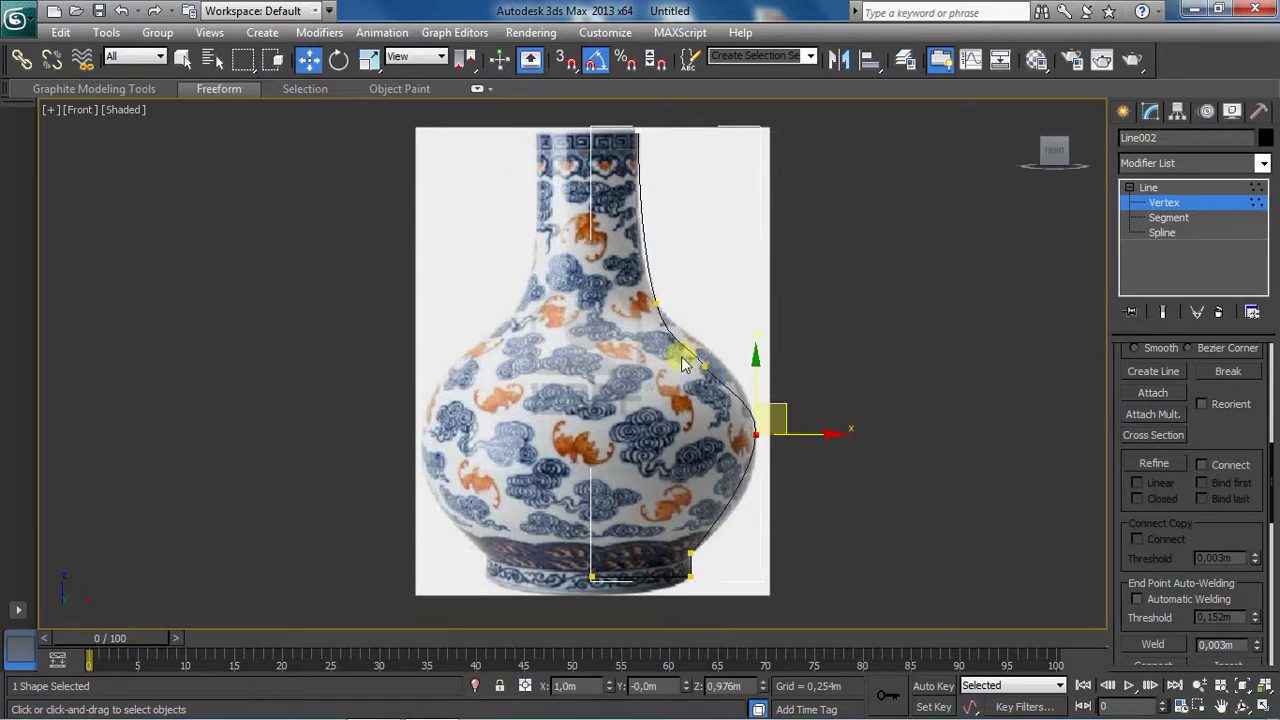
right_click(700, 362)
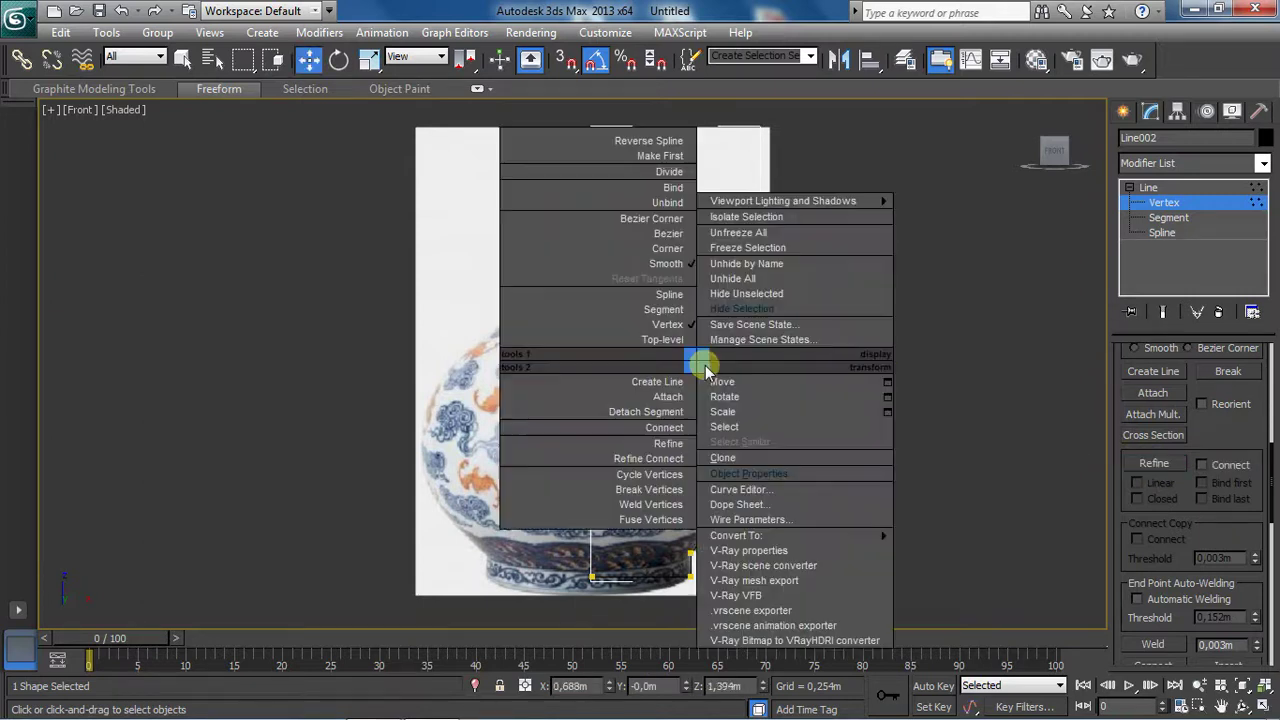
click(664, 263)
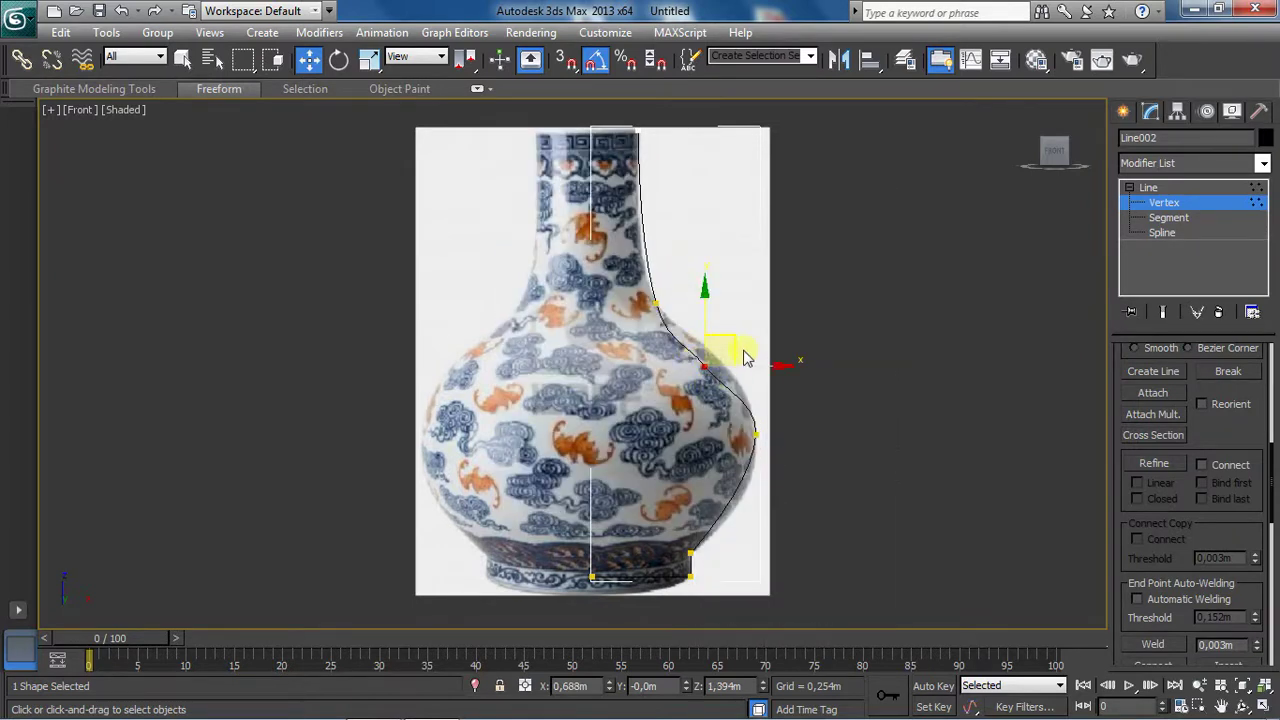
drag(735, 343, 746, 333)
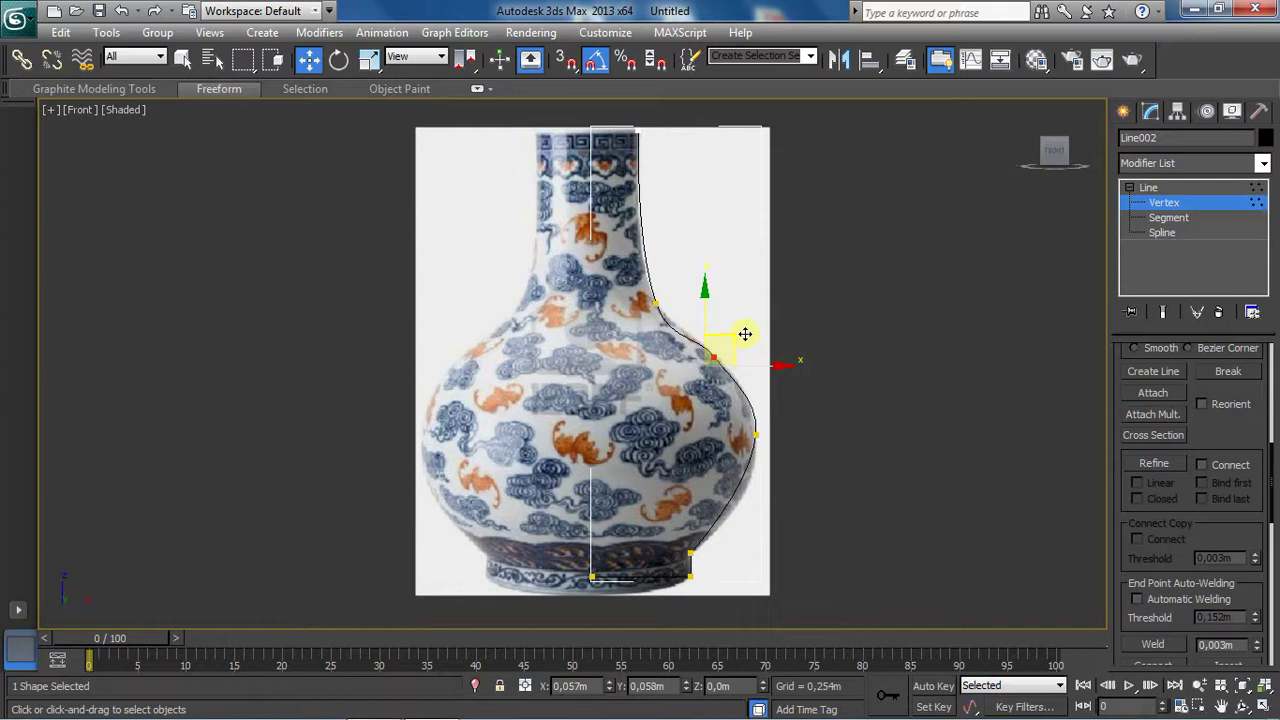
Step: Move the belly, shoulder and neck vertices so the curve follows the reference outline
click(756, 434)
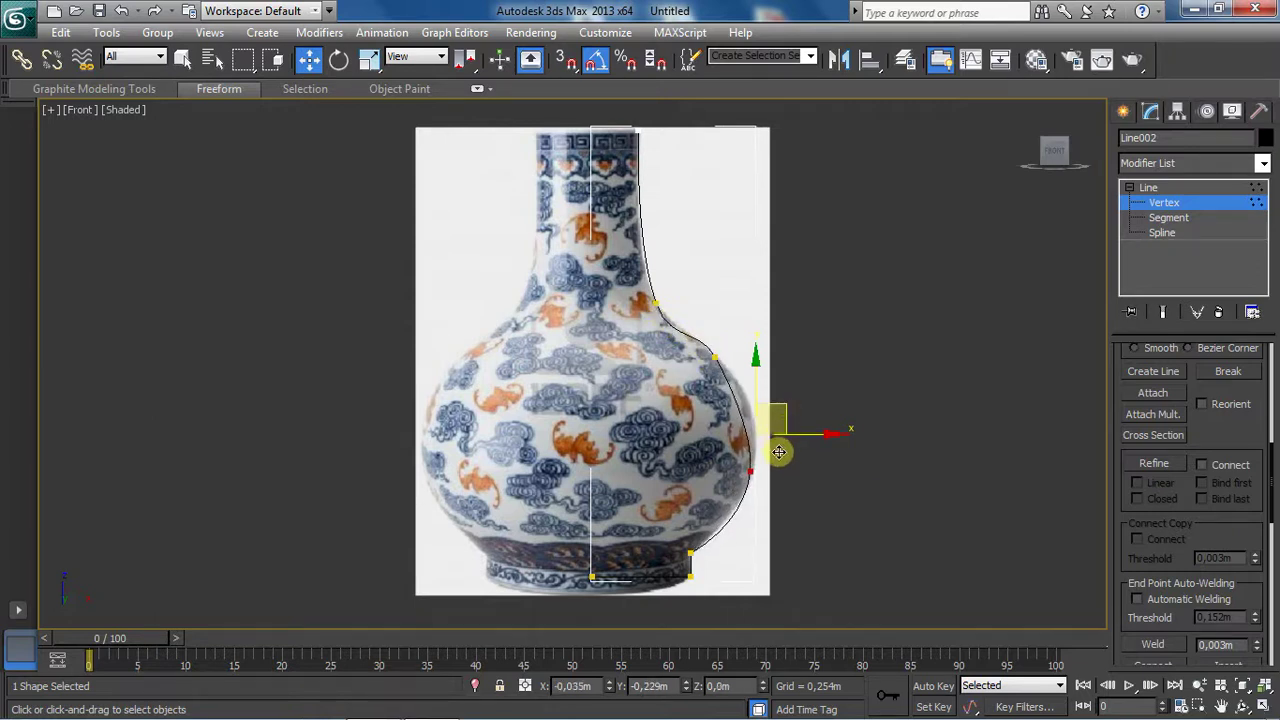
drag(778, 437, 778, 466)
click(706, 355)
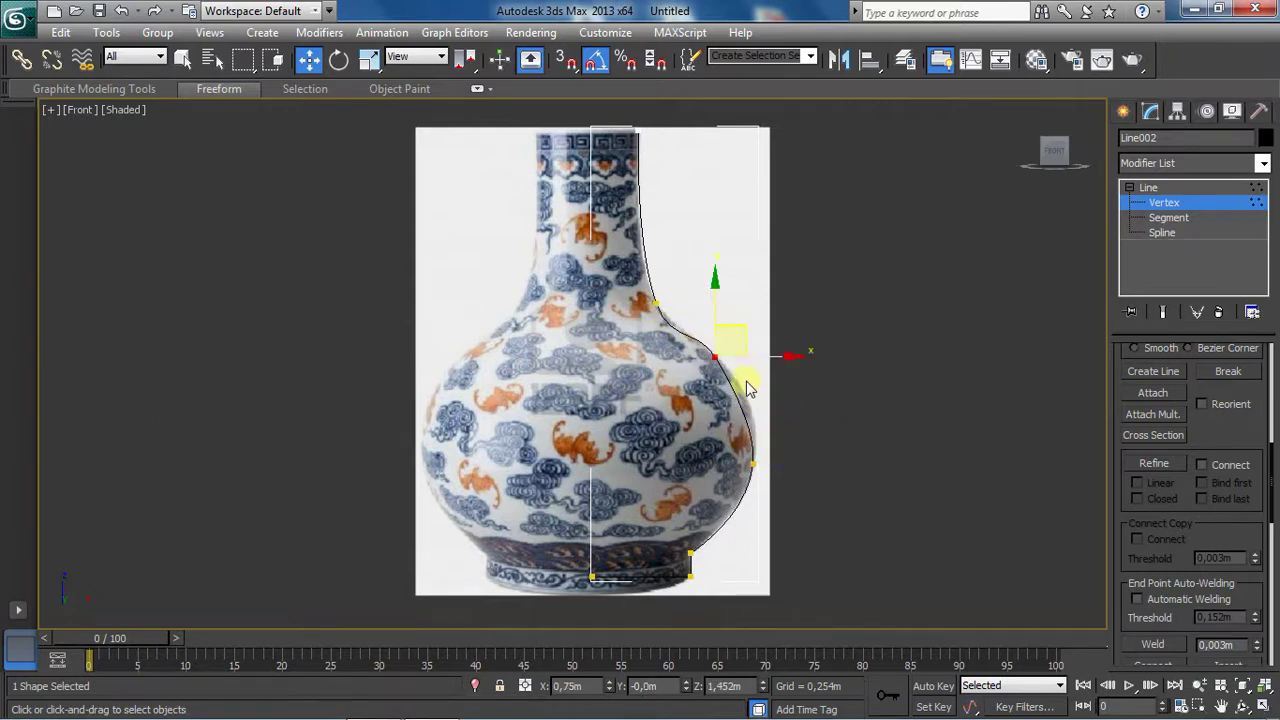
drag(747, 345, 766, 364)
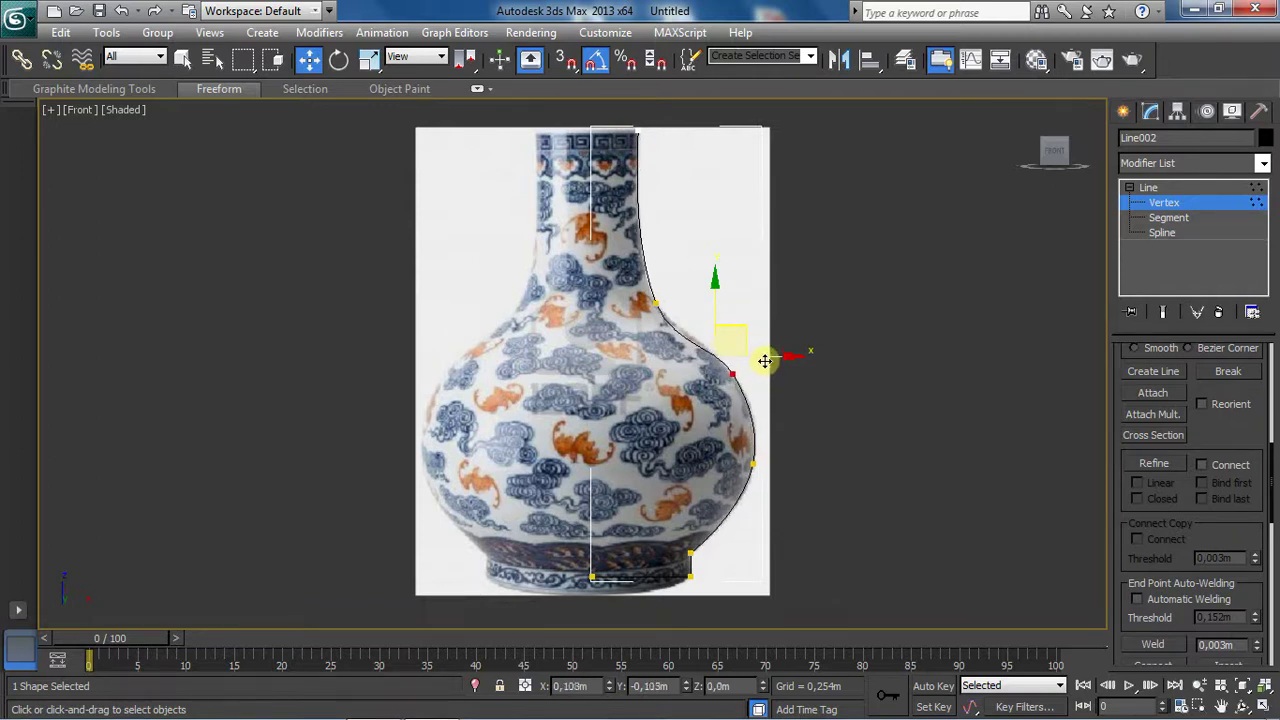
click(660, 299)
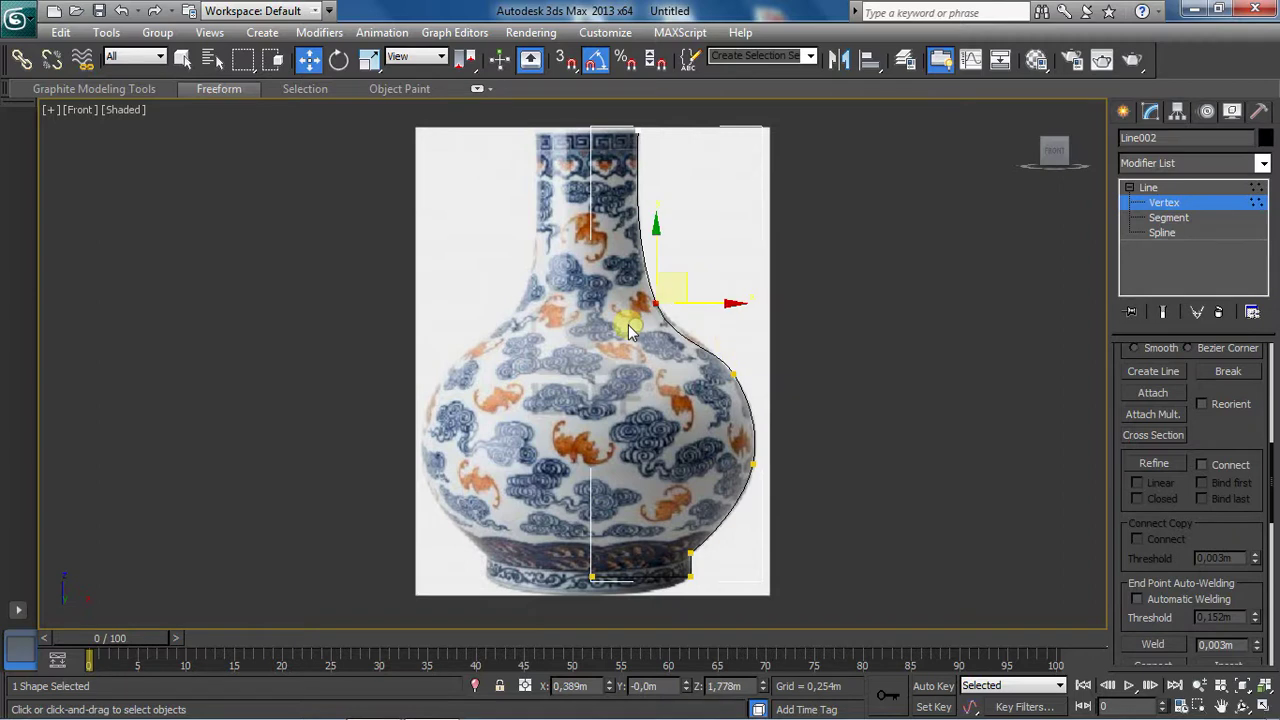
drag(685, 287, 683, 278)
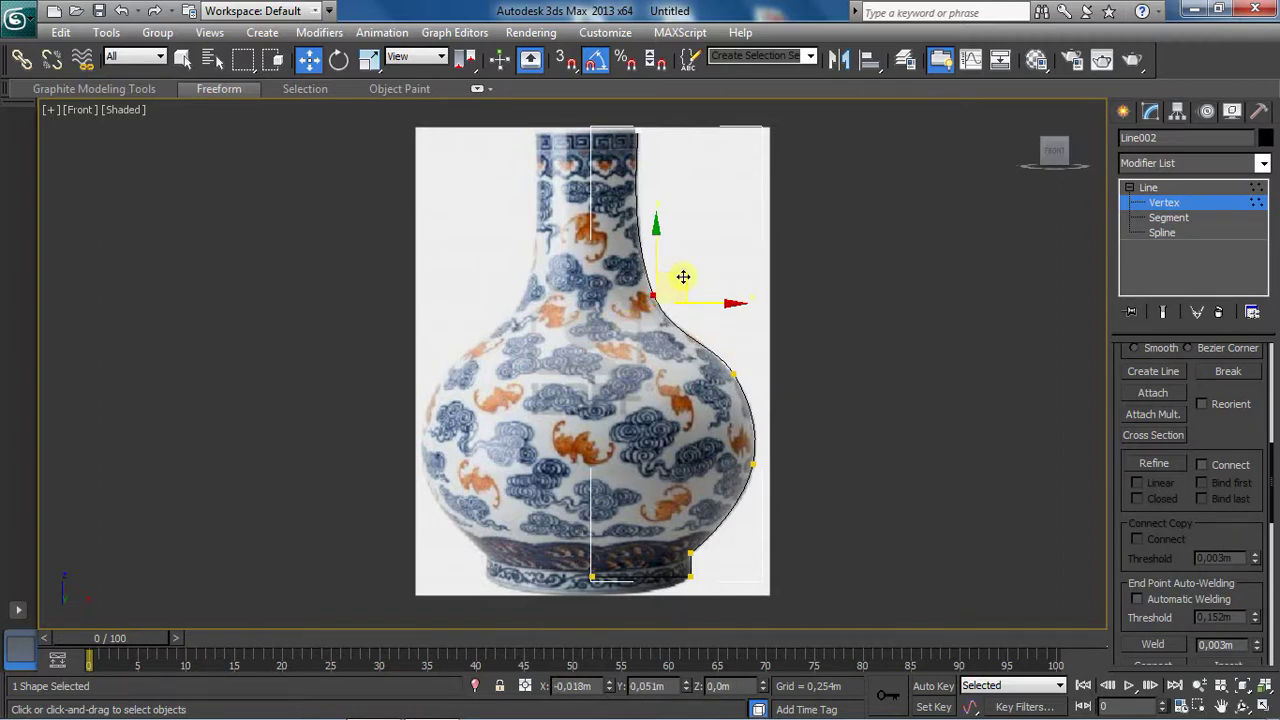
click(733, 373)
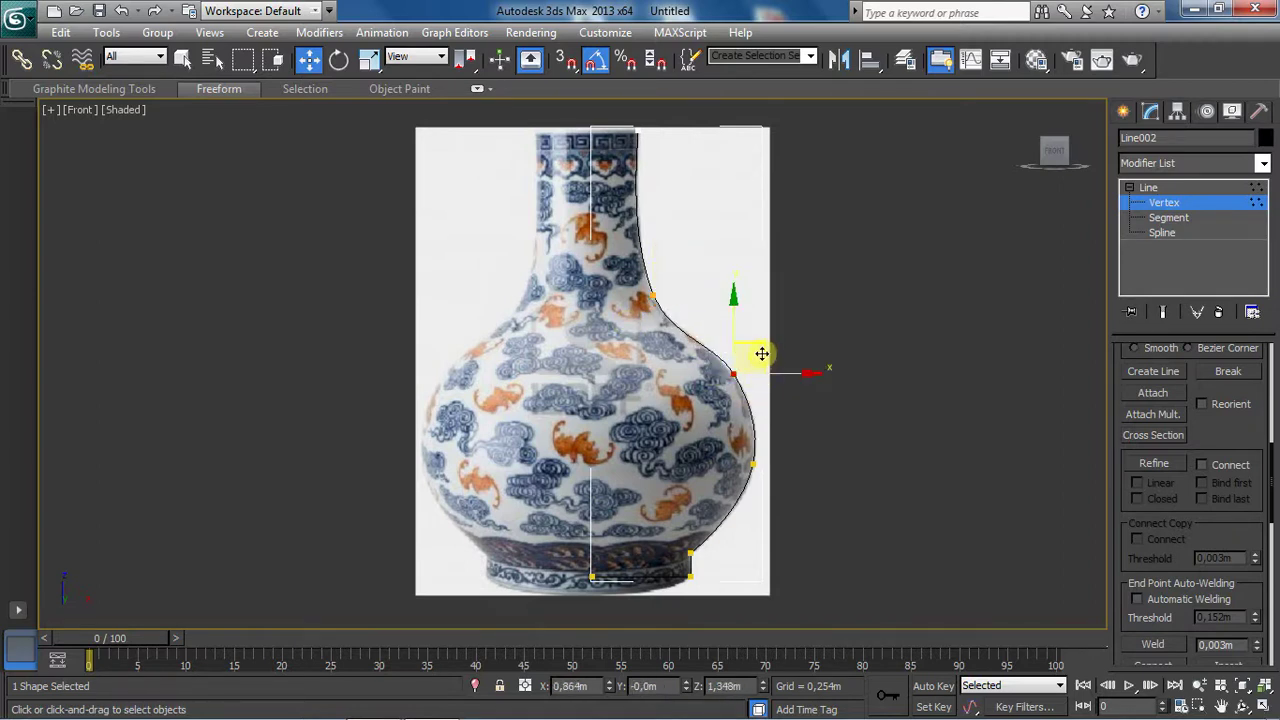
drag(762, 354, 760, 355)
click(752, 462)
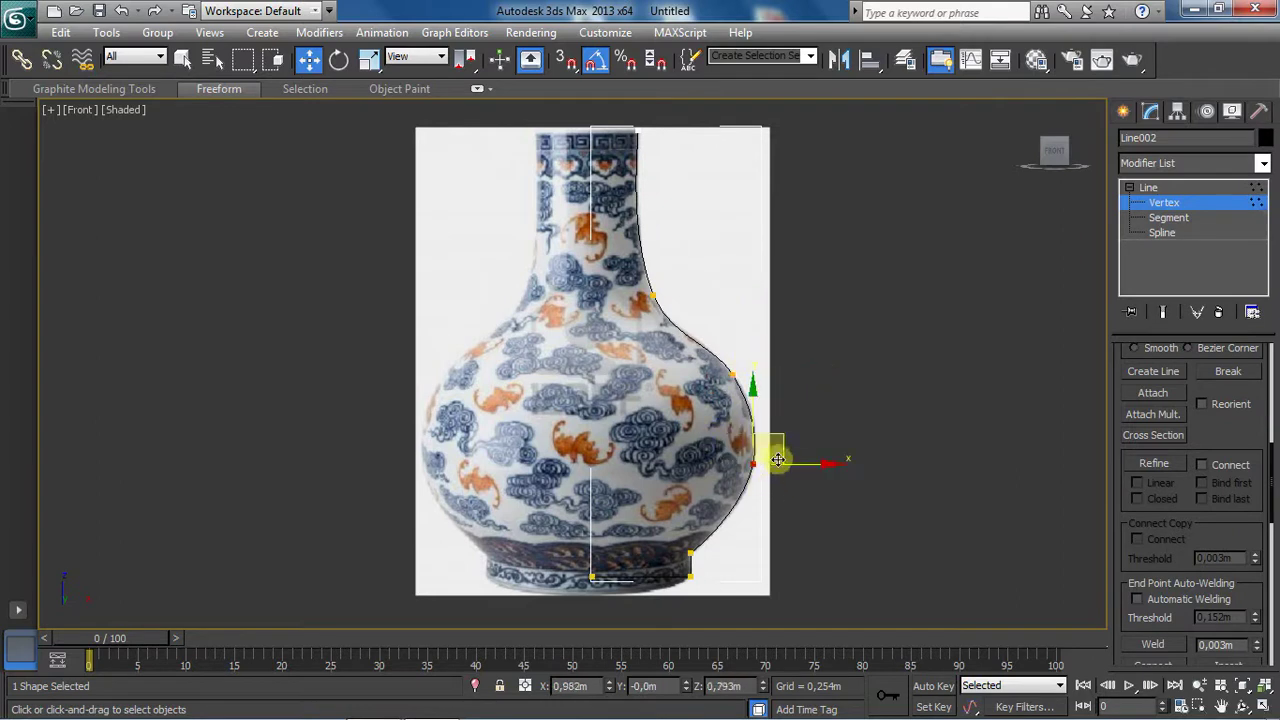
drag(779, 444, 779, 447)
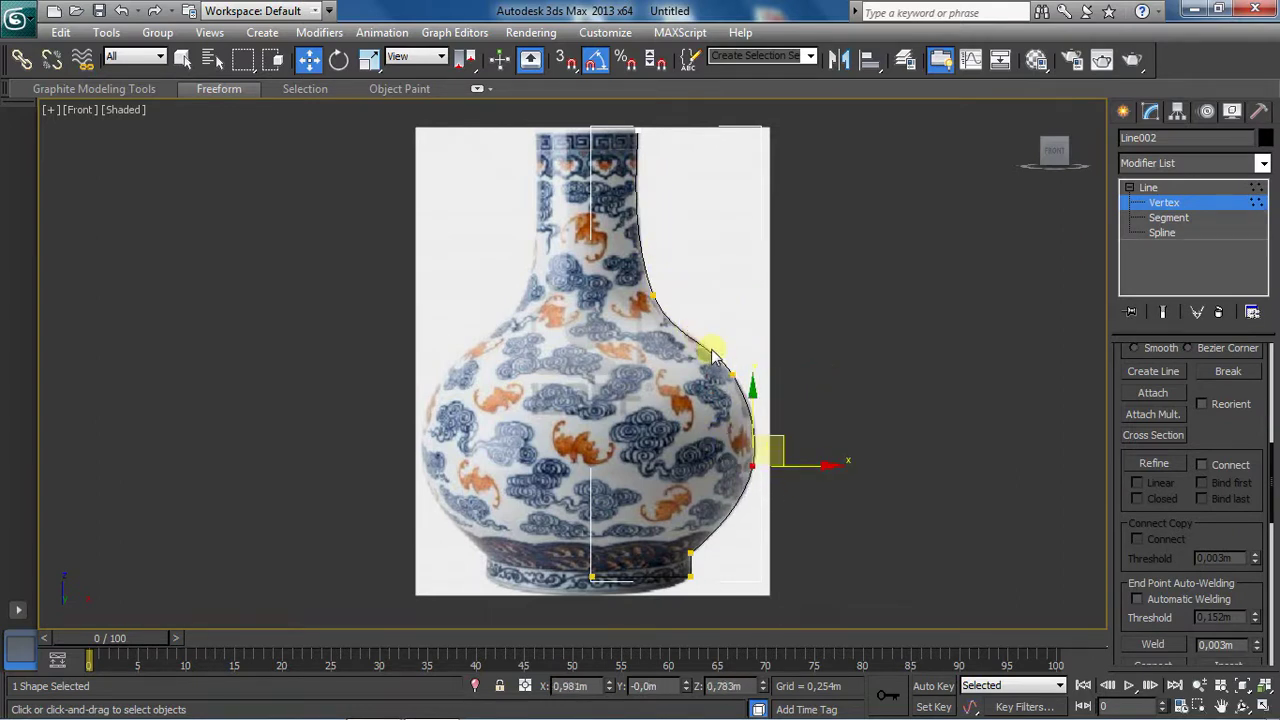
Step: Fine-tune the shoulder and neck vertices again, then leave Vertex mode
click(733, 374)
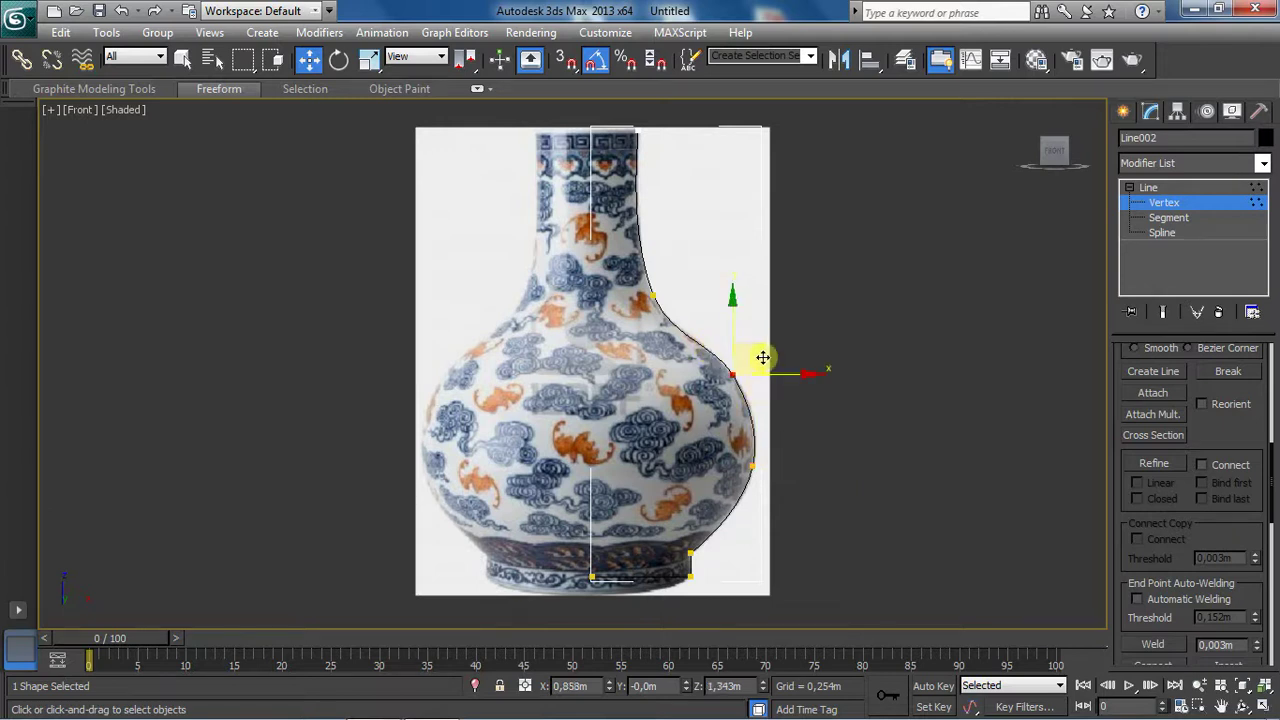
drag(763, 357, 766, 357)
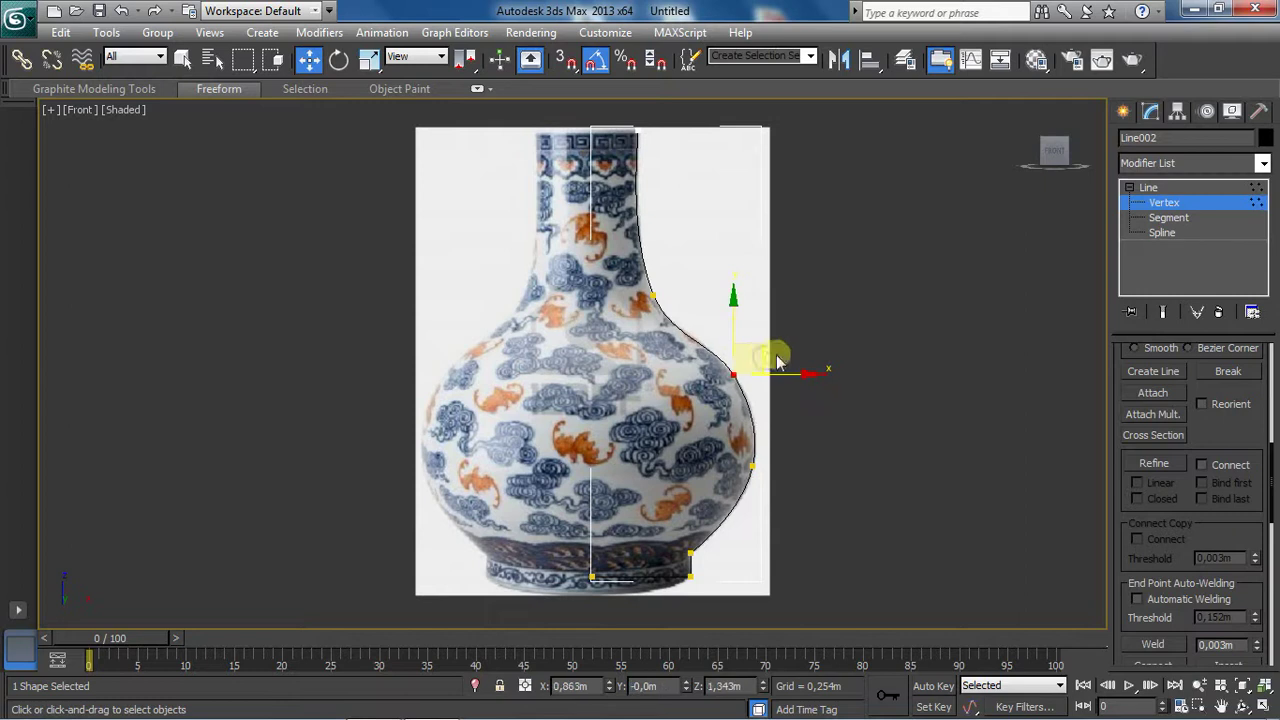
click(652, 296)
drag(684, 272, 682, 269)
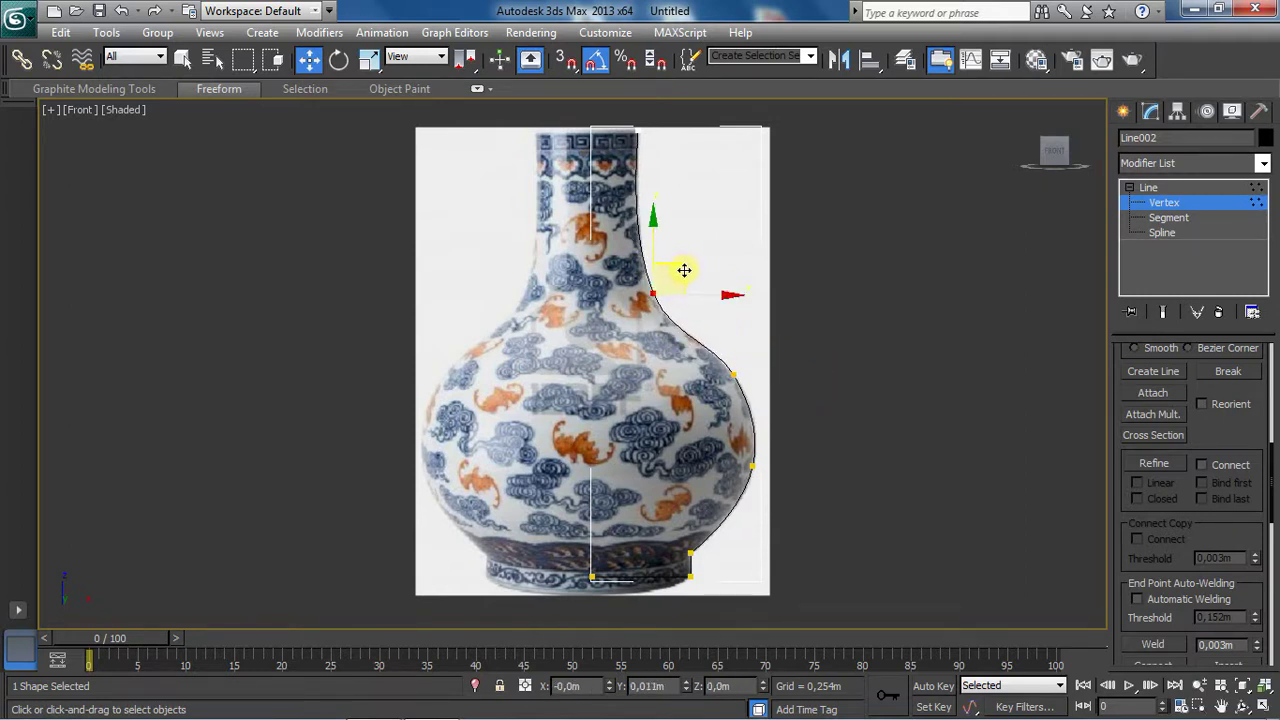
click(733, 373)
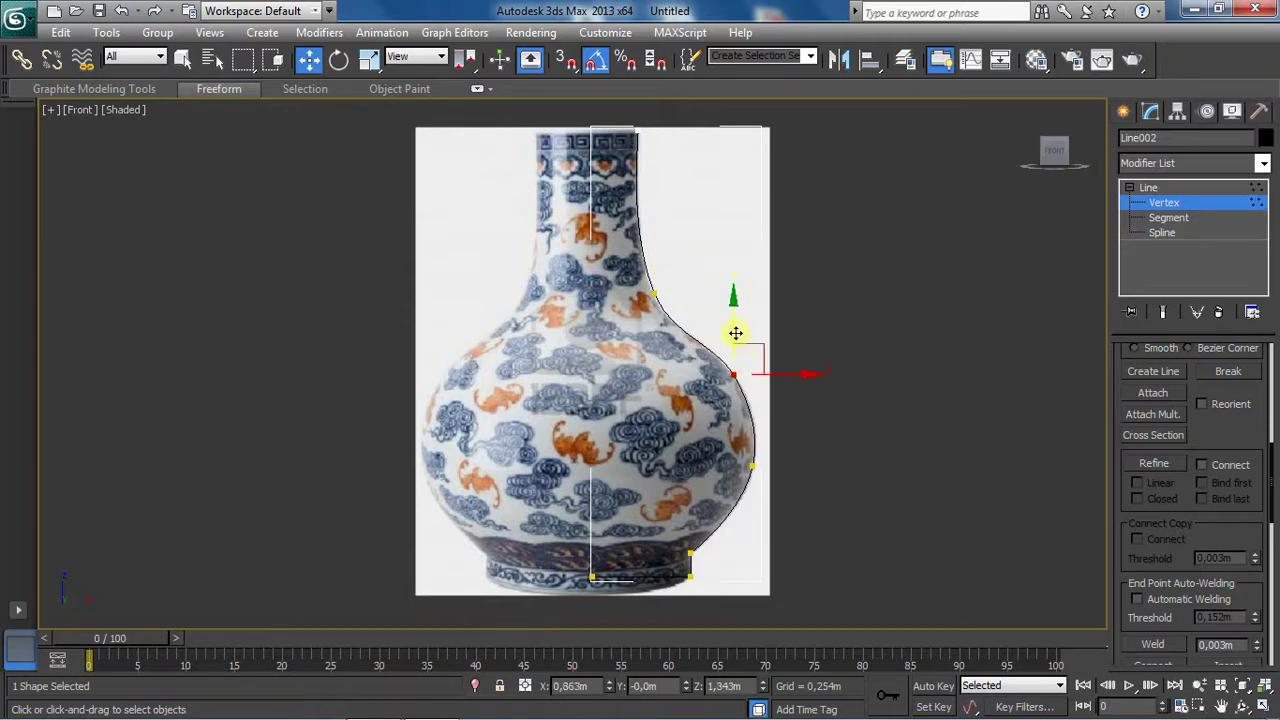
drag(734, 331, 735, 333)
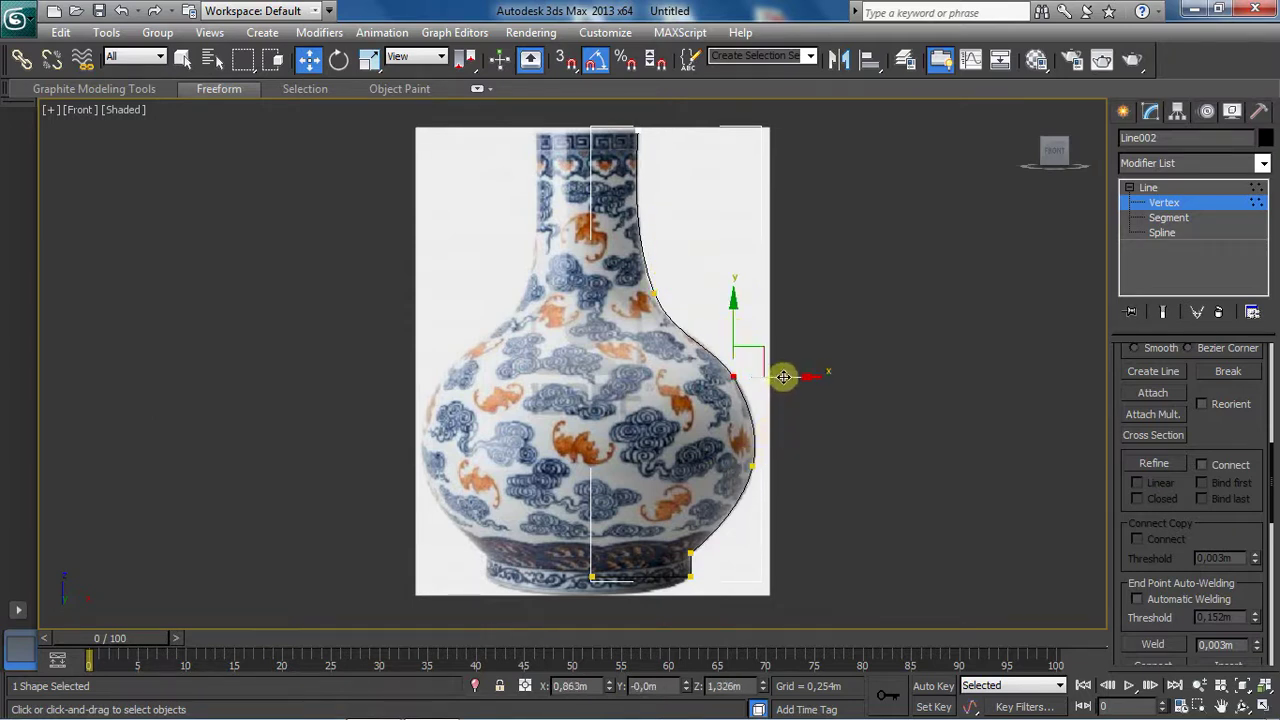
drag(786, 377, 785, 378)
click(653, 293)
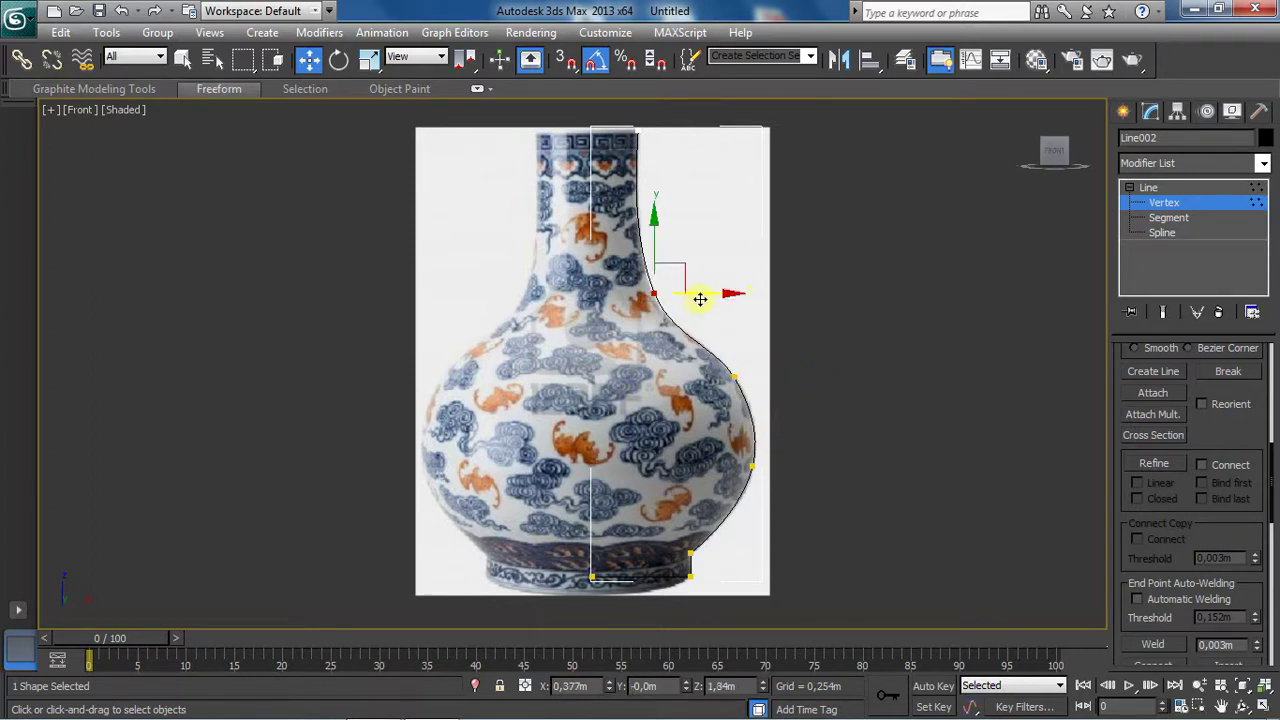
drag(702, 292, 699, 293)
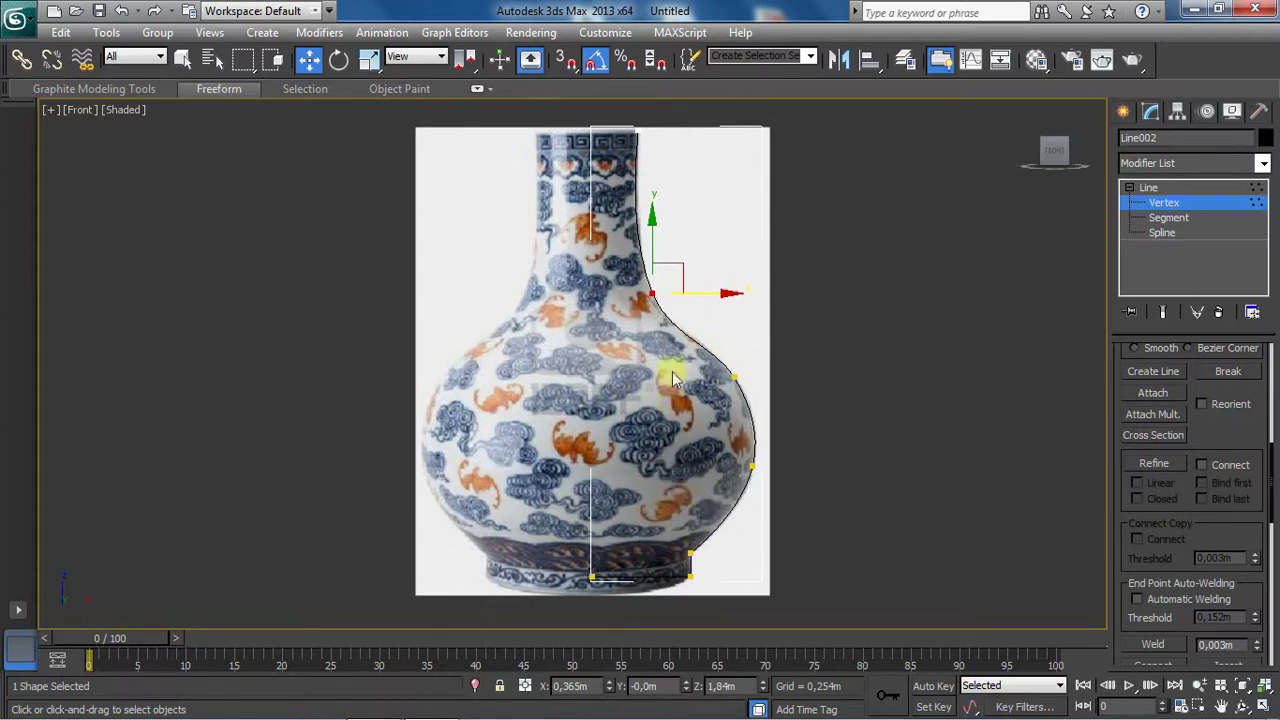
click(1164, 202)
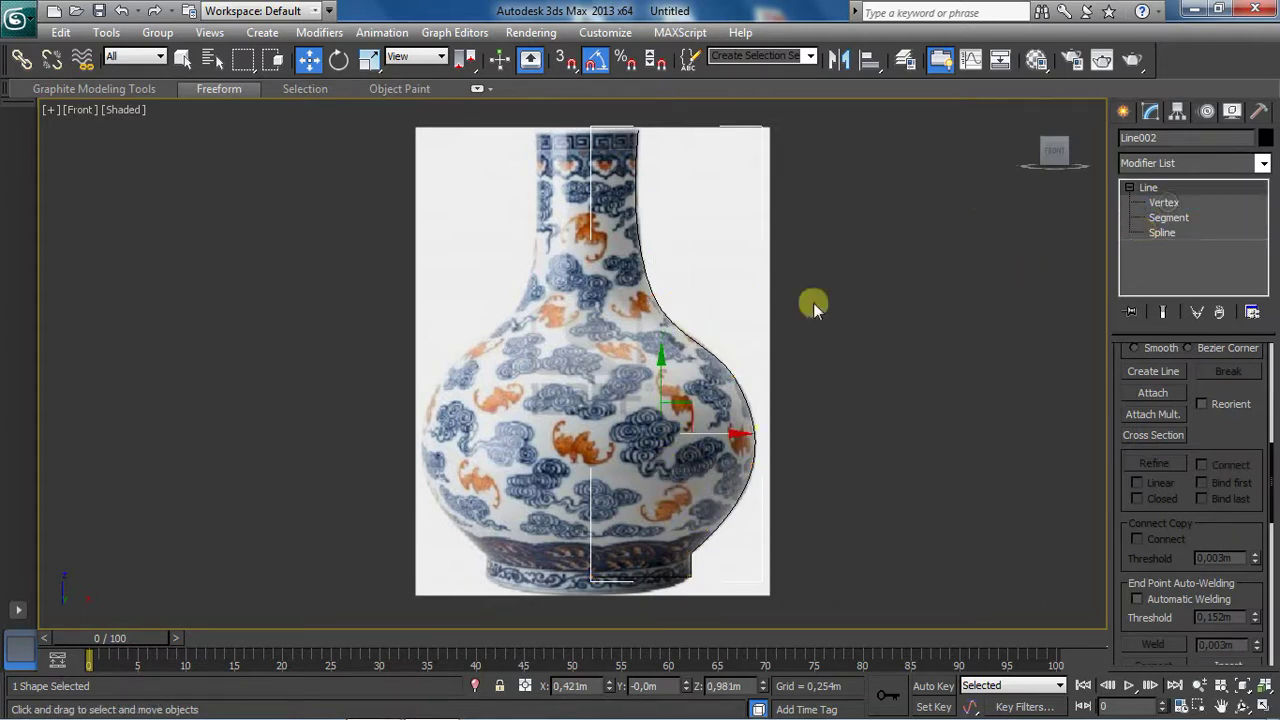
Step: Move Line002 right of the reference image and unhide all hidden objects
drag(729, 434, 1006, 450)
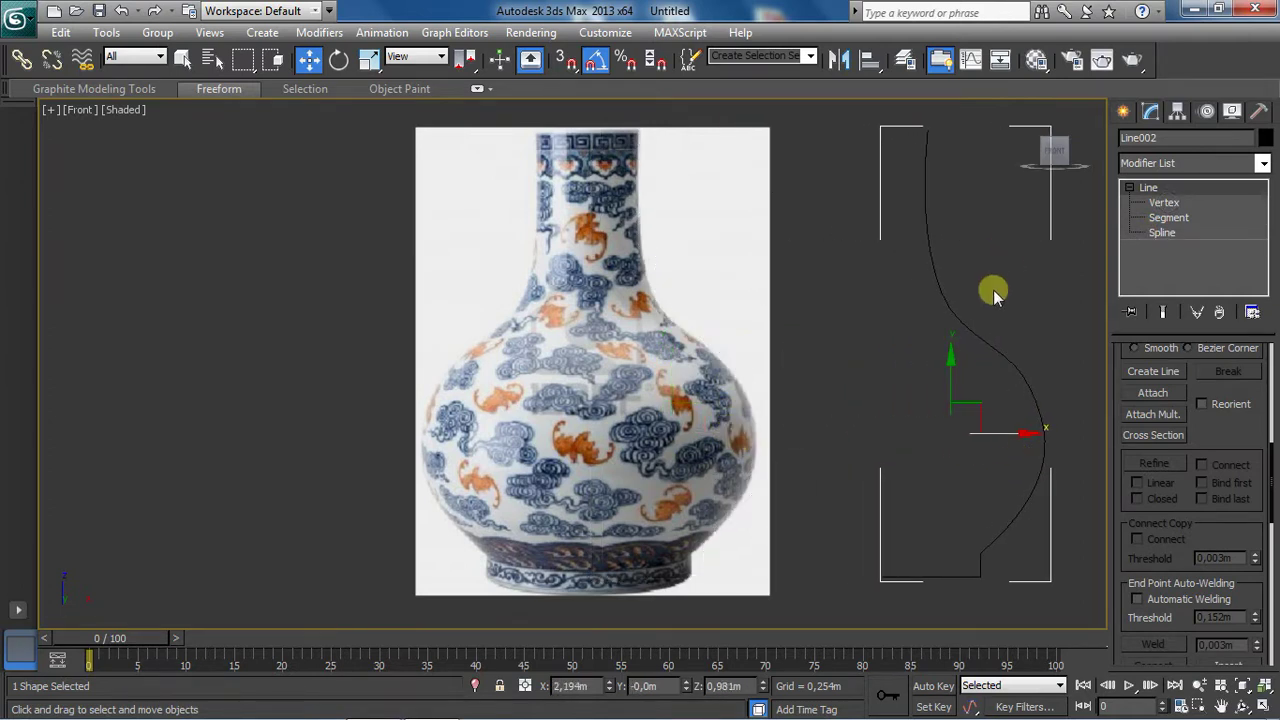
click(1233, 111)
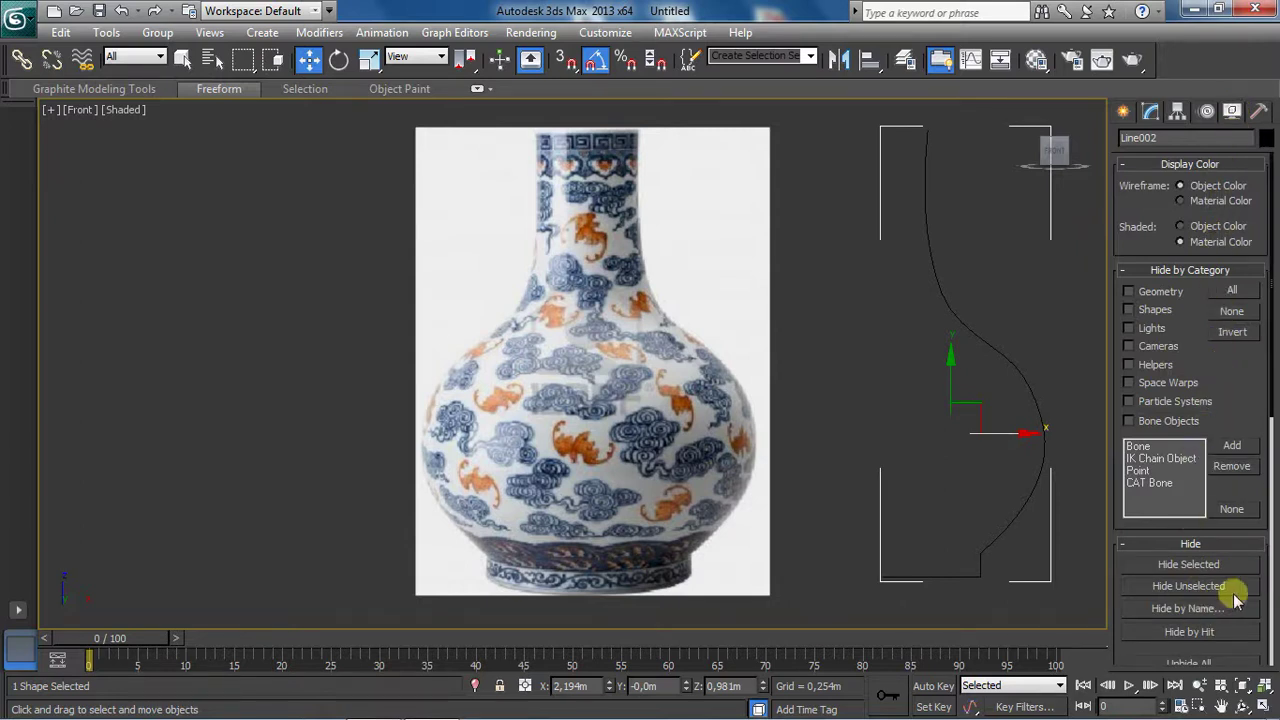
scroll(1268, 590, down, 3)
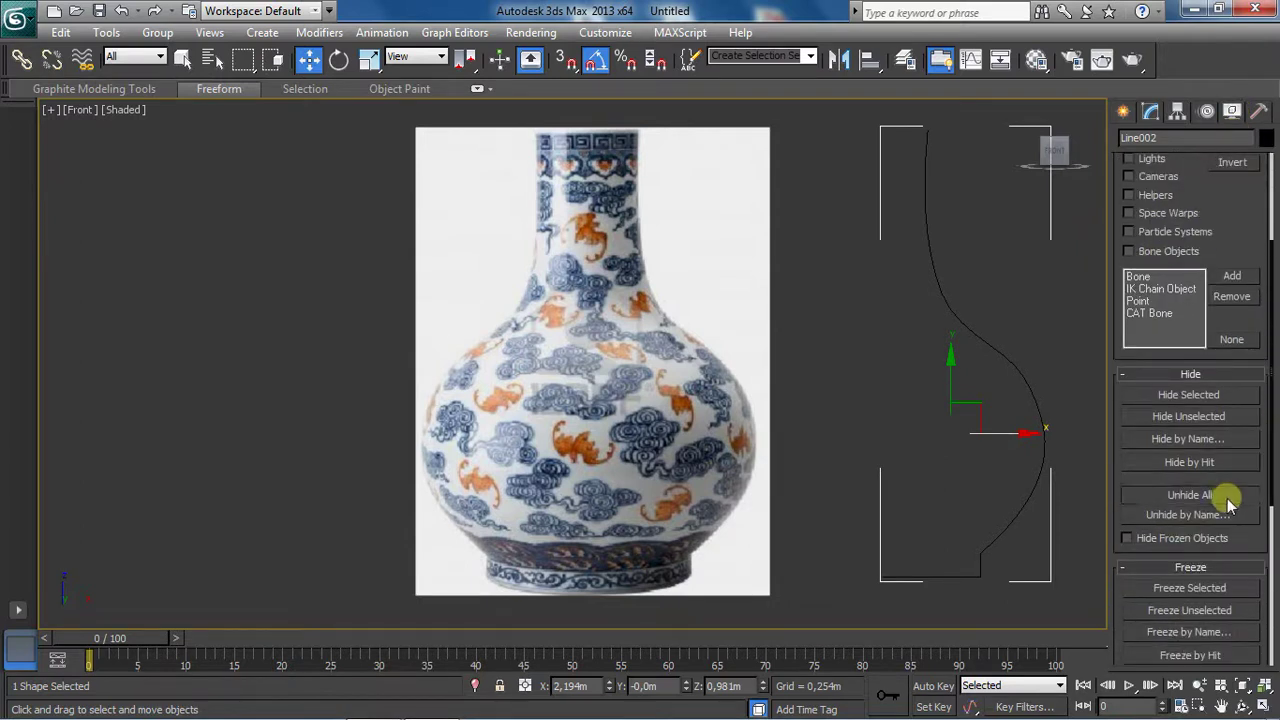
click(1189, 494)
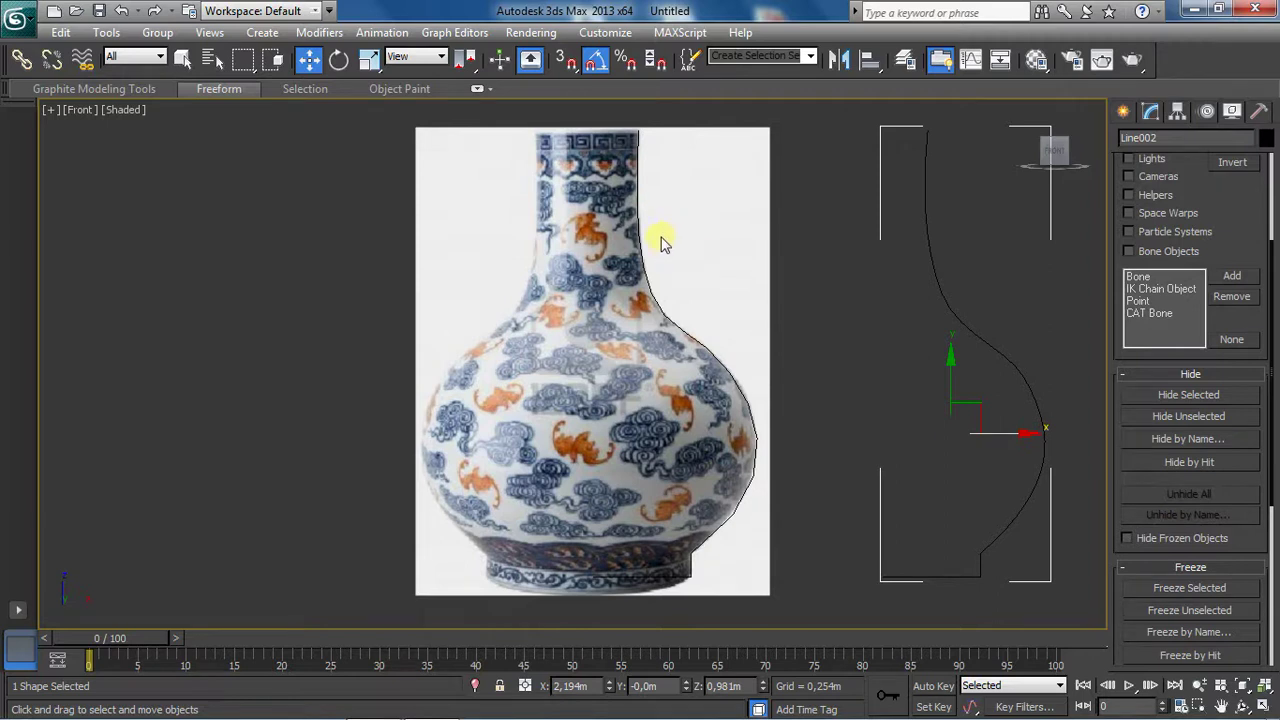
Step: Select the Line001 vase-edge outline for editing in the Modify panel
click(640, 268)
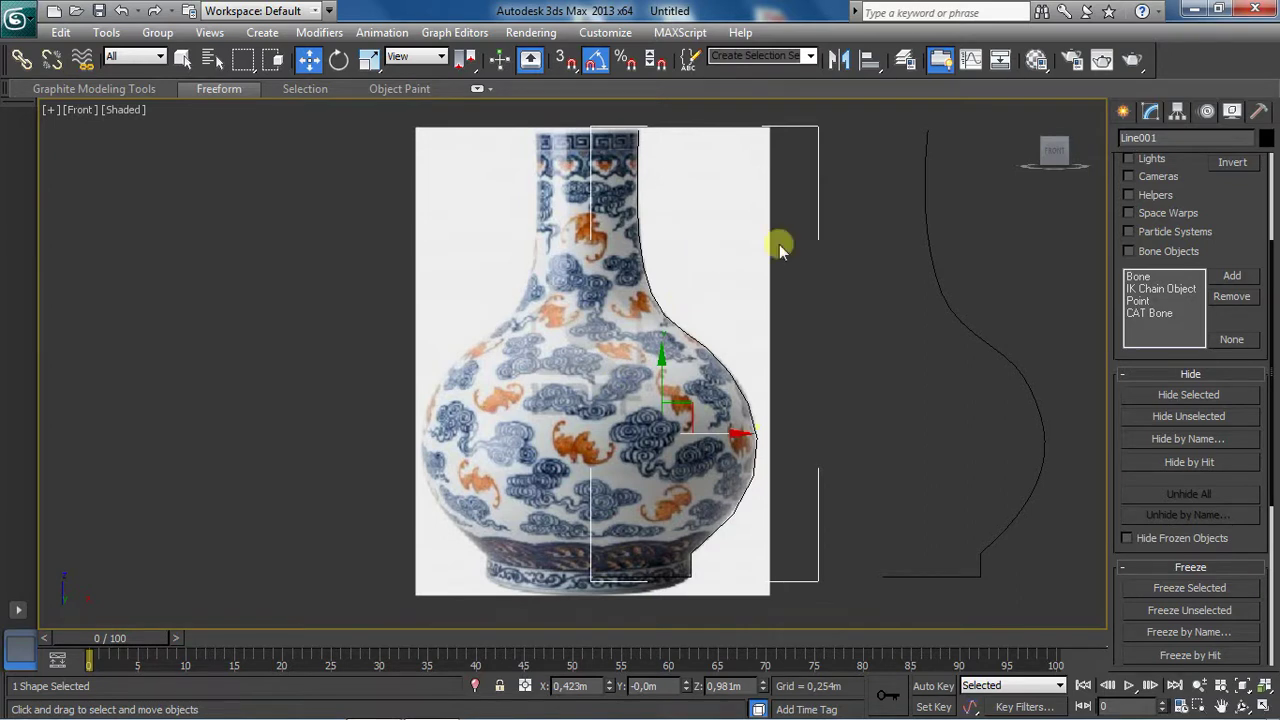
drag(959, 225, 906, 282)
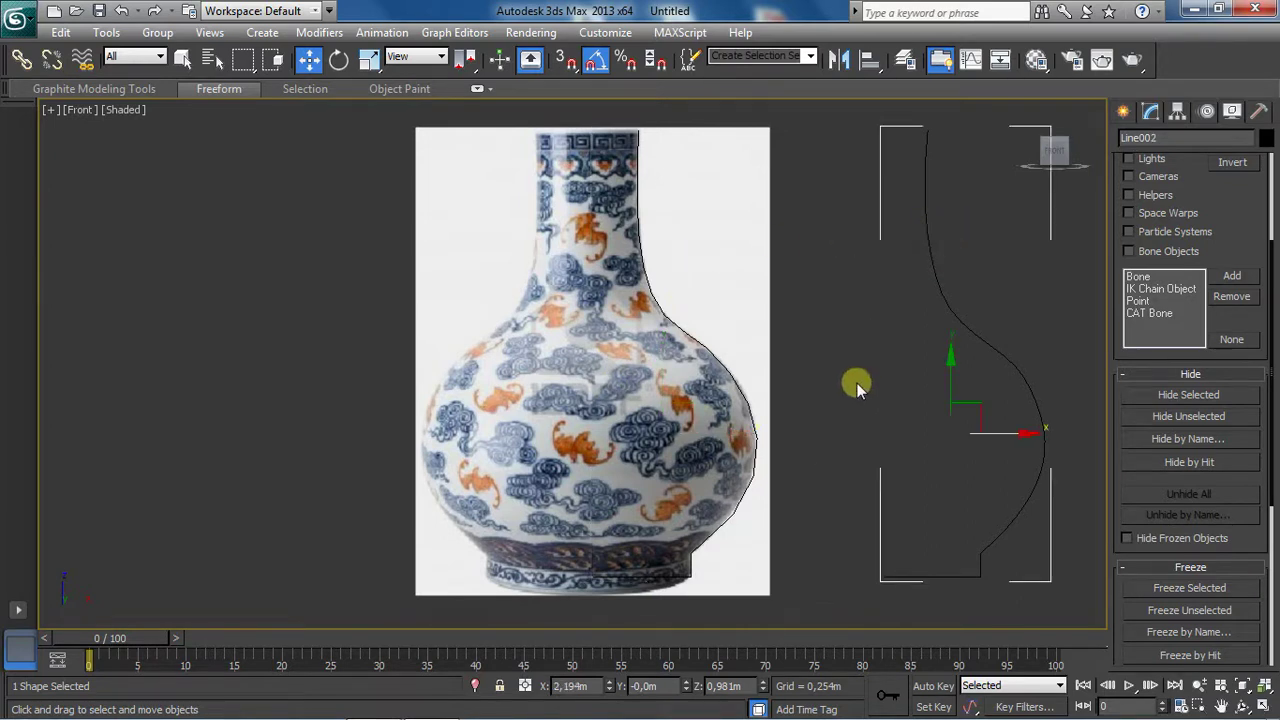
click(1150, 110)
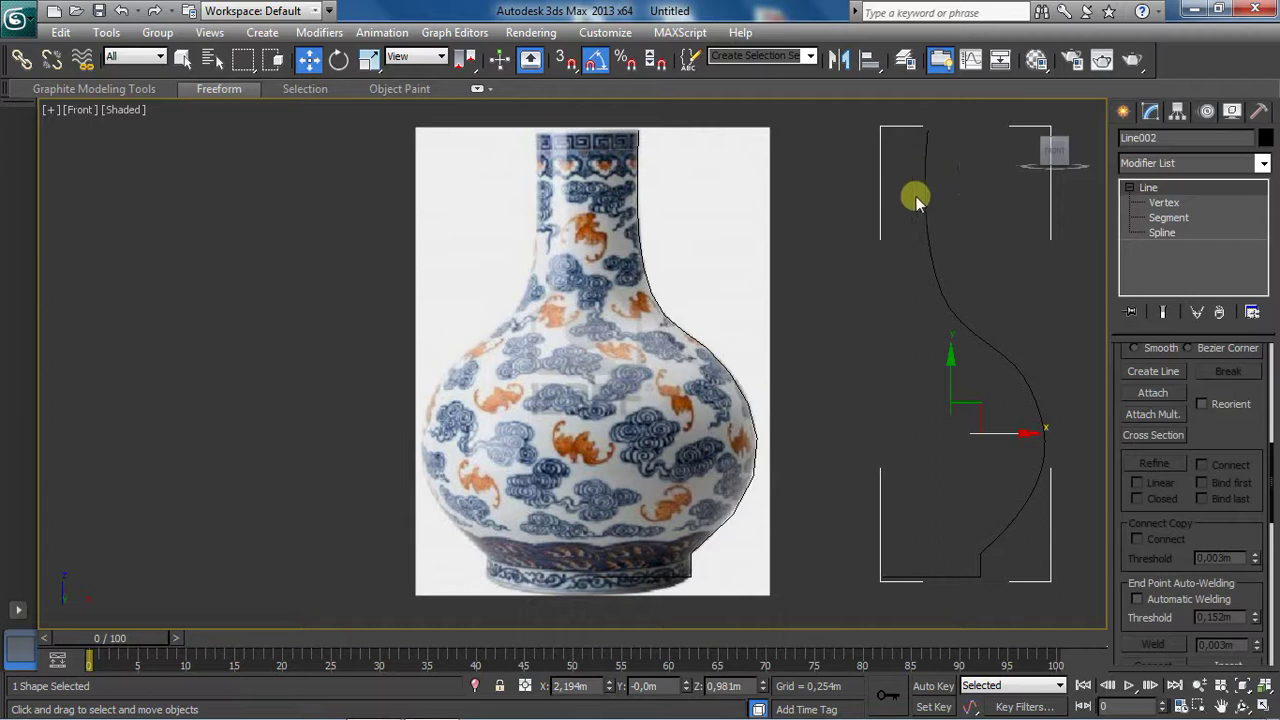
drag(632, 222, 602, 287)
drag(956, 247, 799, 432)
click(650, 395)
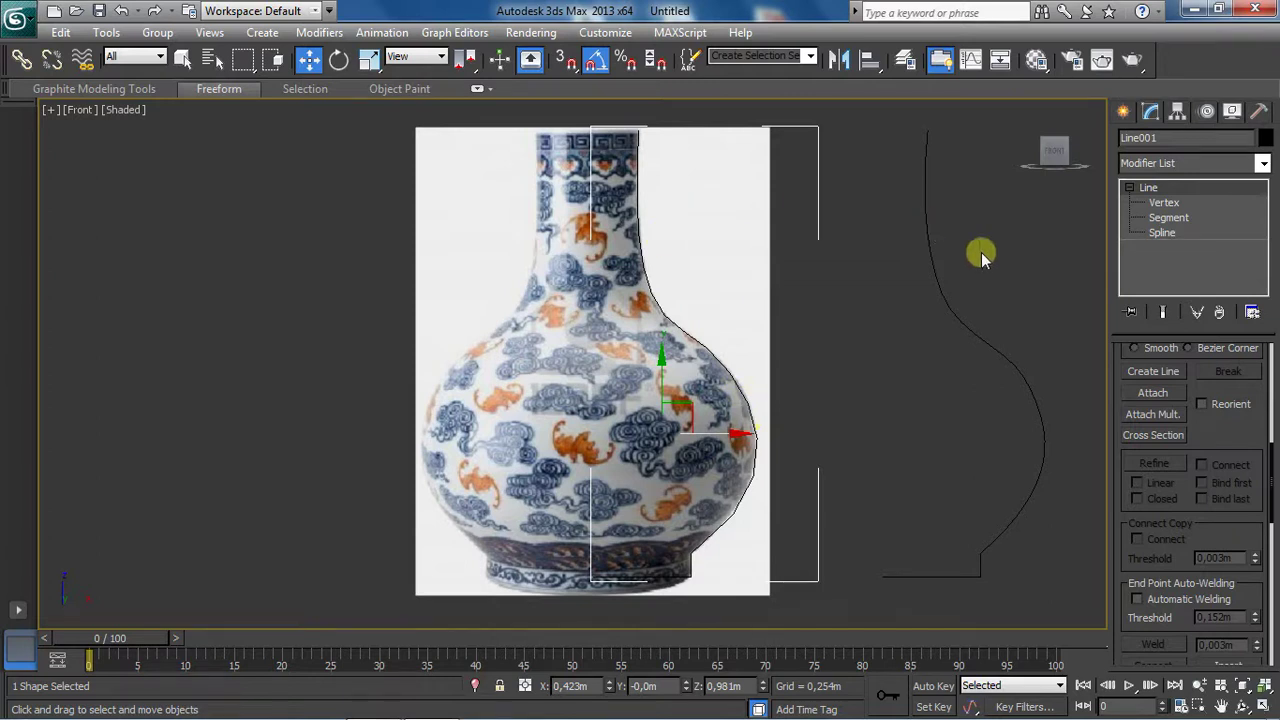
Step: Set Line001's interpolation Steps to 6 and check Adaptive
scroll(1200, 414, up, 5)
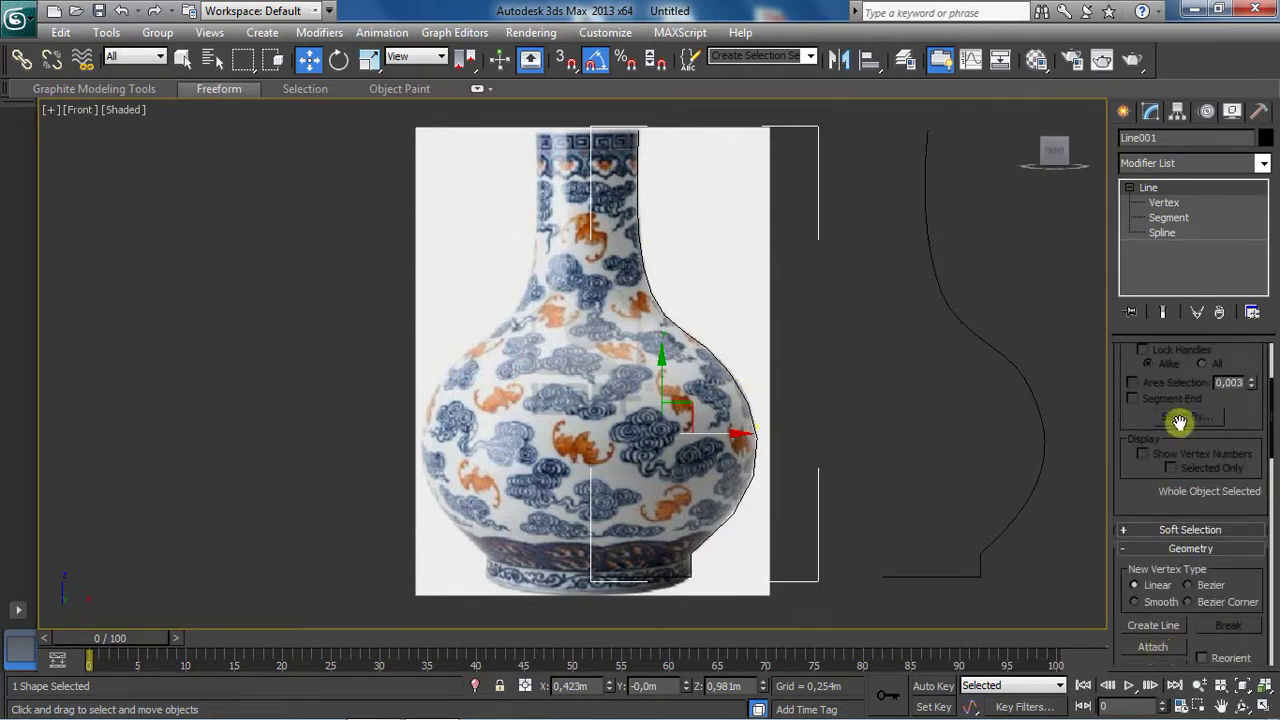
drag(1180, 422, 1157, 566)
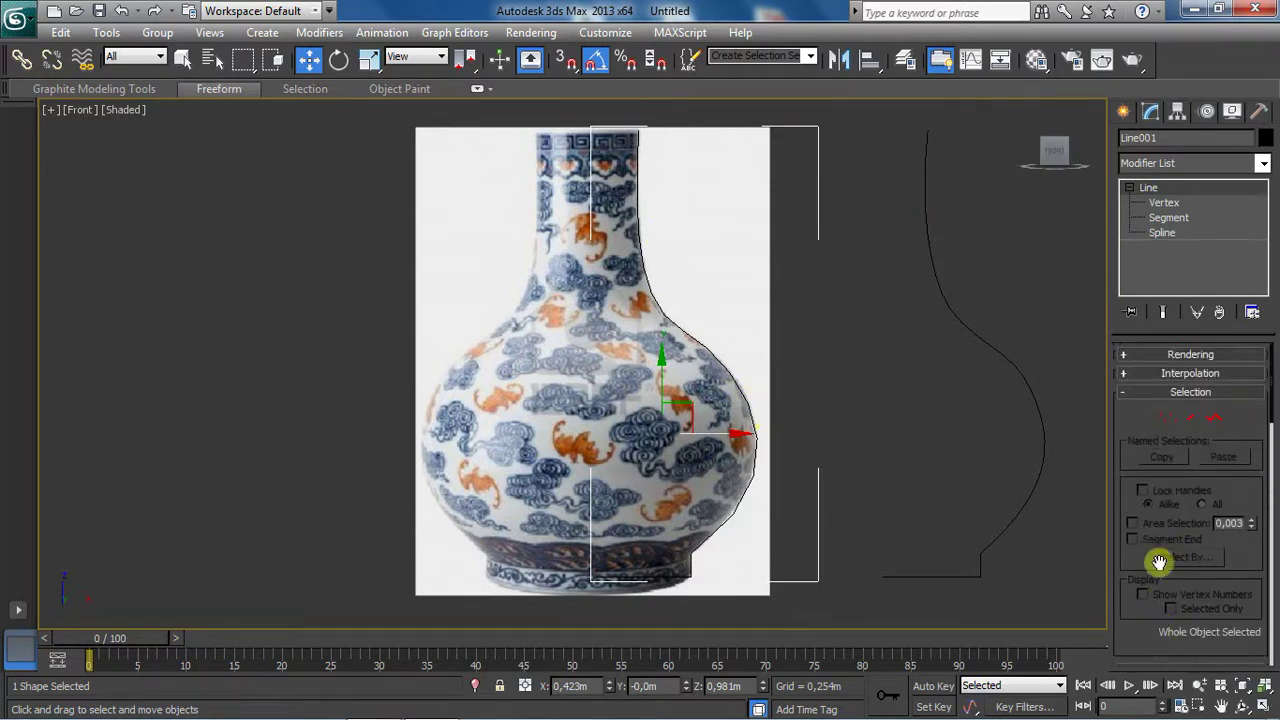
click(1196, 375)
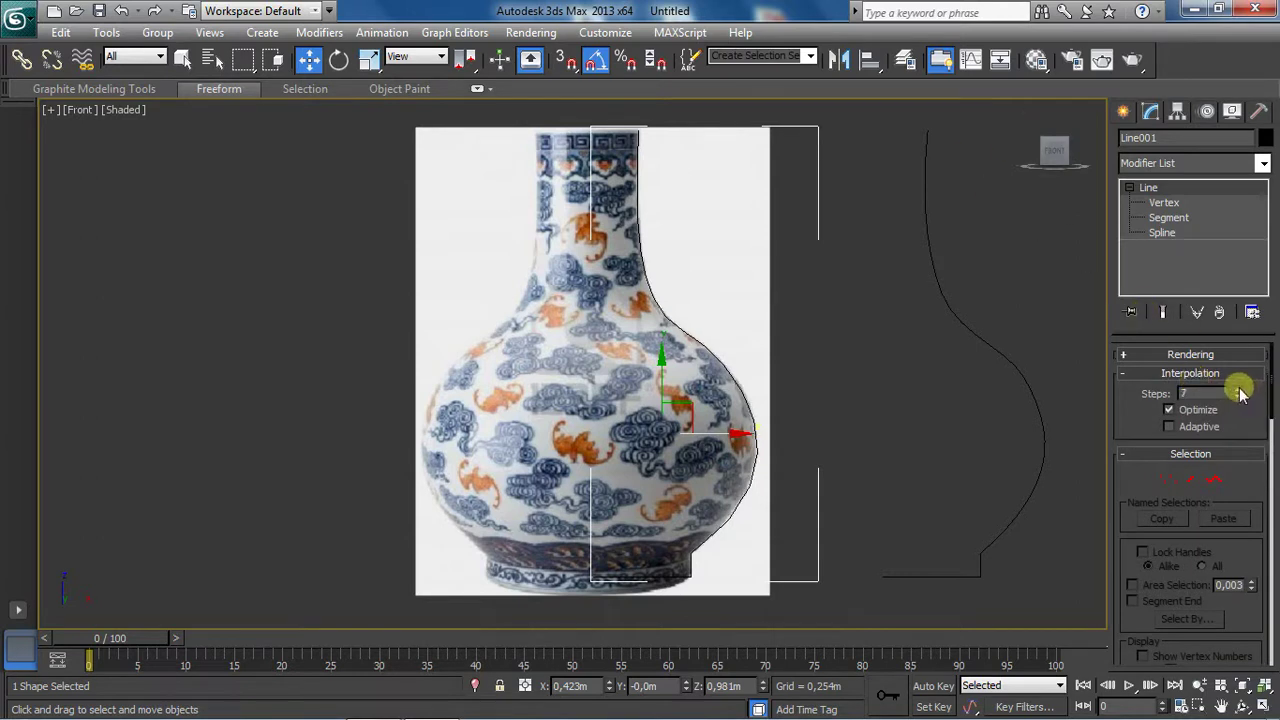
drag(1240, 392, 1241, 394)
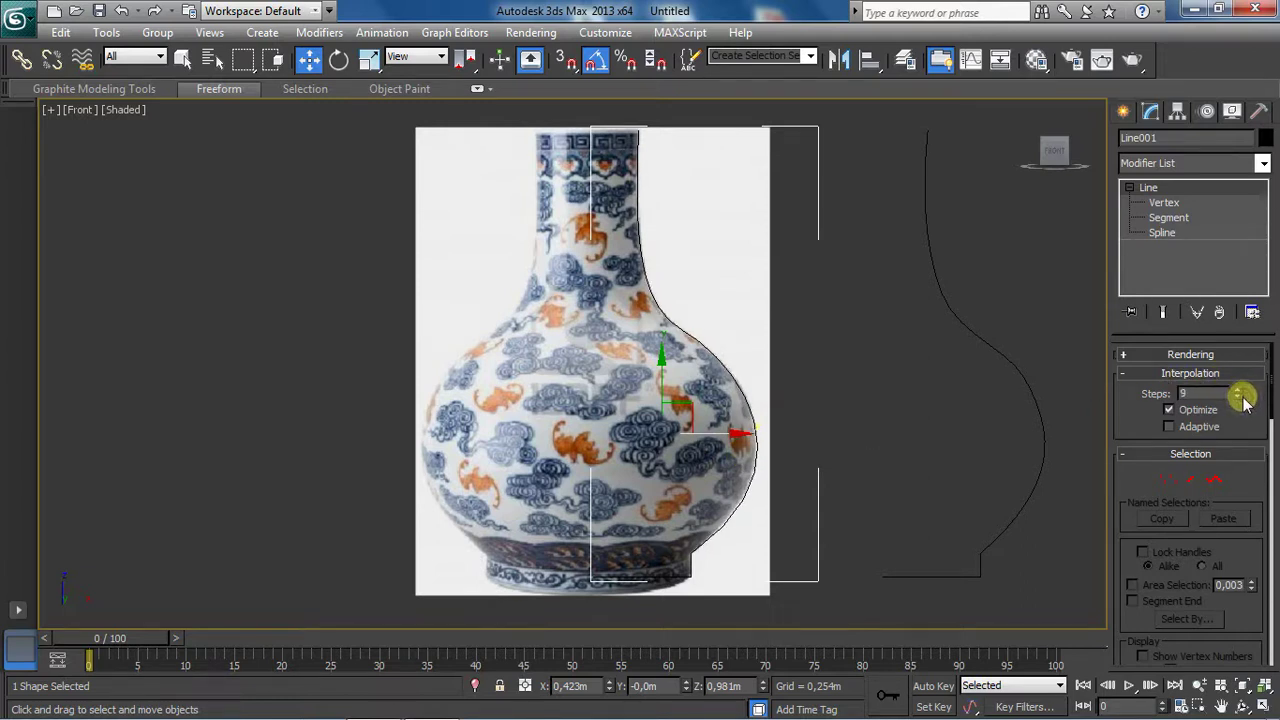
click(1240, 398)
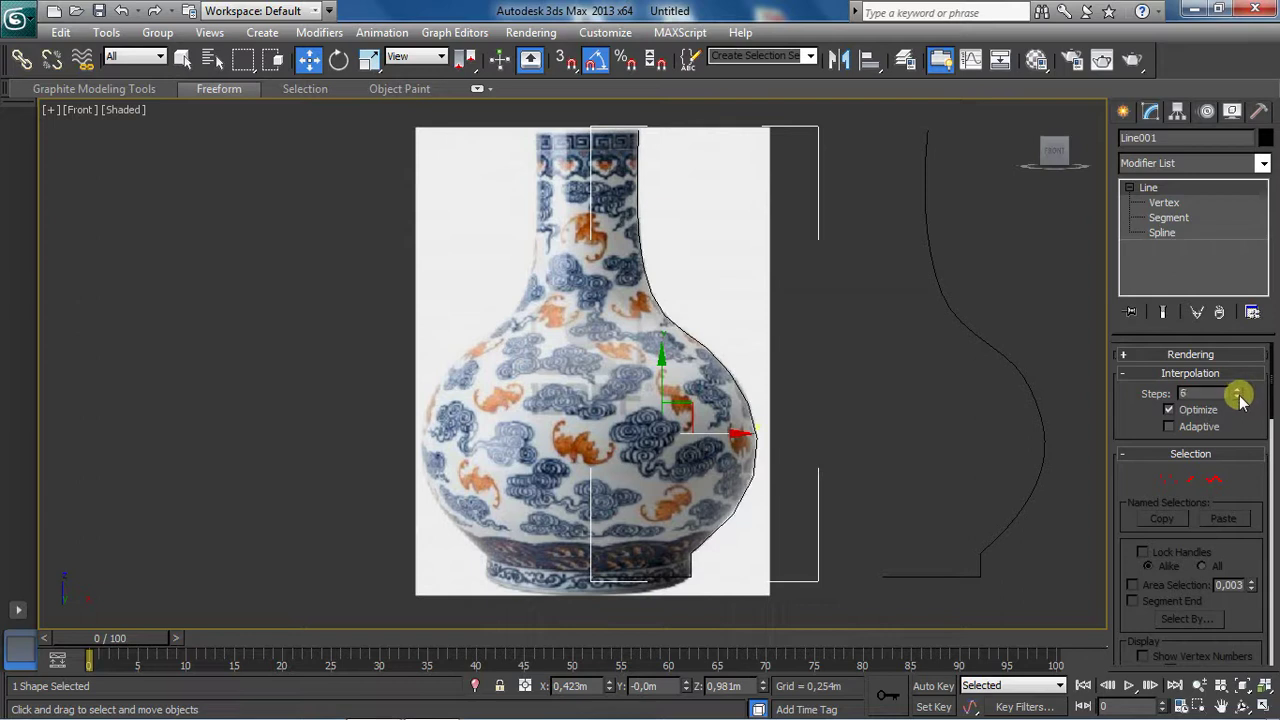
click(1240, 398)
click(1240, 398)
right_click(1240, 398)
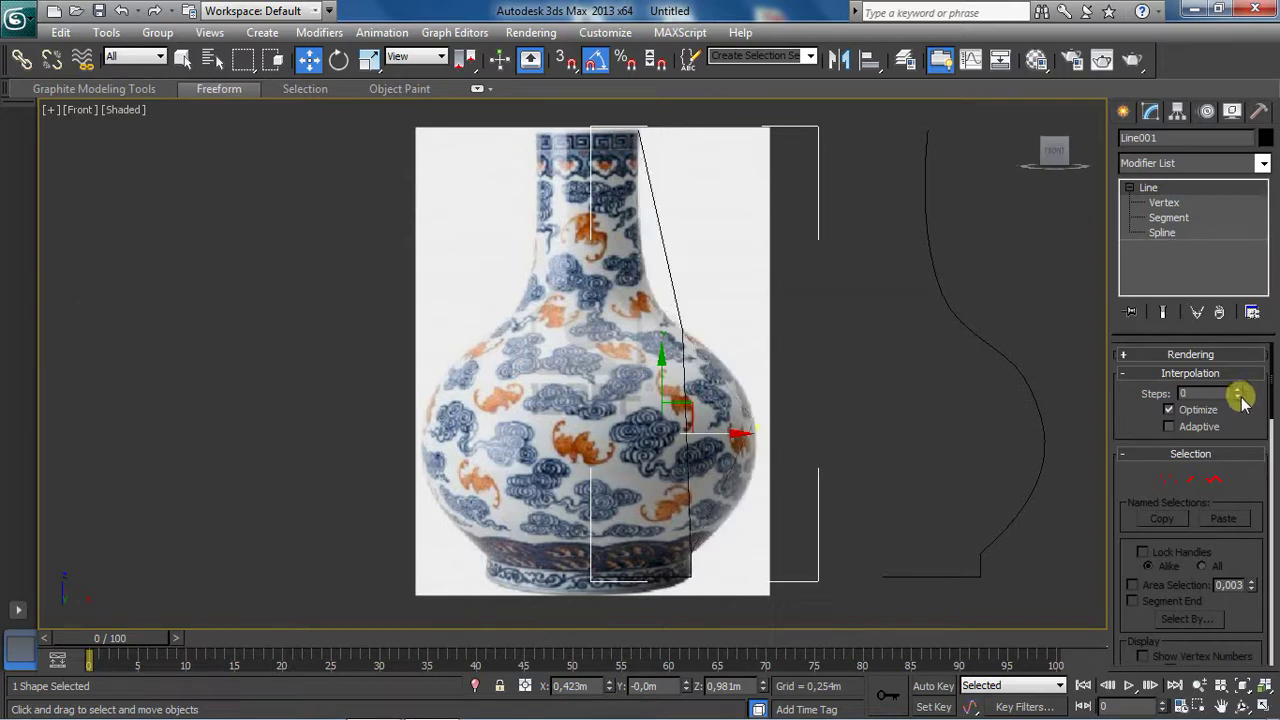
click(1241, 391)
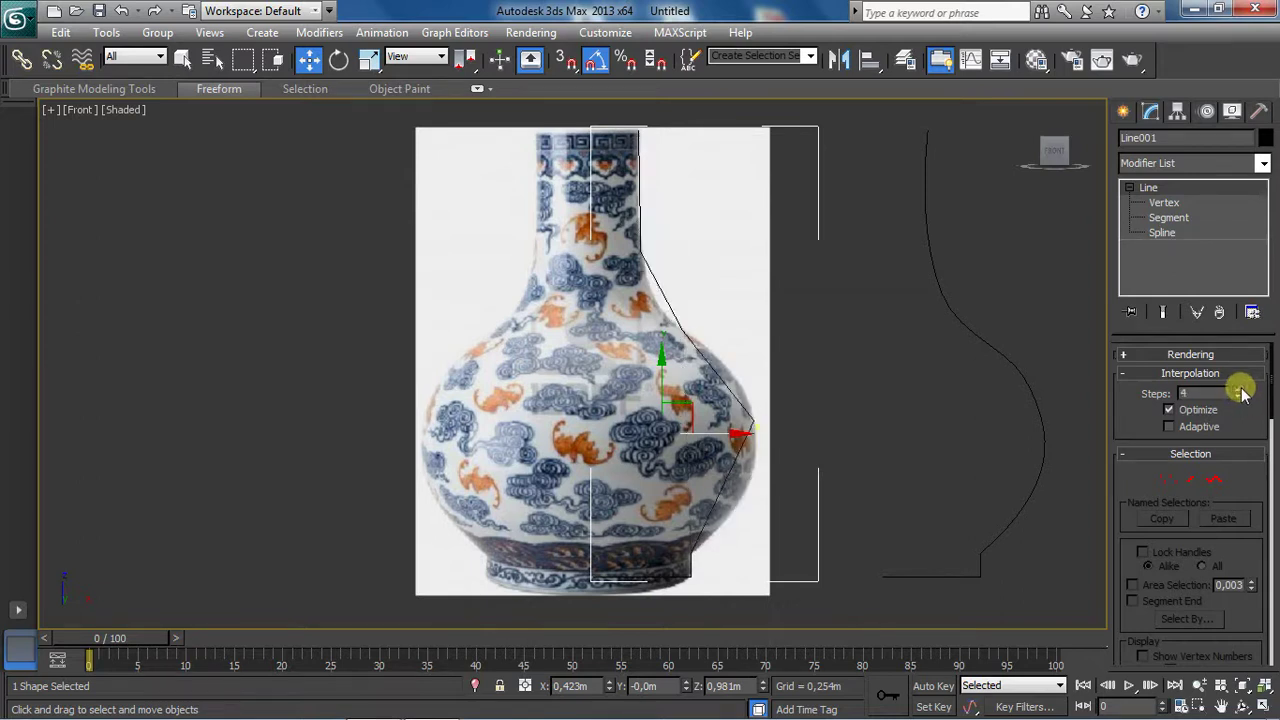
click(1240, 390)
click(1240, 390)
click(1238, 391)
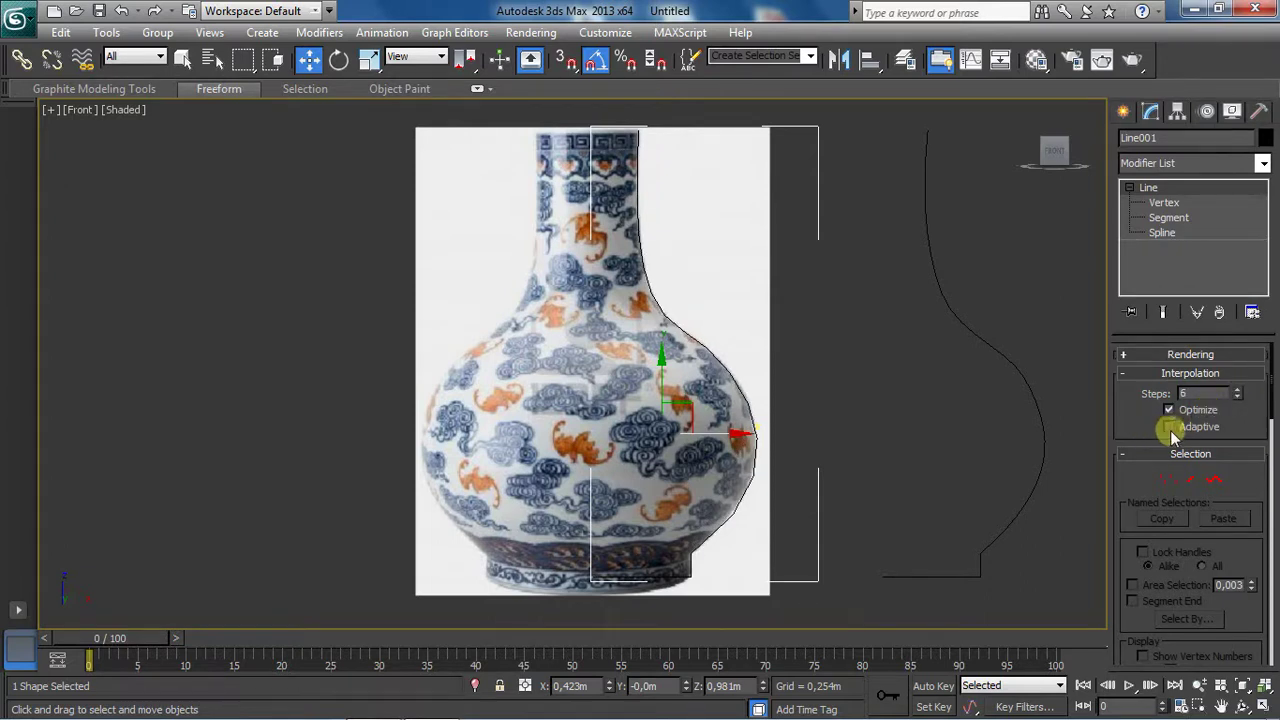
click(1169, 426)
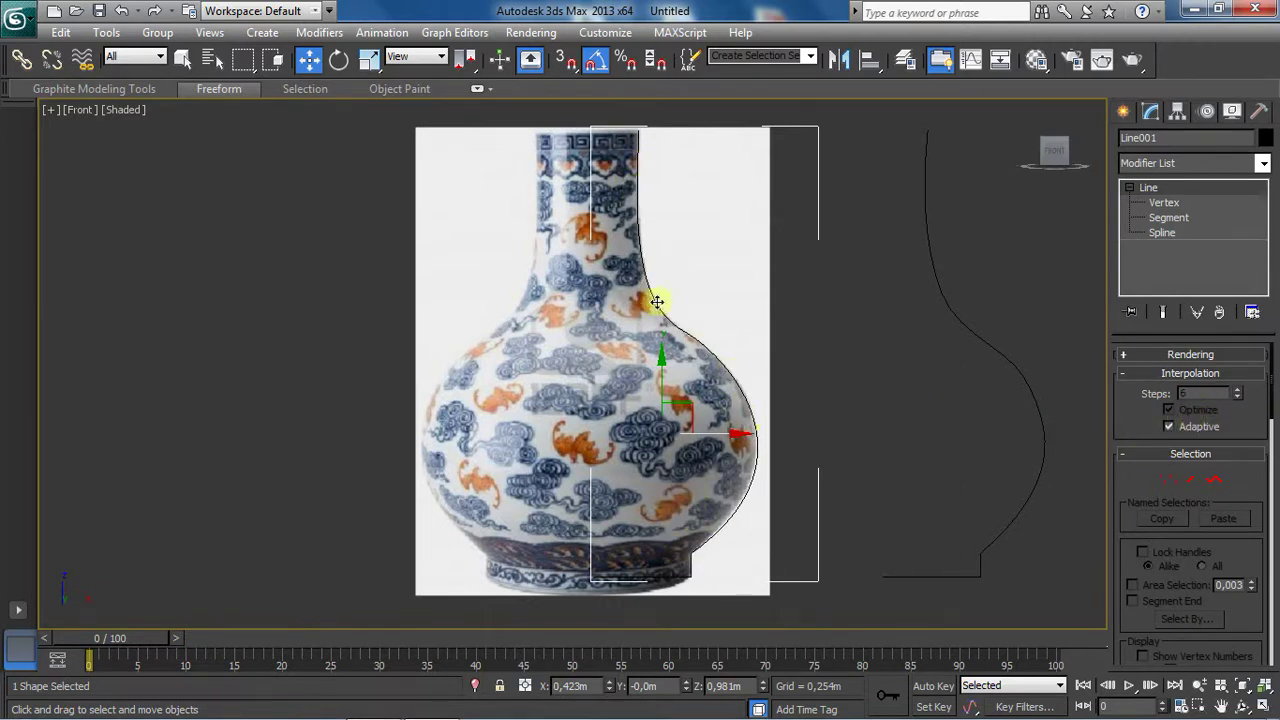
click(1197, 685)
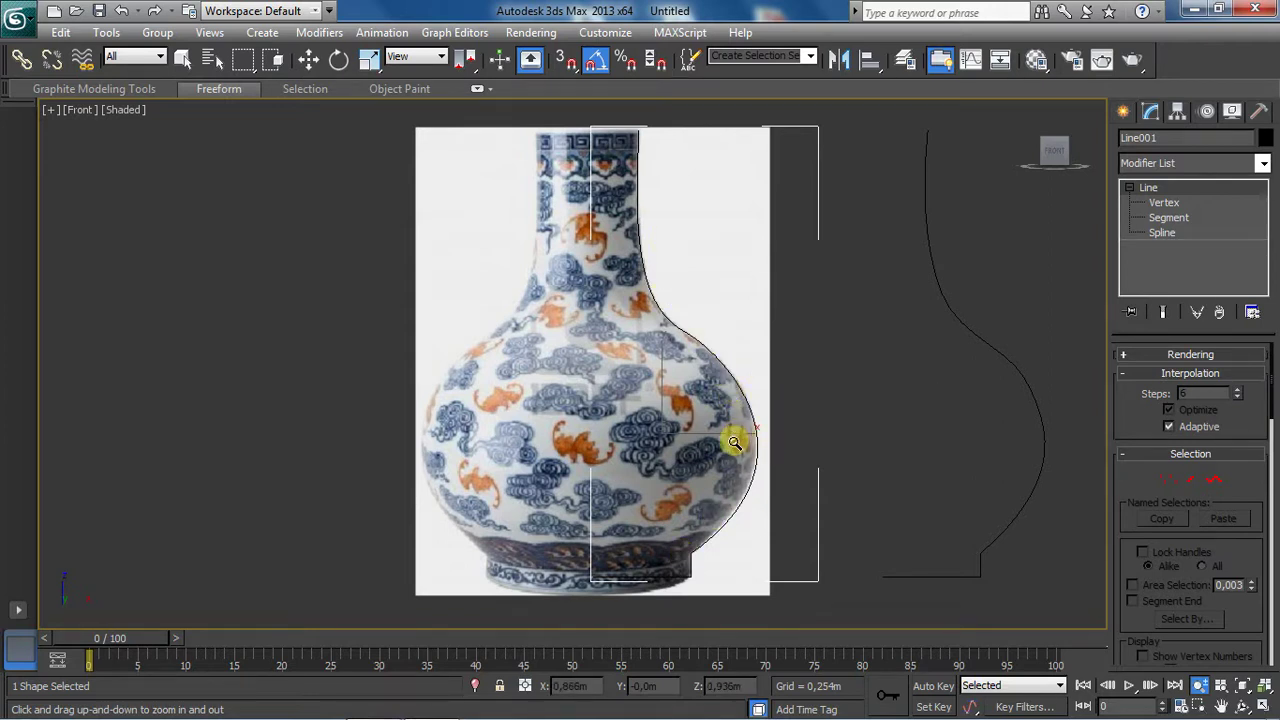
Step: Zoom in on the vase's right shoulder, then zoom out and pan the Front view left
drag(734, 442, 820, 323)
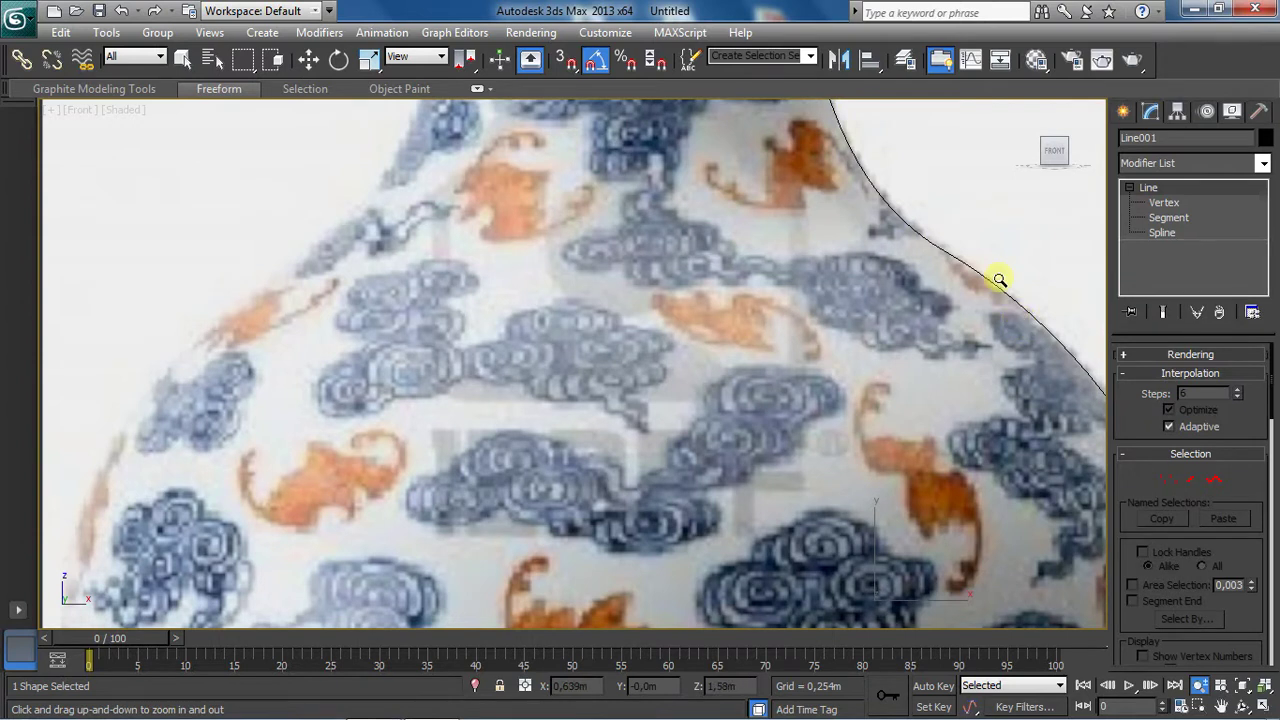
mouse_move(886, 286)
mouse_down()
mouse_move(823, 329)
mouse_move(843, 305)
mouse_up()
click(1221, 706)
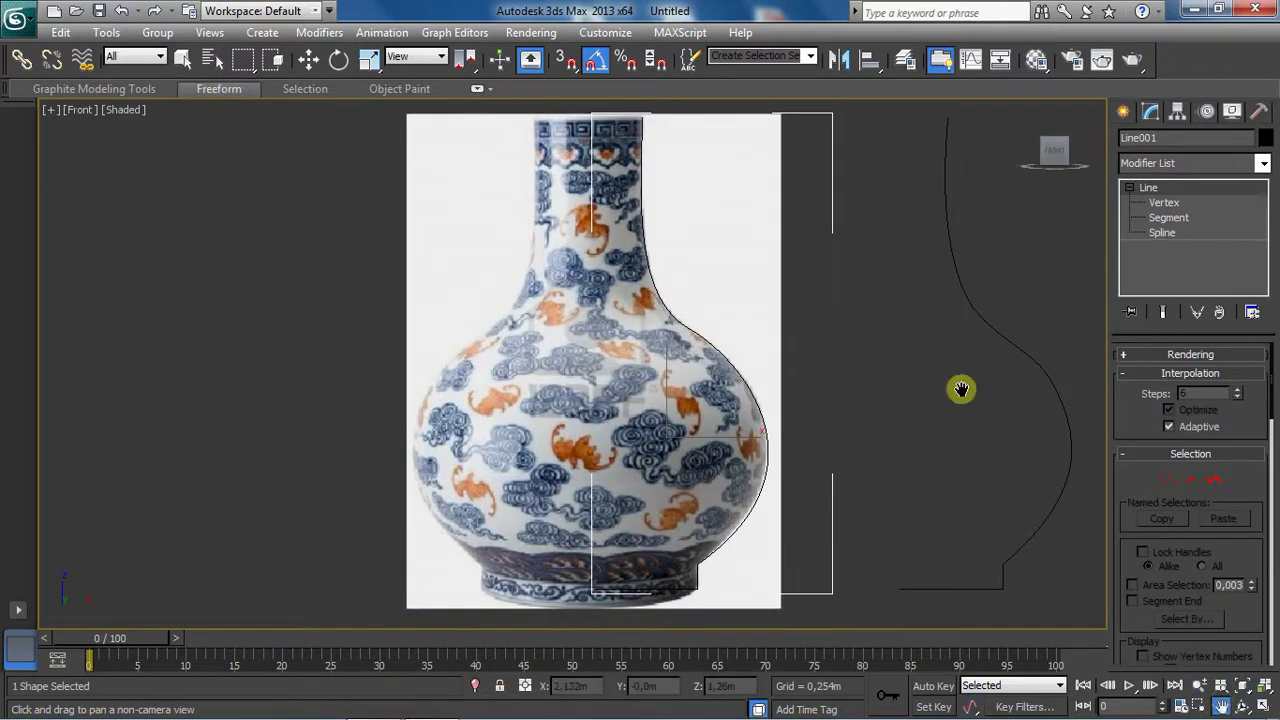
drag(963, 391, 880, 366)
Step: Select the Line001 outline with the Move tool and restore the four-viewport layout
key(w)
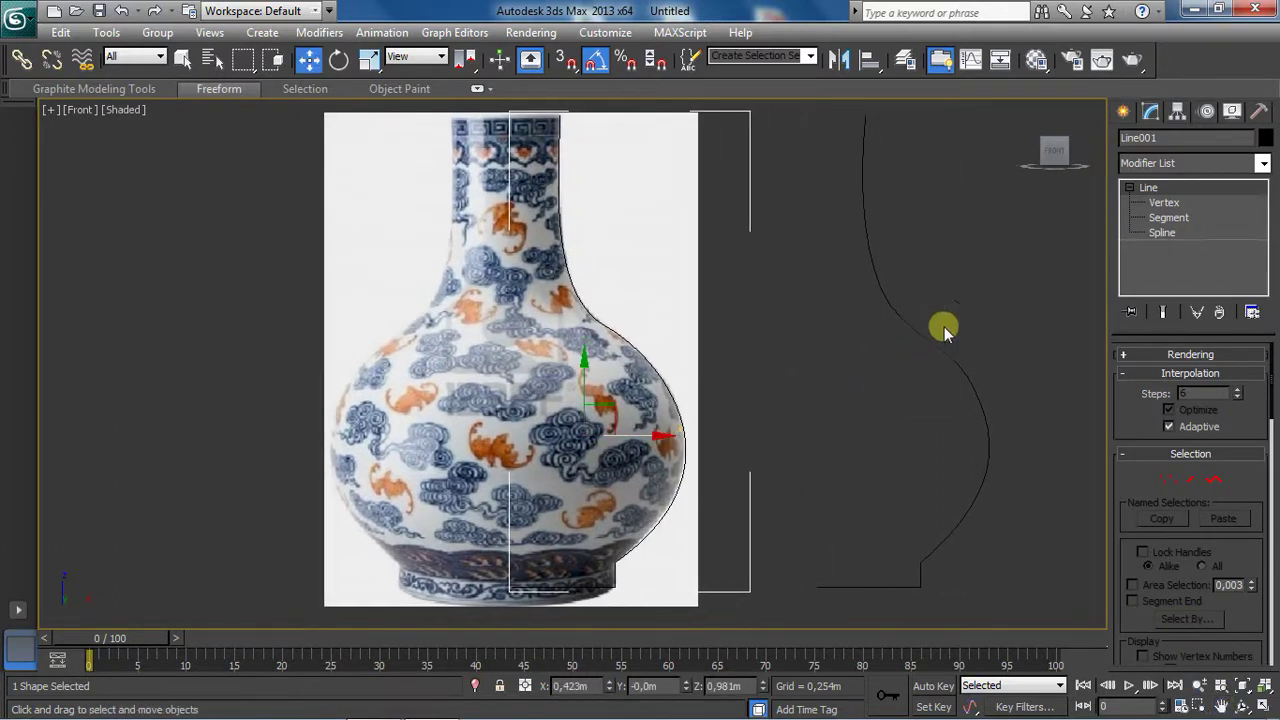
click(934, 340)
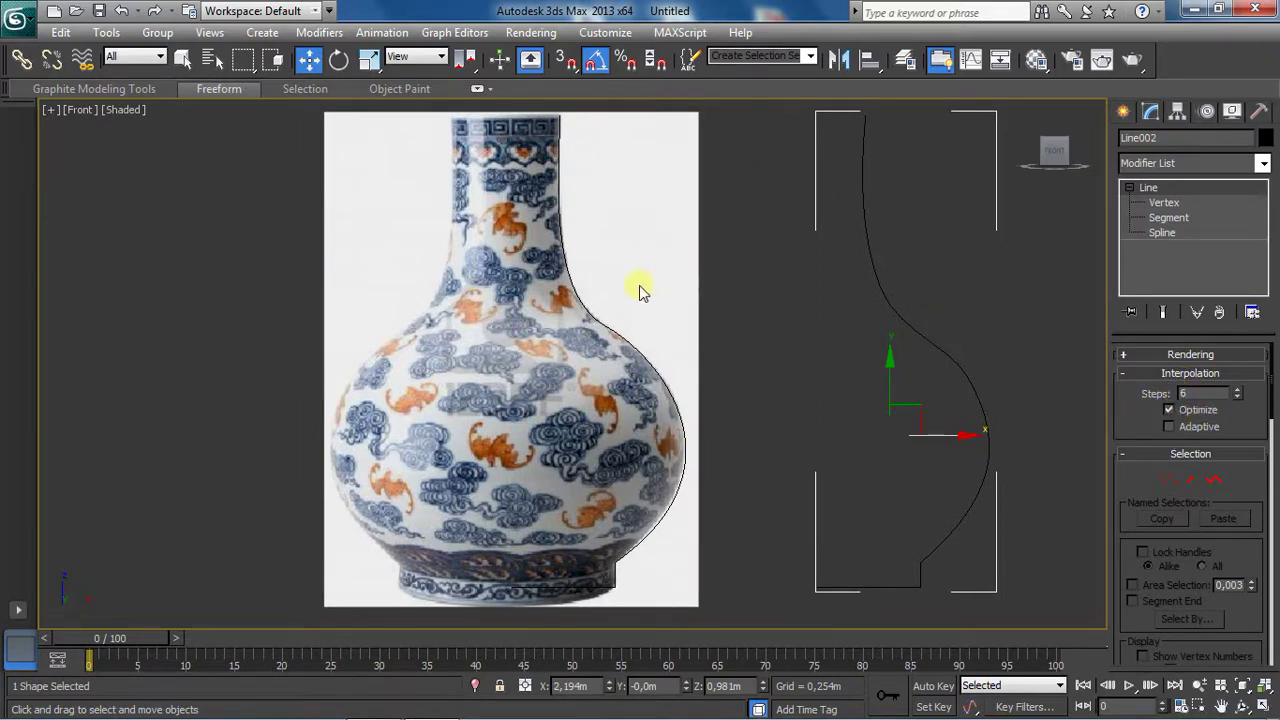
click(628, 372)
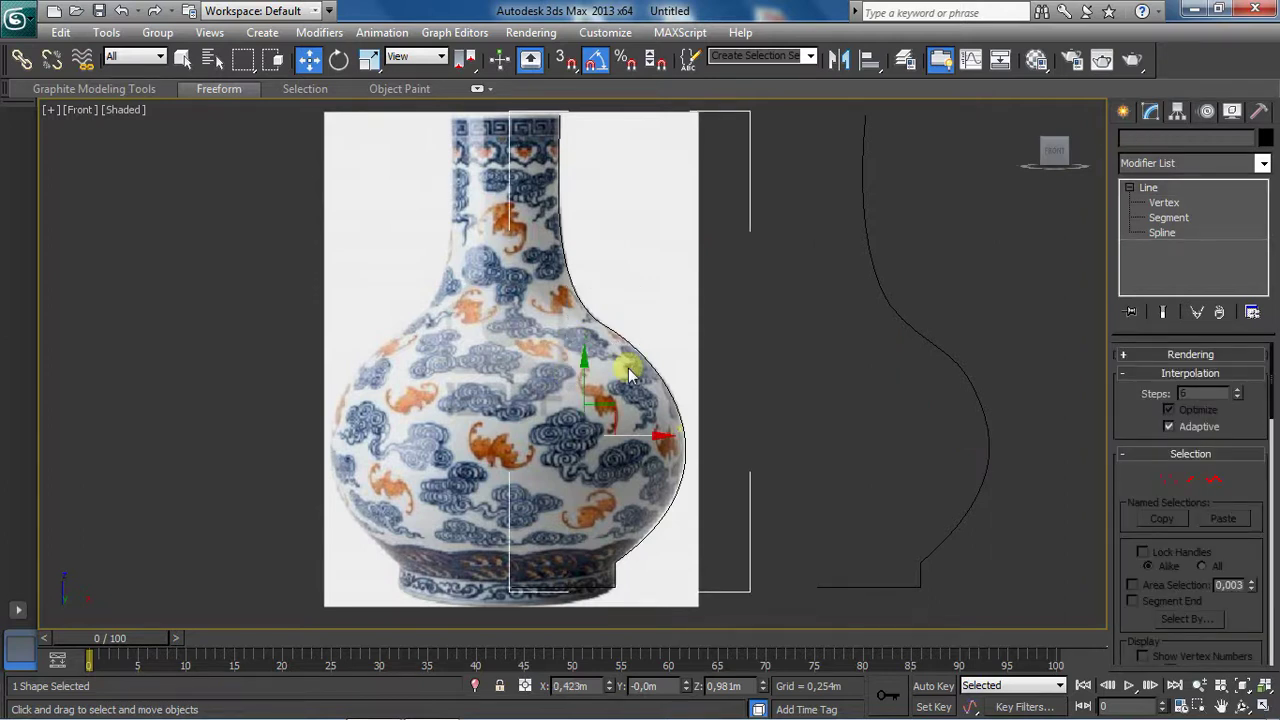
click(626, 333)
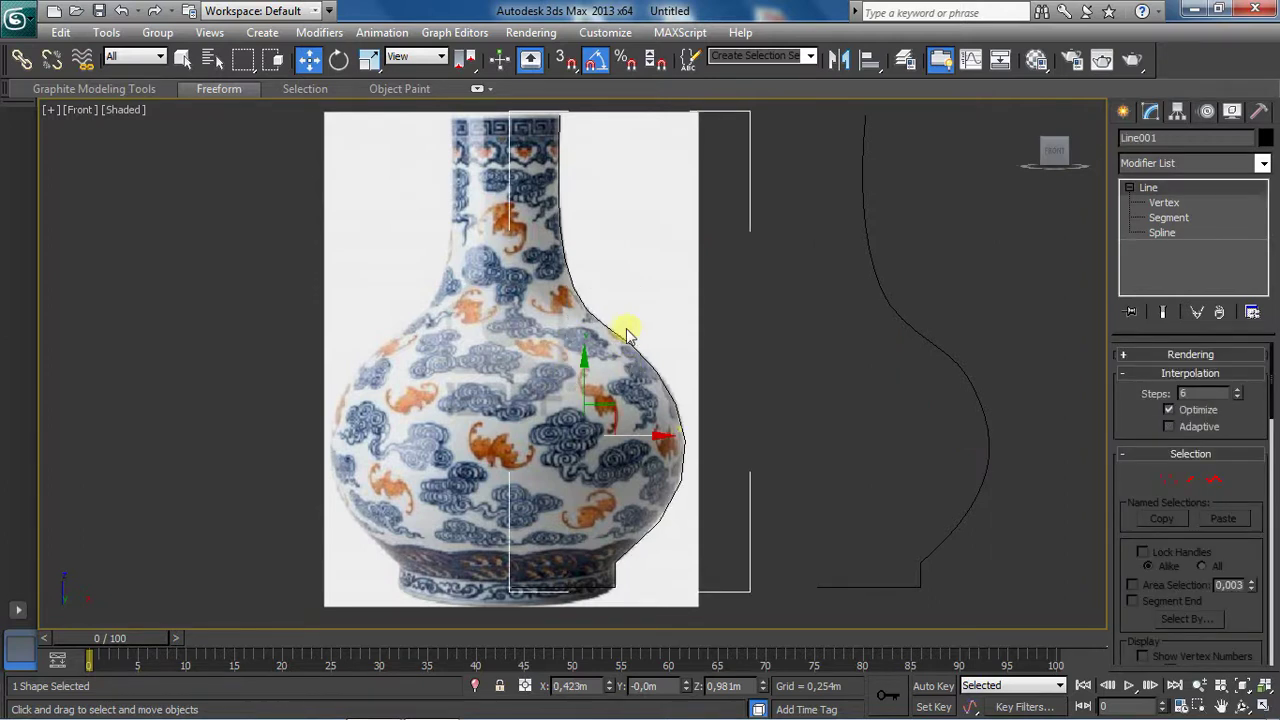
click(1258, 688)
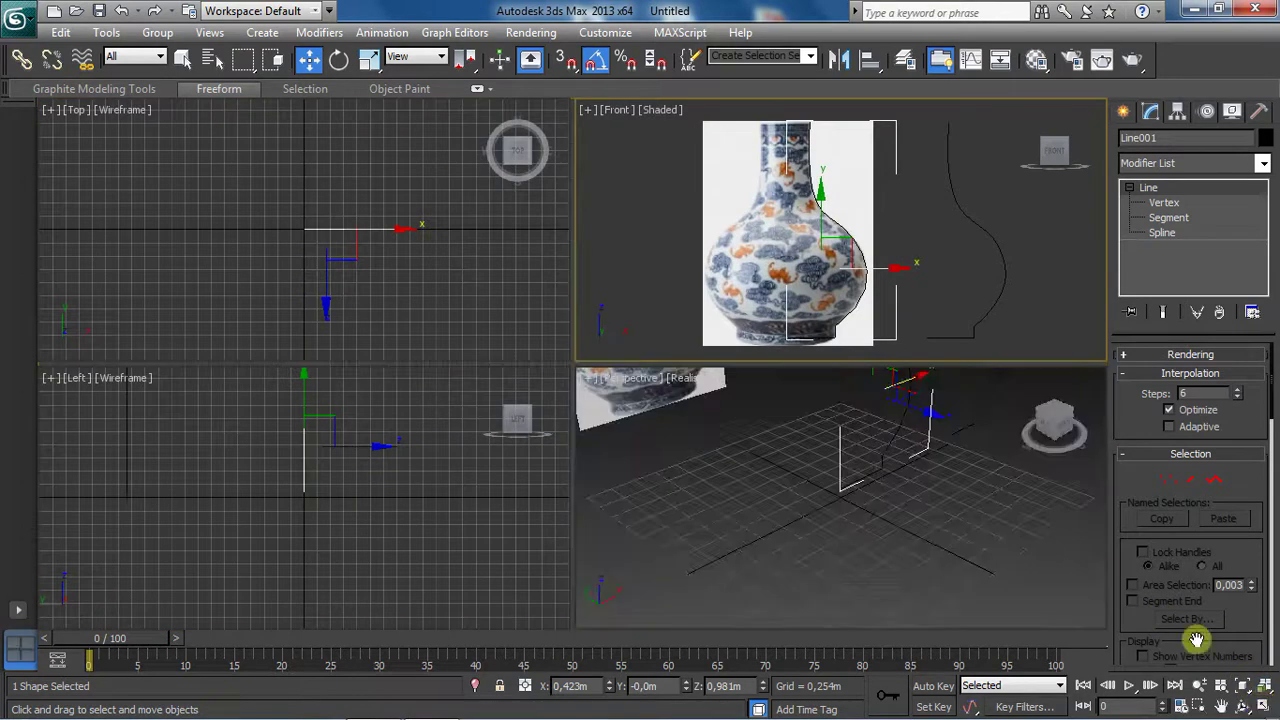
Step: Maximize the Perspective view, zoom extents and orbit until the reference image faces the camera
click(937, 506)
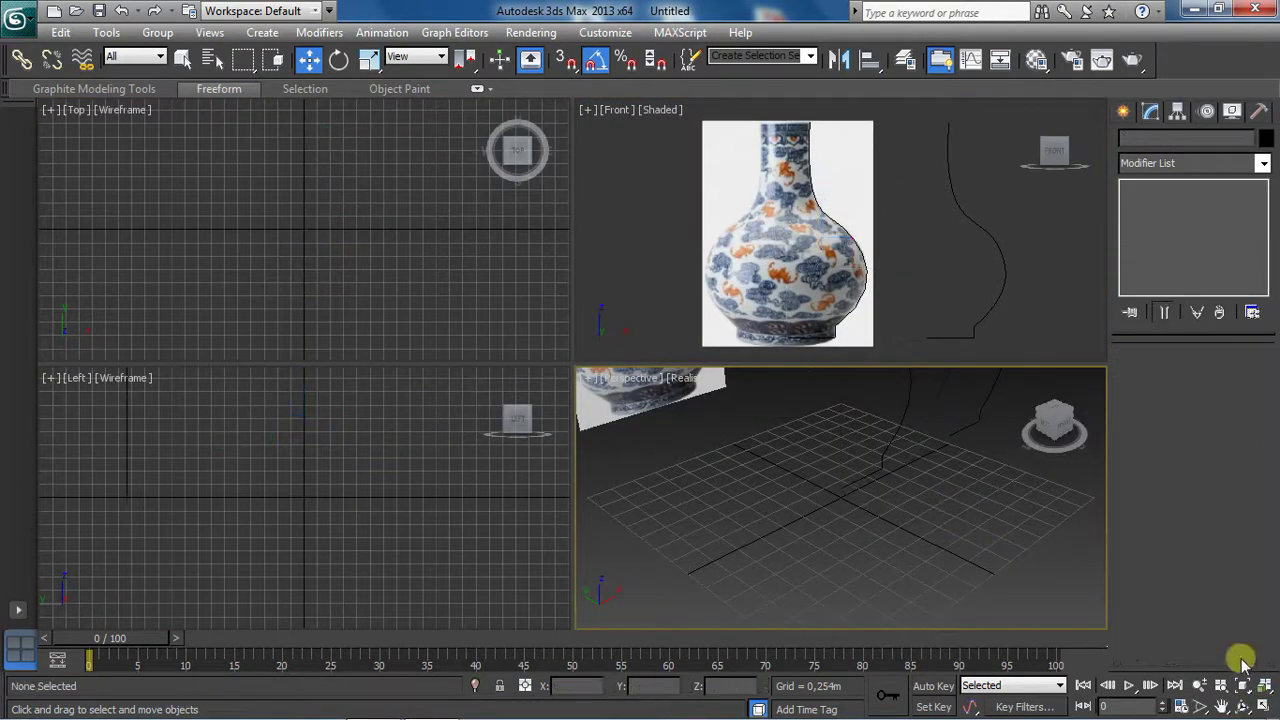
click(1265, 686)
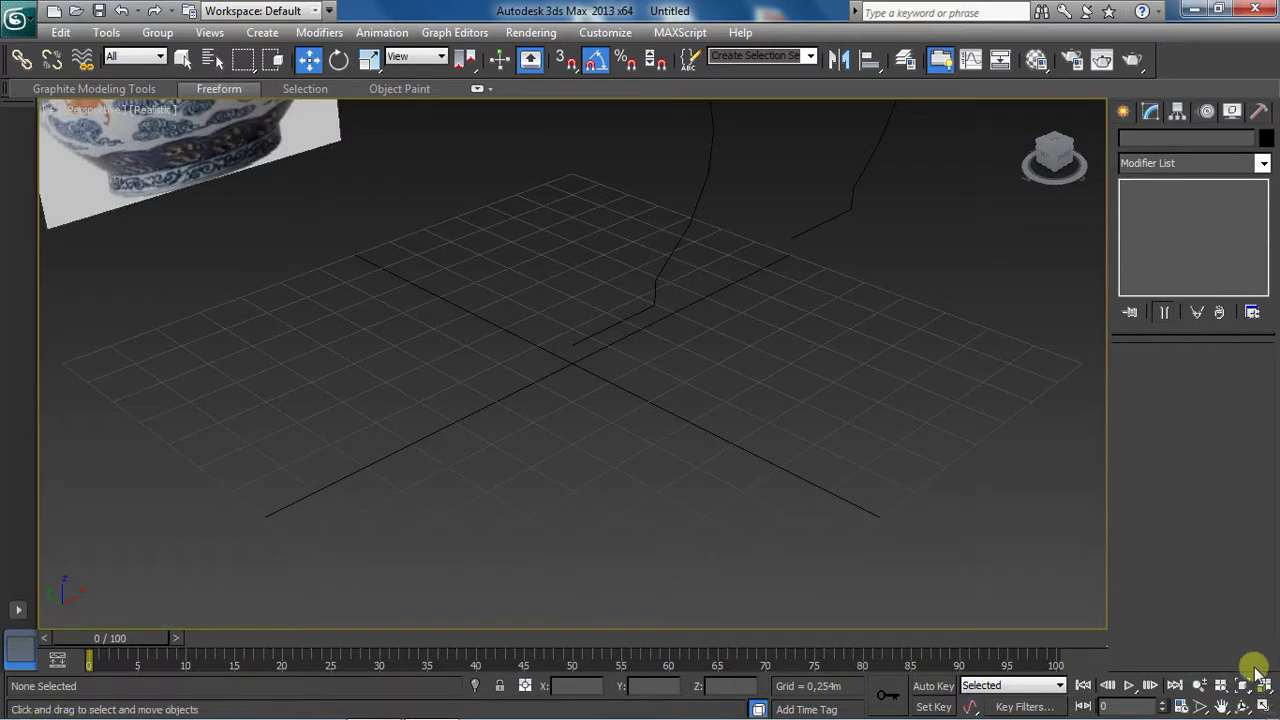
click(1243, 685)
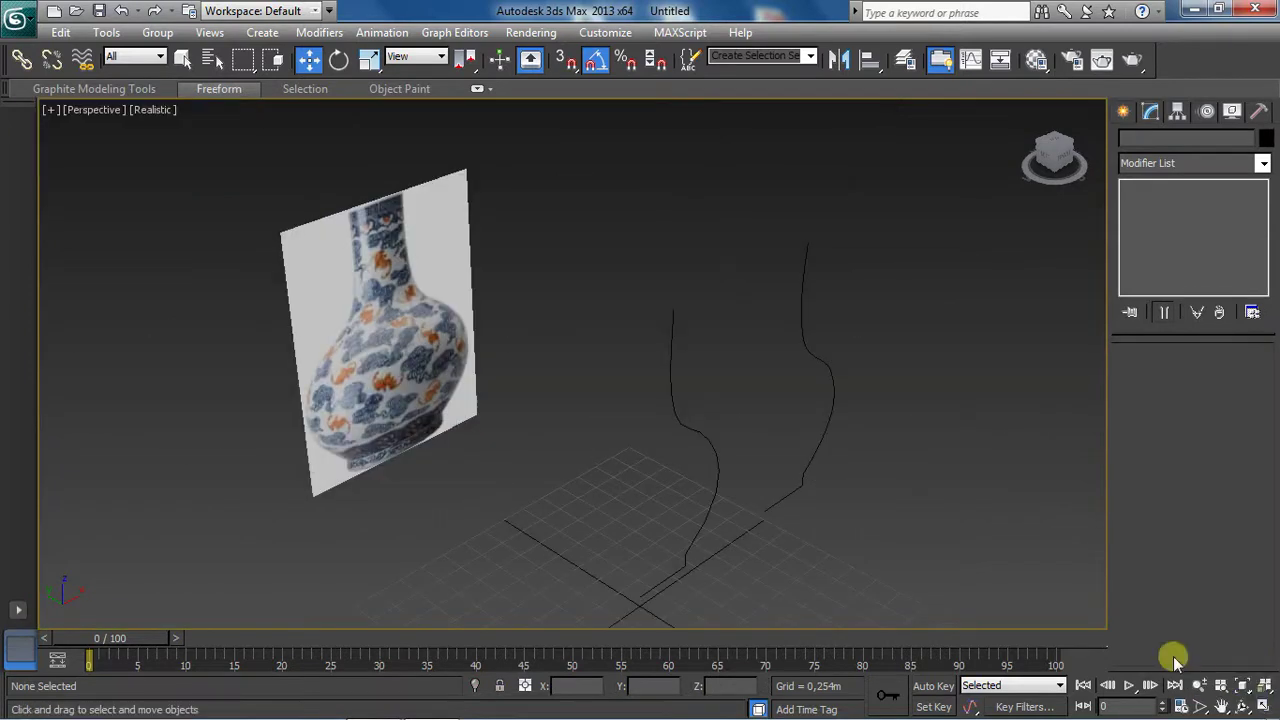
click(1243, 706)
mouse_move(714, 390)
mouse_down()
mouse_move(663, 354)
mouse_move(763, 423)
mouse_move(686, 320)
mouse_up()
Step: Select the Line001 vase profile and open the Modifier List
click(1221, 706)
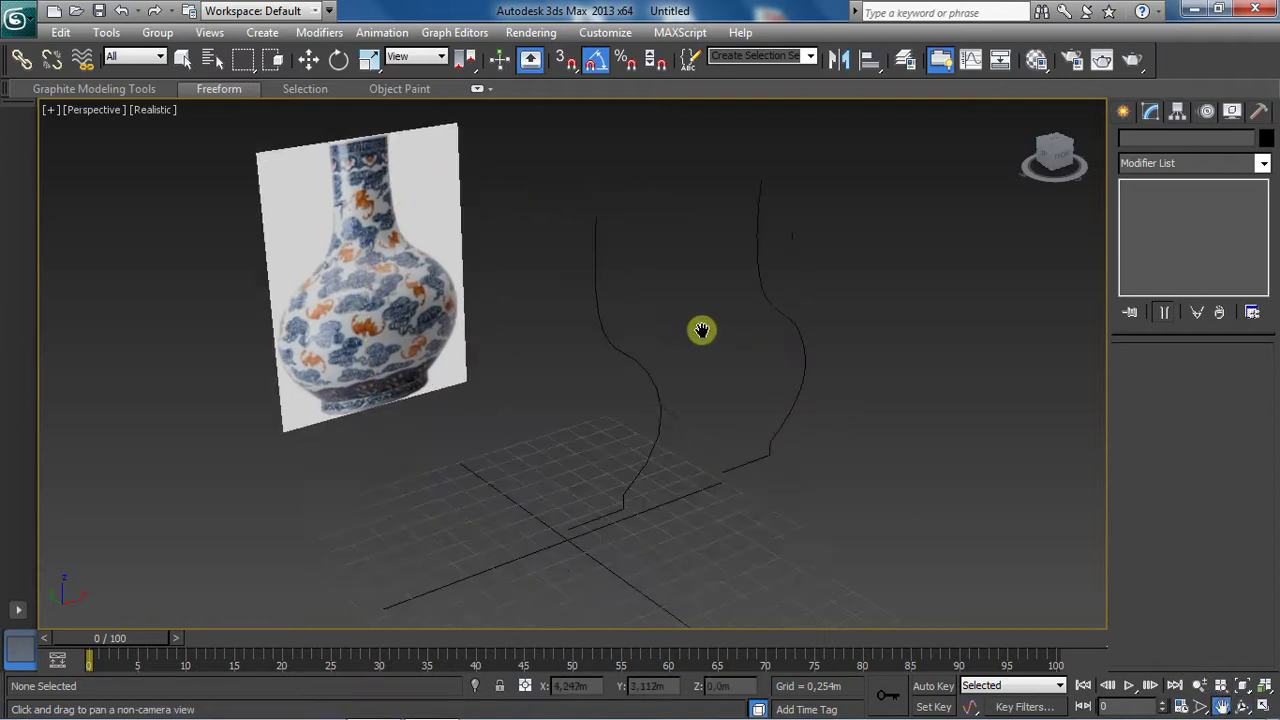
right_click(686, 322)
click(593, 300)
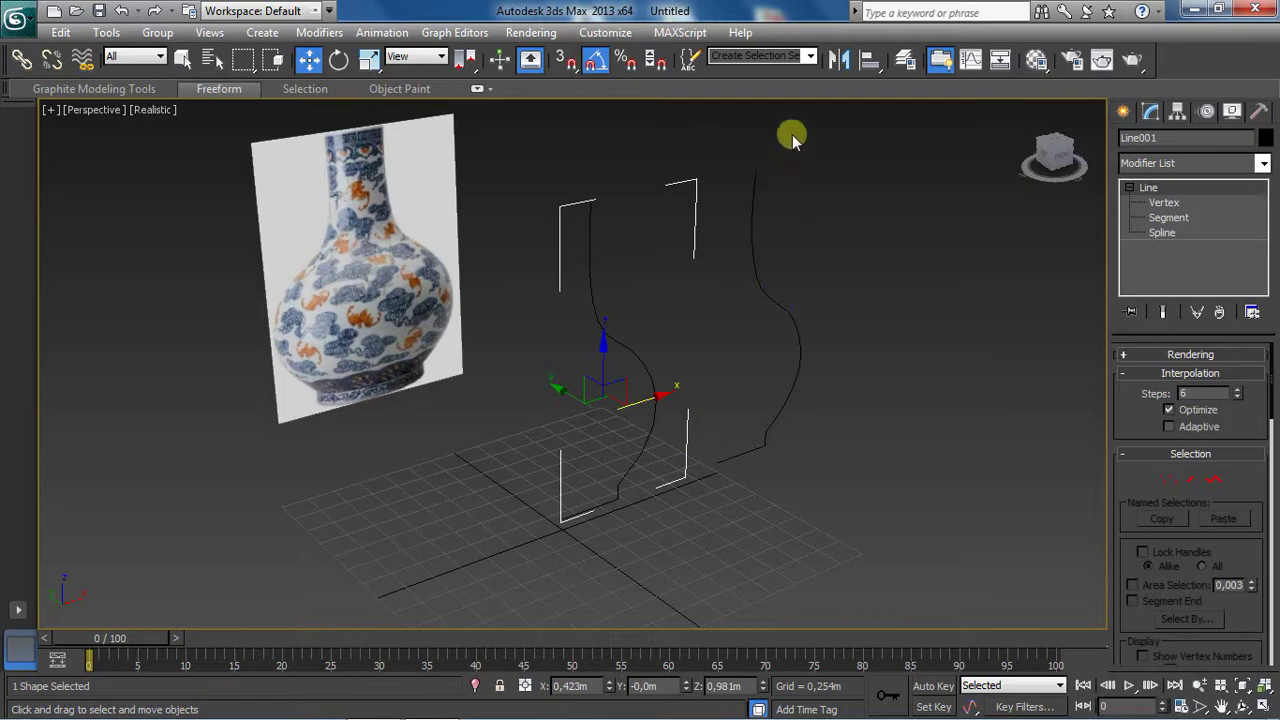
click(1263, 163)
Step: Apply a Lathe modifier to Line001 and set its object colour to blue
drag(1270, 238, 1252, 376)
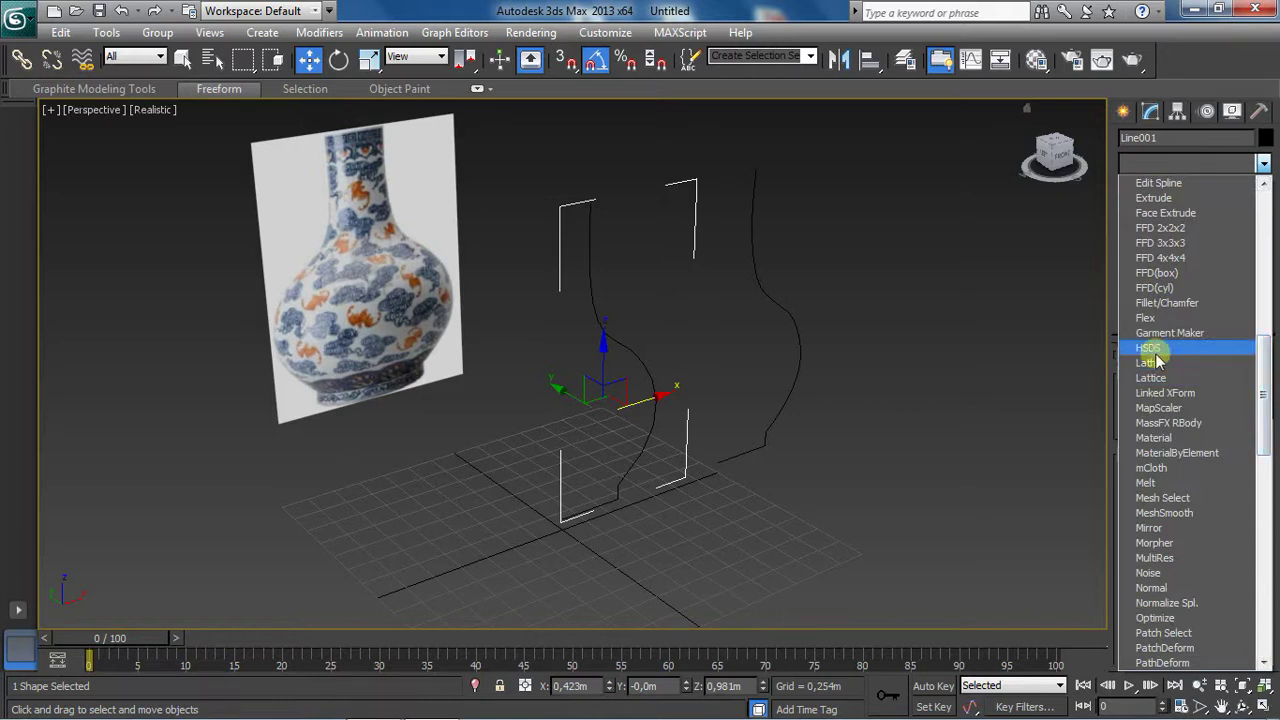
click(1150, 363)
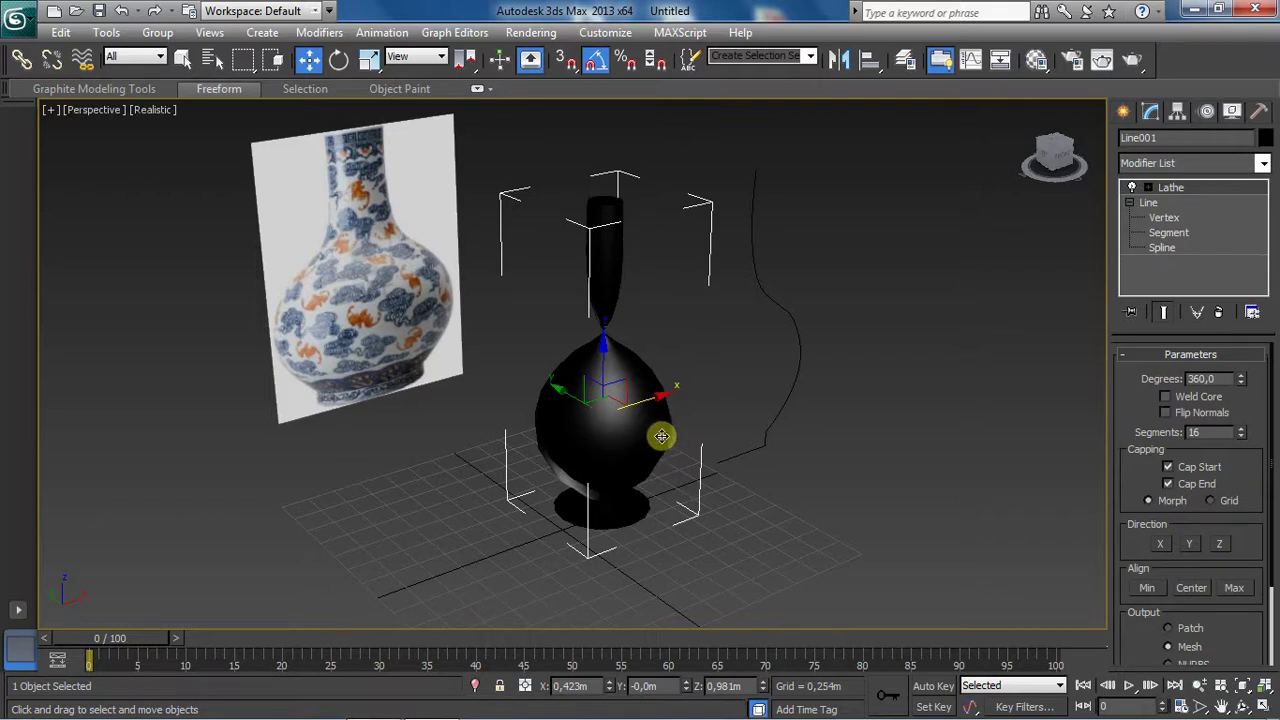
click(1266, 137)
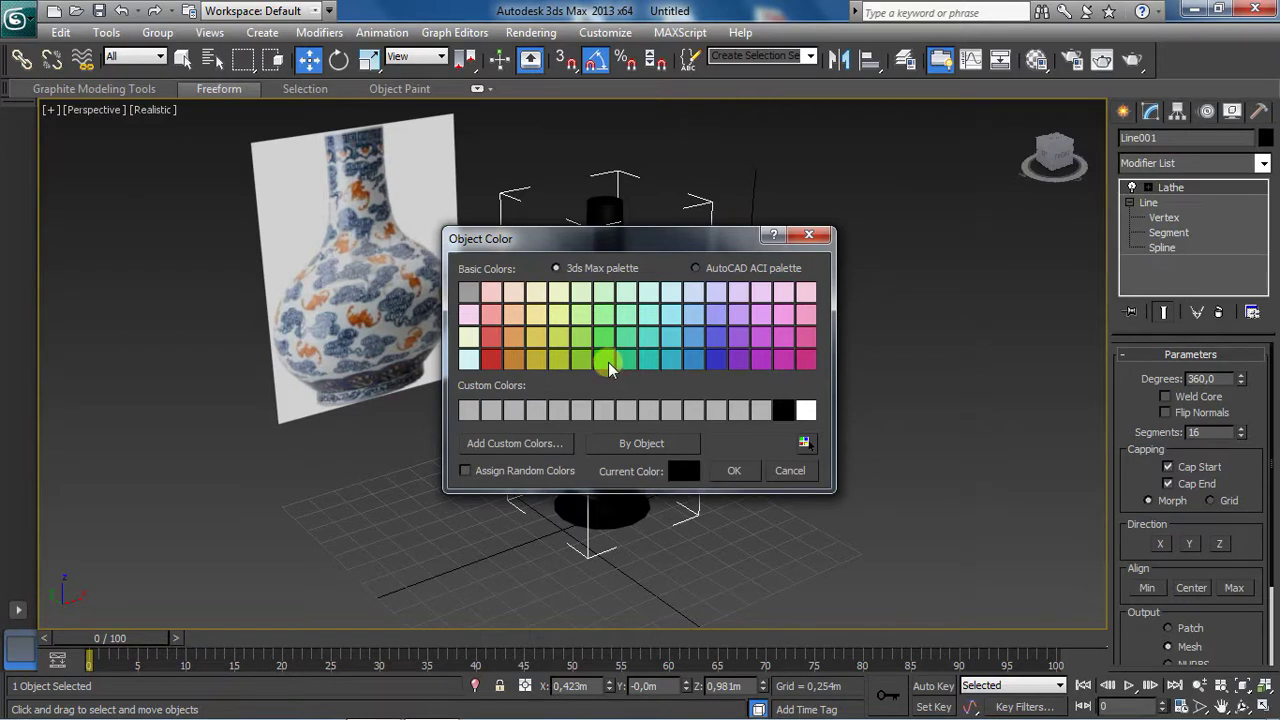
click(736, 471)
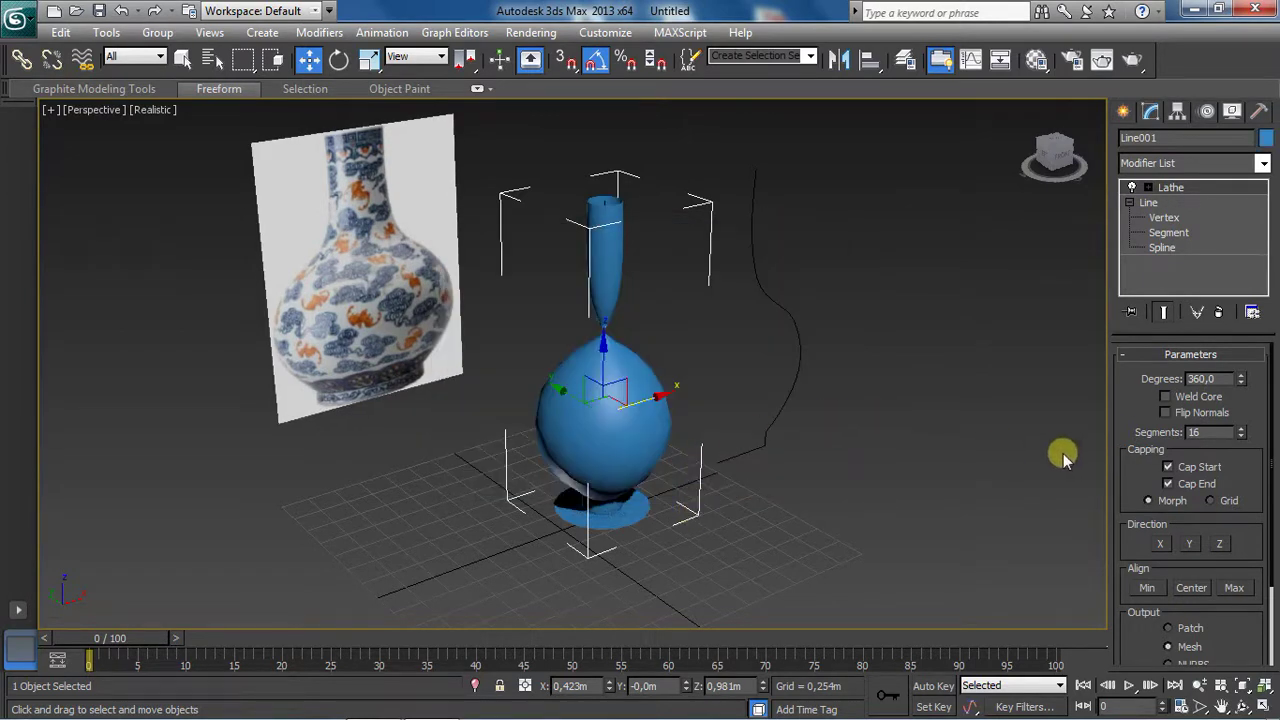
Step: Align the lathe to Min and return to the four-viewport layout
drag(1128, 435, 1131, 393)
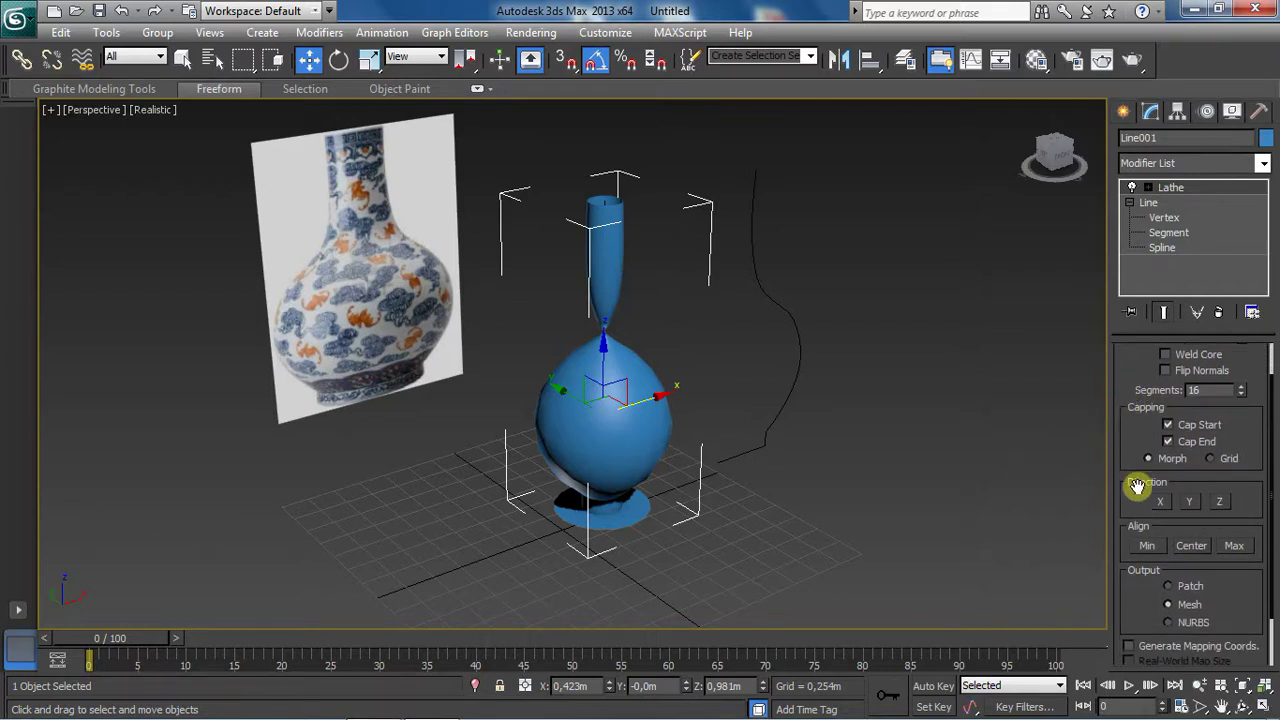
click(1146, 546)
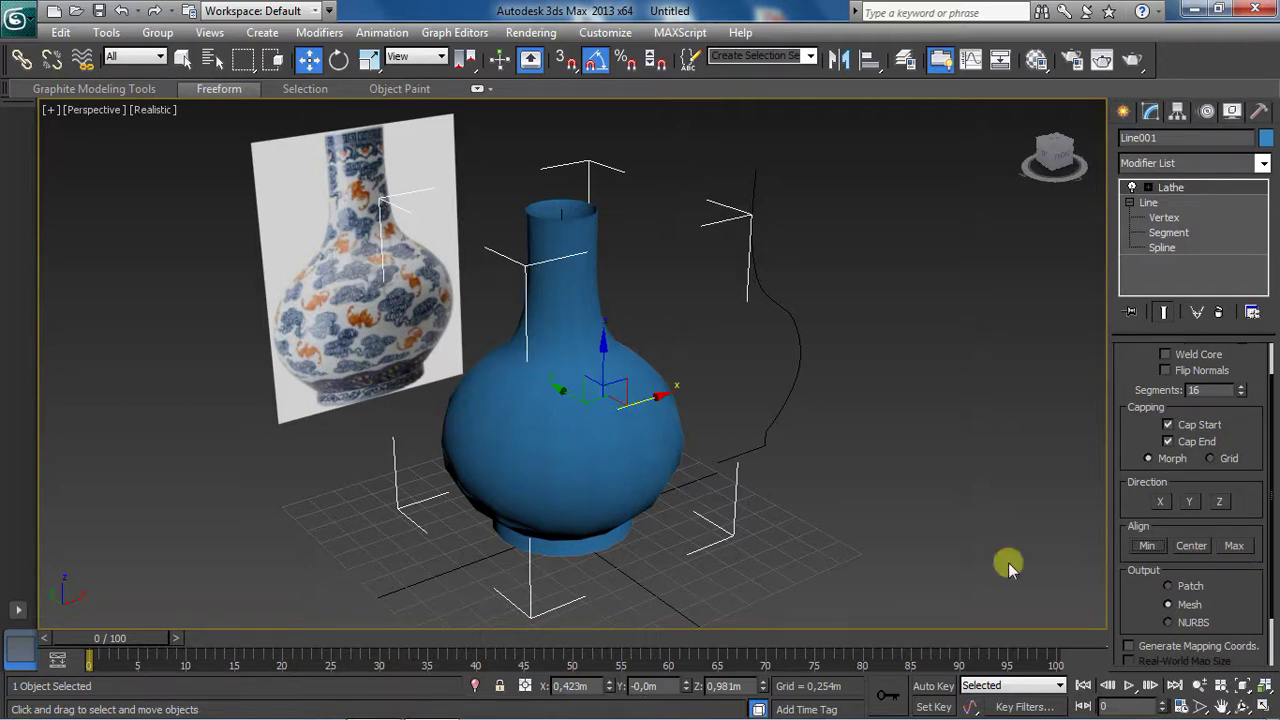
click(1264, 706)
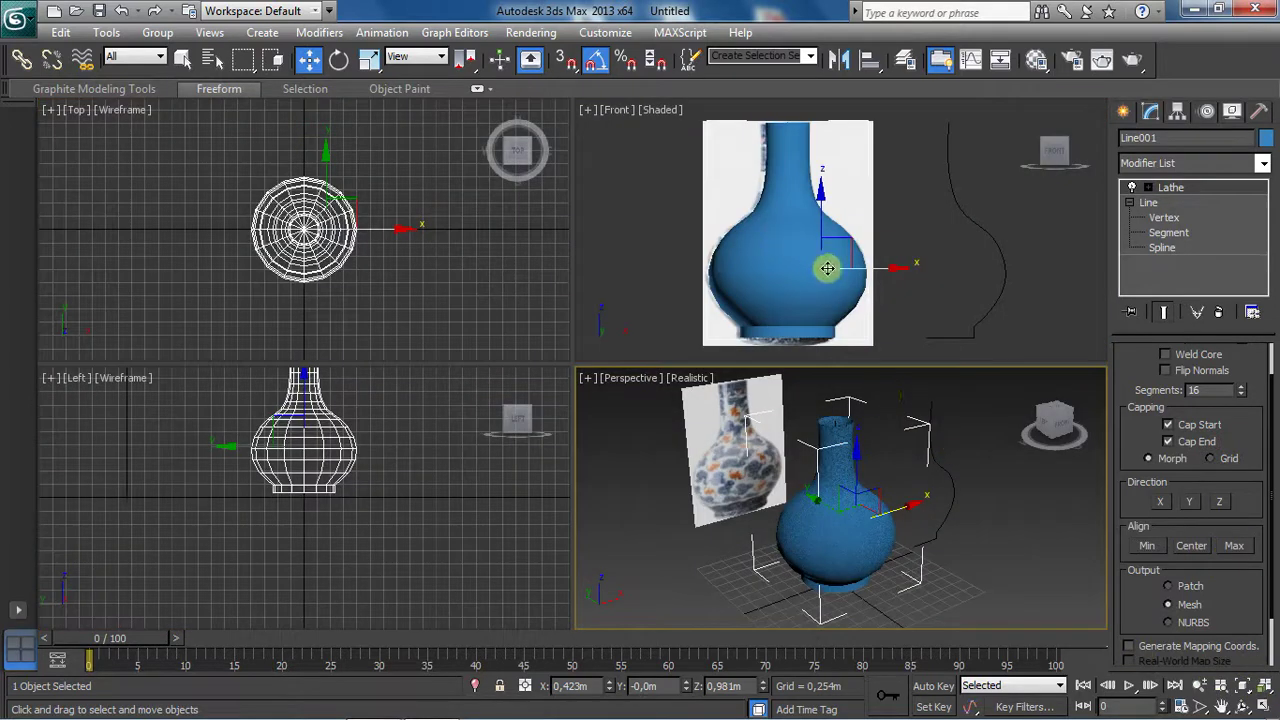
Step: In a maximized Front view, select the vase, align Min and toggle the Lathe result off
click(916, 288)
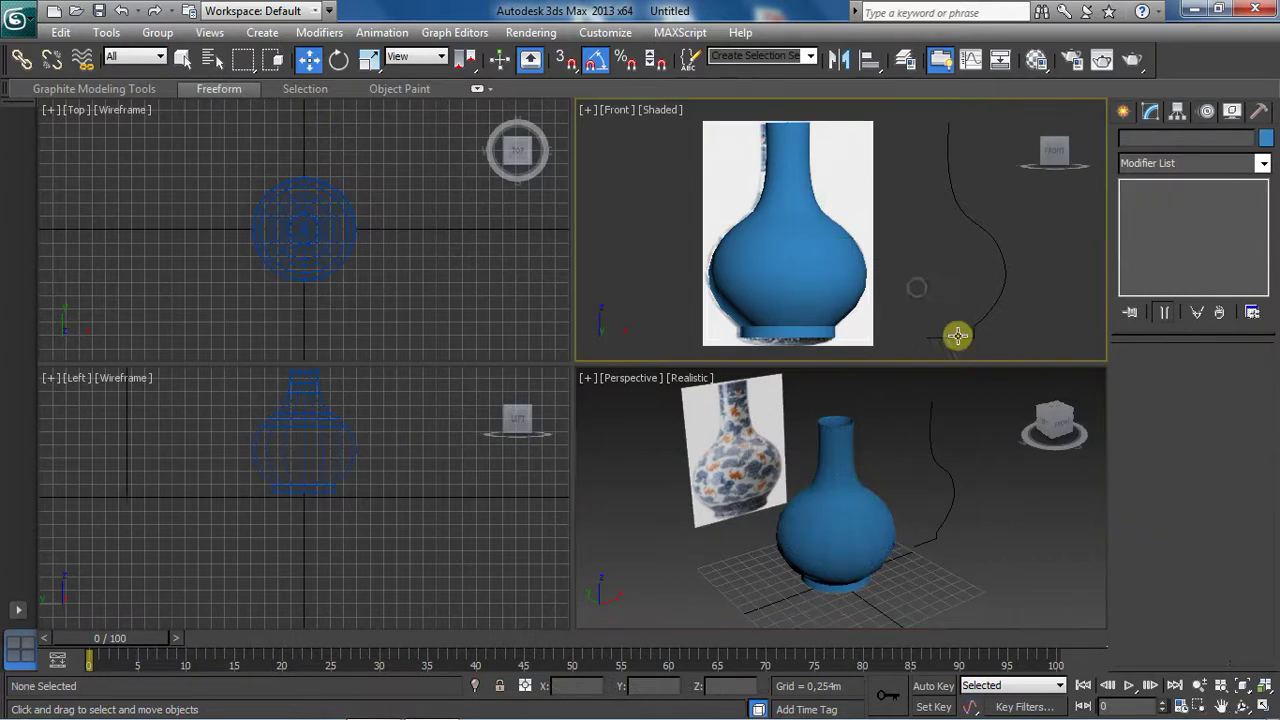
click(1262, 706)
click(530, 350)
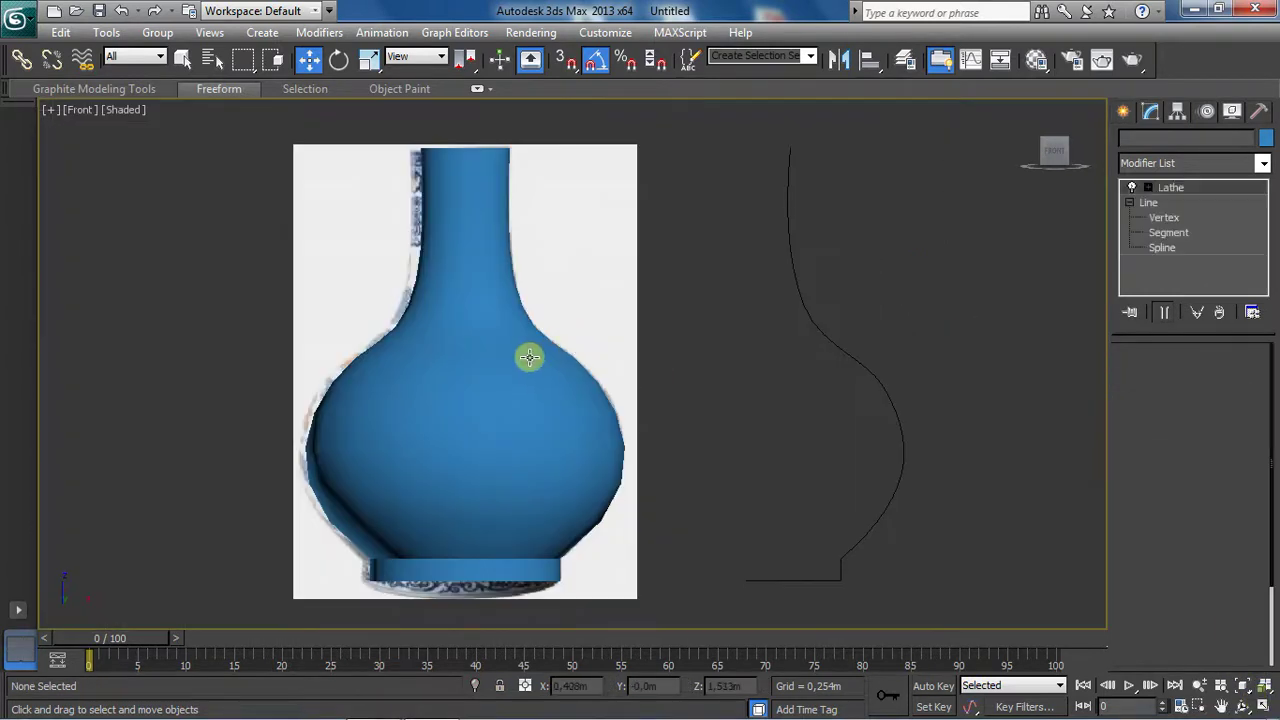
click(1132, 188)
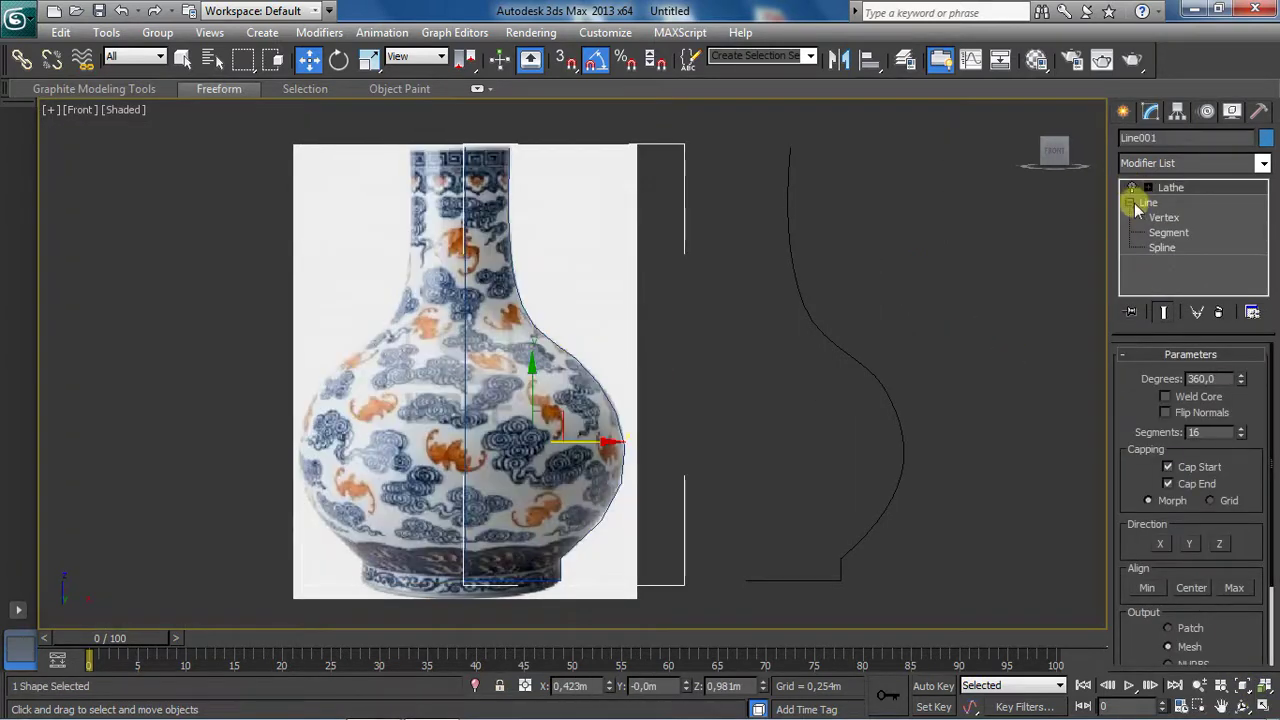
click(1145, 586)
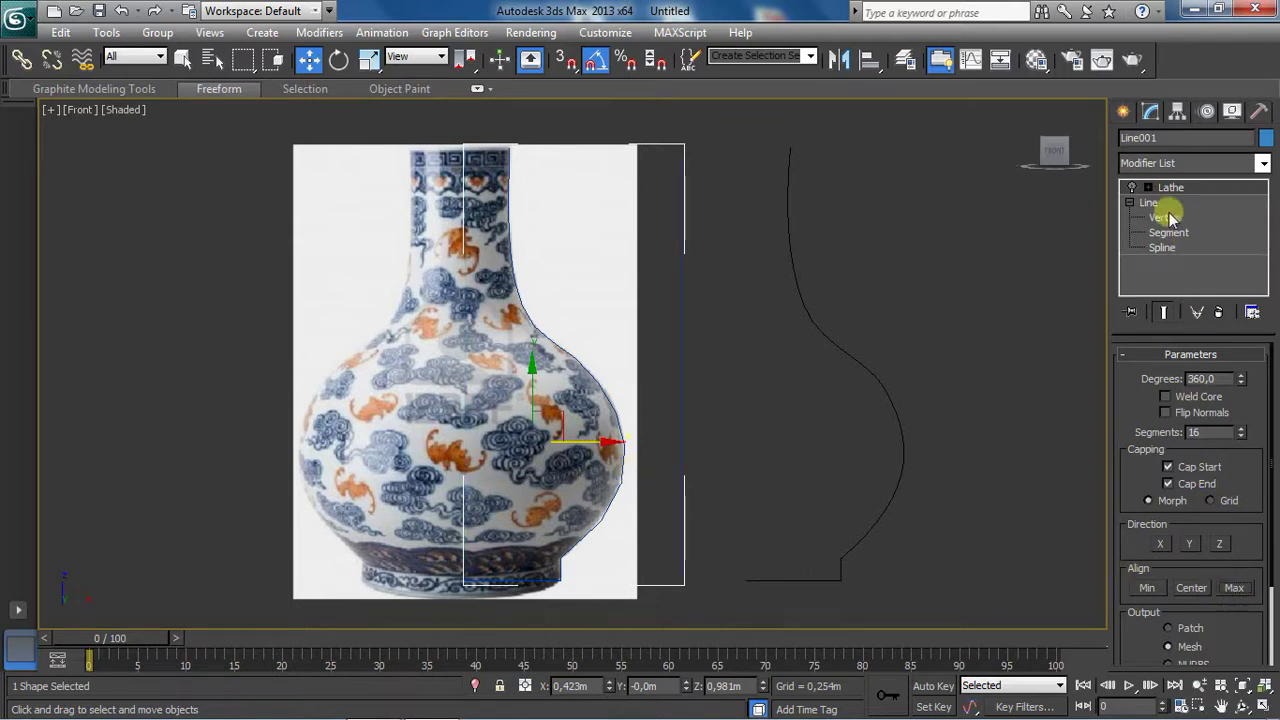
click(1132, 187)
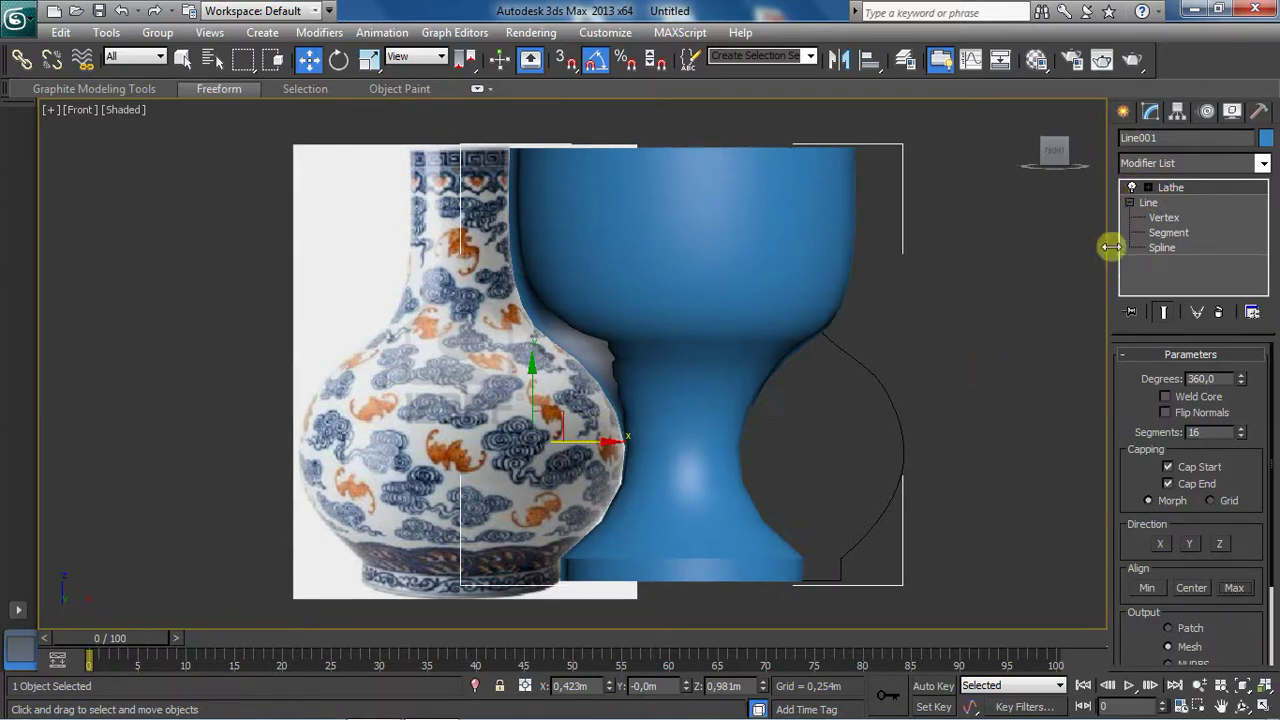
click(1132, 187)
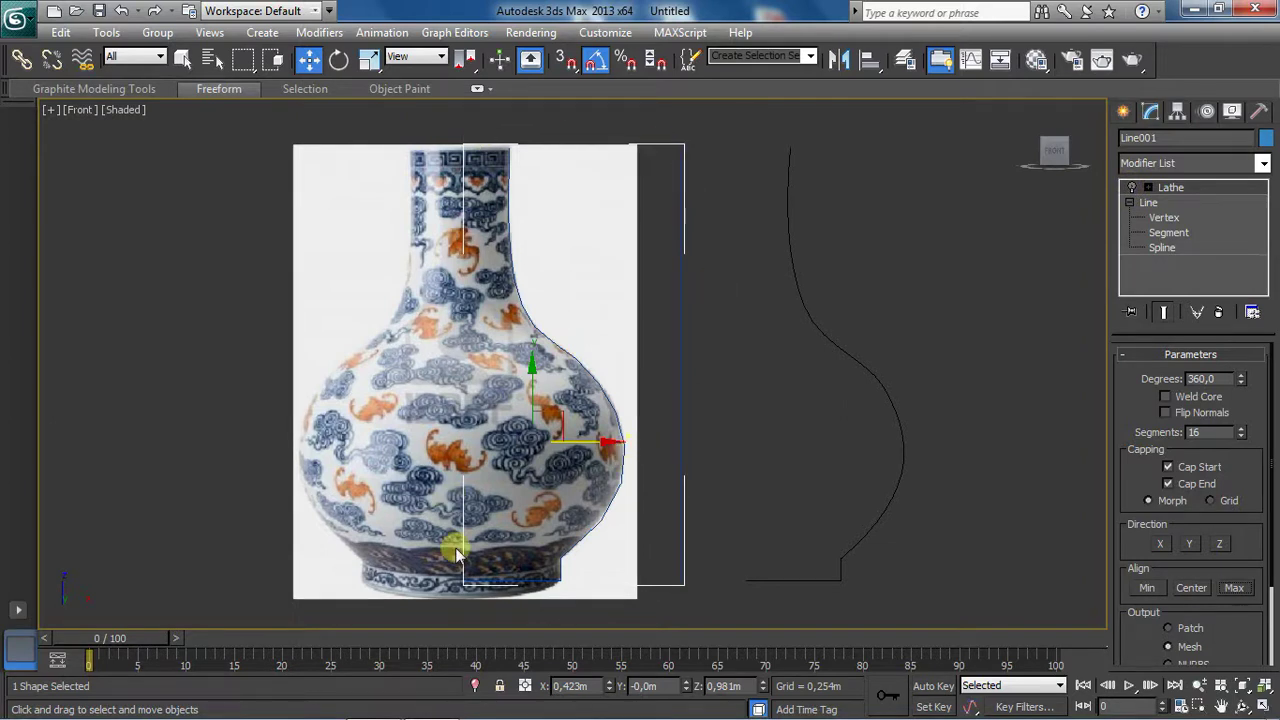
Step: Move Line001 right off the reference image to X 2,593m
drag(600, 440, 937, 474)
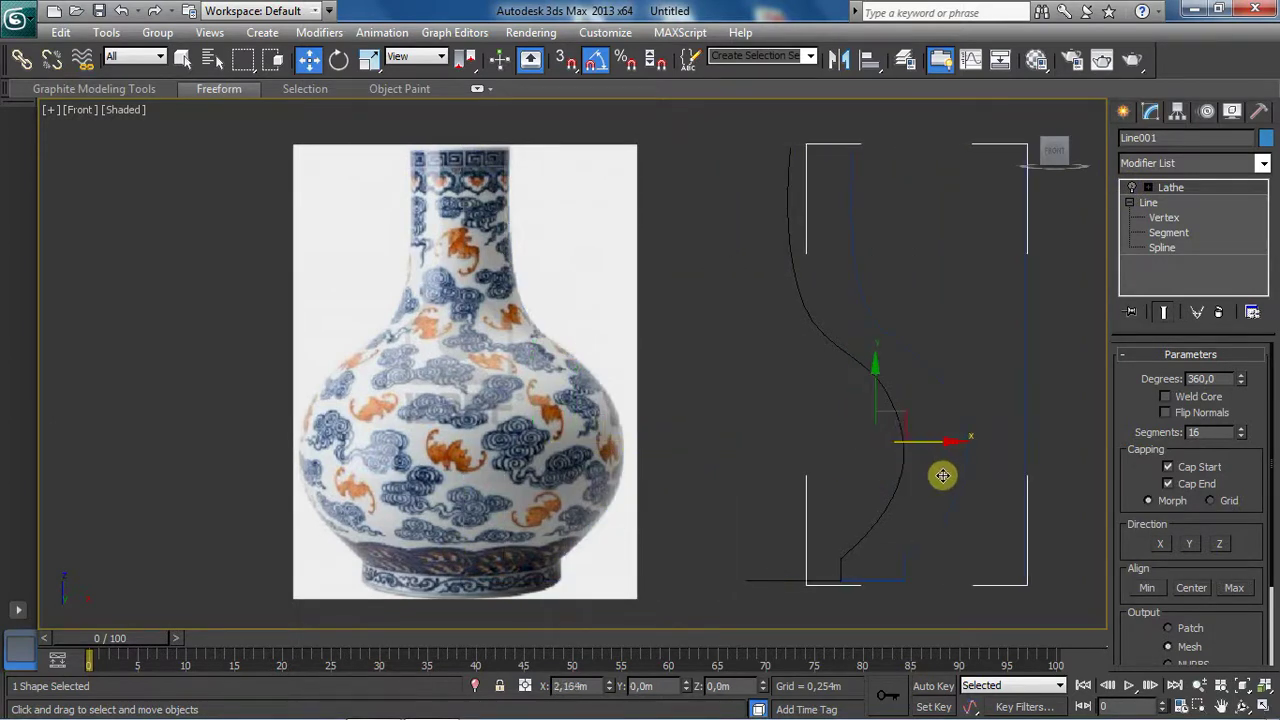
click(801, 437)
click(962, 419)
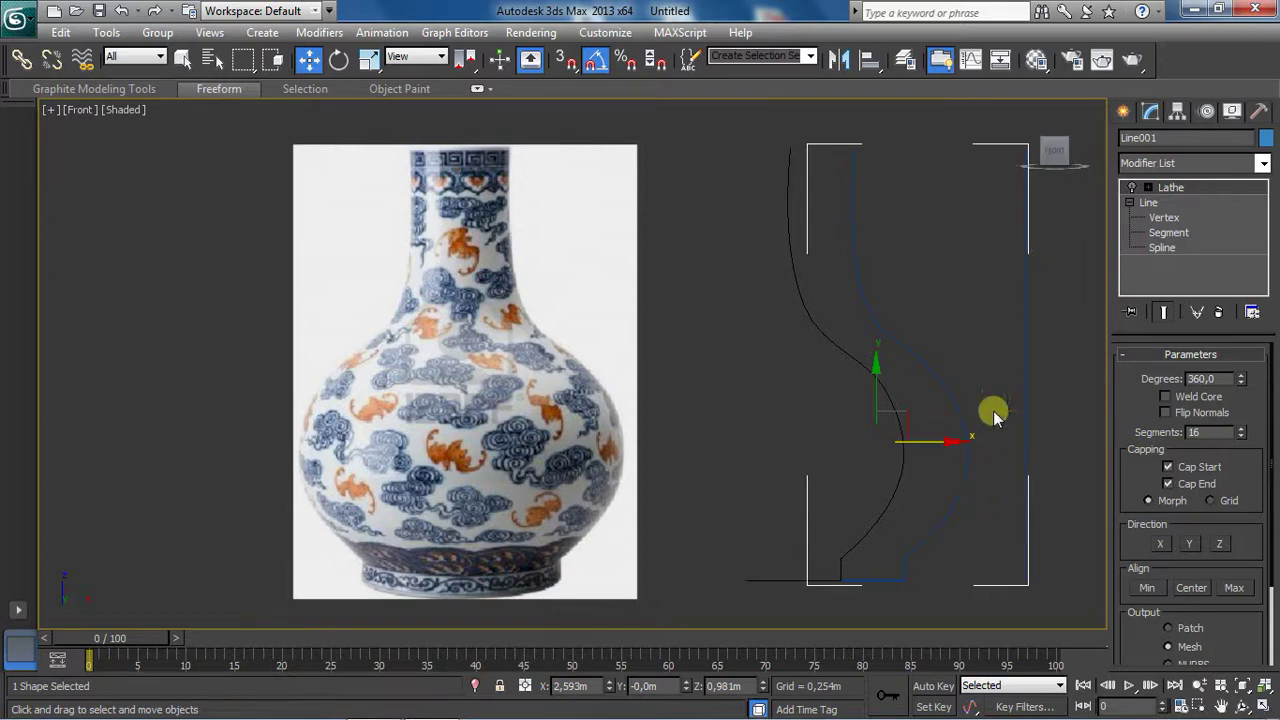
Step: Undo and redo to restore Line001's Lathe over the vase image, reselect it, and return to four views
click(121, 10)
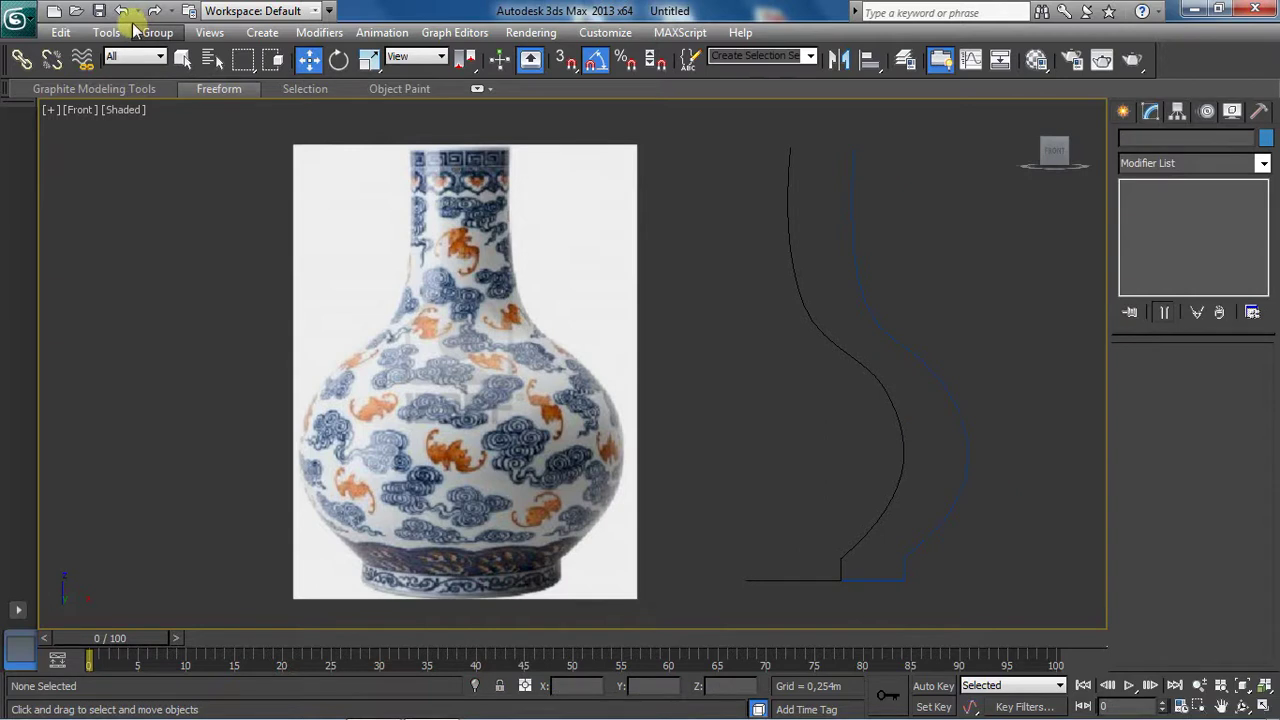
click(122, 14)
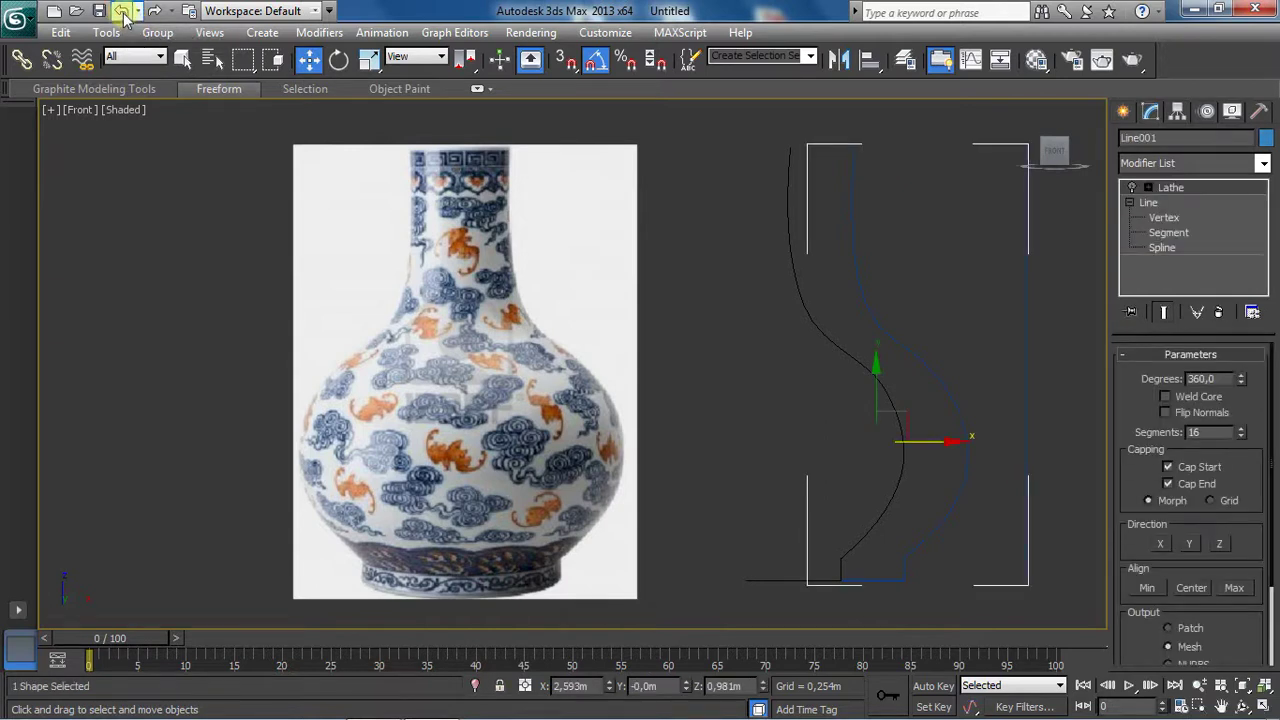
click(121, 12)
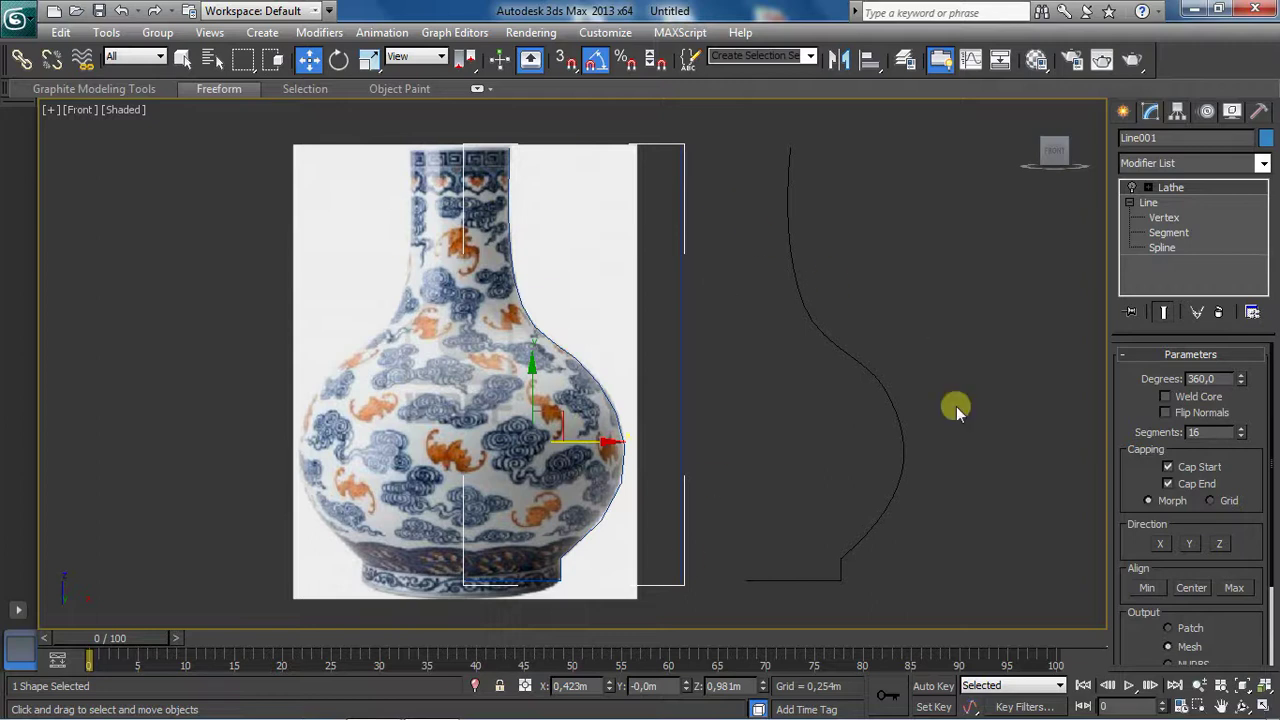
click(939, 562)
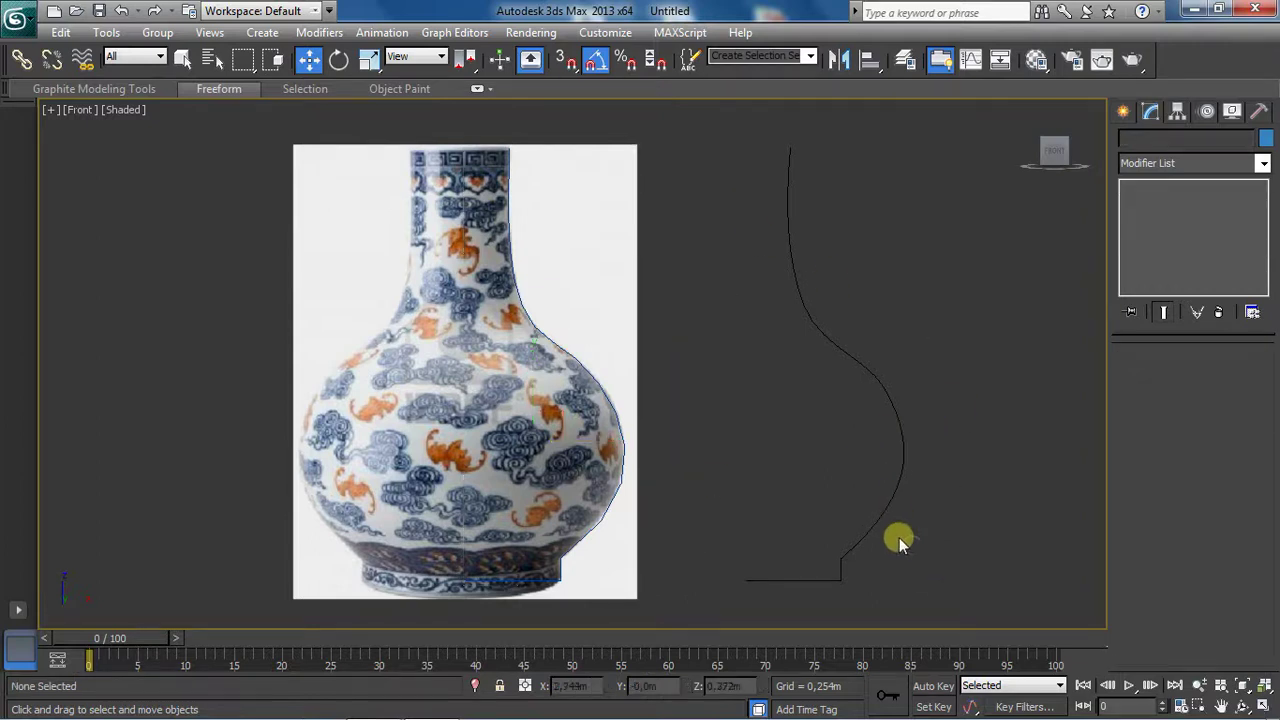
click(617, 430)
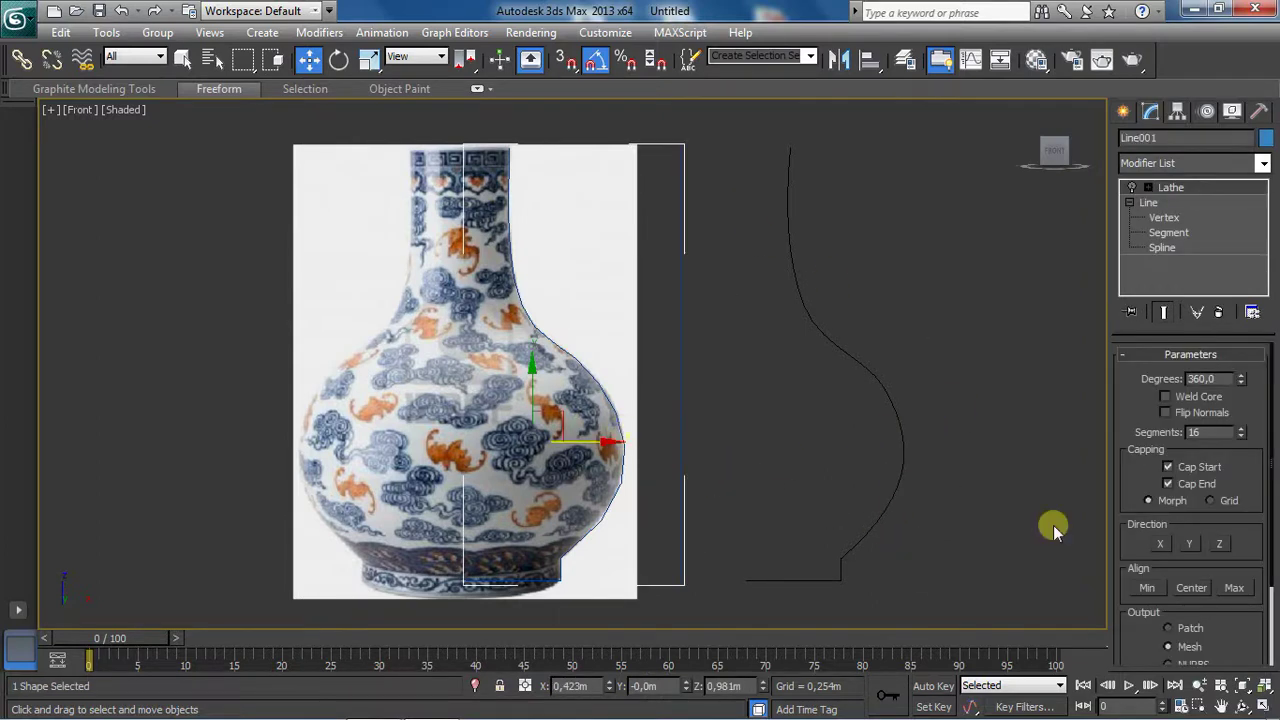
click(1263, 705)
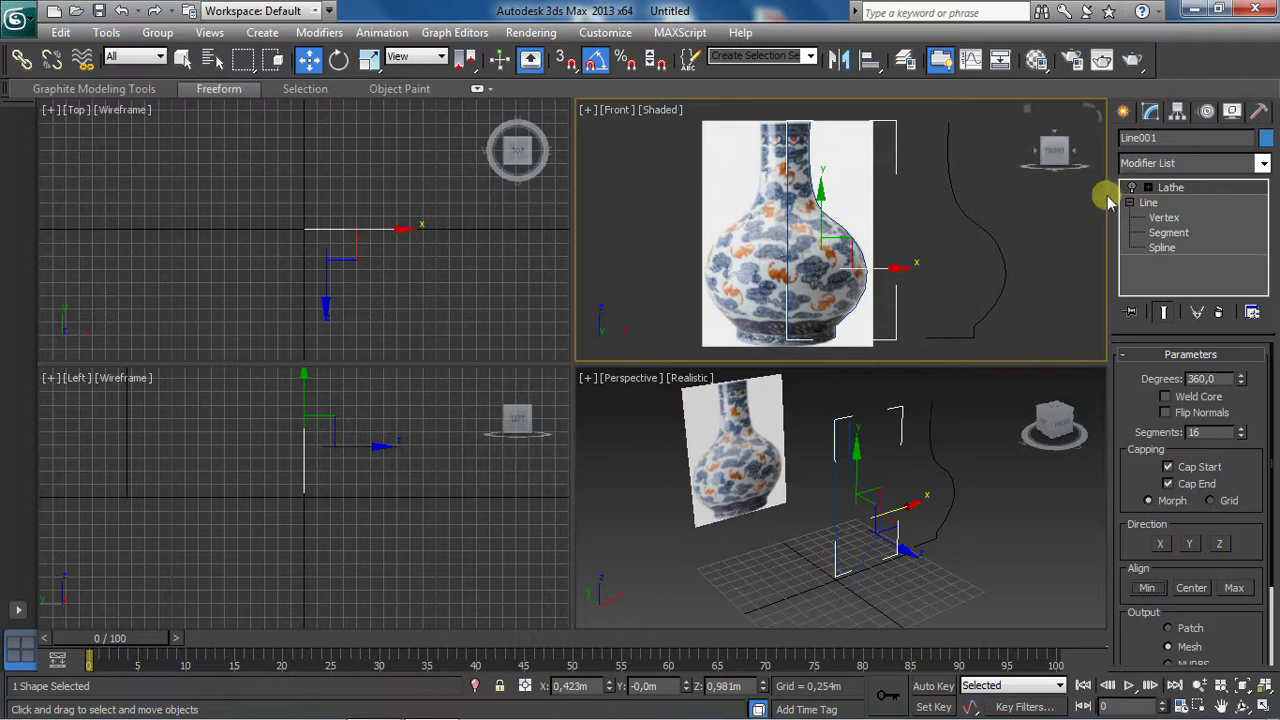
Step: Select the Lathe in the stack, test the alignment options, and settle on Min alignment
click(1140, 187)
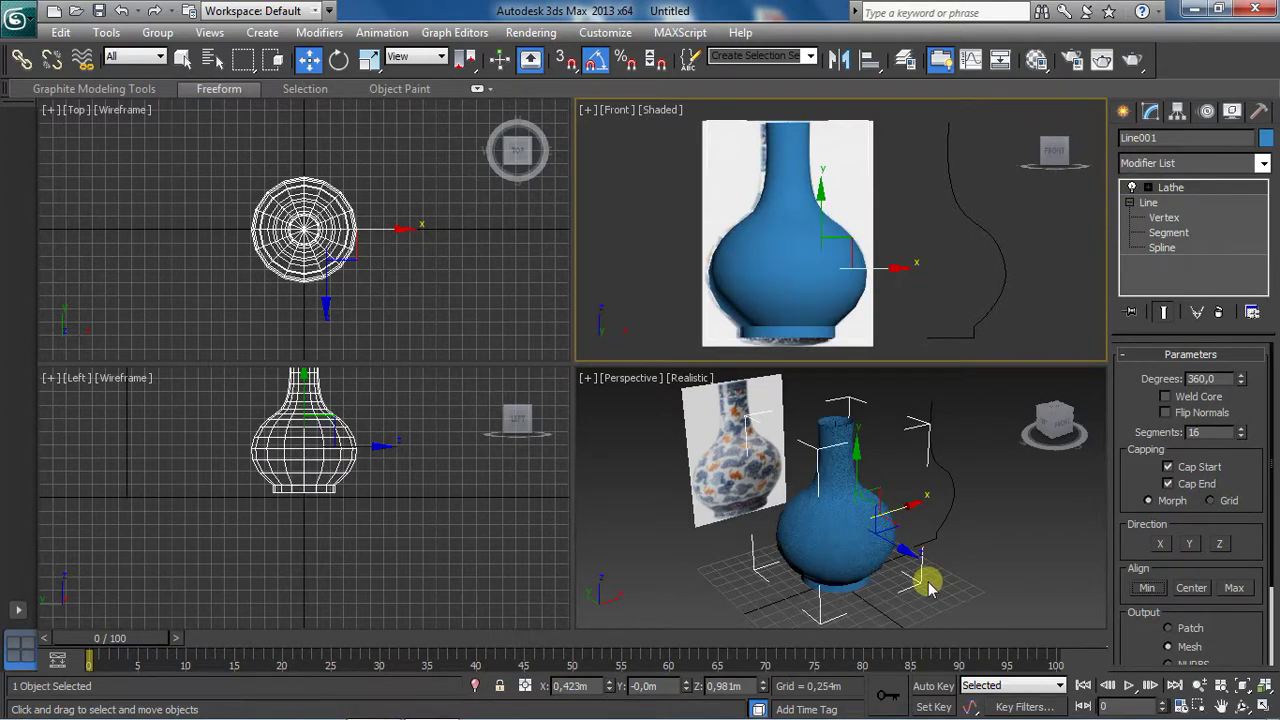
click(1192, 590)
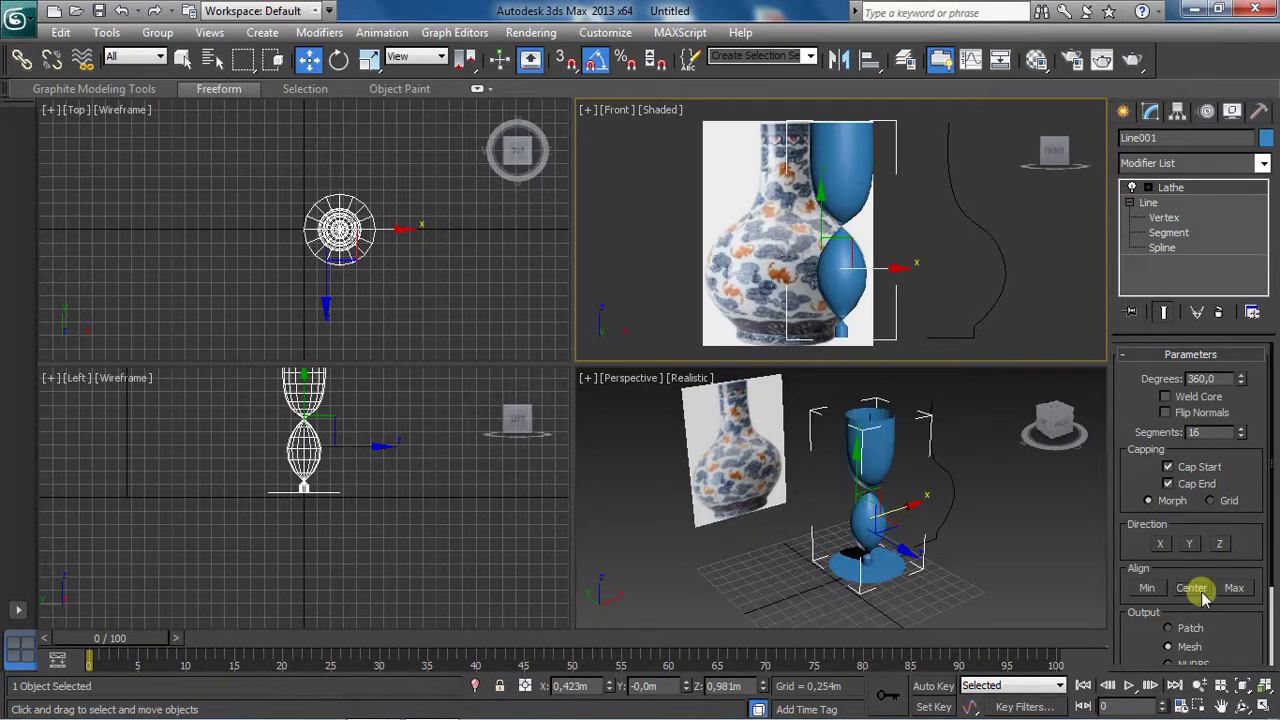
click(1236, 589)
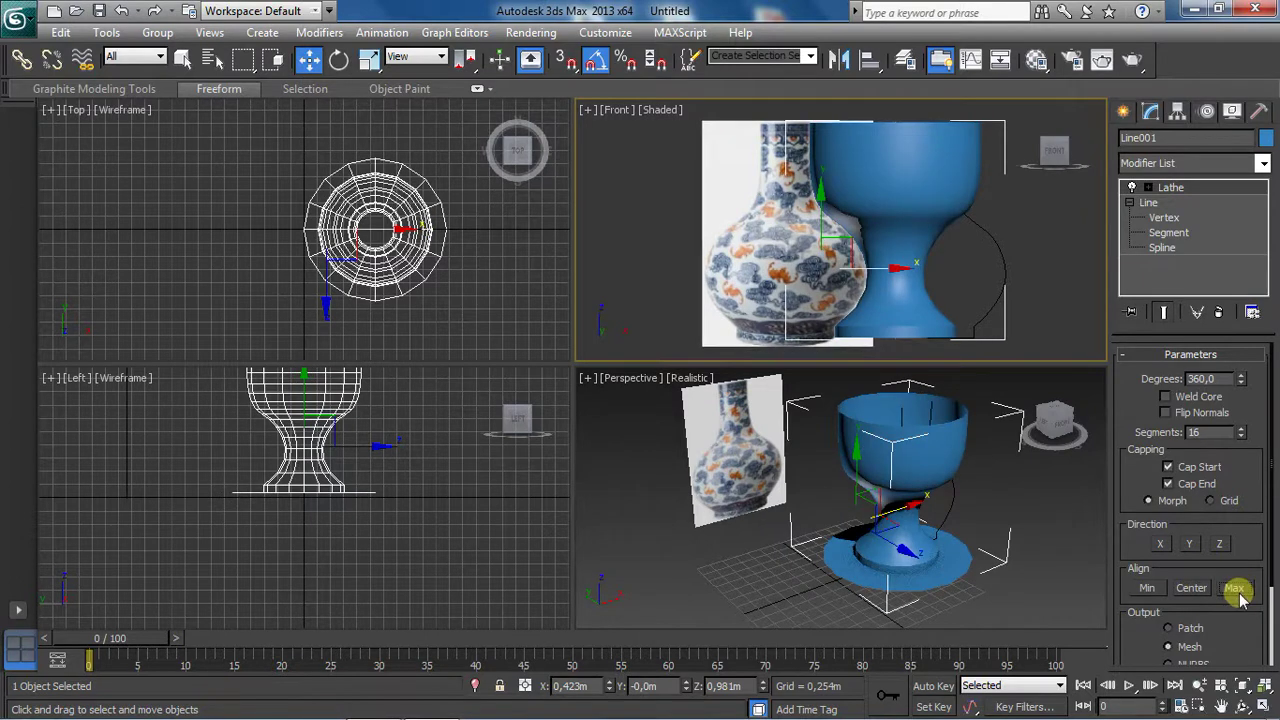
click(1147, 588)
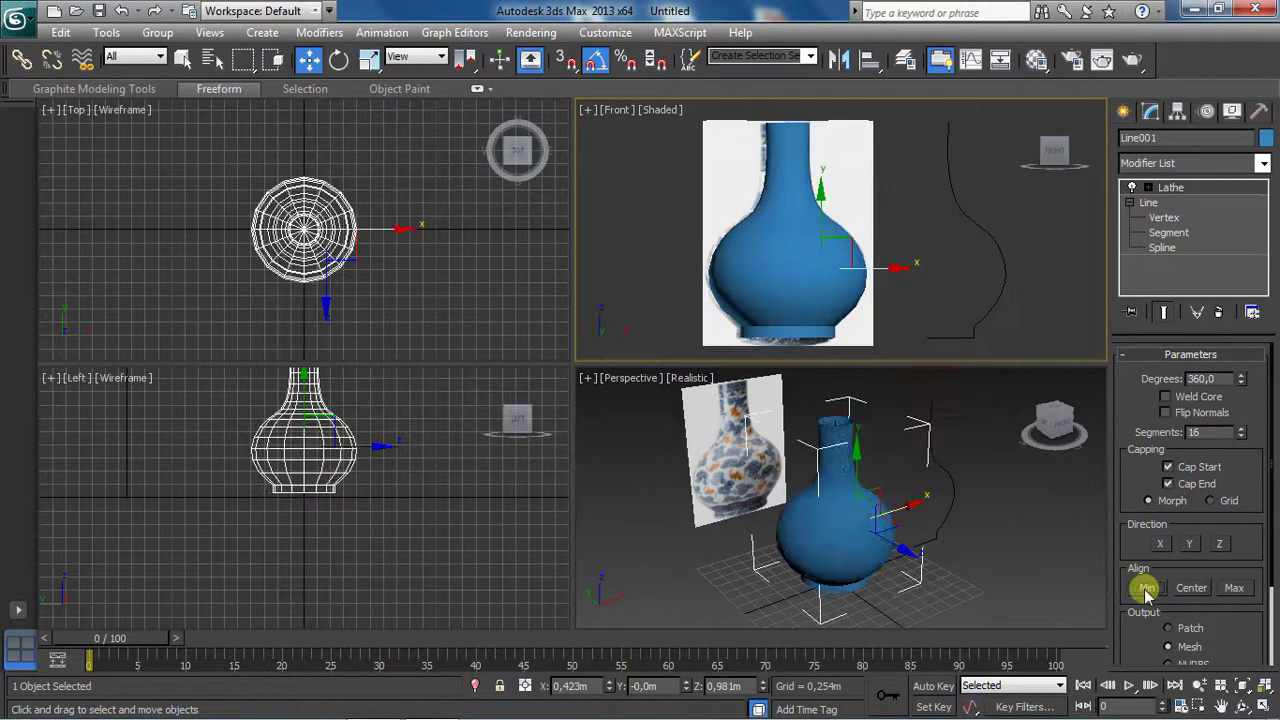
Step: Maximize the Perspective viewport and orbit to look up at the vase from below
click(1265, 707)
click(1243, 706)
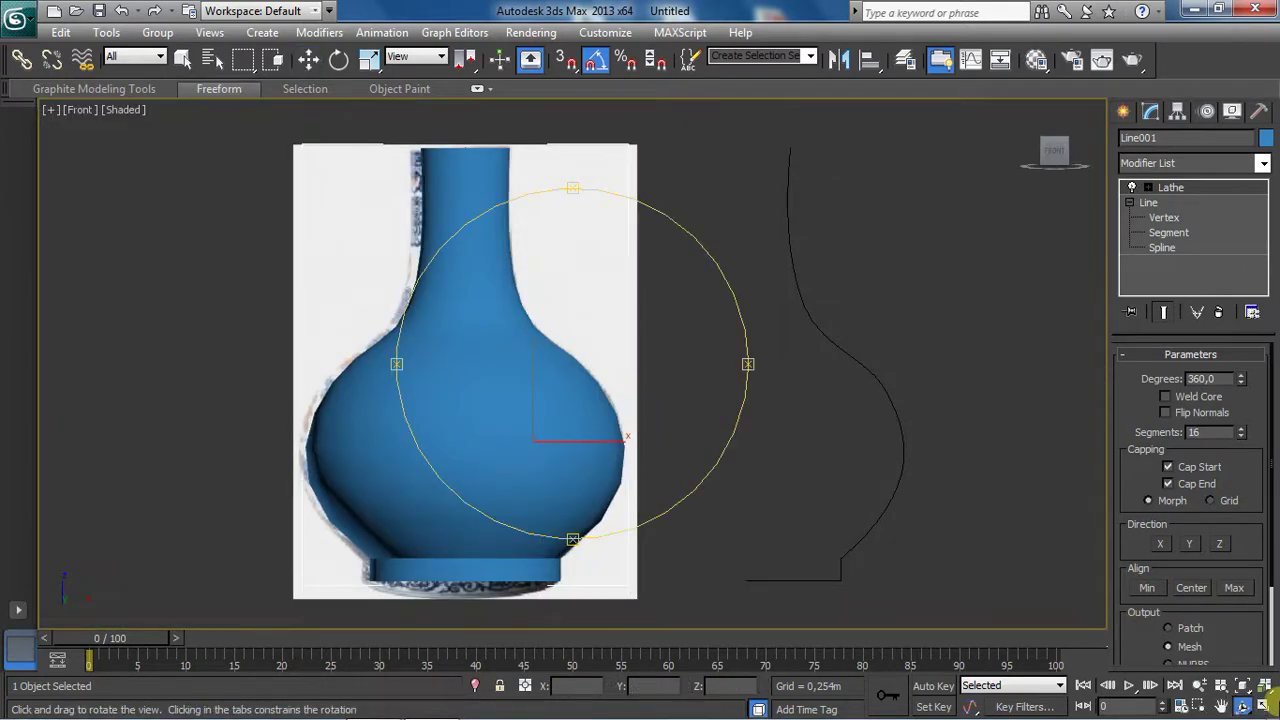
click(1265, 707)
click(1108, 610)
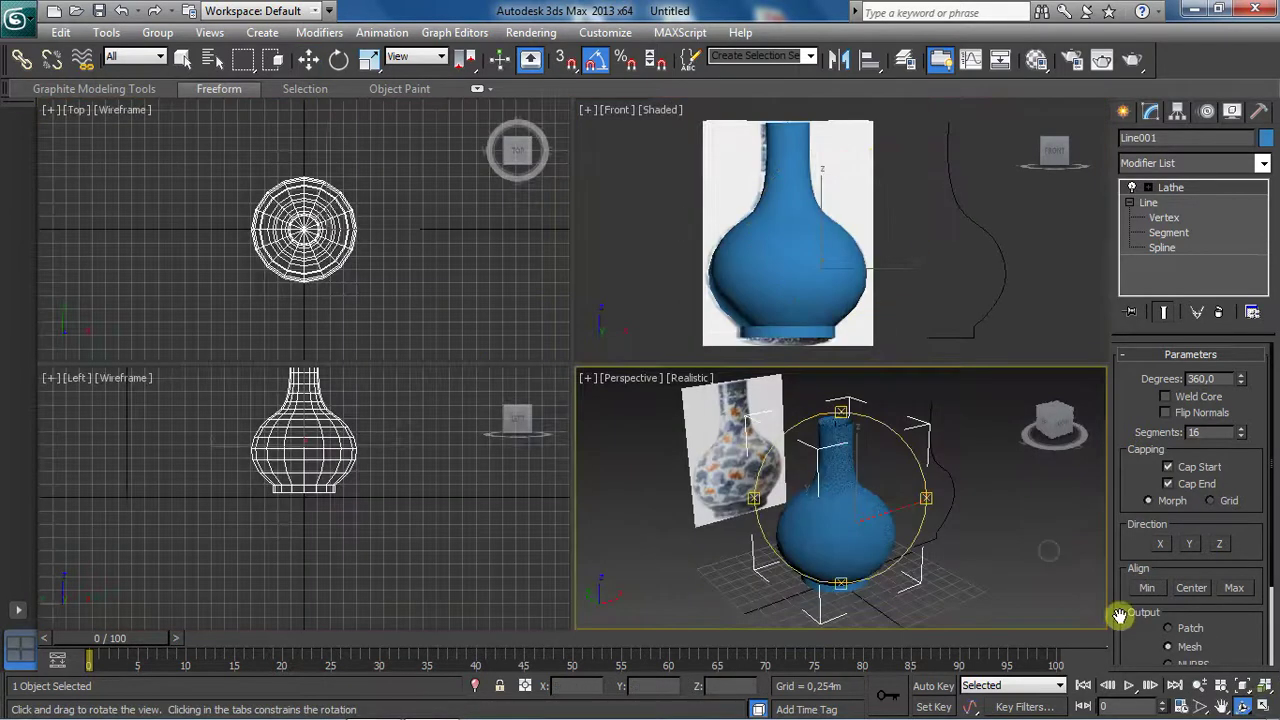
click(1265, 707)
mouse_move(572, 424)
mouse_down()
mouse_move(606, 296)
mouse_move(580, 449)
mouse_move(603, 323)
mouse_move(600, 341)
mouse_move(631, 360)
mouse_move(620, 423)
mouse_move(646, 304)
mouse_move(638, 365)
mouse_up()
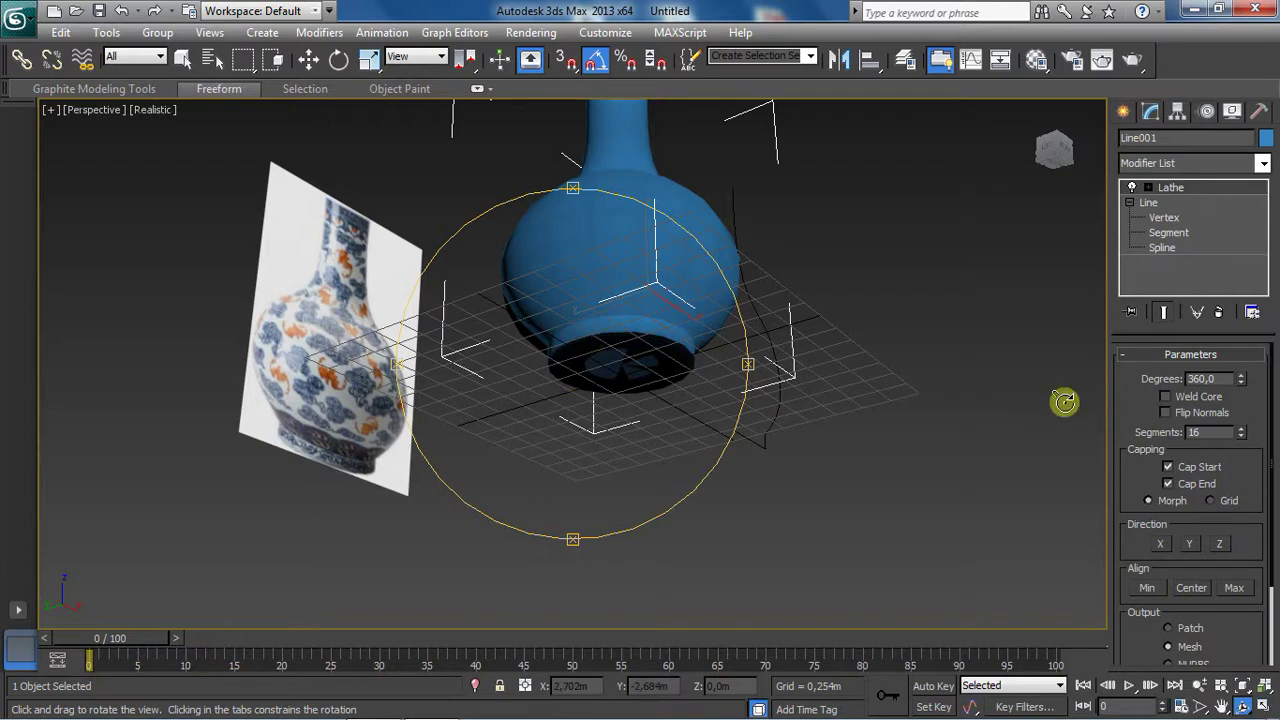
Step: Turn on Weld Core for the lathe and orbit to view the vase from above
click(1166, 395)
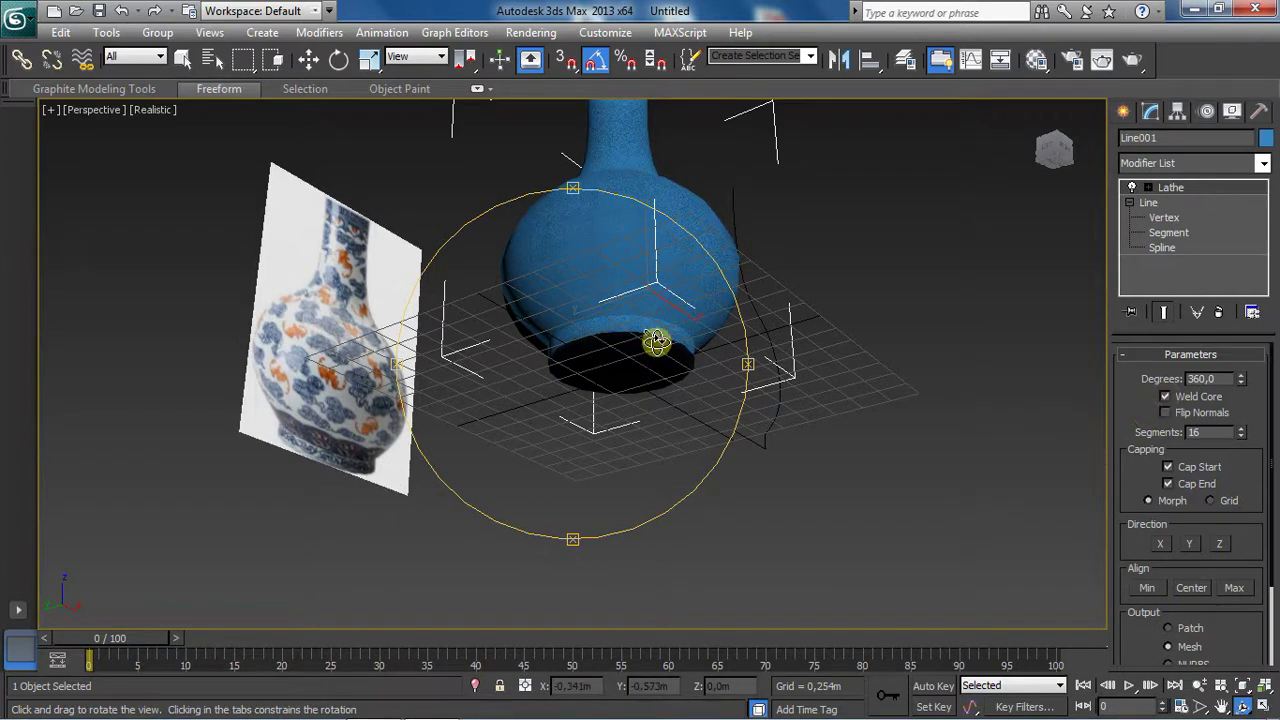
mouse_move(617, 360)
mouse_down()
mouse_move(629, 537)
mouse_move(547, 519)
mouse_move(640, 526)
mouse_move(666, 514)
mouse_up()
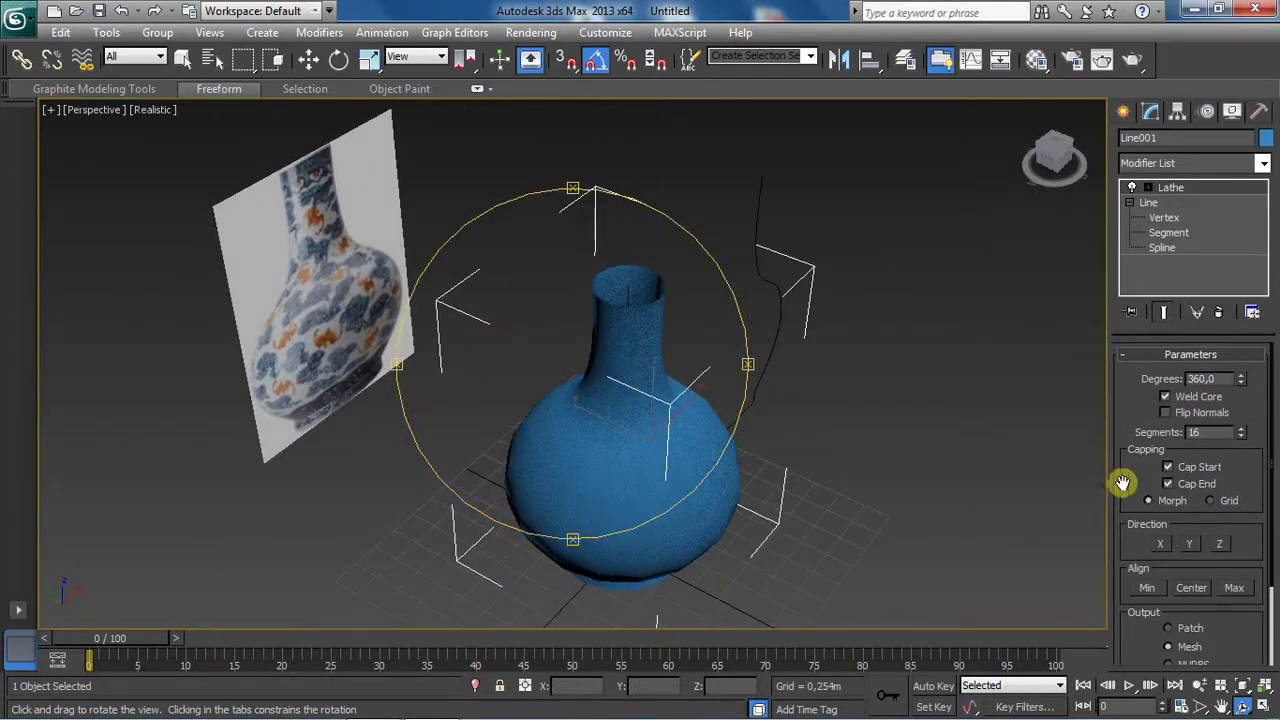
scroll(1153, 524, down, 2)
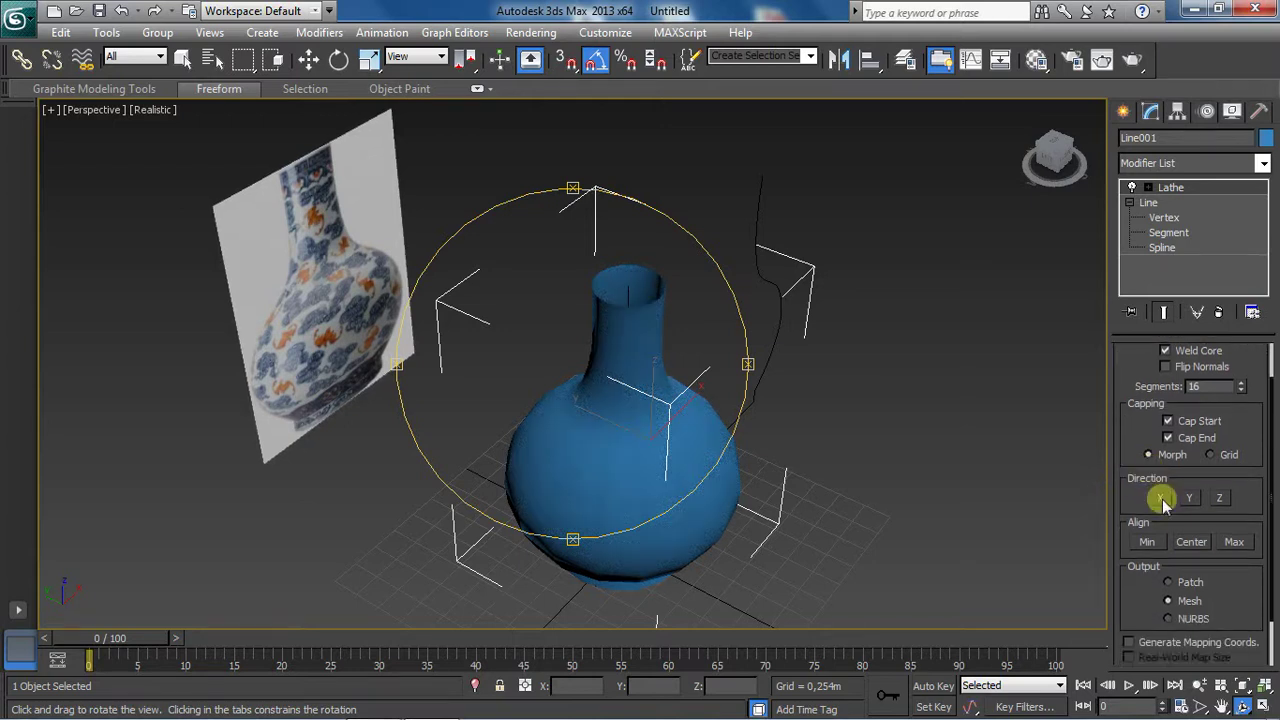
Step: Try revolving the profile around the X, then the Y axis with Min alignment
click(1160, 498)
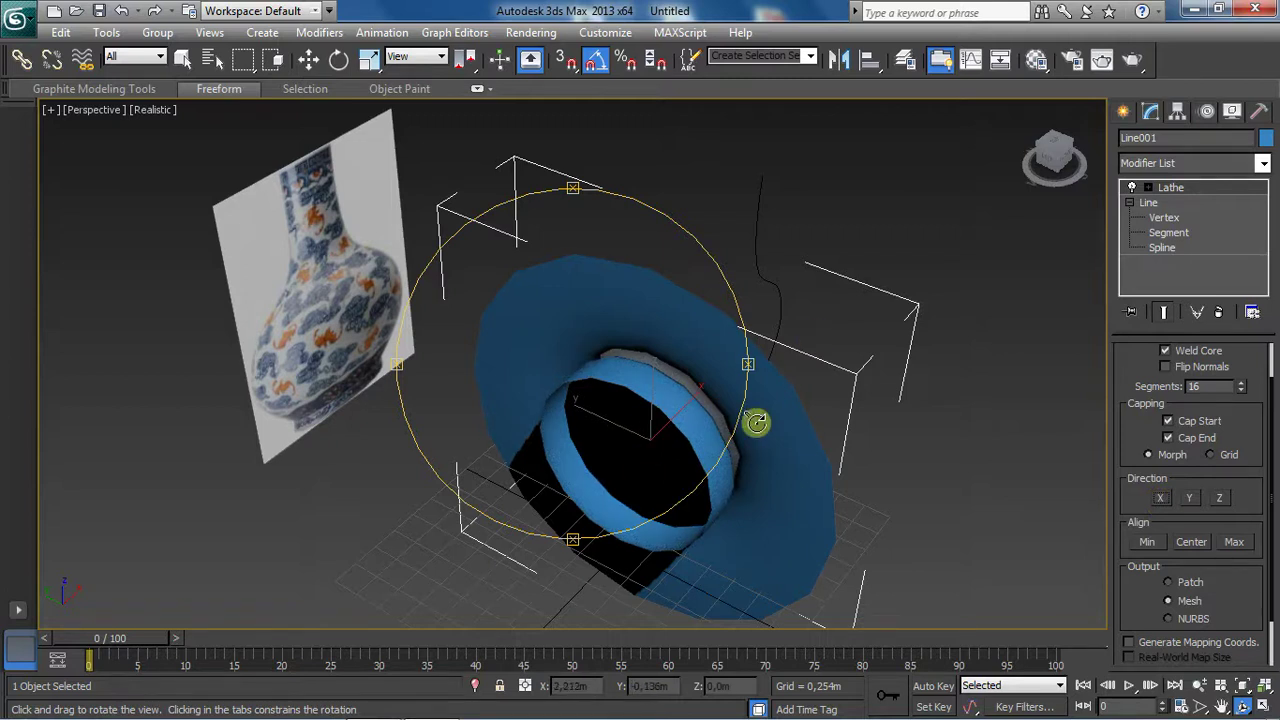
mouse_move(757, 420)
mouse_down()
mouse_move(563, 331)
mouse_move(449, 334)
mouse_move(470, 217)
mouse_move(480, 206)
mouse_move(700, 365)
mouse_up()
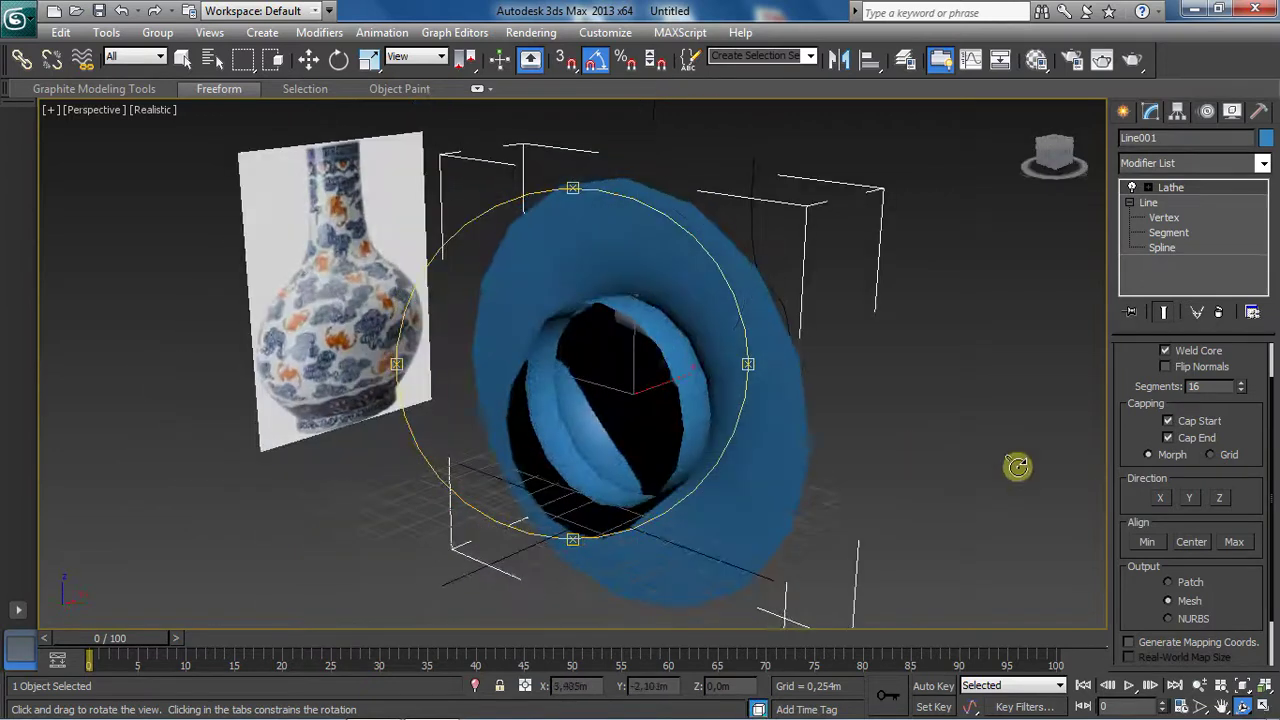
click(1190, 498)
mouse_move(708, 366)
mouse_down()
mouse_move(622, 396)
mouse_move(557, 366)
mouse_move(591, 354)
mouse_move(720, 390)
mouse_up()
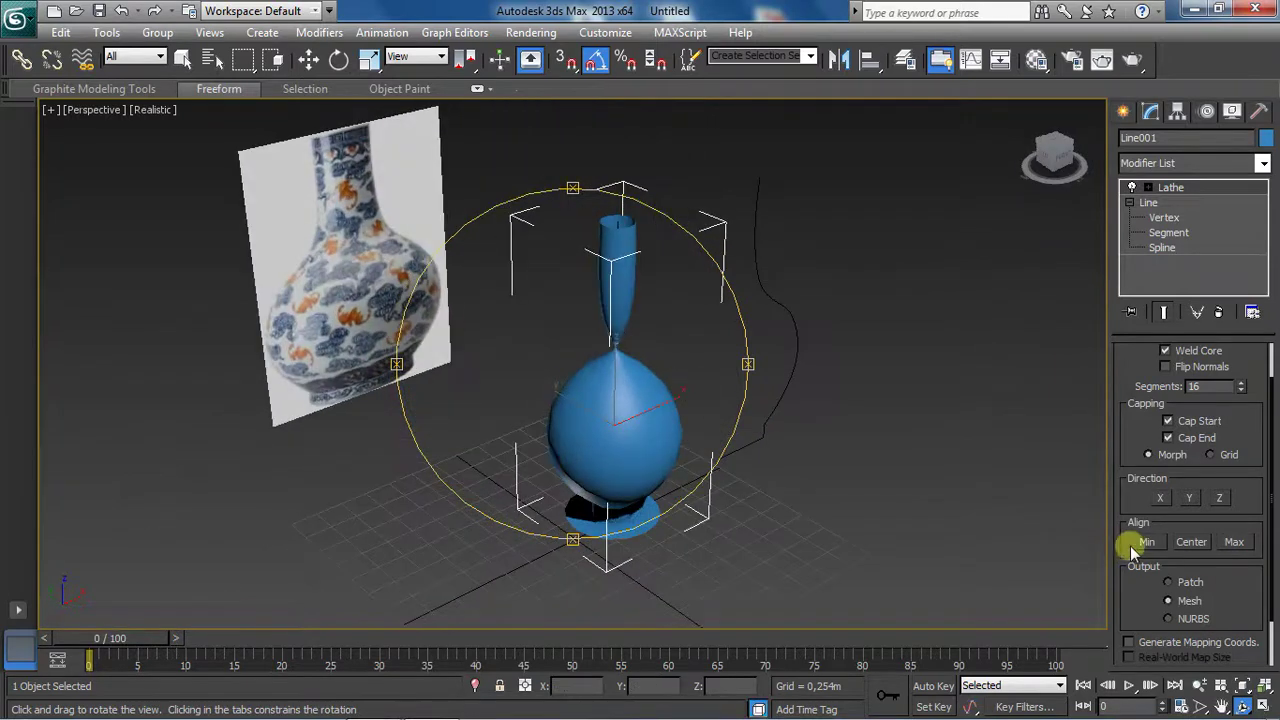
click(1146, 542)
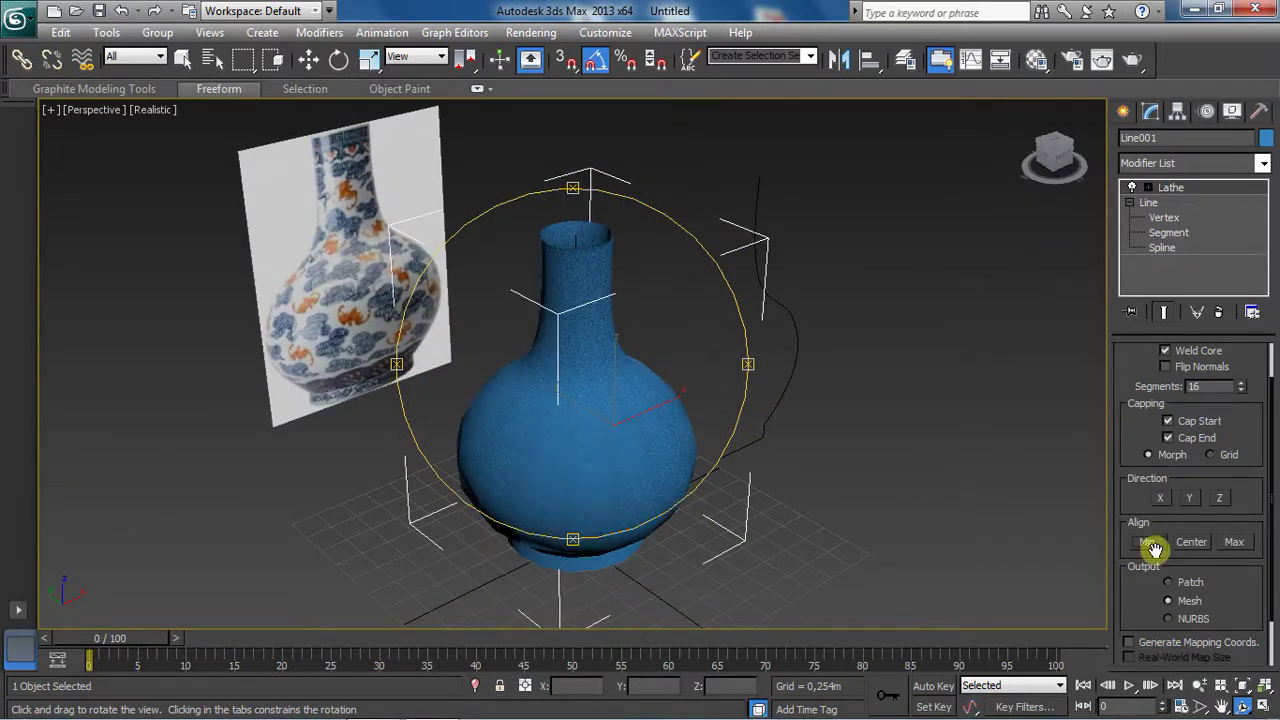
drag(663, 329, 699, 330)
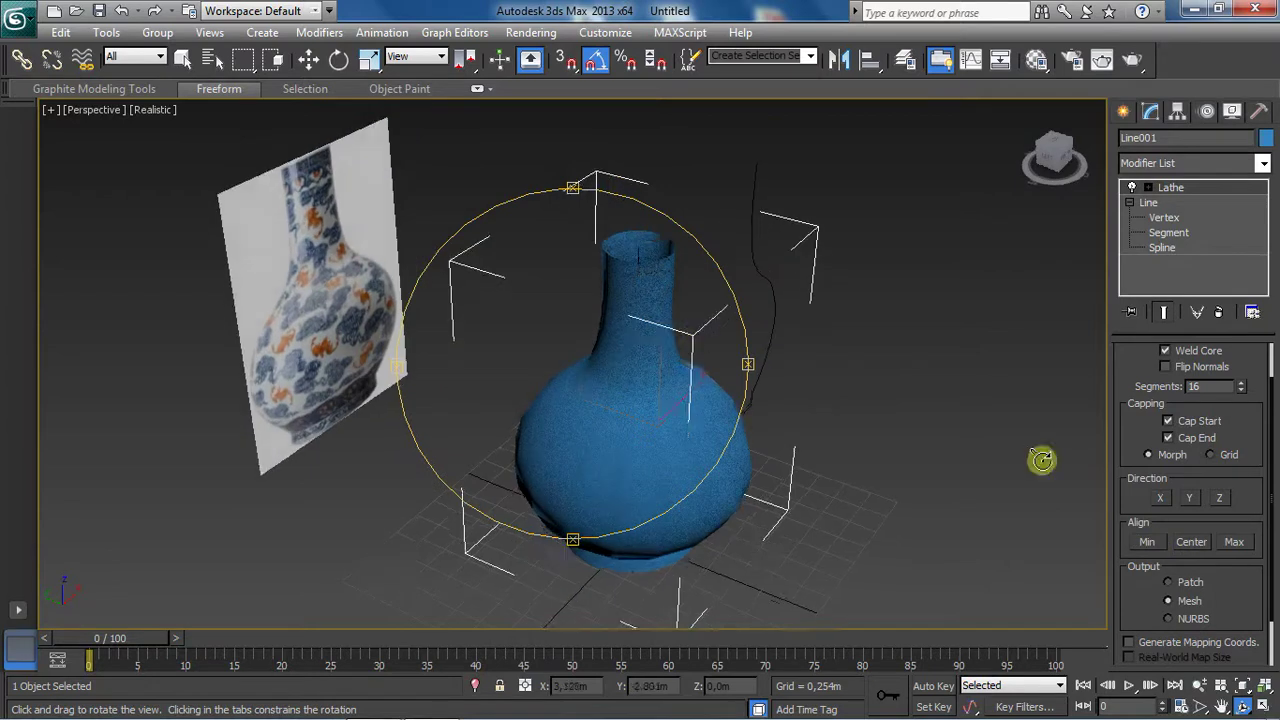
Step: Test Z direction with Max, Min and Center alignment, then keep Direction Y with Min alignment
click(1221, 498)
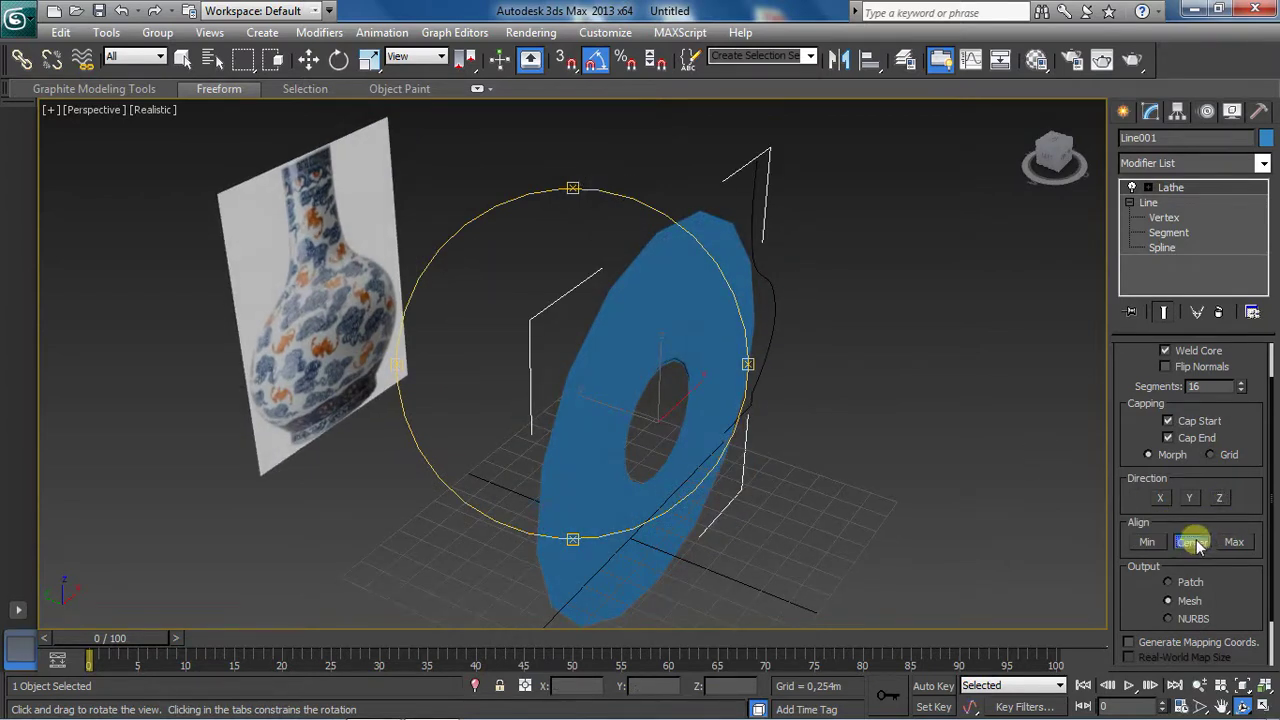
click(1234, 542)
click(1168, 541)
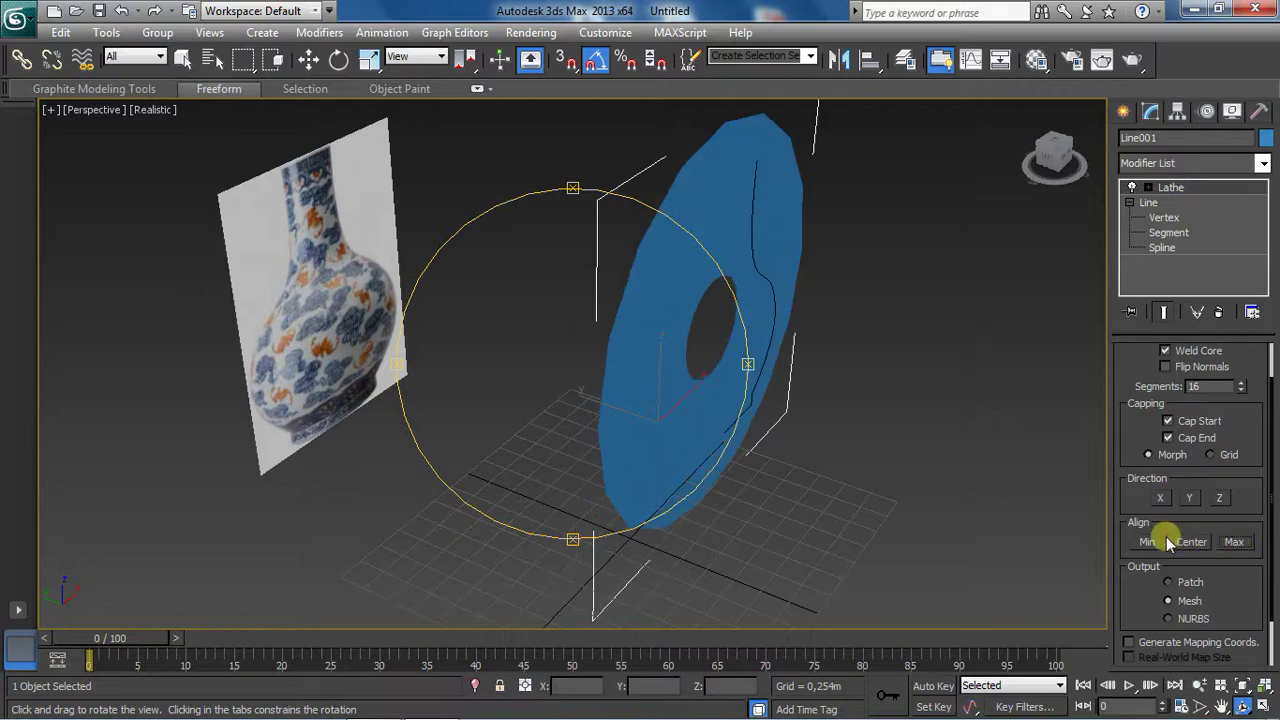
click(1192, 542)
click(1150, 542)
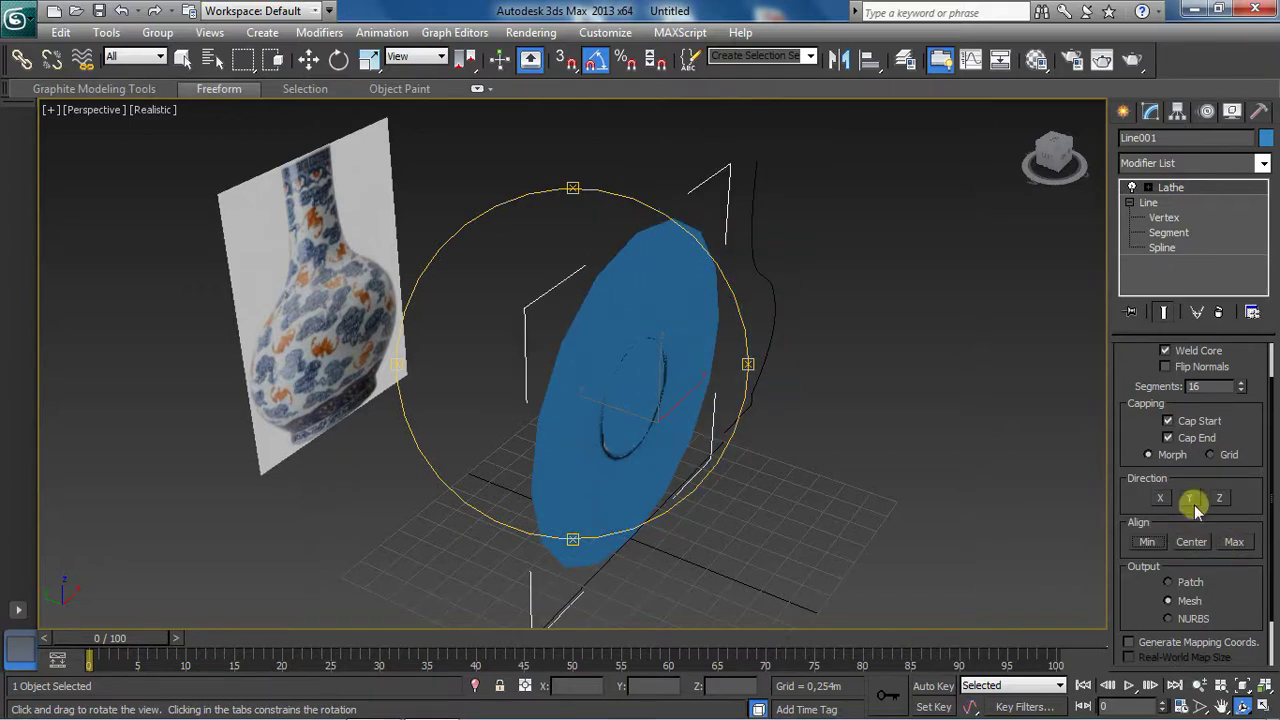
click(1192, 500)
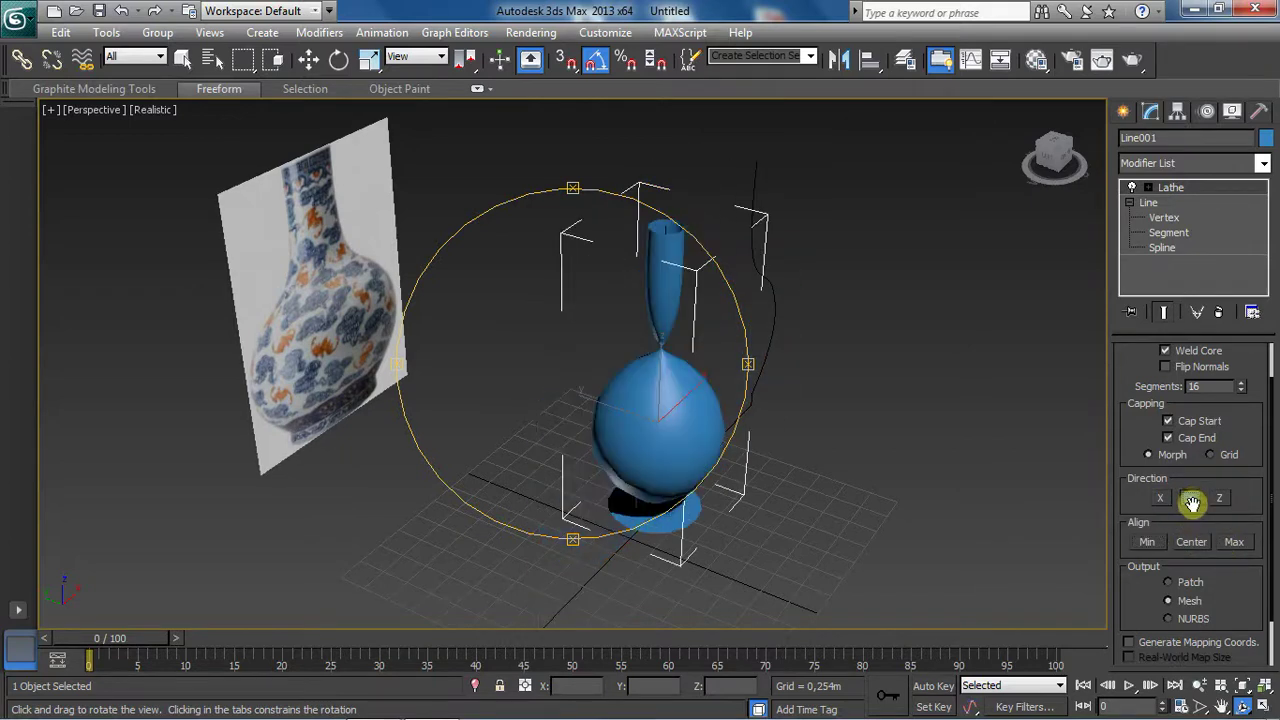
click(1147, 542)
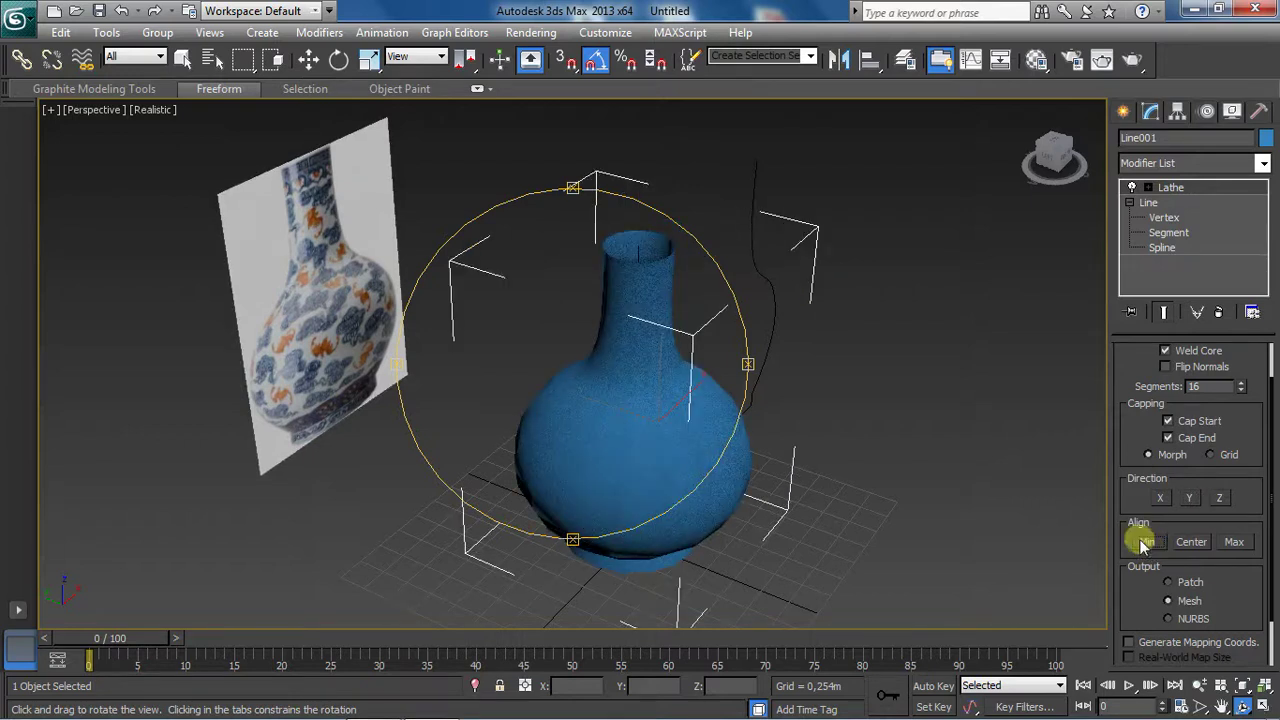
mouse_move(643, 334)
mouse_down()
mouse_move(590, 357)
mouse_move(609, 354)
mouse_up()
Step: Show edged faces on the vase and orbit to inspect its underside
key(w)
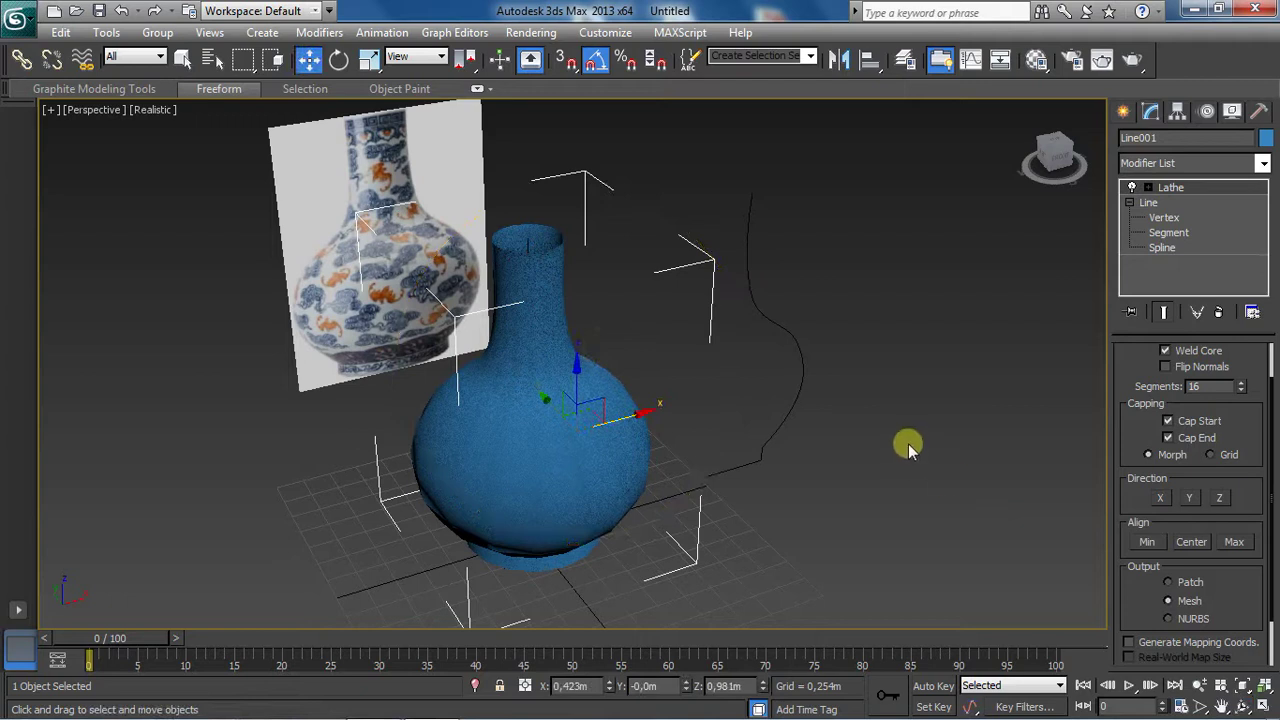
key(F4)
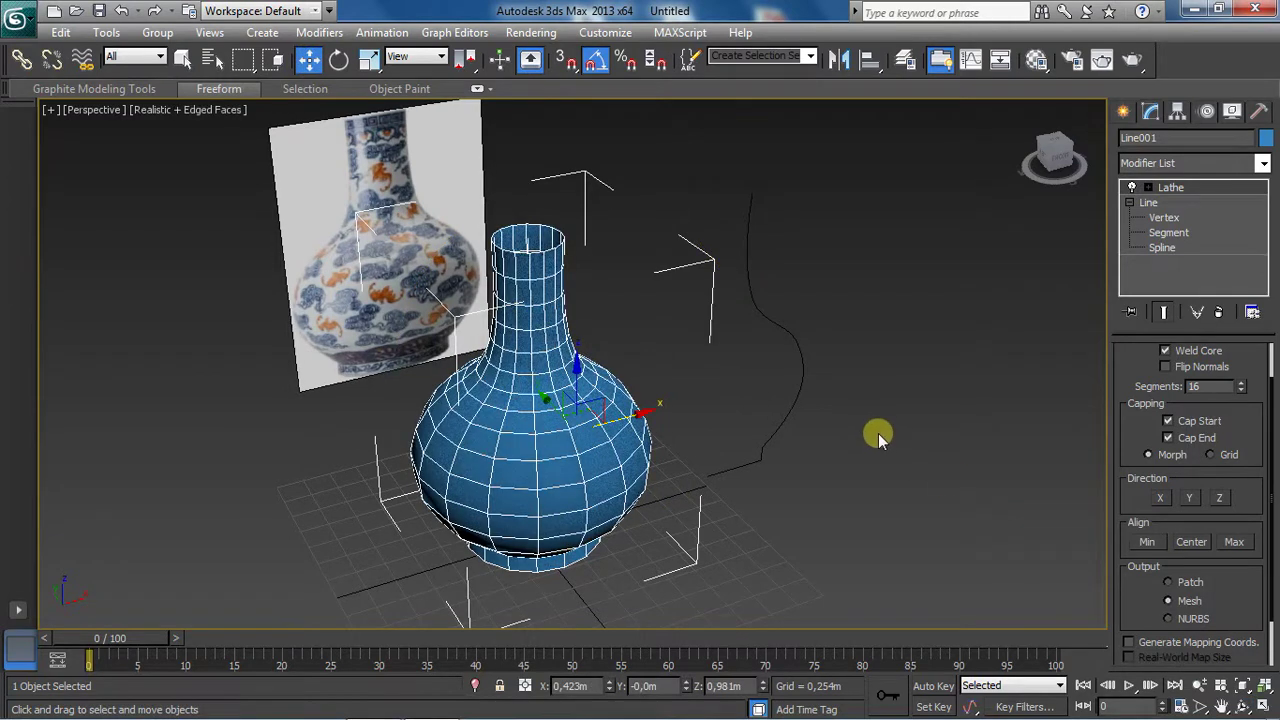
click(1243, 706)
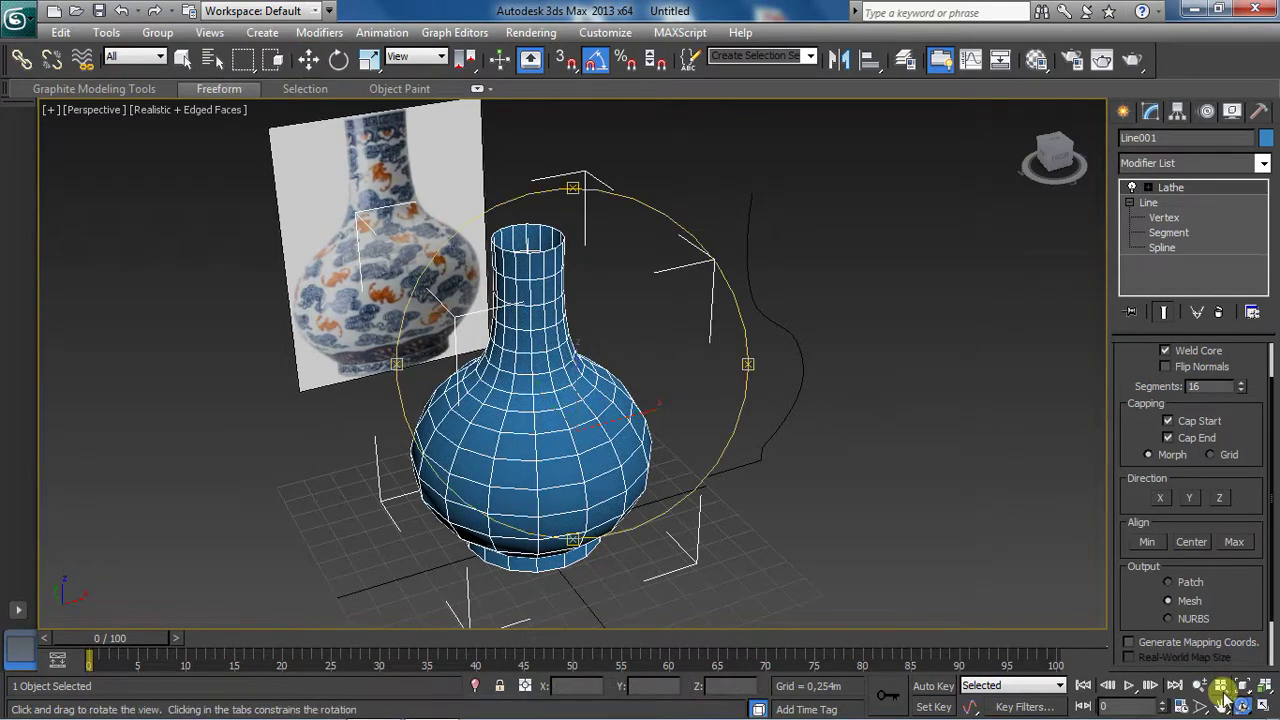
mouse_move(628, 346)
mouse_down()
mouse_move(666, 282)
mouse_move(748, 363)
mouse_move(743, 374)
mouse_move(568, 364)
mouse_up()
right_click(568, 364)
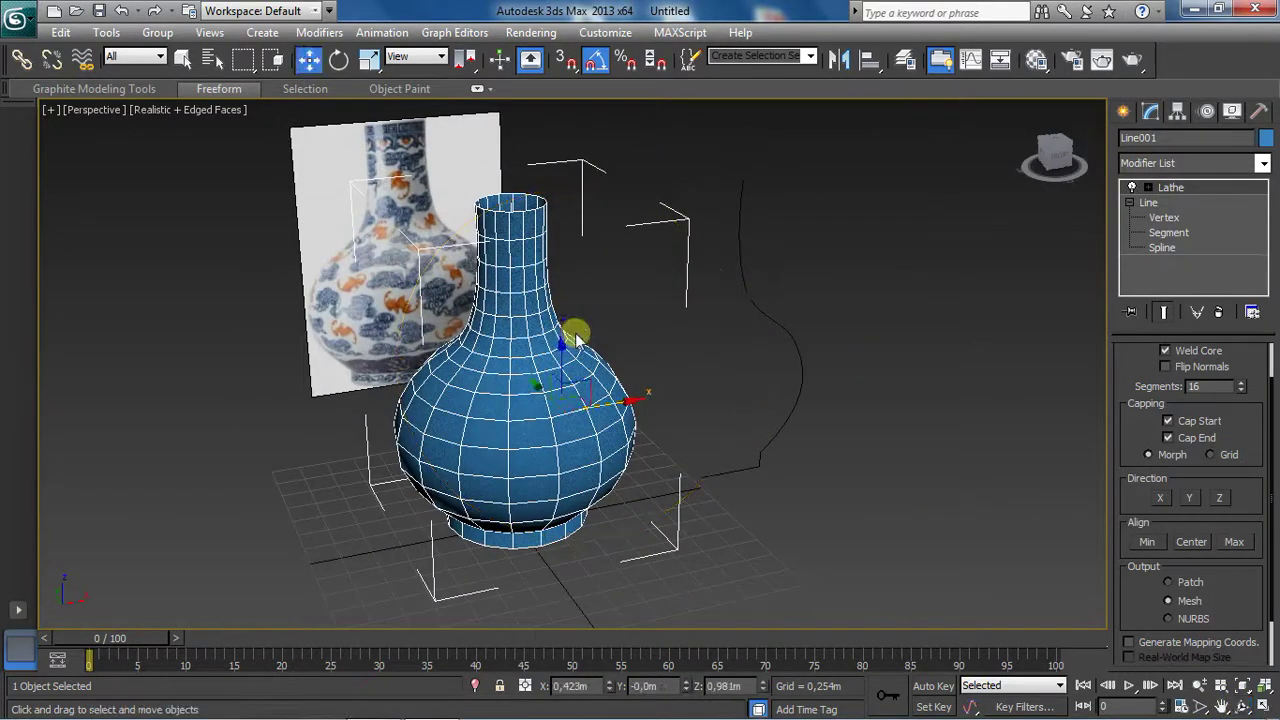
Step: Set the Line001 profile's interpolation to Adaptive, then return to the Lathe
click(1150, 204)
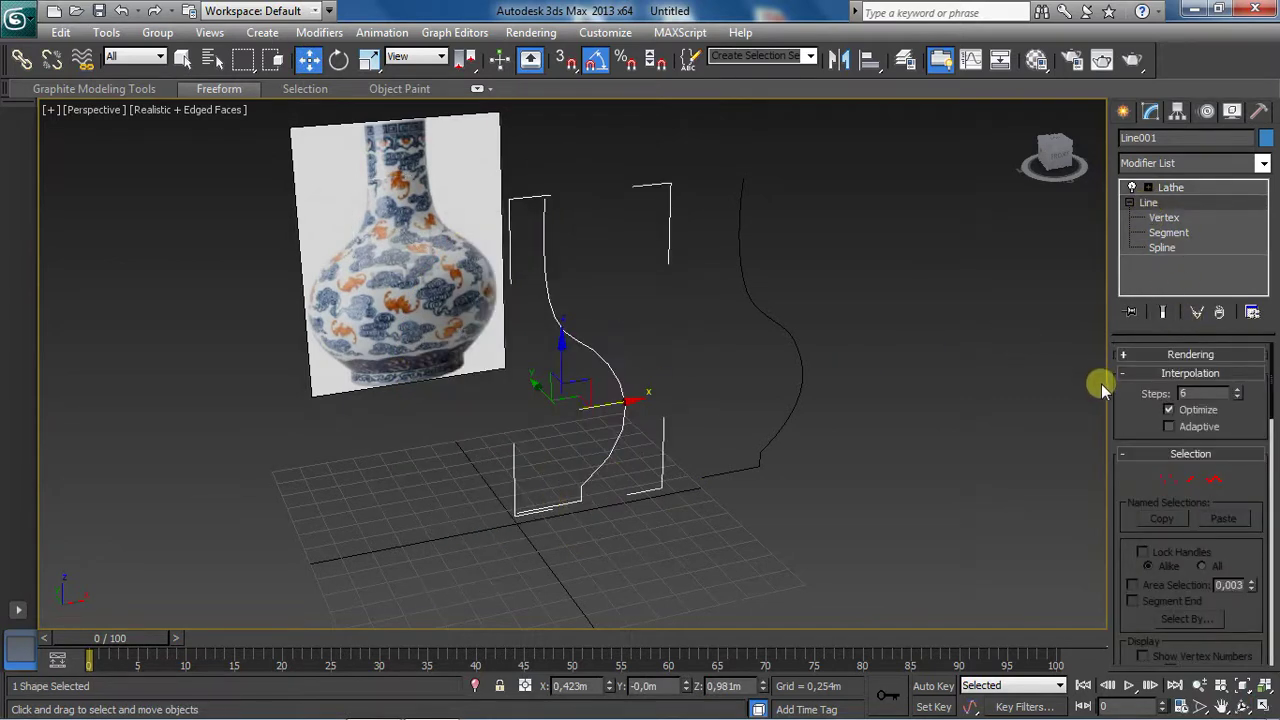
click(1169, 426)
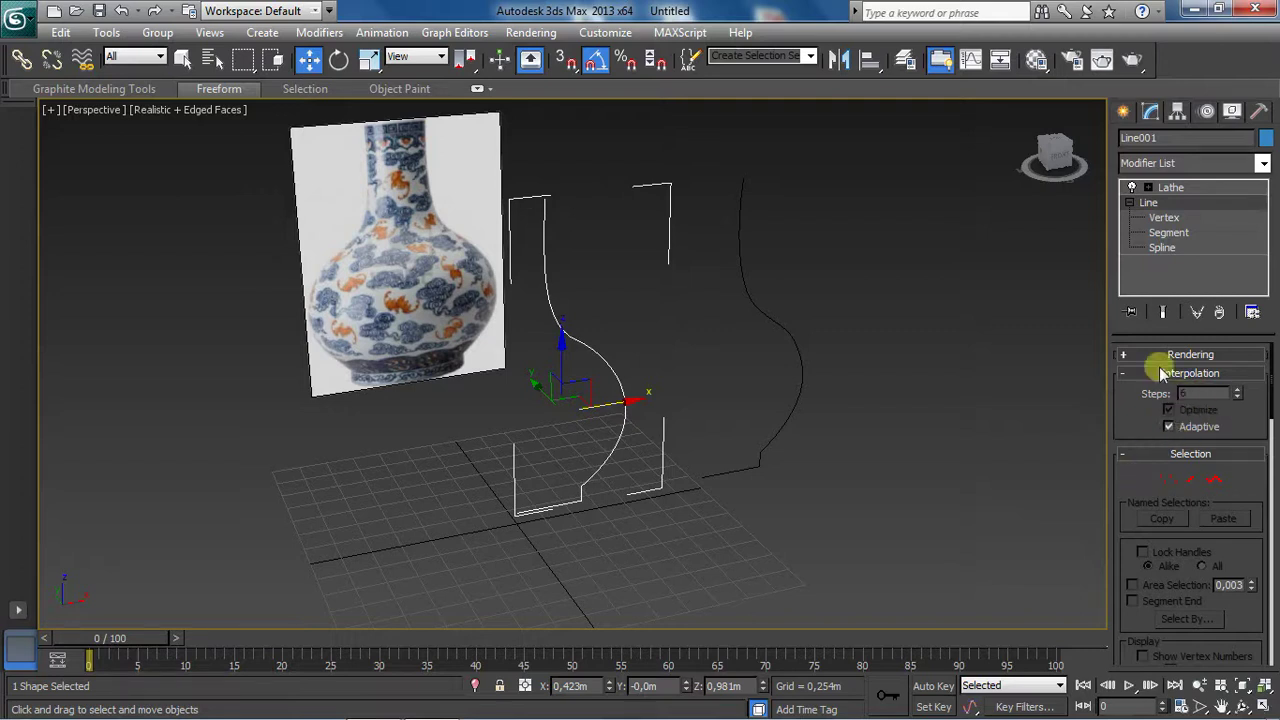
click(1170, 187)
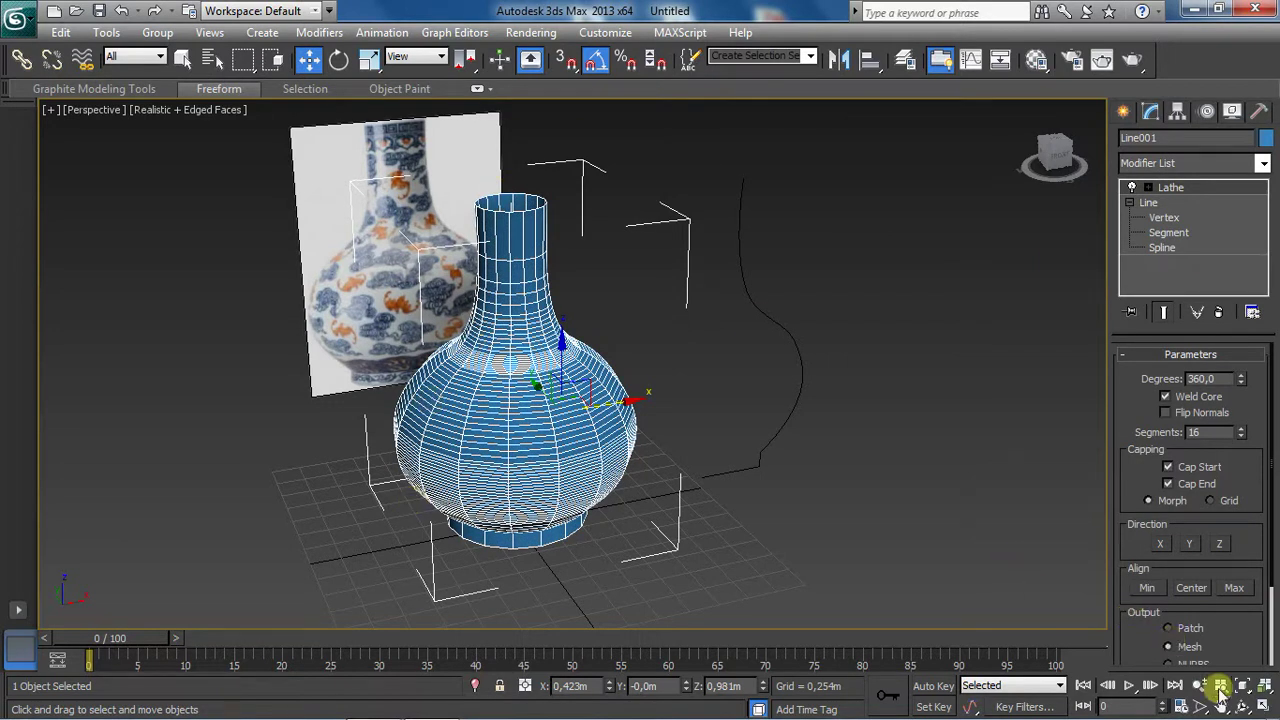
Step: Orbit to a side view and commit 50 lathe segments
click(1242, 706)
mouse_move(677, 406)
mouse_down()
mouse_move(603, 283)
mouse_move(606, 254)
mouse_move(530, 407)
mouse_move(600, 509)
mouse_move(636, 523)
mouse_move(608, 503)
mouse_up()
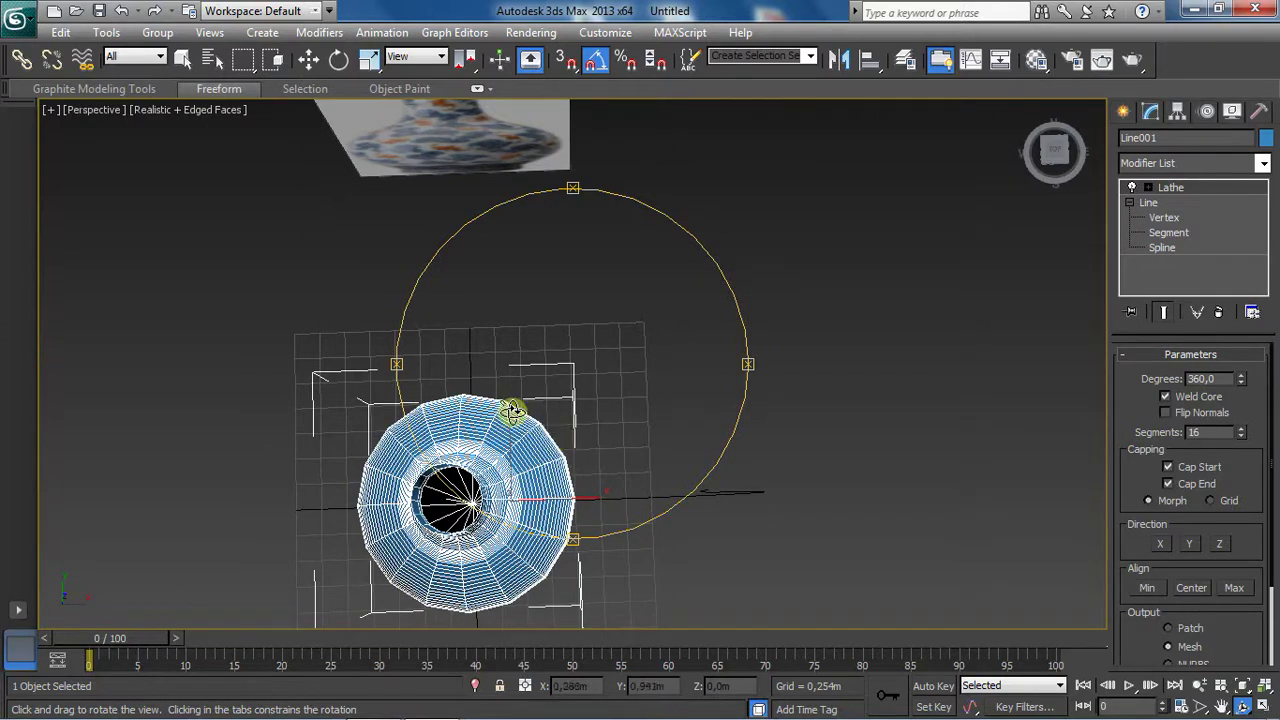
mouse_move(570, 453)
mouse_down()
mouse_move(487, 332)
mouse_move(505, 347)
mouse_up()
text(50)
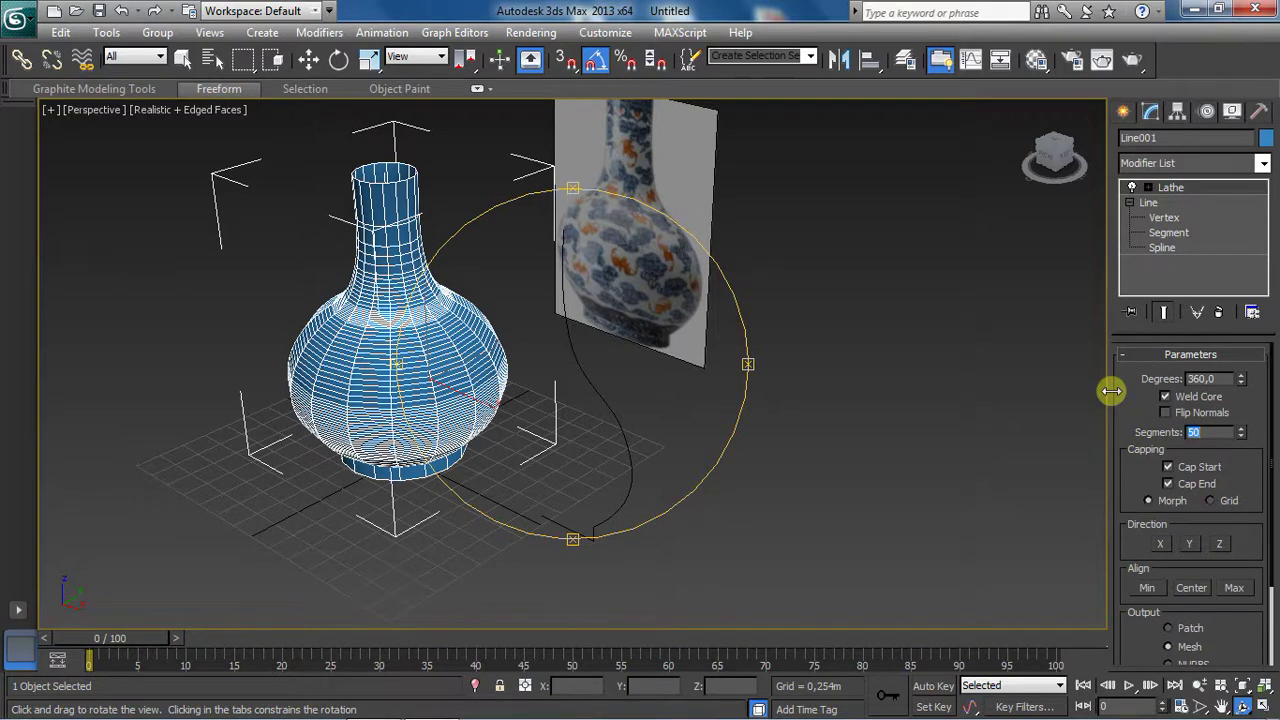
key(Return)
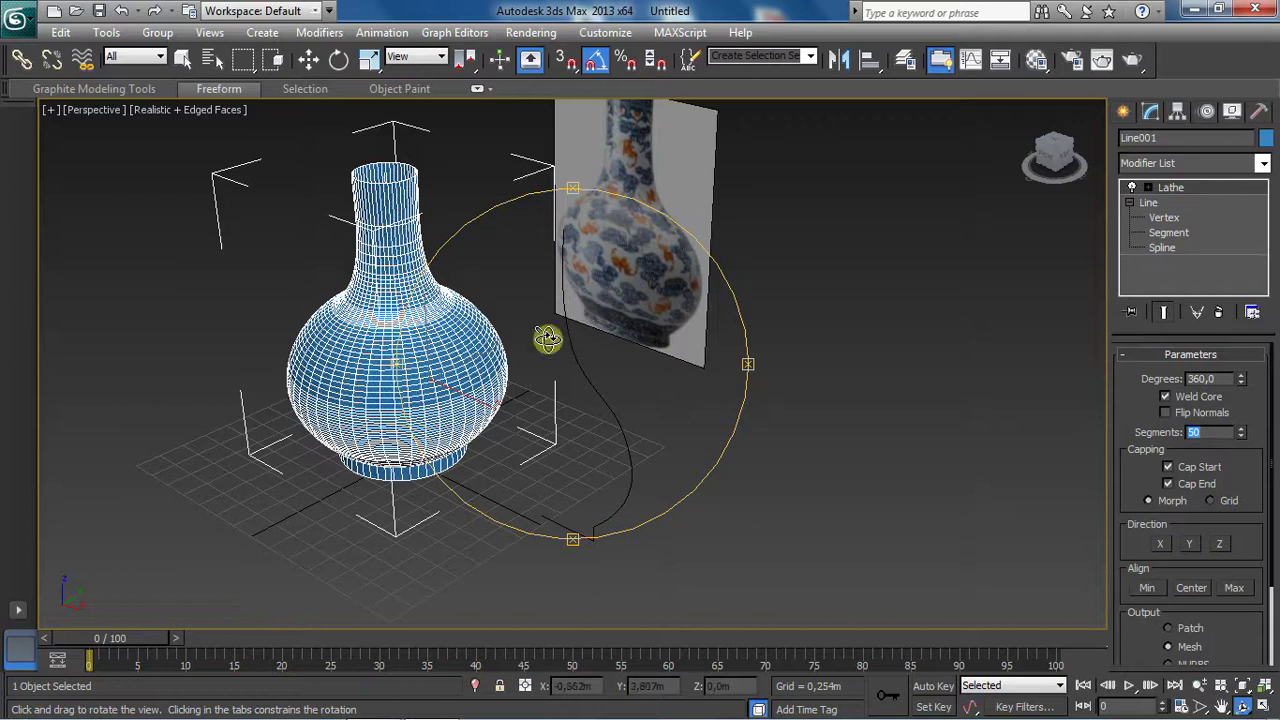
key(w)
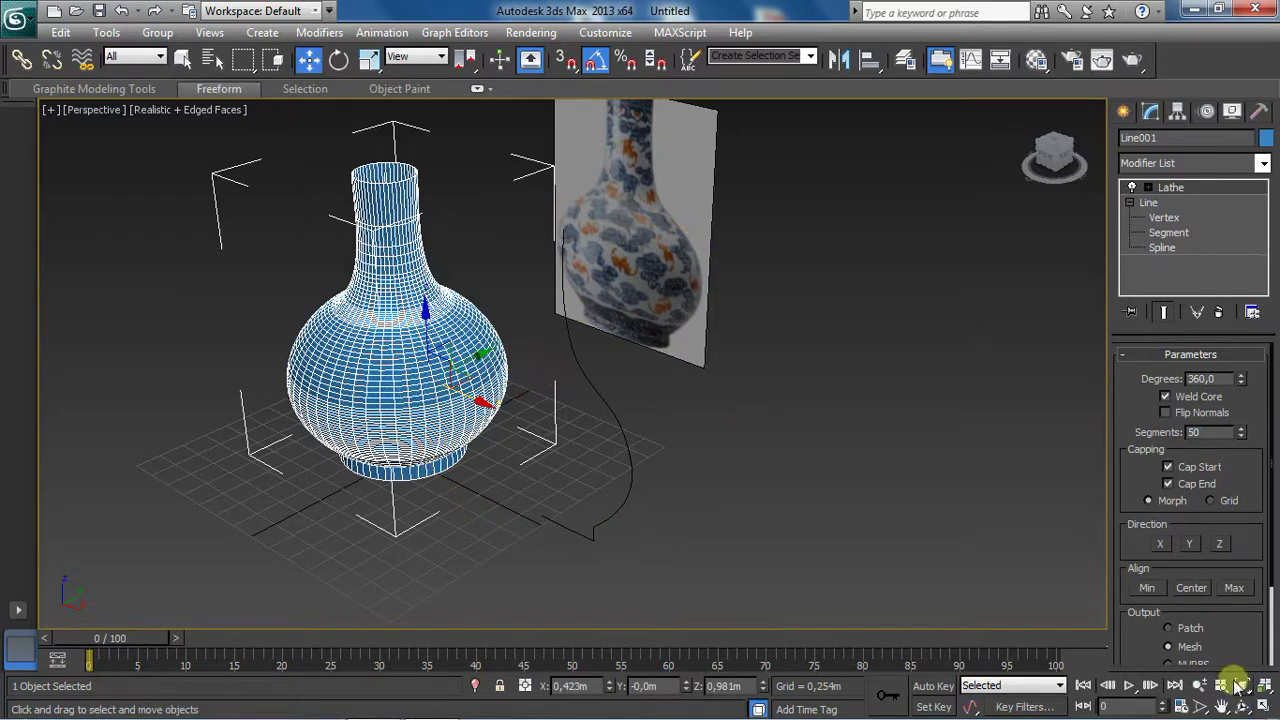
Step: Pan and orbit to inspect the 50-segment vase from above and front, then expand Lathe
click(1220, 706)
drag(491, 306, 651, 363)
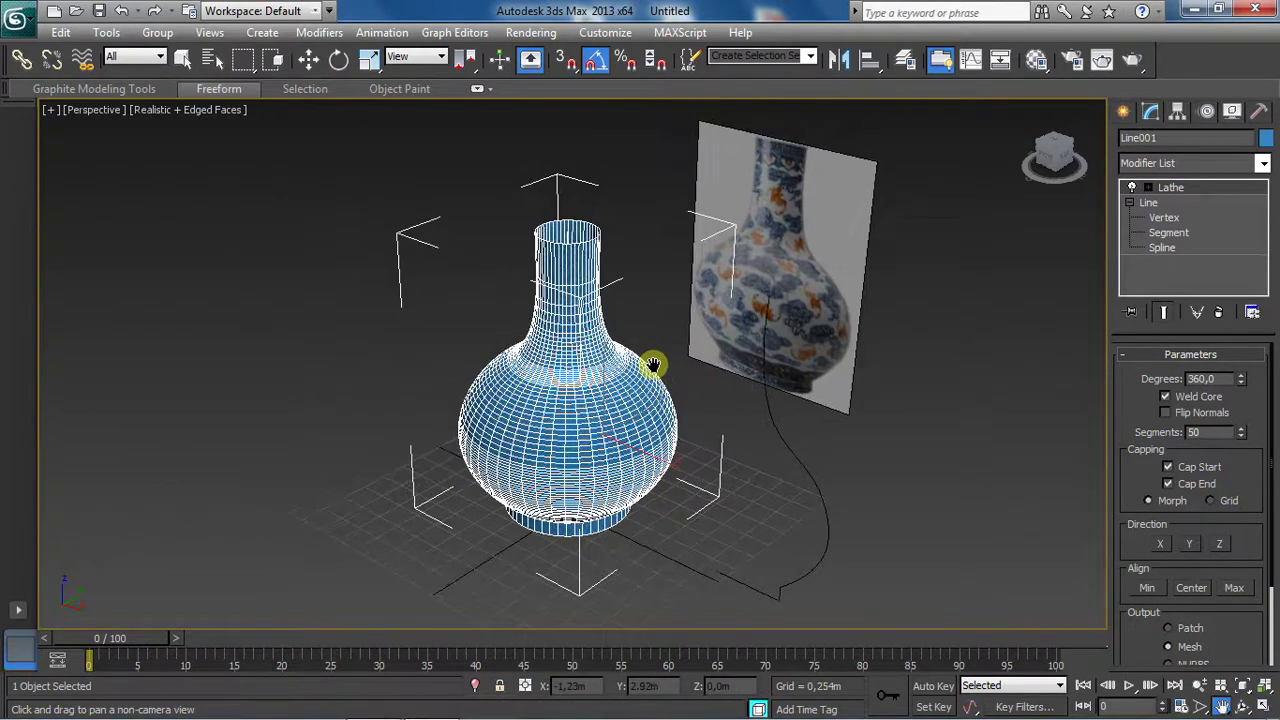
click(1241, 704)
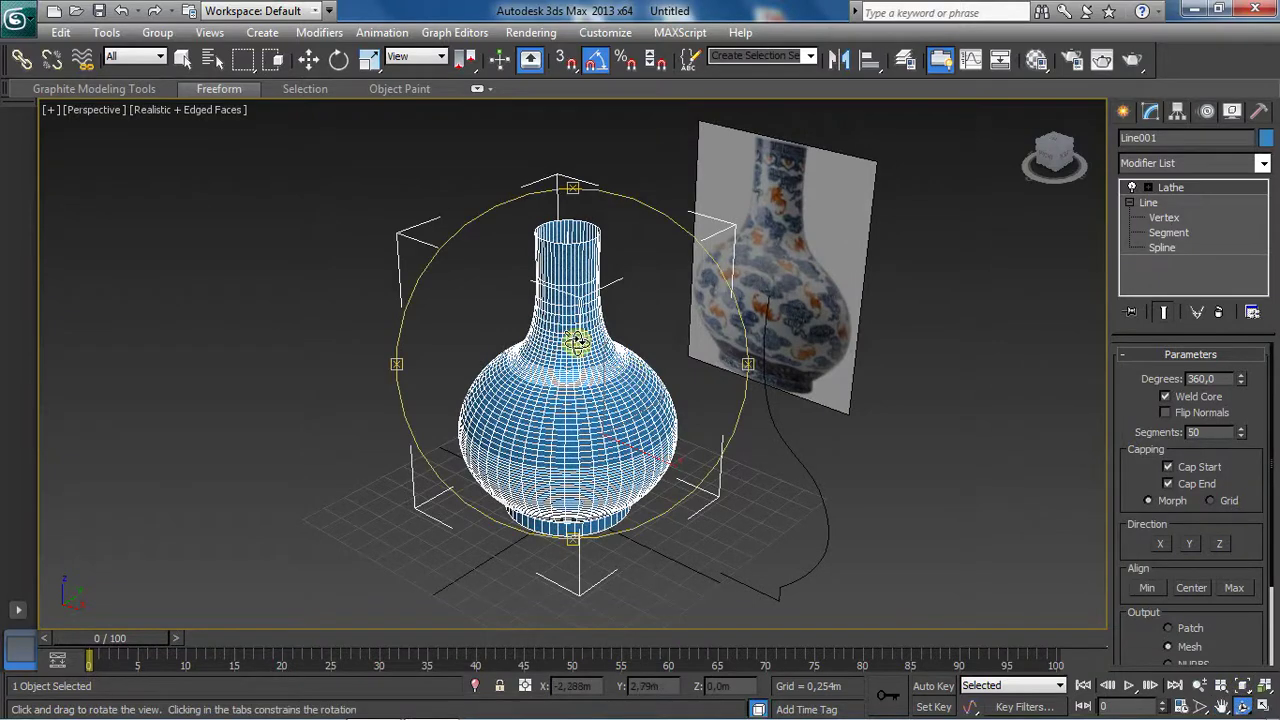
mouse_move(577, 343)
mouse_down()
mouse_move(643, 477)
mouse_move(686, 451)
mouse_move(757, 367)
mouse_move(760, 211)
mouse_move(740, 189)
mouse_move(600, 306)
mouse_move(571, 486)
mouse_move(643, 309)
mouse_move(676, 355)
mouse_move(586, 294)
mouse_move(566, 329)
mouse_move(446, 418)
mouse_up()
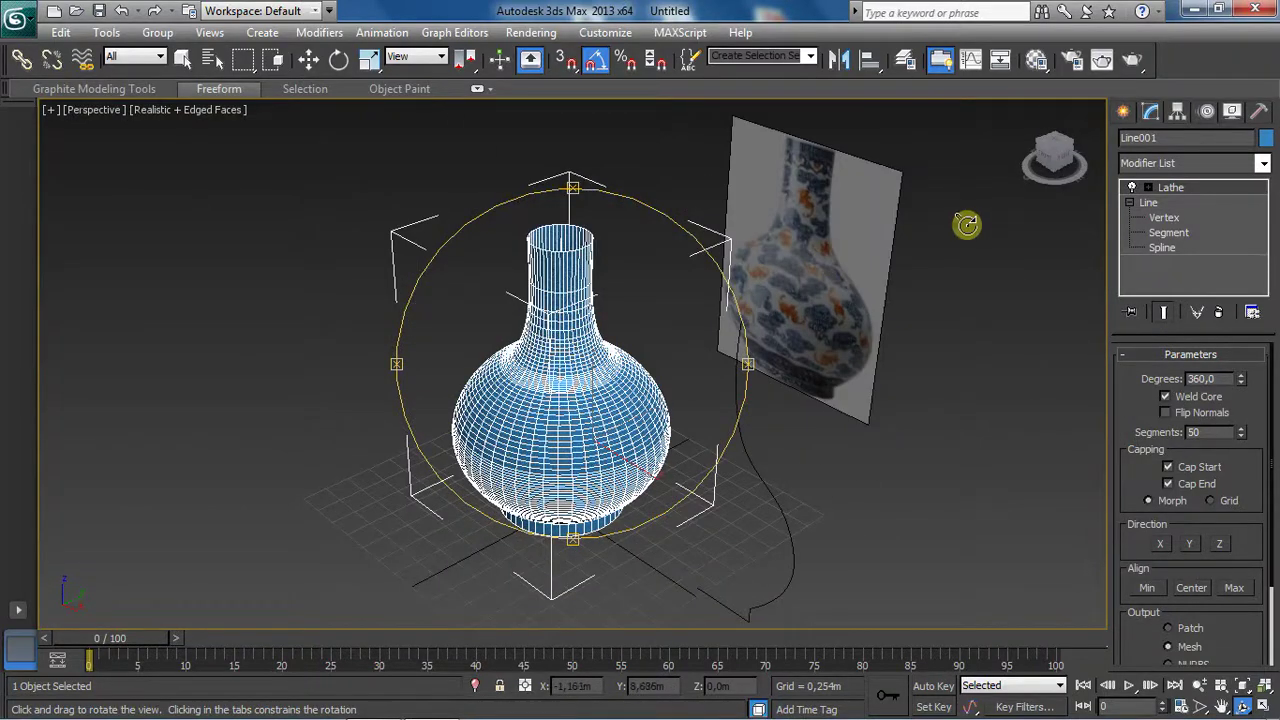
mouse_move(651, 354)
mouse_down()
mouse_move(569, 409)
mouse_move(606, 491)
mouse_move(701, 366)
mouse_move(734, 360)
mouse_move(714, 340)
mouse_move(608, 349)
mouse_up()
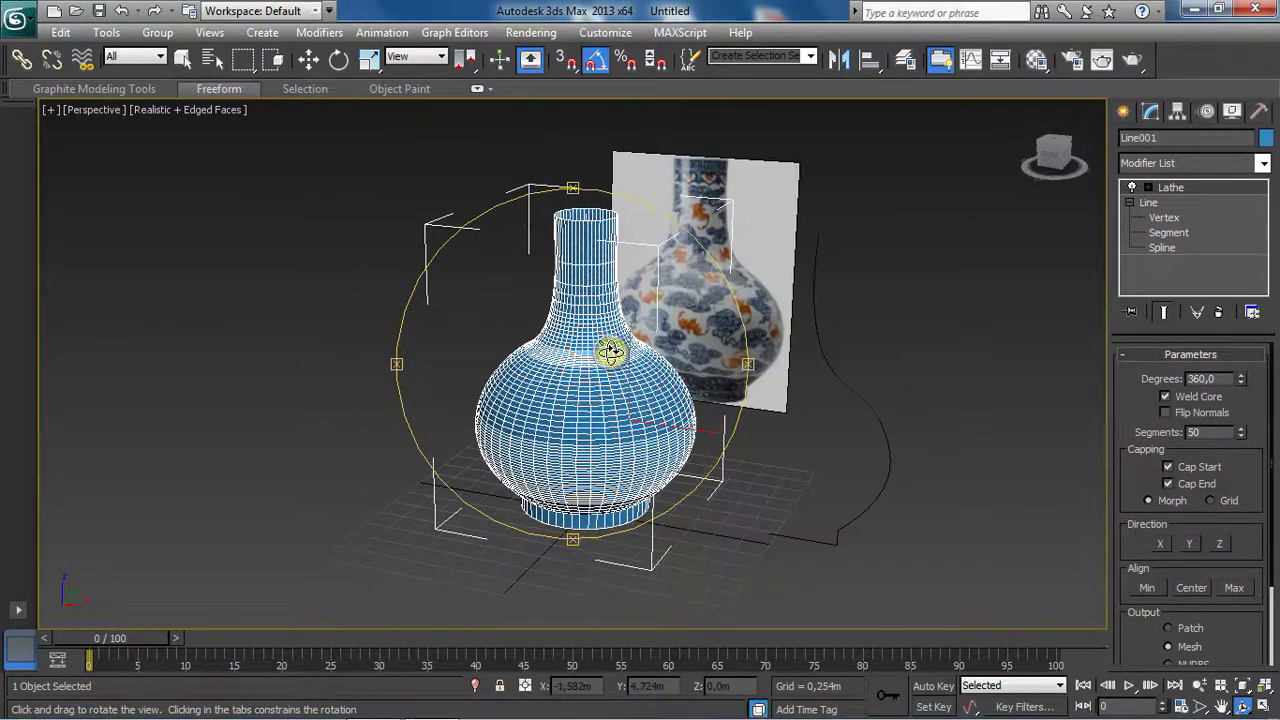
right_click(610, 352)
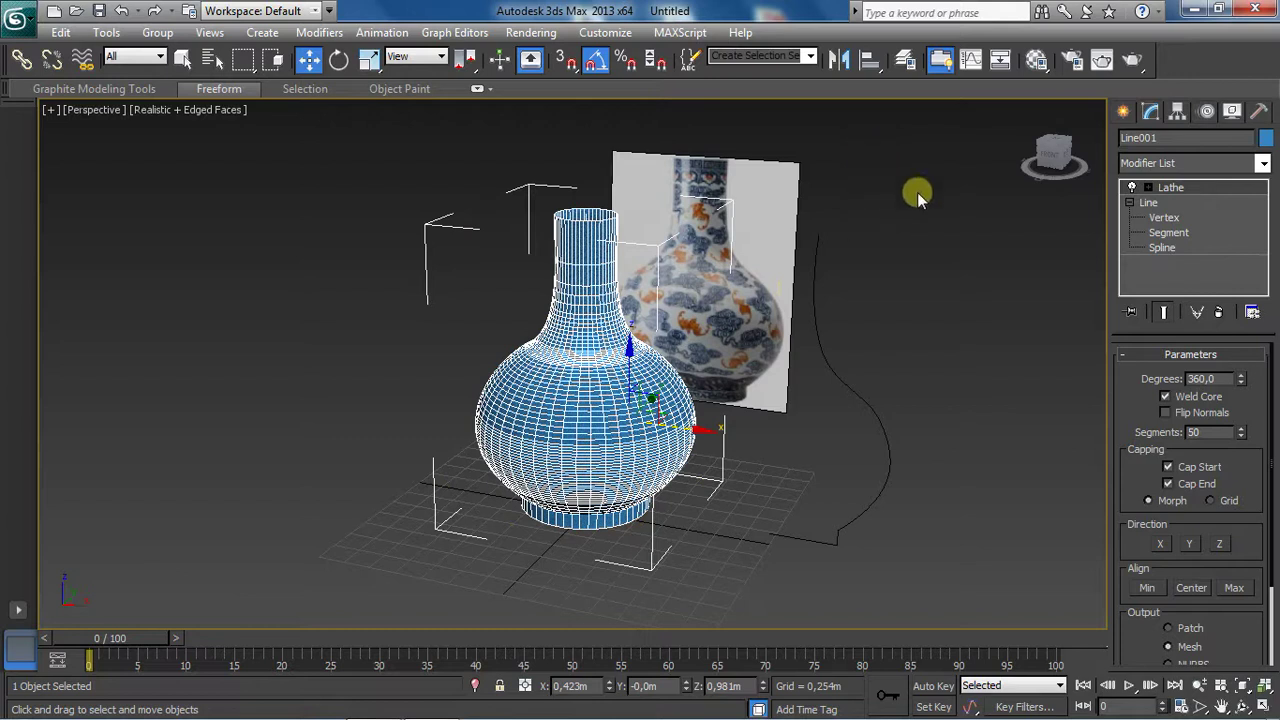
click(1149, 189)
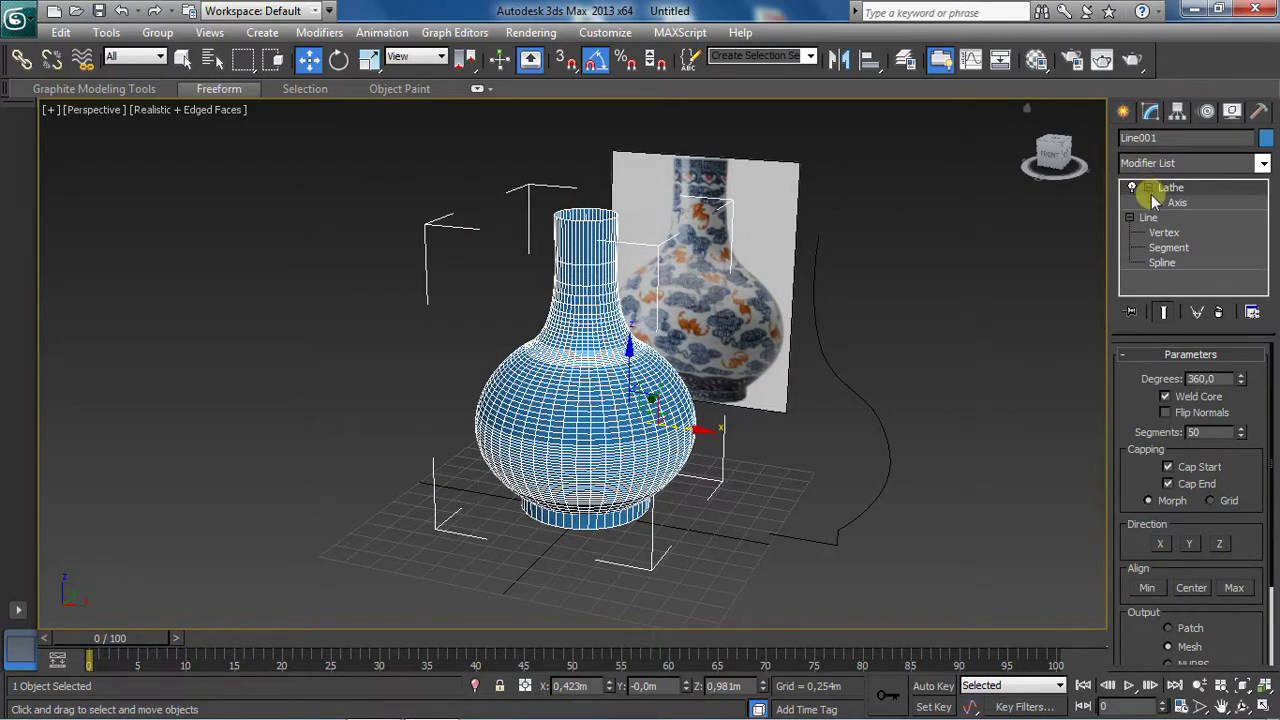
Step: Edit Line001 vertices with Show End Result on, and undo a vertex move in the maximized Front view
click(1149, 189)
click(1160, 217)
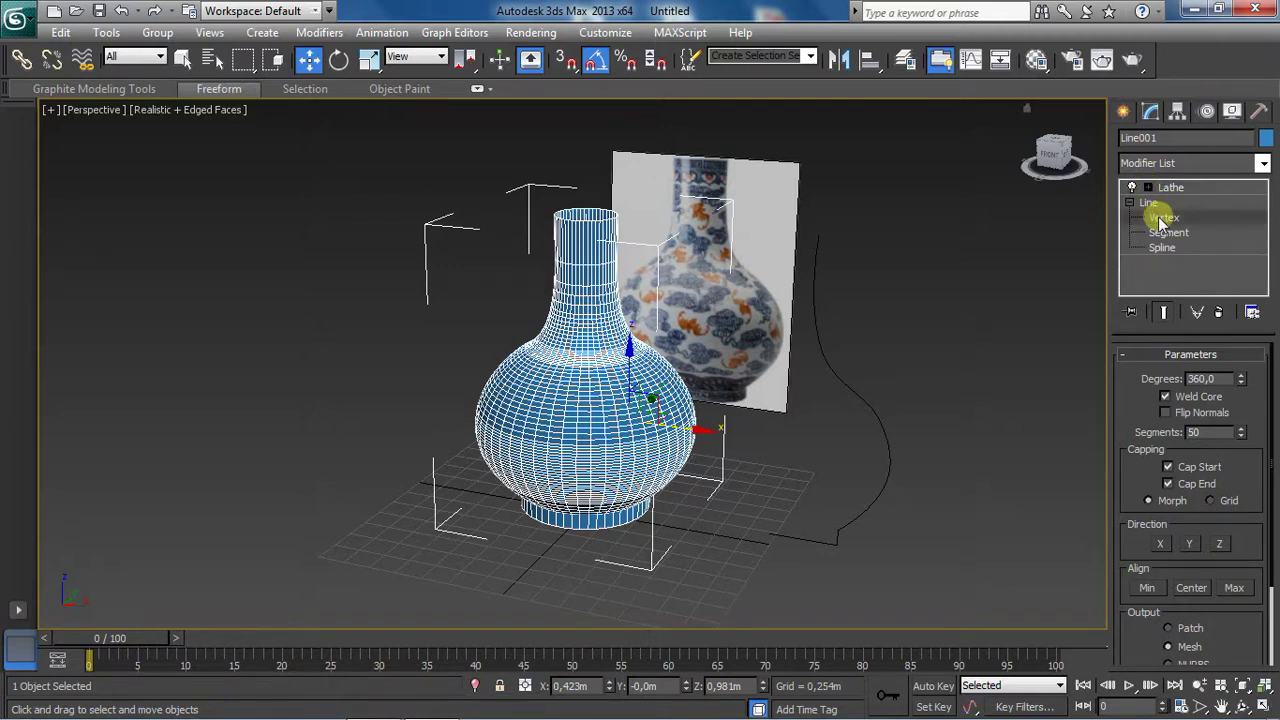
click(1165, 312)
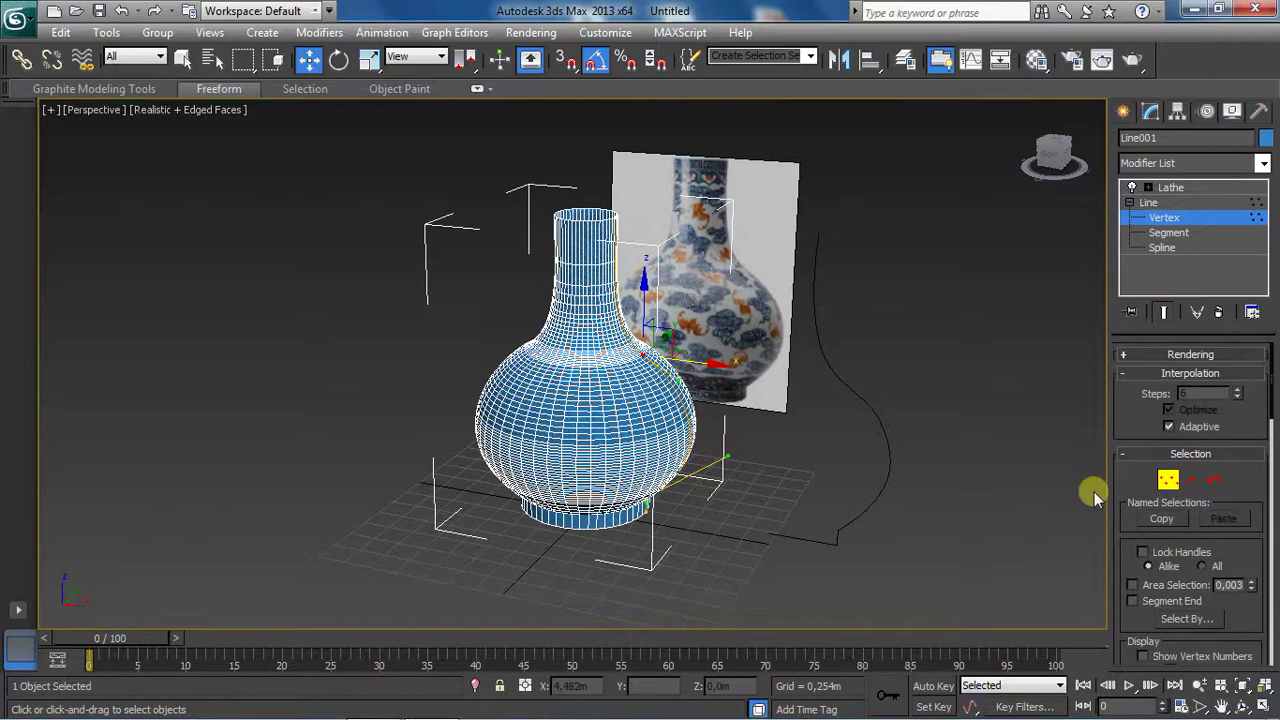
click(1262, 686)
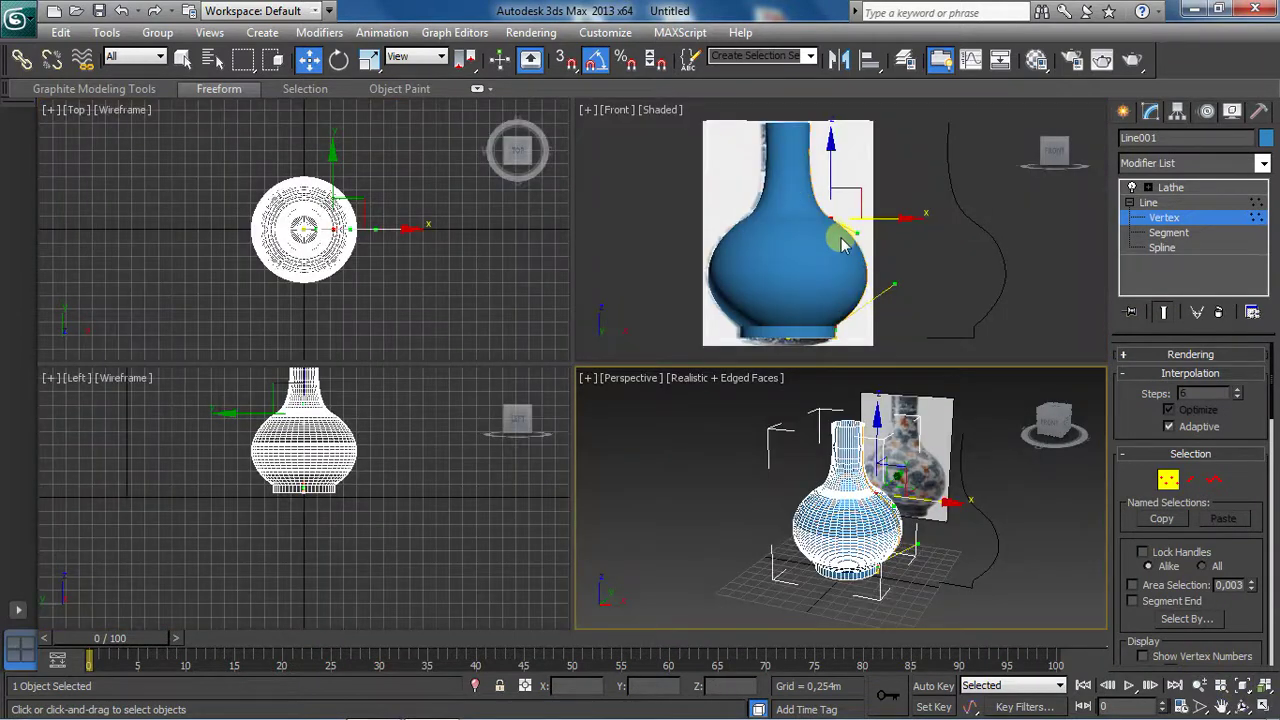
click(1262, 686)
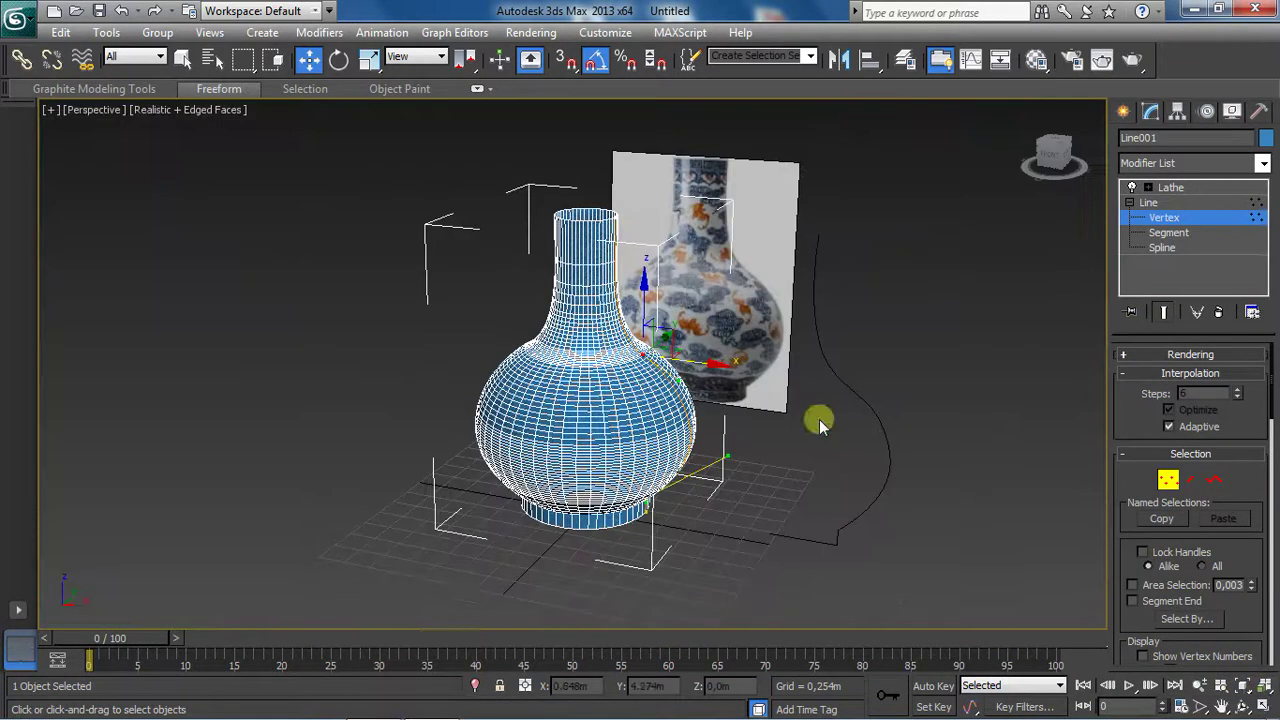
click(1264, 706)
click(971, 314)
click(1264, 706)
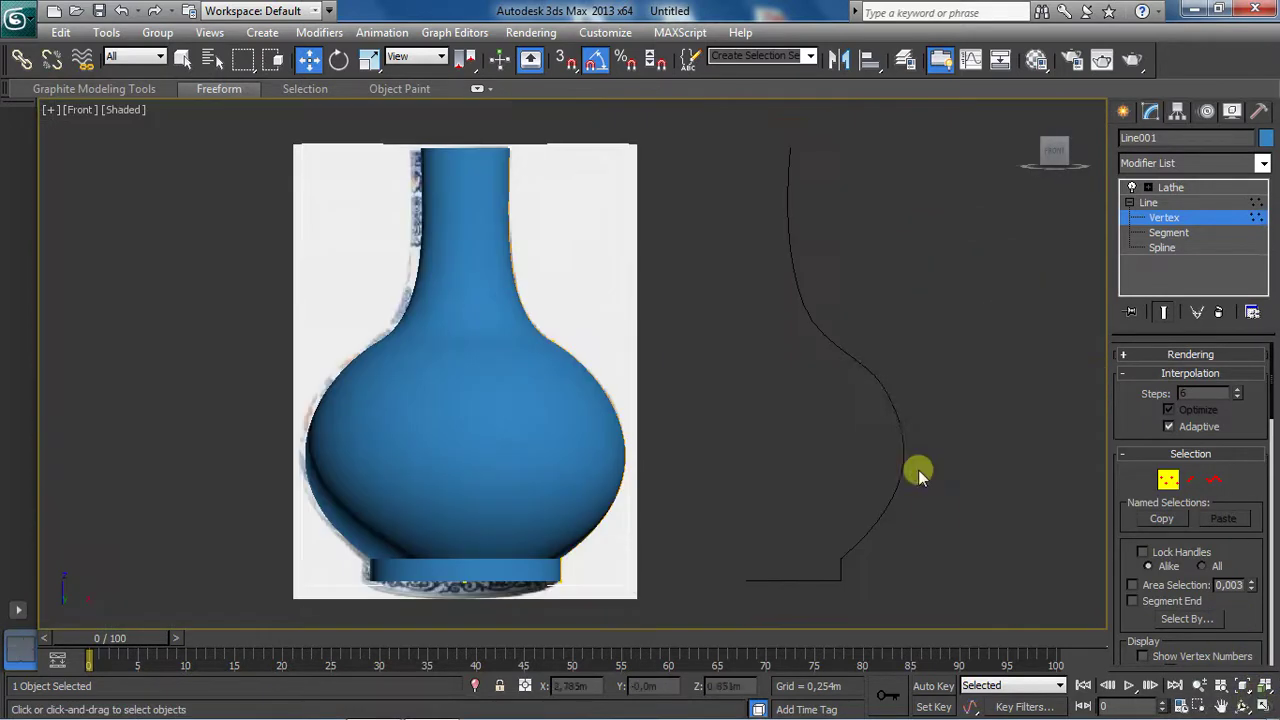
mouse_move(545, 352)
mouse_down()
mouse_move(660, 327)
mouse_move(617, 374)
mouse_move(603, 423)
mouse_move(594, 254)
mouse_move(634, 220)
mouse_move(674, 217)
mouse_move(615, 222)
mouse_move(586, 243)
mouse_move(563, 323)
mouse_move(537, 329)
mouse_move(566, 337)
mouse_up()
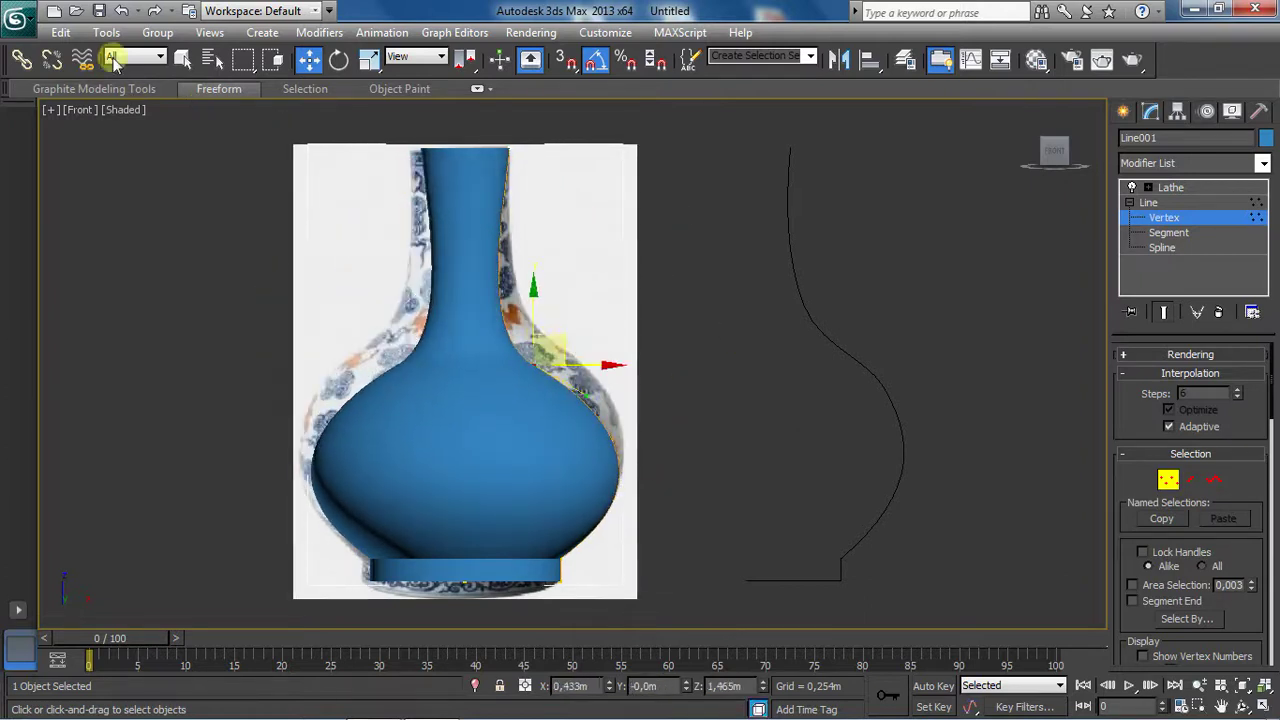
click(120, 14)
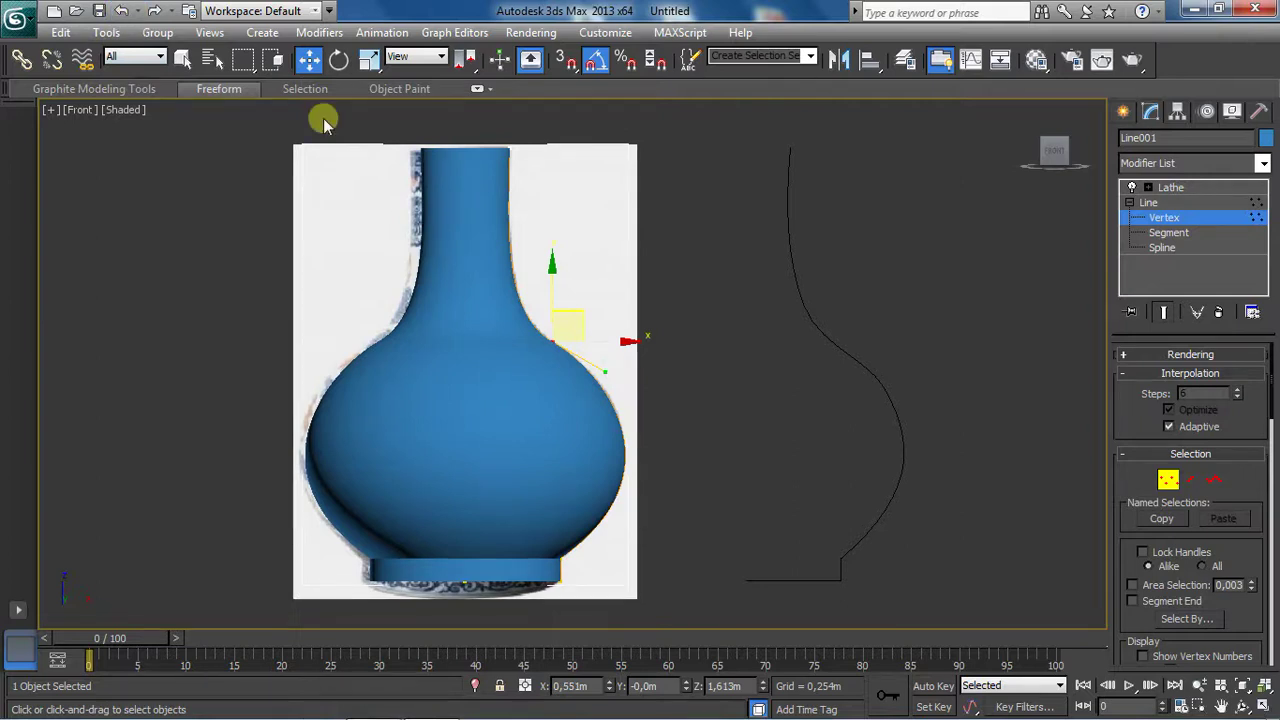
Step: Maximize the Perspective view and orbit to look down on the vase
click(1264, 706)
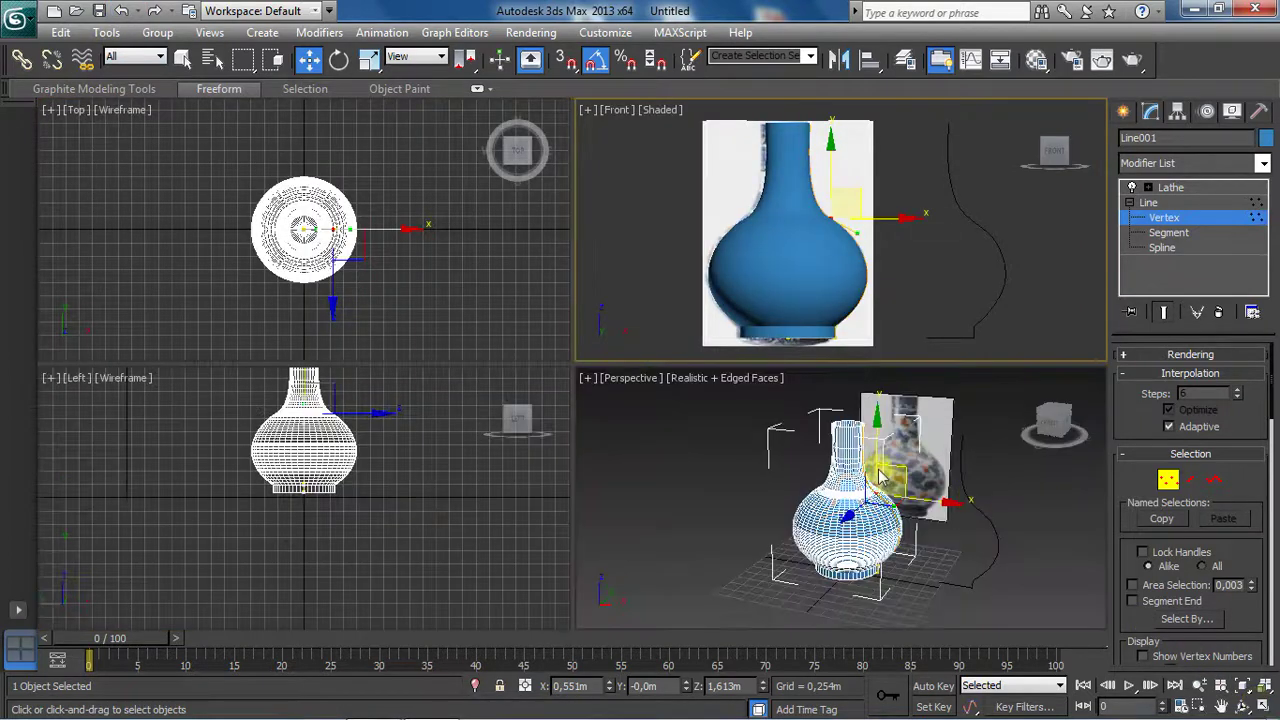
click(905, 553)
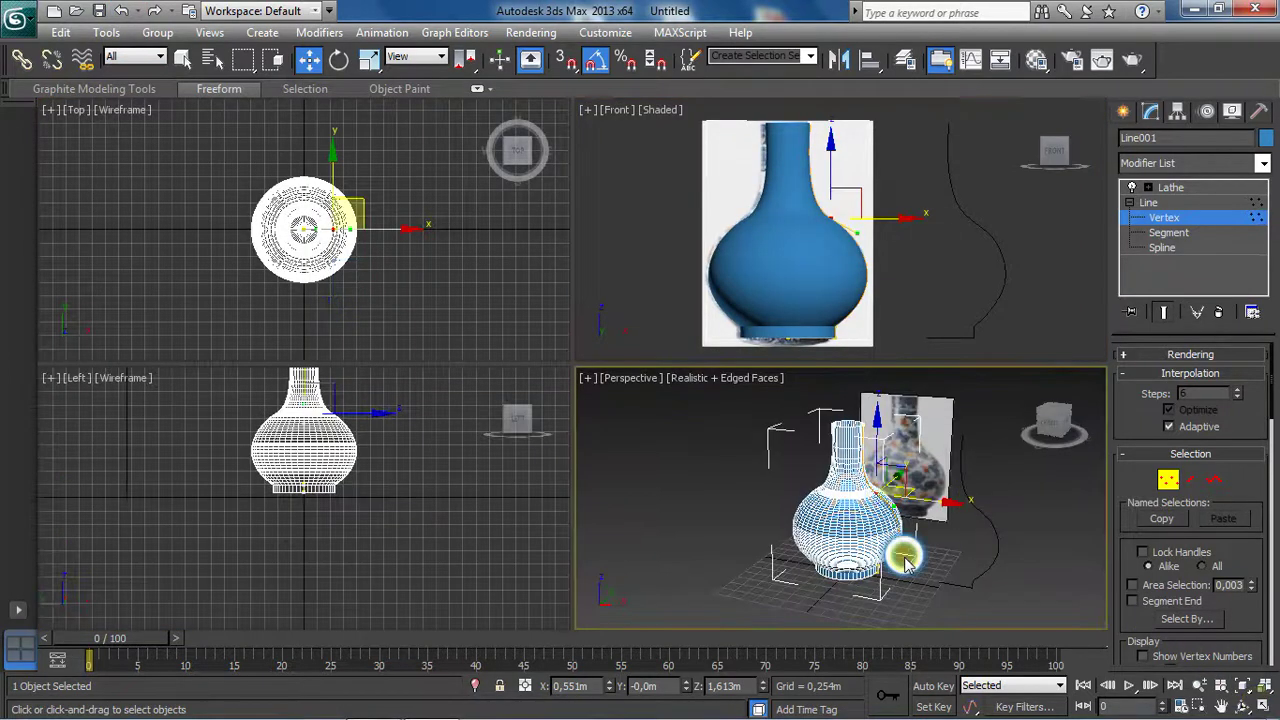
click(1264, 706)
click(1243, 706)
mouse_move(608, 329)
mouse_down()
mouse_move(591, 360)
mouse_move(643, 357)
mouse_up()
key(w)
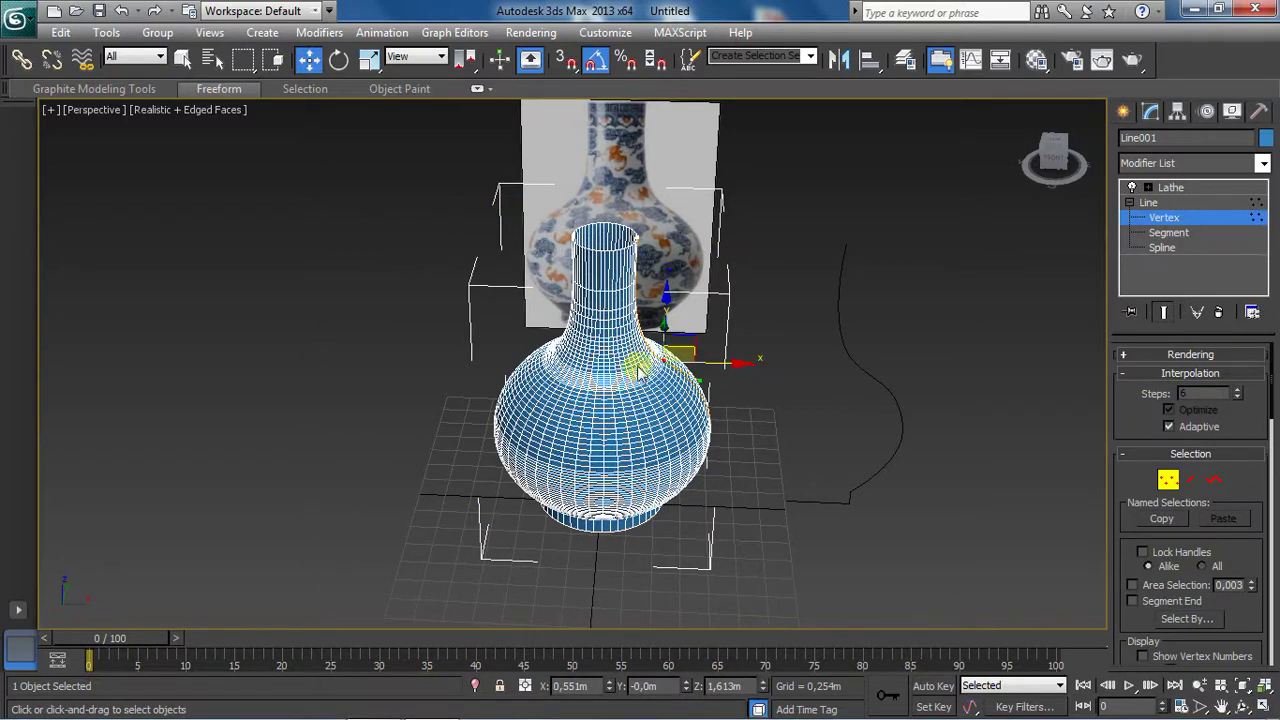
Step: Maximize the Front view and turn off Show End Result so only the profile line shows
click(1264, 706)
middle_click(818, 318)
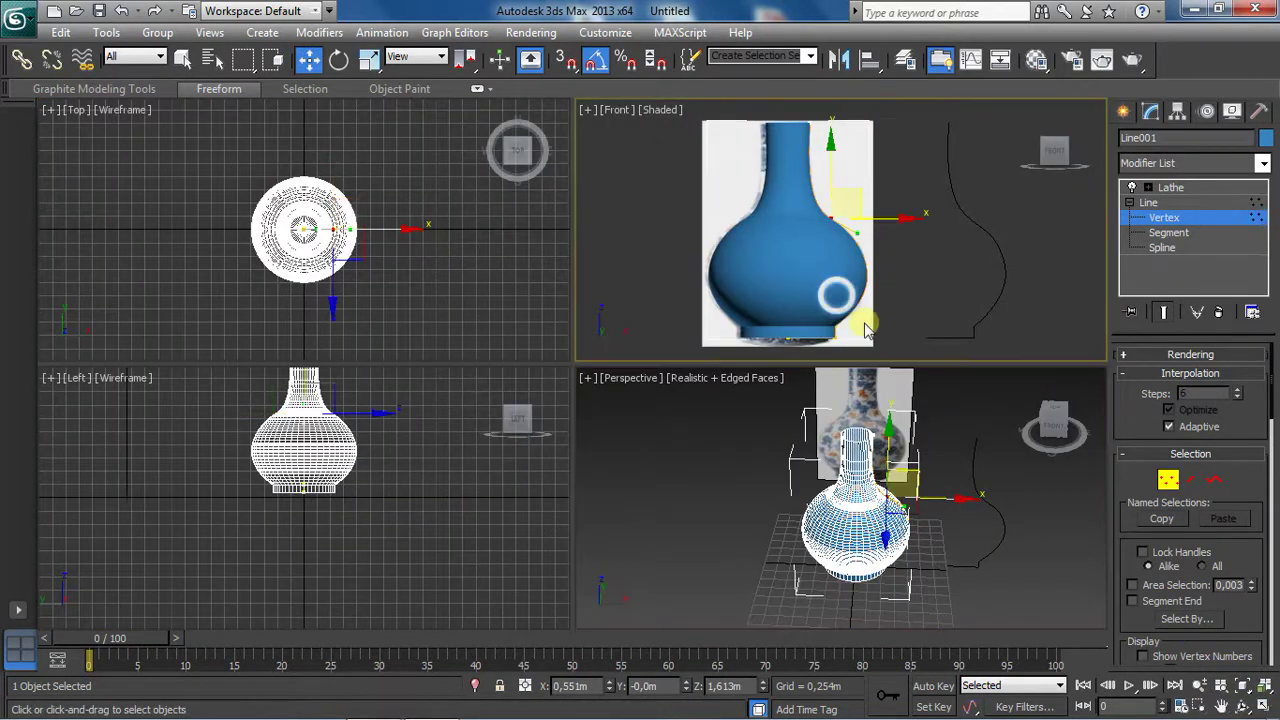
click(1264, 706)
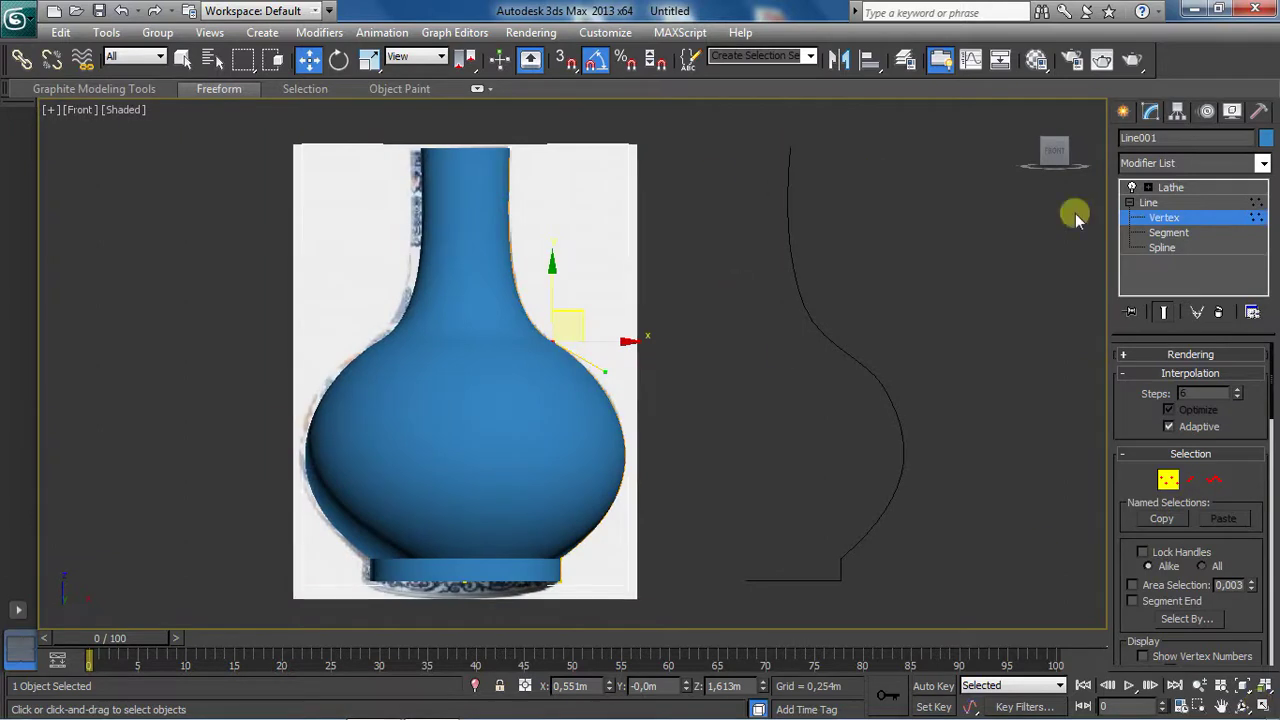
click(1133, 188)
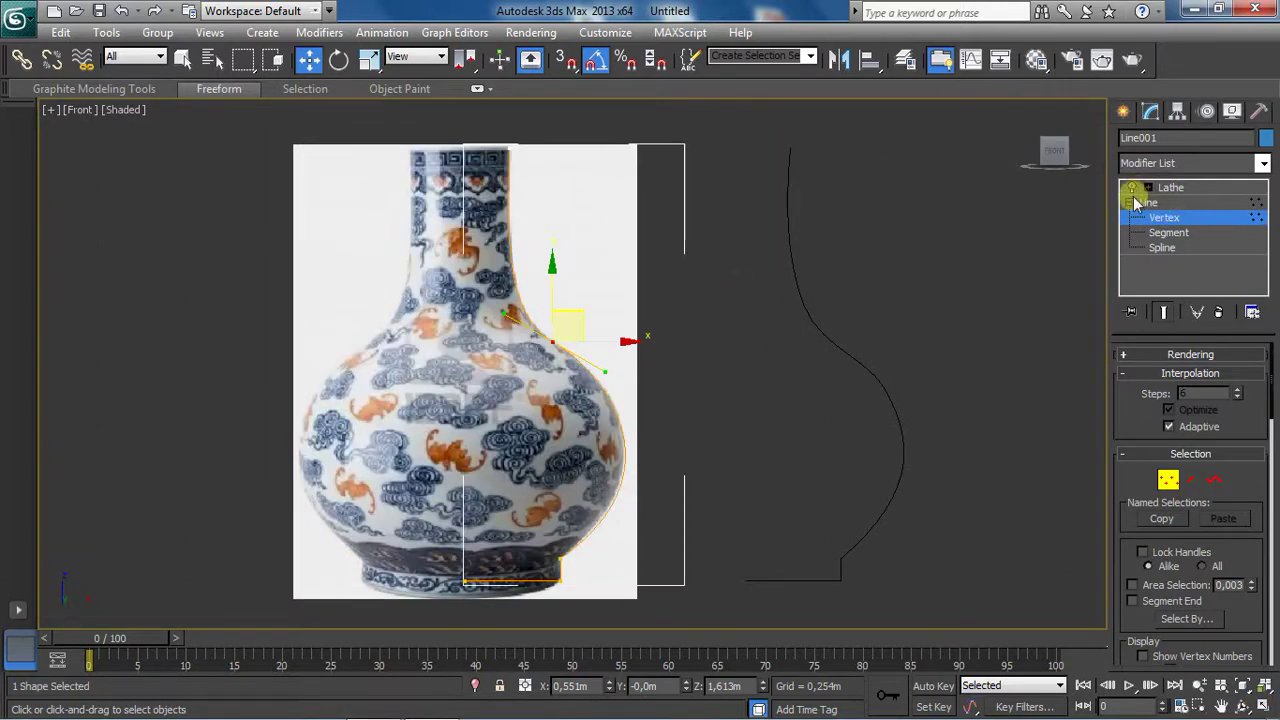
Step: At Spline level, outline the whole vase profile spline by 0.127m, then exit Spline level
click(1162, 247)
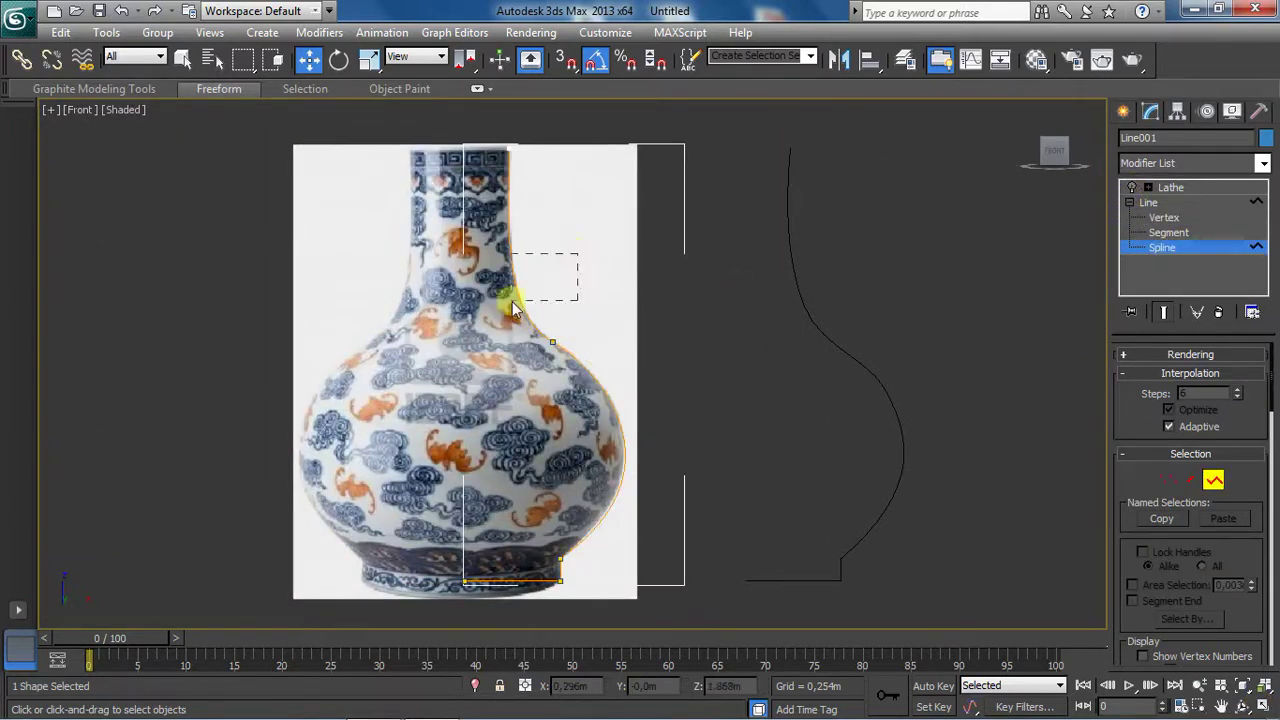
drag(512, 300, 512, 302)
drag(1126, 582, 1132, 352)
mouse_move(1213, 630)
mouse_down()
mouse_move(1234, 480)
mouse_move(1194, 423)
mouse_move(1194, 400)
mouse_move(1234, 326)
mouse_move(1243, 260)
mouse_up()
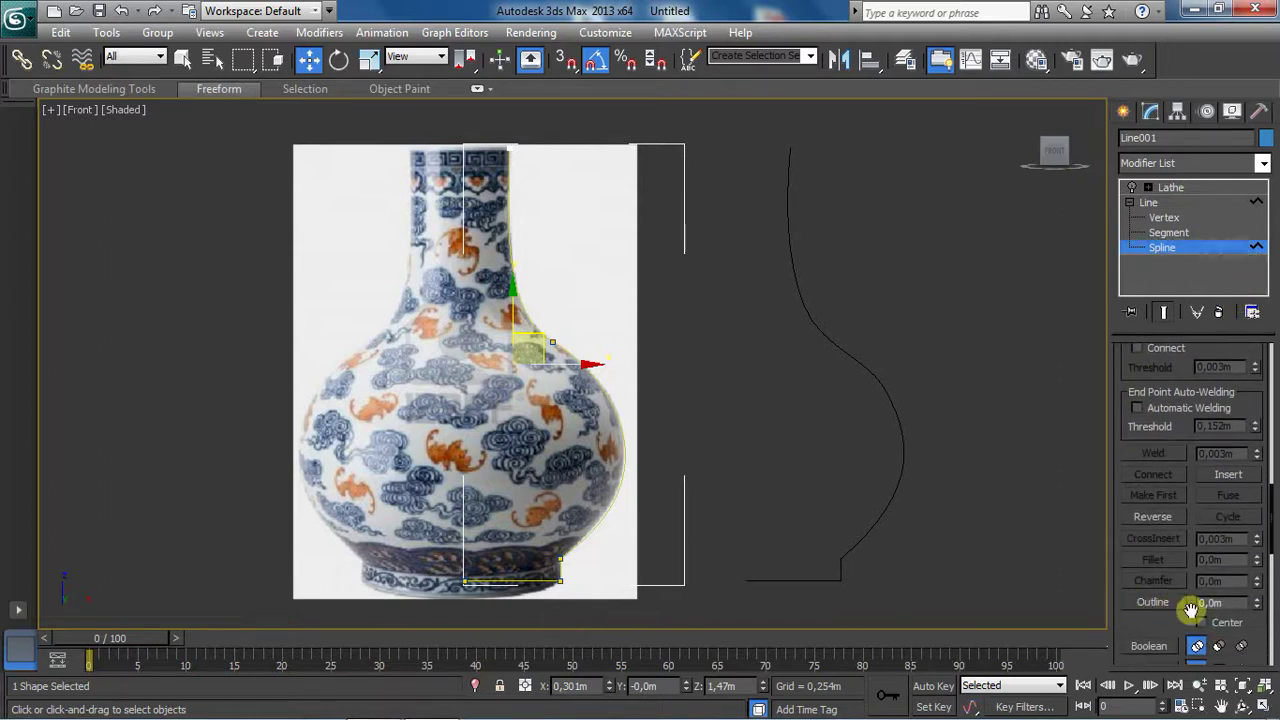
drag(1258, 602, 1255, 600)
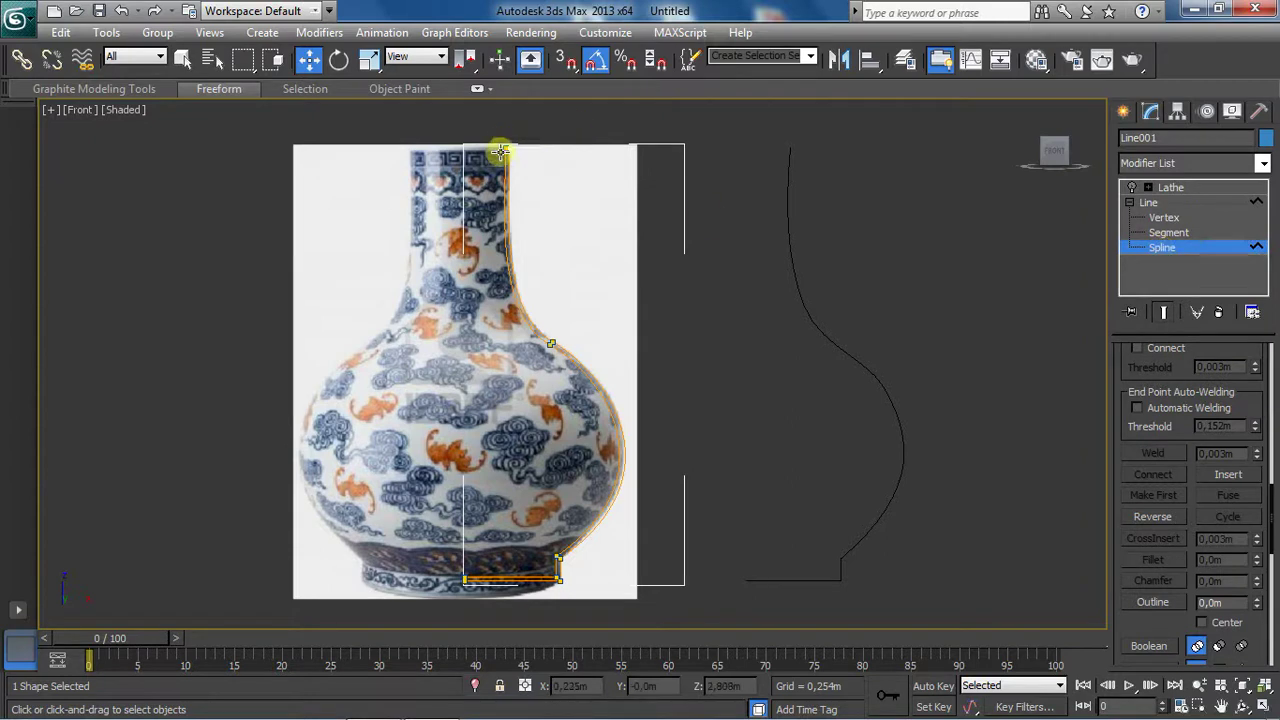
click(1160, 247)
Step: Re-enable the Lathe and select the blue vase in a maximized Perspective view
click(1133, 188)
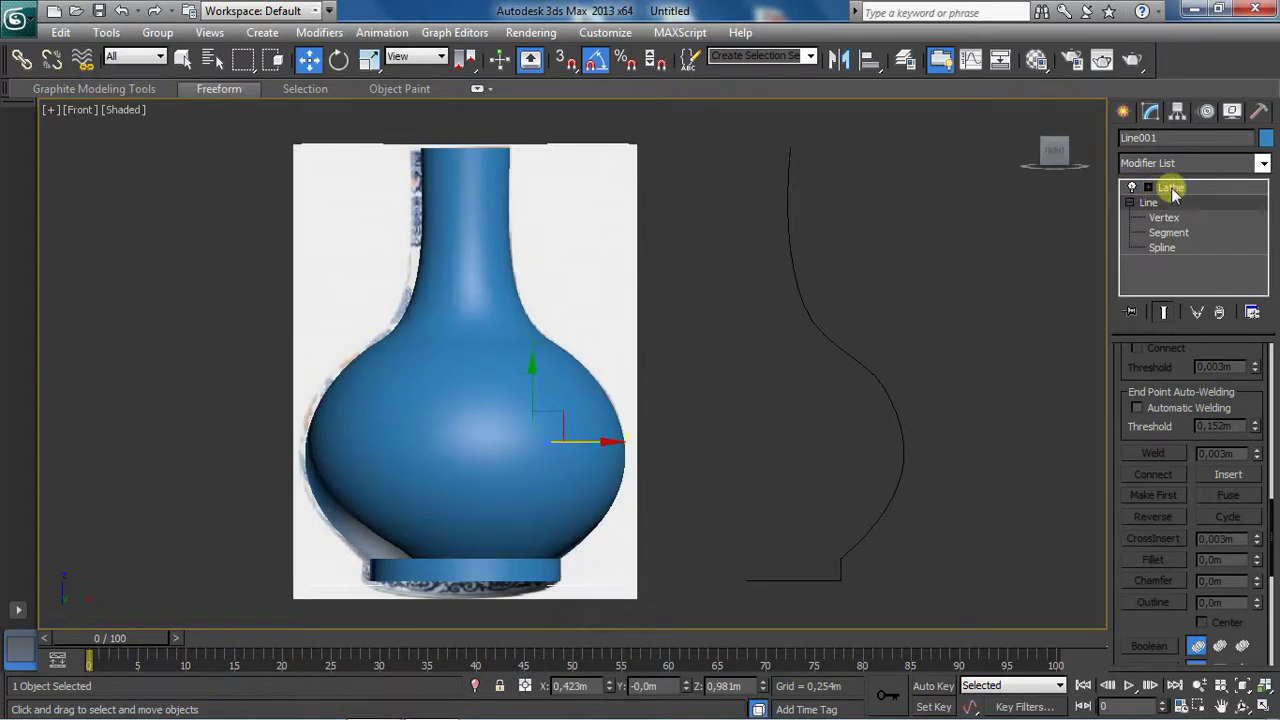
click(1168, 188)
click(1258, 707)
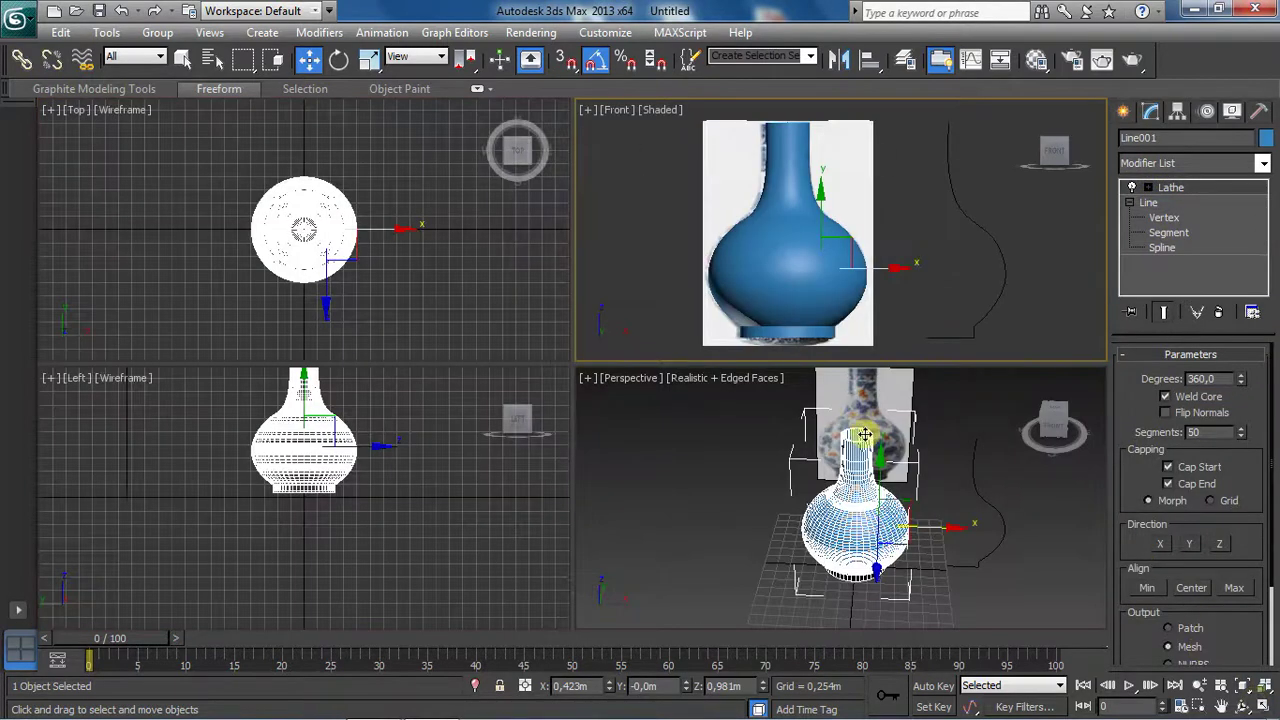
click(950, 492)
click(1264, 705)
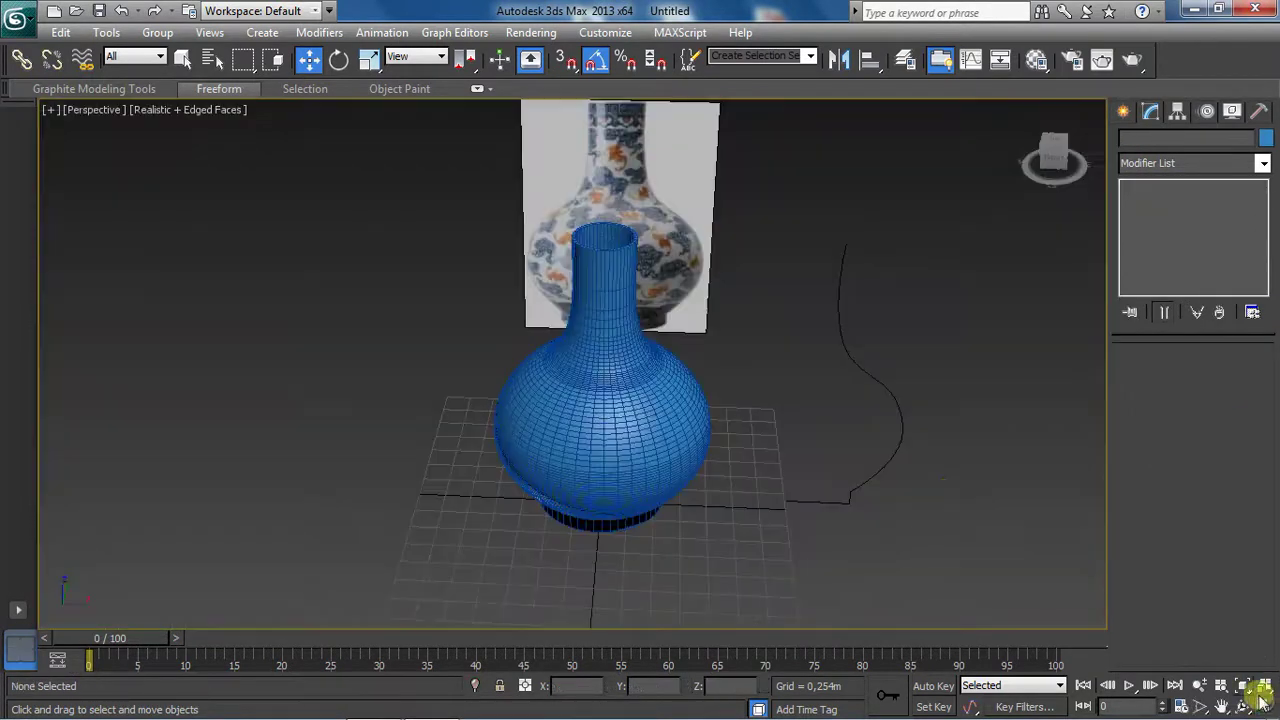
click(629, 347)
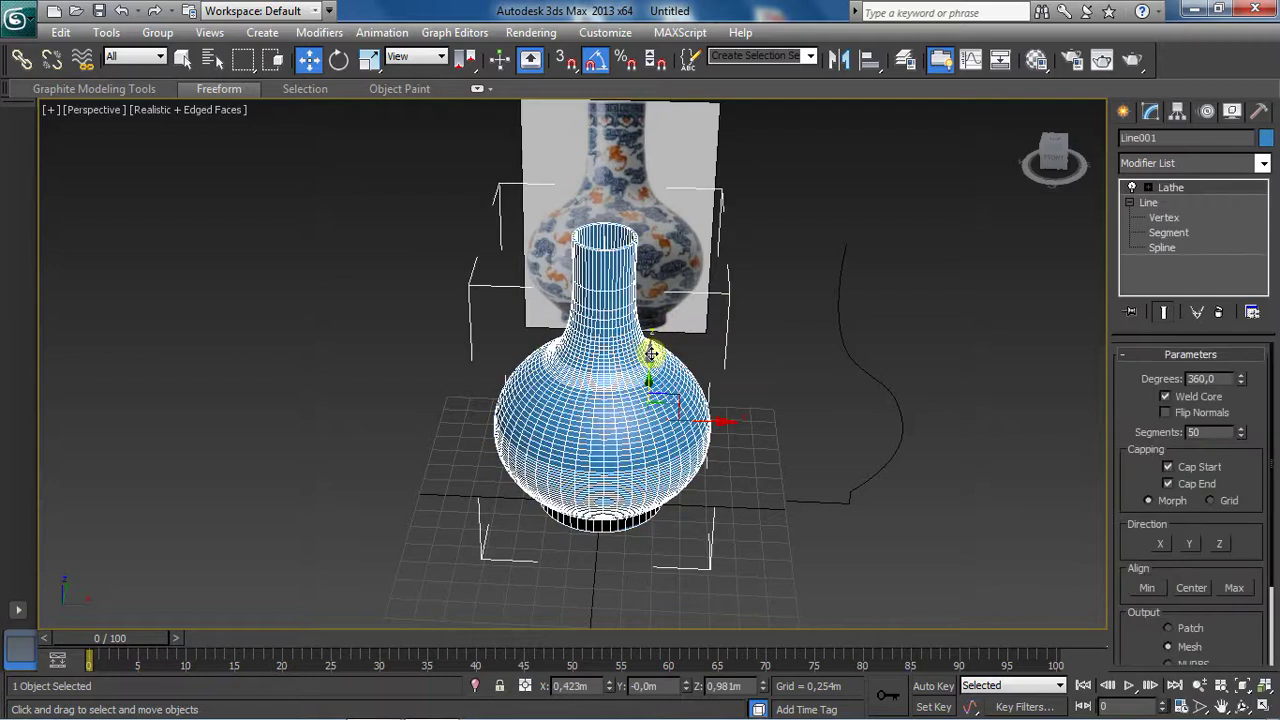
Step: Switch to smooth shading without edges and orbit to look down into the hollow vase
key(F4)
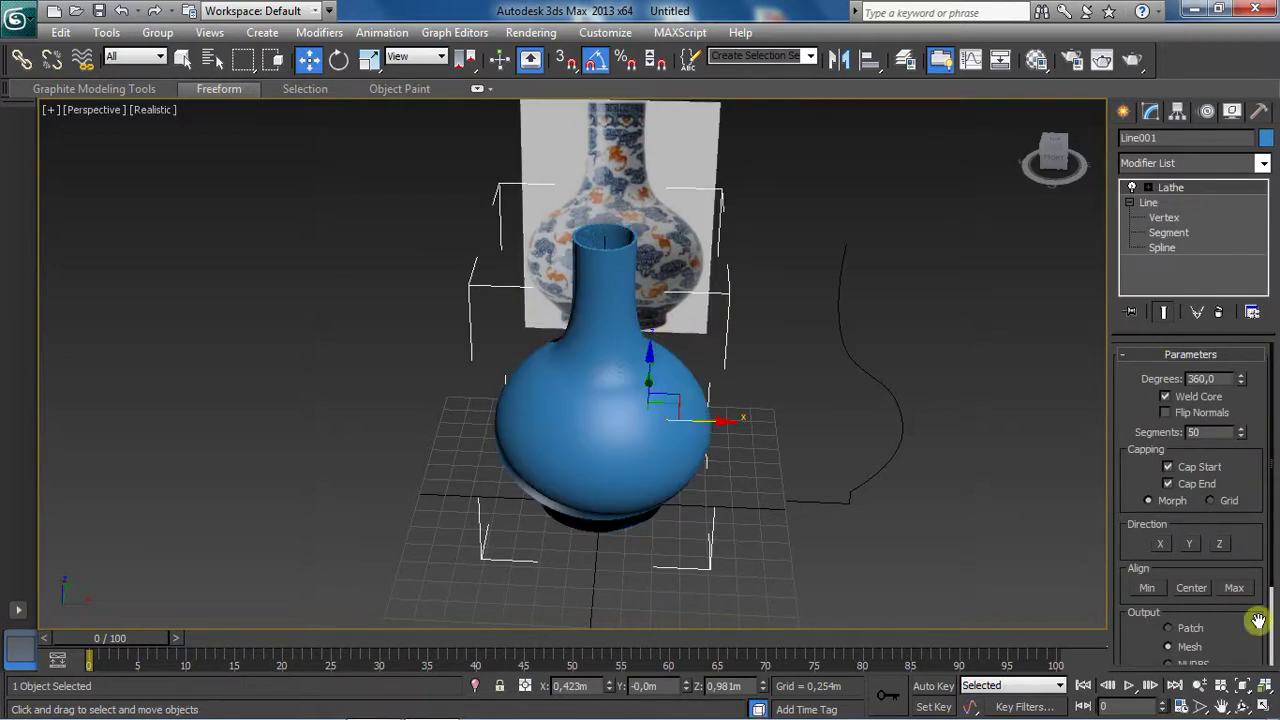
click(1241, 706)
mouse_move(674, 366)
mouse_down()
mouse_move(650, 447)
mouse_move(654, 417)
mouse_move(703, 366)
mouse_move(734, 274)
mouse_move(743, 177)
mouse_move(680, 251)
mouse_move(526, 320)
mouse_move(640, 334)
mouse_move(671, 334)
mouse_move(674, 321)
mouse_up()
key(w)
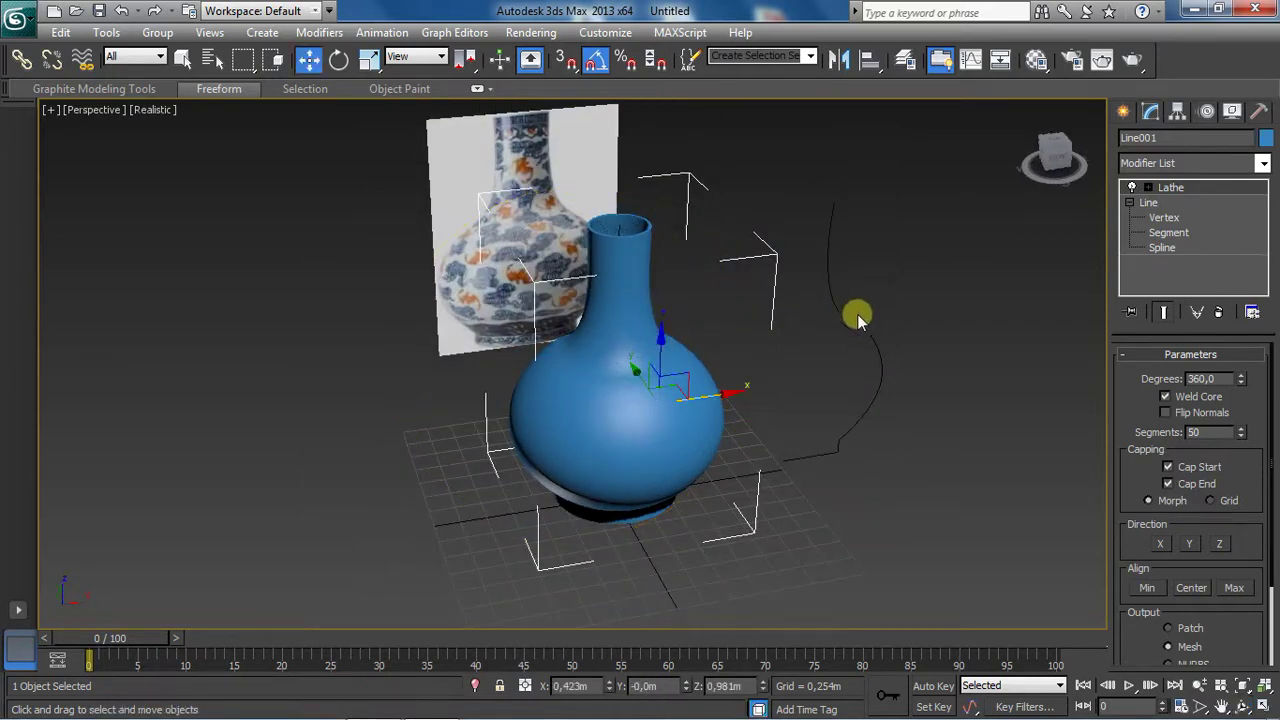
Step: Copy the blue vase's Lathe modifier and paste it onto Line002
right_click(1175, 193)
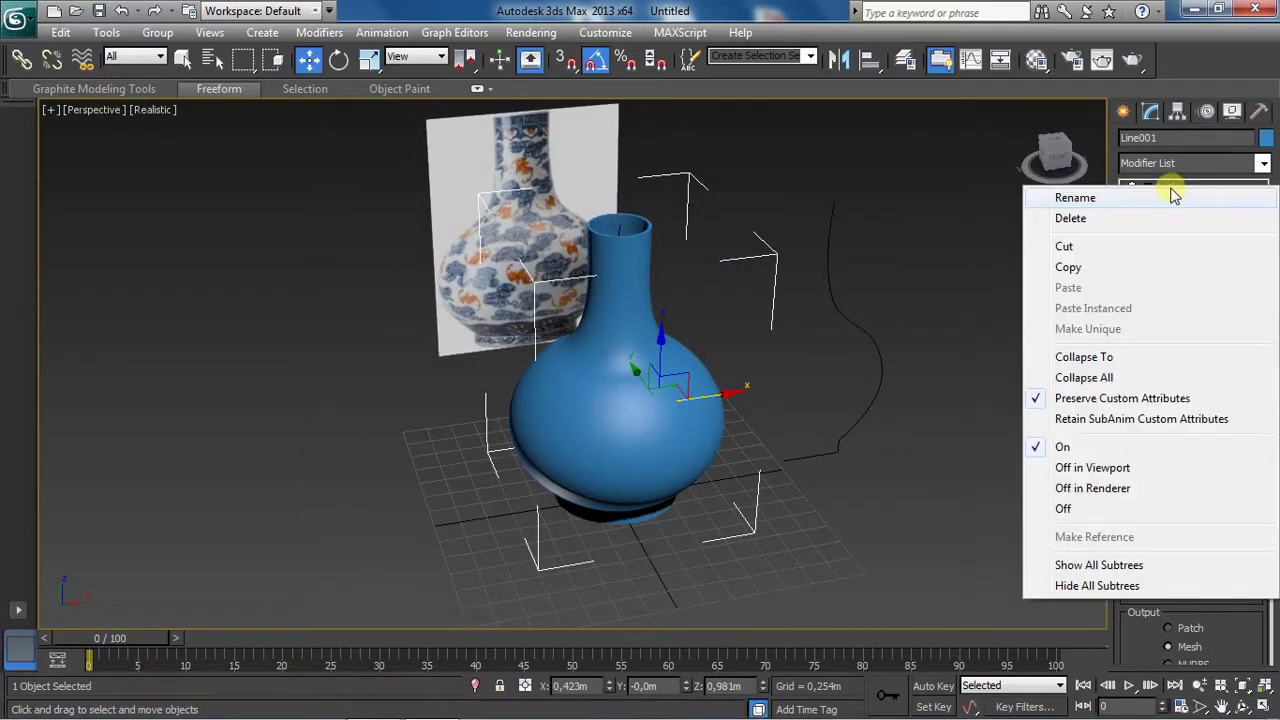
click(1068, 267)
click(862, 313)
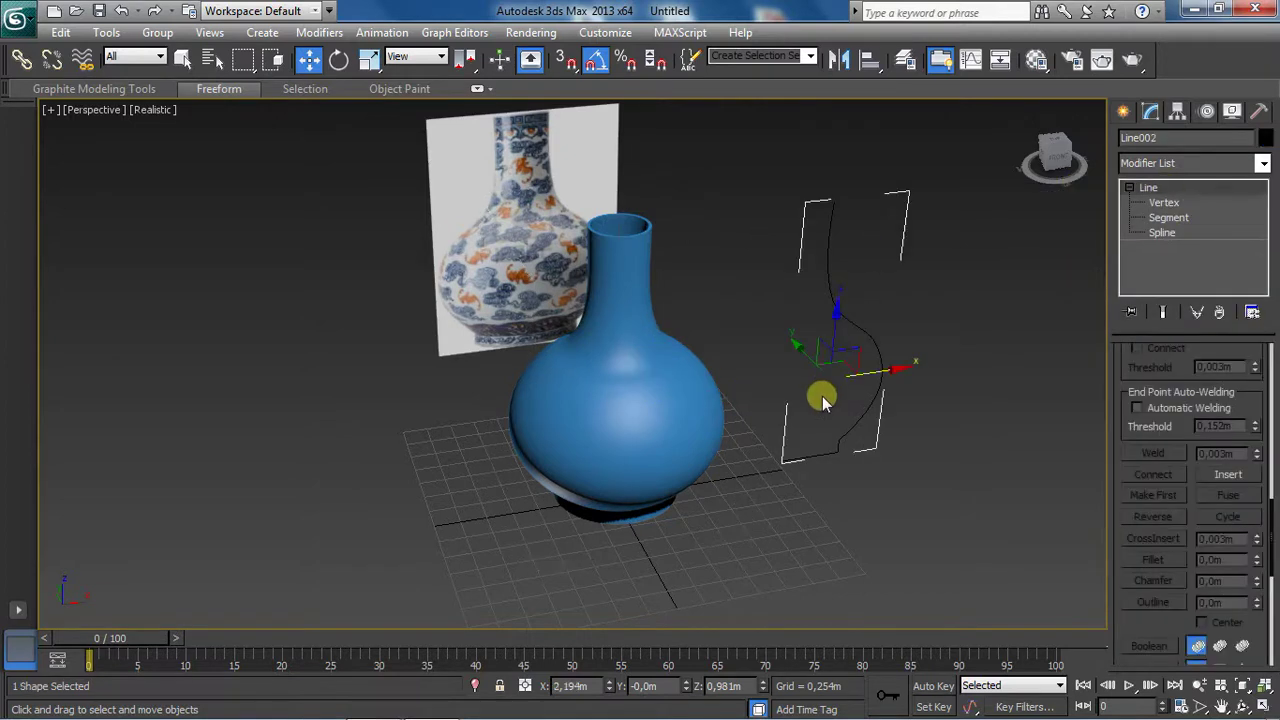
right_click(1165, 190)
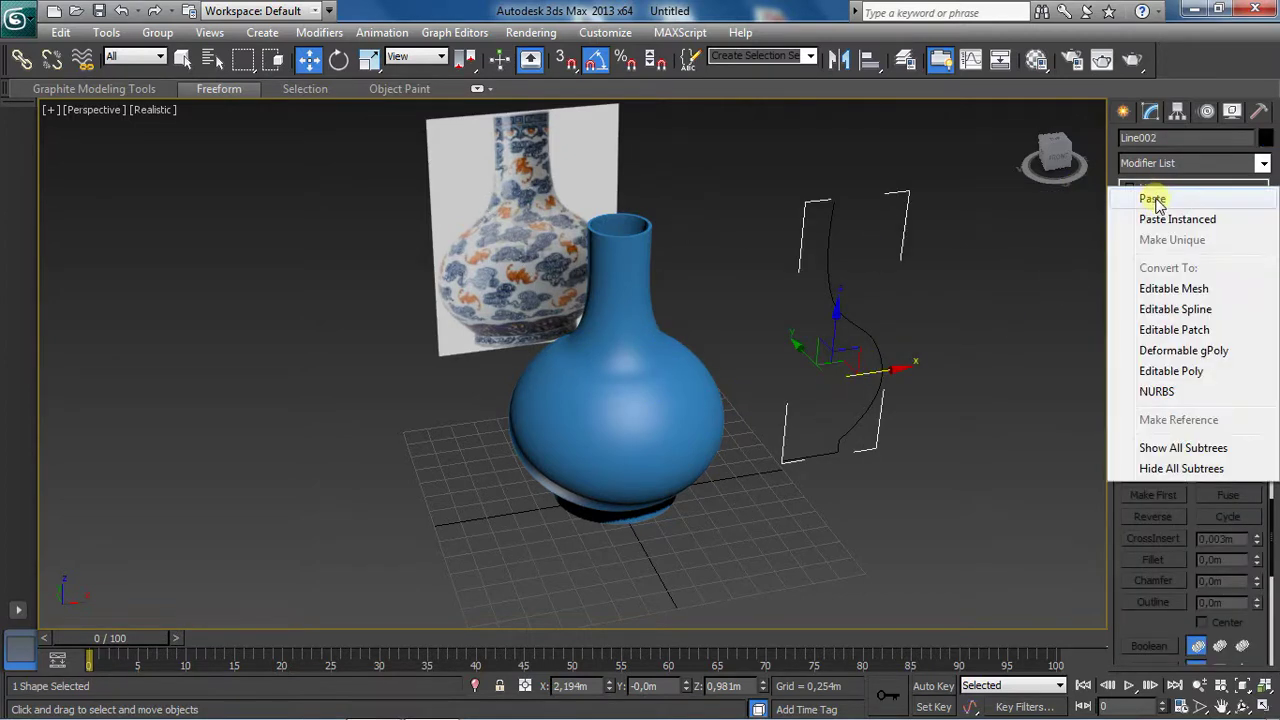
click(1152, 193)
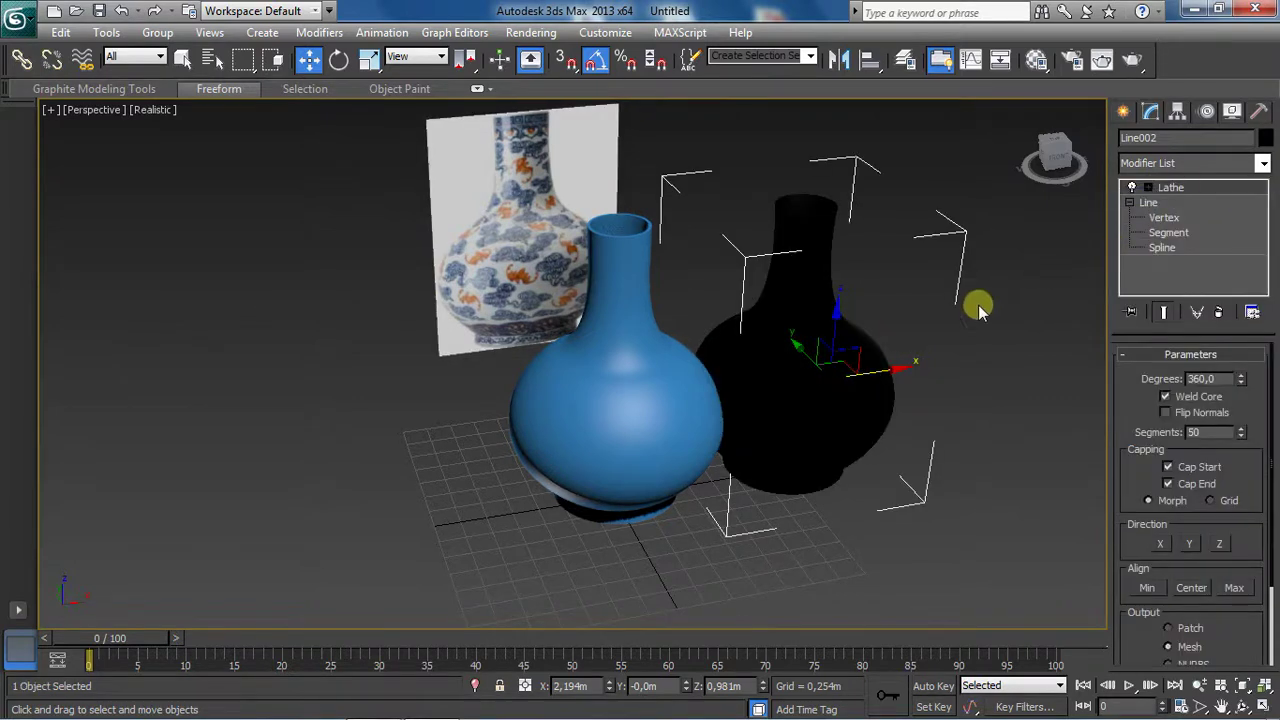
Step: Set the new vase's object colour to orange
click(1265, 138)
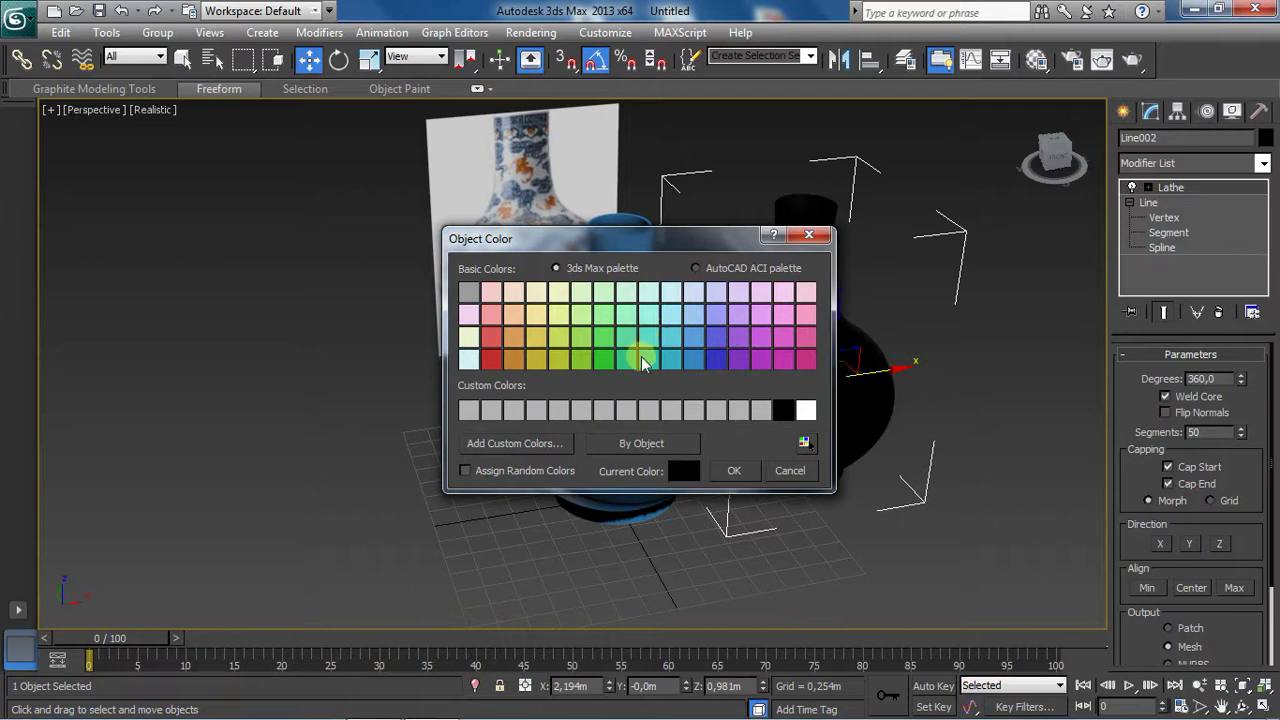
click(730, 466)
click(800, 538)
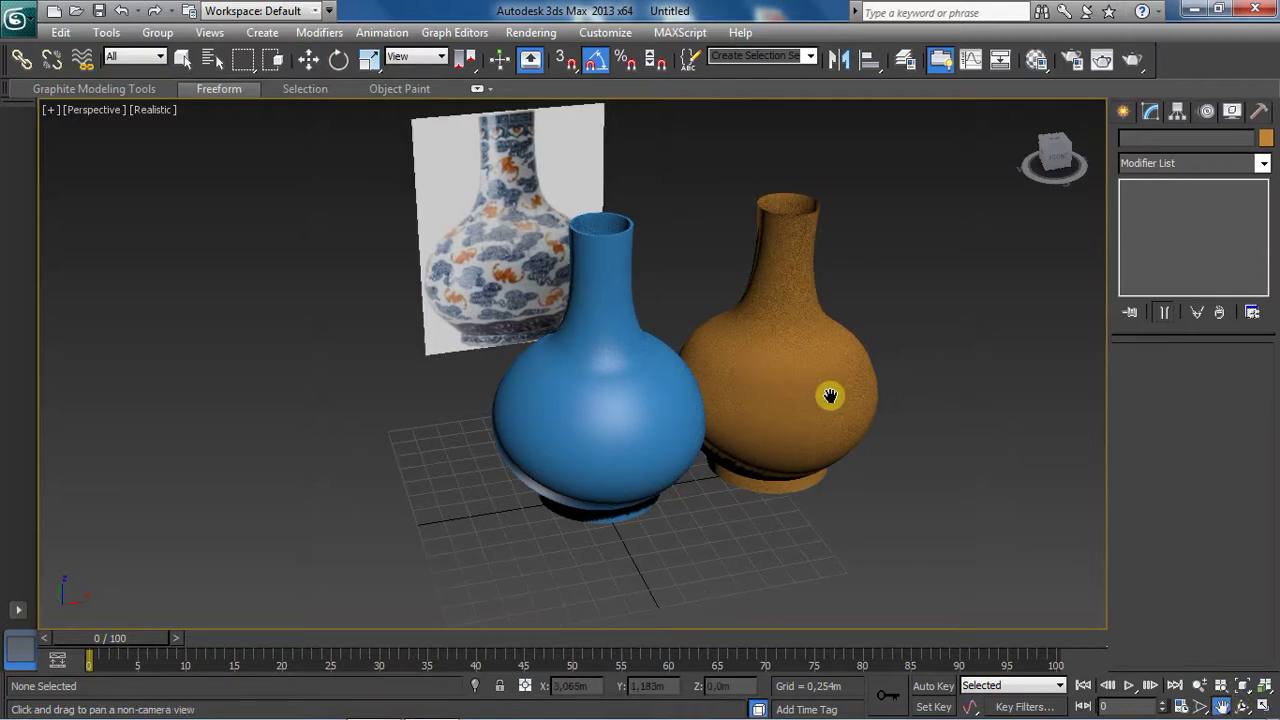
Step: Pan and orbit to bring the orange vase forward, then select it
drag(829, 394, 826, 437)
click(1238, 708)
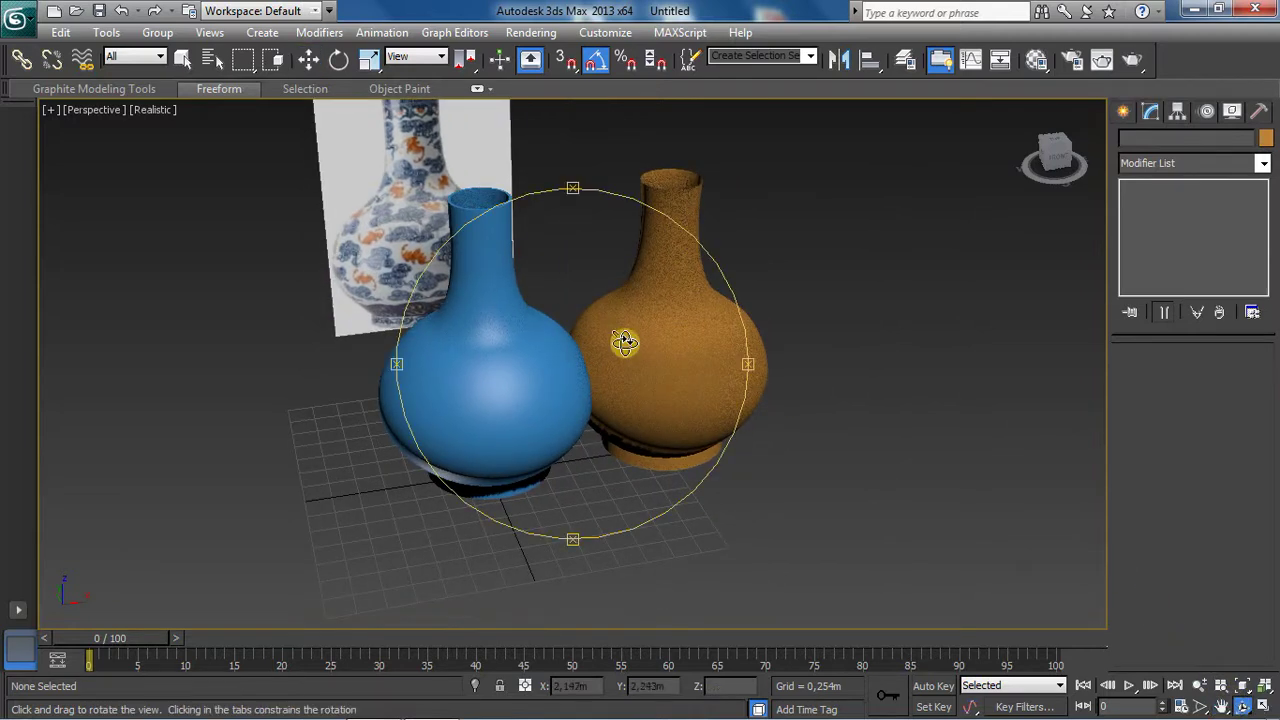
mouse_move(623, 340)
mouse_down()
mouse_move(464, 310)
mouse_move(366, 337)
mouse_move(411, 417)
mouse_move(640, 343)
mouse_move(606, 329)
mouse_up()
right_click(698, 233)
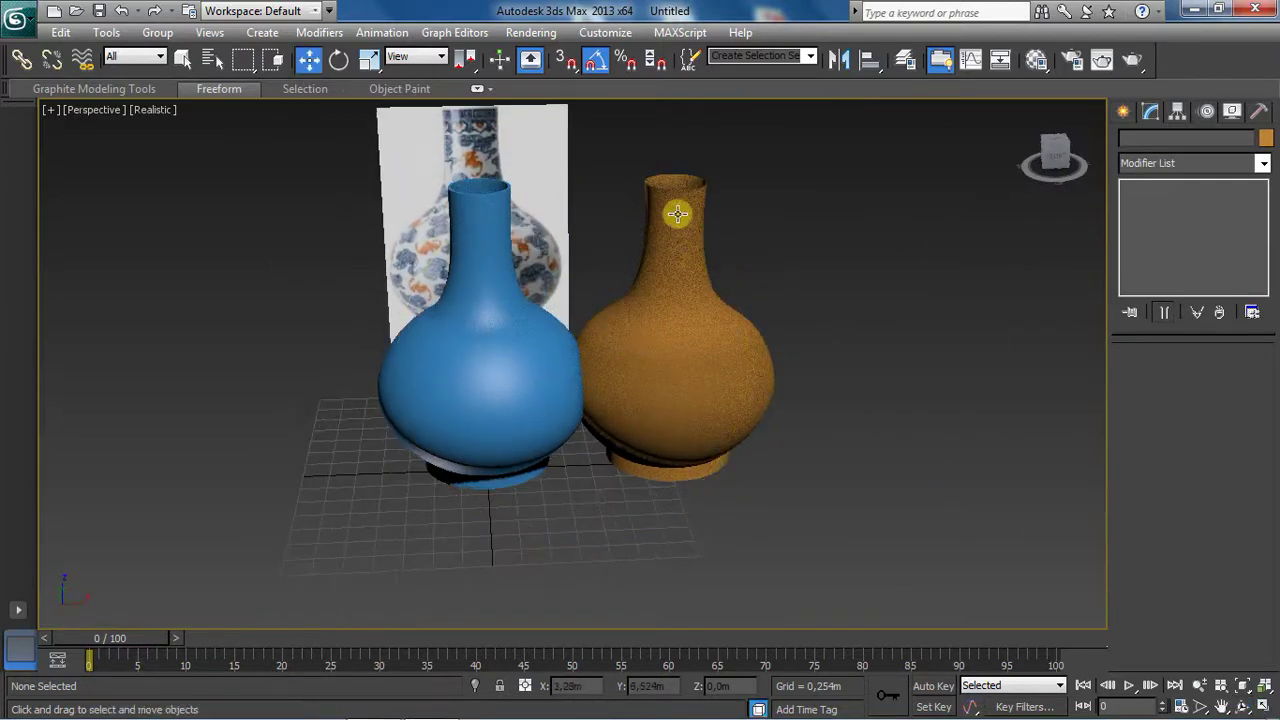
click(677, 213)
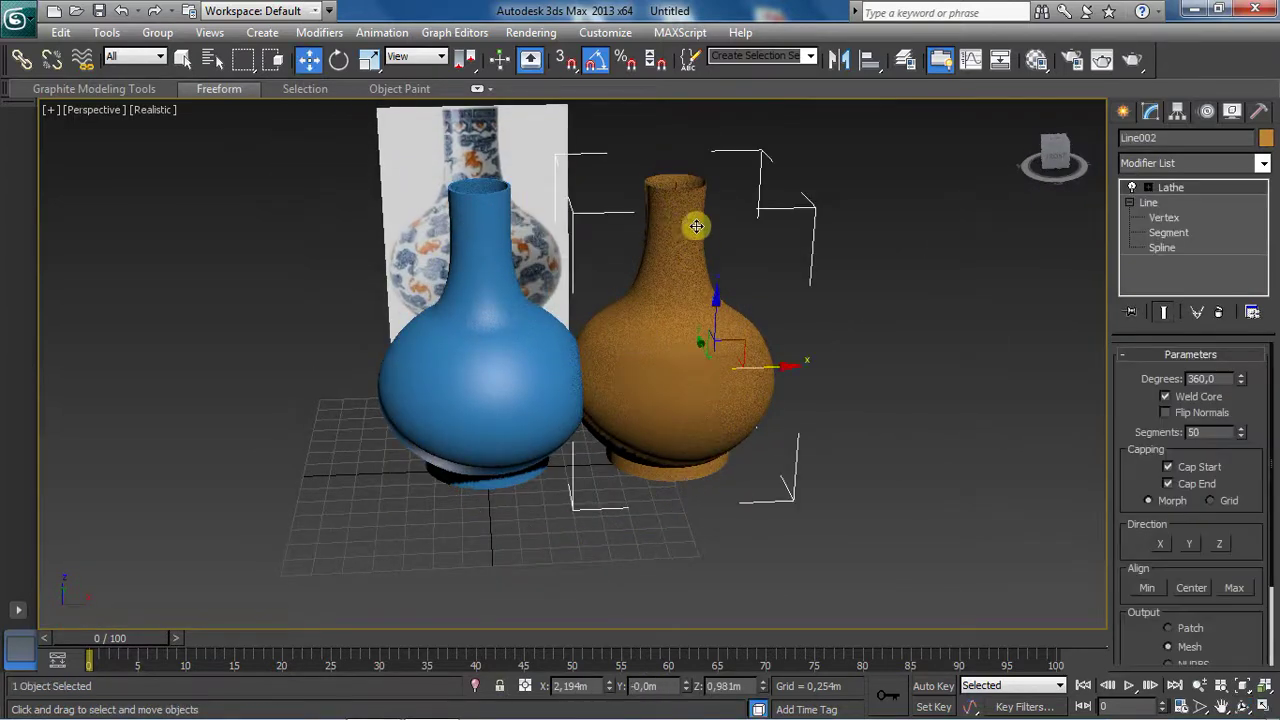
Step: Outline the orange vase's Line002 spline for wall thickness, then show edged faces on both vases
click(1162, 248)
drag(826, 222, 660, 343)
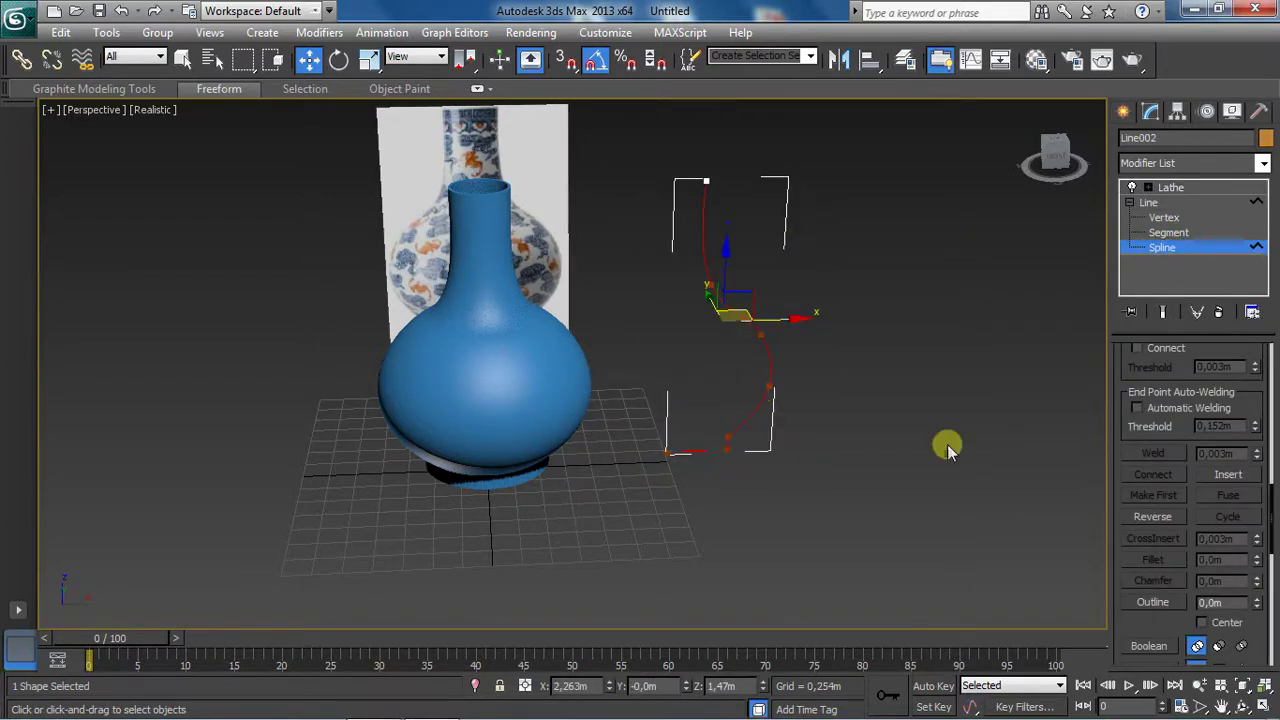
scroll(1157, 630, down, 1)
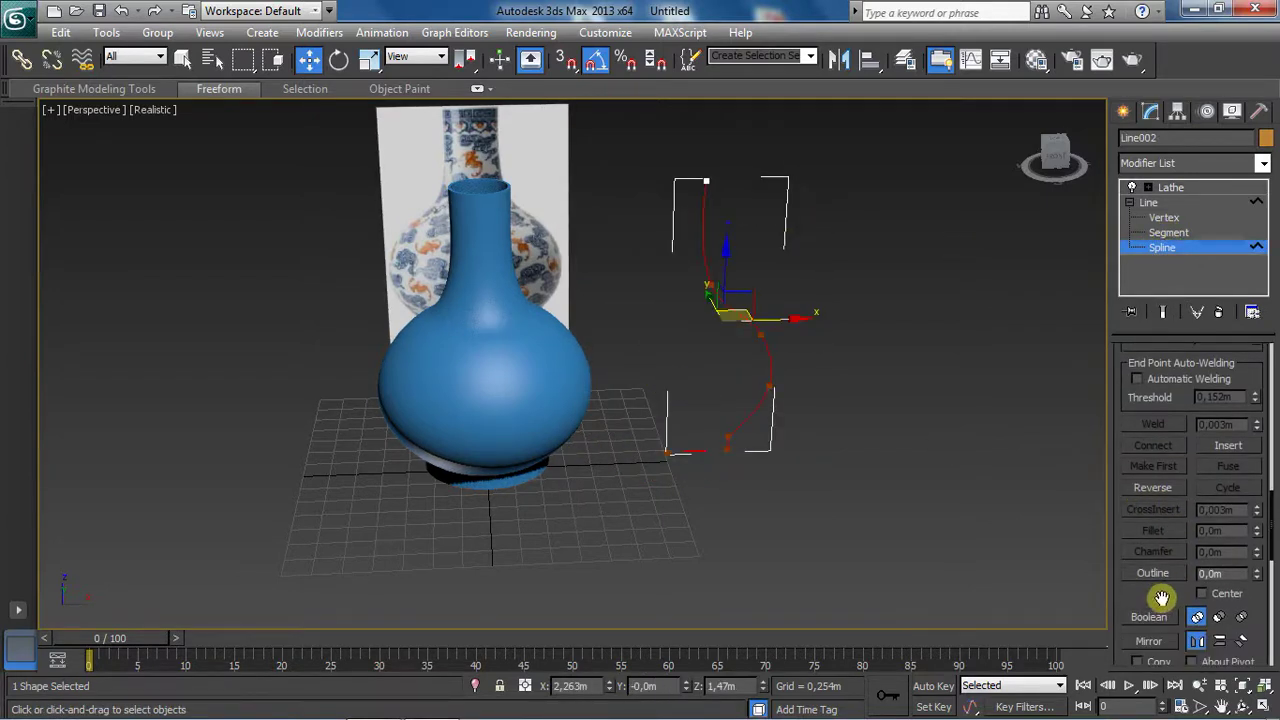
drag(1259, 565, 1255, 566)
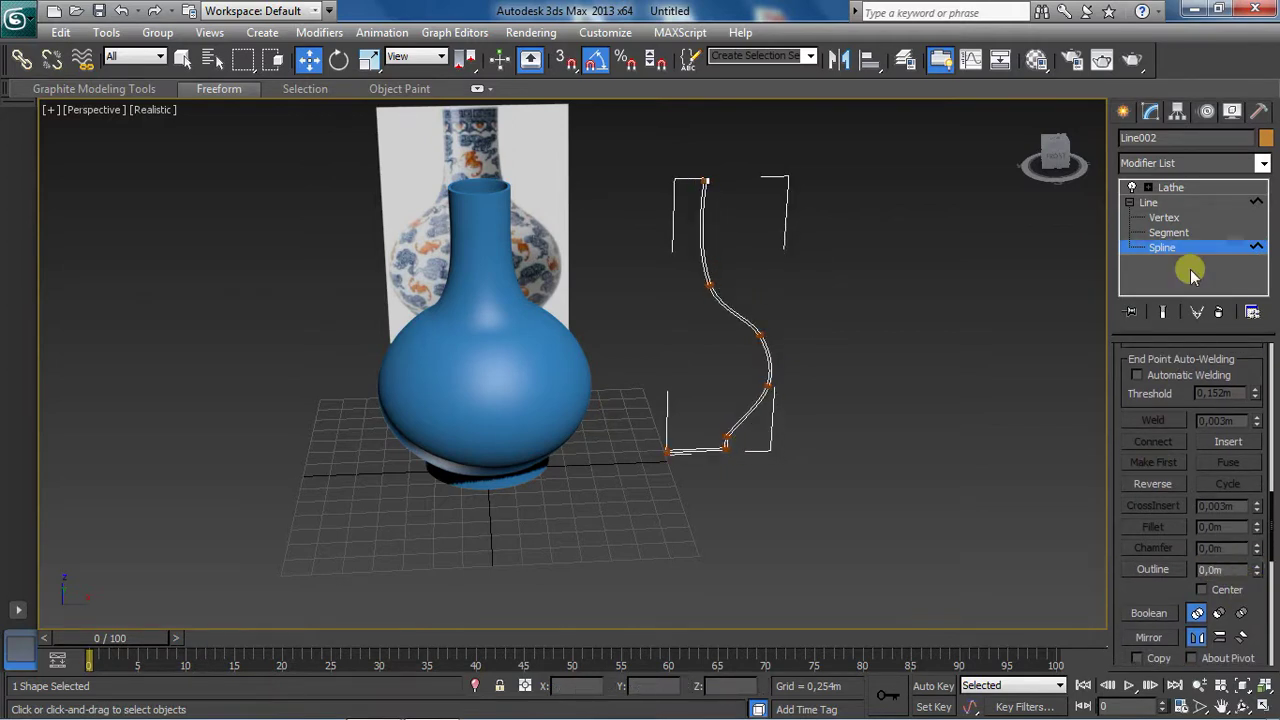
click(1172, 188)
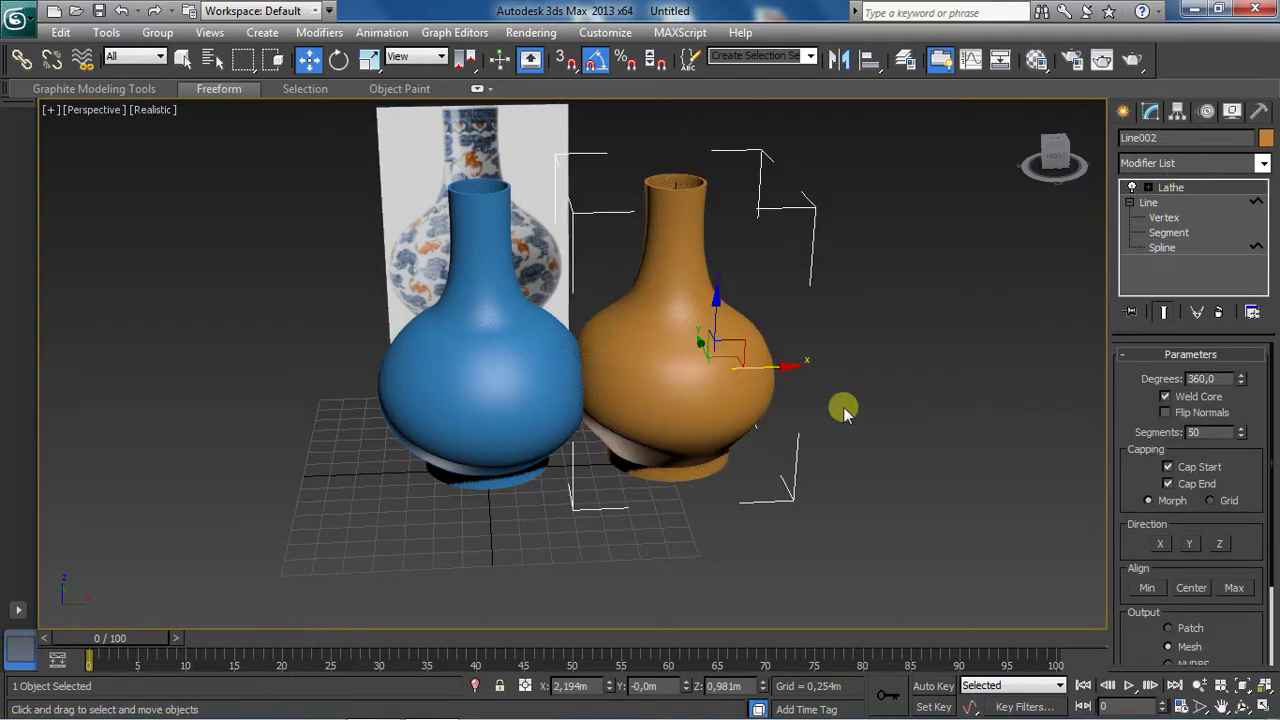
key(F4)
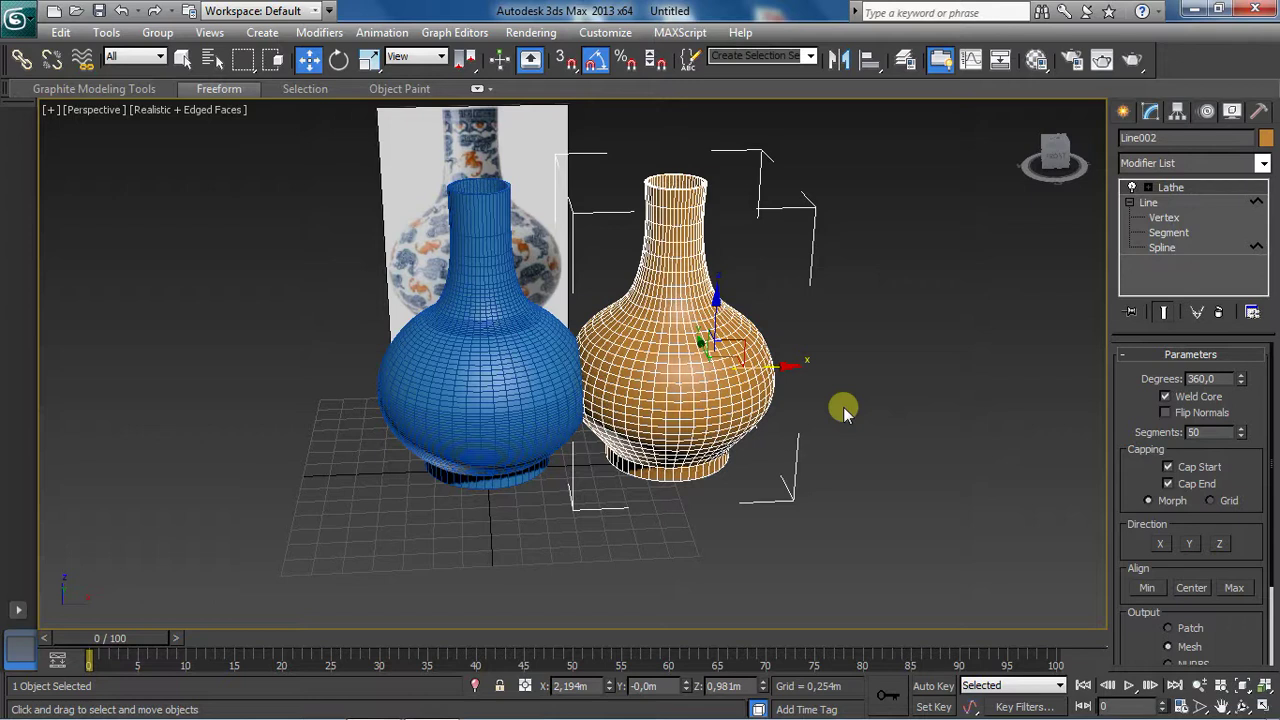
Step: Turn on Adaptive interpolation for the orange vase's profile spline
click(1237, 706)
mouse_move(700, 309)
mouse_down()
mouse_move(517, 271)
mouse_move(571, 314)
mouse_move(664, 315)
mouse_up()
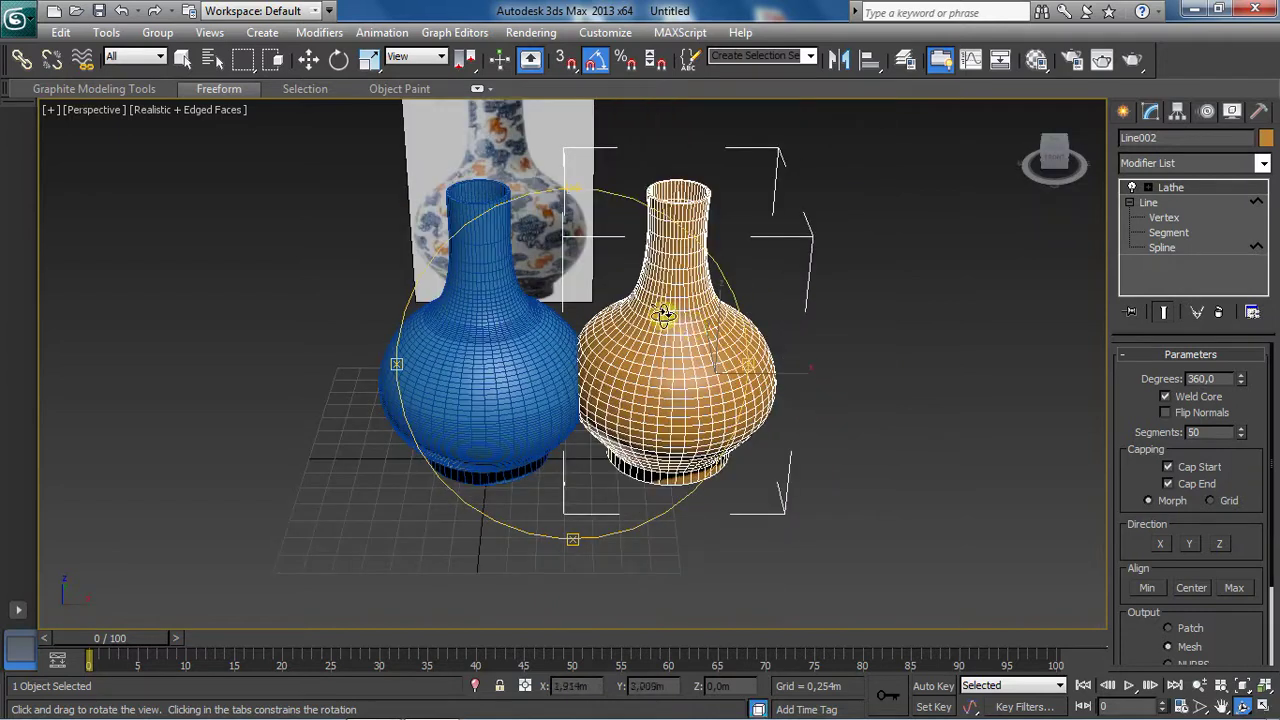
key(w)
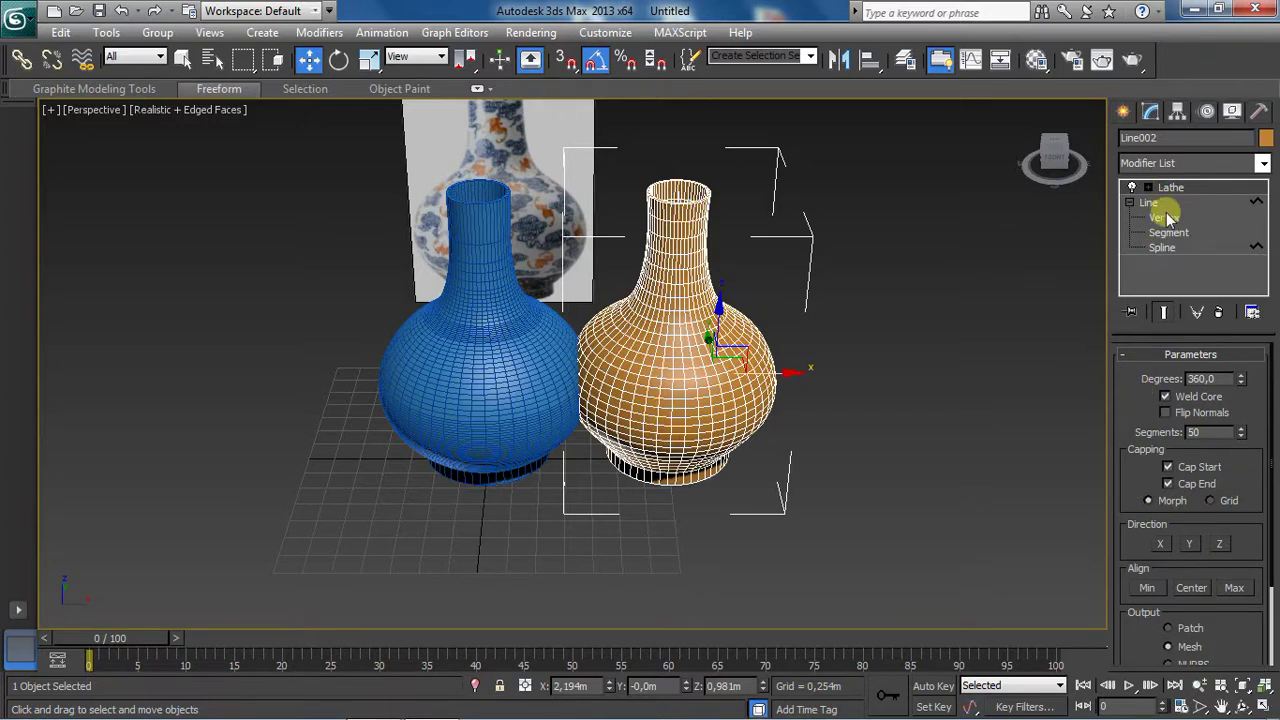
click(1184, 252)
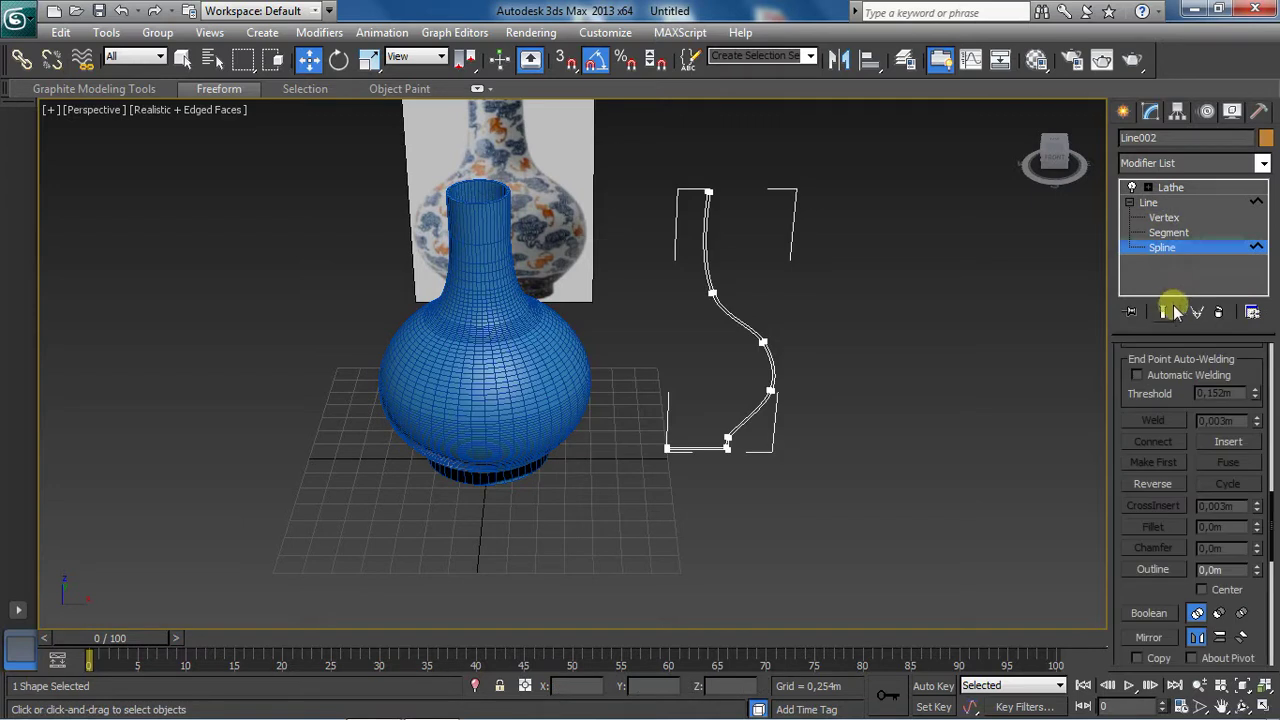
drag(1174, 397, 1146, 614)
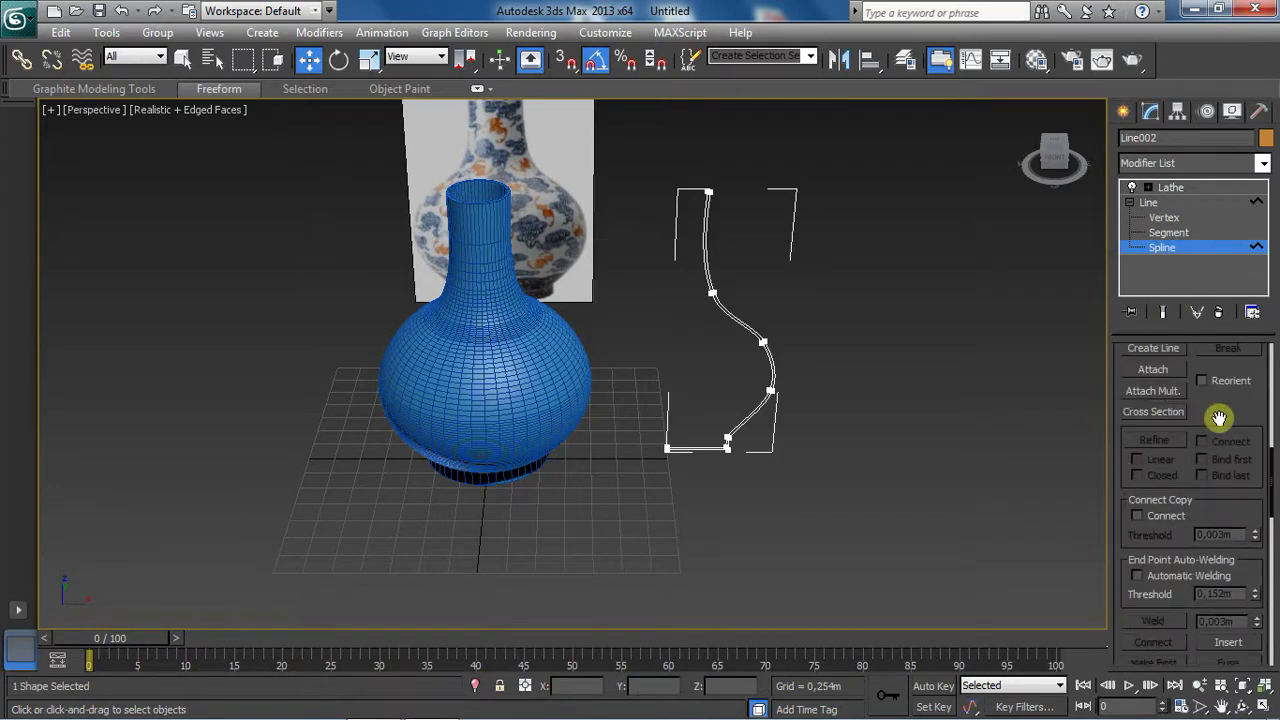
drag(1219, 418, 1182, 622)
drag(1182, 414, 1153, 620)
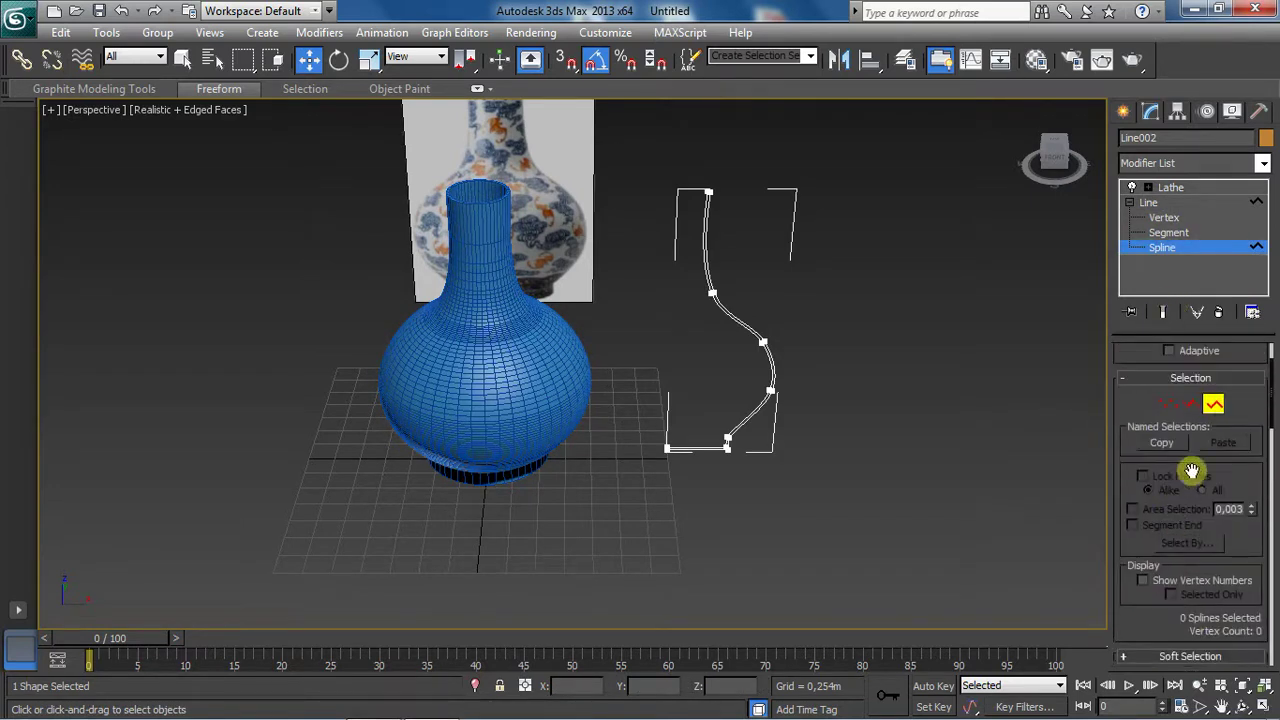
drag(1157, 400, 1120, 560)
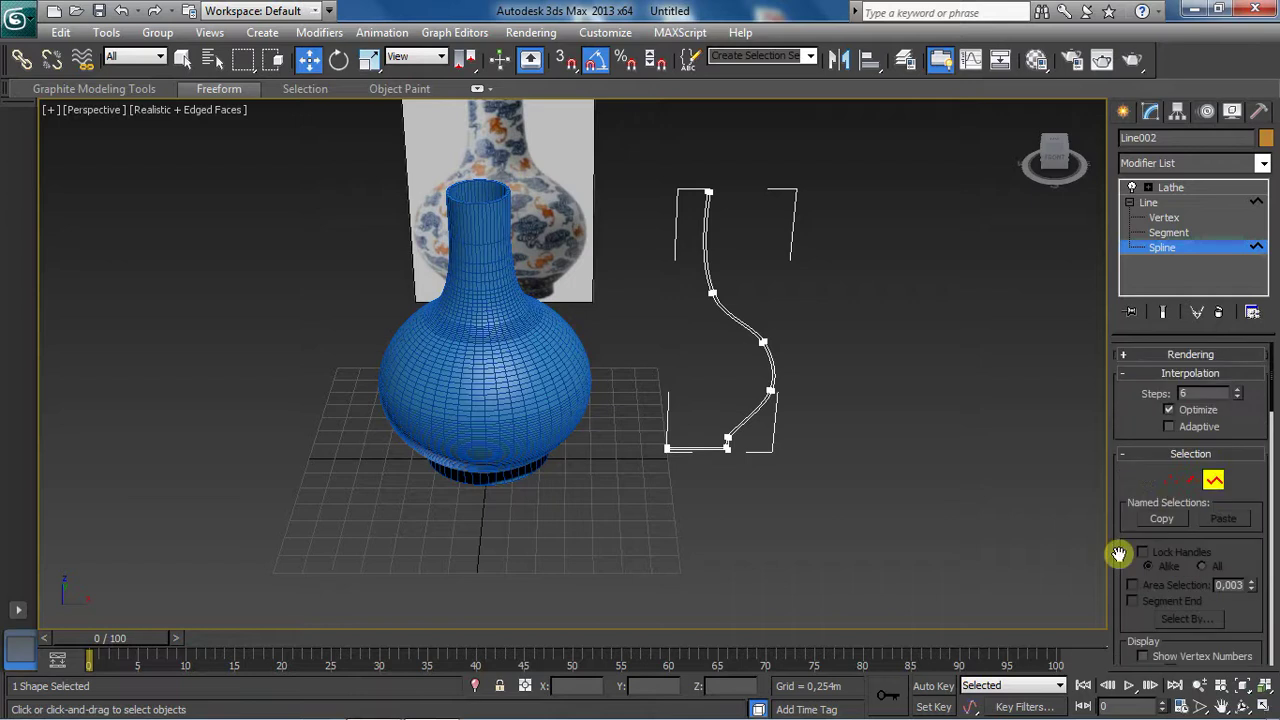
click(1169, 426)
Step: Return to the orange vase's Lathe level and select the blue vase
click(1180, 188)
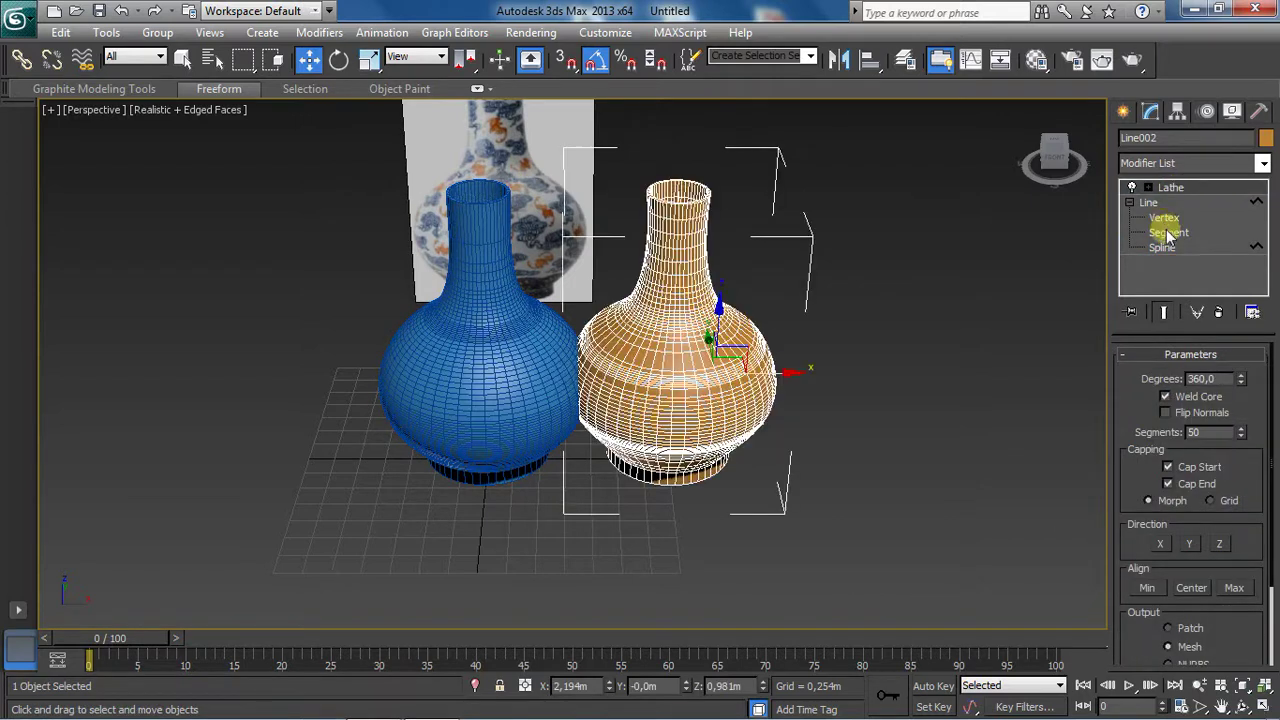
click(1240, 707)
mouse_move(545, 380)
mouse_down()
mouse_move(530, 318)
mouse_move(483, 323)
mouse_move(434, 369)
mouse_move(586, 337)
mouse_move(631, 371)
mouse_up()
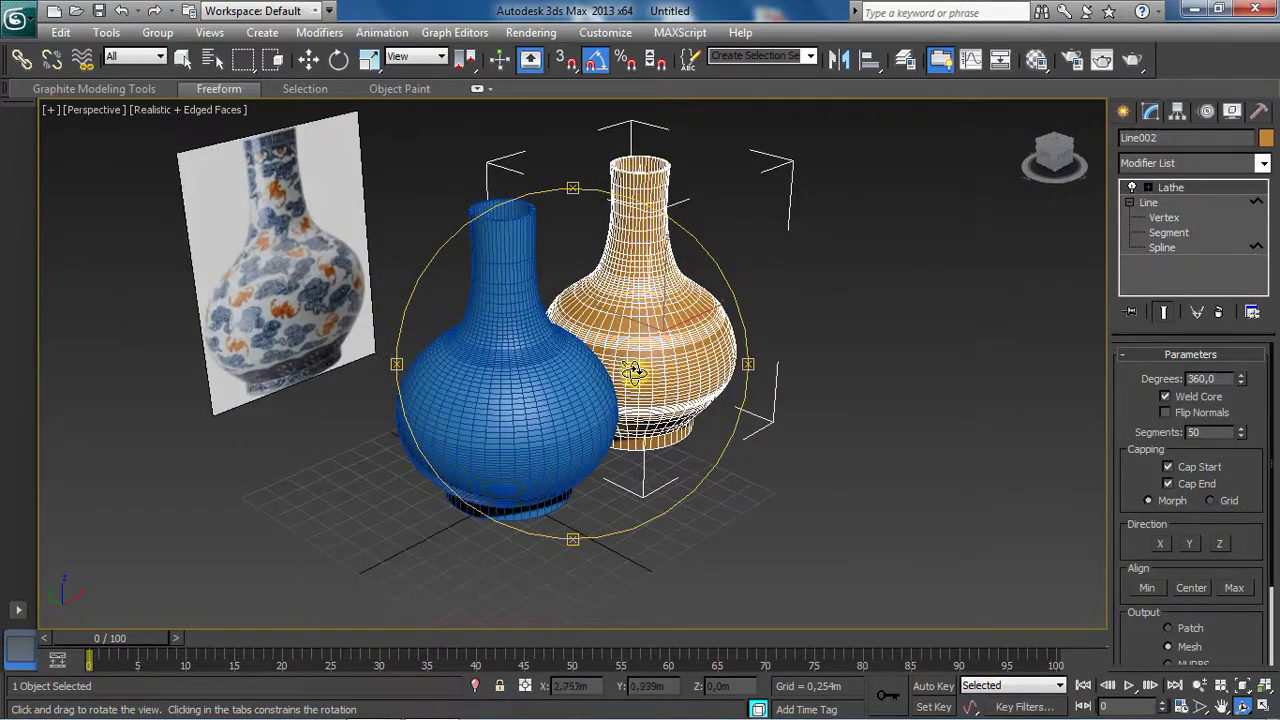
right_click(591, 366)
click(524, 405)
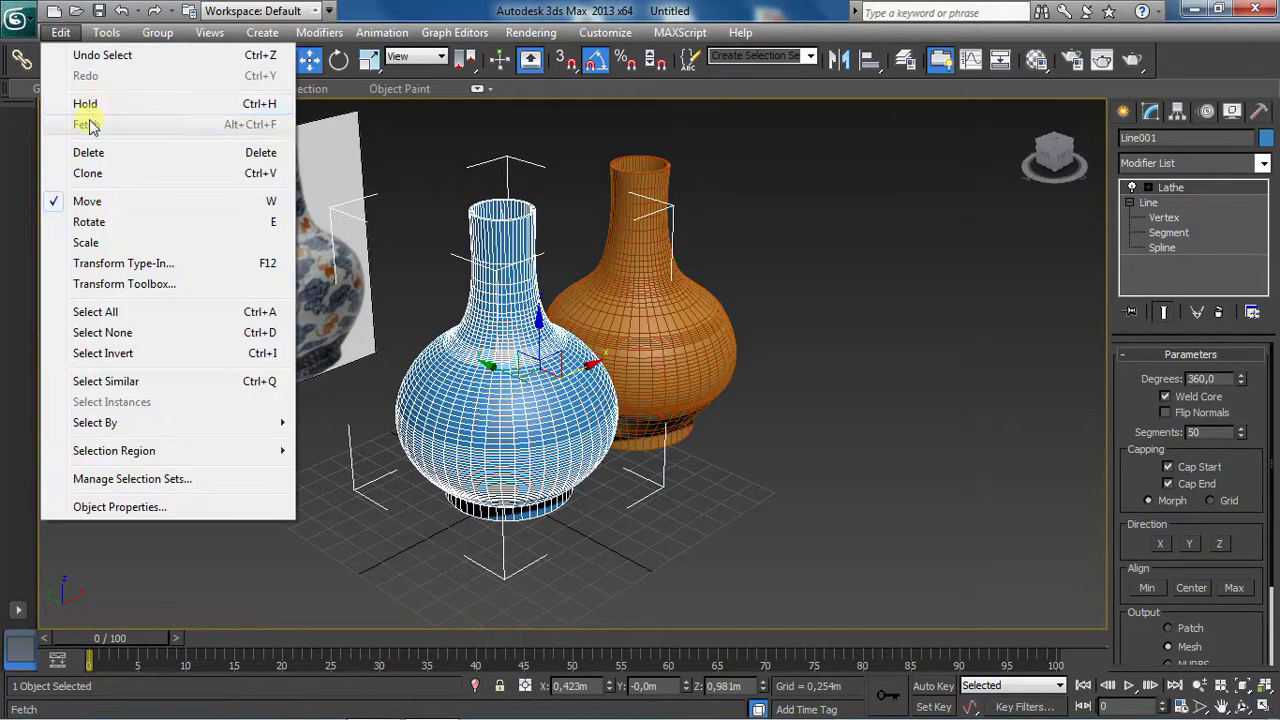
Step: Clone the blue vase as an independent Copy and move it behind the original
click(108, 176)
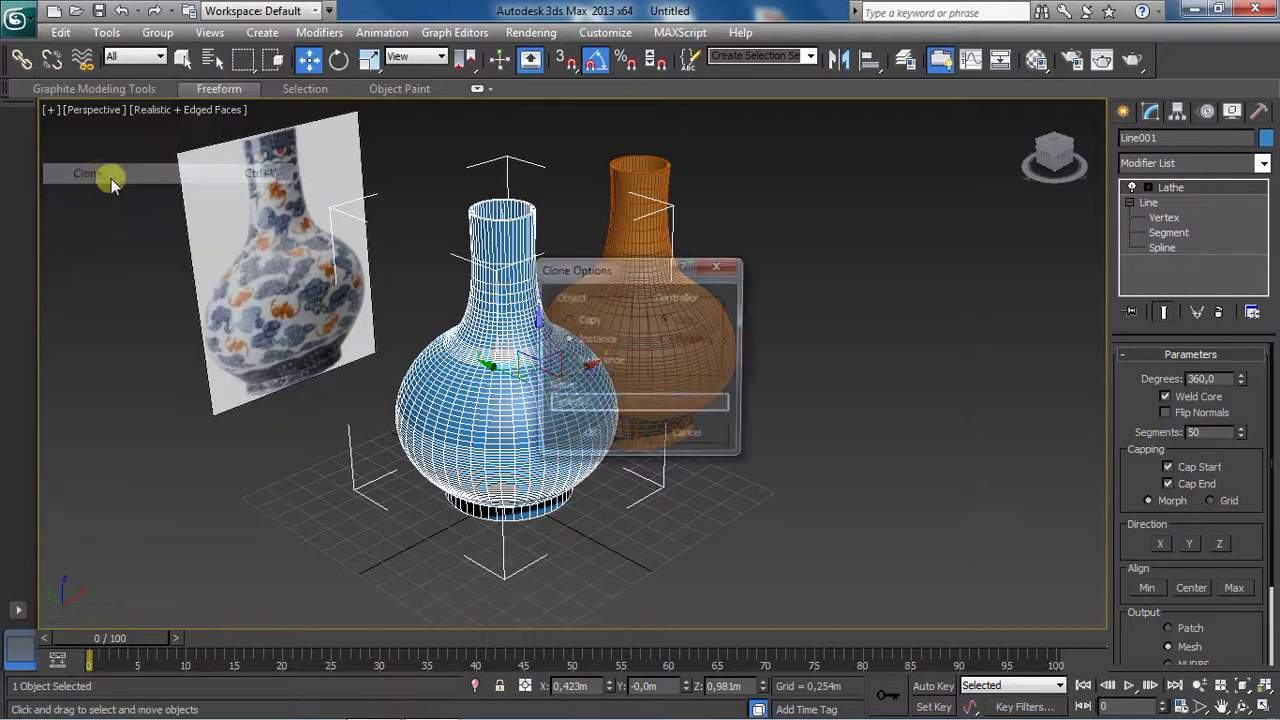
click(590, 320)
click(588, 437)
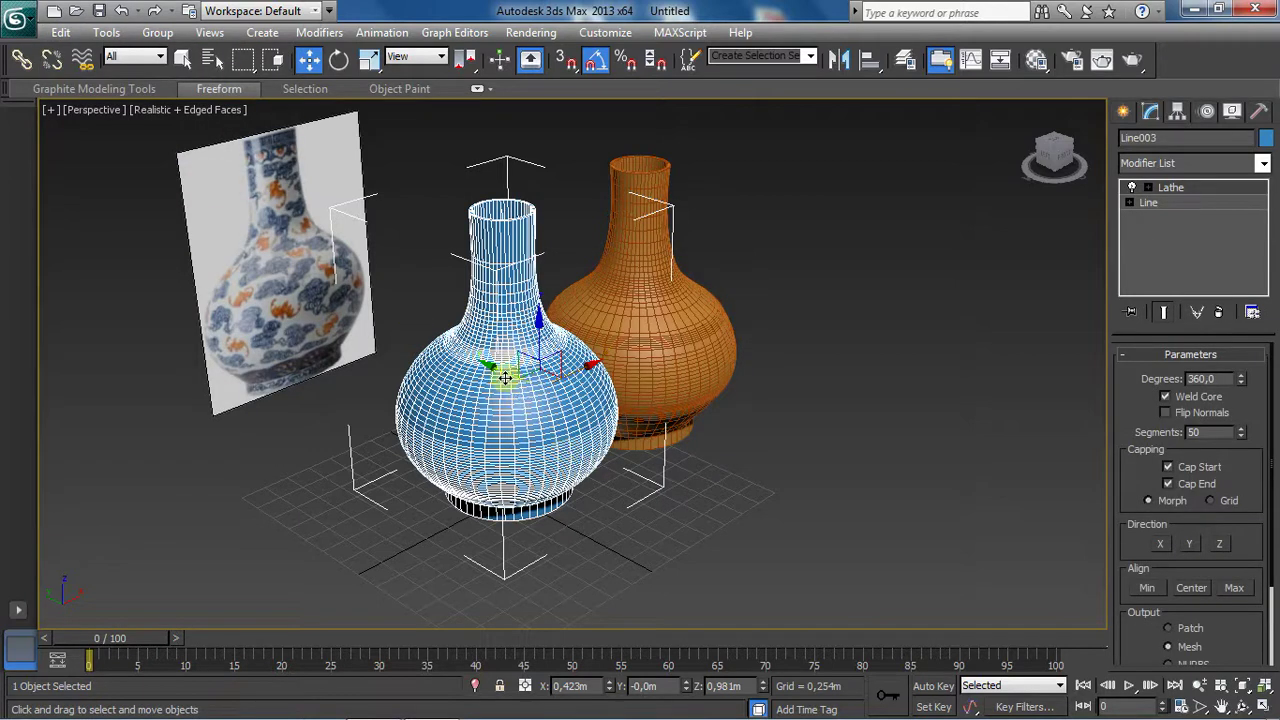
drag(505, 373, 345, 288)
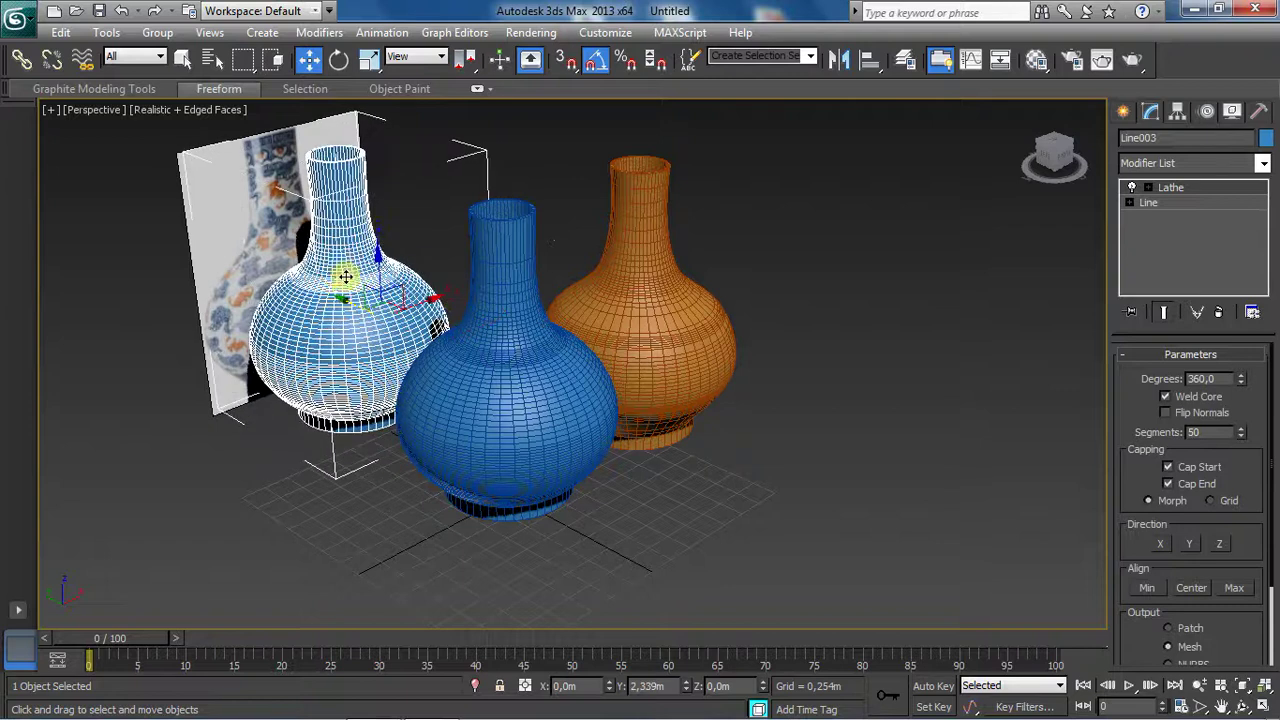
Step: Move the orange vase and the blue copy further back, then select the front vase
click(576, 311)
drag(621, 317, 436, 188)
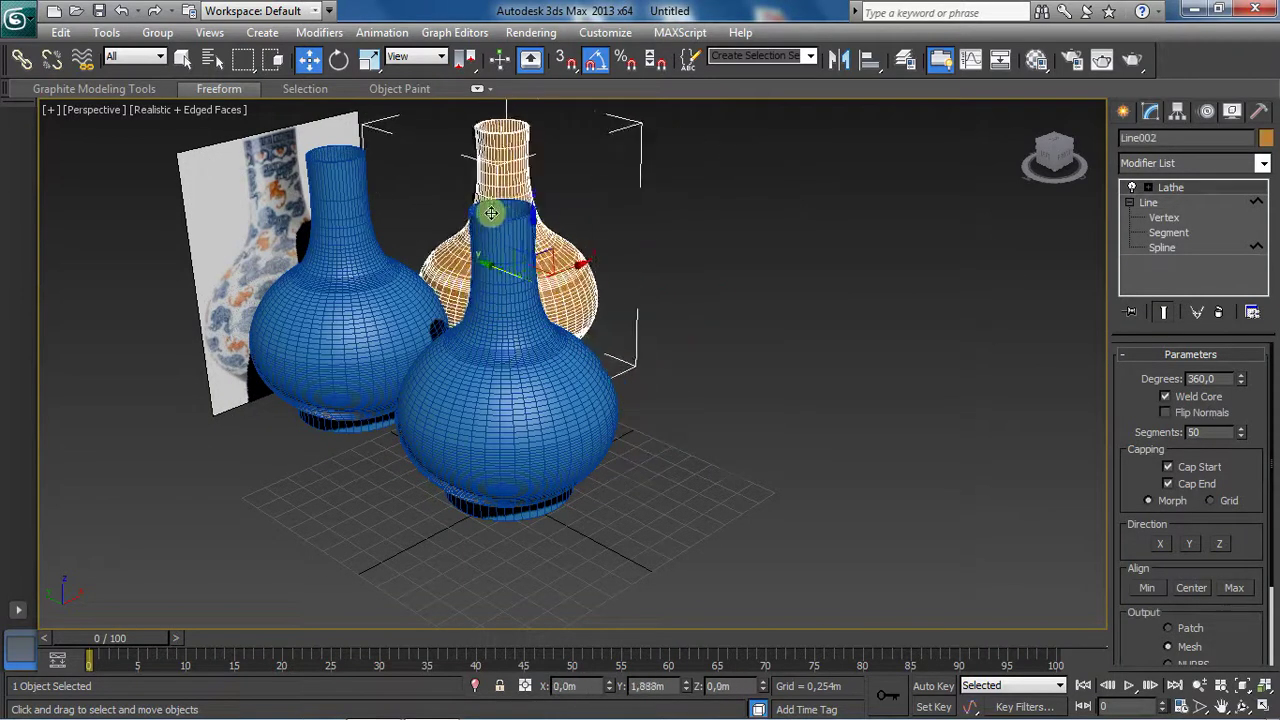
ctrl+click(355, 266)
drag(453, 245, 625, 195)
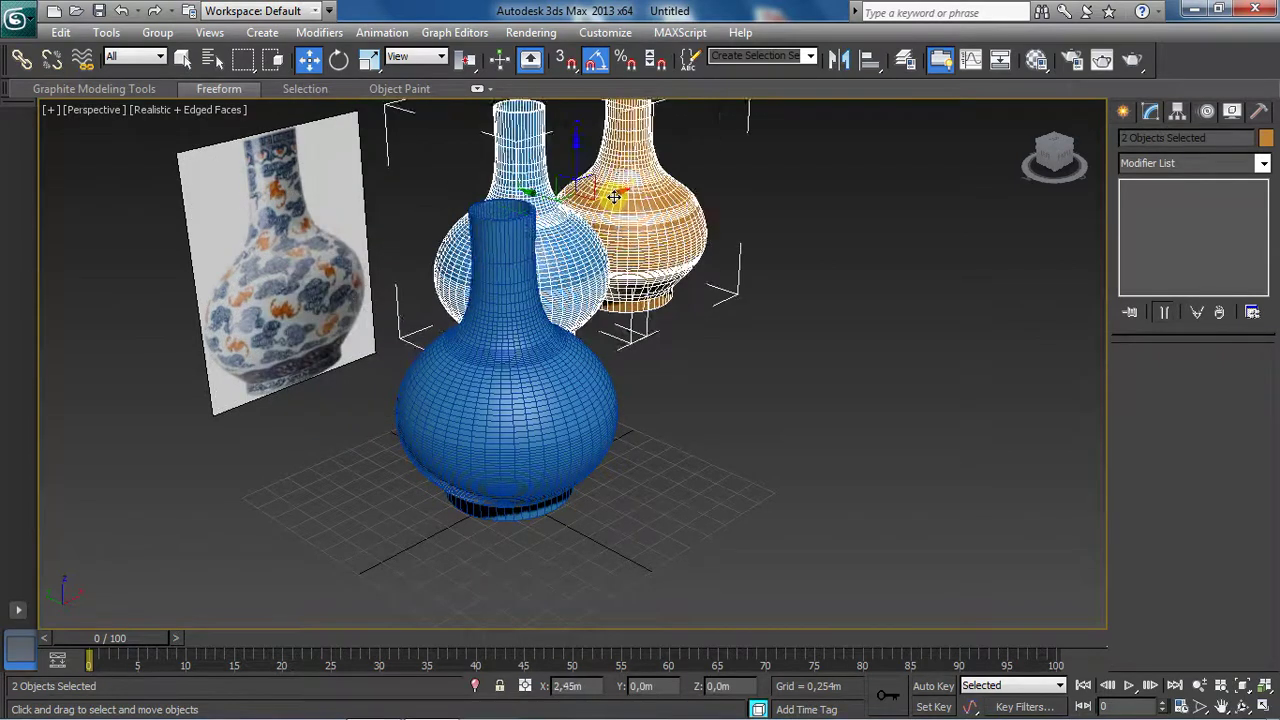
click(712, 356)
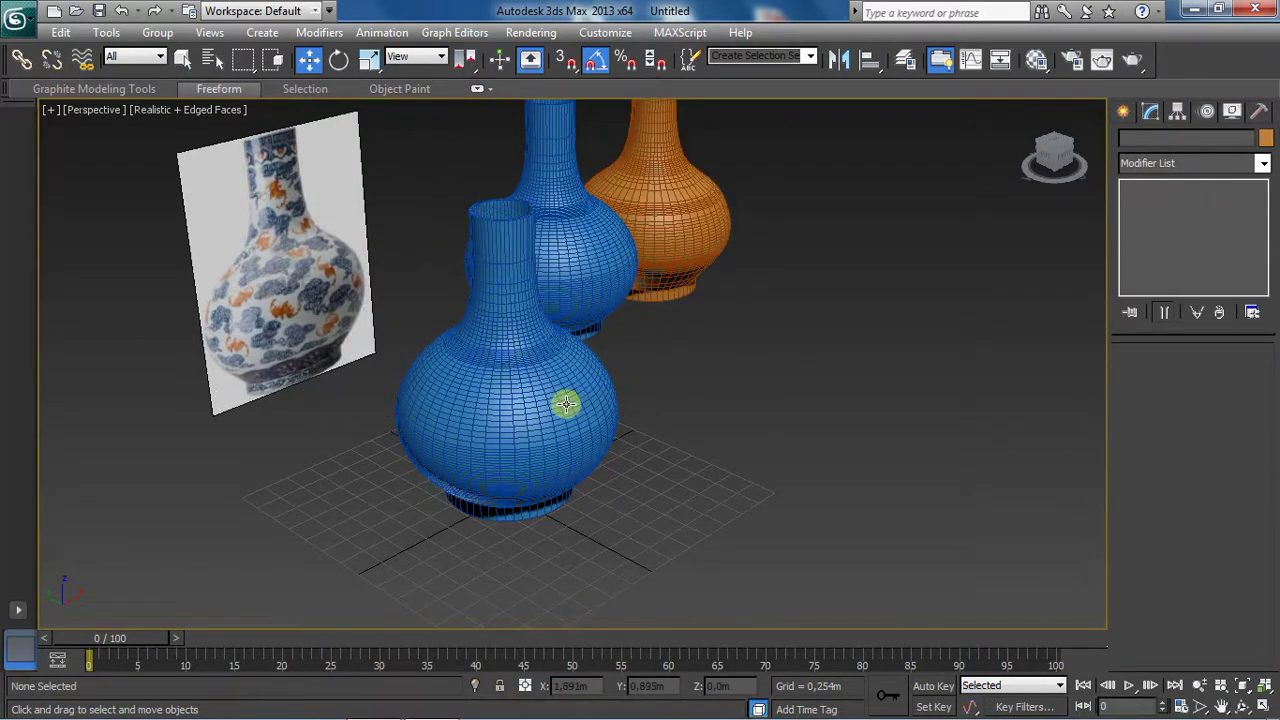
click(563, 403)
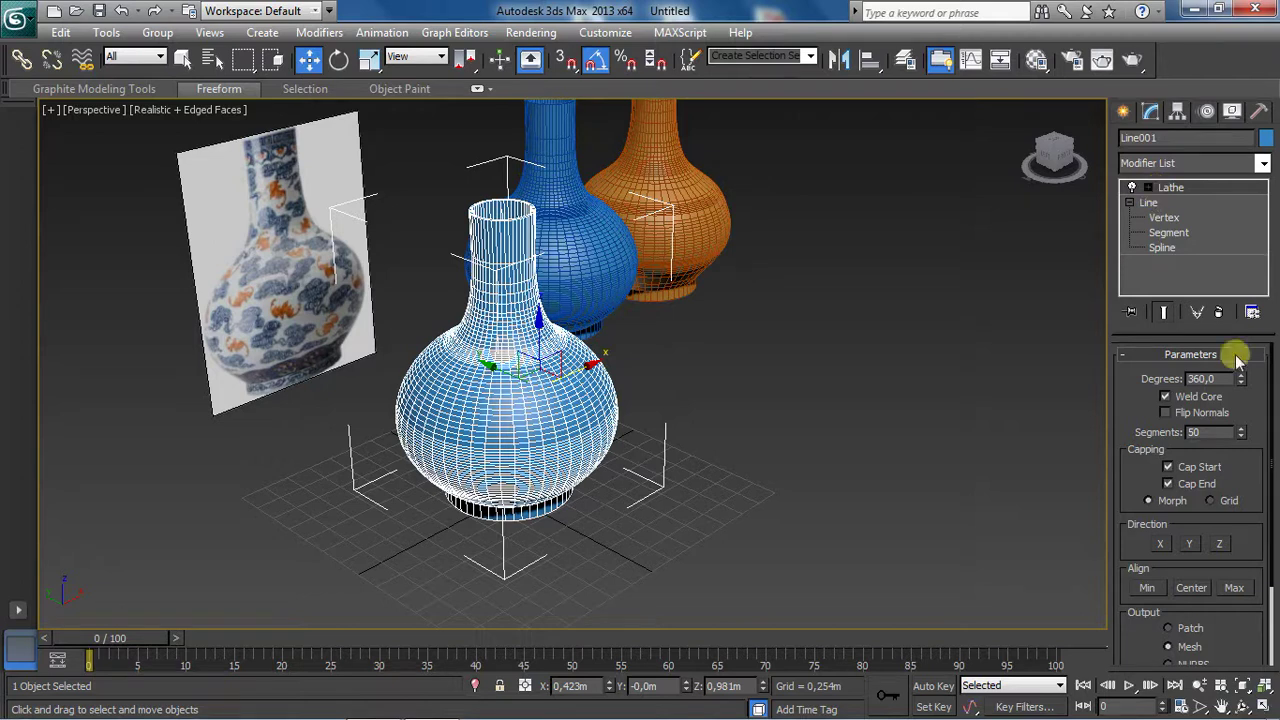
Step: Delete the Lathe modifier from the front vase, leaving its bare profile line
click(1220, 312)
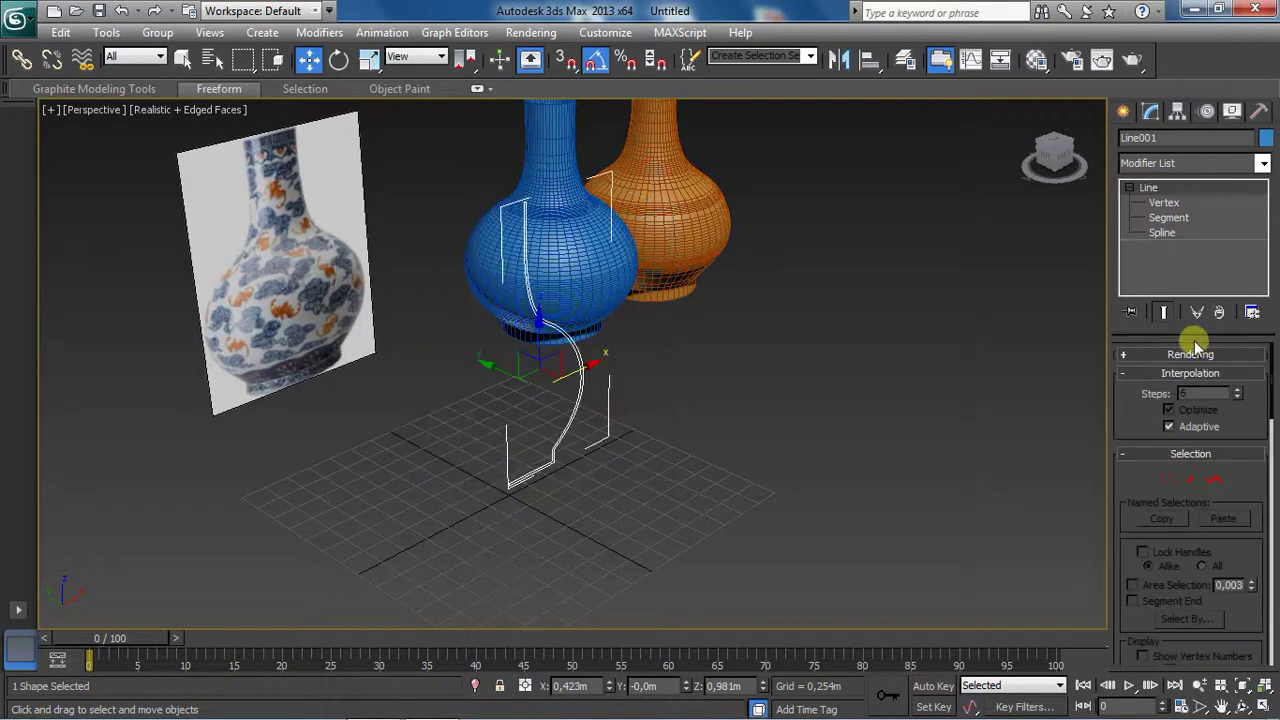
click(1240, 706)
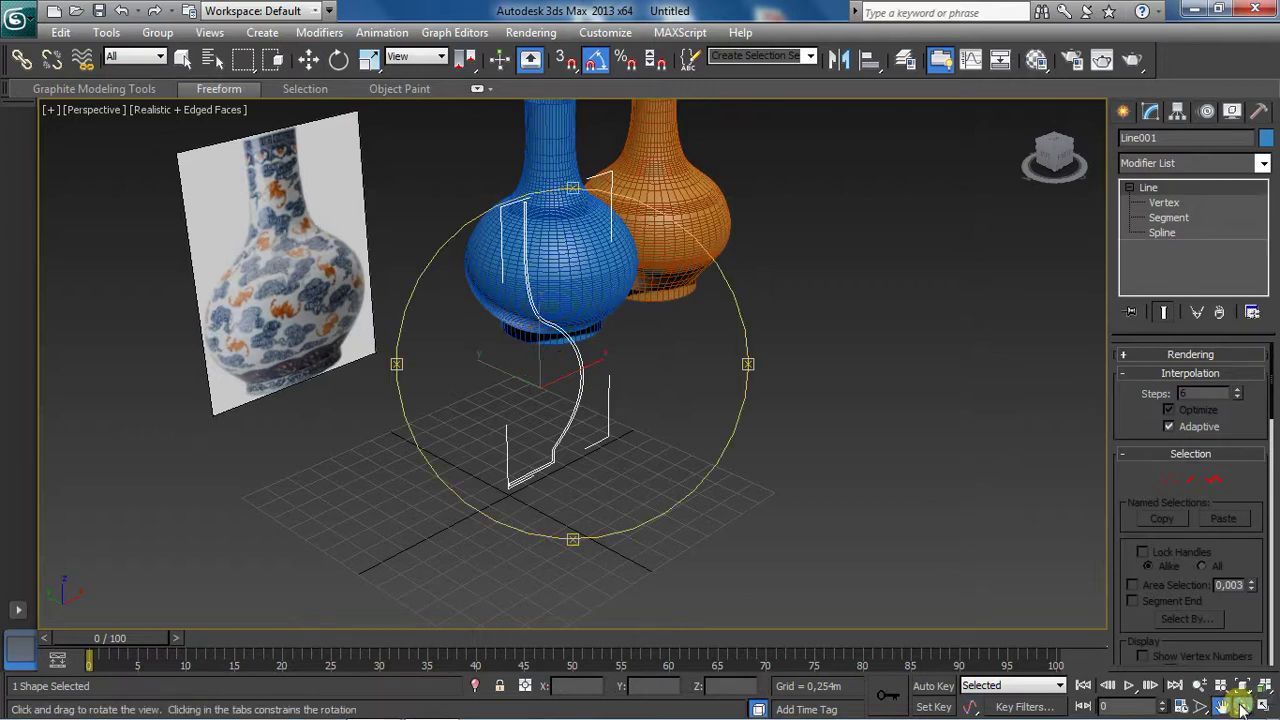
mouse_move(600, 340)
mouse_down()
mouse_move(528, 309)
mouse_move(463, 314)
mouse_move(473, 328)
mouse_move(523, 323)
mouse_move(557, 314)
mouse_move(571, 288)
mouse_move(643, 320)
mouse_move(606, 363)
mouse_move(641, 380)
mouse_up()
right_click(523, 323)
click(1199, 685)
key(w)
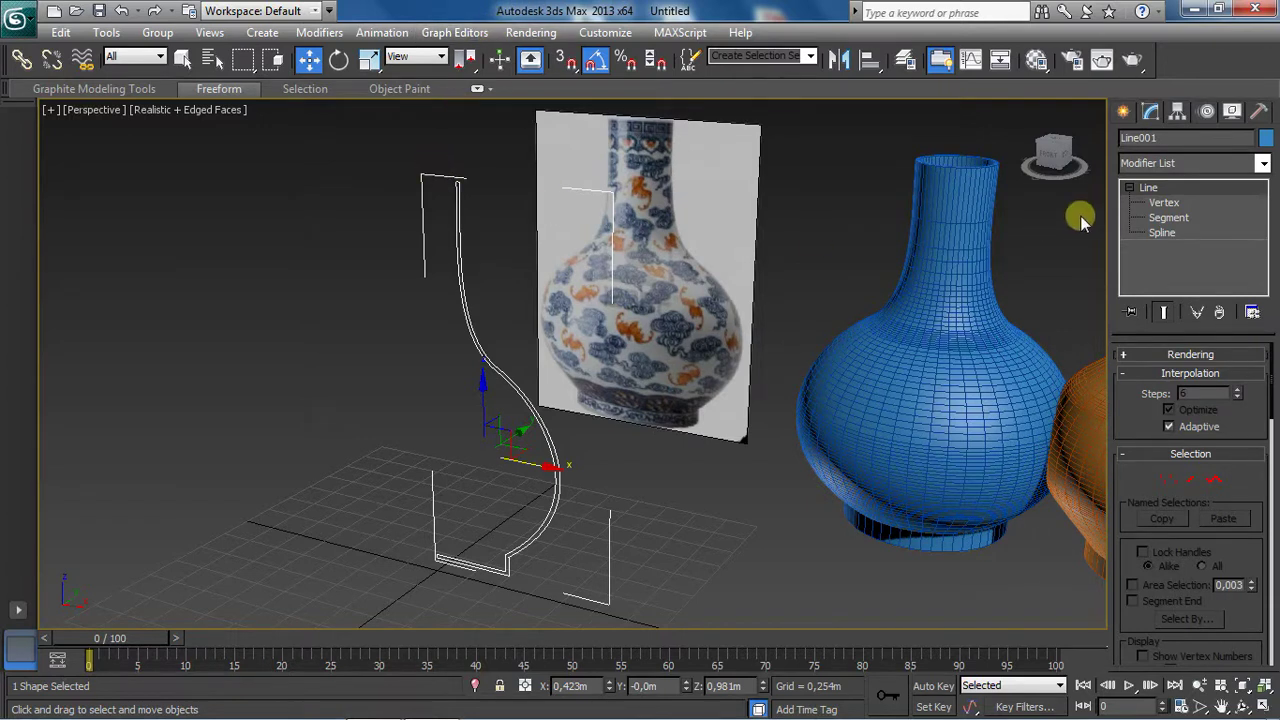
Step: Turn off Adaptive and set the profile's interpolation Steps to 2
click(1170, 426)
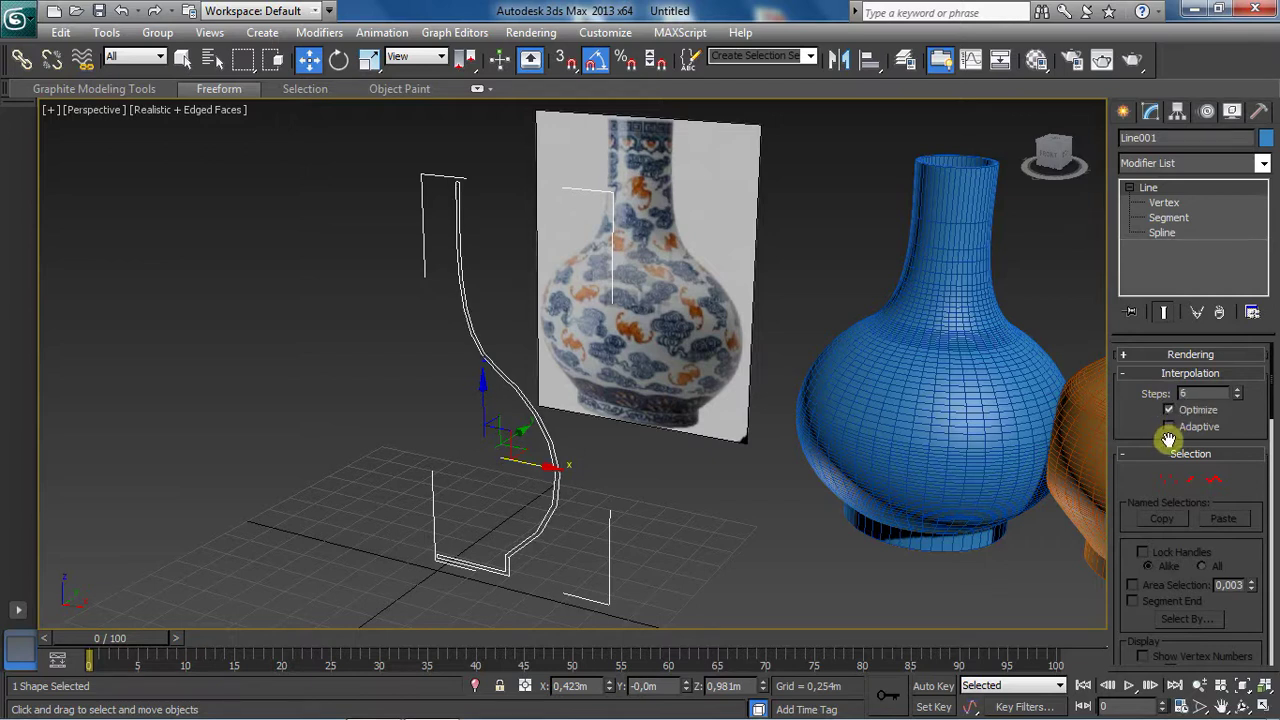
drag(1238, 394, 1238, 400)
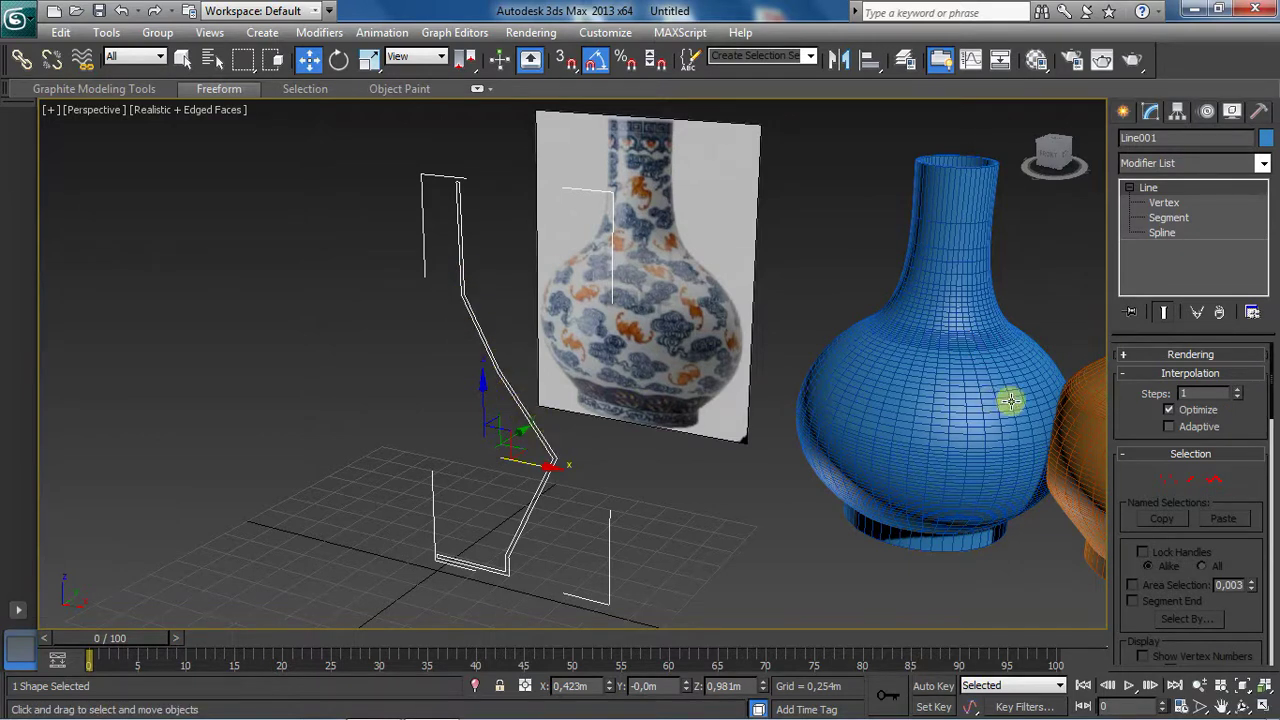
click(1238, 393)
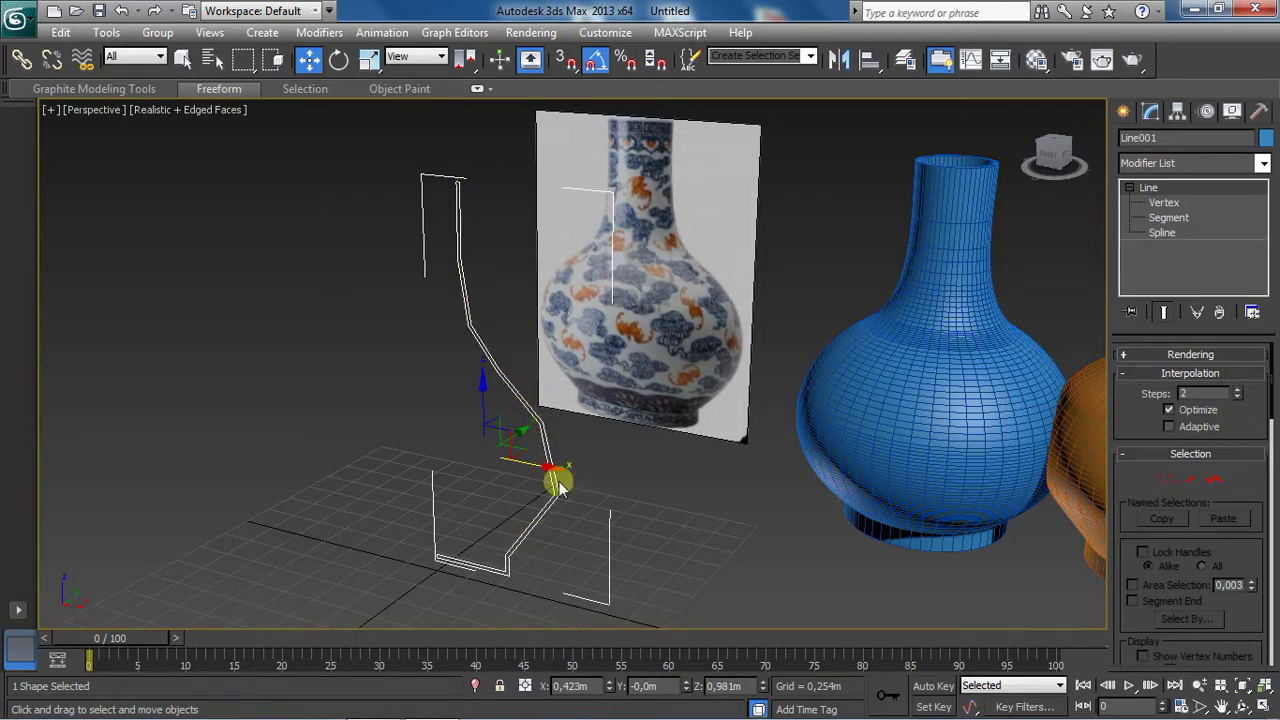
click(1245, 707)
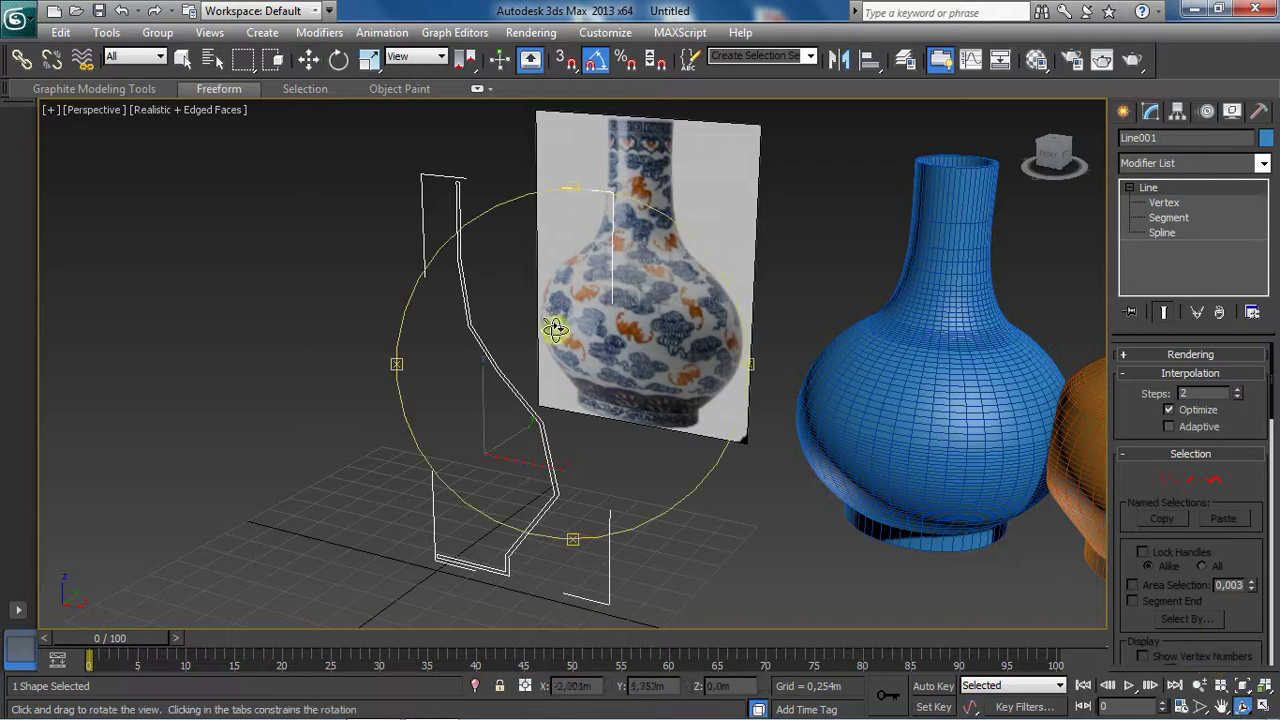
mouse_move(555, 335)
mouse_down()
mouse_move(757, 338)
mouse_move(846, 374)
mouse_move(749, 374)
mouse_move(571, 326)
mouse_move(557, 357)
mouse_move(514, 343)
mouse_up()
right_click(514, 343)
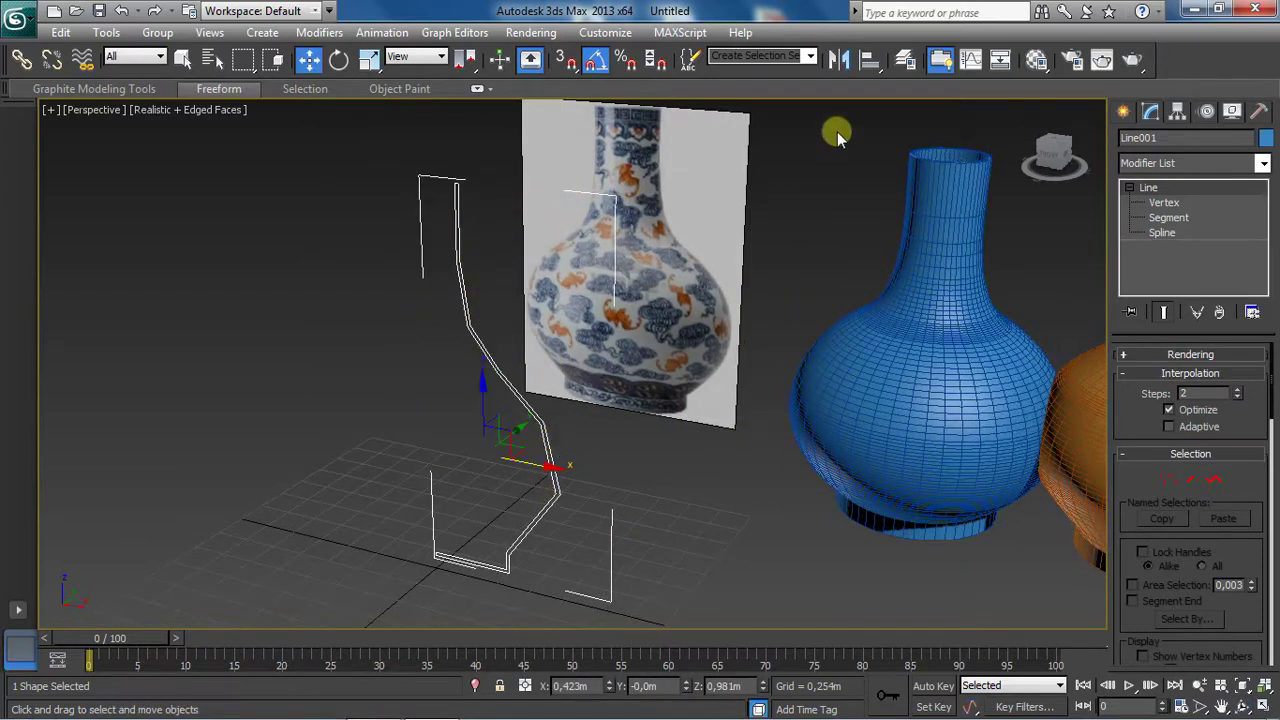
Step: Apply a Lathe modifier to the front vase's profile line
click(1265, 168)
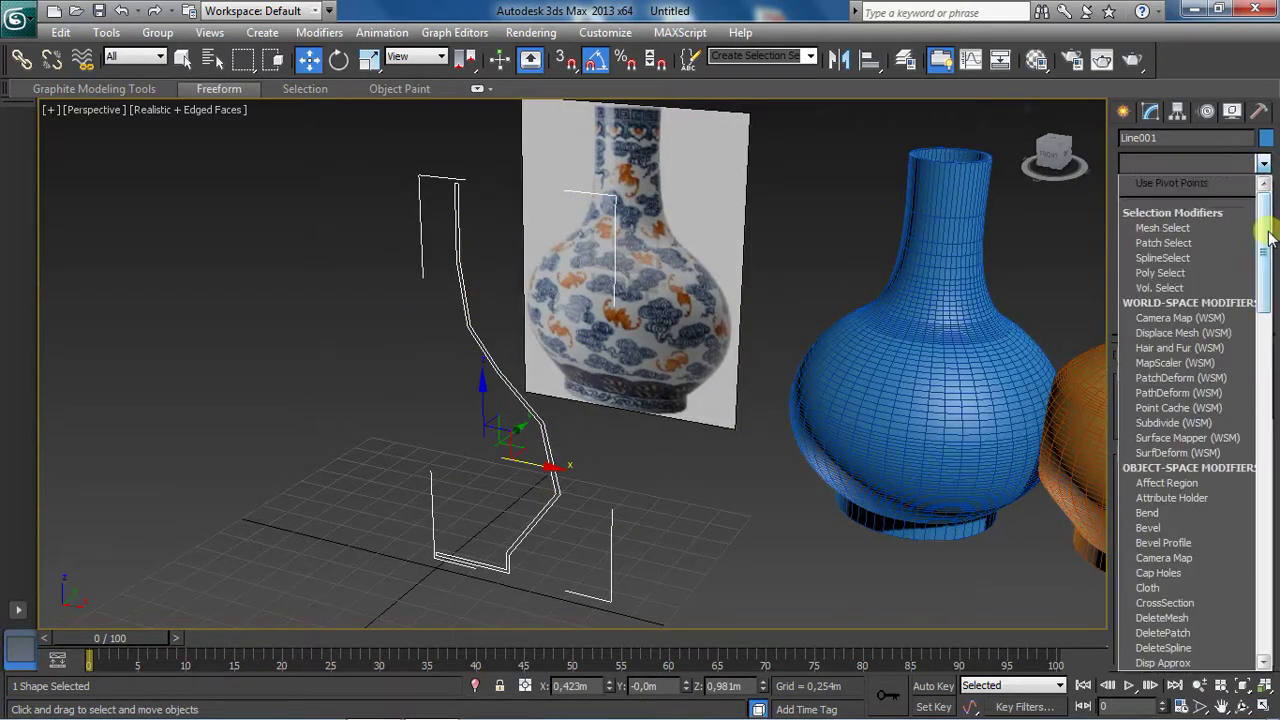
scroll(1248, 380, down, 8)
scroll(1243, 534, down, 8)
scroll(1236, 510, down, 5)
scroll(1236, 510, down, 4)
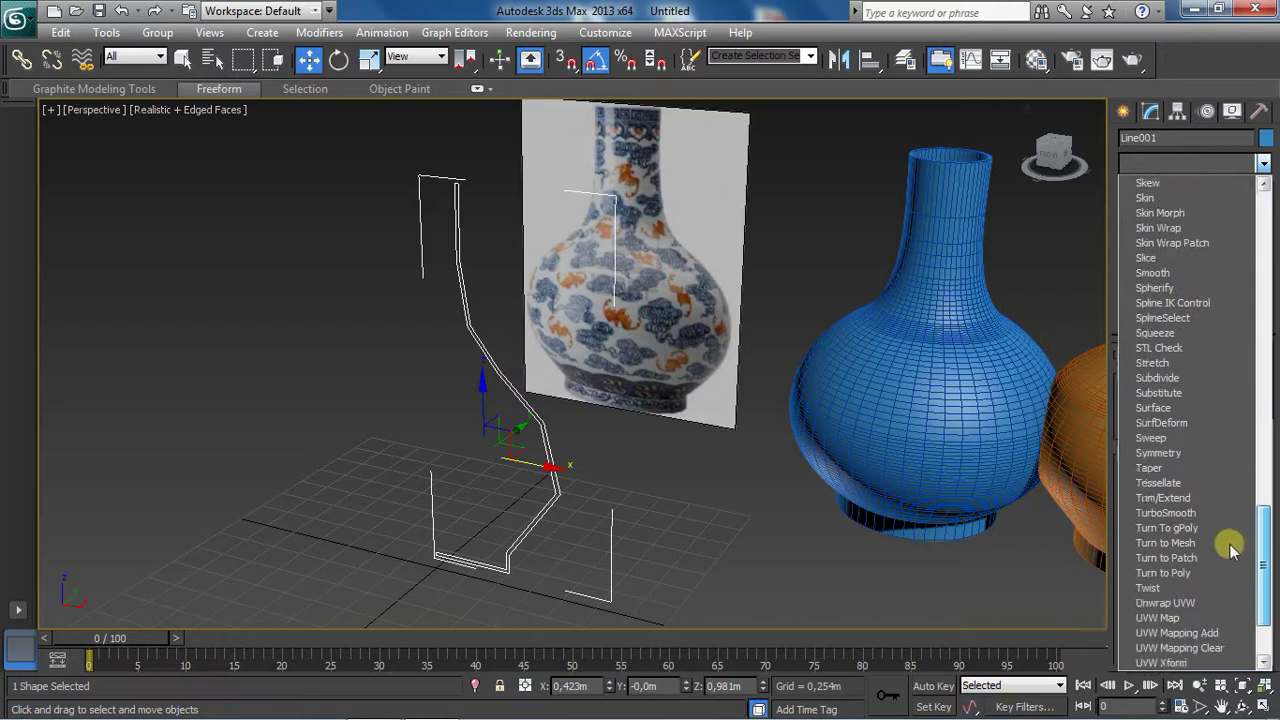
scroll(1229, 563, down, 3)
drag(1262, 560, 1260, 364)
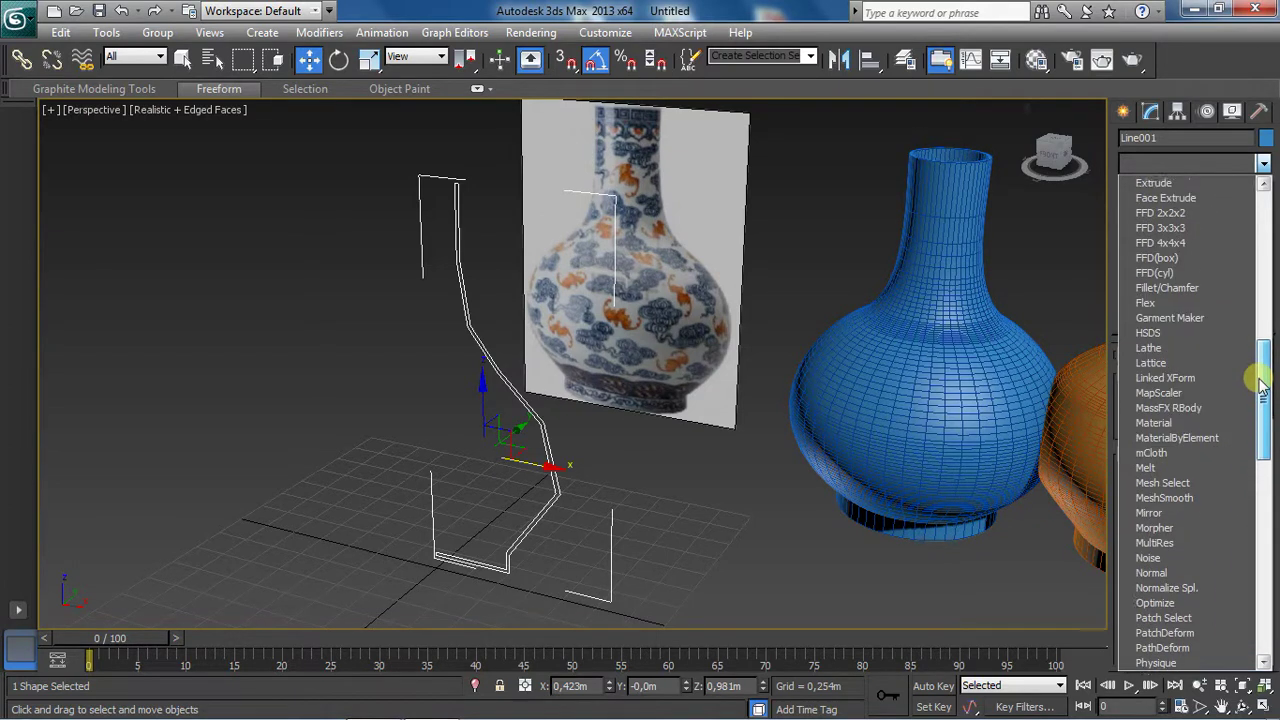
click(1174, 361)
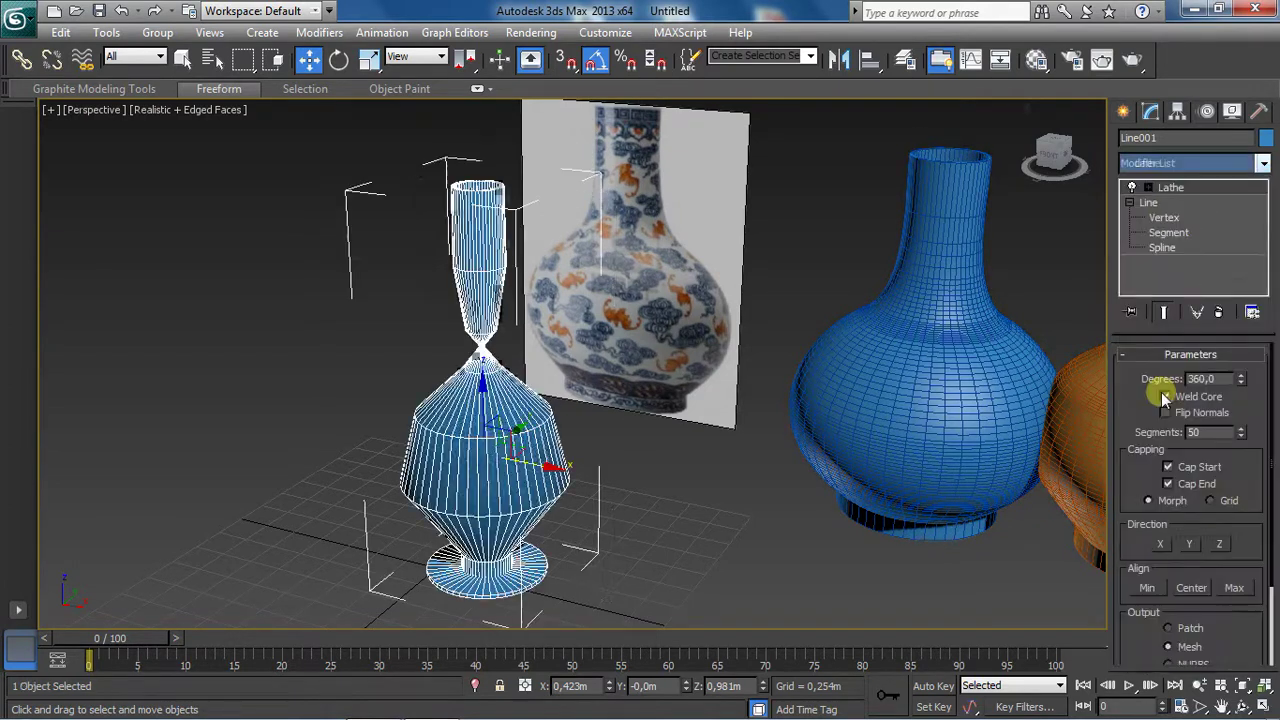
Step: Enable Weld Core, align the Lathe to Min, and set 8 segments
click(1159, 397)
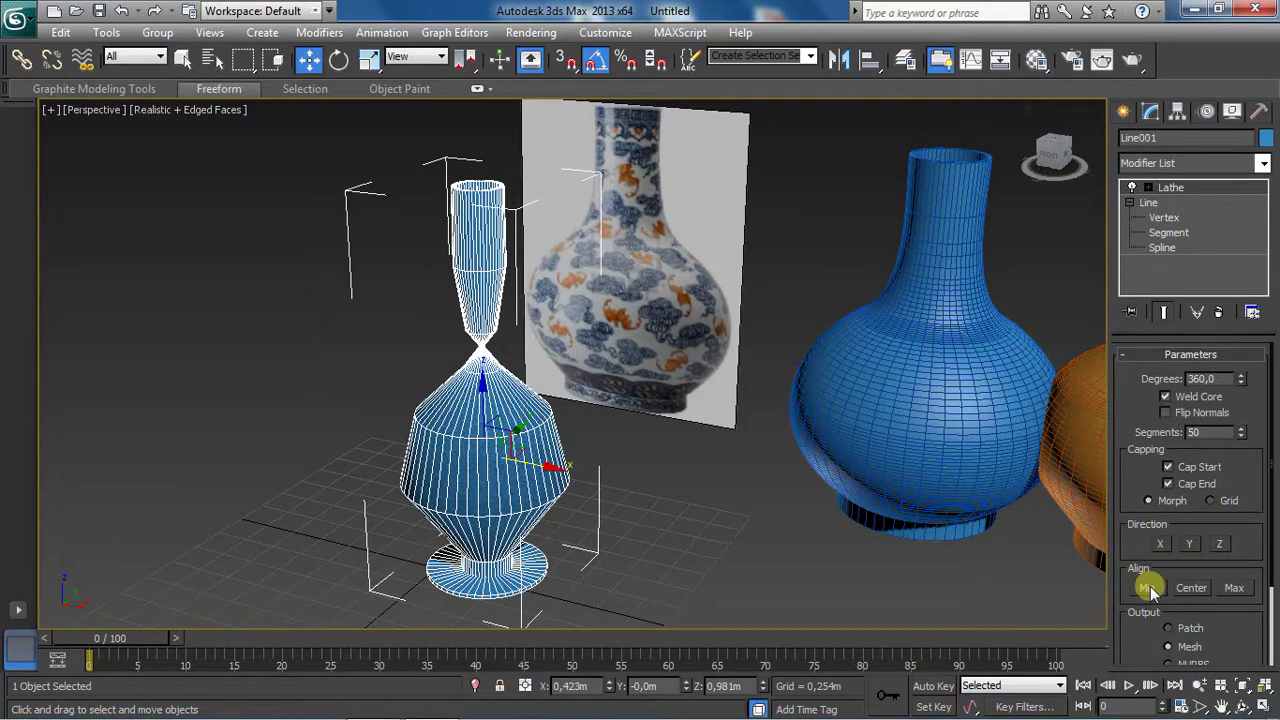
click(1148, 588)
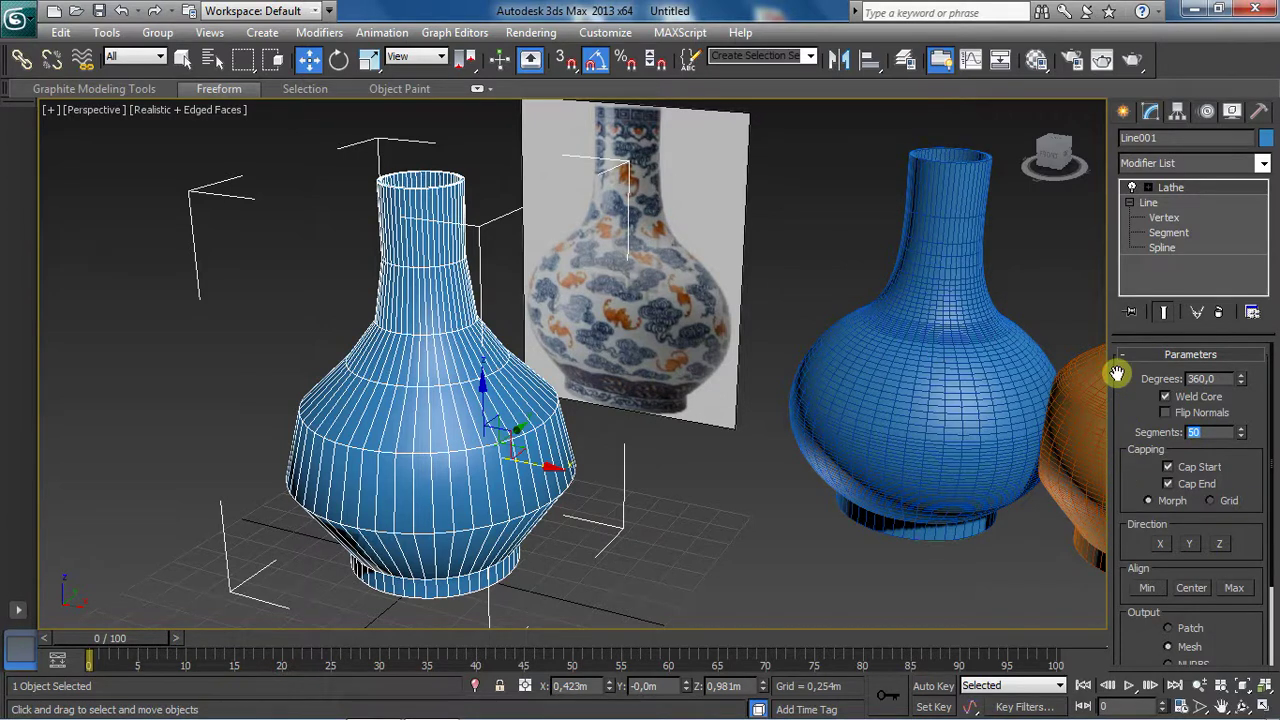
text(8)
key(Return)
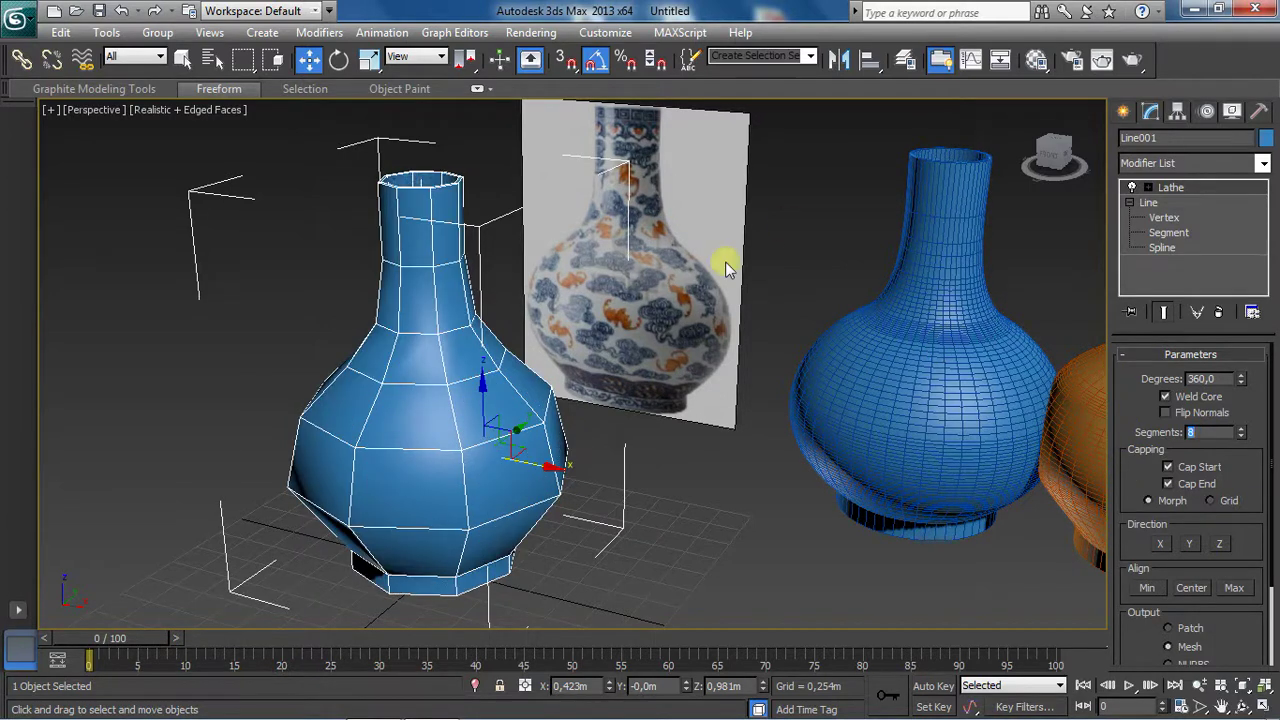
click(1243, 686)
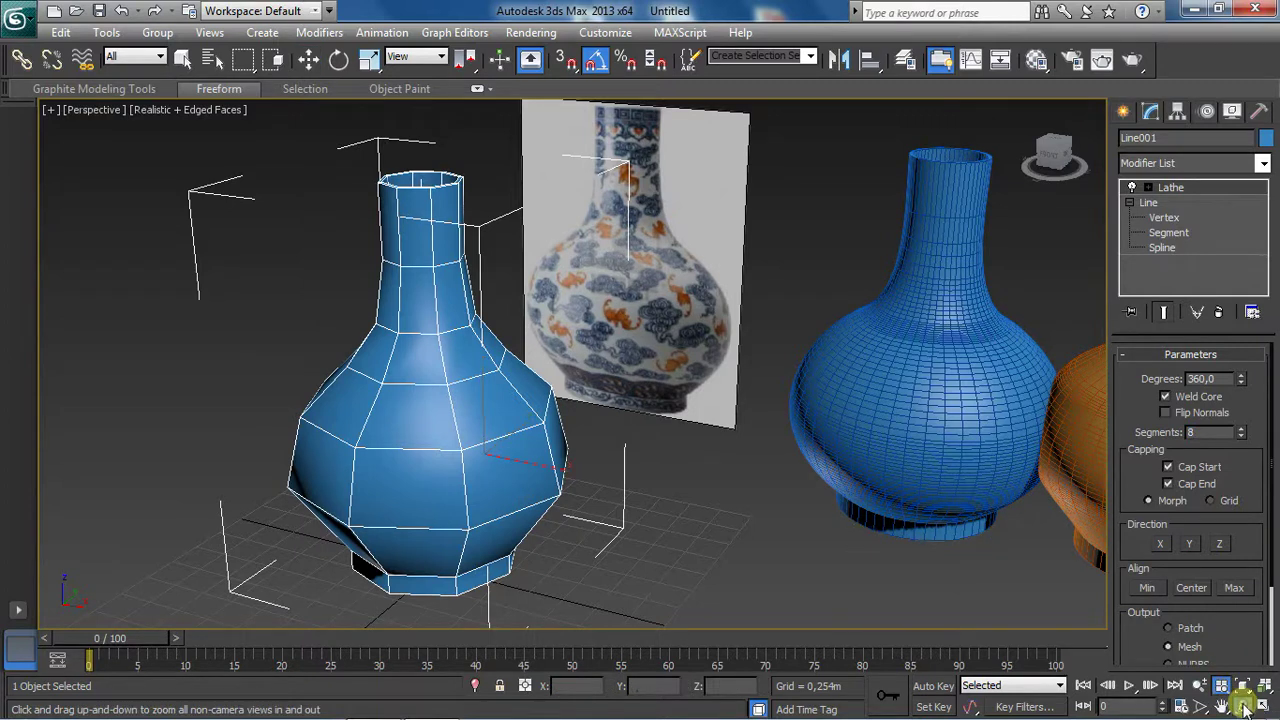
click(1243, 708)
mouse_move(549, 354)
mouse_down()
mouse_move(689, 250)
mouse_move(600, 366)
mouse_move(509, 386)
mouse_move(504, 423)
mouse_move(528, 400)
mouse_move(523, 380)
mouse_move(438, 228)
mouse_up()
right_click(438, 228)
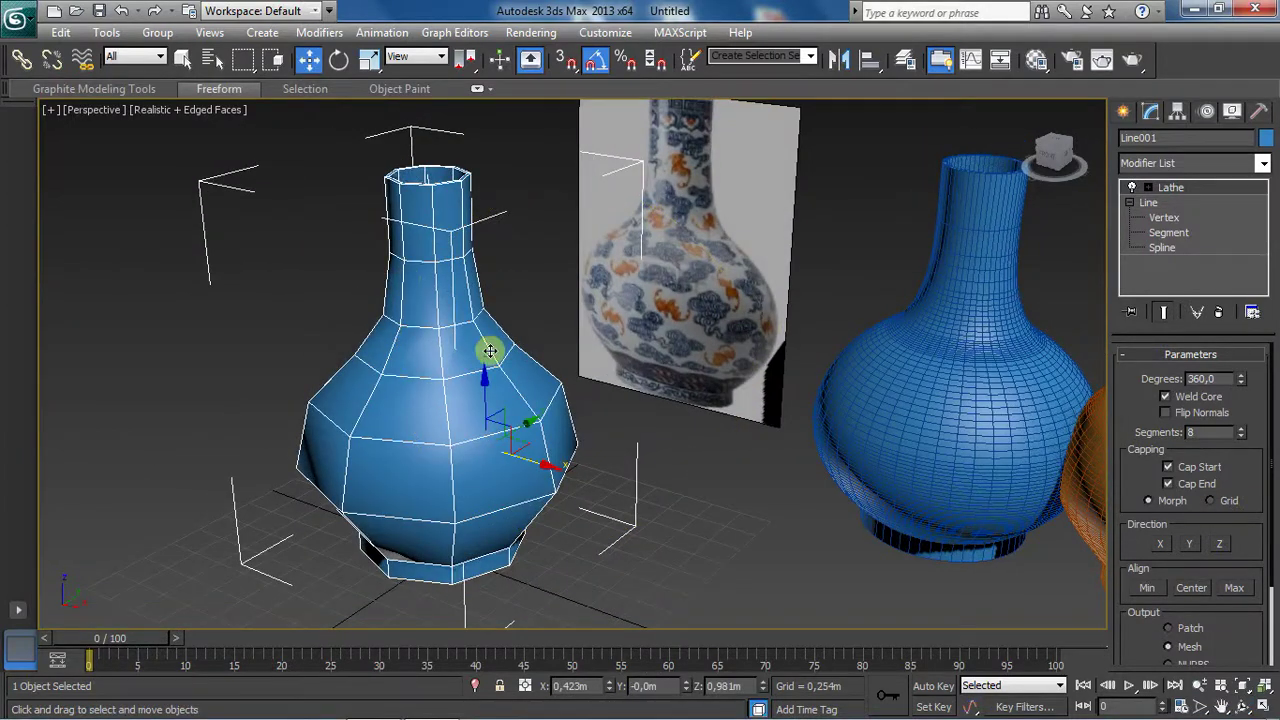
Step: Add TurboSmooth at 2 iterations with Isoline Display to the low-poly vase
click(1263, 163)
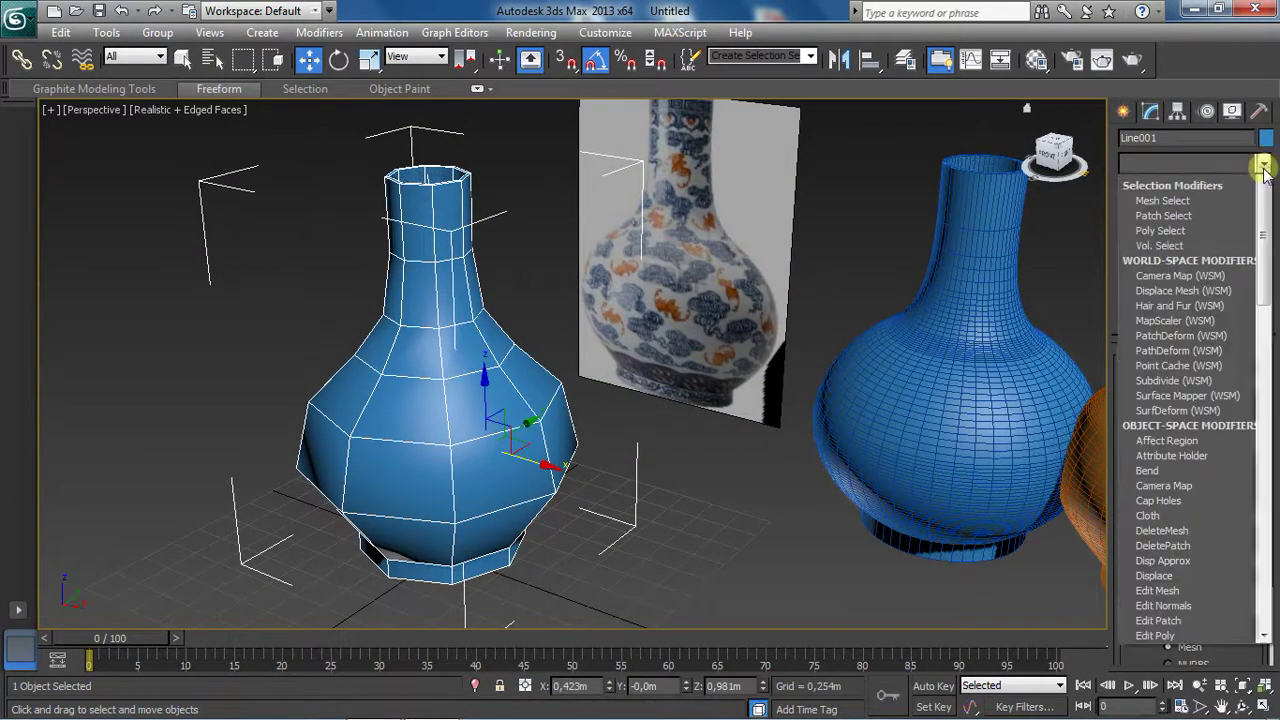
drag(1267, 207, 1266, 532)
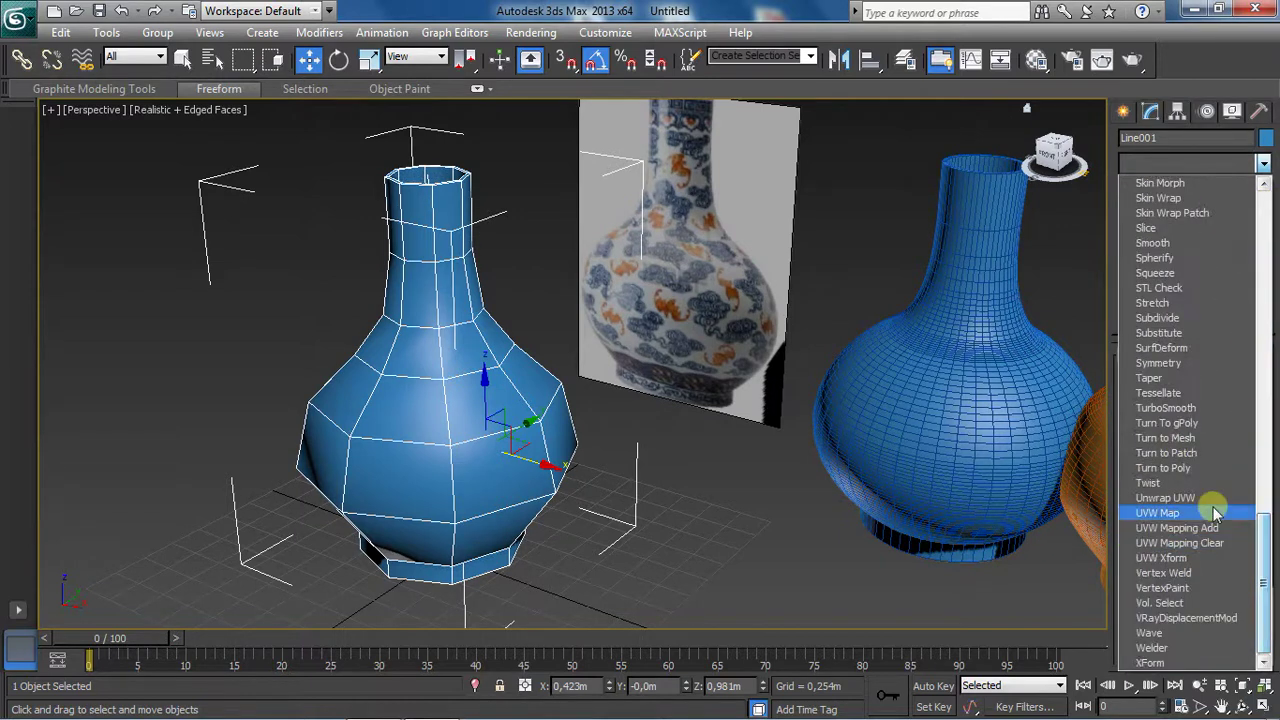
click(1186, 408)
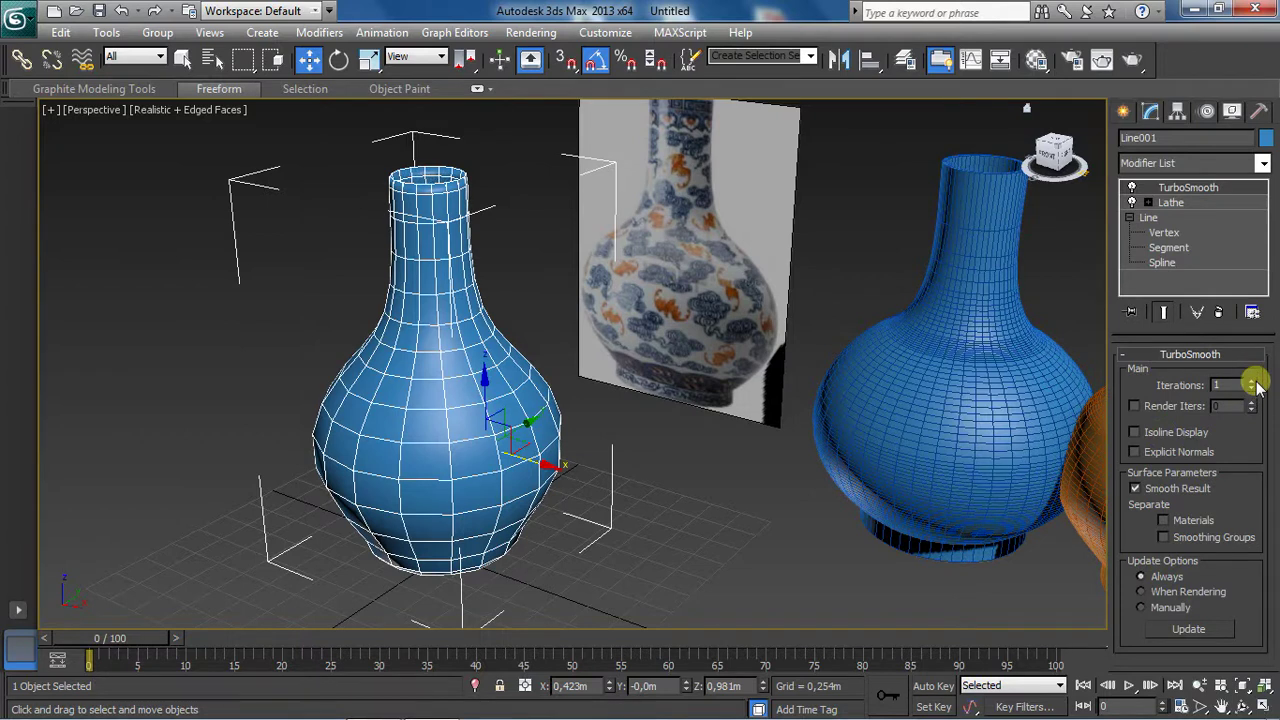
click(1252, 381)
click(1199, 433)
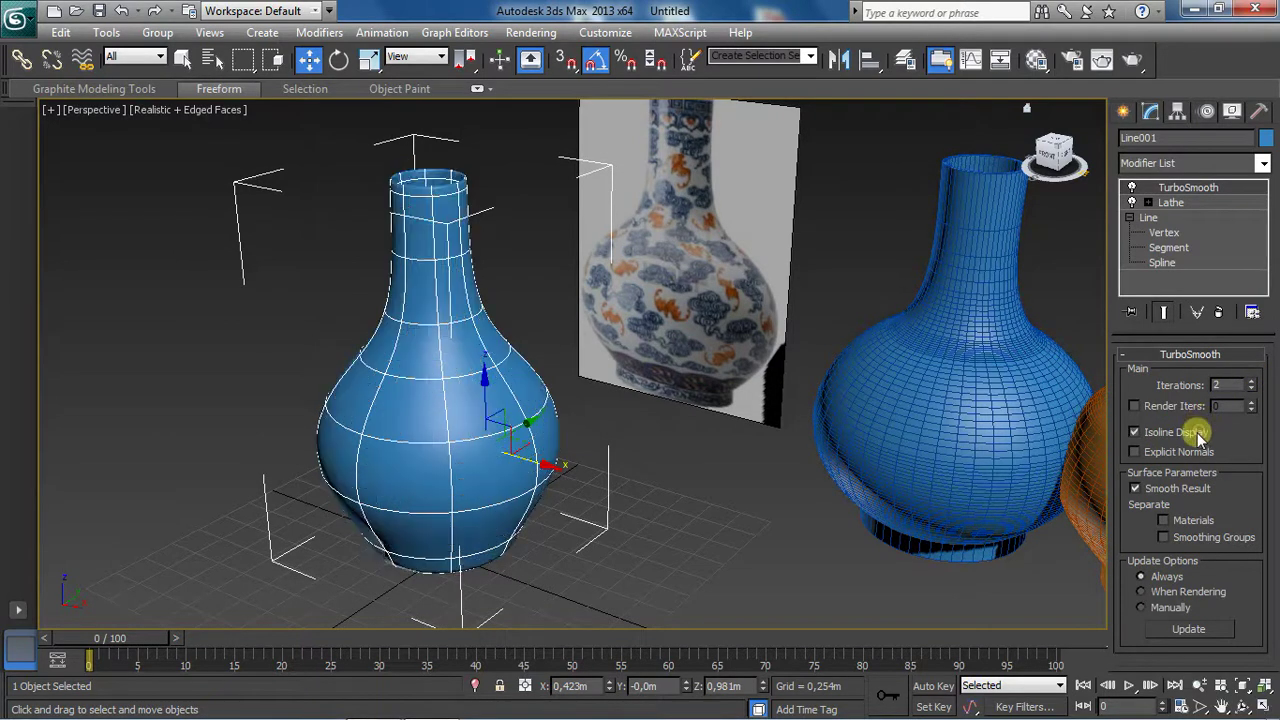
Step: Orbit and zoom the perspective view out so all vases and the photo show
click(1243, 706)
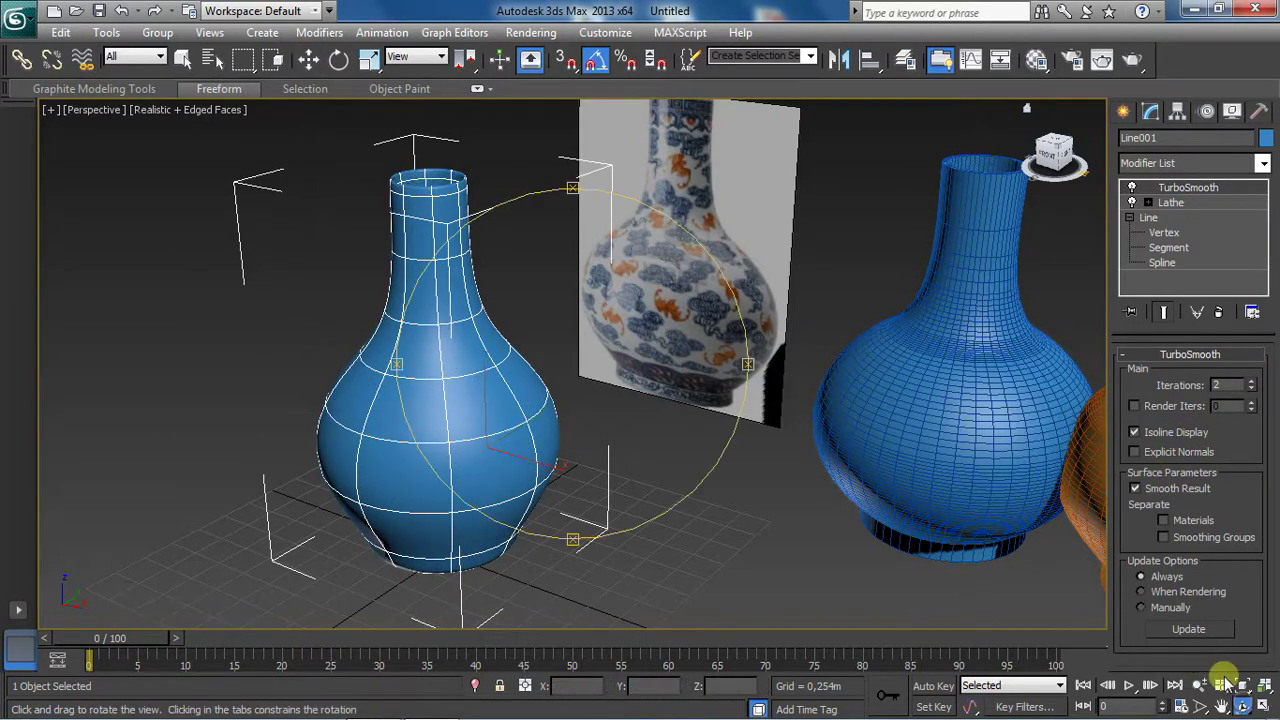
mouse_move(573, 338)
mouse_down()
mouse_move(632, 270)
mouse_move(574, 317)
mouse_up()
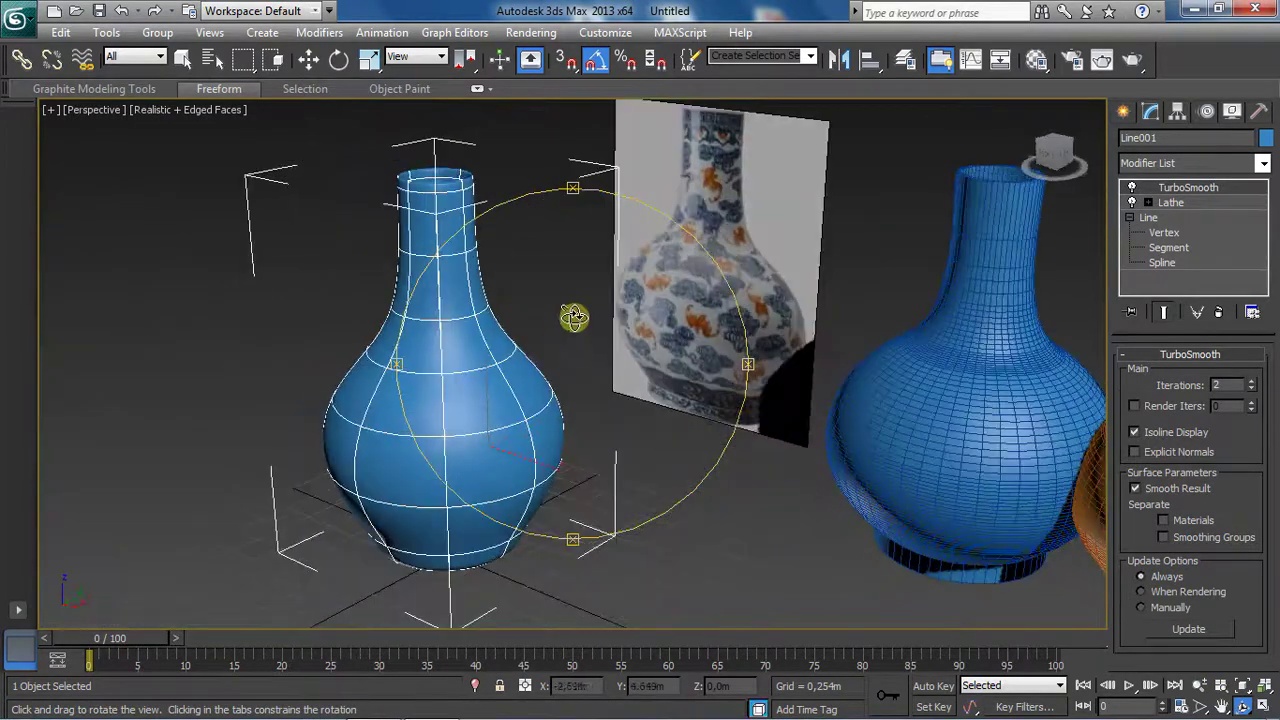
mouse_move(642, 349)
mouse_down()
mouse_move(577, 317)
mouse_move(488, 308)
mouse_up()
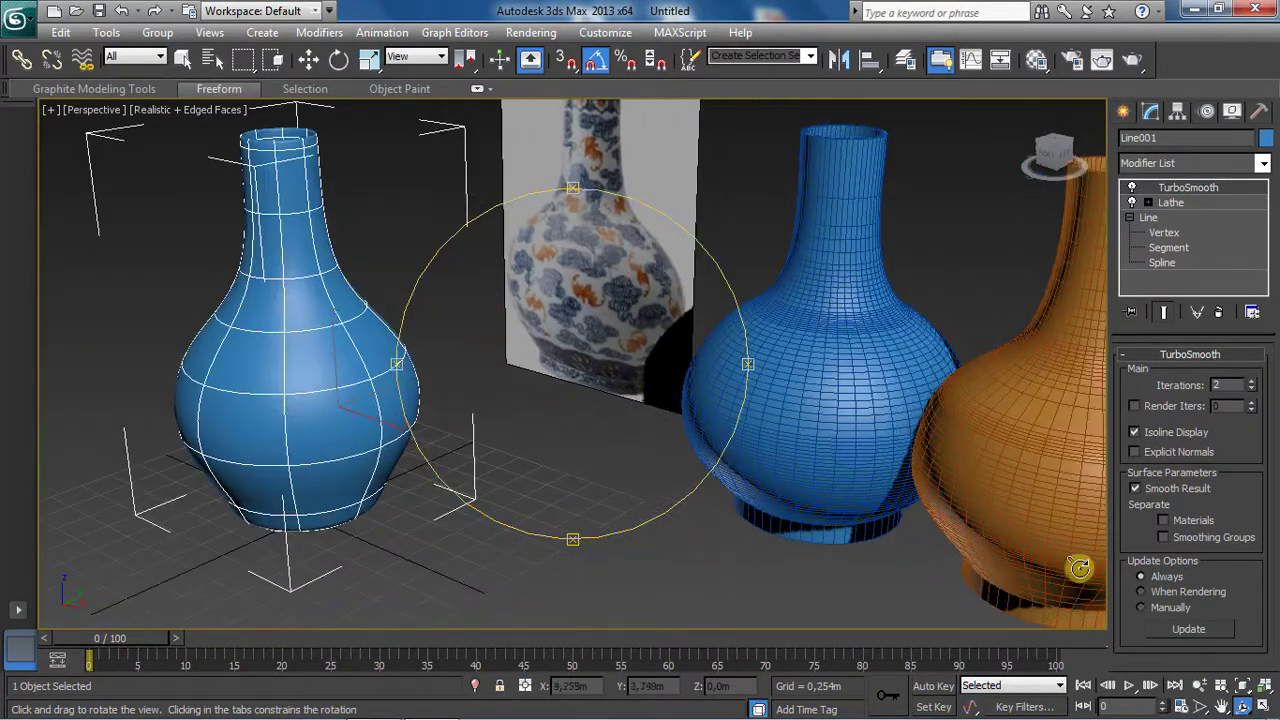
click(1199, 687)
drag(606, 294, 567, 332)
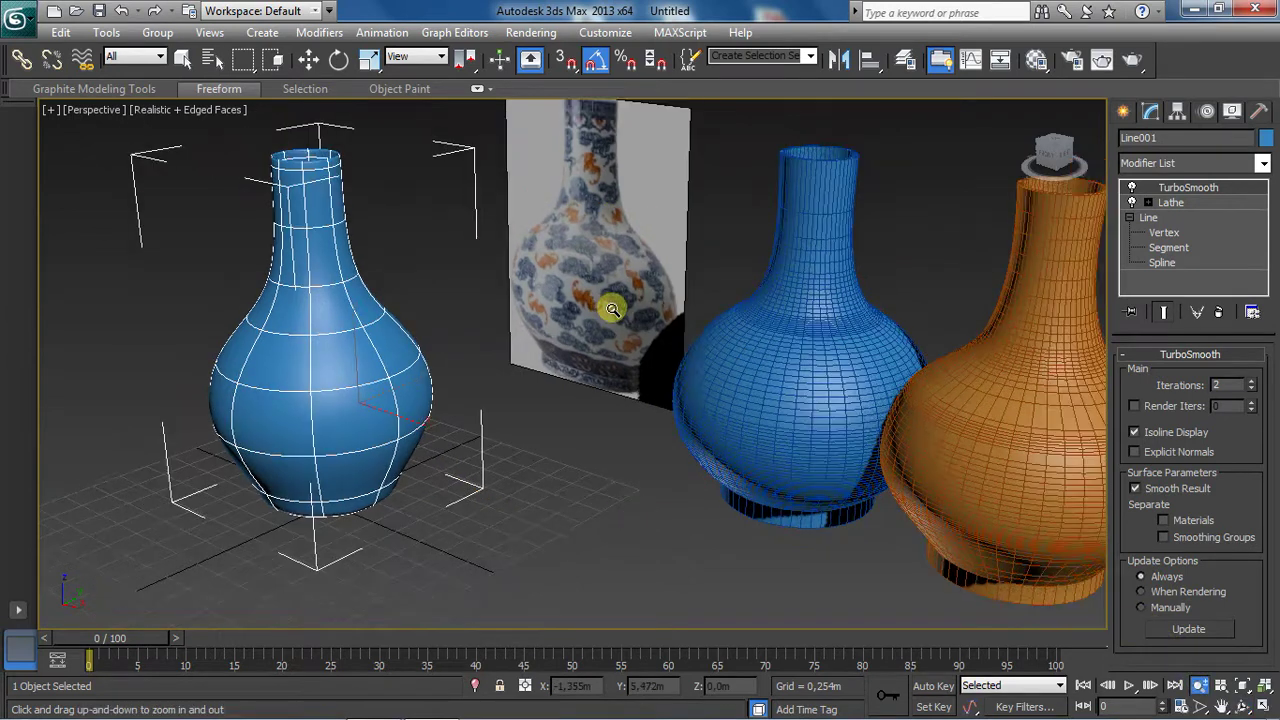
key(w)
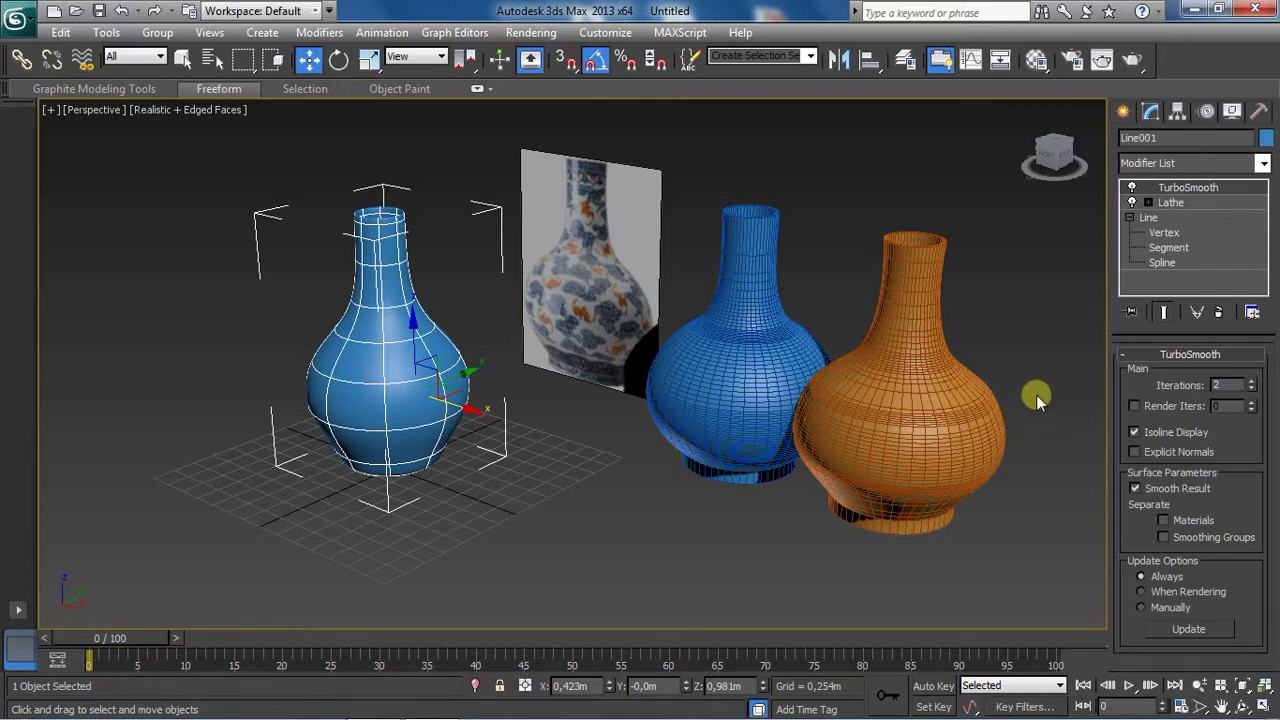
Step: Enter the profile's Vertex level with Show End Result on and maximize the Front view
click(1162, 233)
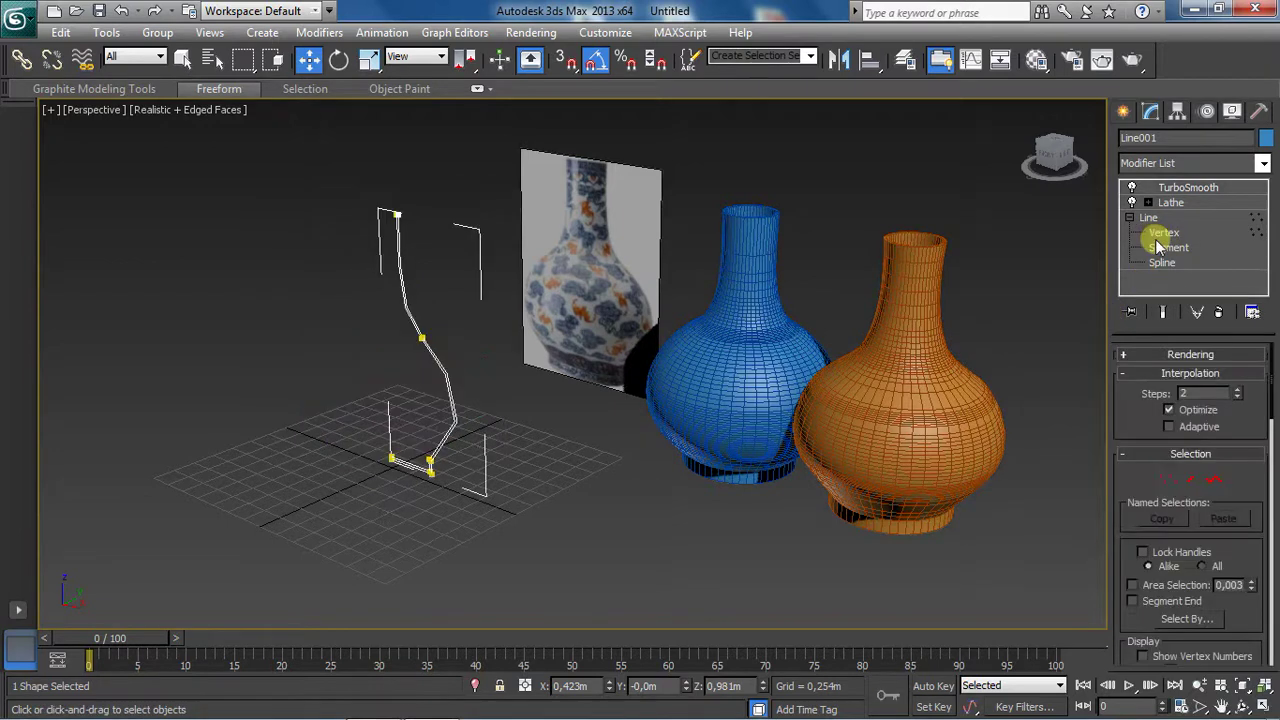
click(1165, 312)
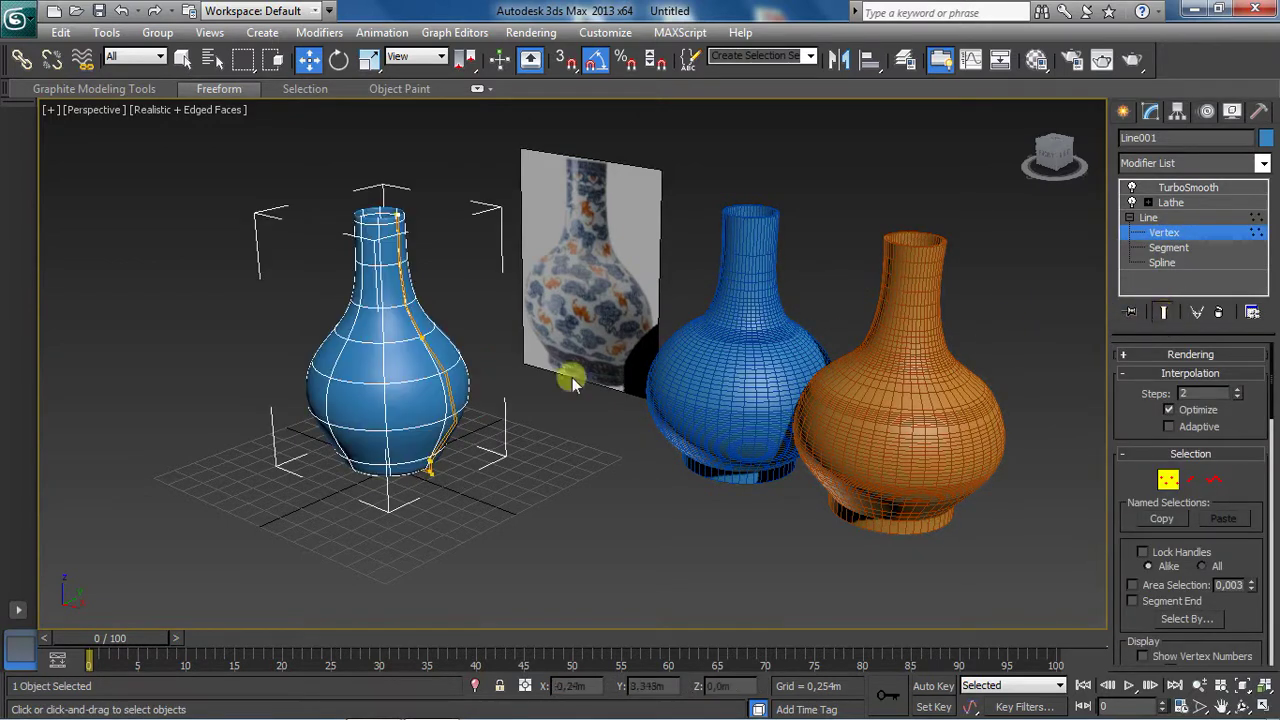
click(1264, 706)
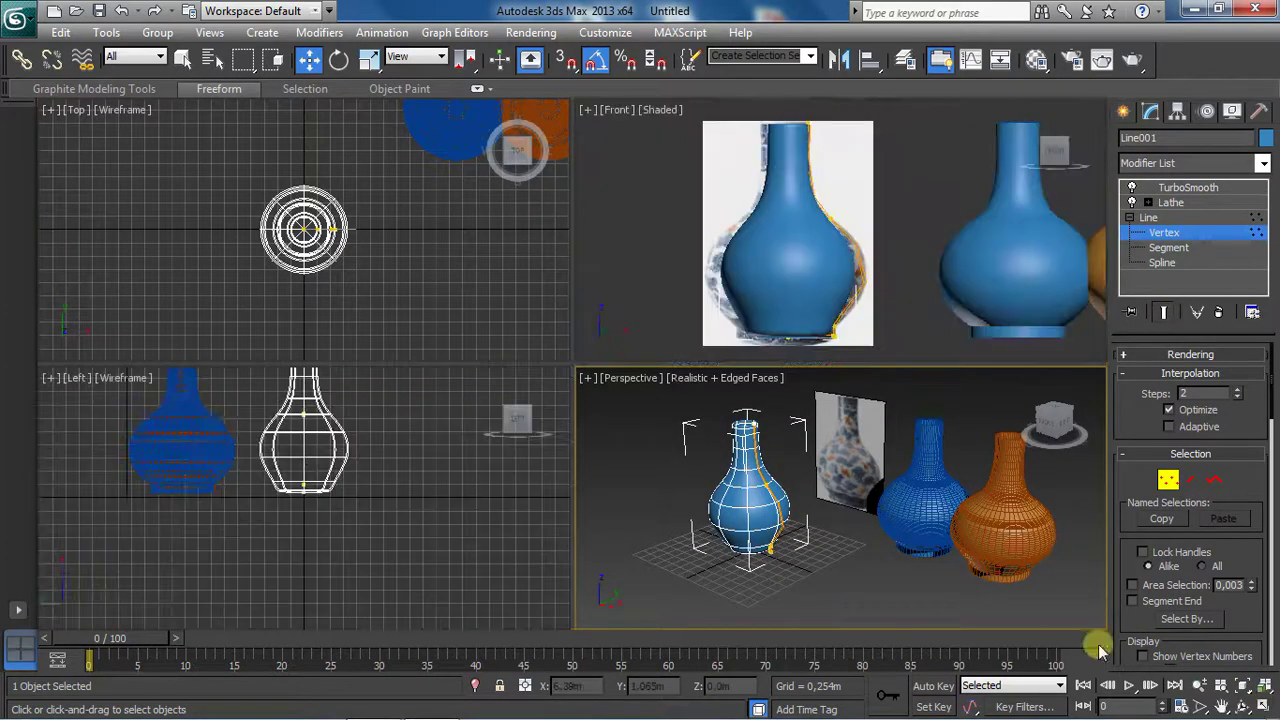
click(968, 356)
click(1264, 706)
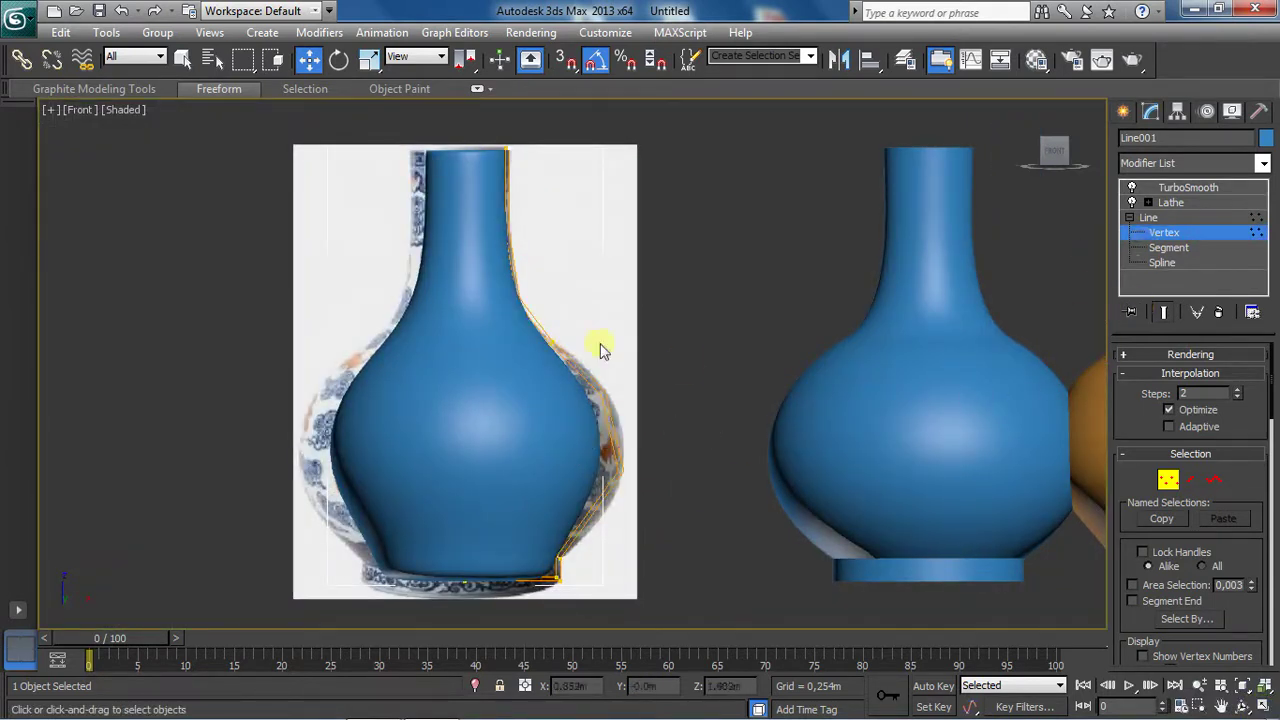
Step: Move the shoulder vertex outward to match the photo, undoing the base tangent edit
click(551, 343)
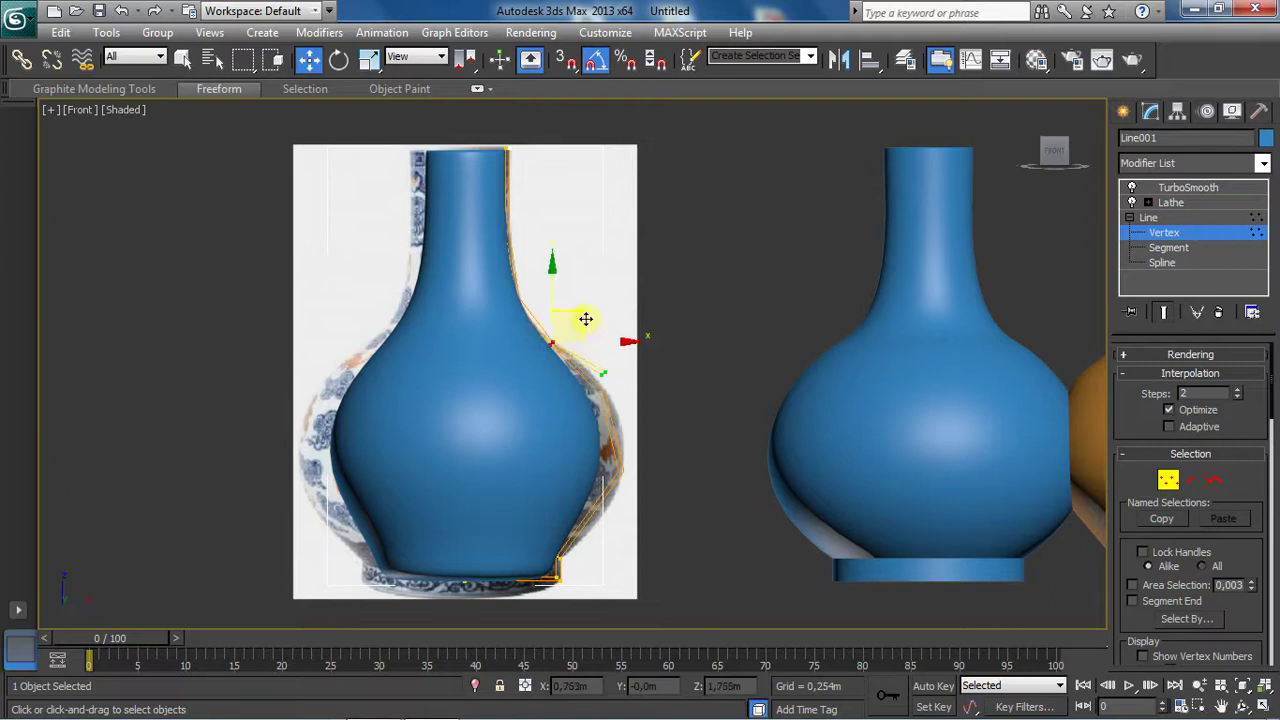
drag(585, 319, 587, 321)
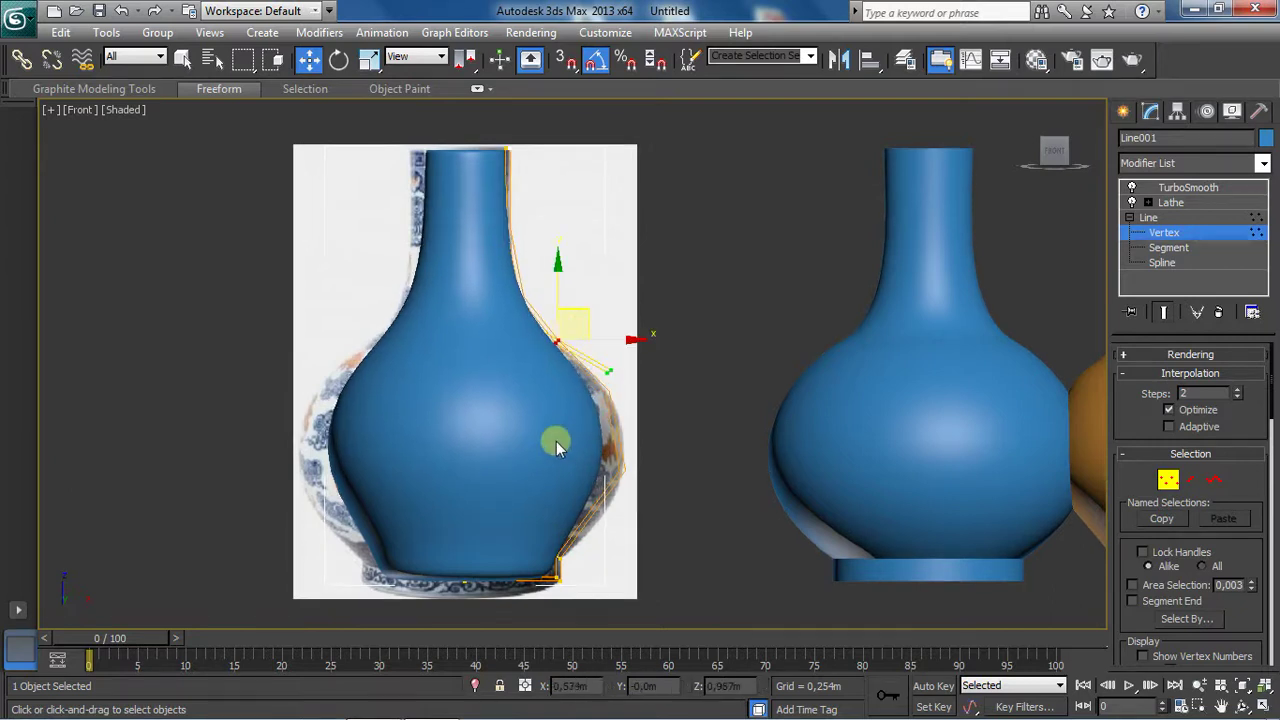
drag(540, 468, 603, 585)
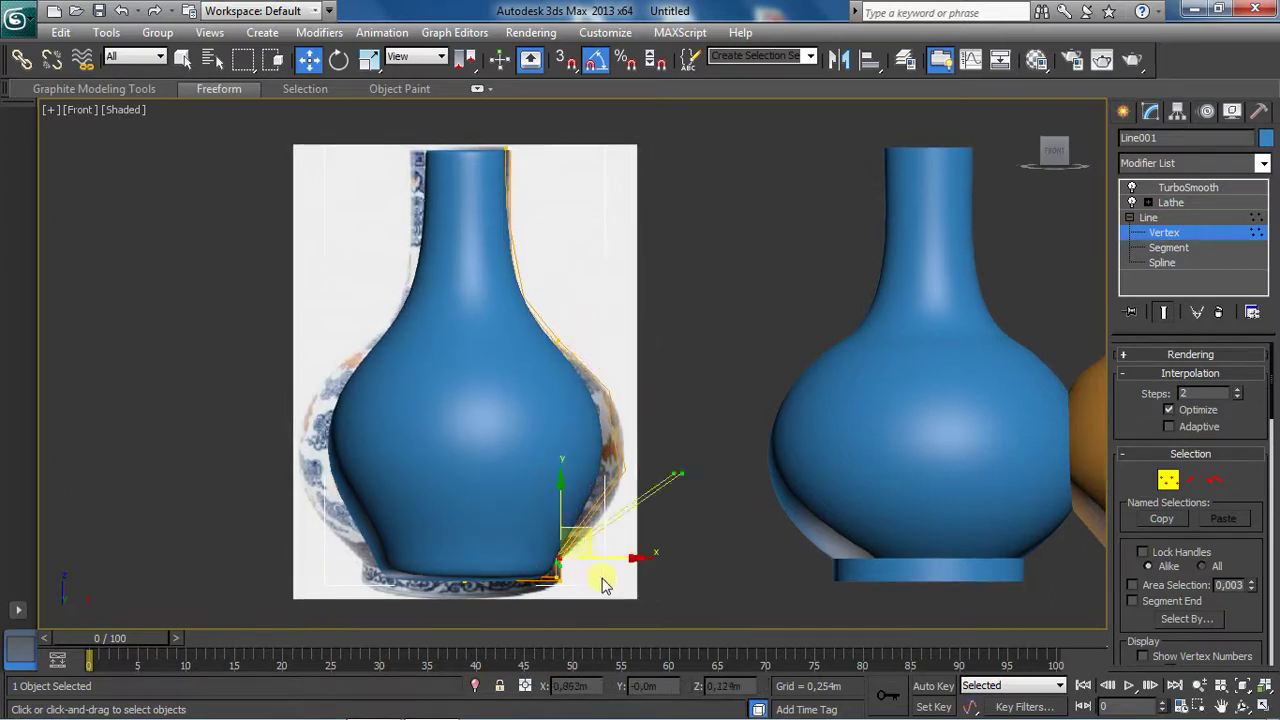
mouse_move(675, 471)
mouse_down()
mouse_move(725, 451)
mouse_move(673, 473)
mouse_move(743, 466)
mouse_move(663, 474)
mouse_move(724, 487)
mouse_move(745, 469)
mouse_up()
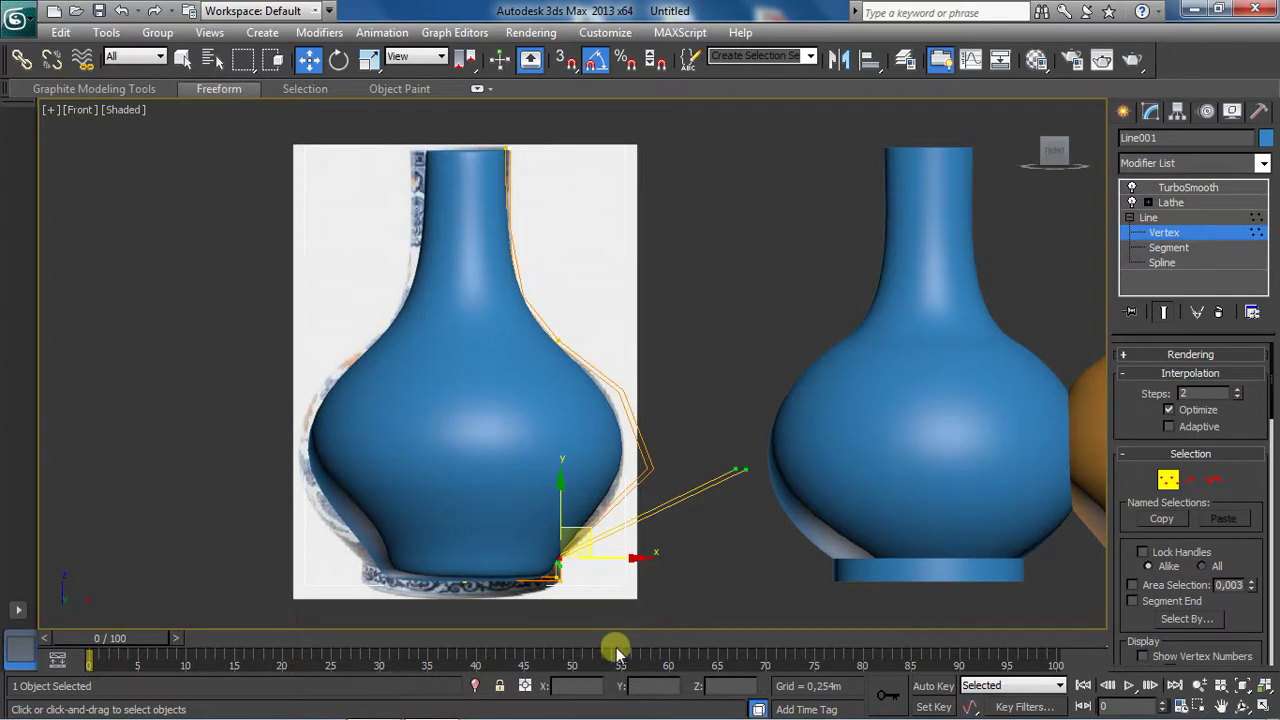
click(122, 12)
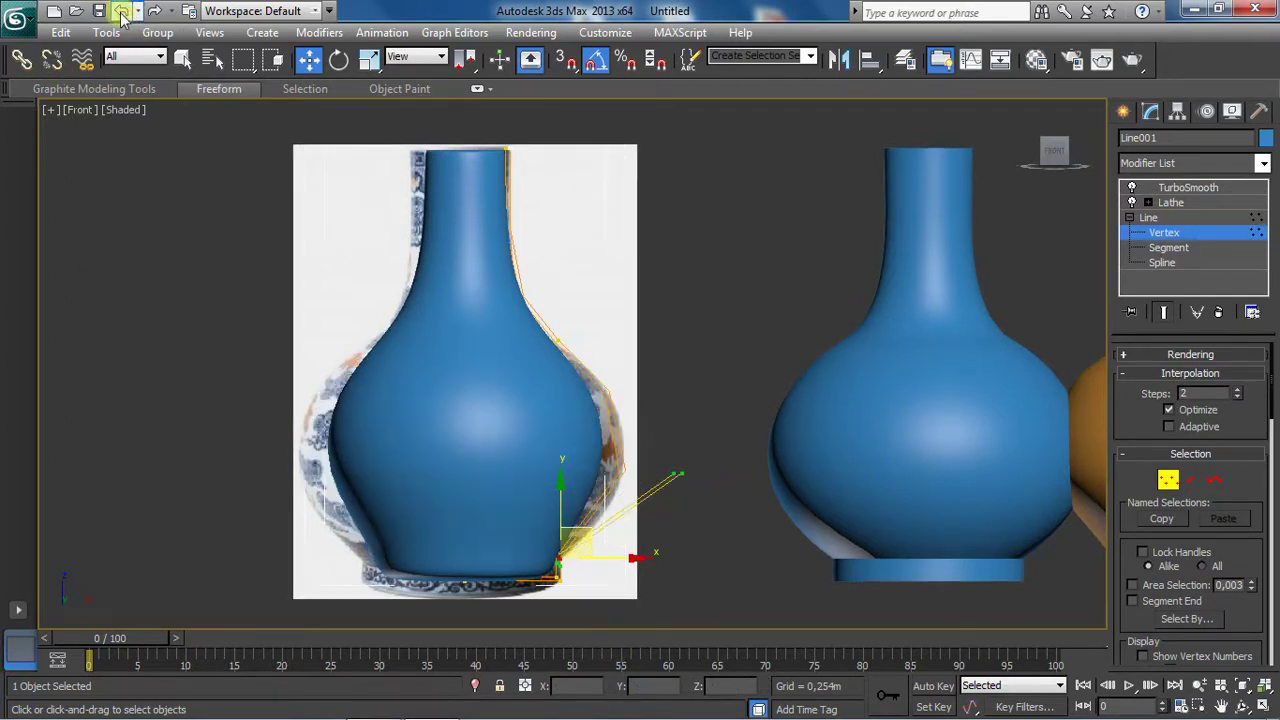
click(1263, 706)
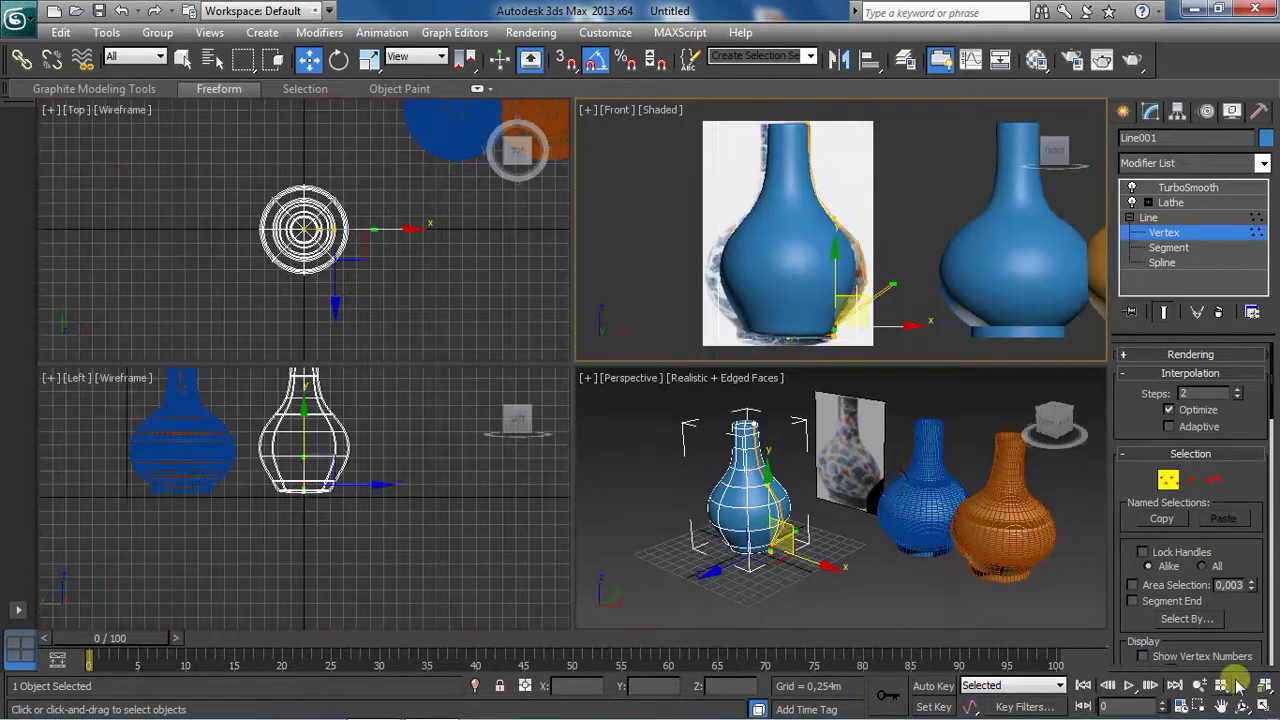
Step: Delete the TurboSmooth modifier and collapse the whole modifier stack
click(1180, 187)
click(1218, 312)
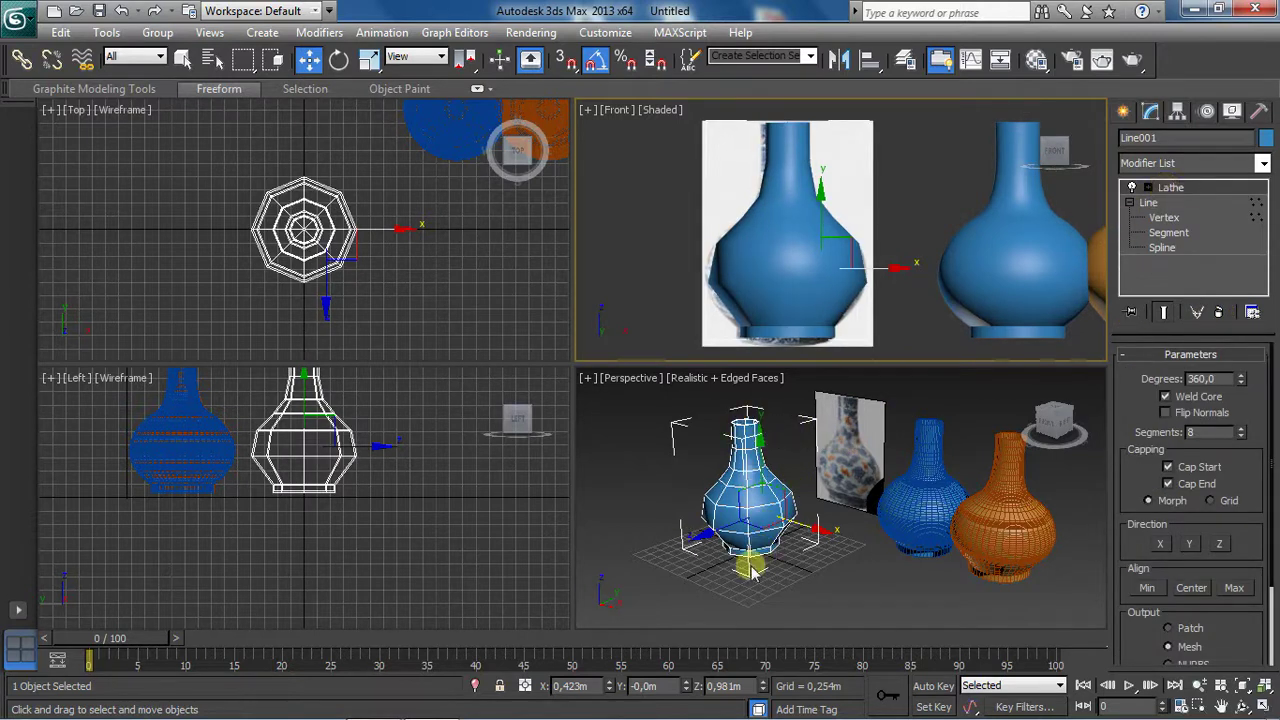
right_click(1178, 191)
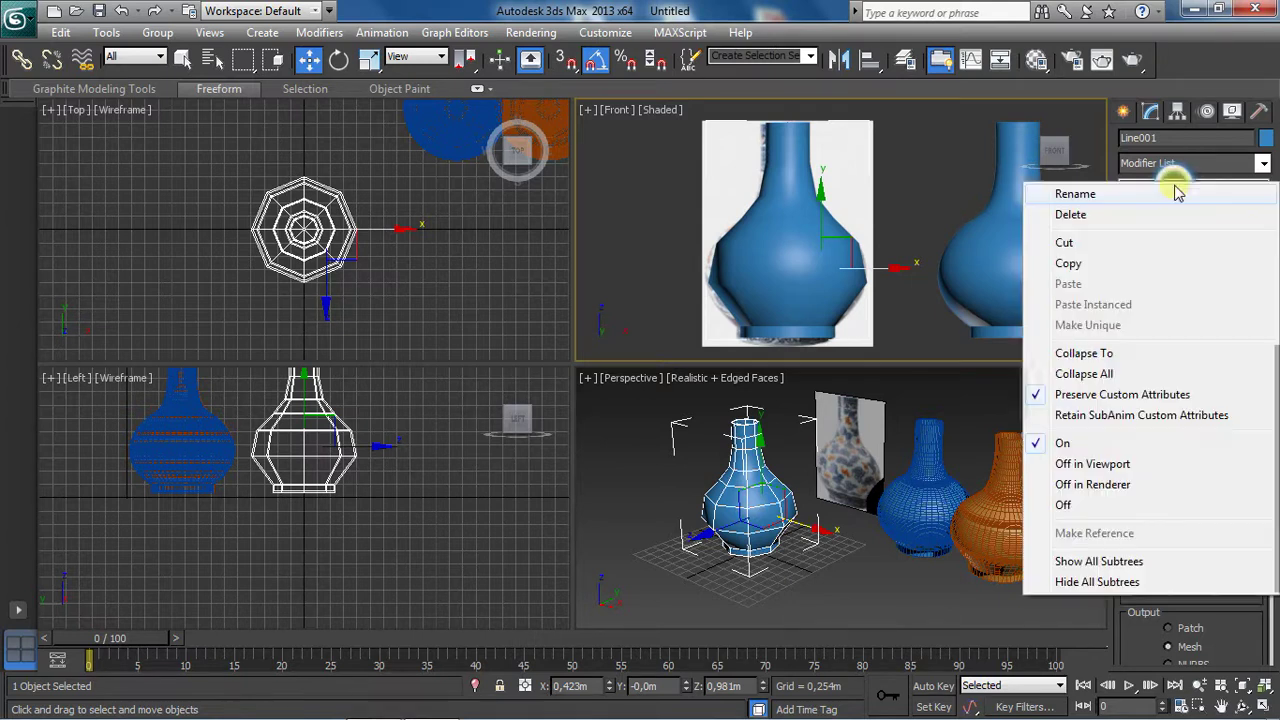
click(1096, 376)
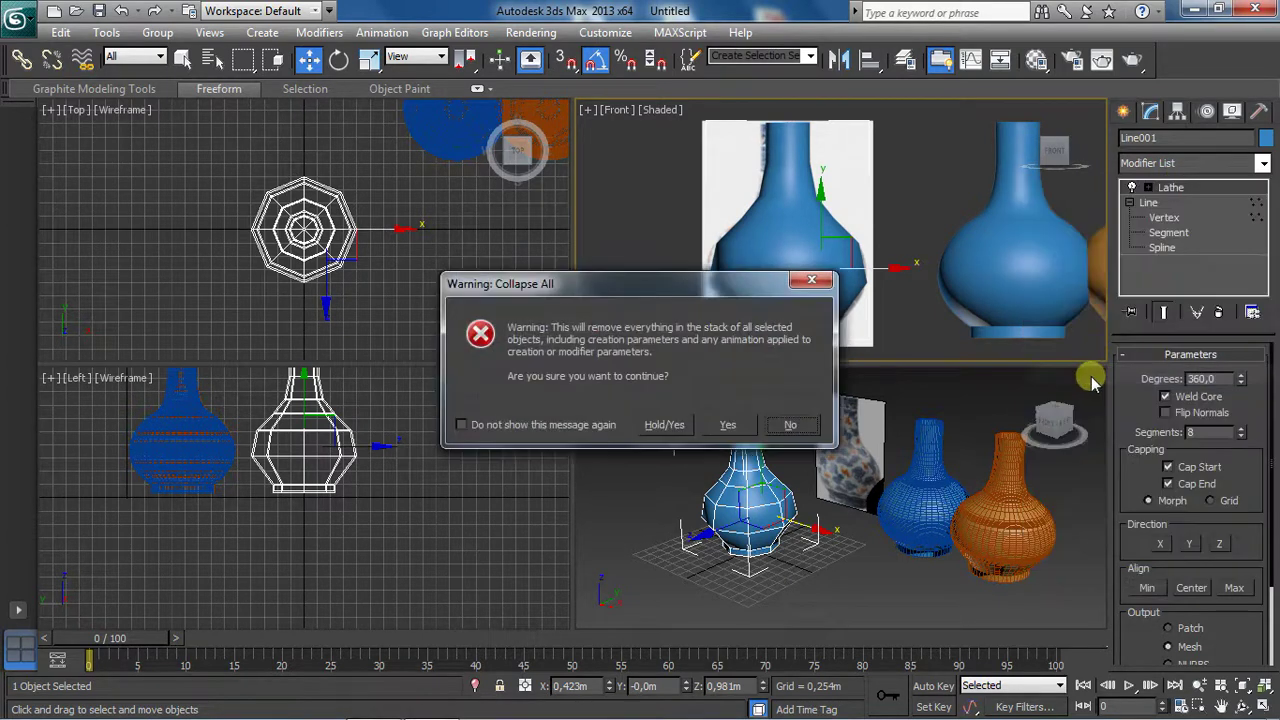
click(748, 424)
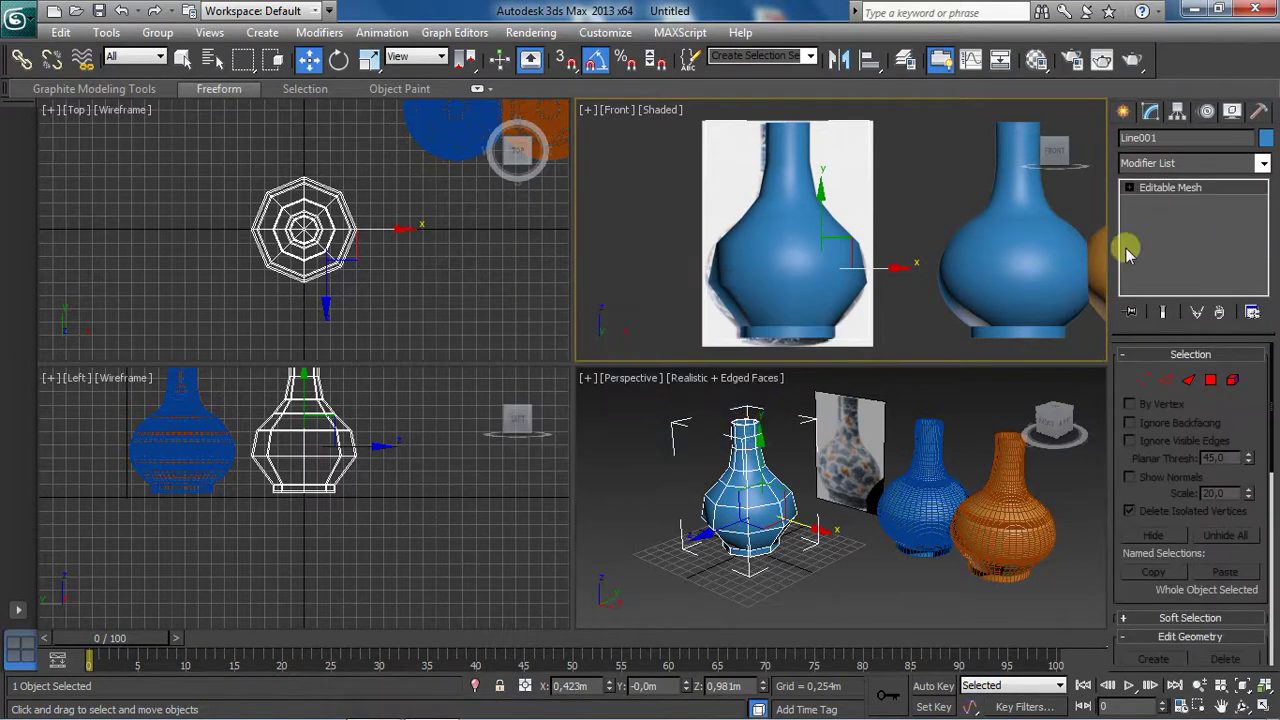
Step: Convert the vase to an Editable Poly
right_click(1168, 188)
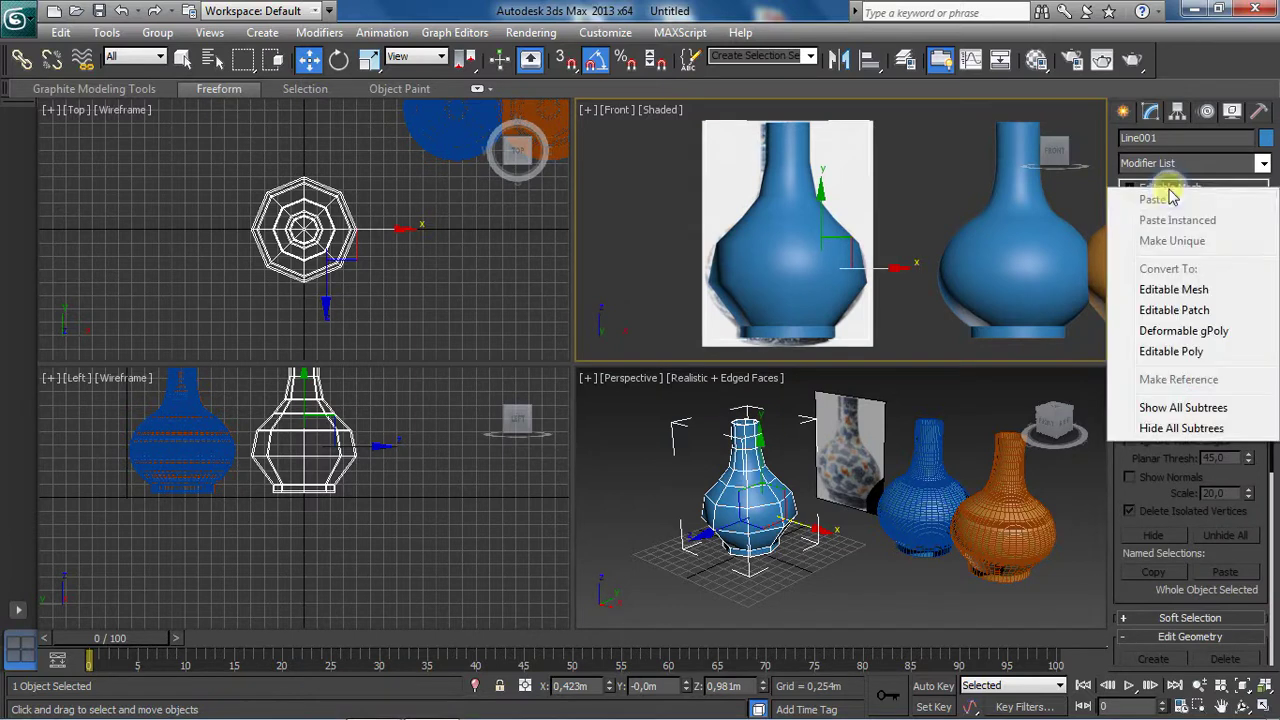
click(1168, 351)
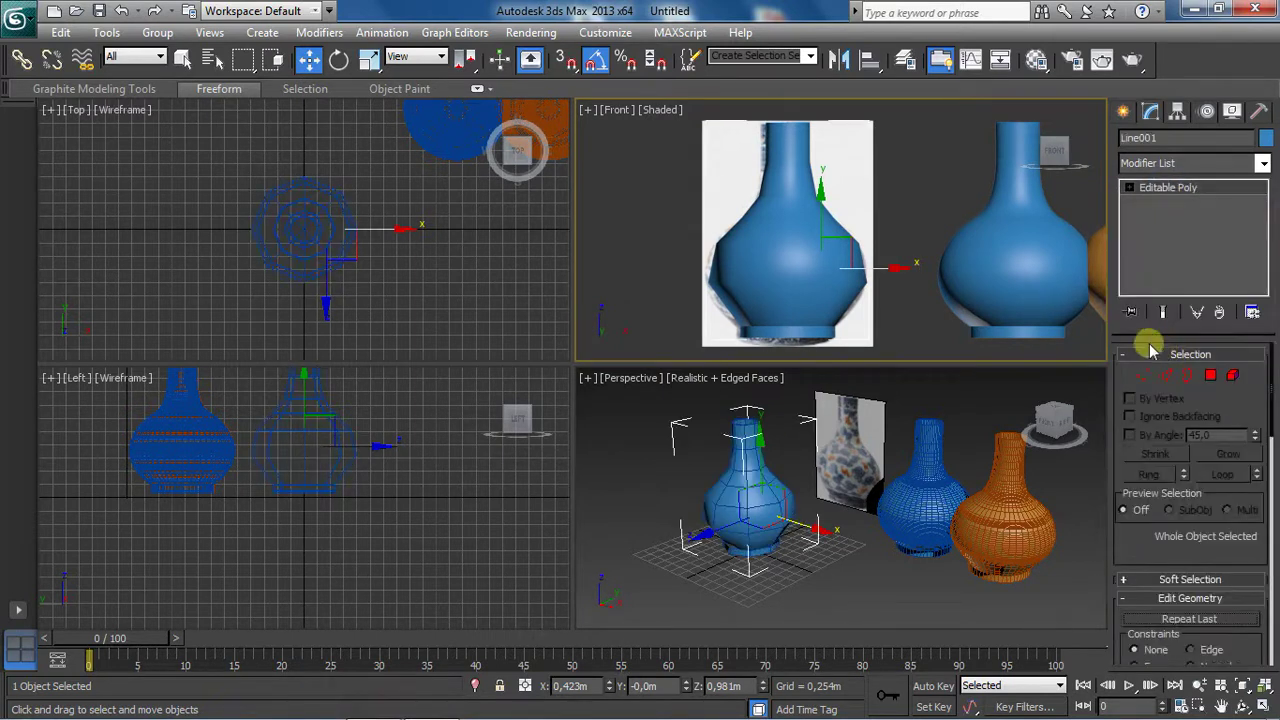
click(1150, 205)
click(1130, 188)
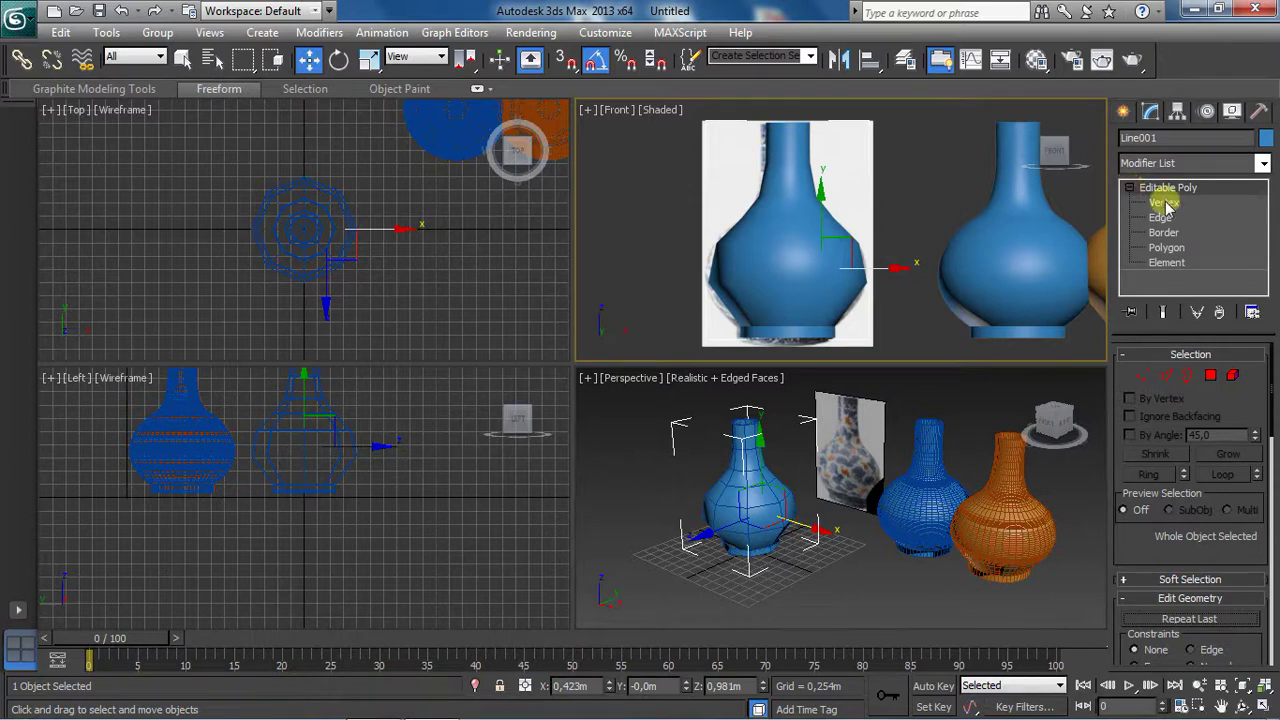
Step: Add TurboSmooth at 2 iterations with Isoline Display, then maximize the Front view
click(1264, 163)
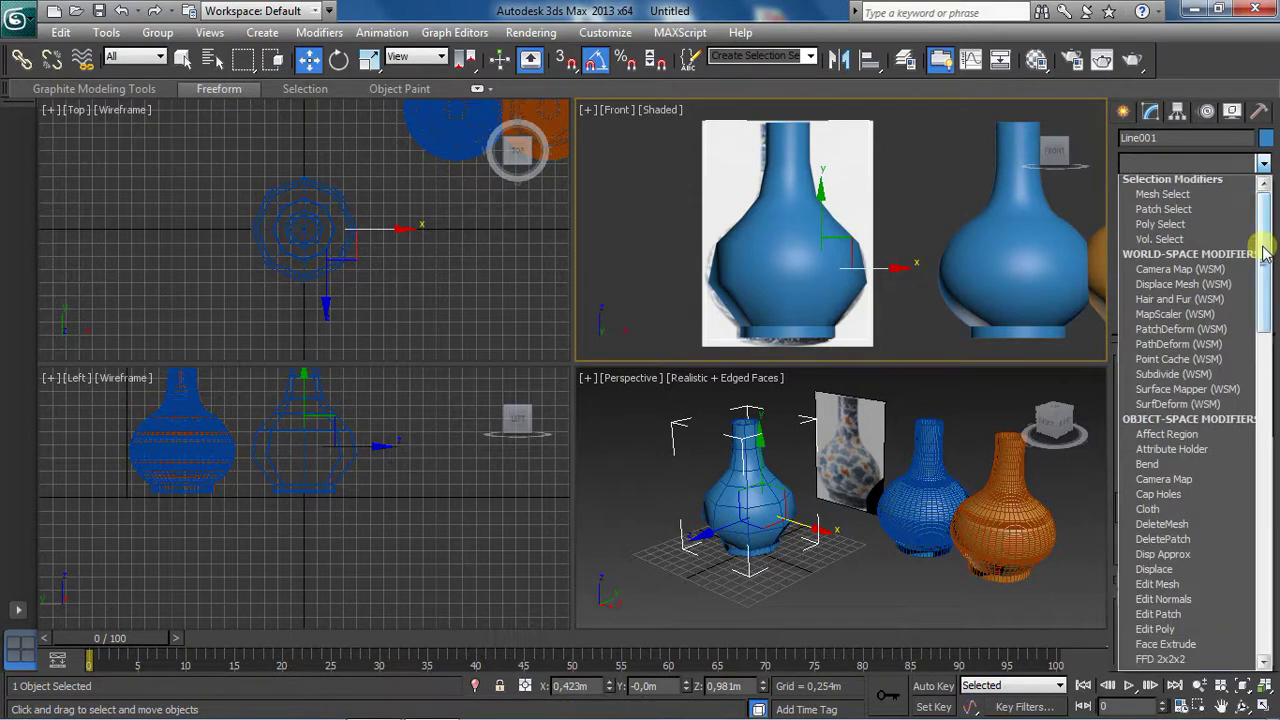
mouse_move(1265, 190)
mouse_down()
mouse_move(1266, 570)
mouse_move(1183, 410)
mouse_up()
click(1183, 408)
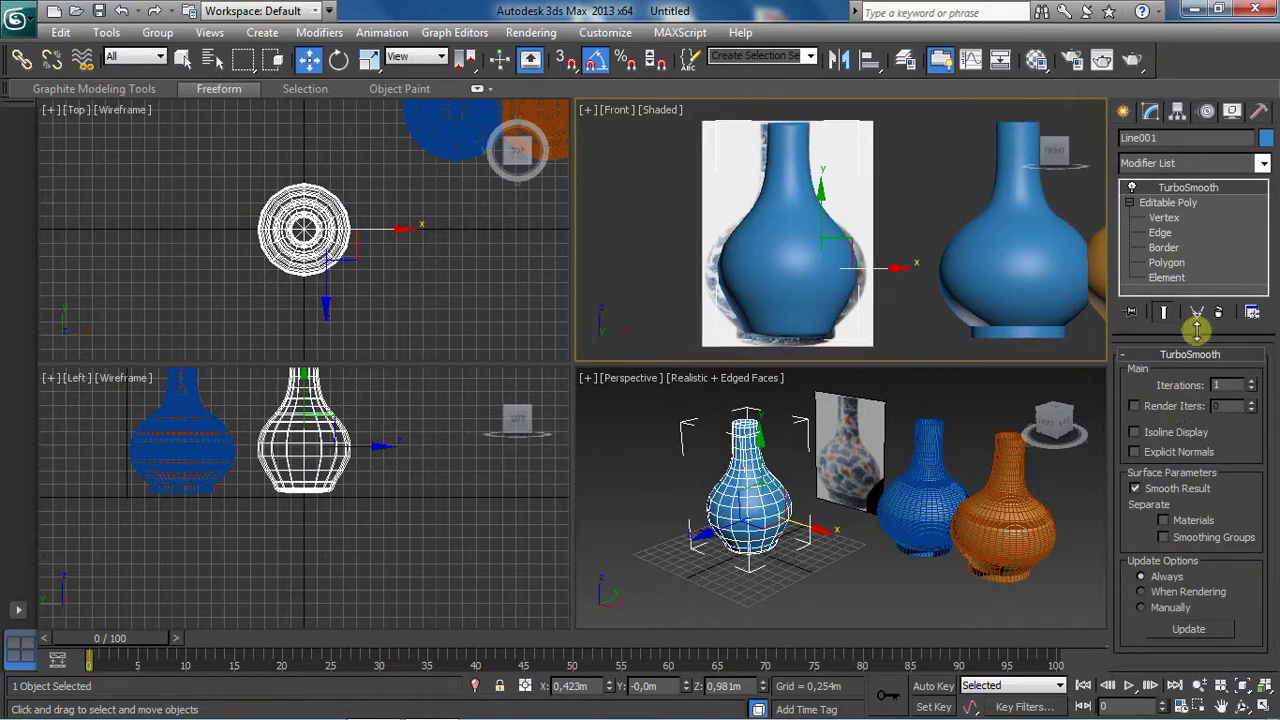
click(1251, 381)
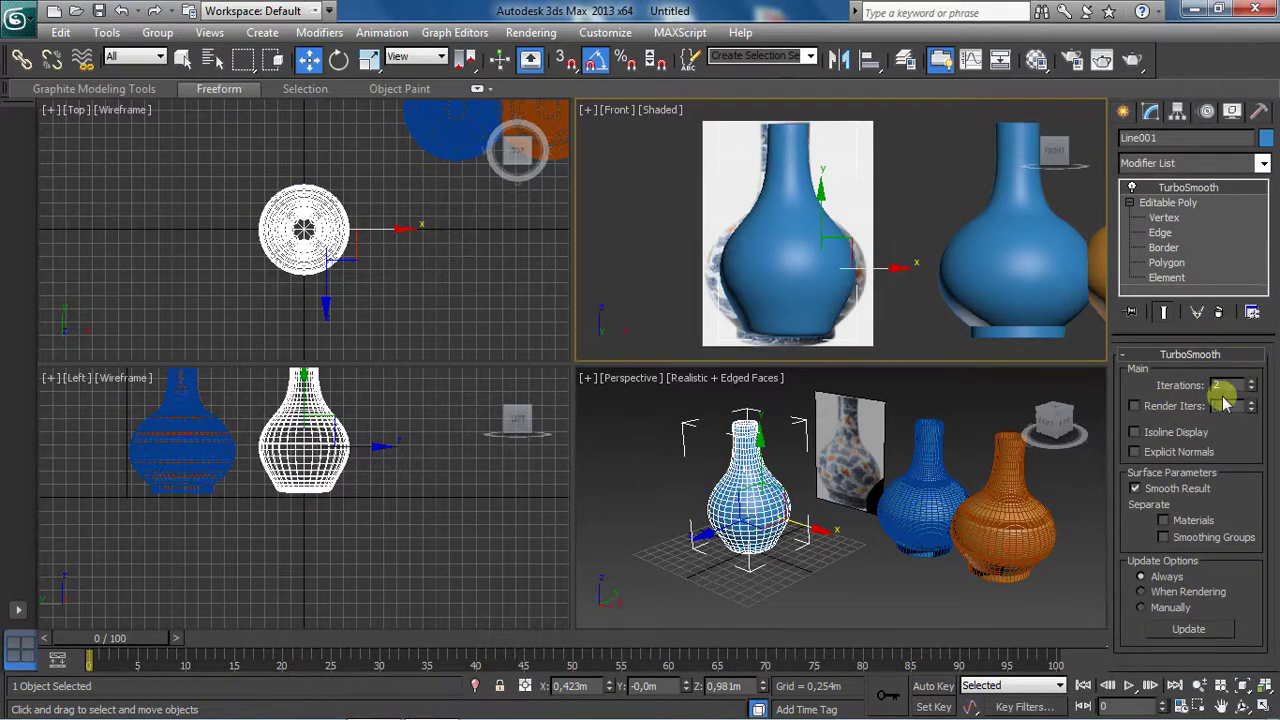
click(1134, 432)
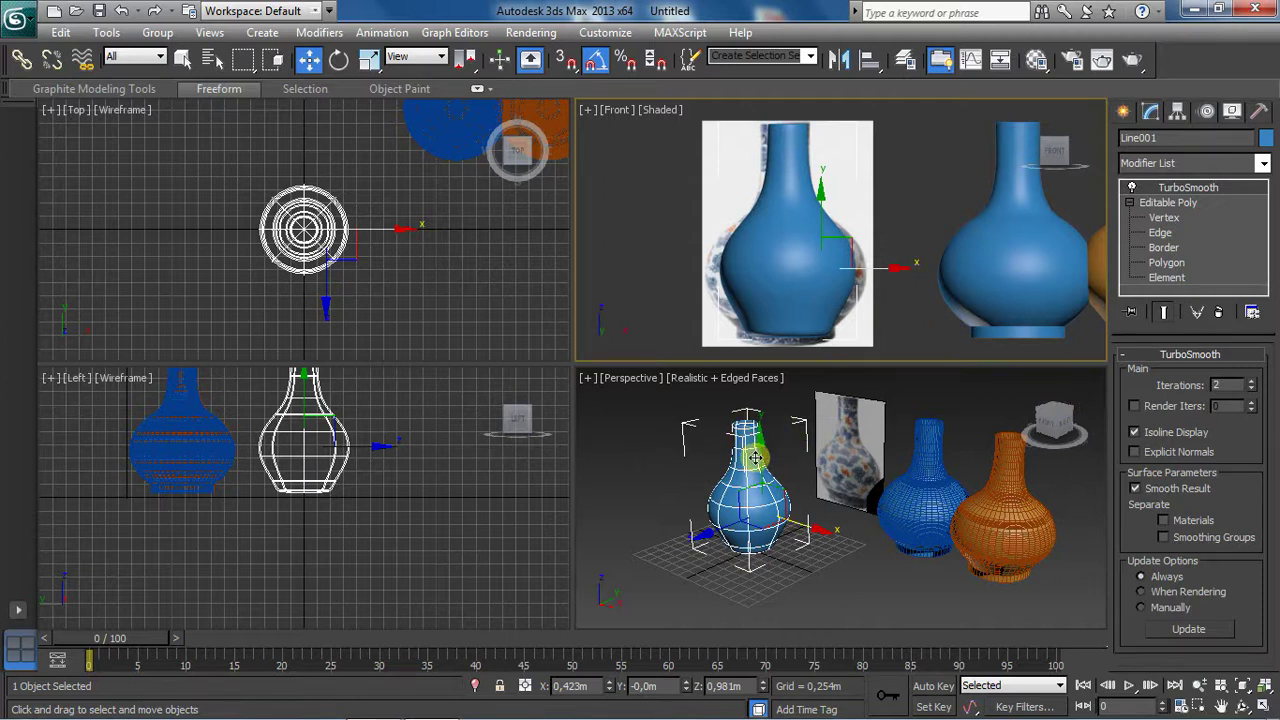
right_click(866, 315)
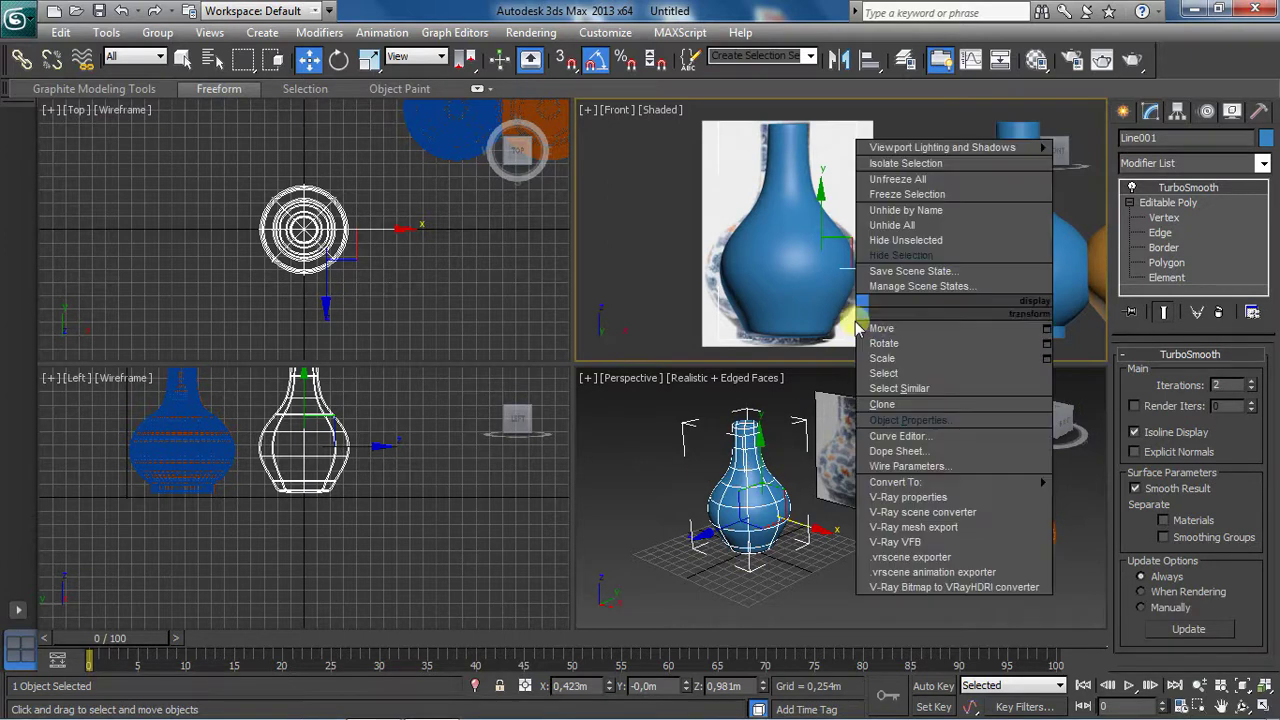
click(1263, 706)
Step: In Vertex mode with Show End Result, scale the shoulder vertex ring outward
click(1165, 217)
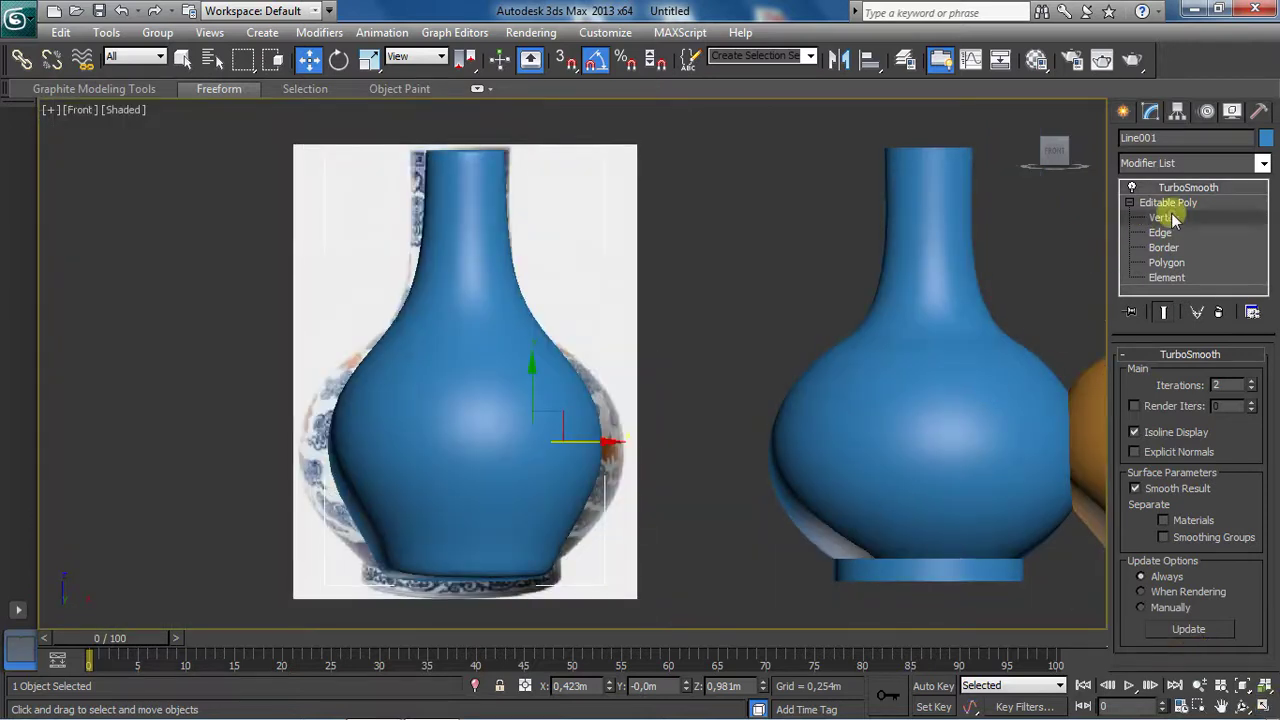
click(1164, 312)
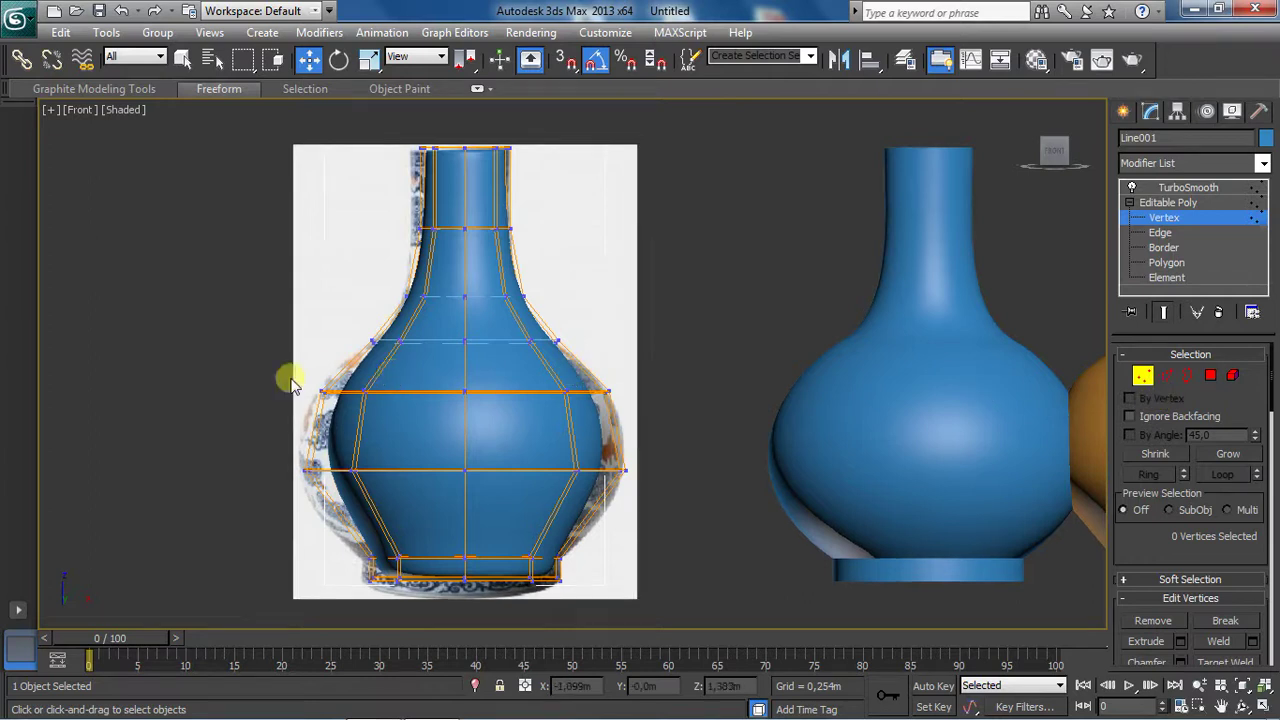
drag(291, 383, 640, 428)
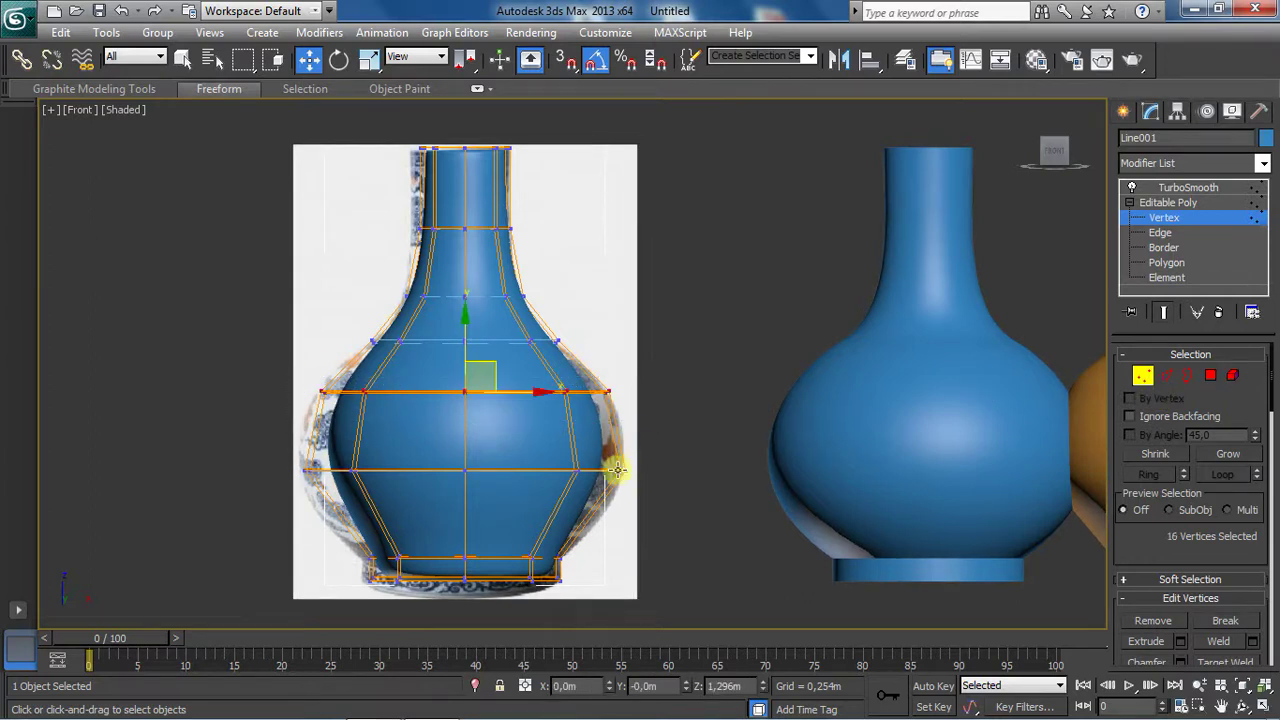
click(368, 59)
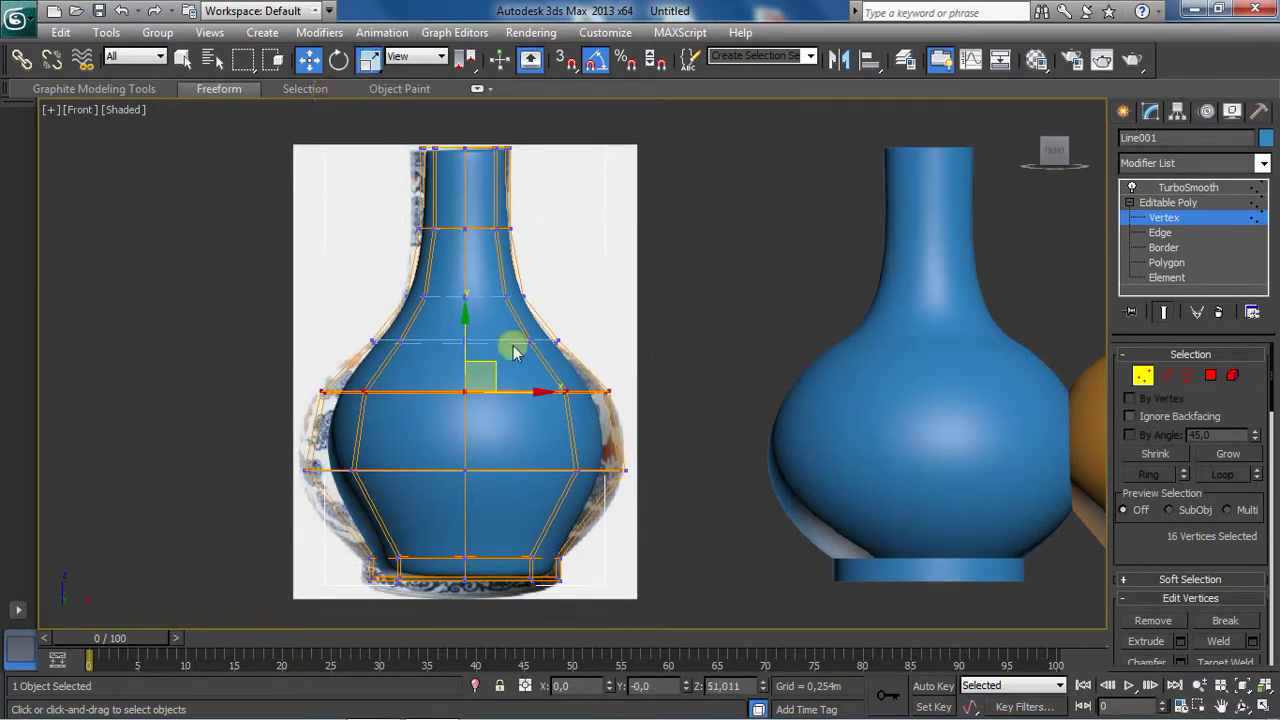
key(r)
drag(468, 391, 511, 375)
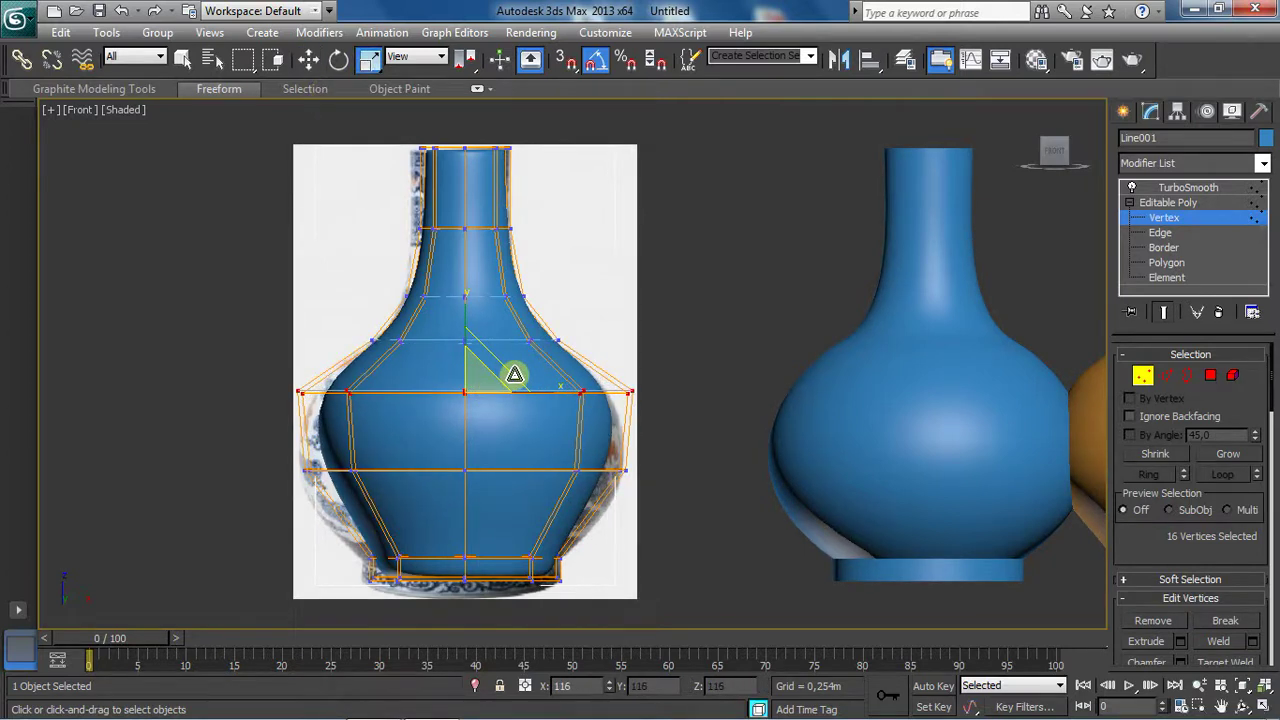
Step: Scale out the lower belly ring to match the photo, then return to TurboSmooth
drag(277, 449, 654, 506)
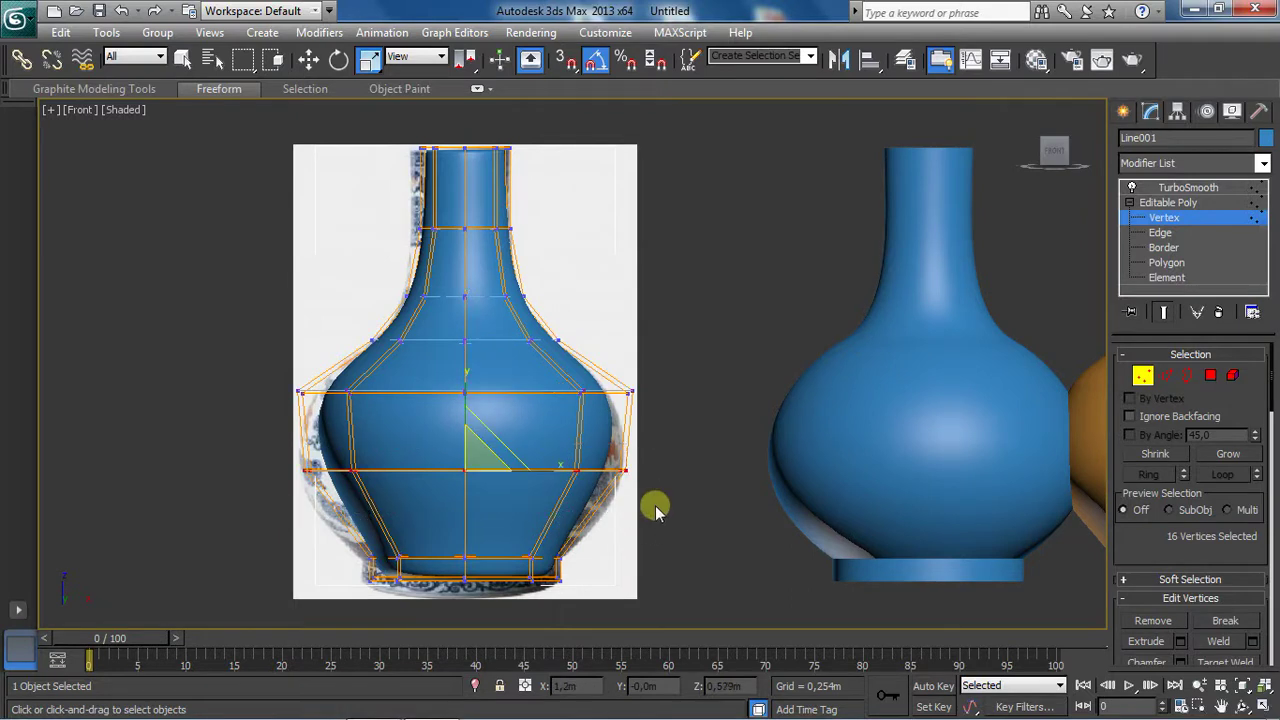
drag(467, 472, 491, 457)
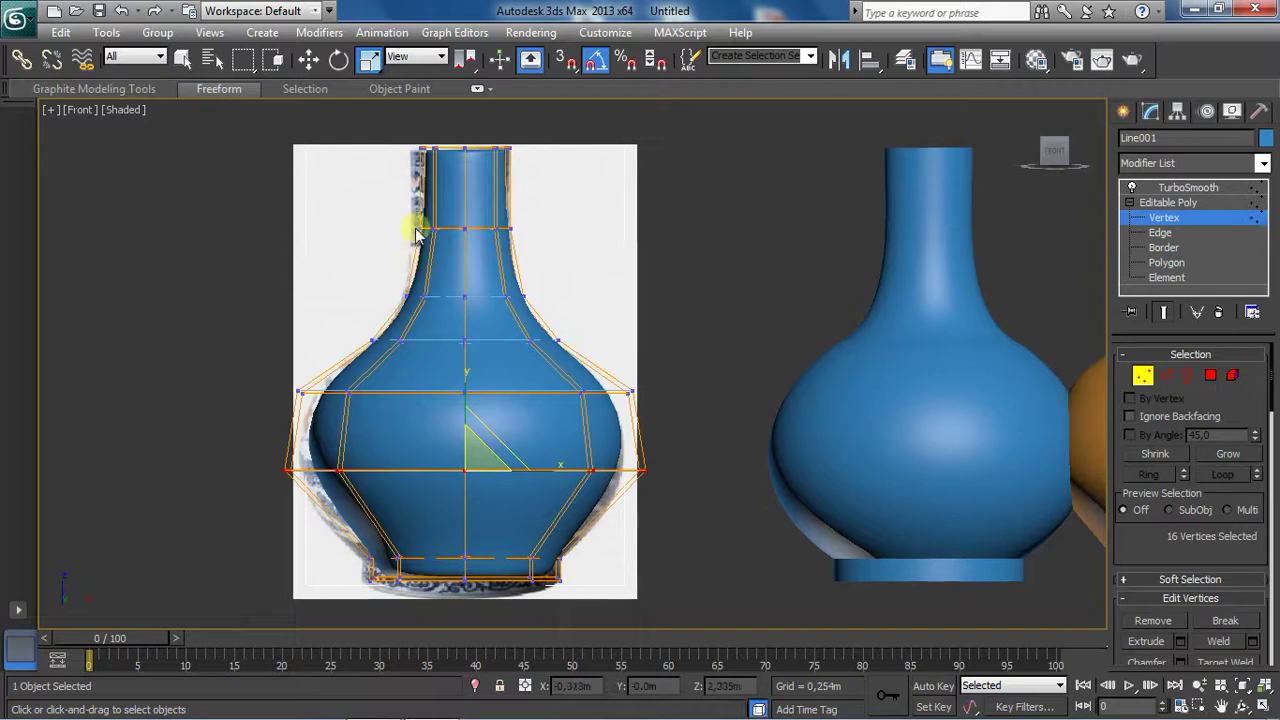
mouse_move(400, 220)
mouse_down()
mouse_move(528, 242)
mouse_move(467, 226)
mouse_up()
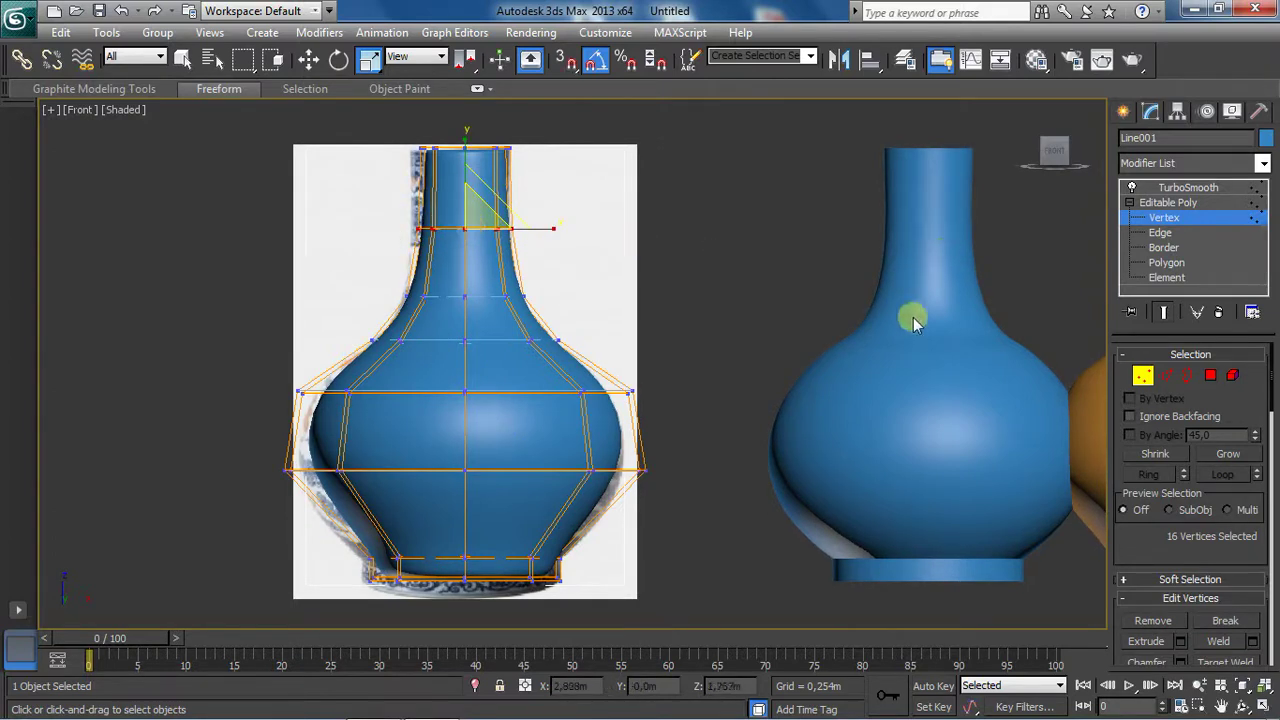
click(1168, 202)
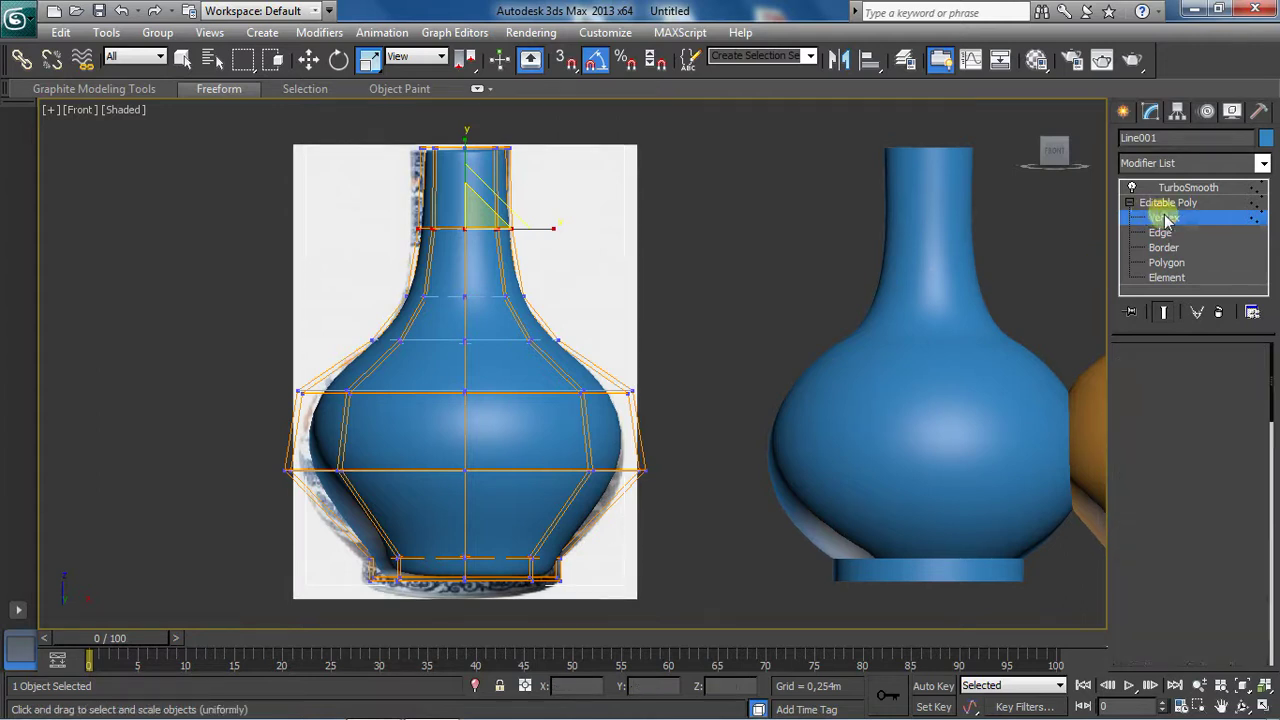
click(1188, 187)
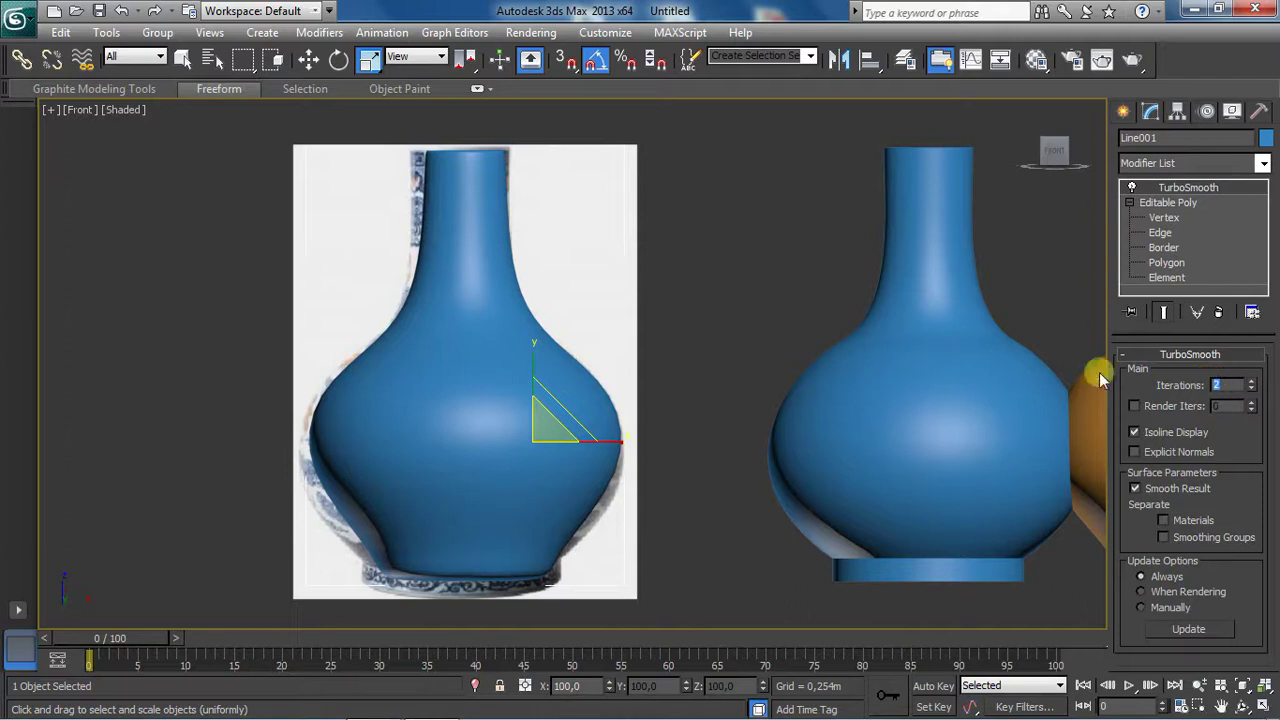
right_click(438, 368)
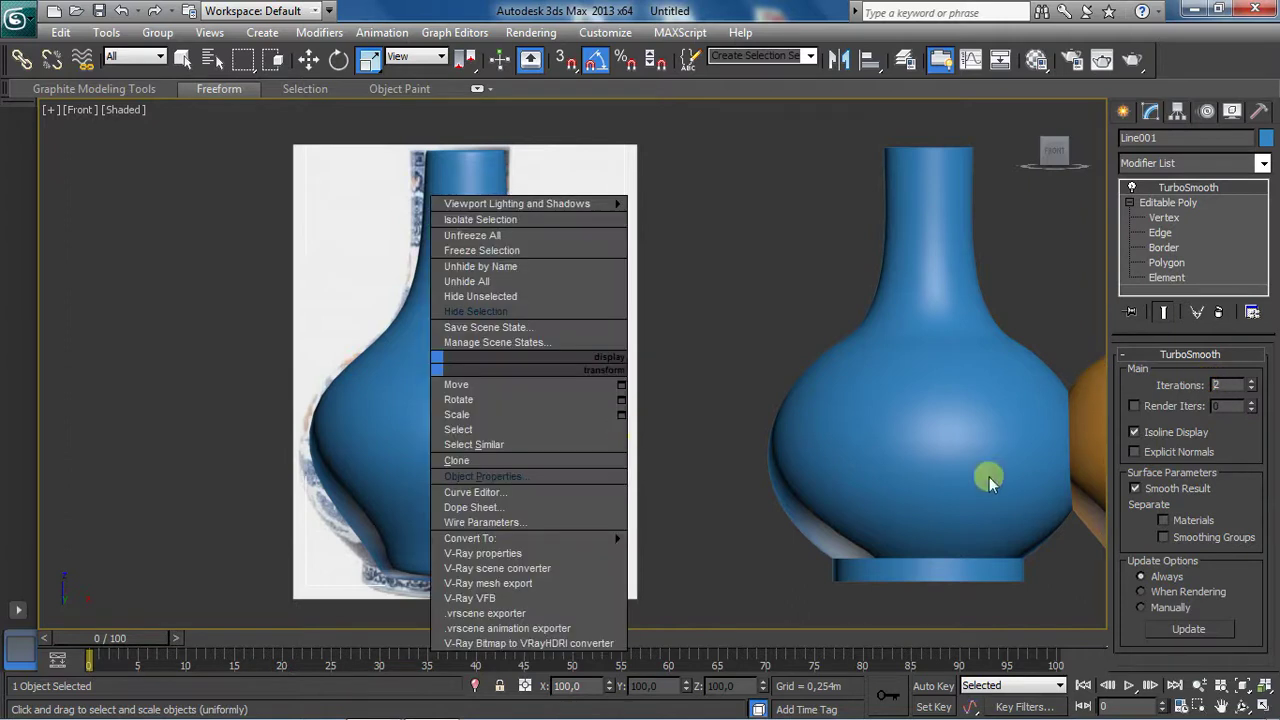
click(802, 450)
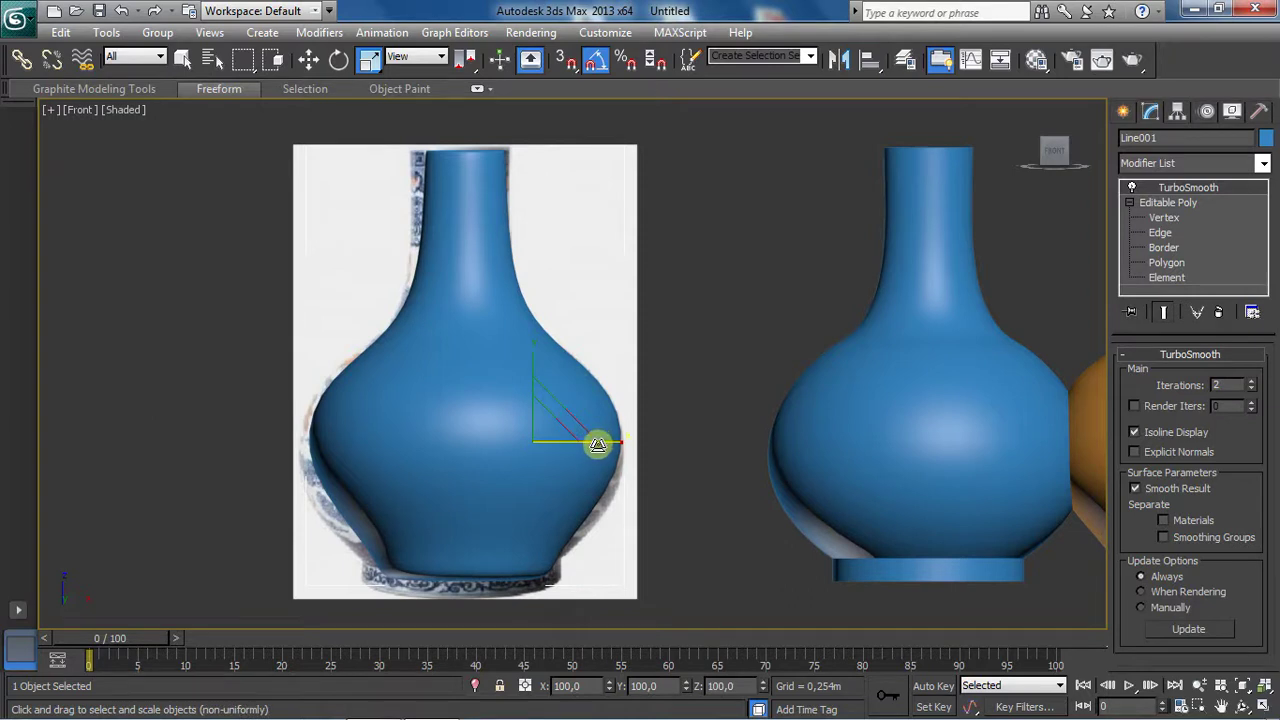
double_click(1218, 385)
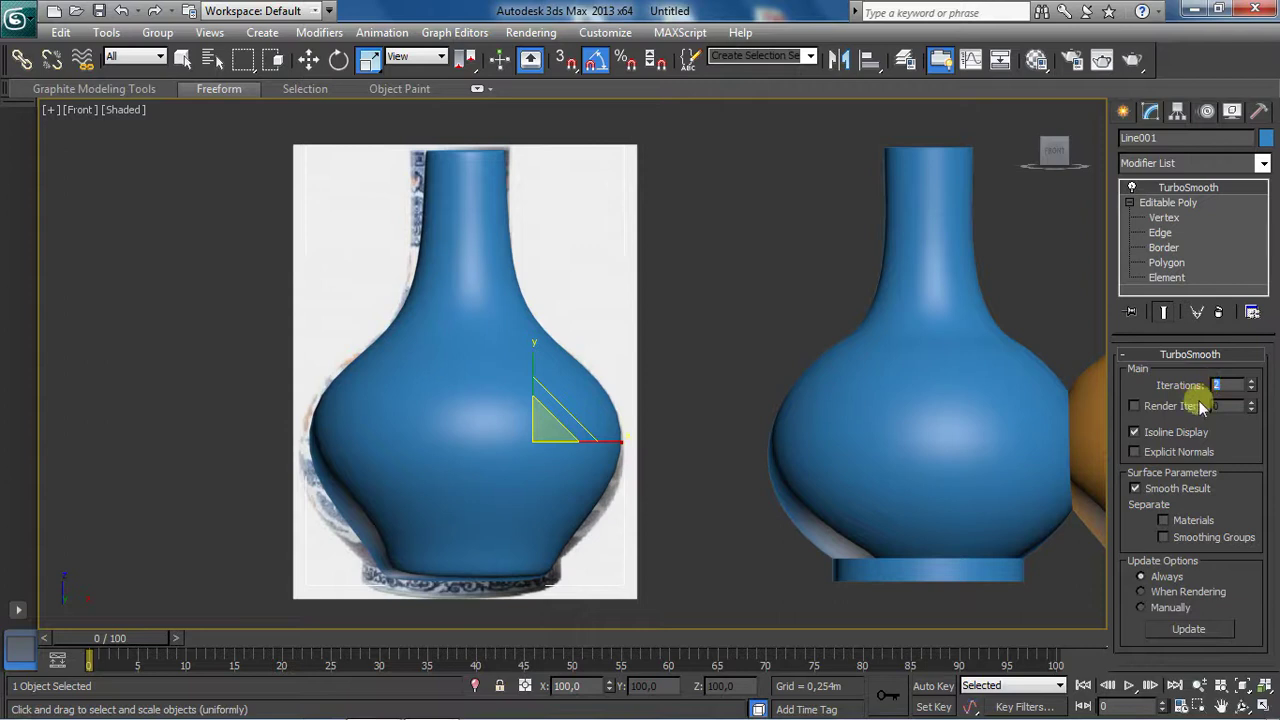
key(Return)
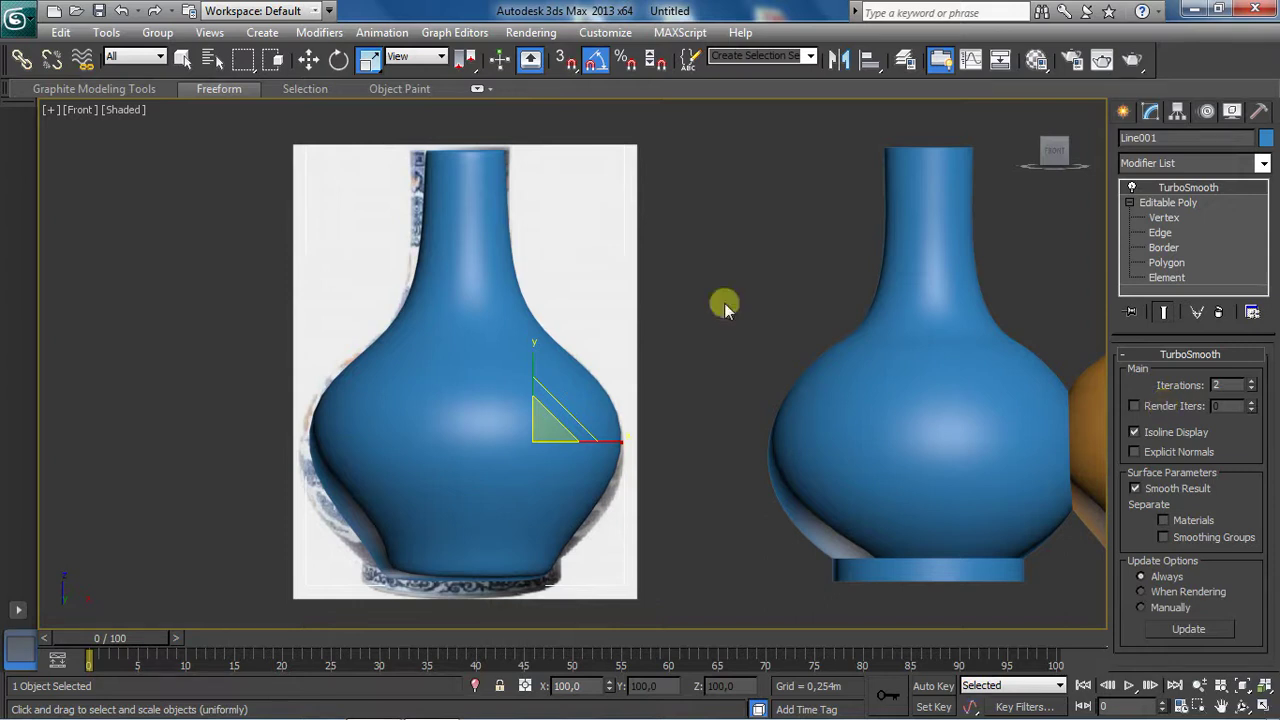
Step: Turn on Edged Faces display and select the traced vase on the left
click(820, 505)
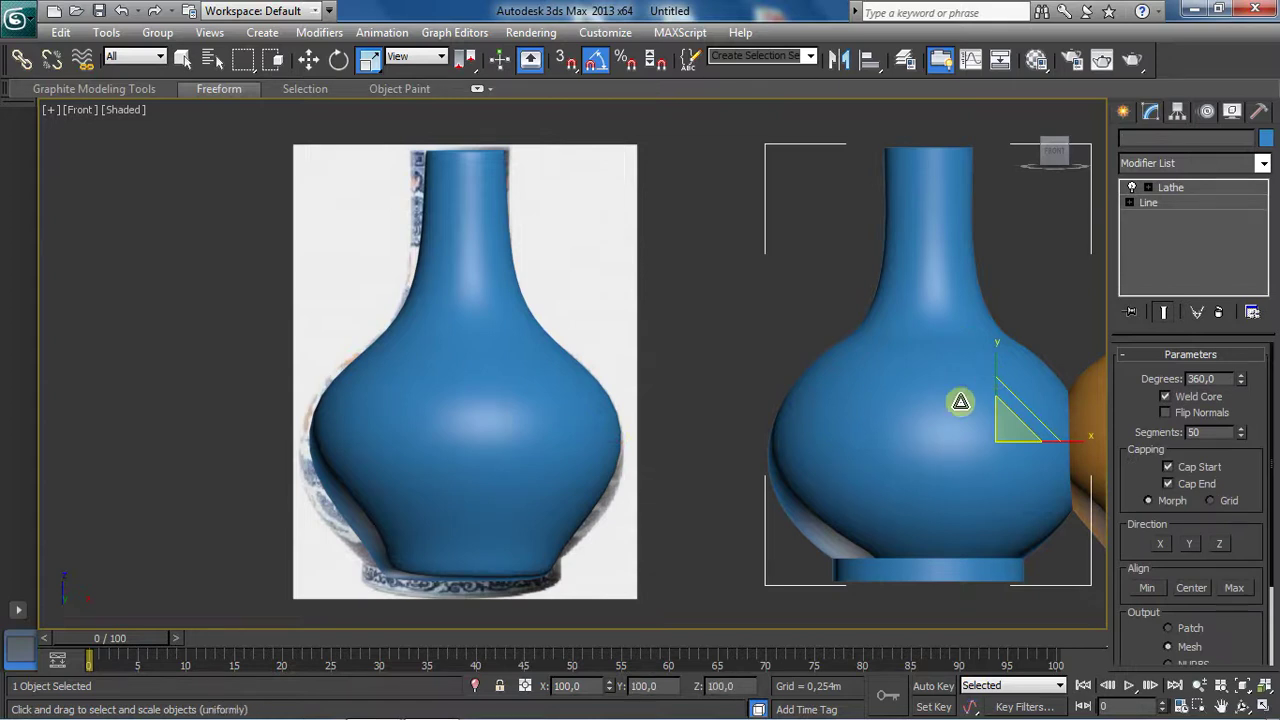
key(F4)
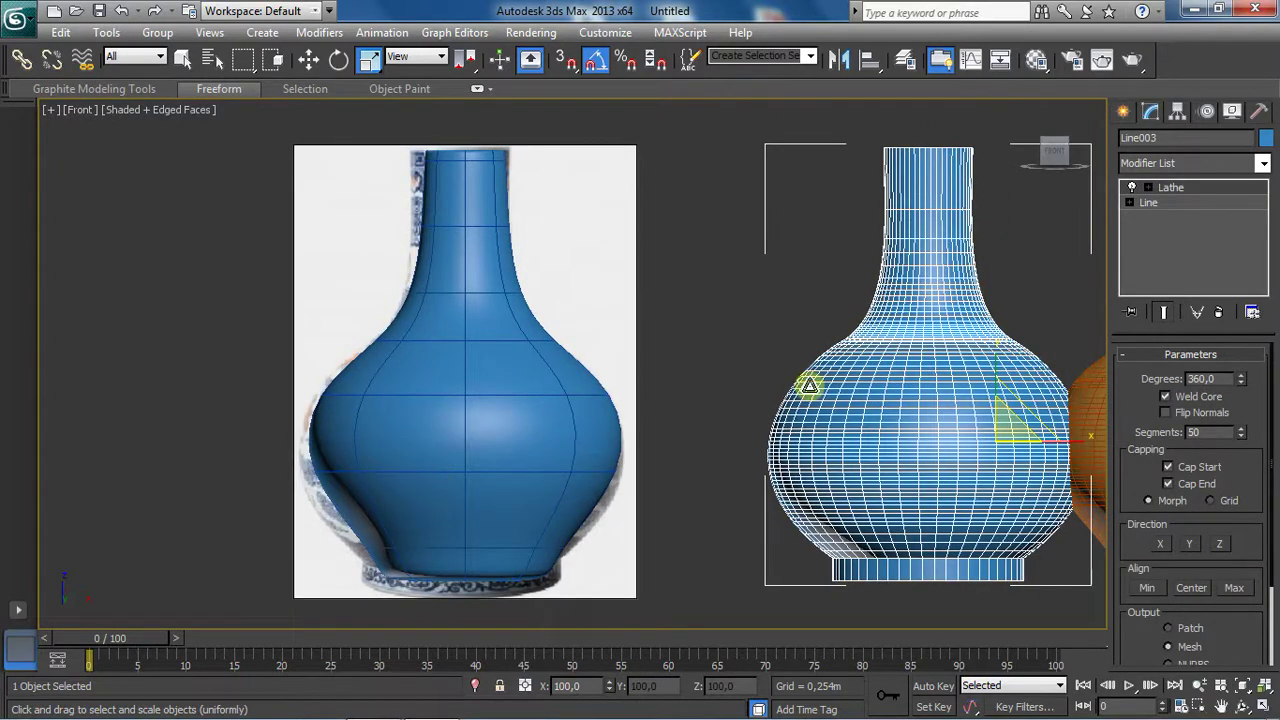
click(614, 380)
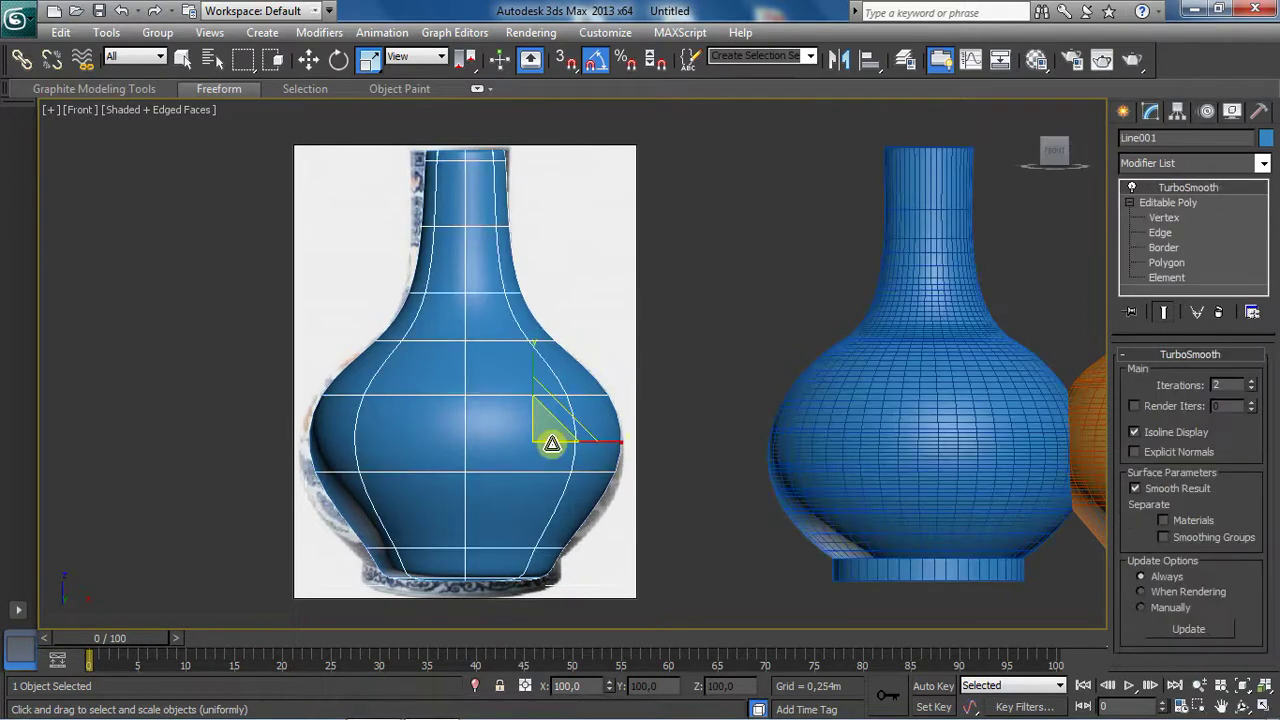
Step: Set TurboSmooth iterations to 0, enable Render Iters, then raise iterations back to 2
click(1251, 389)
click(1251, 389)
click(1175, 405)
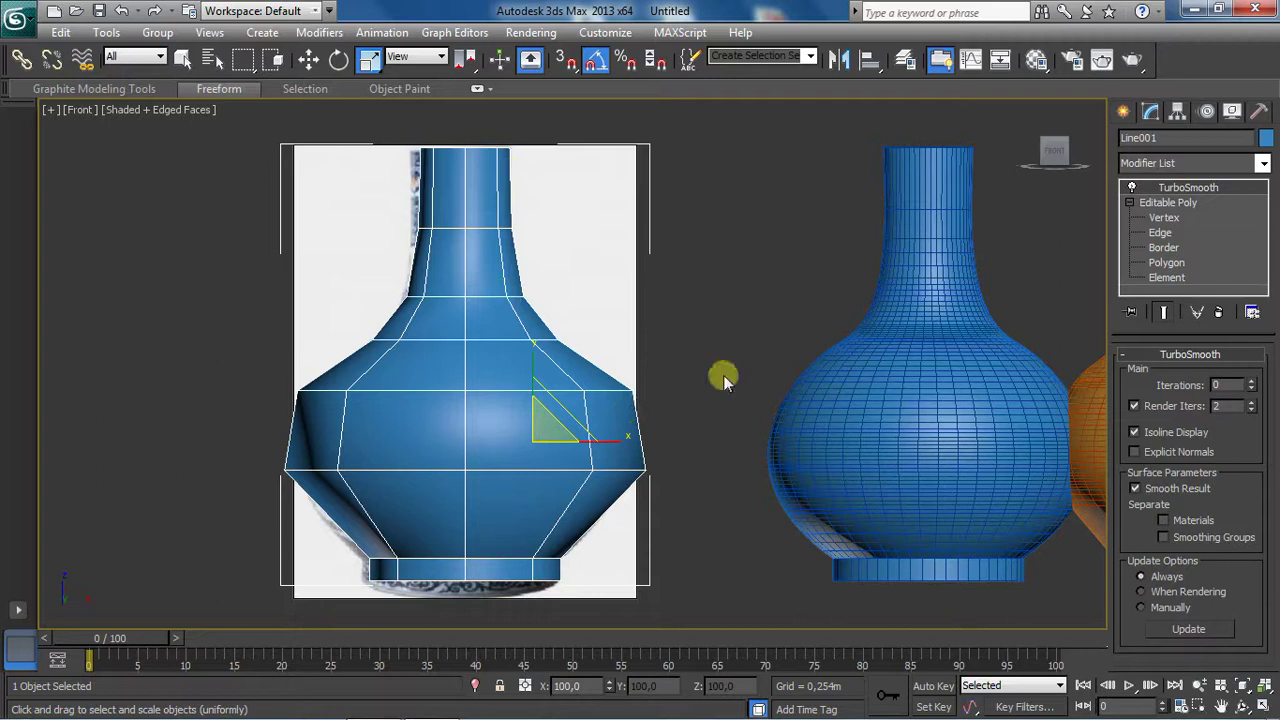
click(1251, 381)
click(1251, 381)
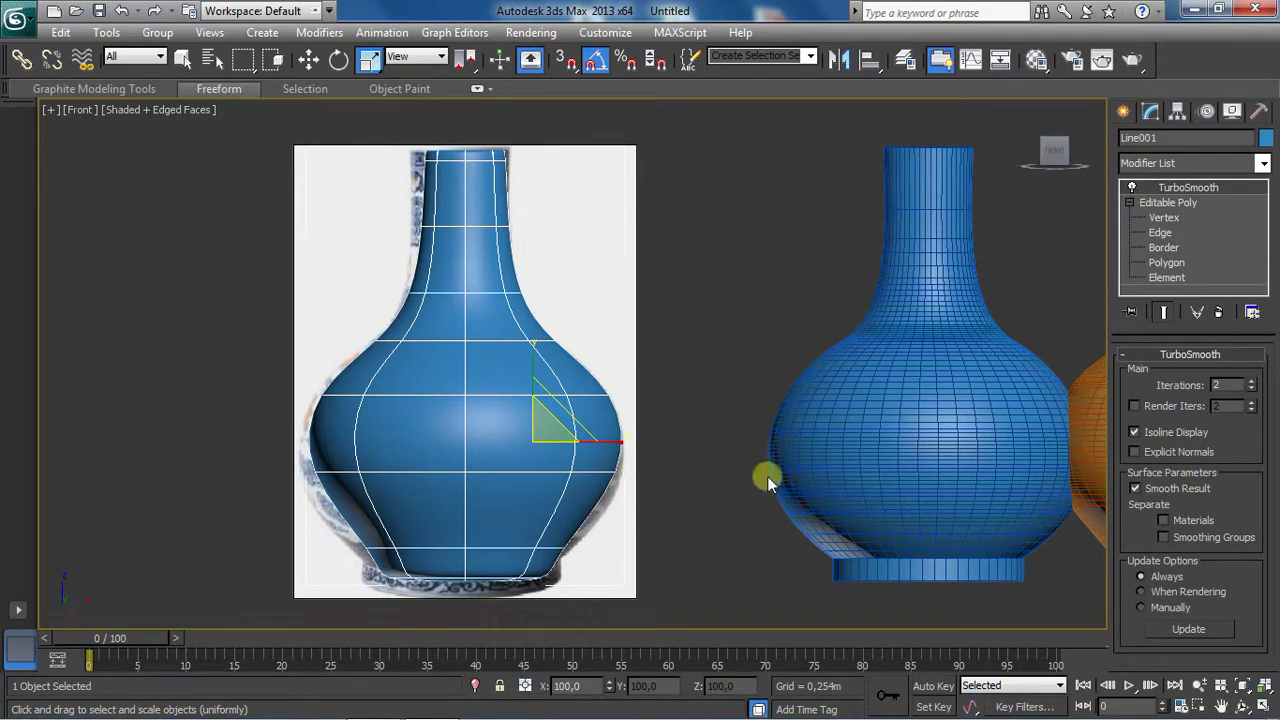
Step: Connect the lower body's vertical edges with a new loop and scale it to 111%
click(1166, 234)
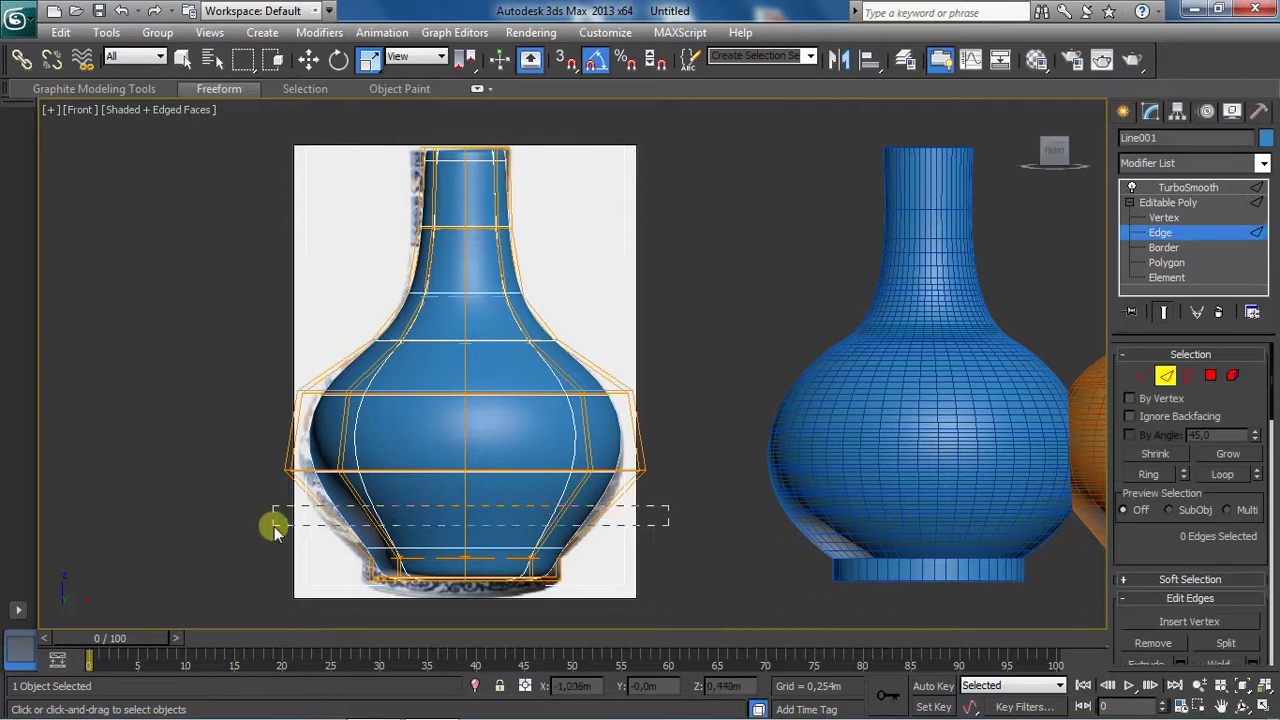
drag(422, 507, 294, 537)
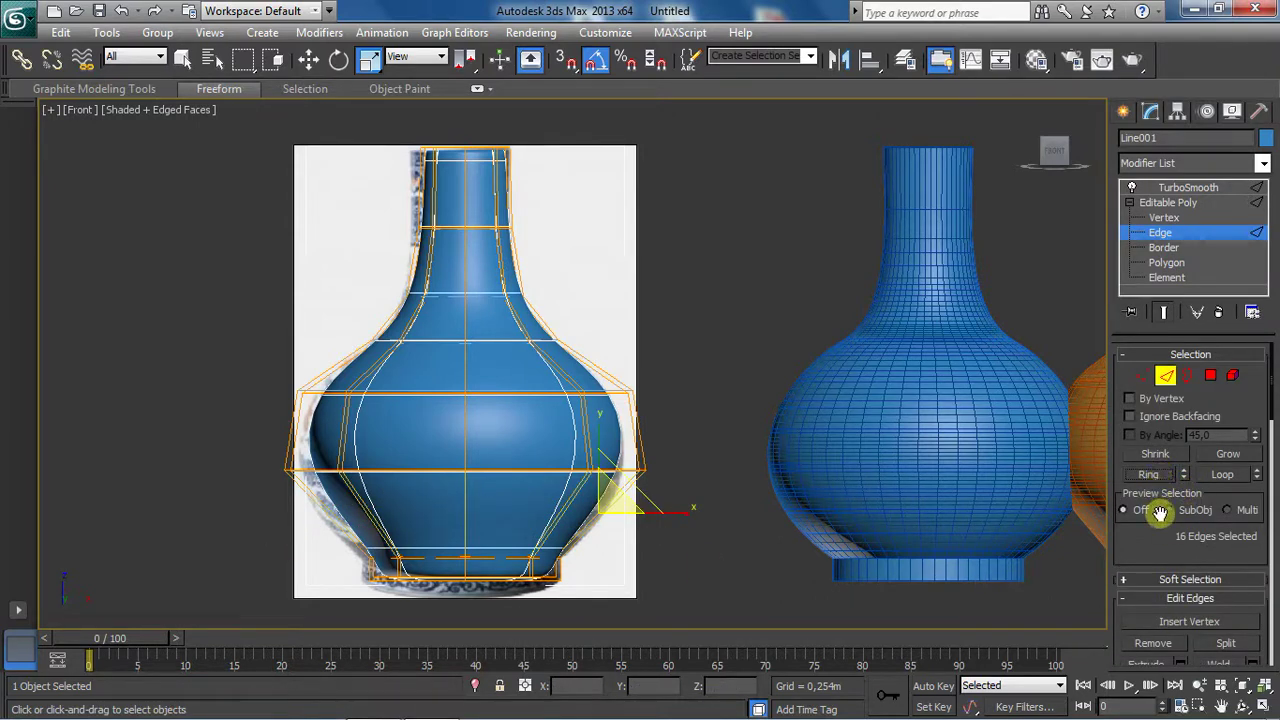
drag(1164, 550, 1172, 410)
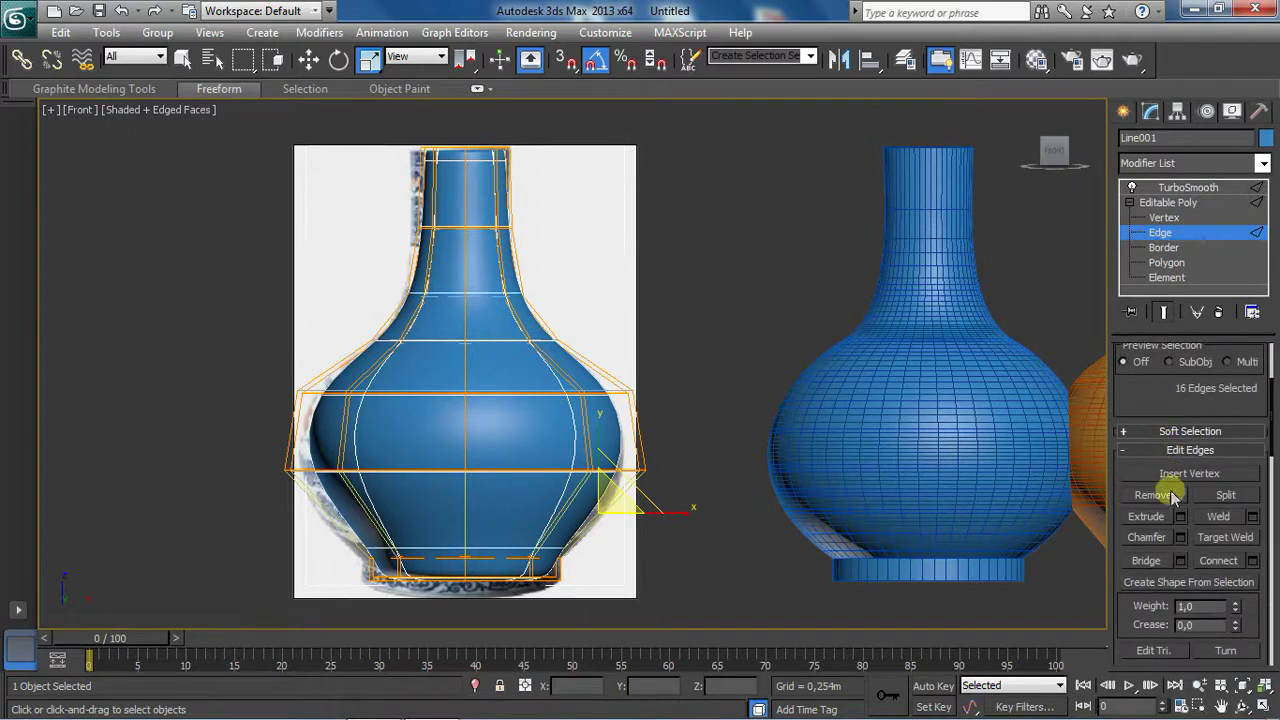
click(1252, 561)
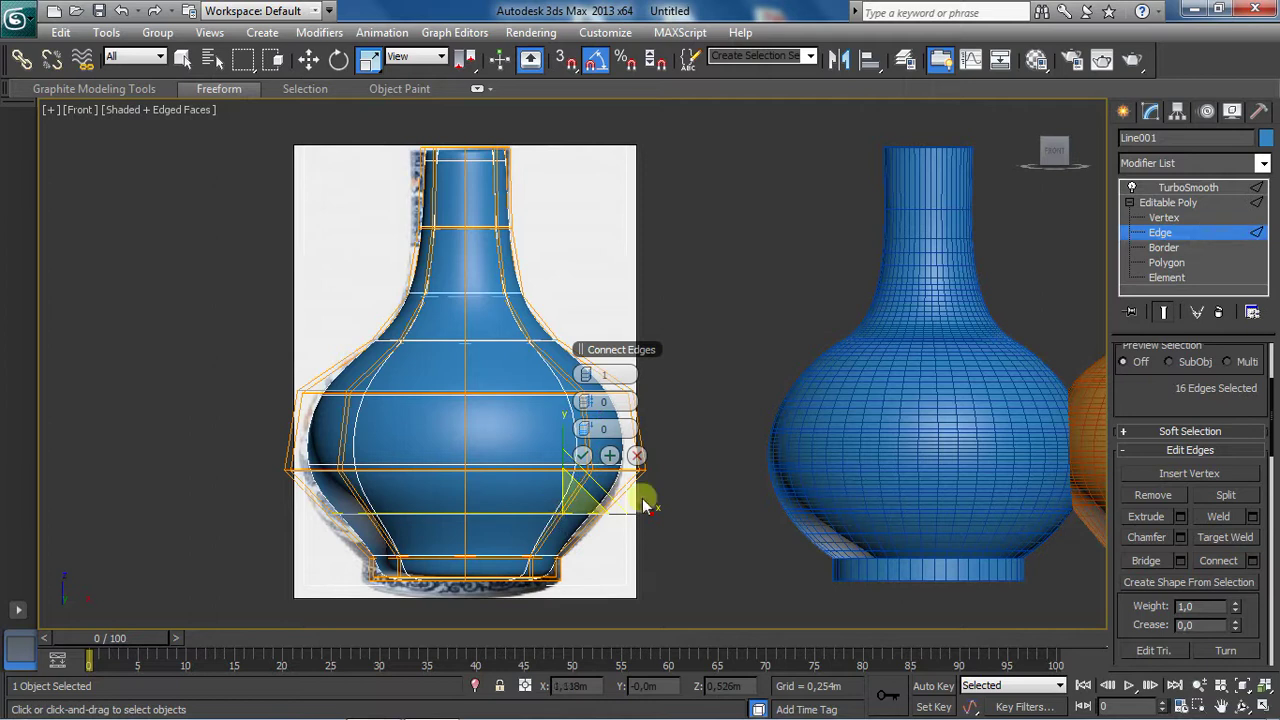
click(581, 457)
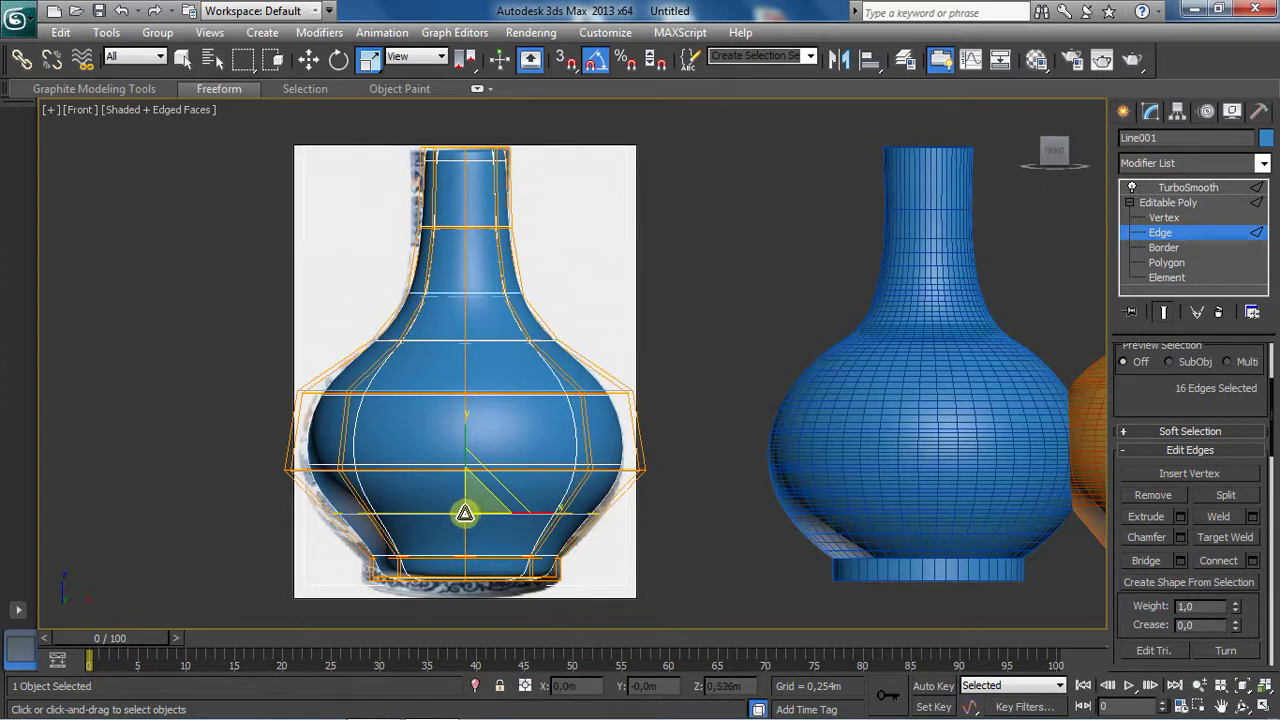
drag(465, 513, 480, 502)
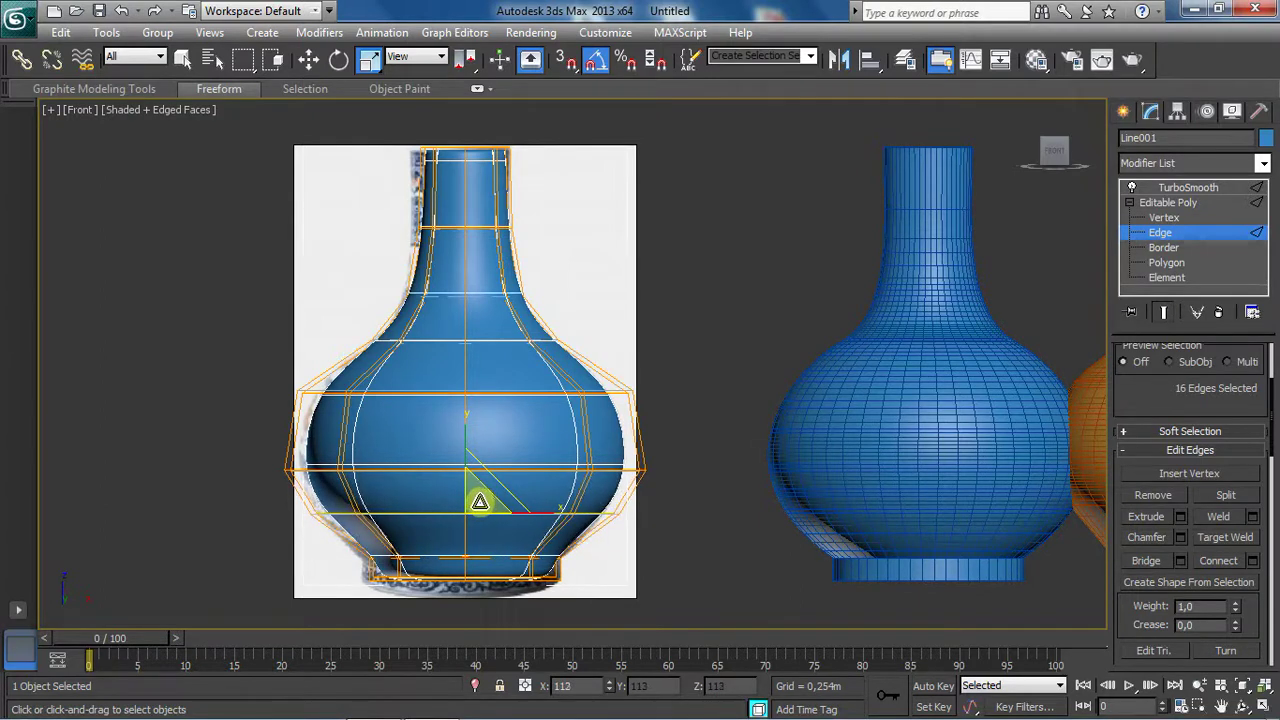
Step: Lower the new edge loop slightly, then raise the lower-body edge loops
click(308, 59)
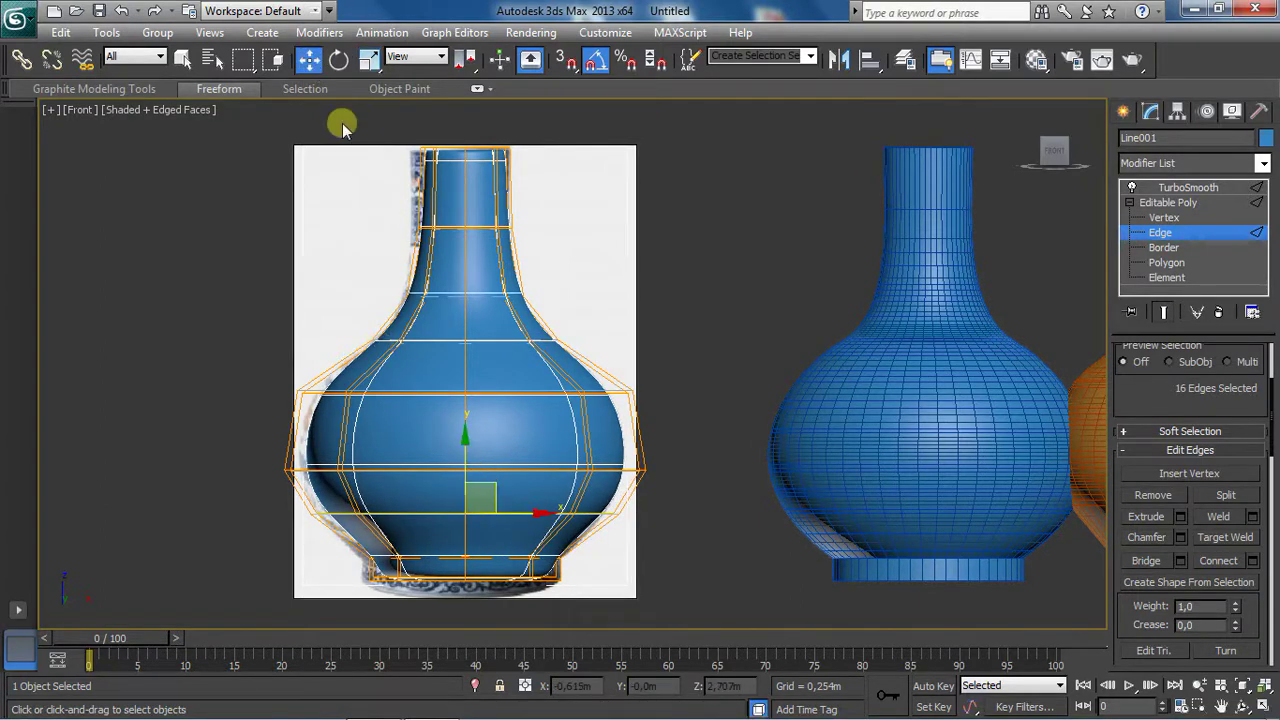
drag(466, 462, 461, 470)
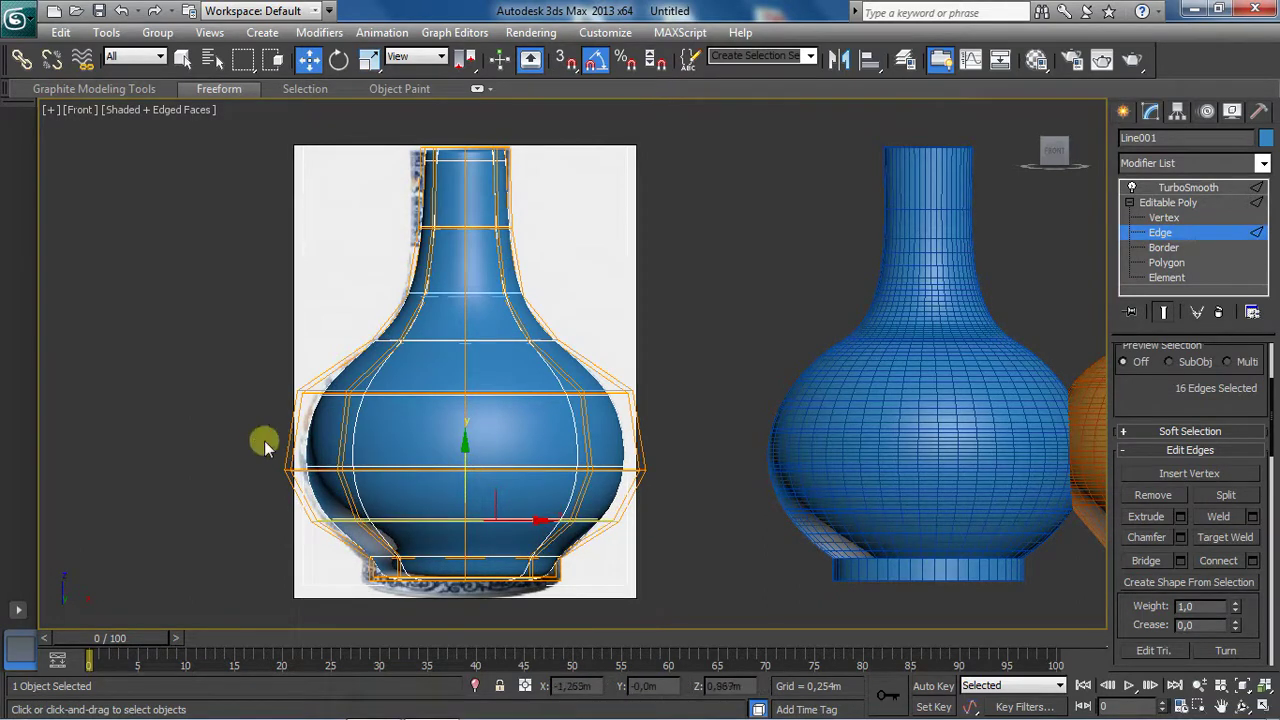
drag(258, 437, 680, 490)
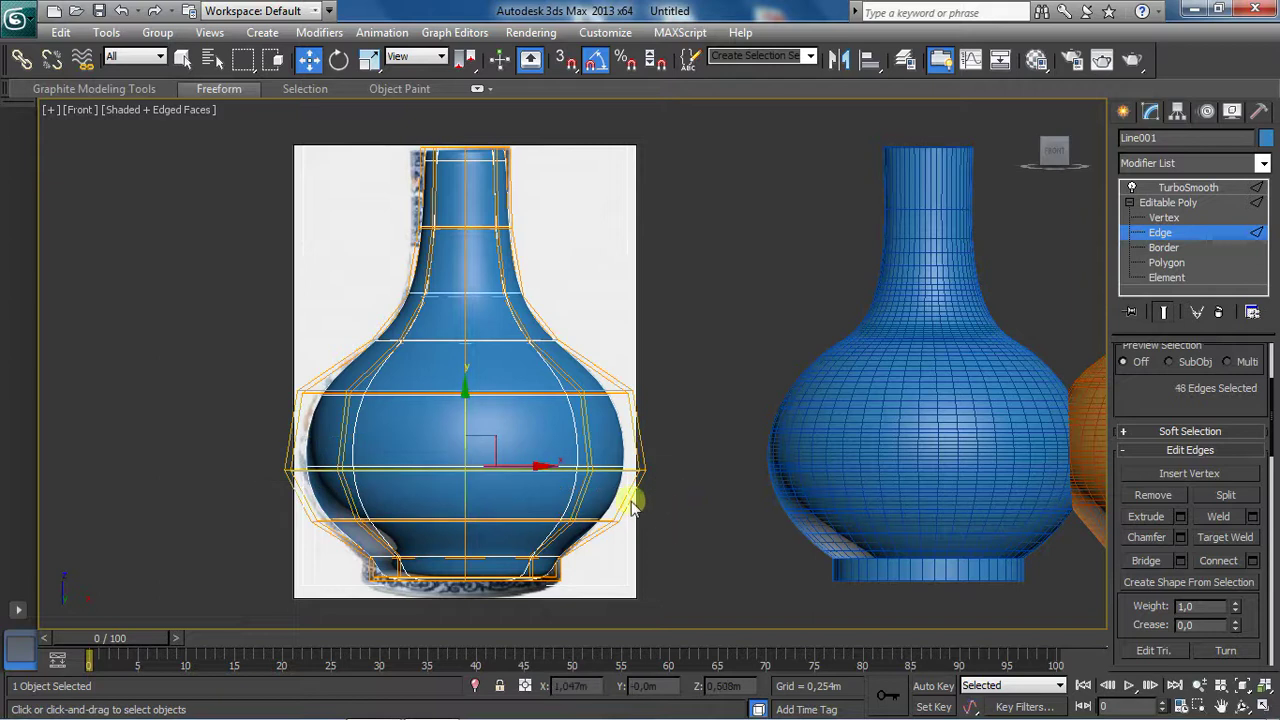
drag(467, 420, 466, 404)
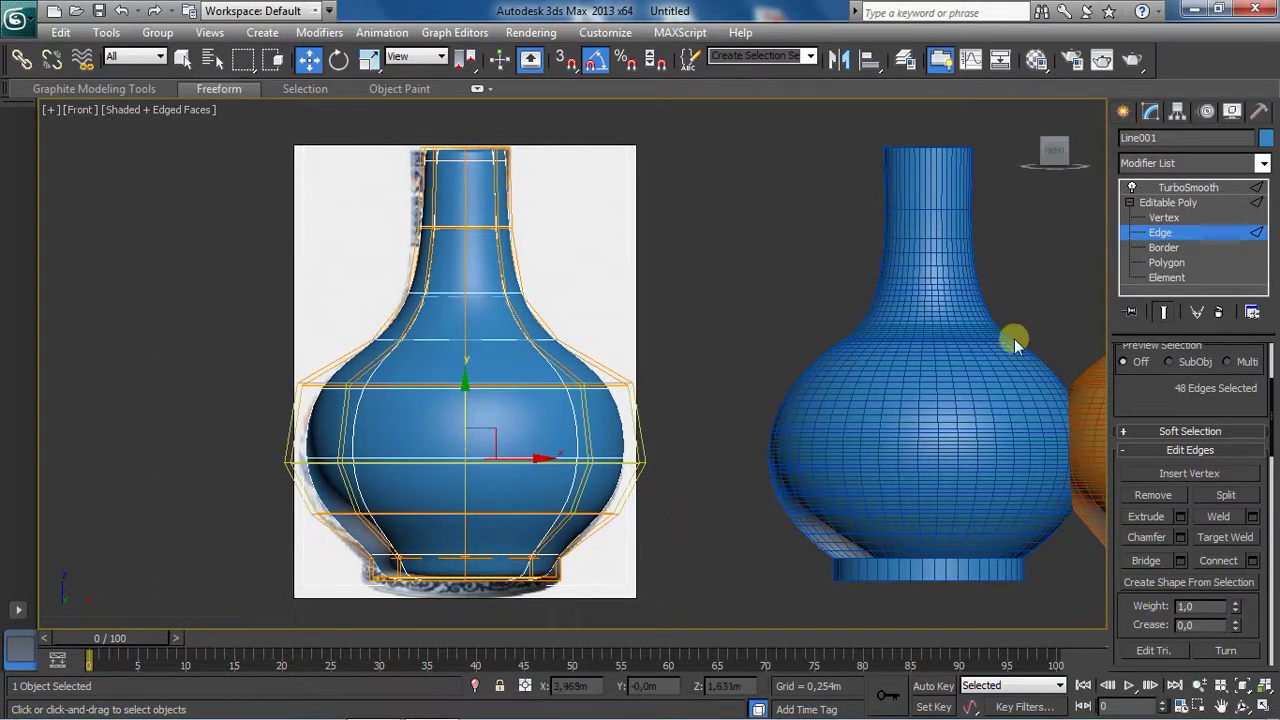
Step: Return to the vase's TurboSmooth result and view the vases in a maximized, orbited Perspective view
click(1160, 233)
click(1188, 187)
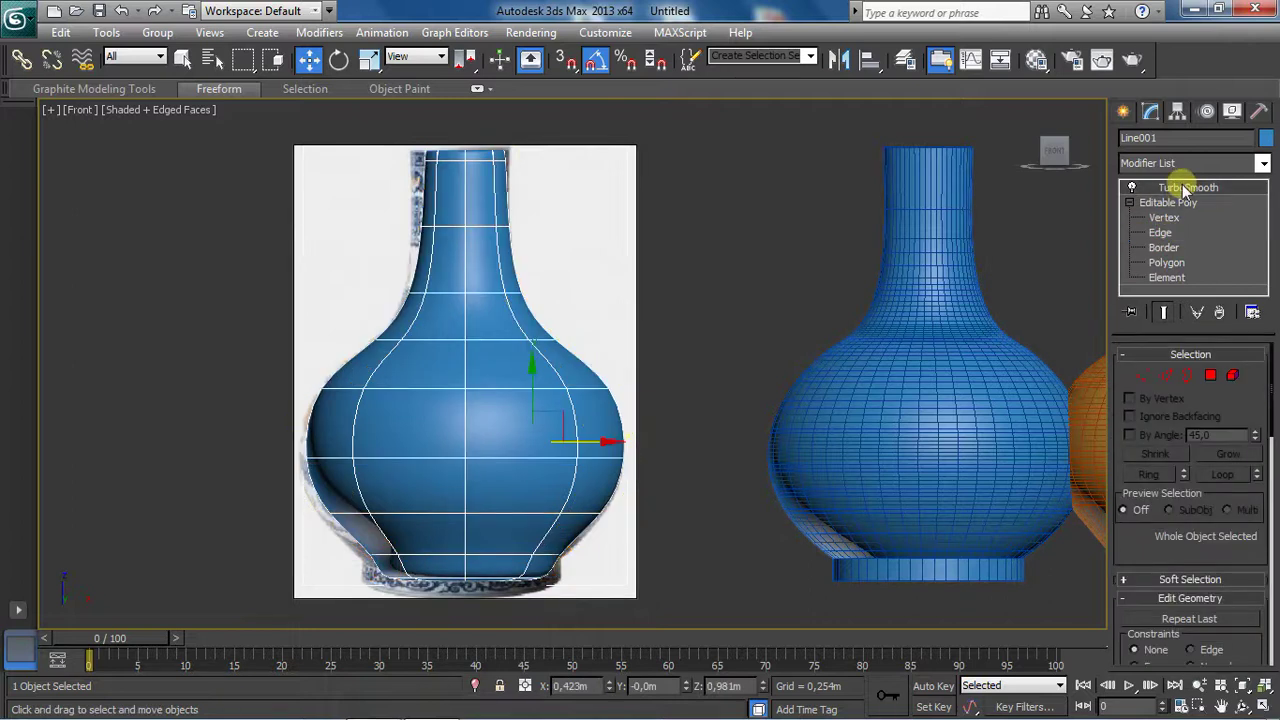
click(1241, 686)
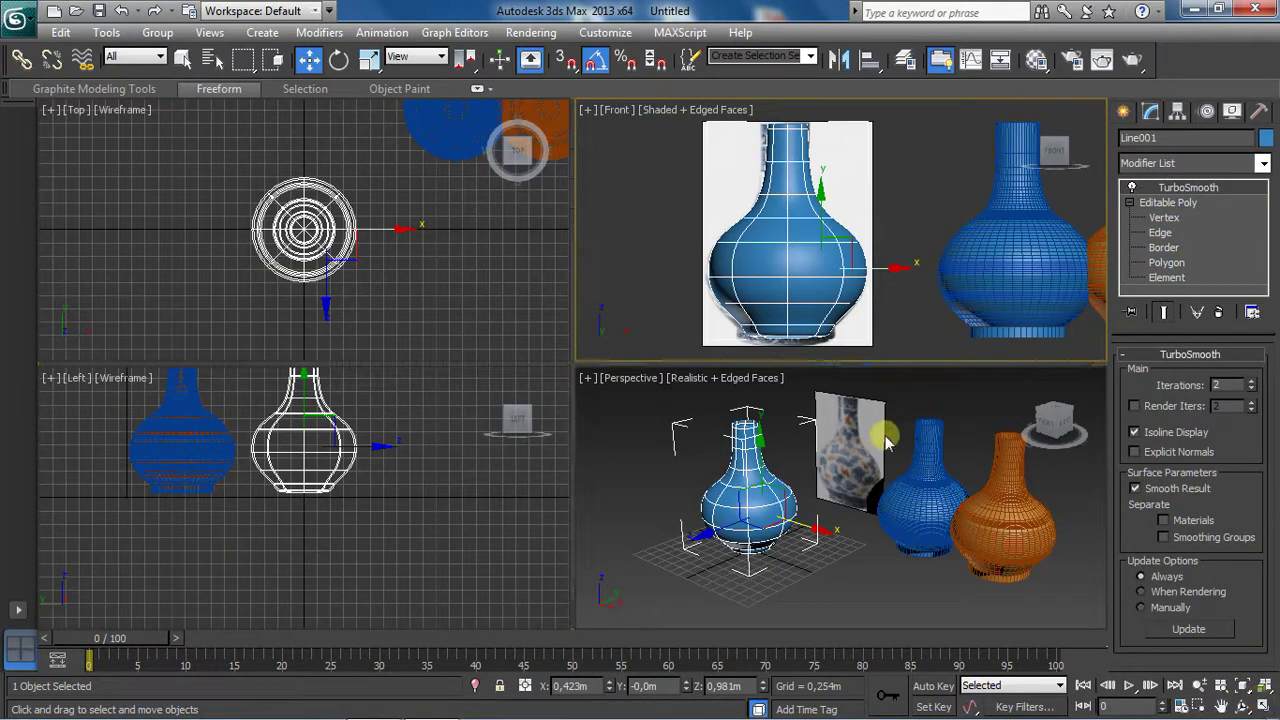
click(818, 575)
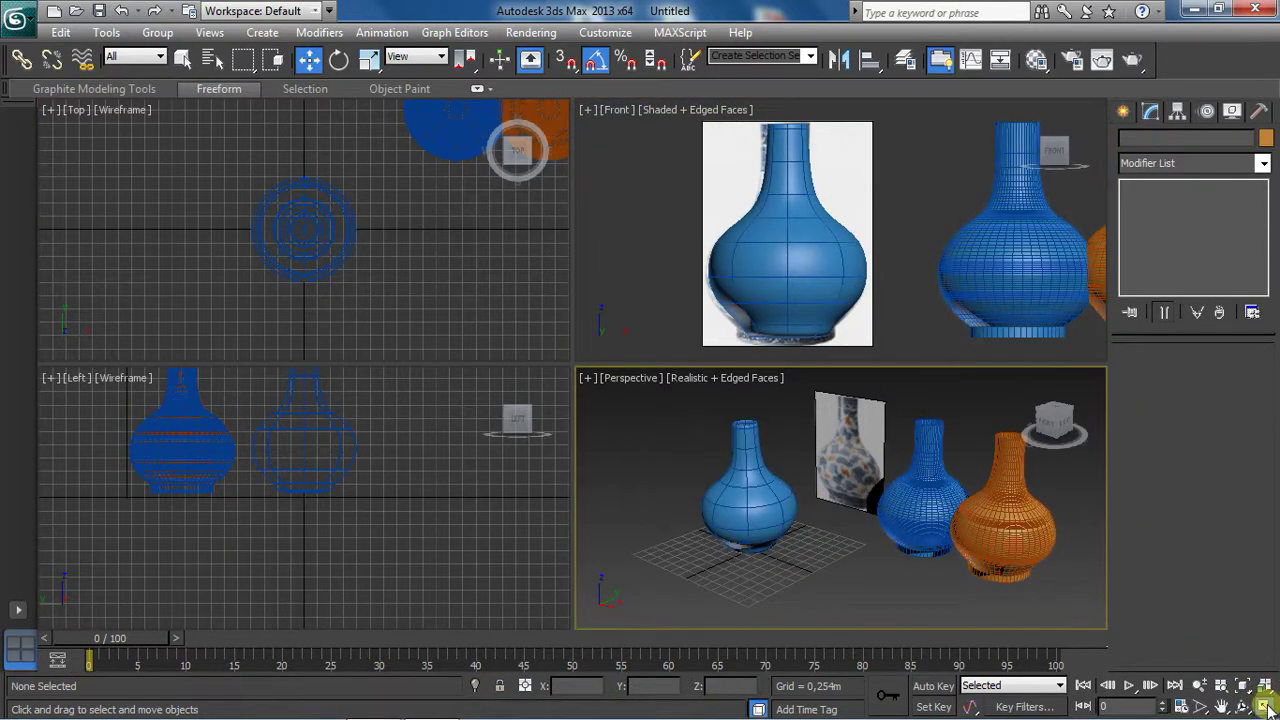
click(1241, 688)
click(1243, 707)
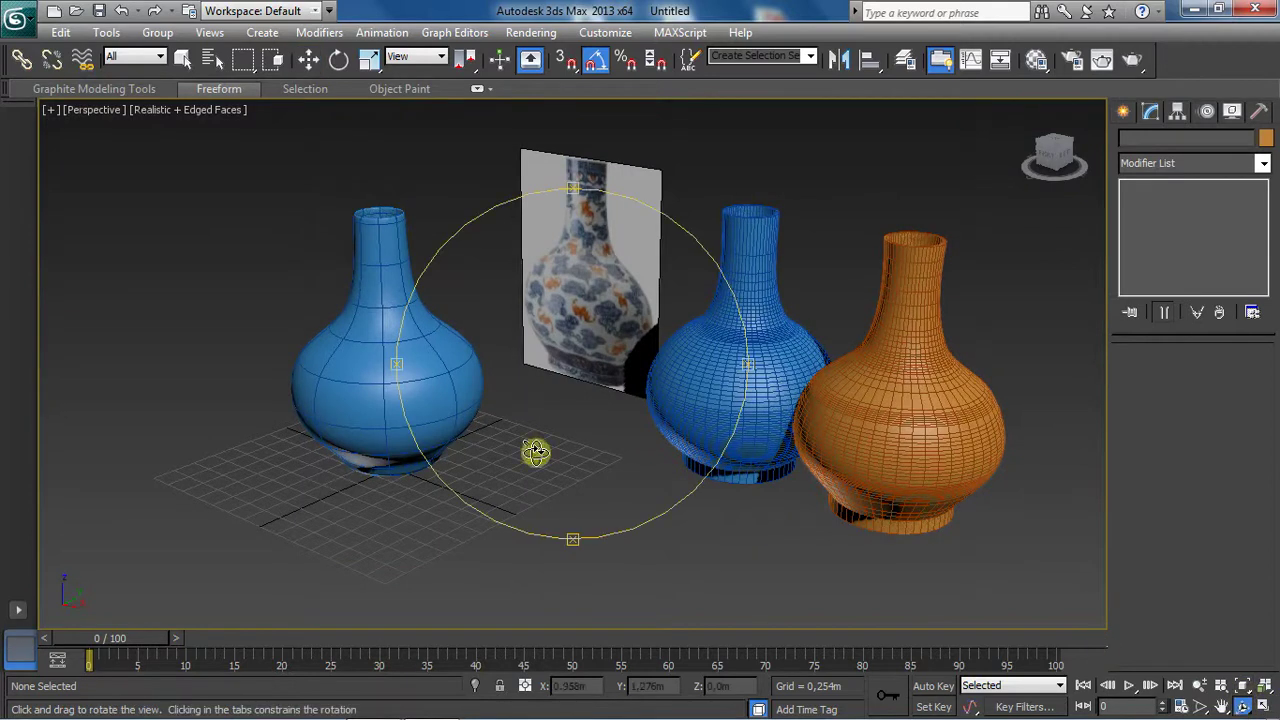
mouse_move(486, 394)
mouse_down()
mouse_move(549, 400)
mouse_move(680, 348)
mouse_move(731, 289)
mouse_move(537, 437)
mouse_move(523, 497)
mouse_move(549, 397)
mouse_move(600, 317)
mouse_move(634, 397)
mouse_move(551, 403)
mouse_up()
Step: Set the traced vase's TurboSmooth to 0 viewport iterations with Render Iters at 2
key(w)
click(530, 437)
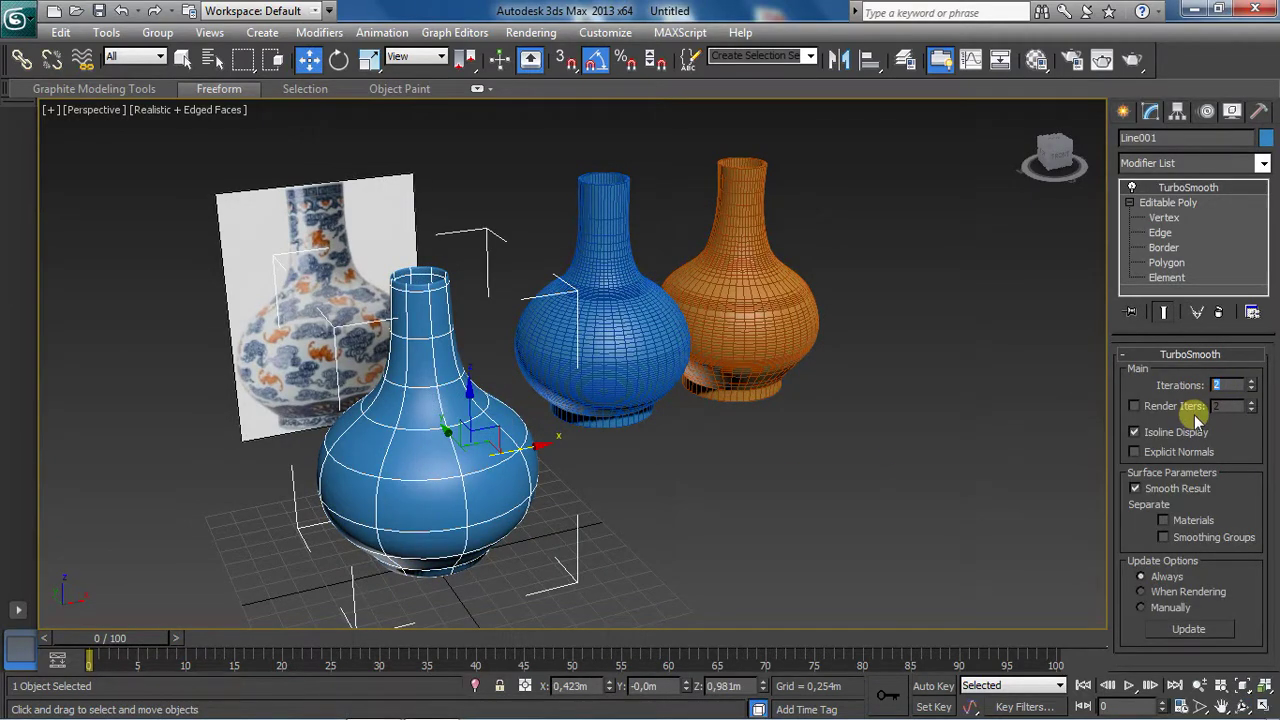
click(1251, 389)
click(1251, 389)
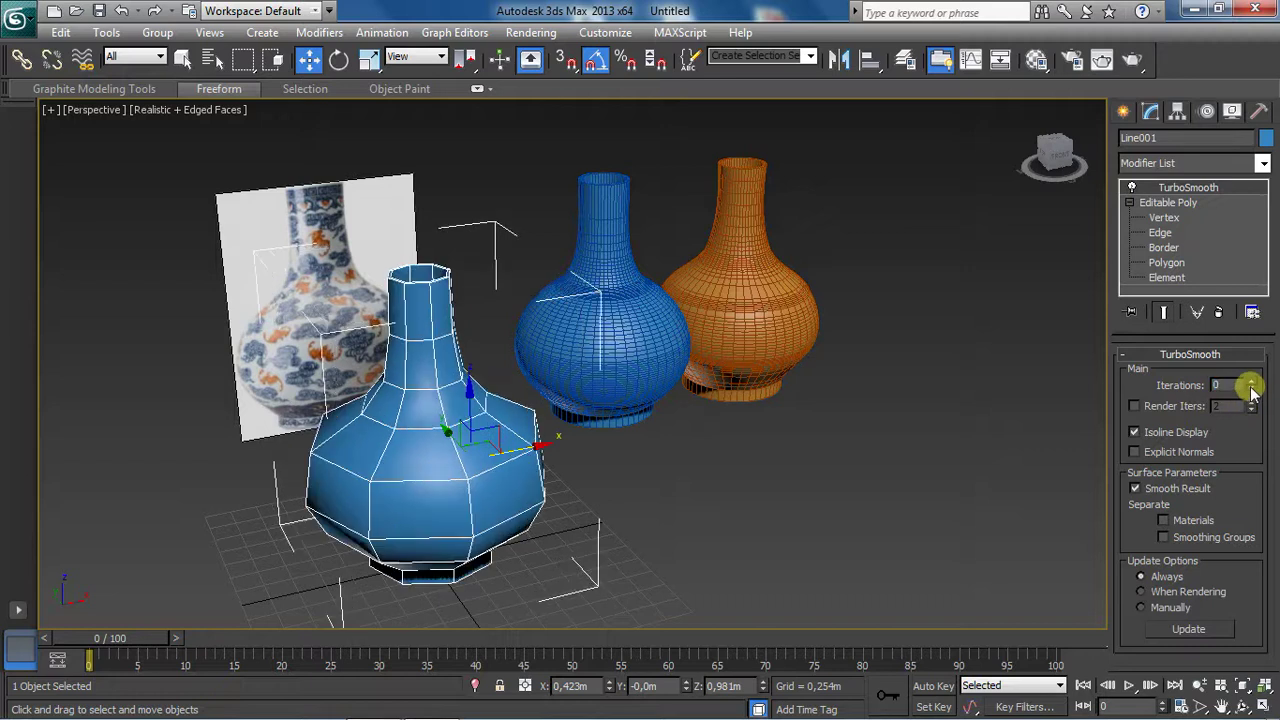
click(1175, 405)
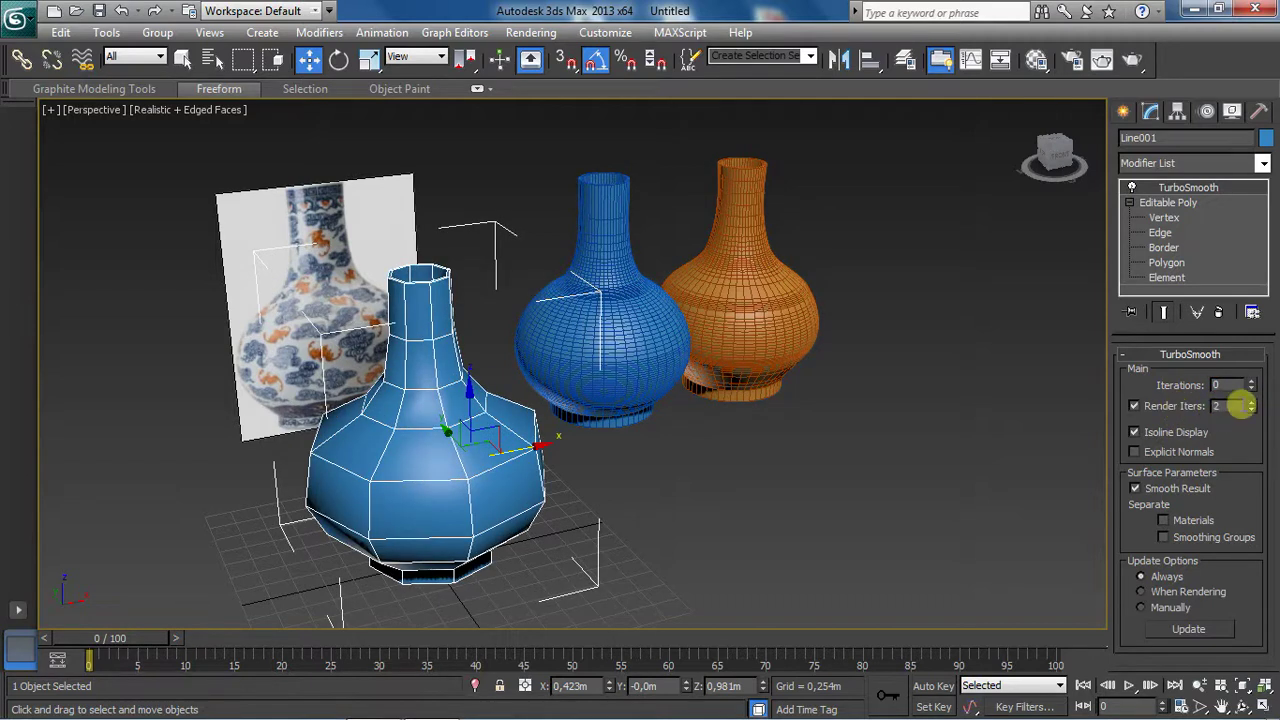
Step: Test-render the front vase smooth and faceted, then close the render window and toggle Render Iters
click(1121, 62)
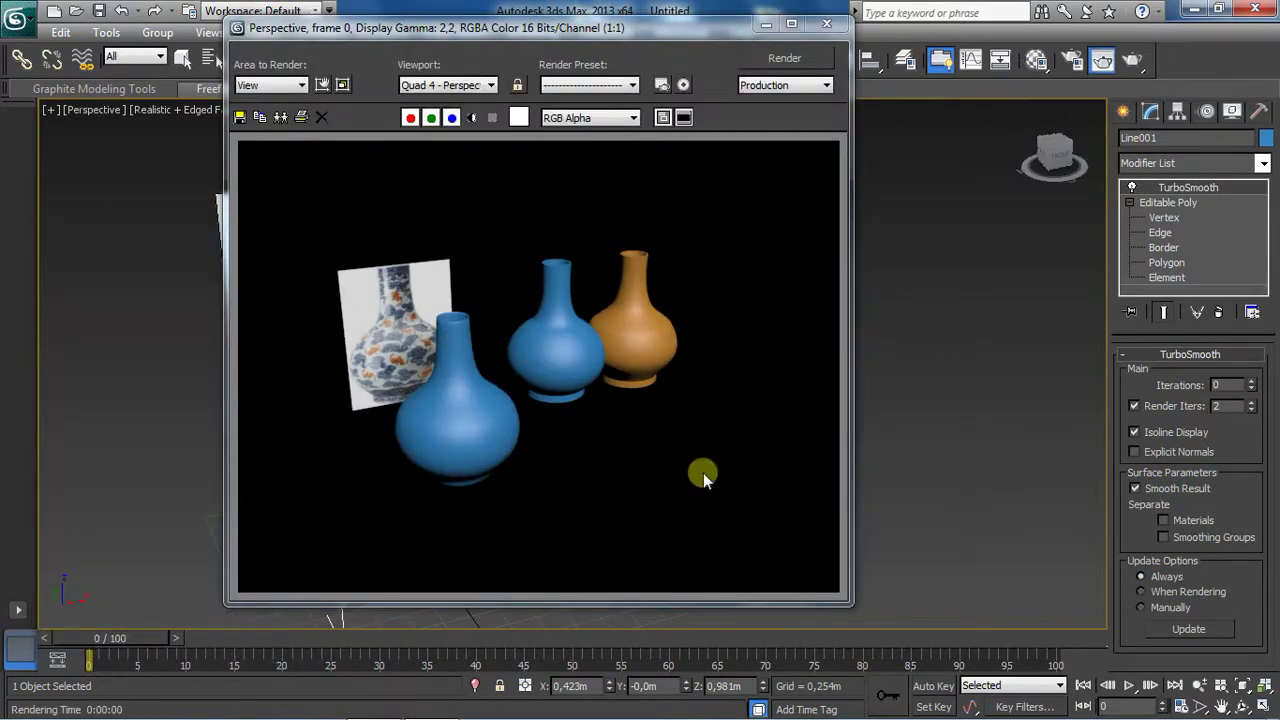
click(784, 57)
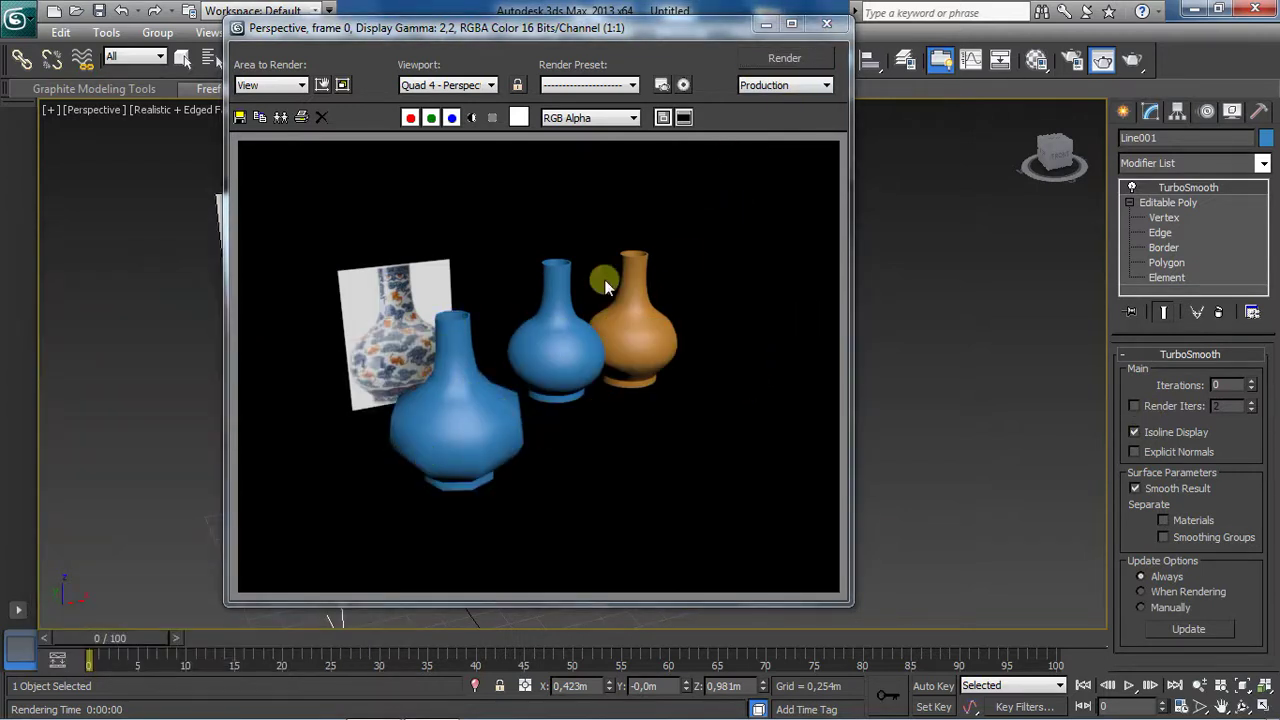
click(826, 23)
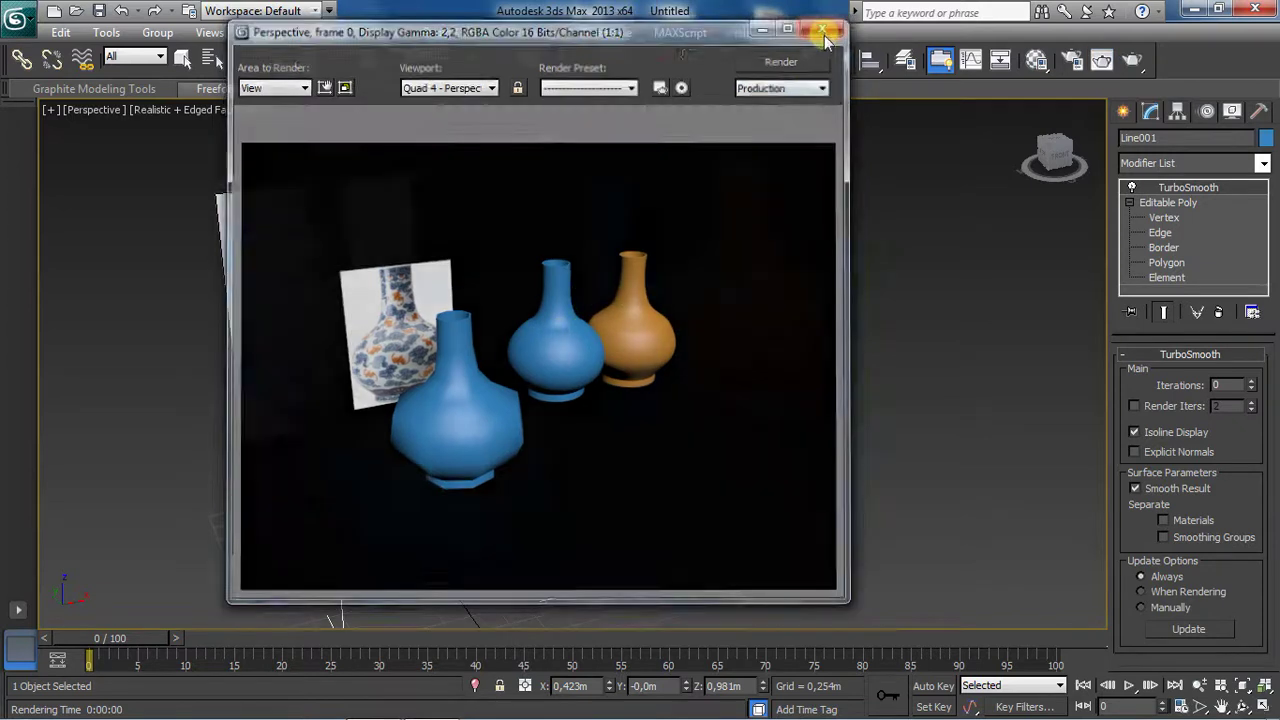
click(1134, 405)
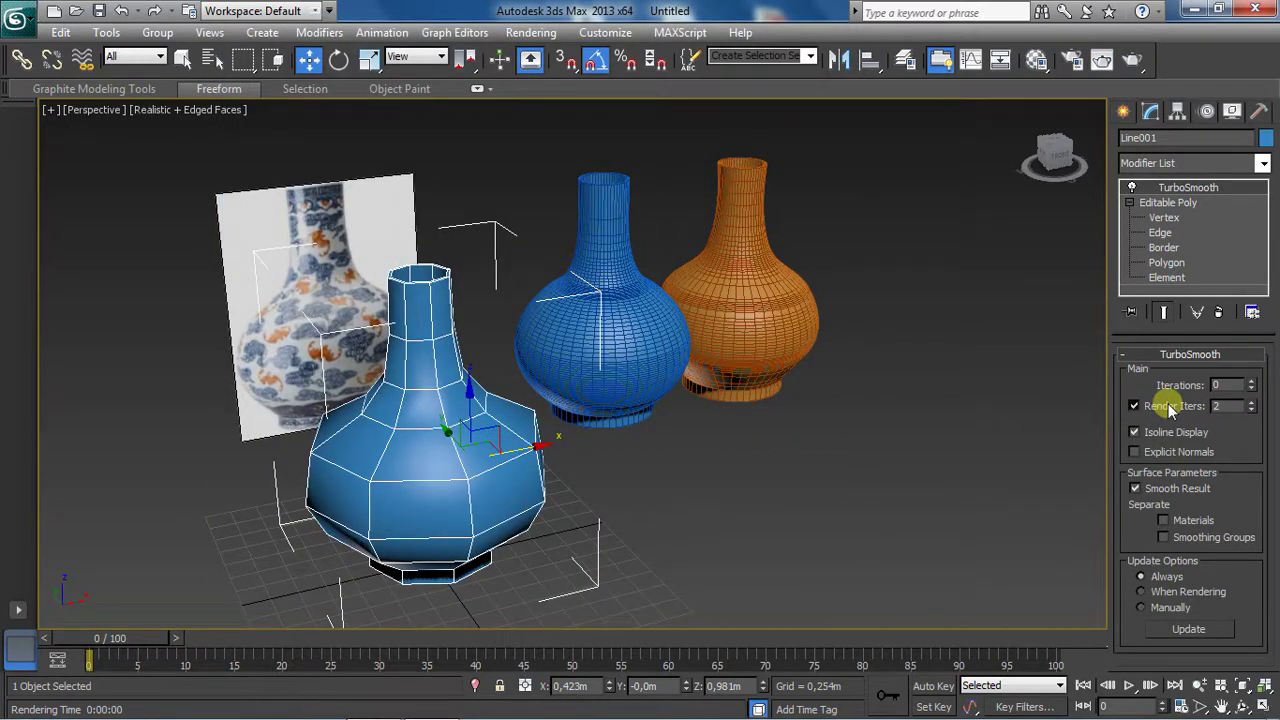
Step: Restore the front vase to 2 iterations, inspect the lathed vase's 50 segments and profile, then reselect it
click(1172, 405)
click(1251, 381)
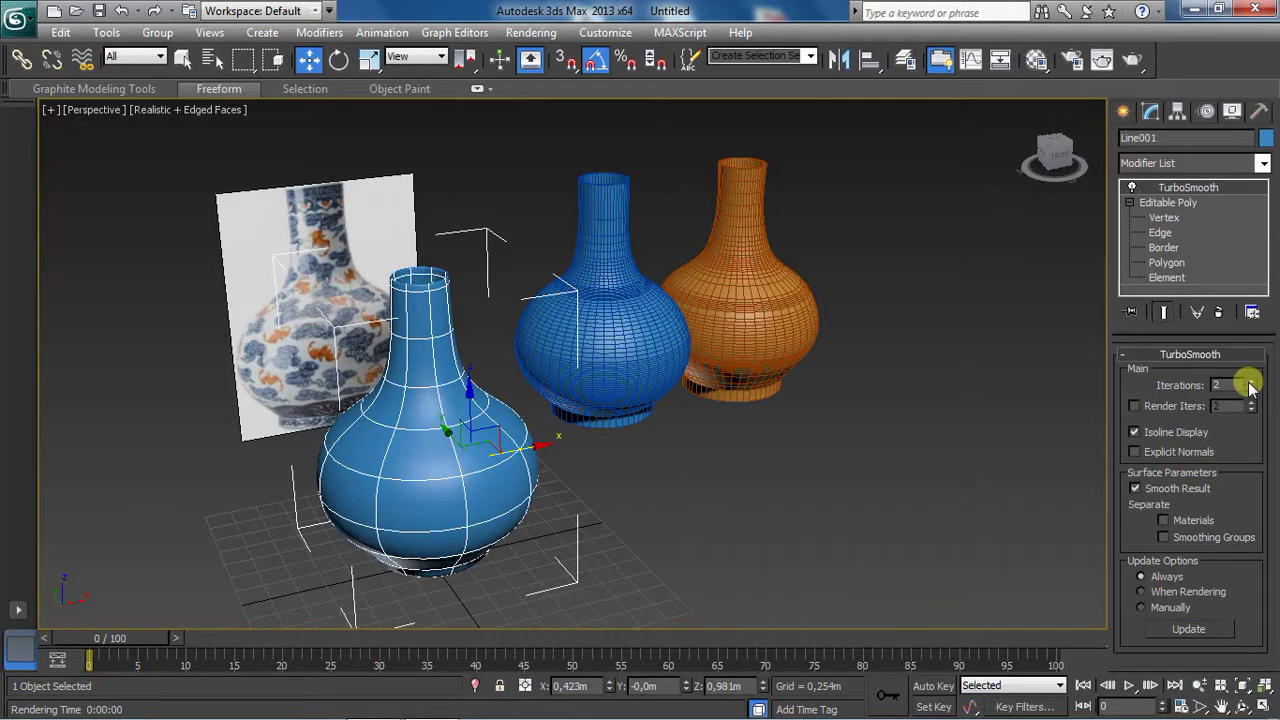
click(627, 326)
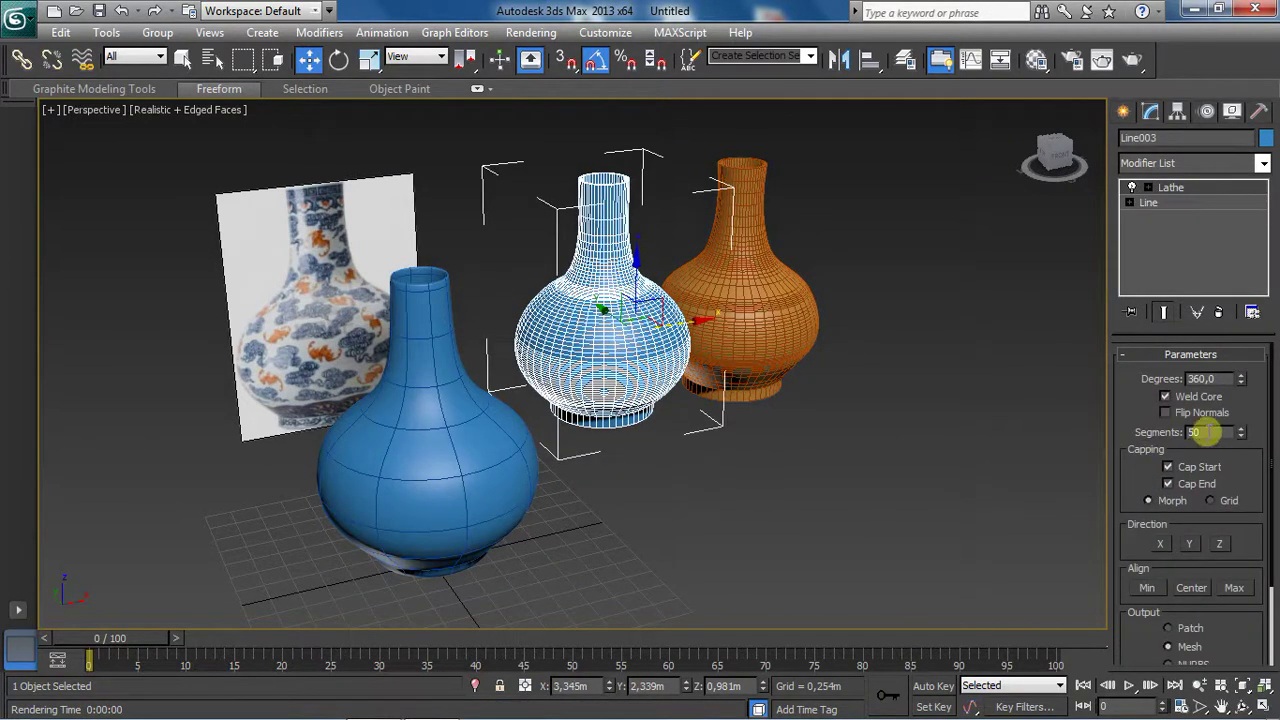
click(1197, 432)
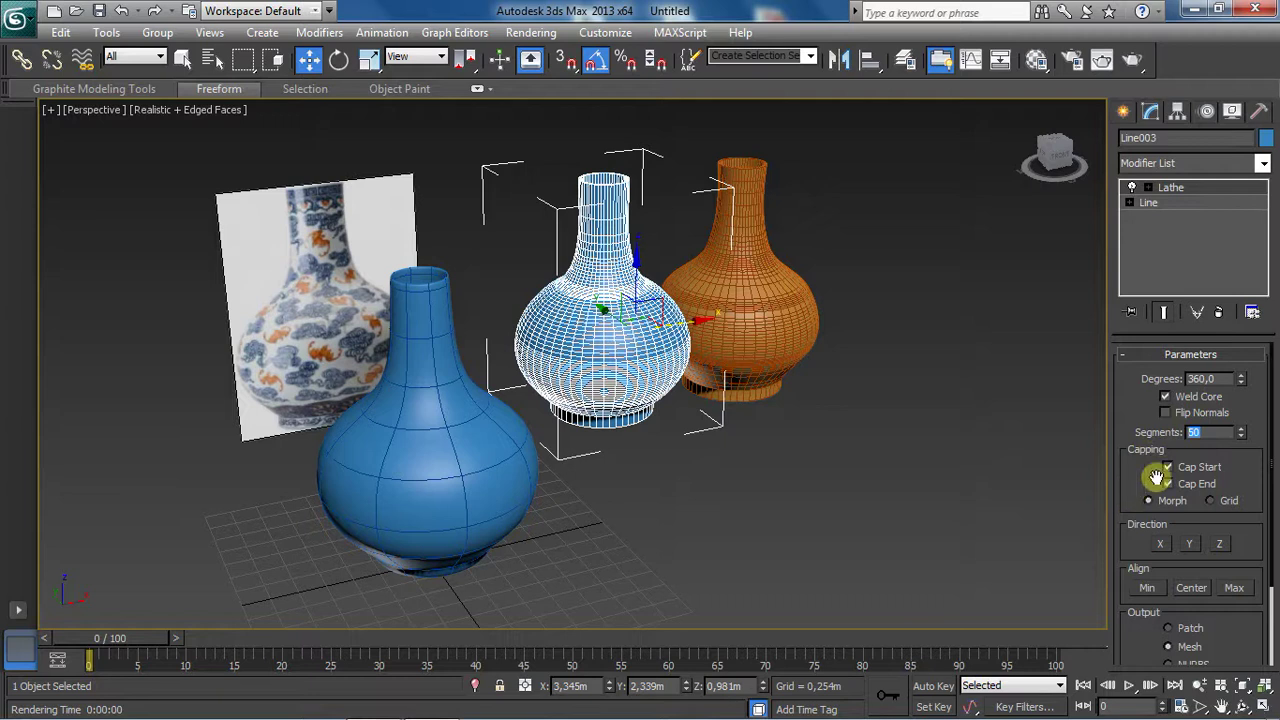
click(1148, 204)
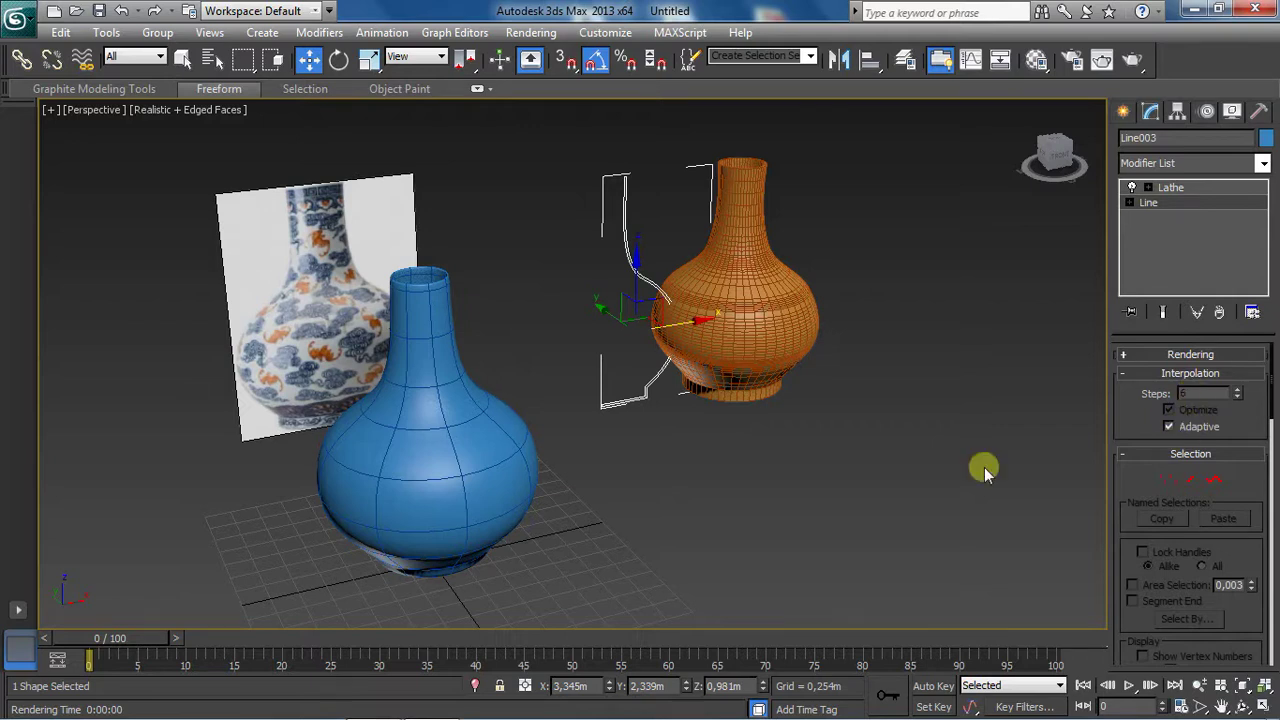
click(1171, 188)
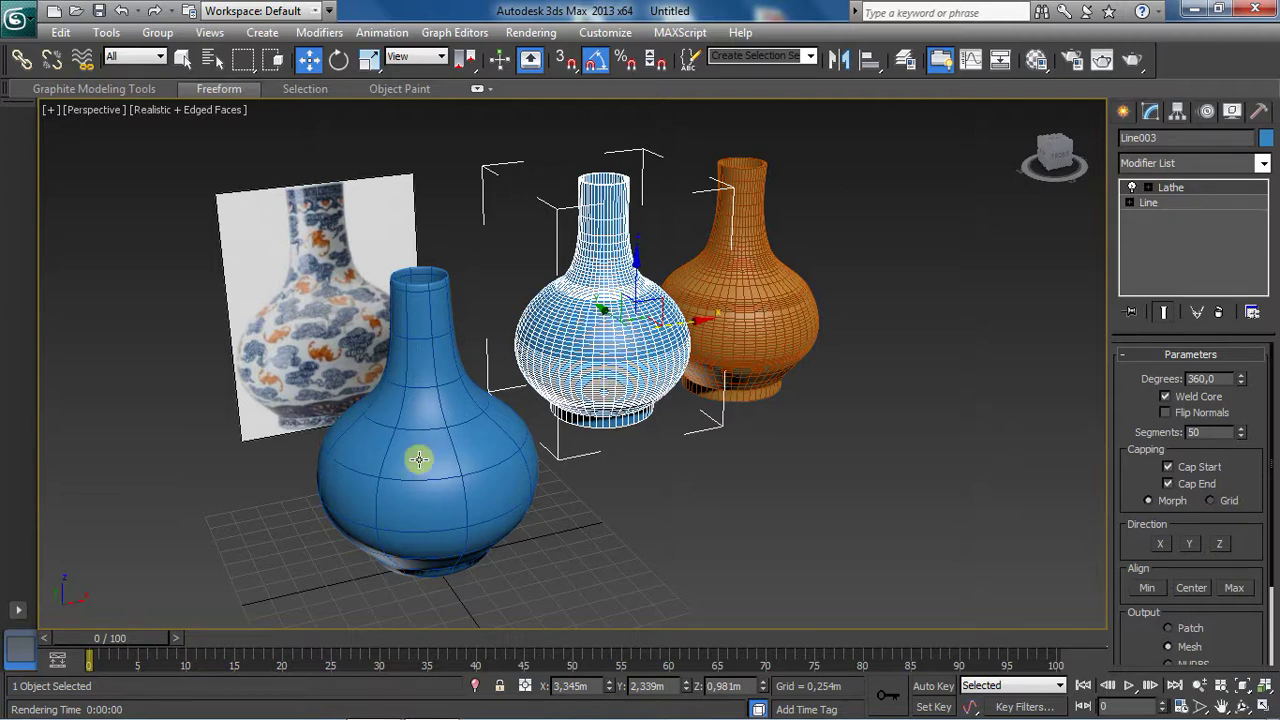
click(492, 462)
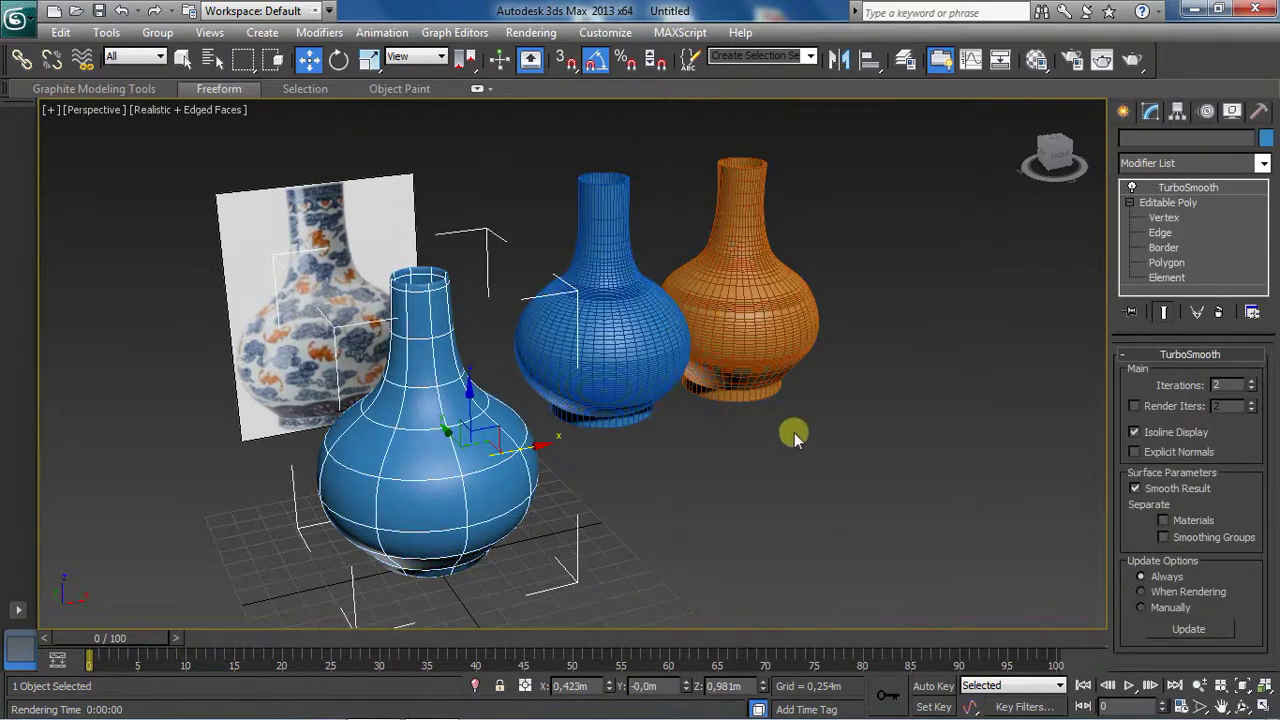
Step: Set the front vase to 0 viewport iterations with Render Iters 2, and test-render it
click(1251, 389)
click(1251, 389)
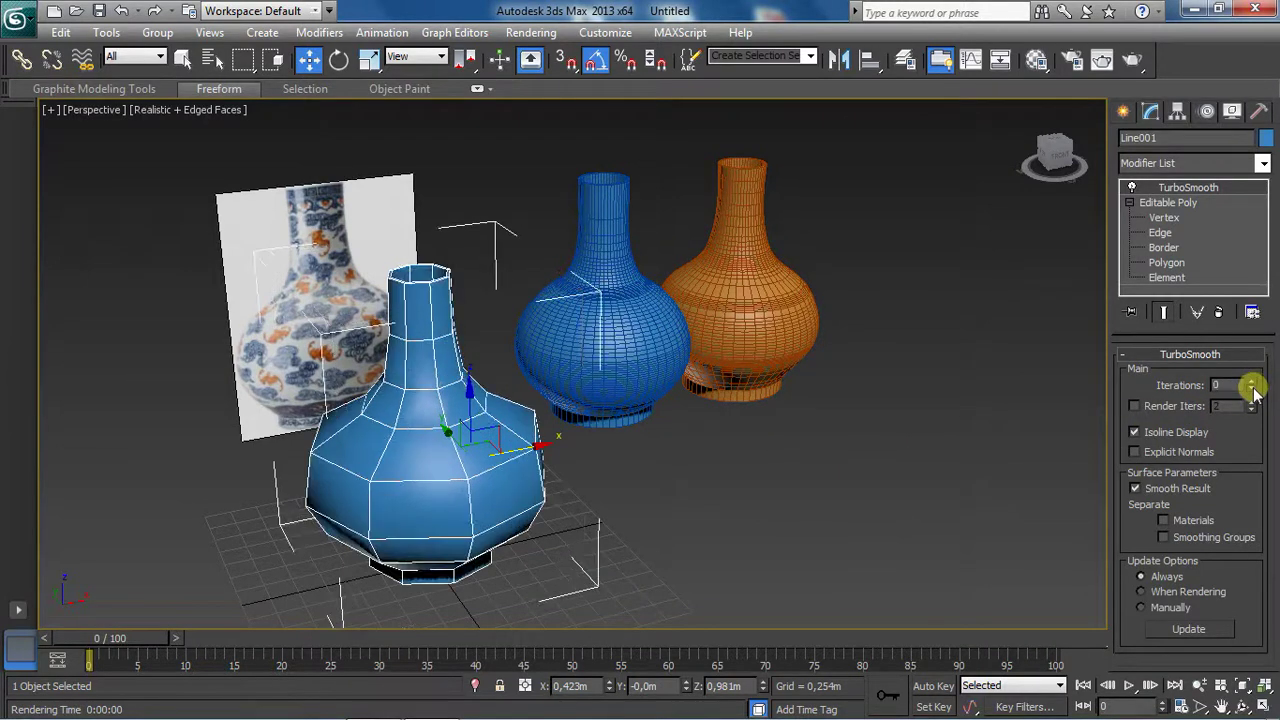
click(1172, 406)
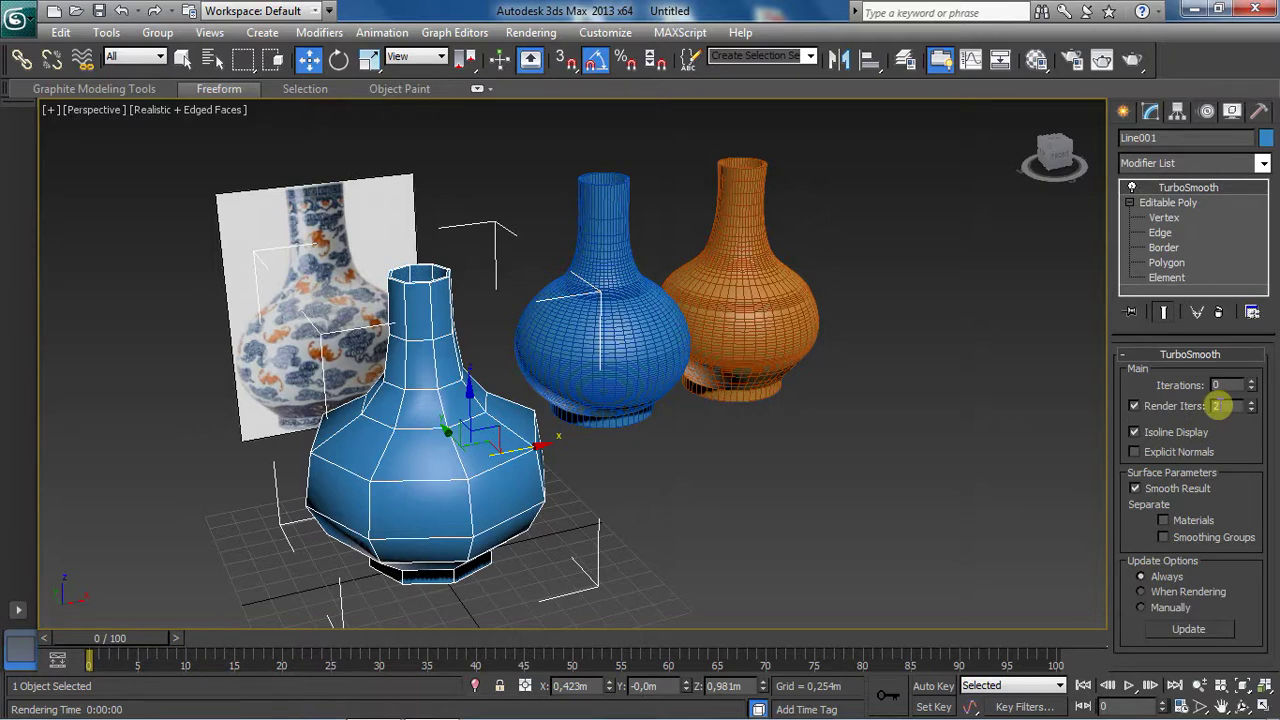
click(1131, 61)
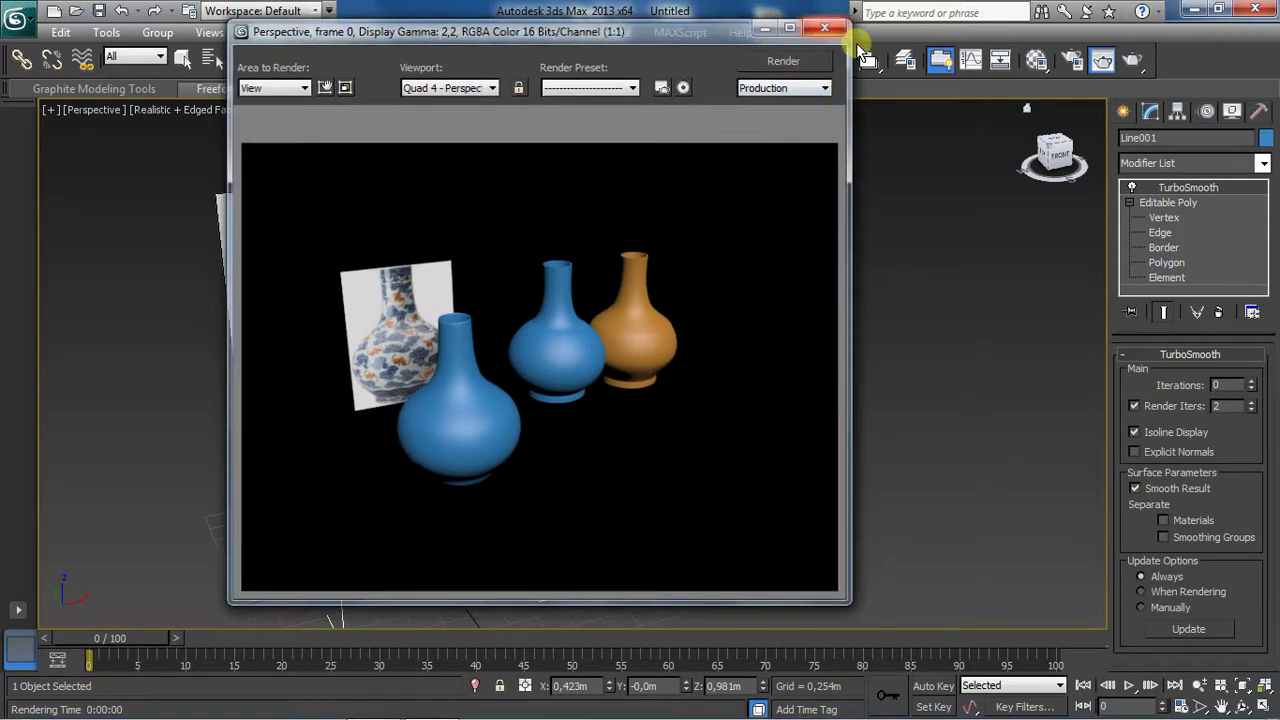
click(829, 25)
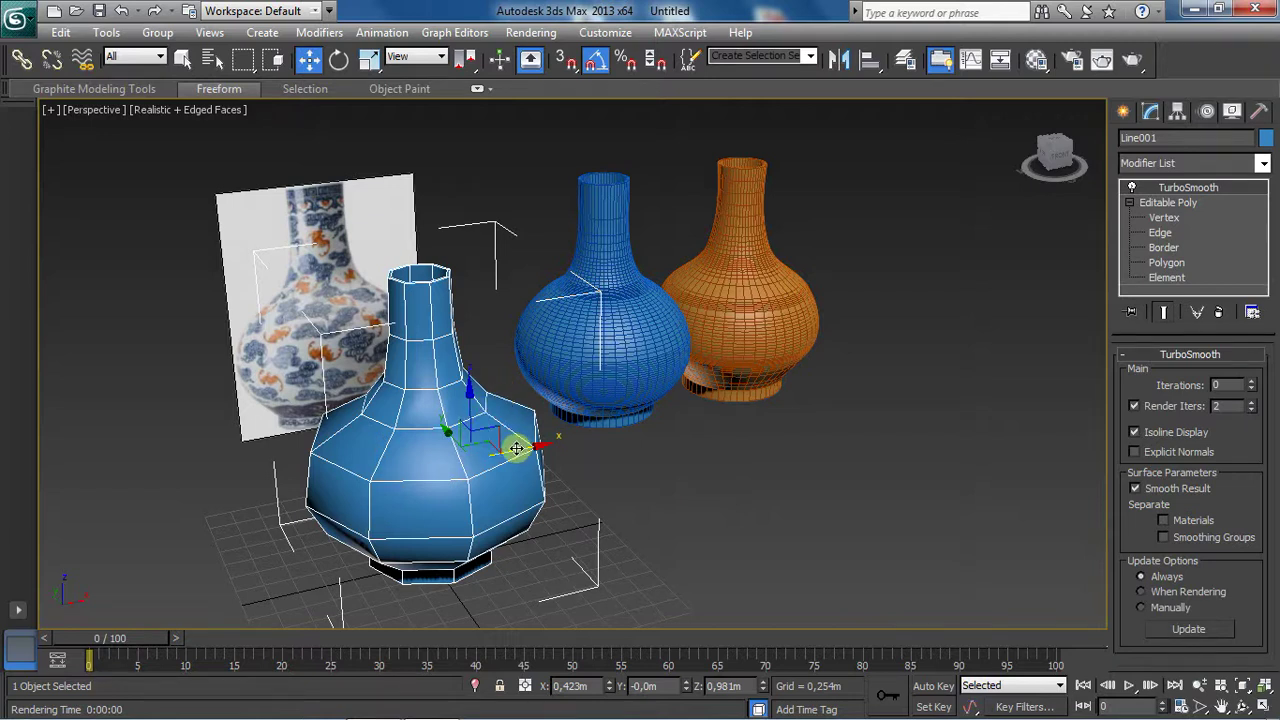
Step: Clone the front vase as 3 copies in a row to the right
shift+drag(516, 447, 680, 437)
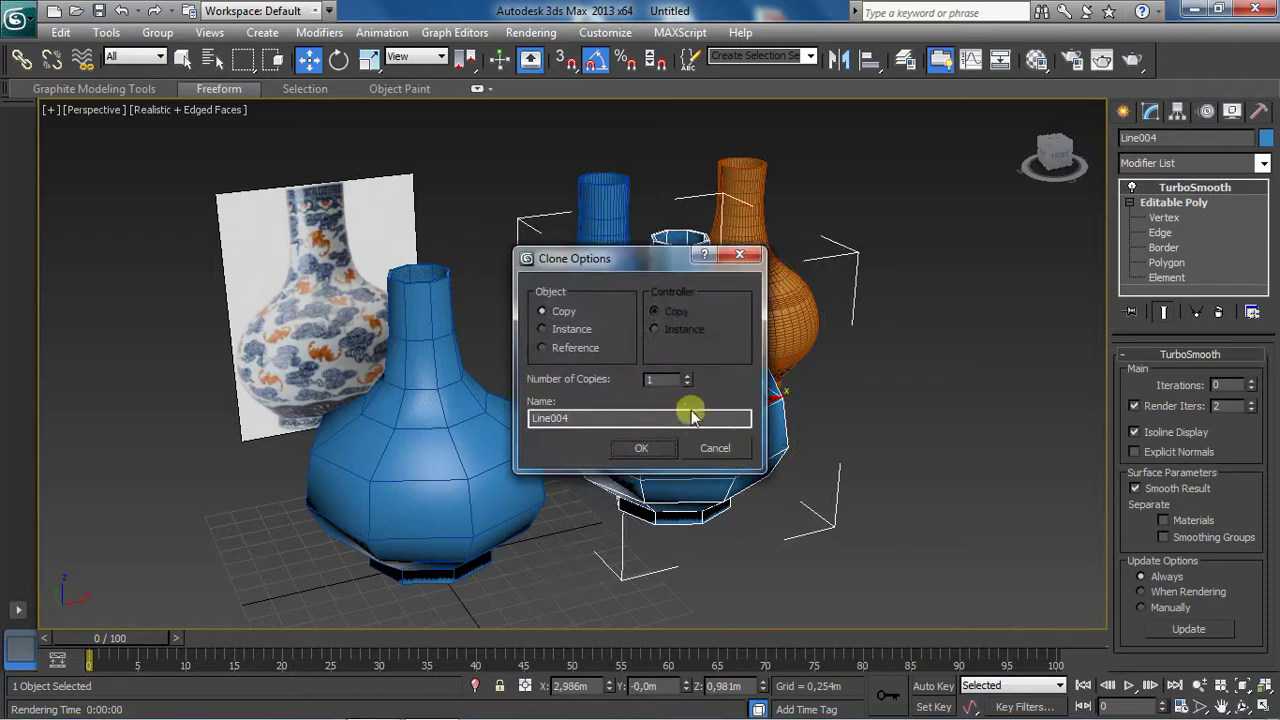
click(687, 375)
click(687, 375)
click(641, 448)
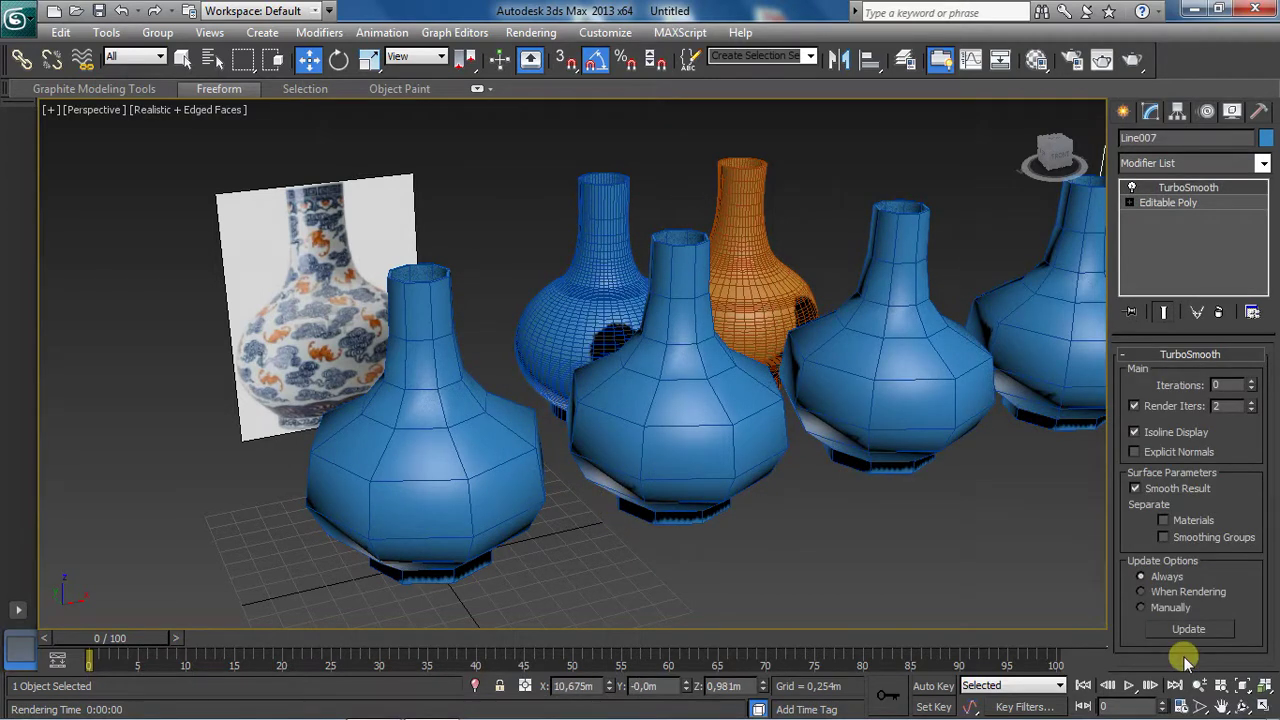
Step: Frame all the copies, render them together, and delete the rightmost copy, Line007
click(1199, 685)
mouse_move(849, 420)
mouse_down()
mouse_move(823, 480)
mouse_move(830, 498)
mouse_move(674, 431)
mouse_move(379, 418)
mouse_up()
click(1221, 706)
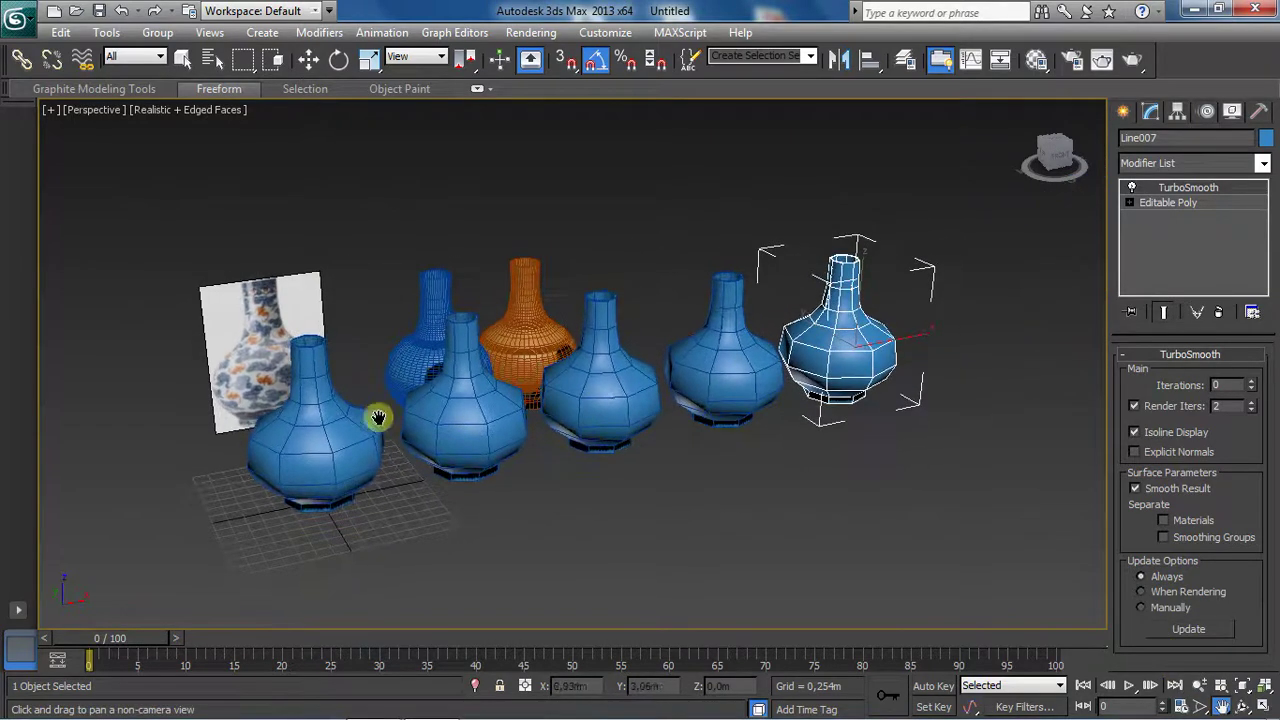
click(1133, 59)
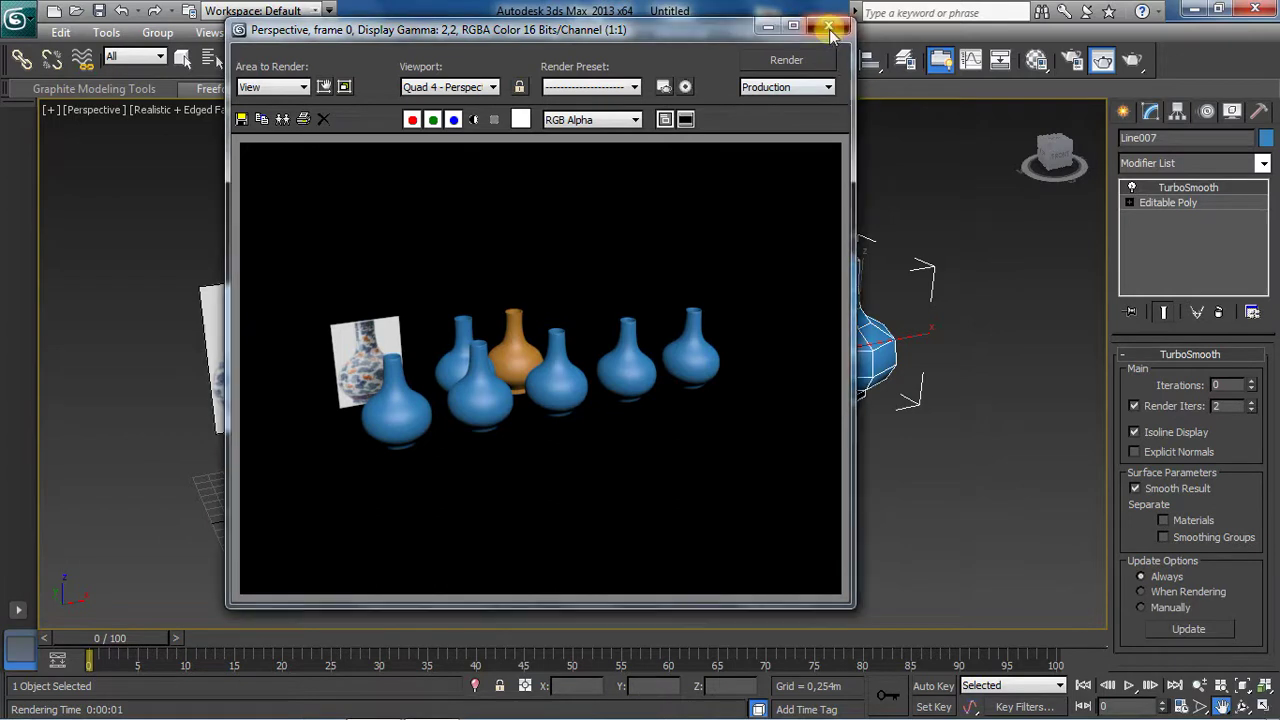
click(829, 28)
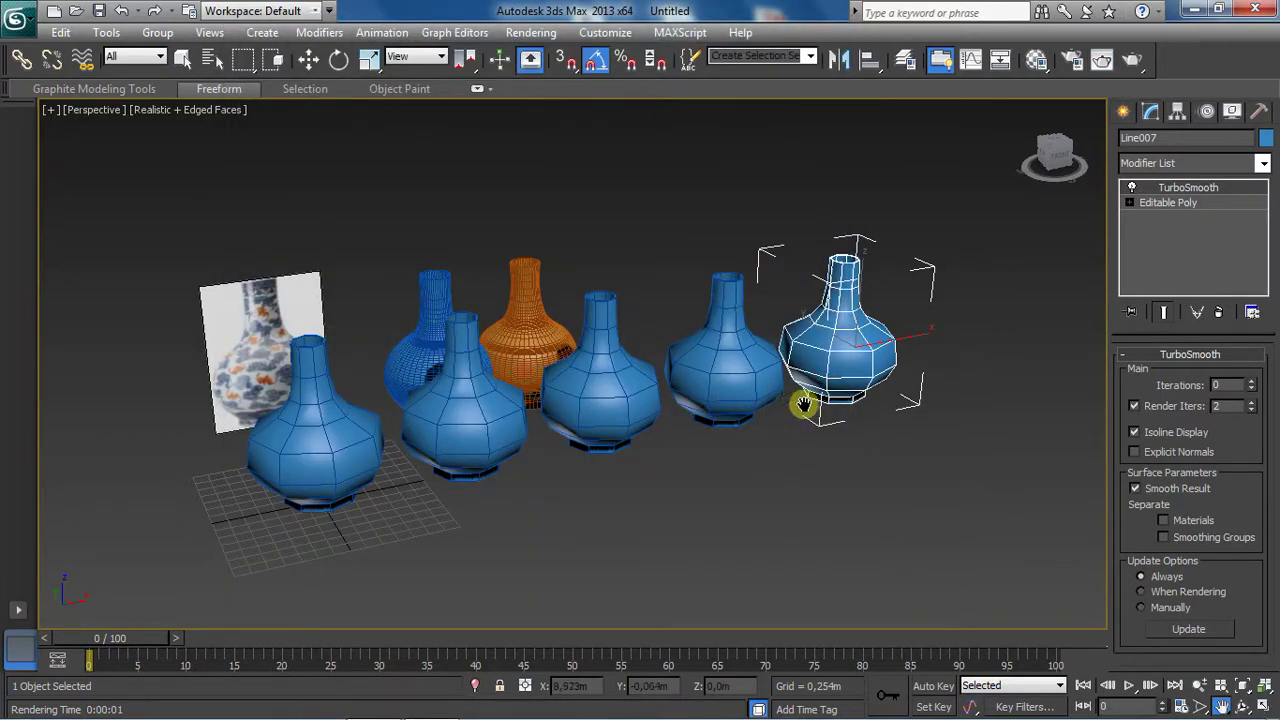
key(Delete)
Step: Delete the three remaining vase copies
key(w)
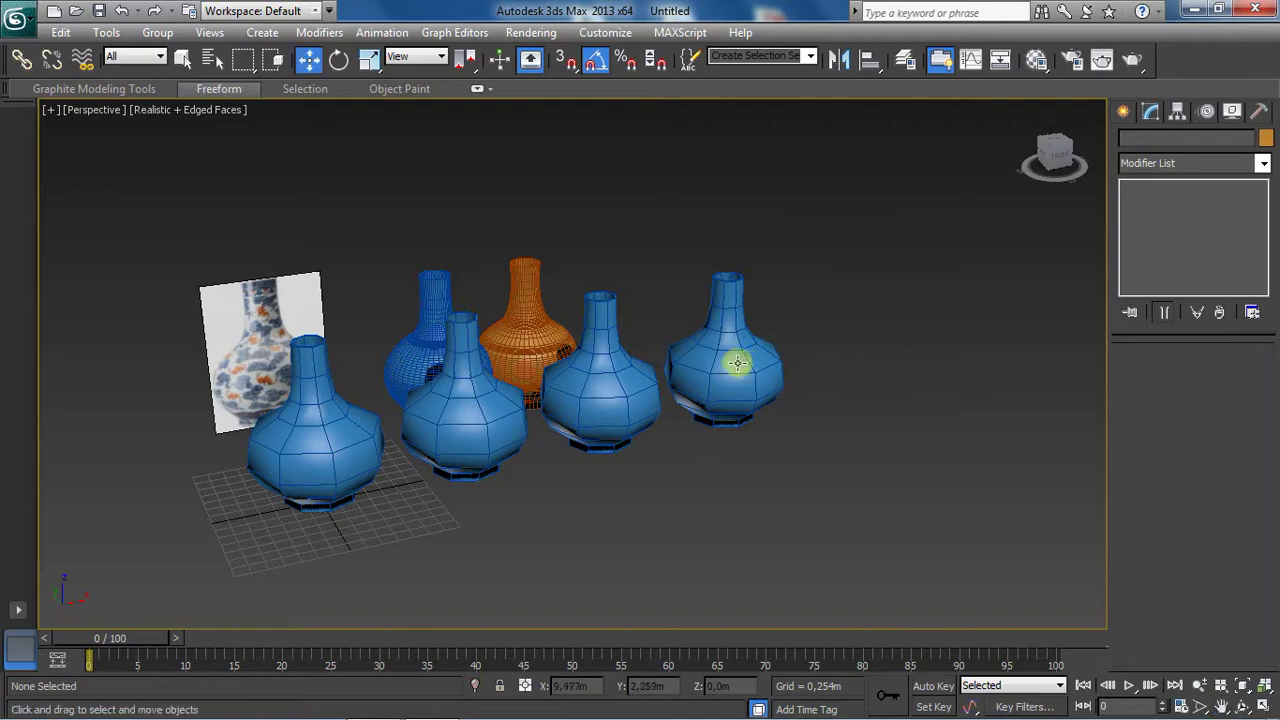
click(735, 357)
key(Delete)
click(563, 394)
key(Delete)
click(434, 409)
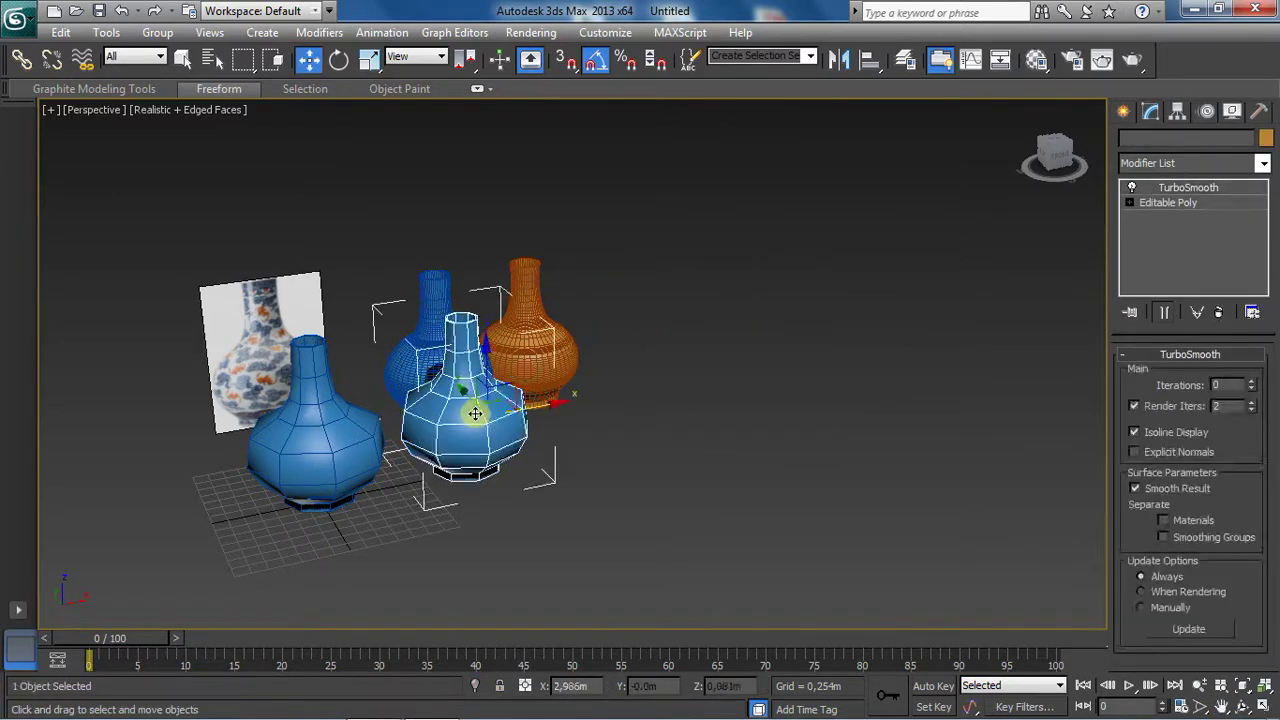
key(Delete)
Step: Frame and orbit the view, then move the faceted vase to X 6.103m, right of the orange vase
click(372, 421)
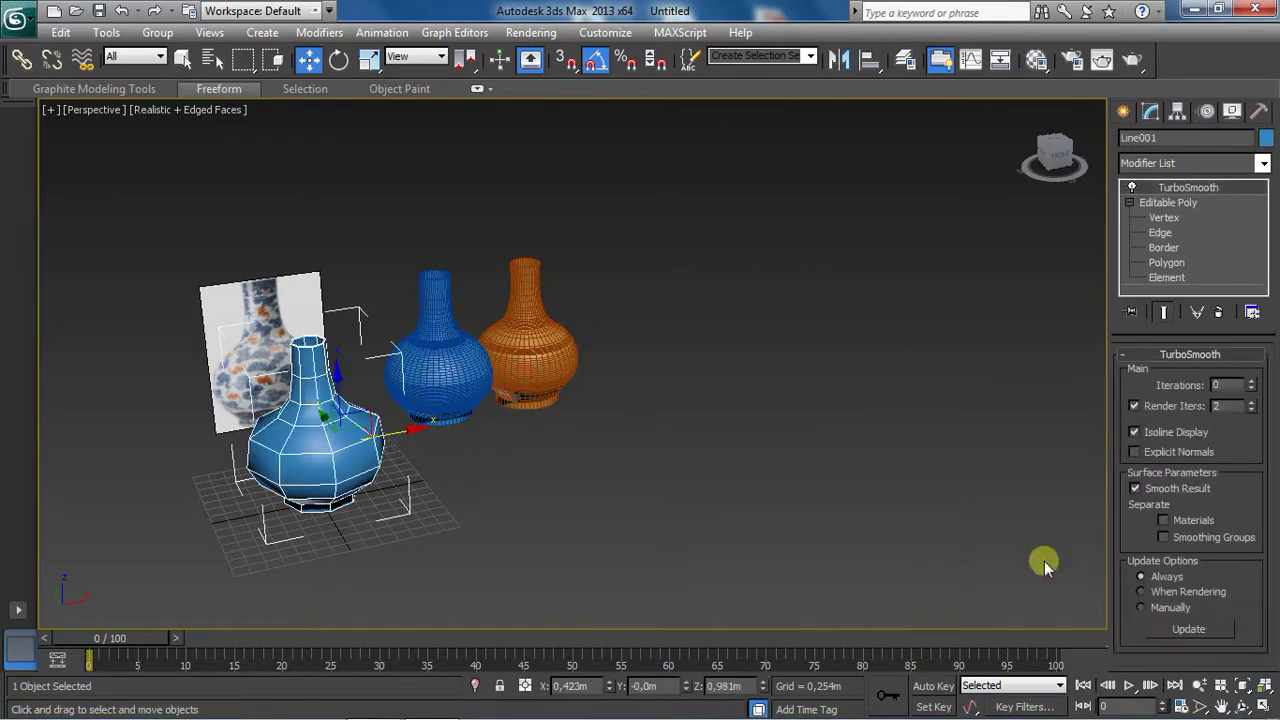
click(1242, 684)
click(1243, 706)
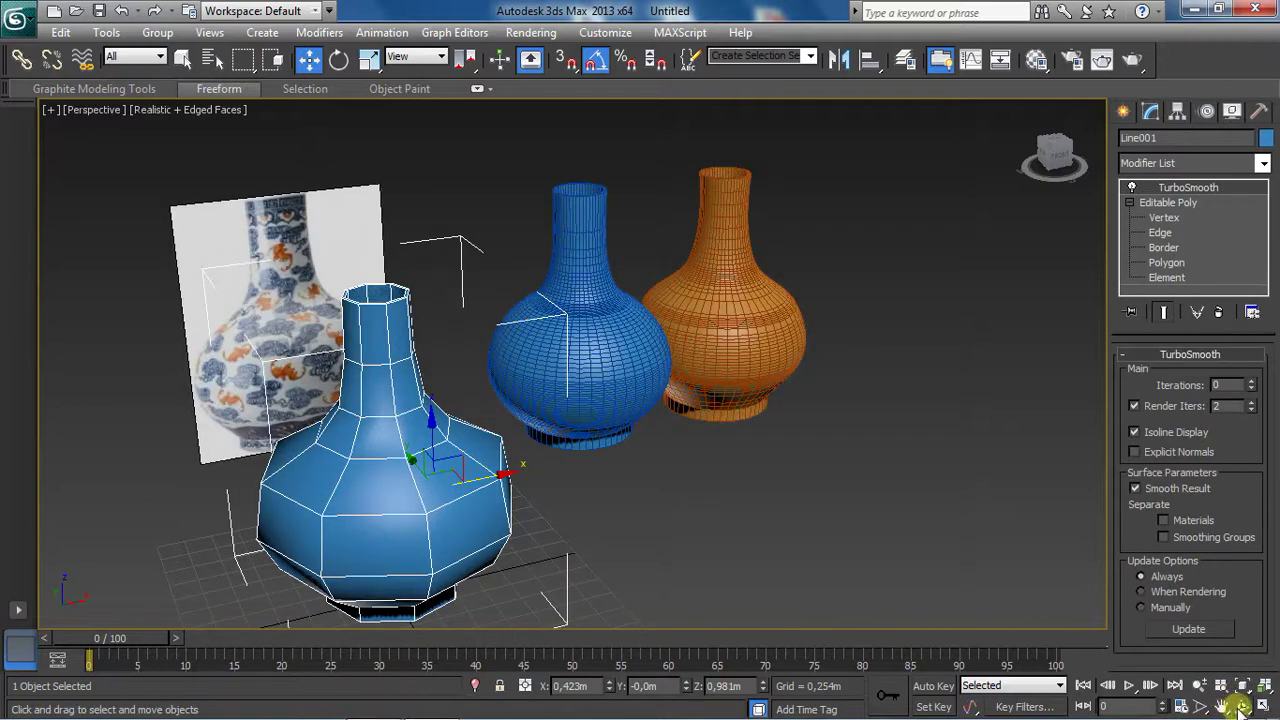
drag(565, 411, 563, 409)
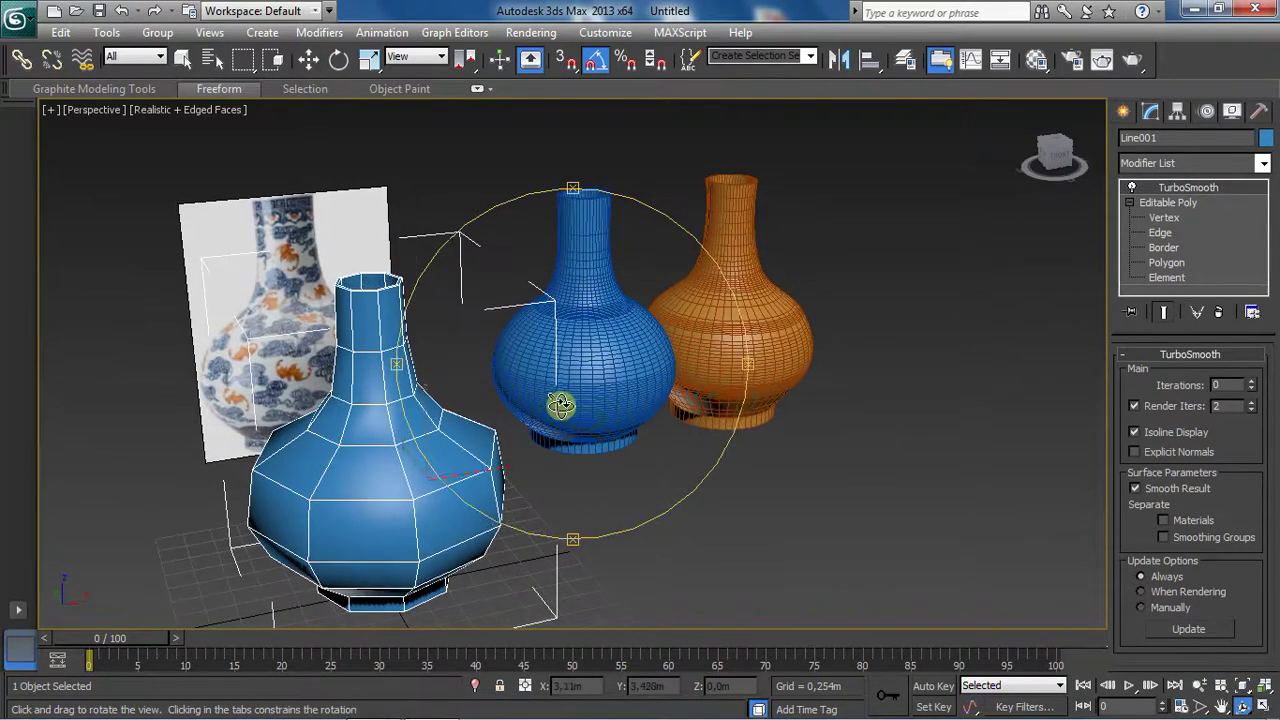
right_click(566, 405)
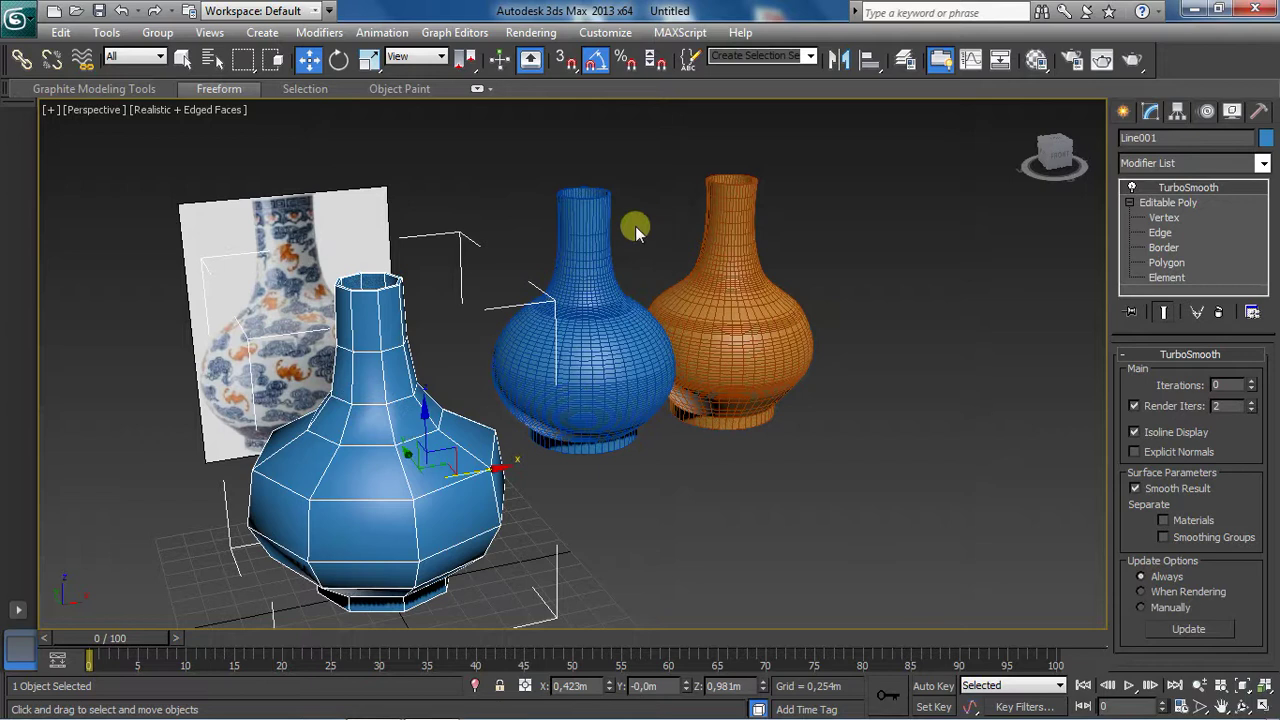
click(577, 325)
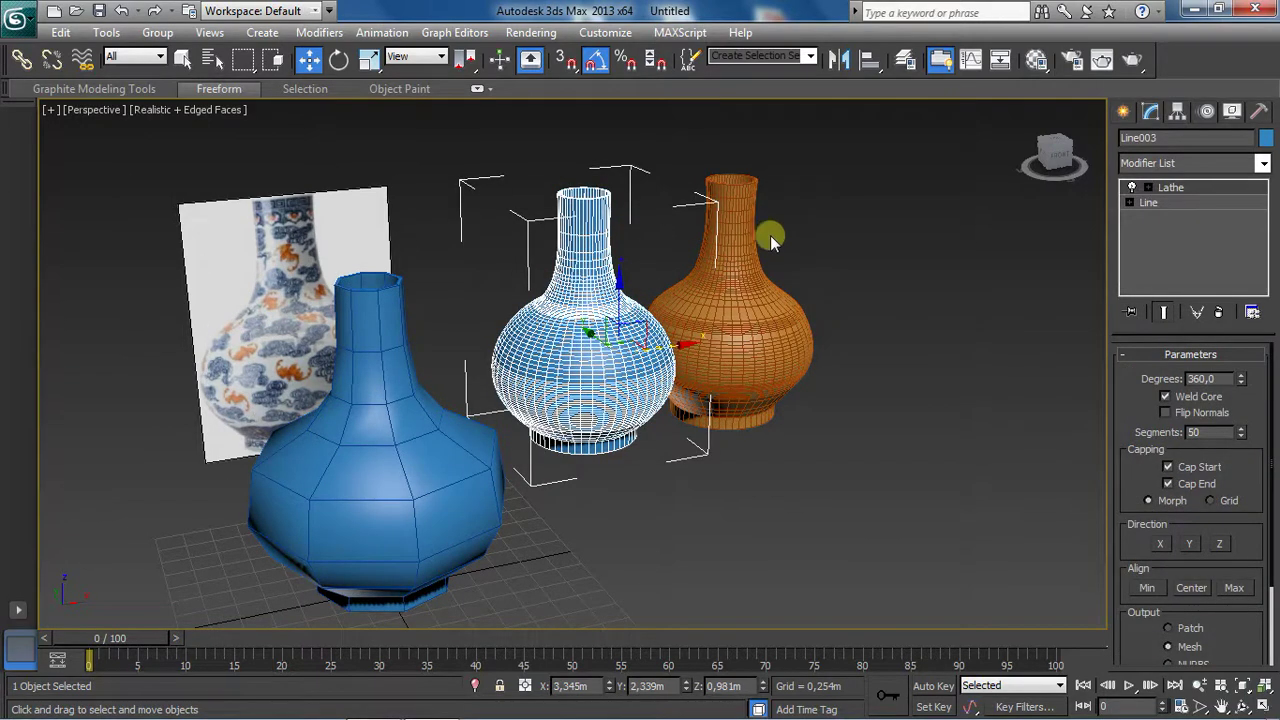
drag(771, 237, 612, 345)
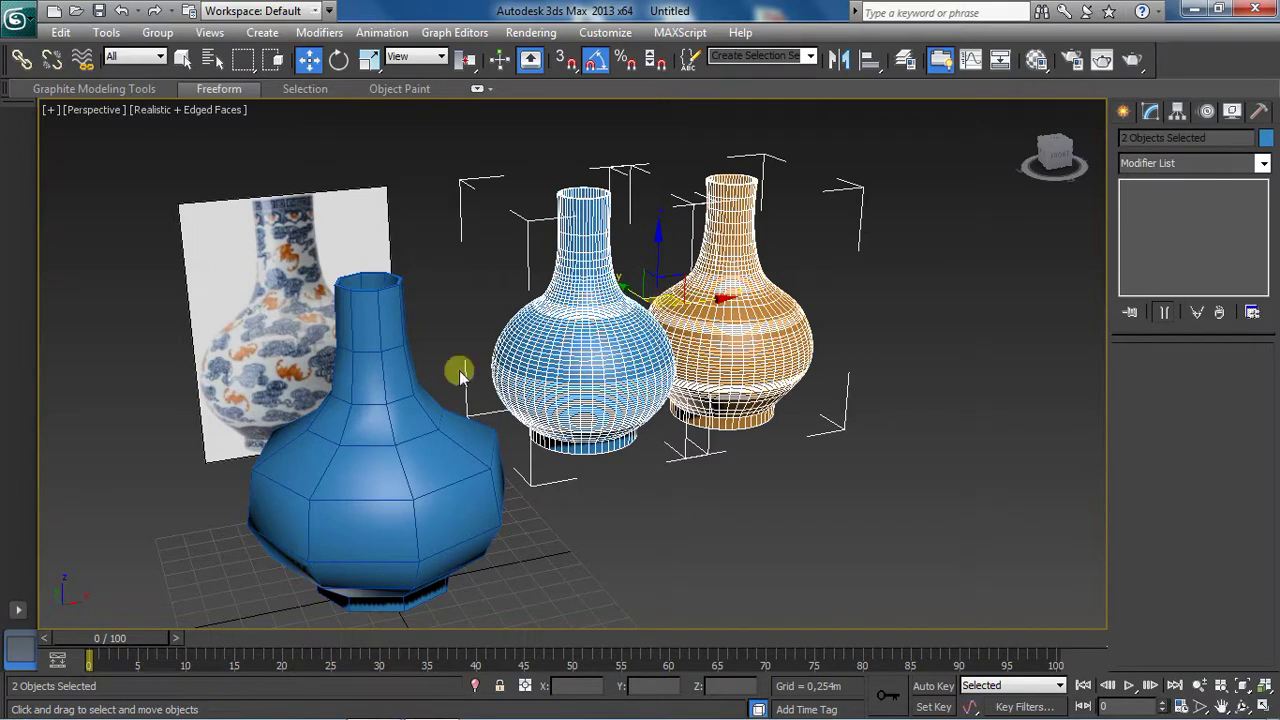
click(388, 408)
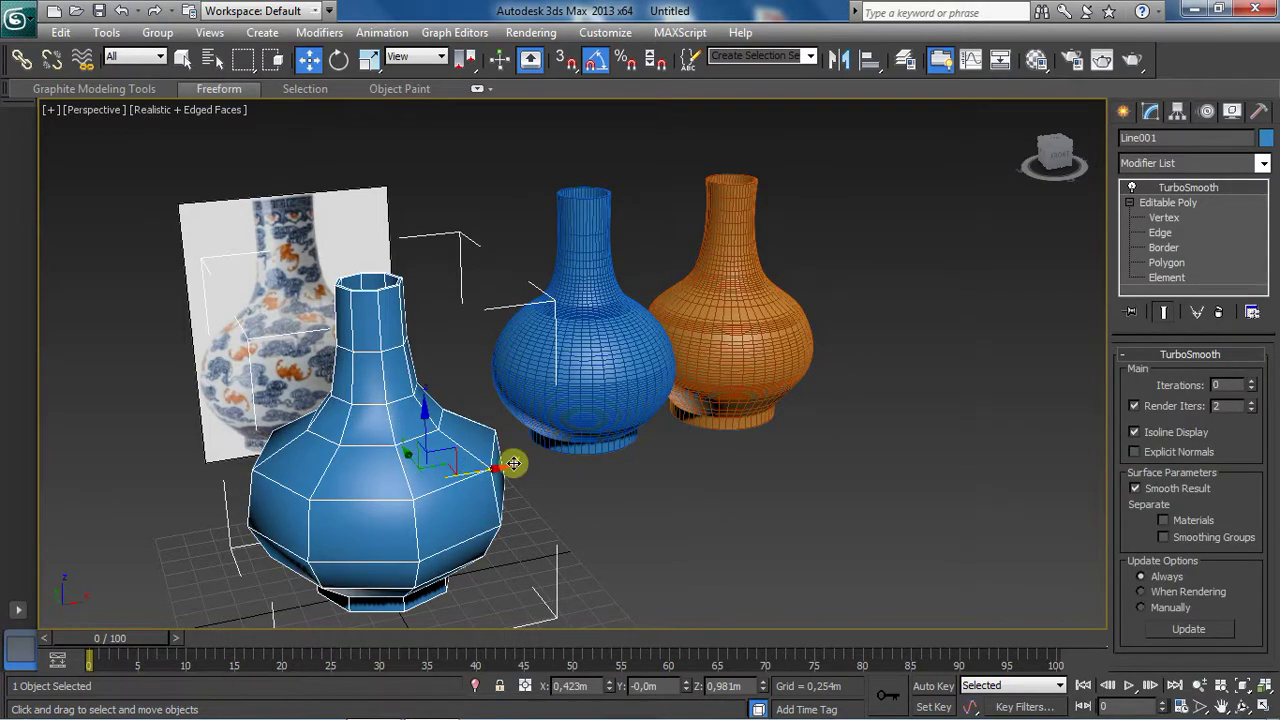
drag(505, 462, 1092, 420)
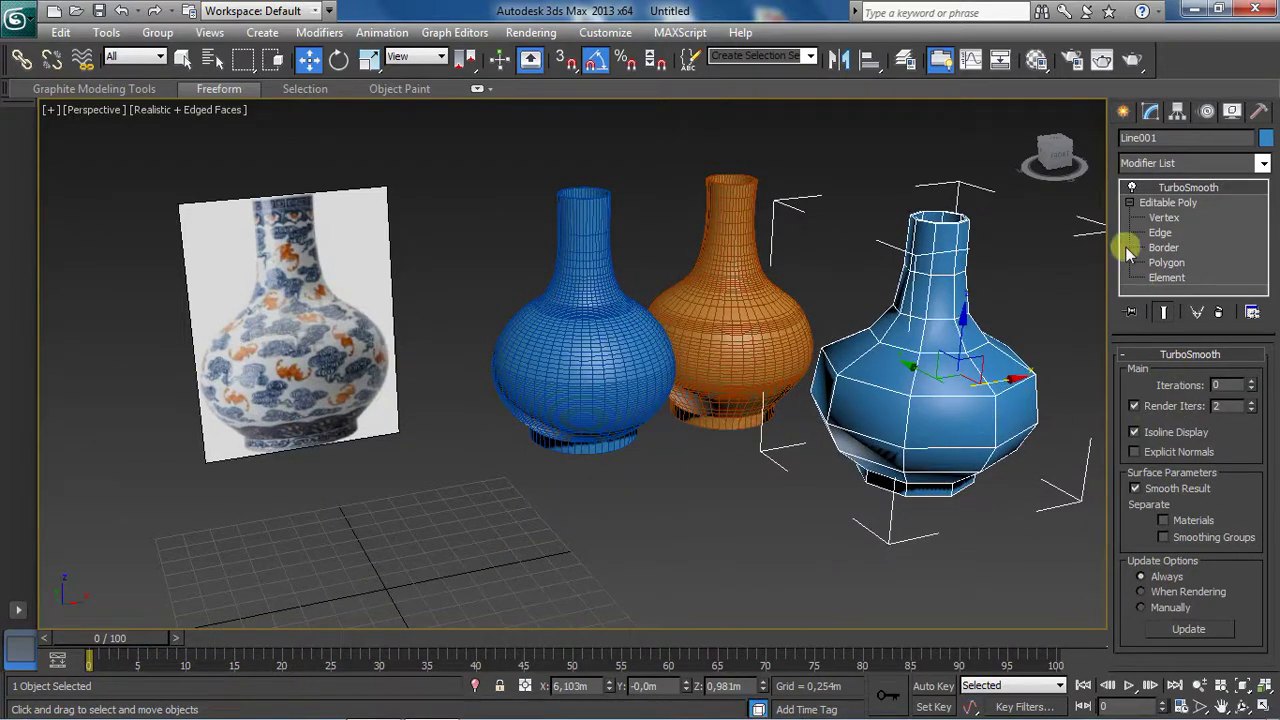
Step: Give the faceted vase a red object colour and deselect it
click(1266, 138)
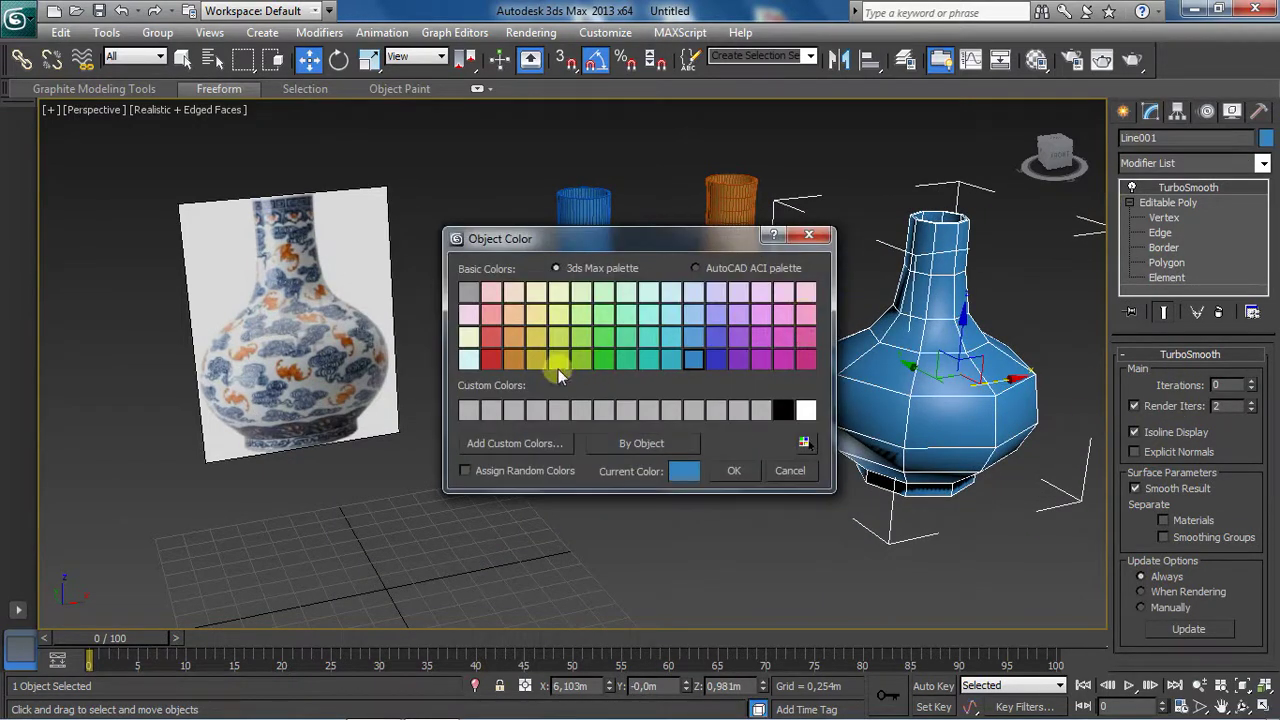
click(497, 358)
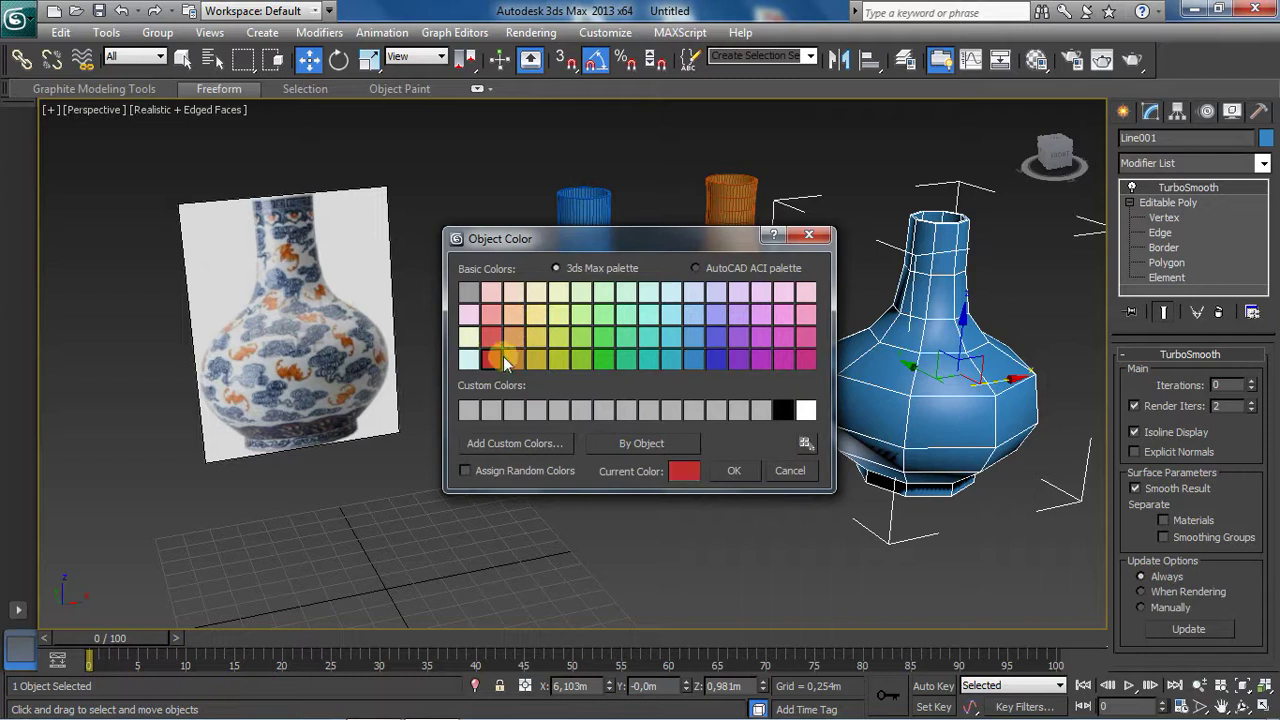
click(736, 470)
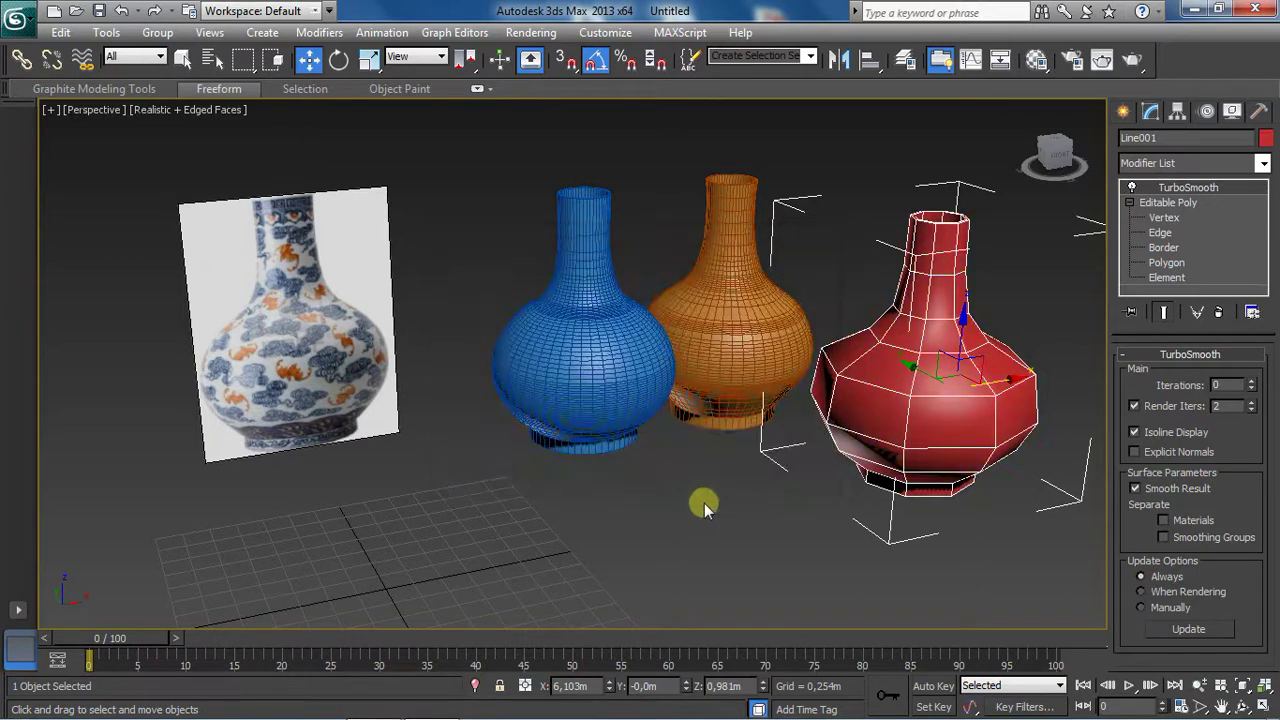
click(704, 503)
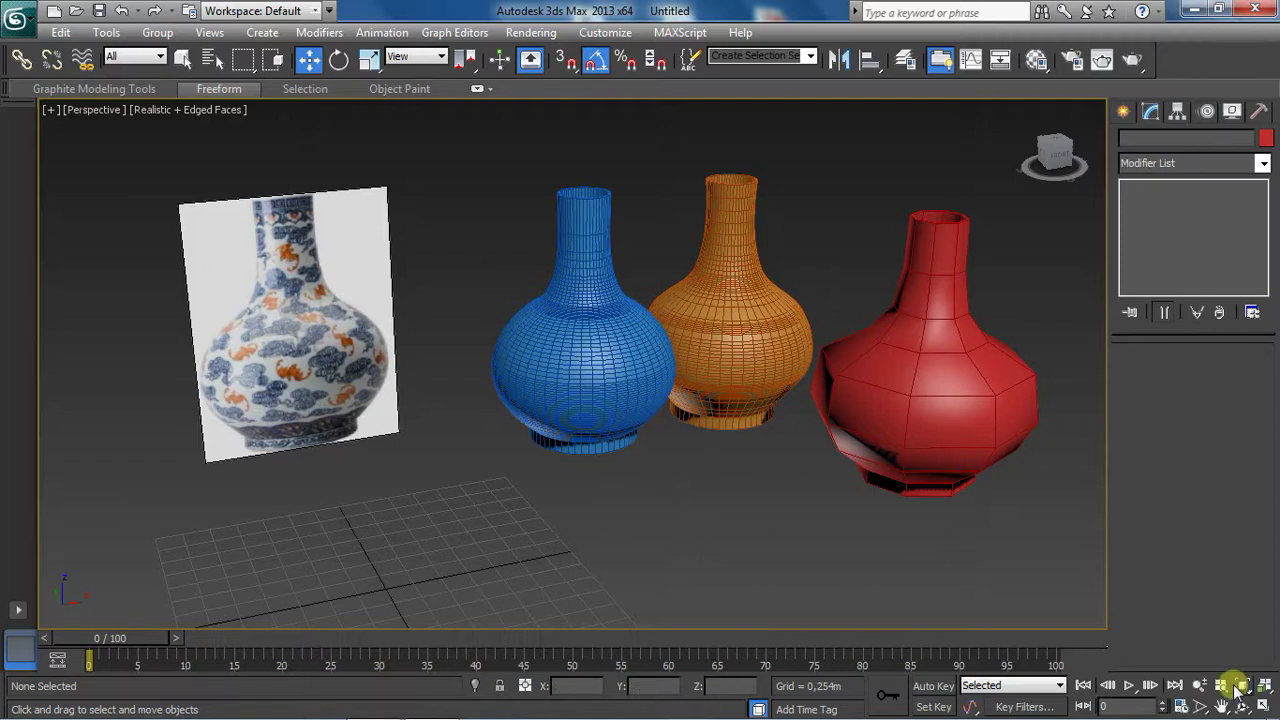
Step: Return to four viewports with Spline shapes ready, and pan the Left view to frame the vases
click(1265, 707)
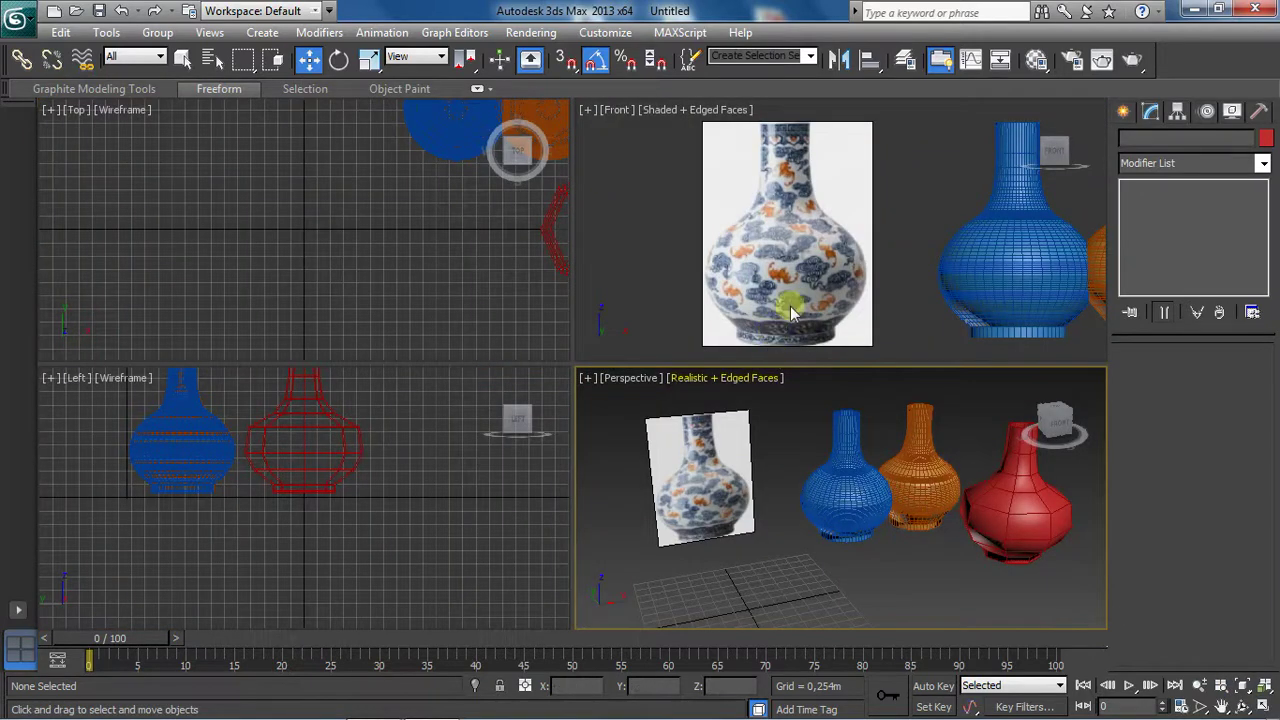
click(1123, 110)
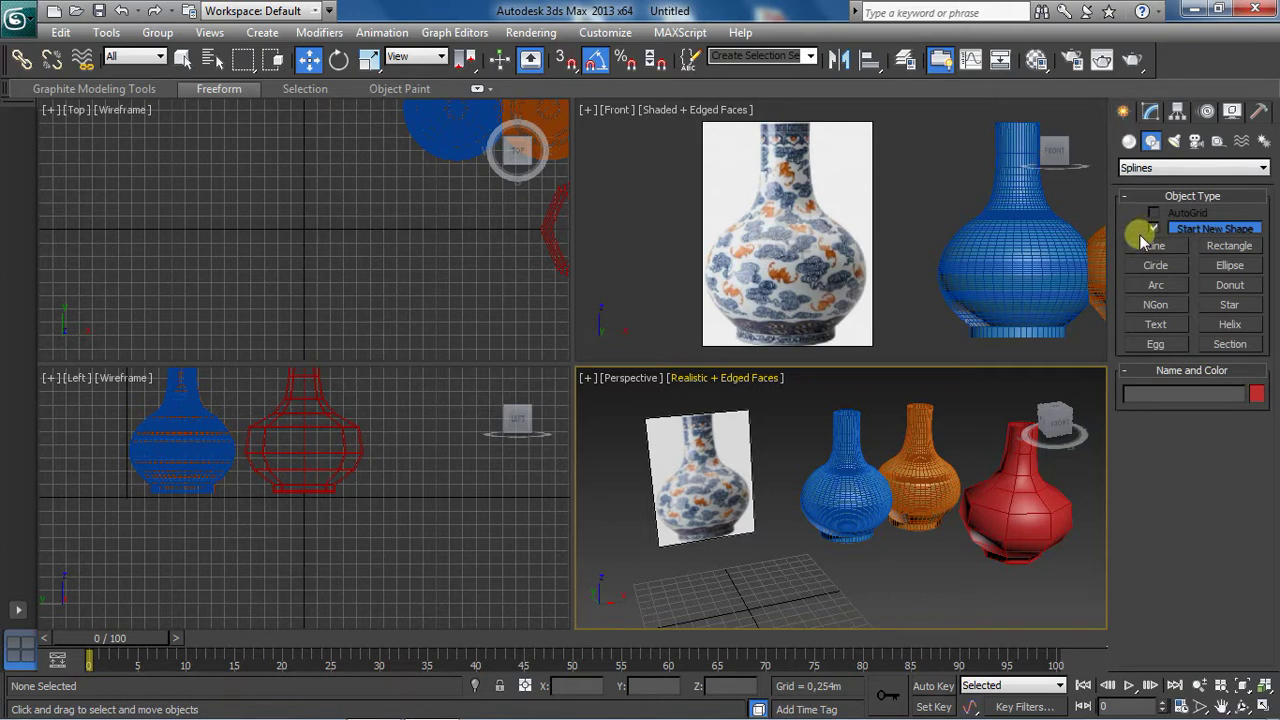
click(1221, 706)
drag(360, 459, 368, 540)
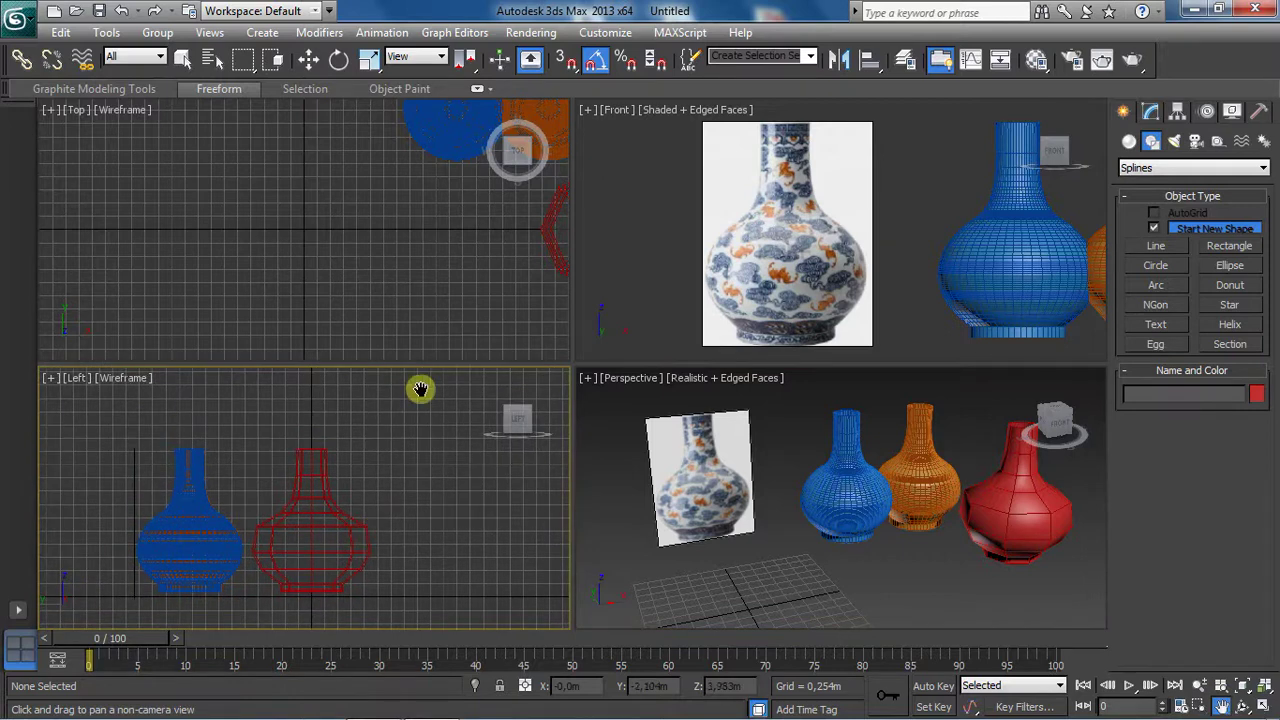
Step: Pan the Top view to centre the vases, then make the Front view active
mouse_move(449, 183)
mouse_down()
mouse_move(277, 248)
mouse_move(327, 244)
mouse_up()
right_click(327, 244)
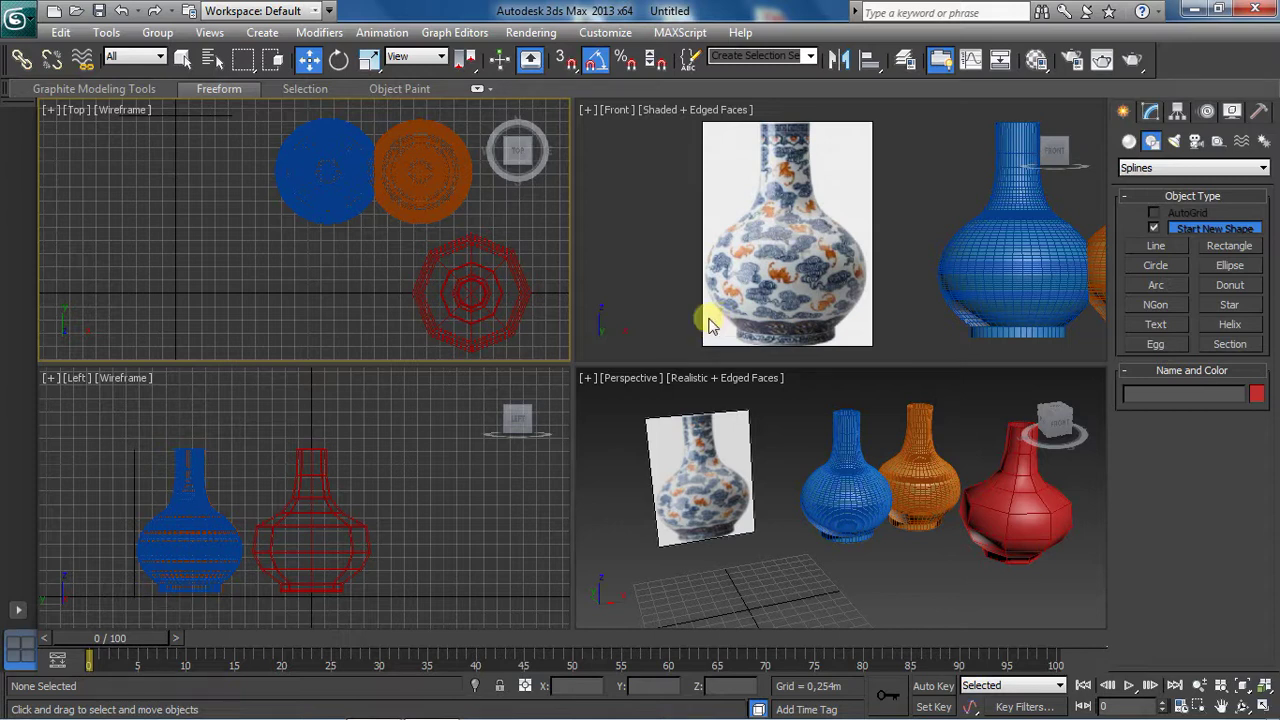
click(678, 316)
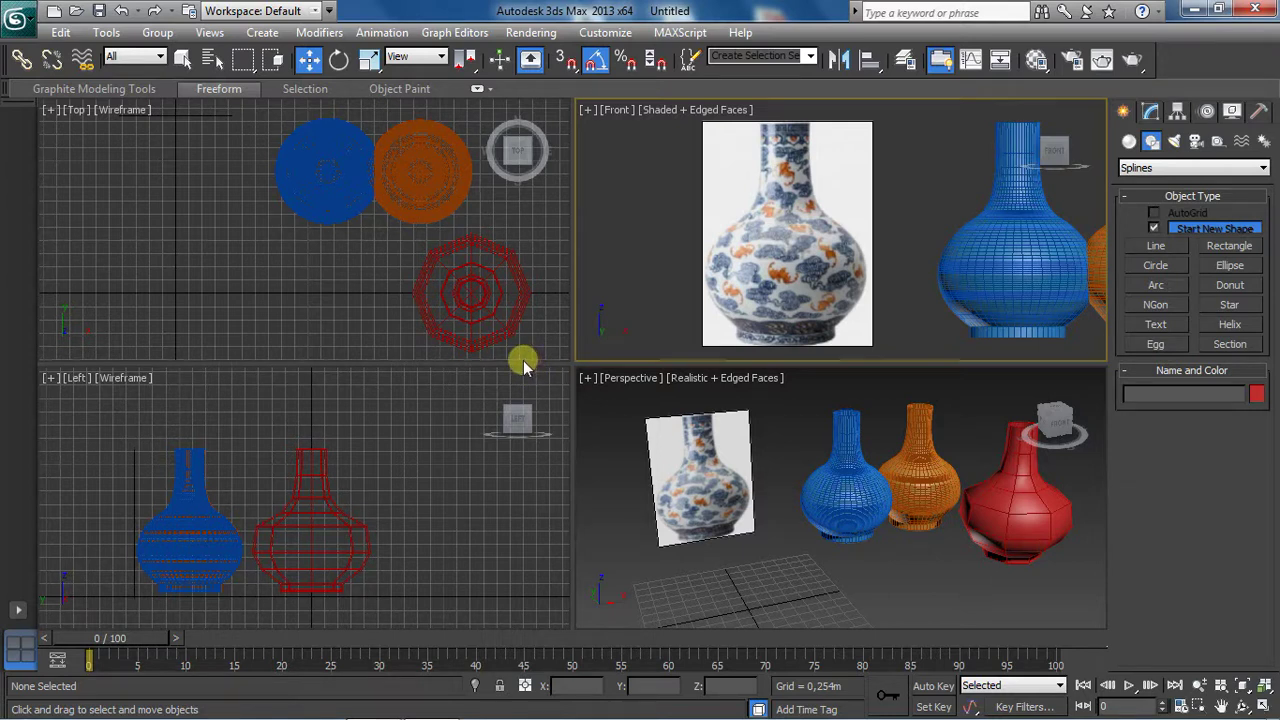
Step: Draw a circle in the Top view and zero its X and Y position at the world origin
click(1155, 265)
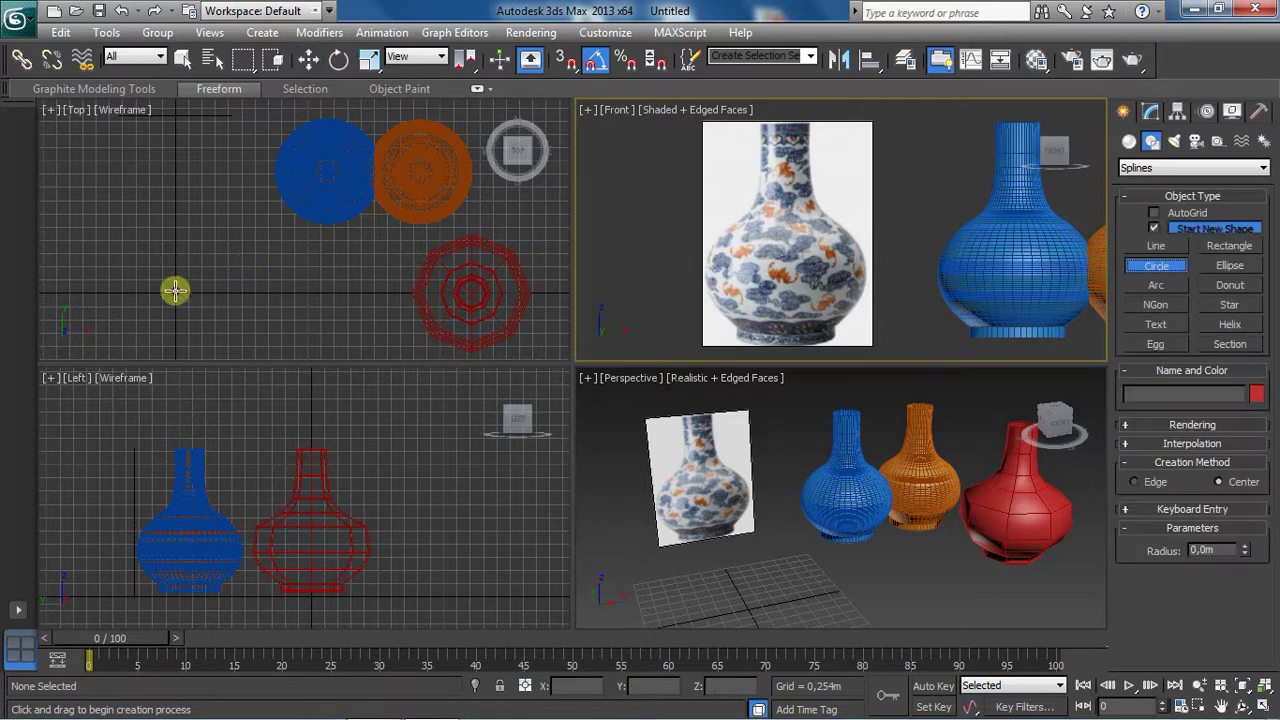
drag(174, 290, 233, 317)
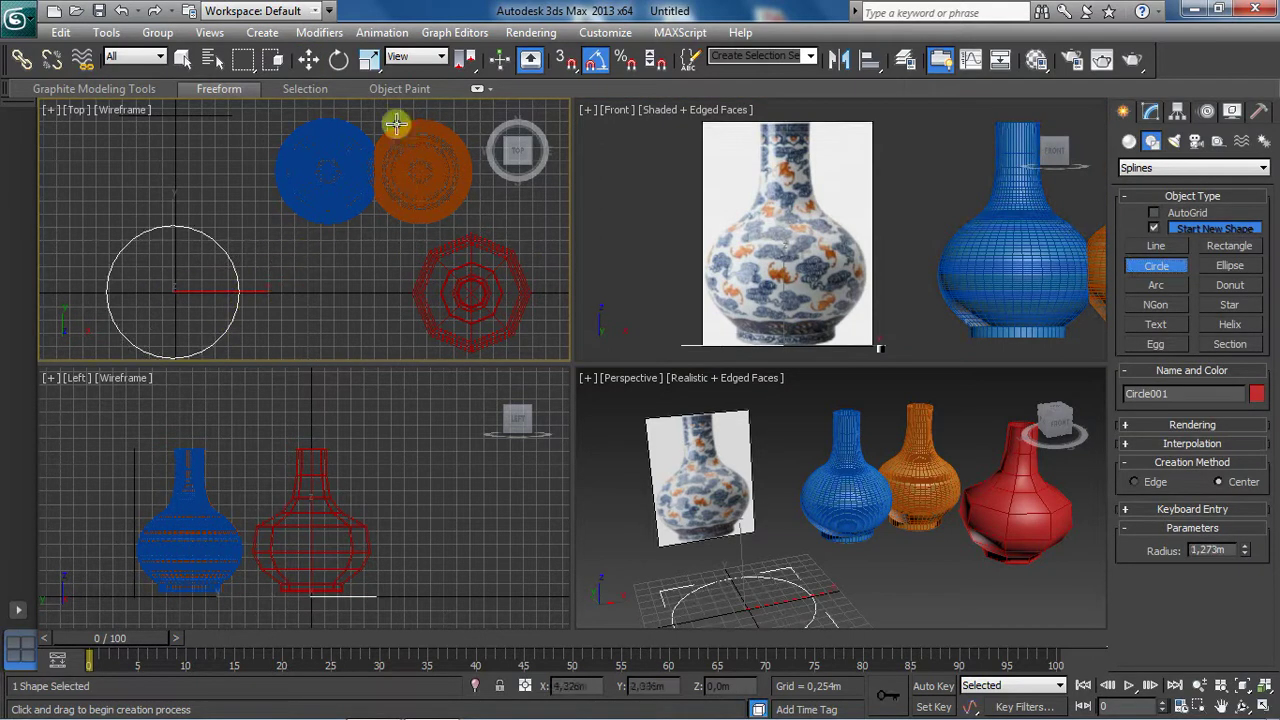
click(309, 60)
right_click(309, 61)
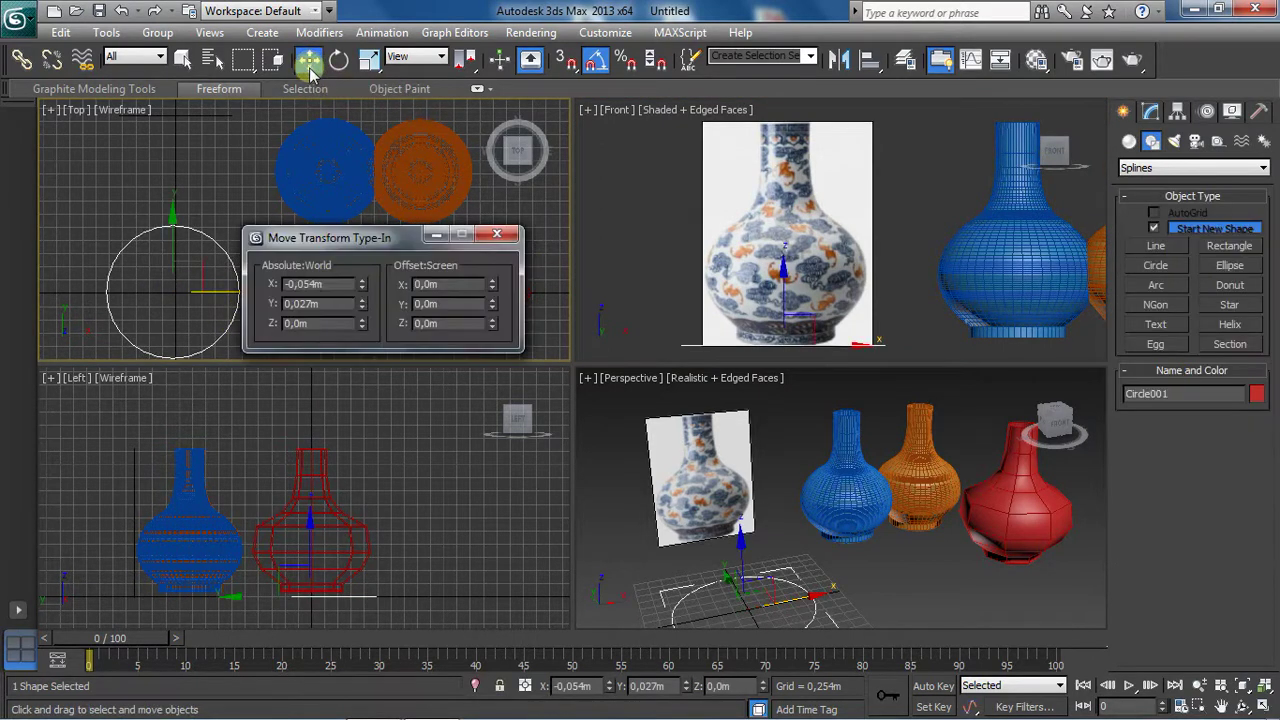
right_click(362, 285)
right_click(362, 303)
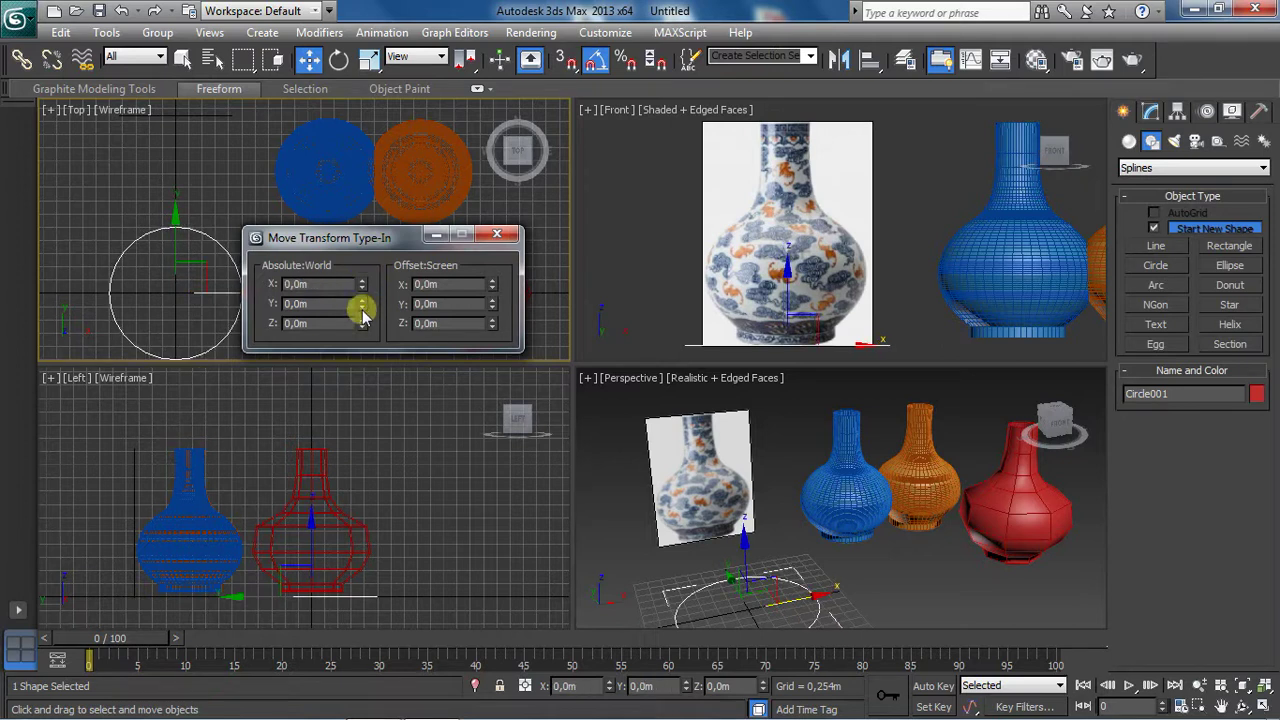
click(497, 235)
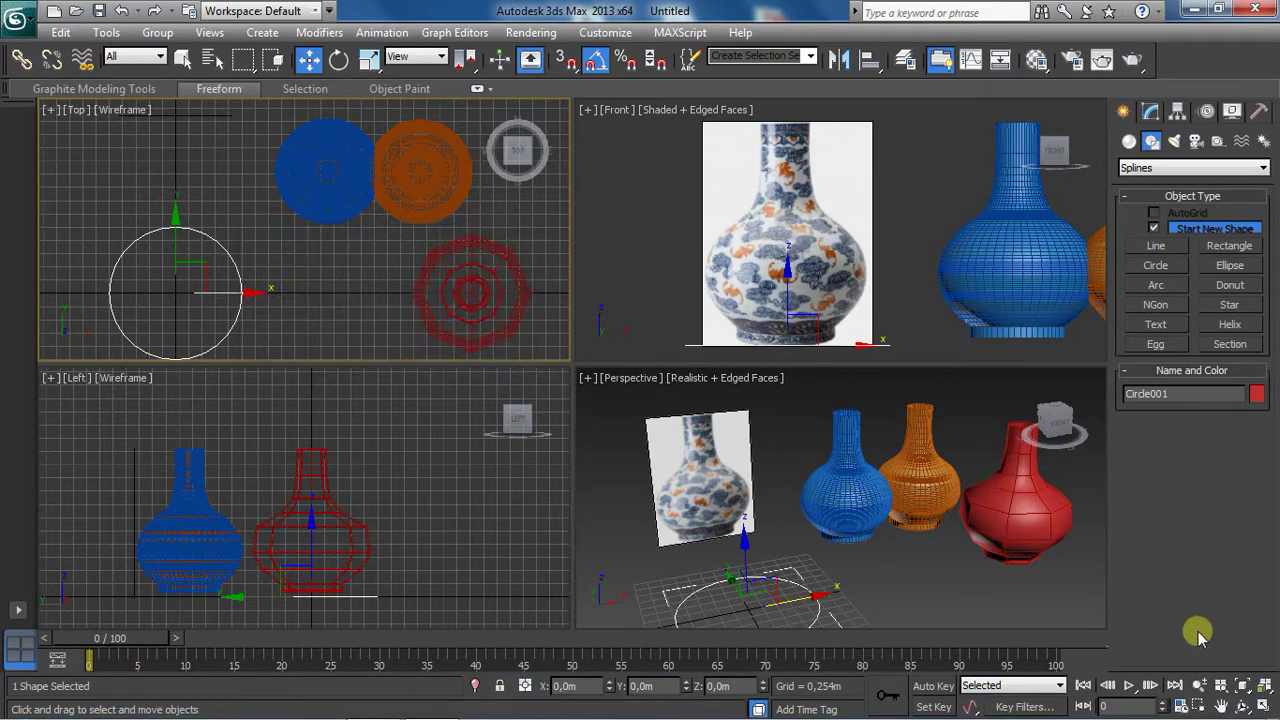
click(1030, 352)
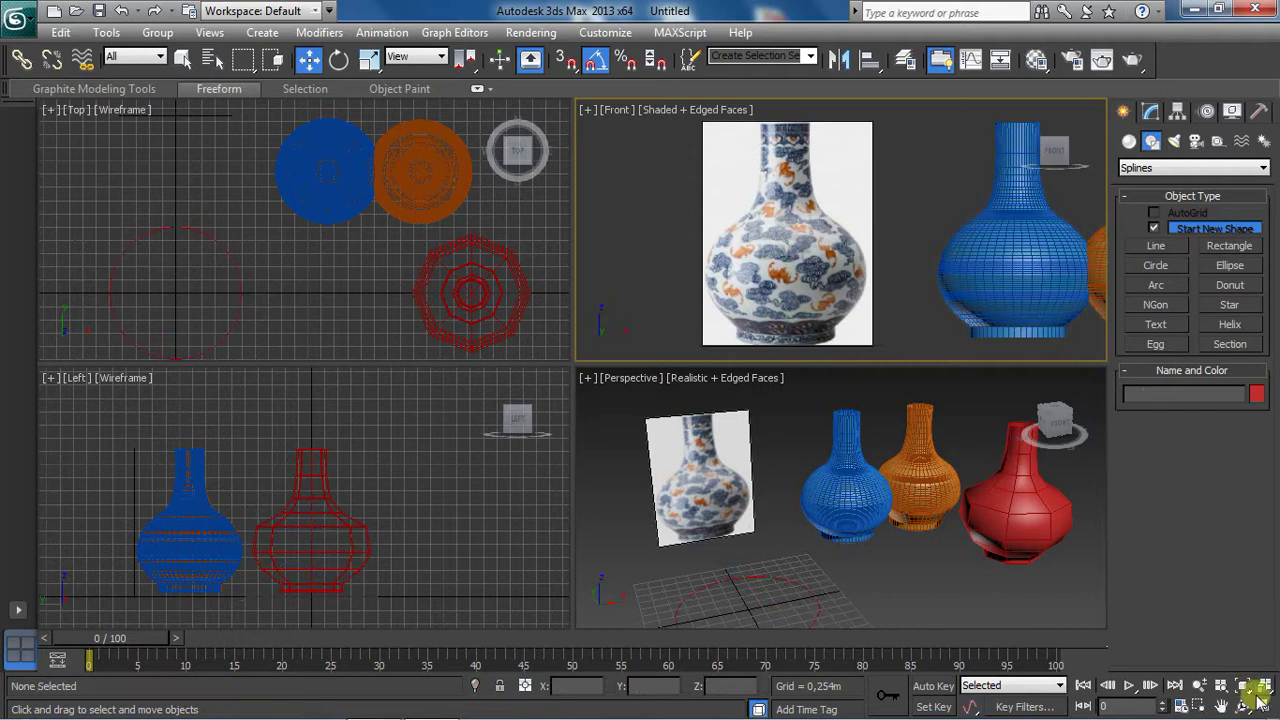
Step: Maximize the Front view and set the circle's radius to 0,598m at the vase base
click(1220, 686)
click(655, 598)
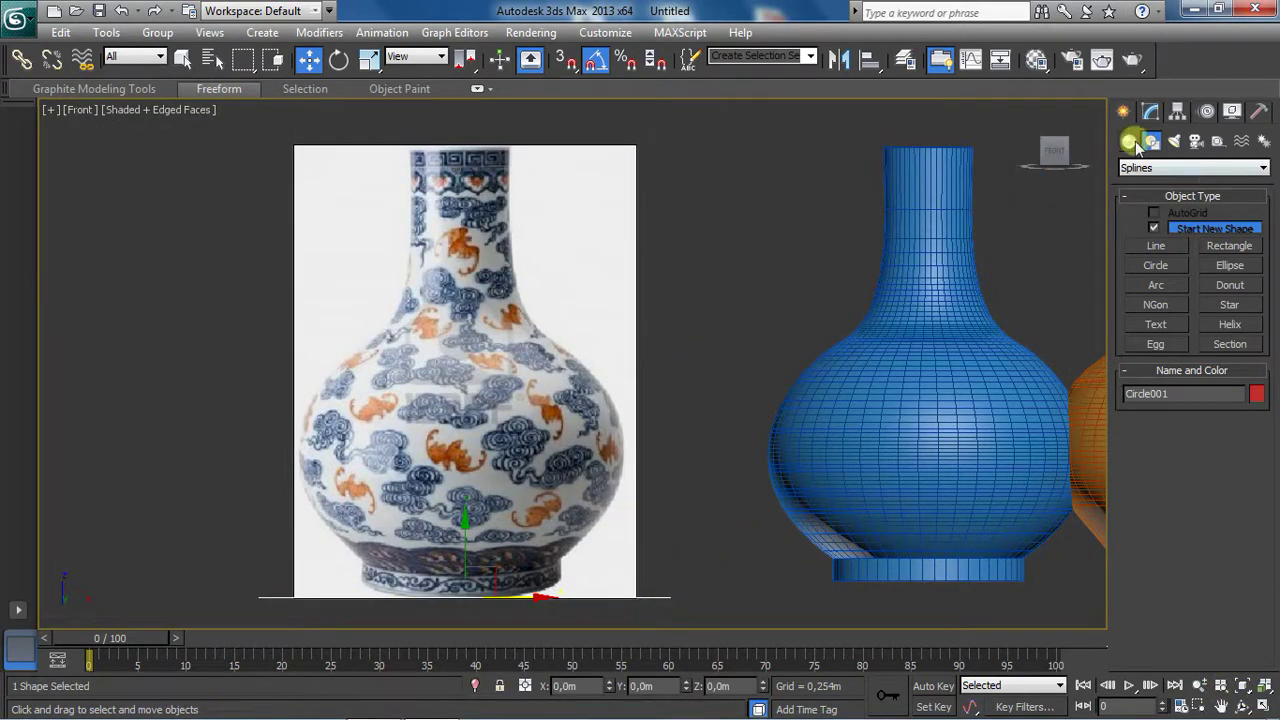
click(1150, 111)
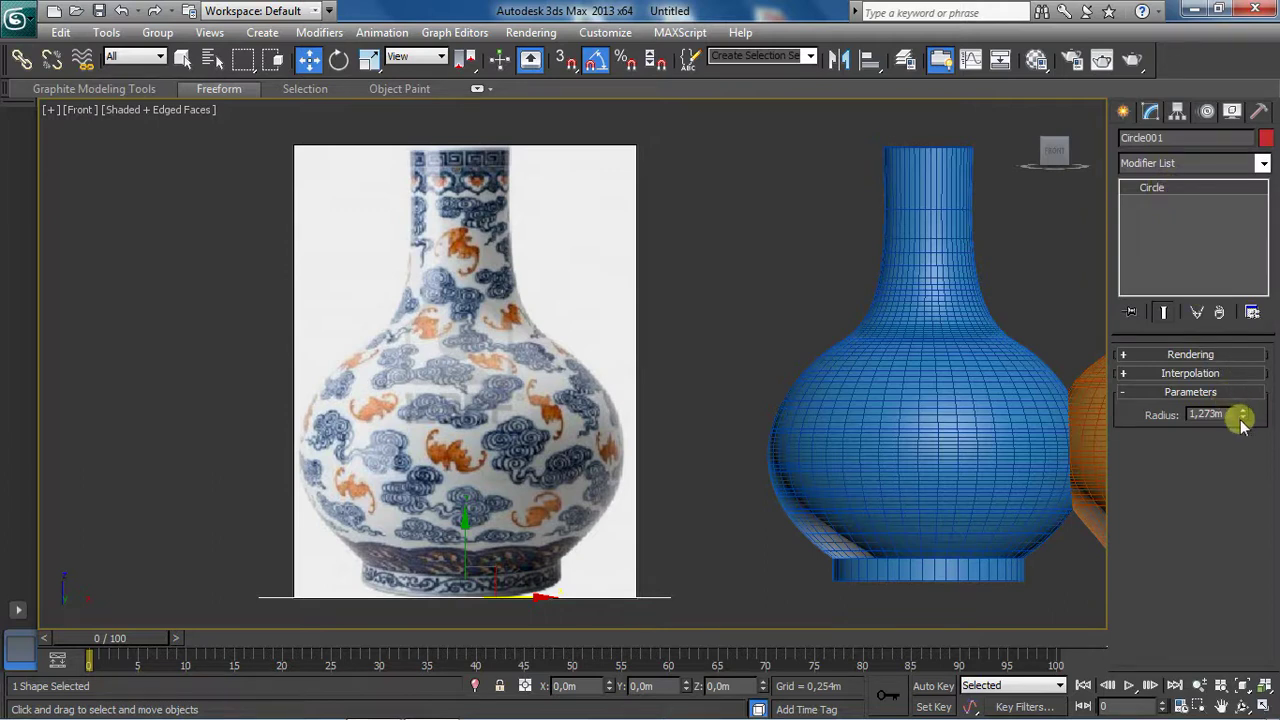
drag(1242, 413, 1196, 463)
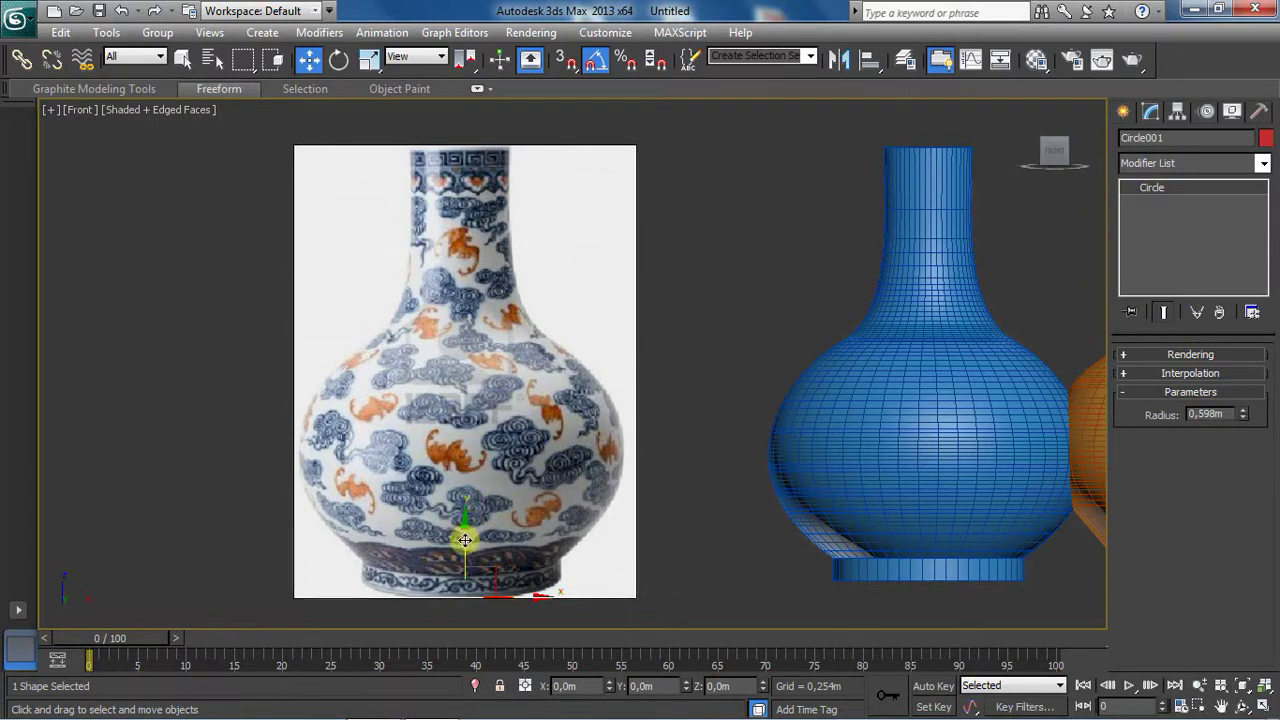
Step: Colour the circle black and Shift-drag it slightly upward to start a copy
click(1265, 138)
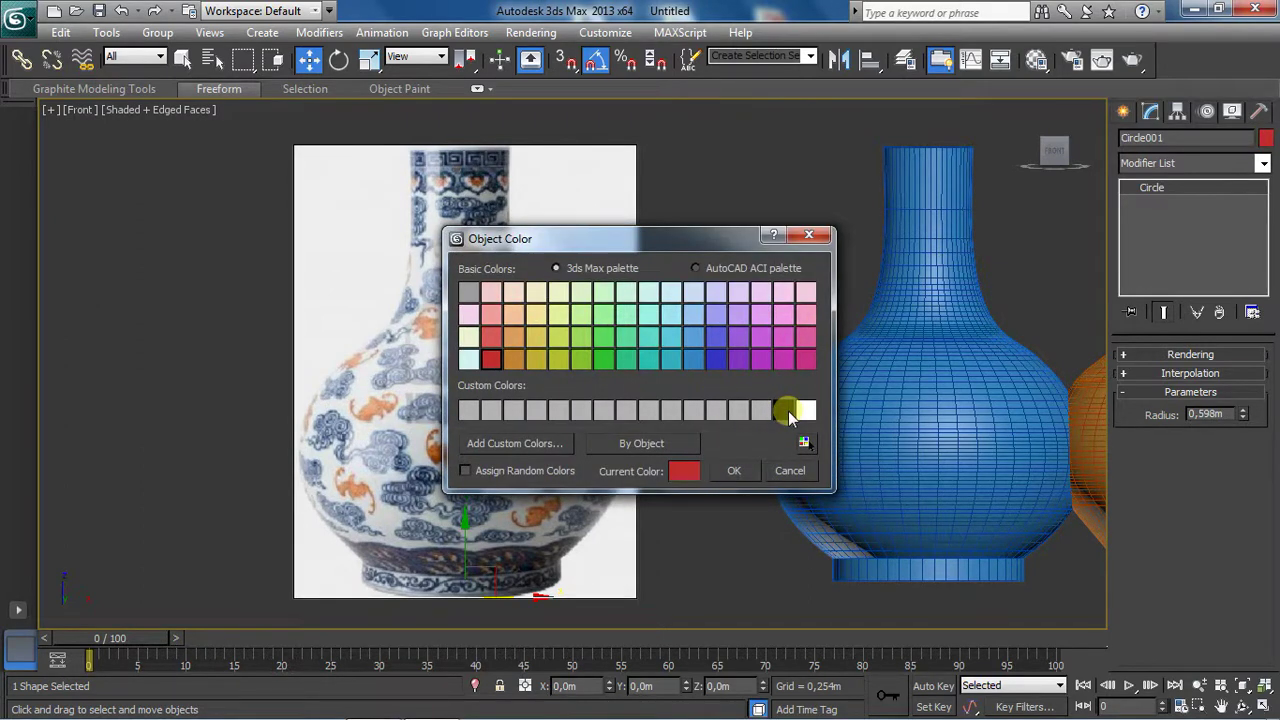
click(782, 410)
click(748, 469)
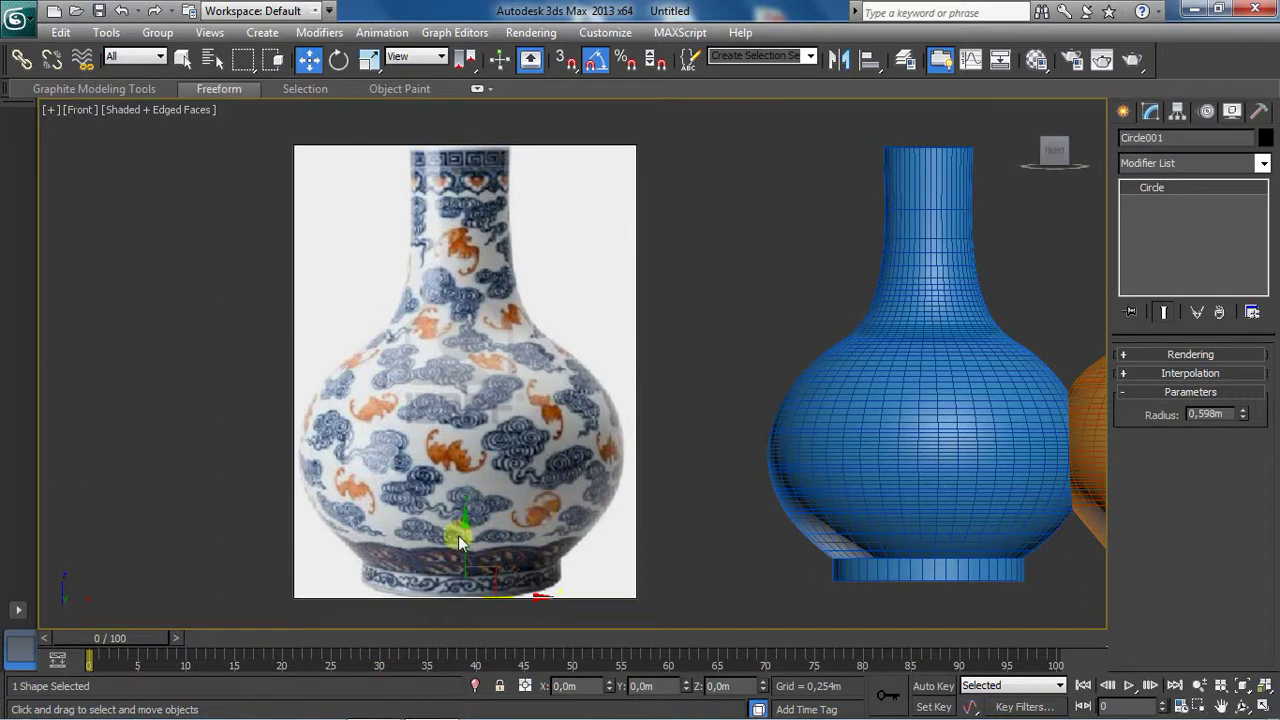
drag(463, 538, 463, 521)
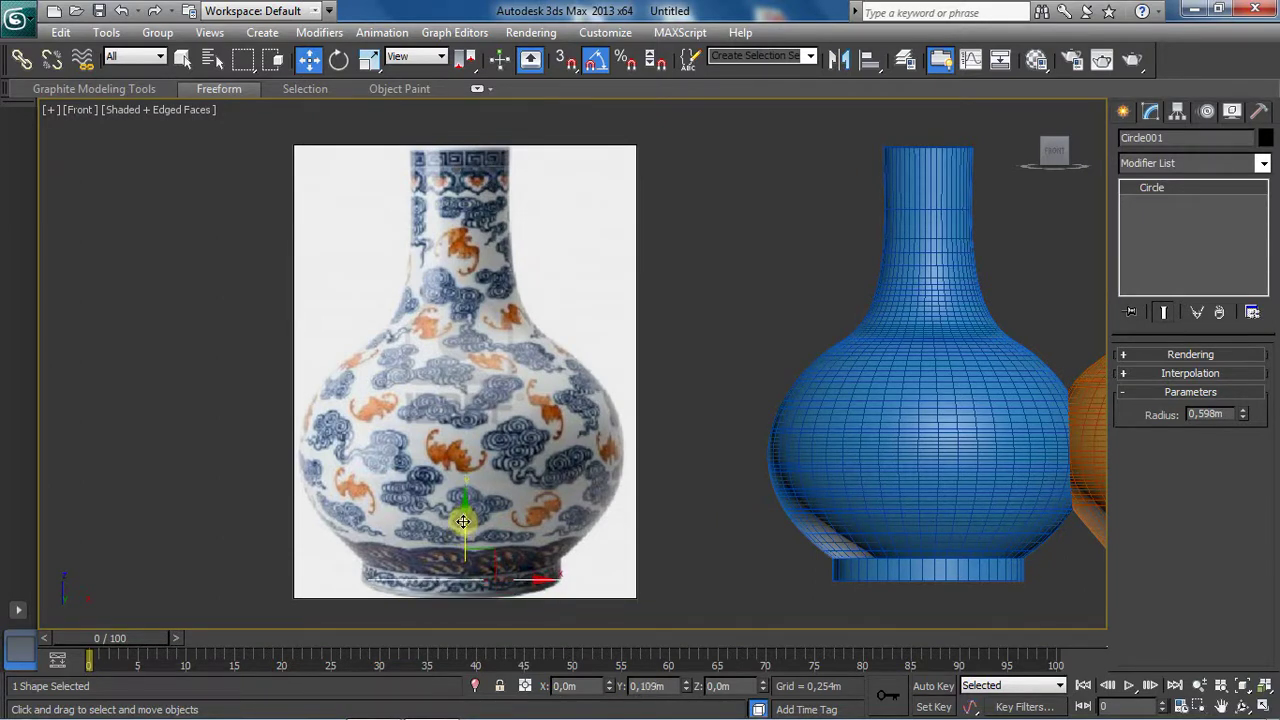
mouse_move(463, 521)
mouse_down()
mouse_move(464, 502)
mouse_move(475, 519)
mouse_up()
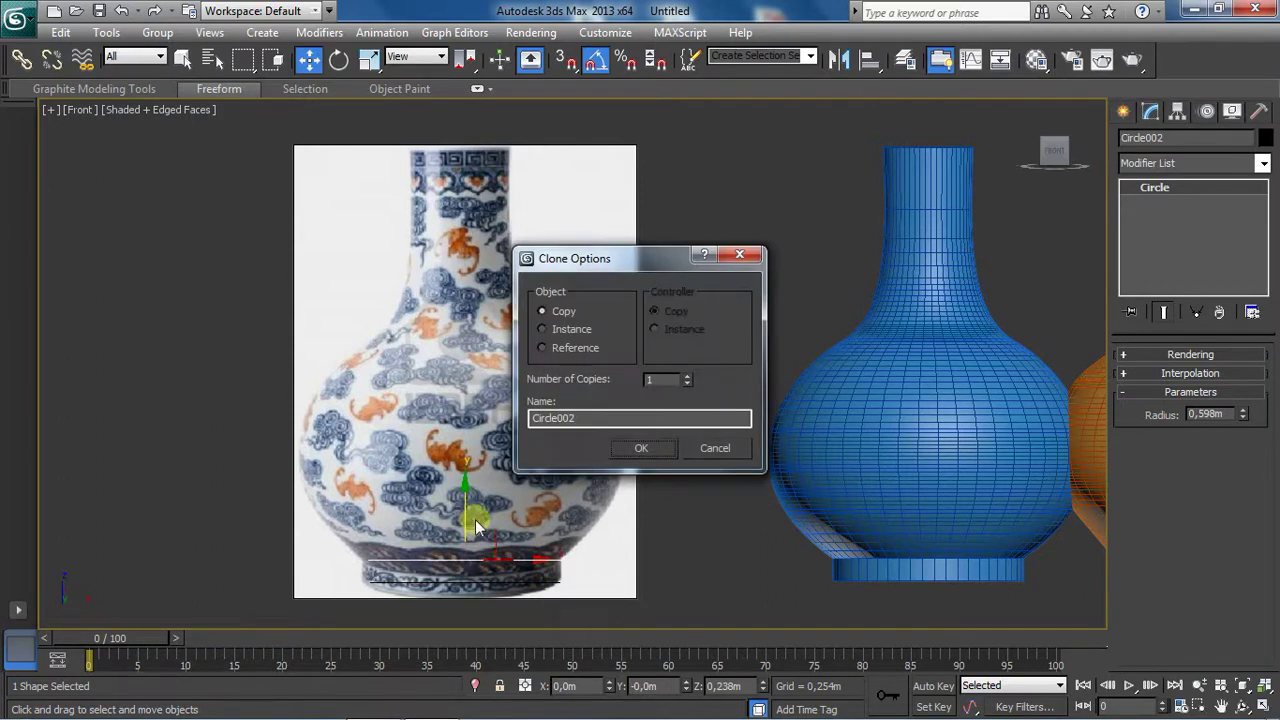
Step: Stack circle copies up the vase body to Circle005 at the shoulder, resizing each to the width
click(643, 448)
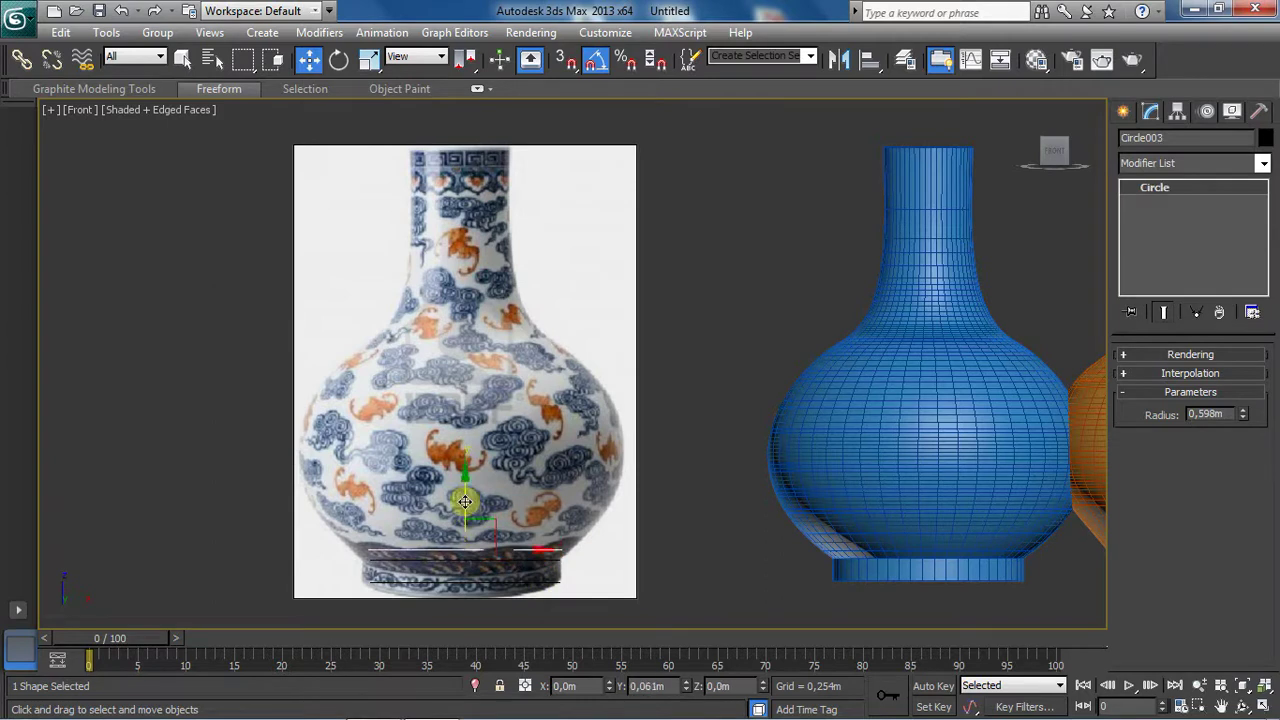
drag(466, 512, 466, 450)
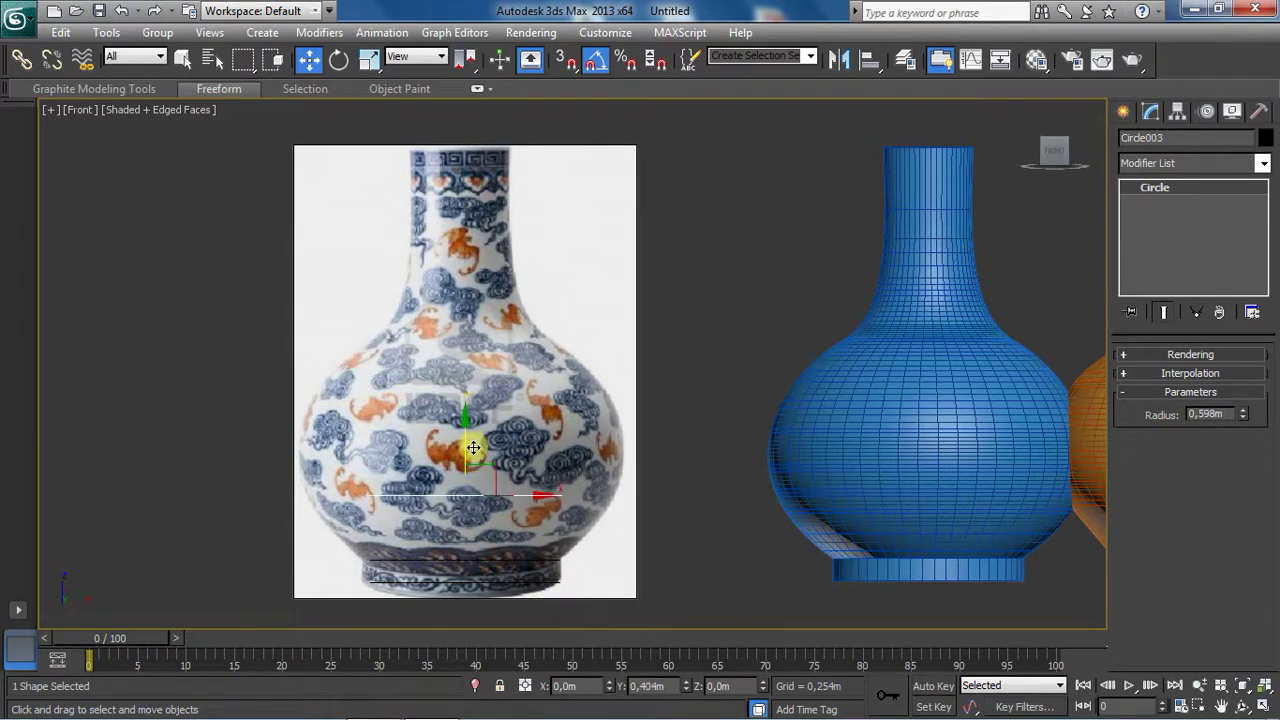
click(671, 444)
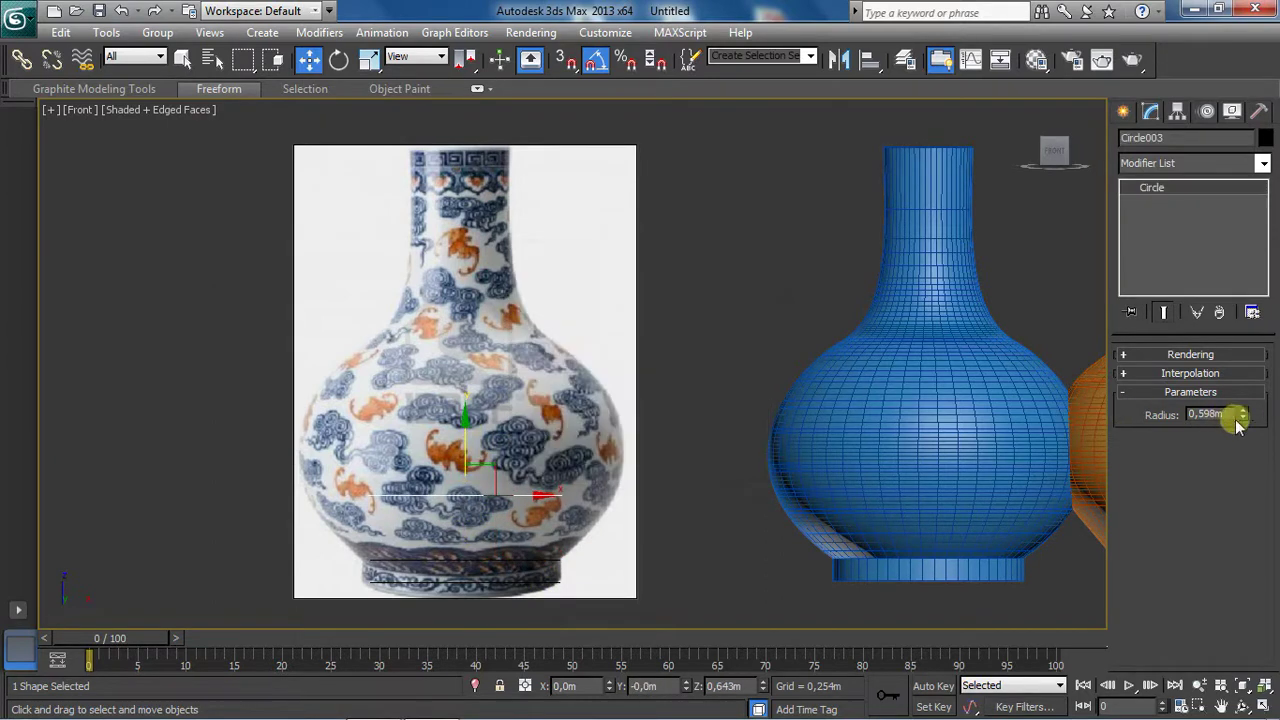
mouse_move(1243, 414)
mouse_down()
mouse_move(1264, 357)
mouse_move(1168, 379)
mouse_up()
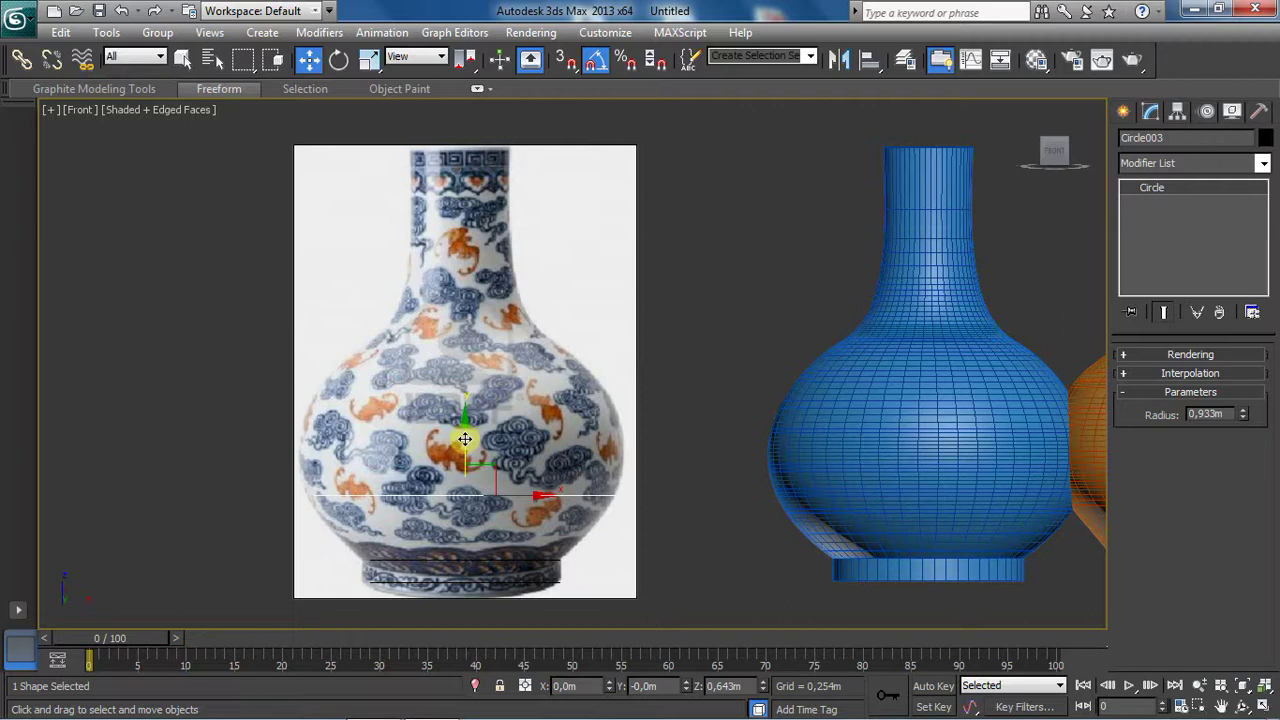
shift+drag(465, 438, 478, 367)
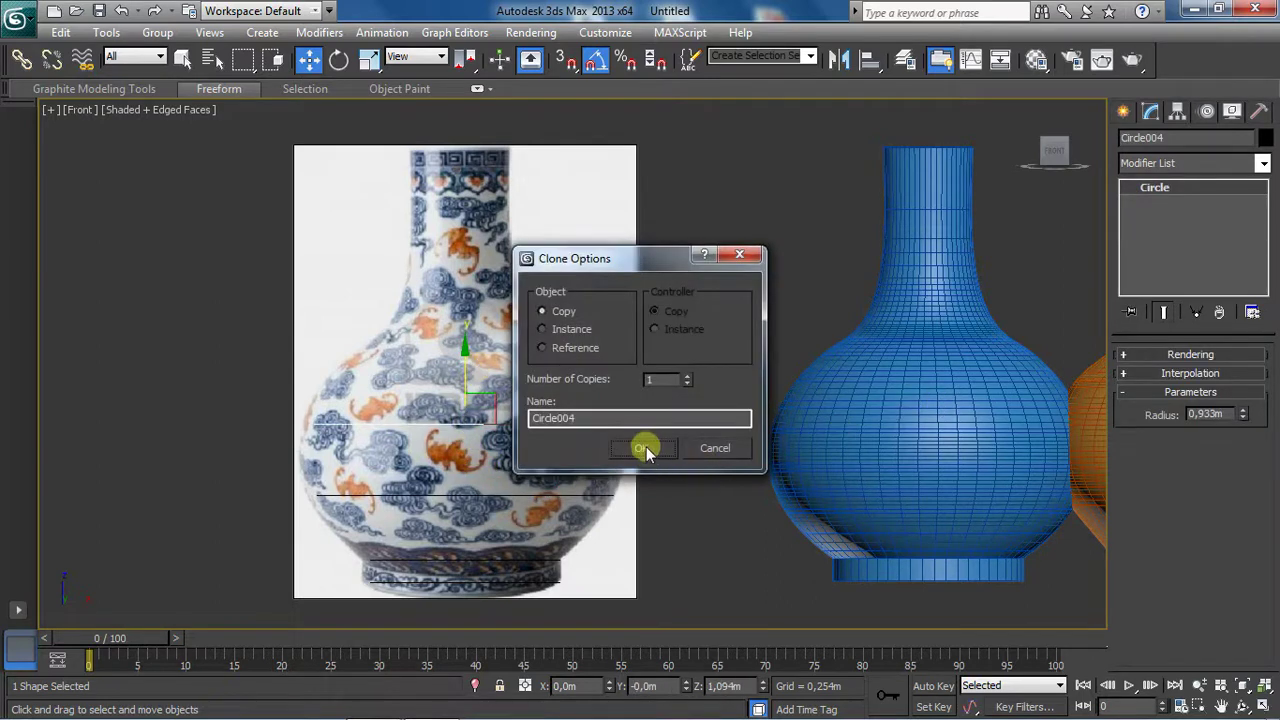
click(645, 450)
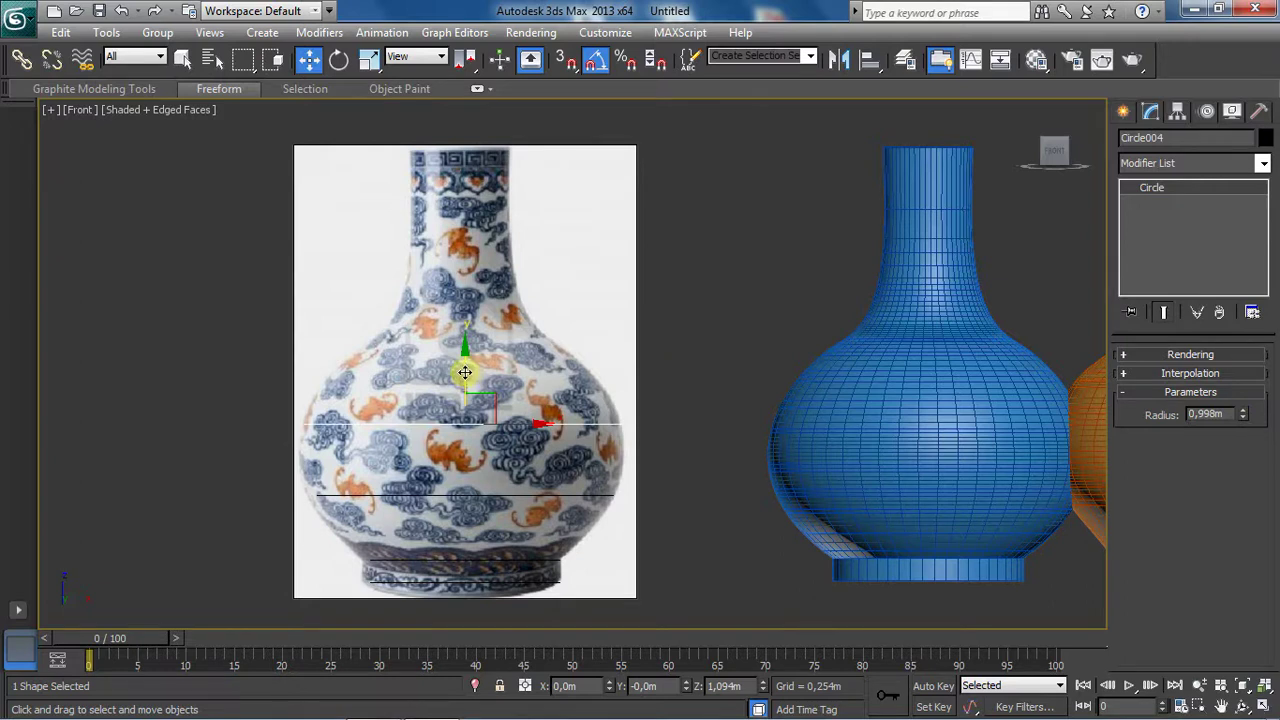
shift+drag(465, 372, 475, 308)
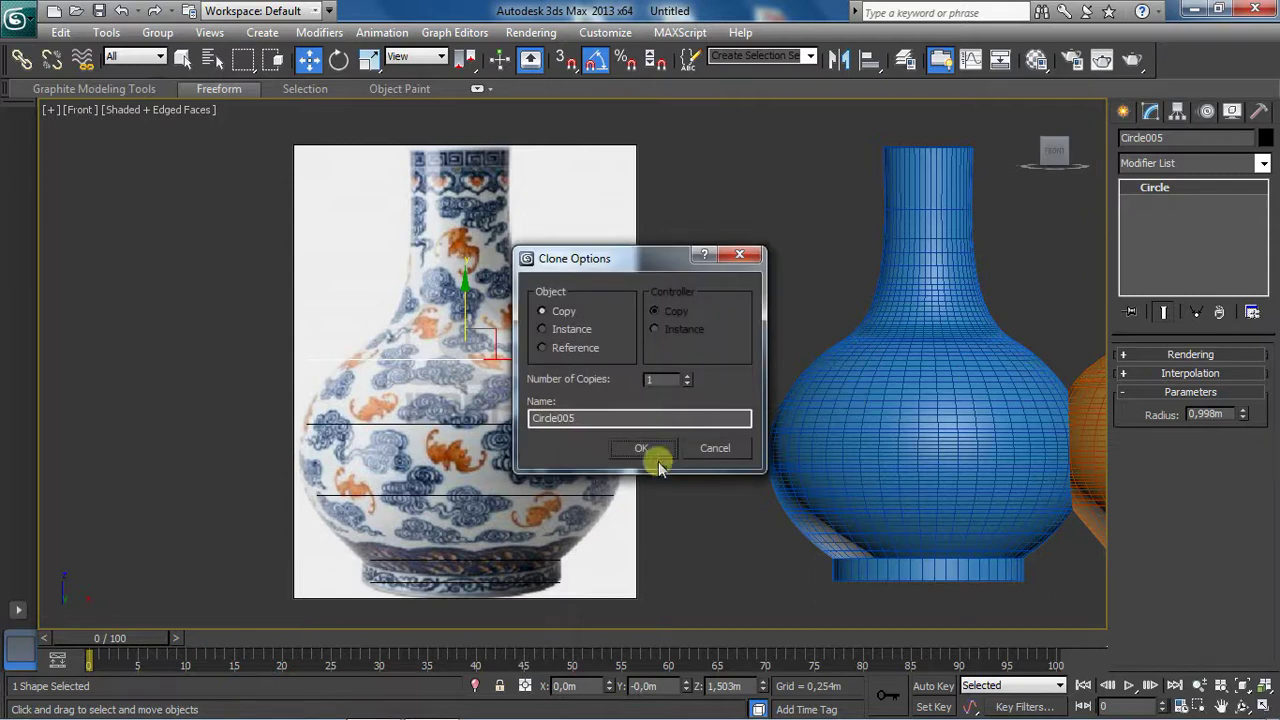
click(638, 447)
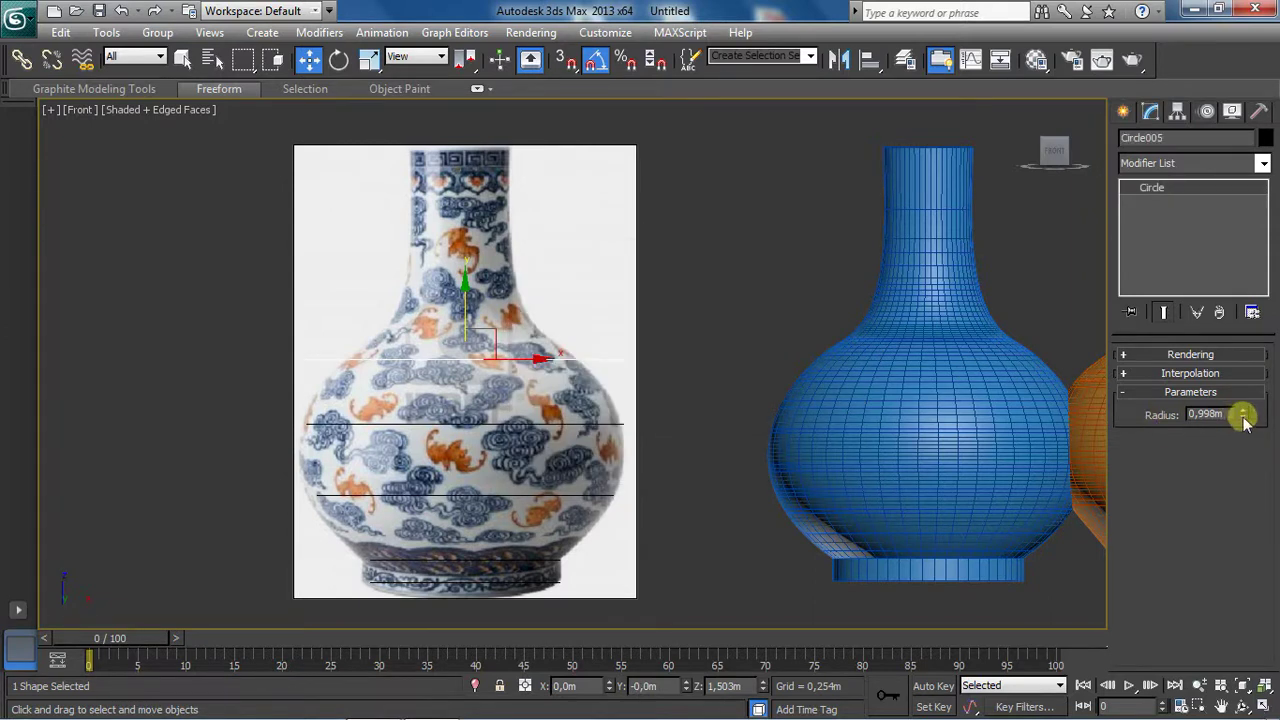
drag(1233, 424, 1208, 451)
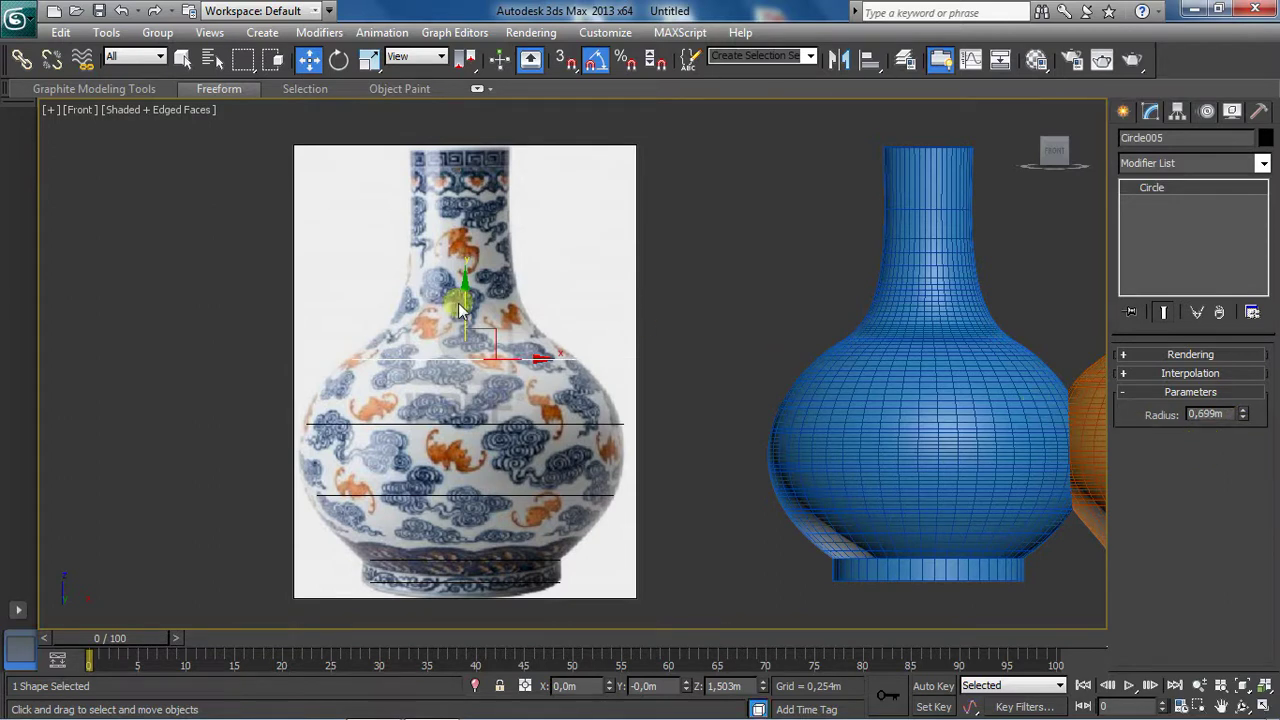
Step: Add shrinking circle copies up the neck, ending with 0,283m Circle008 at the top, then show four views
shift+drag(465, 302, 527, 250)
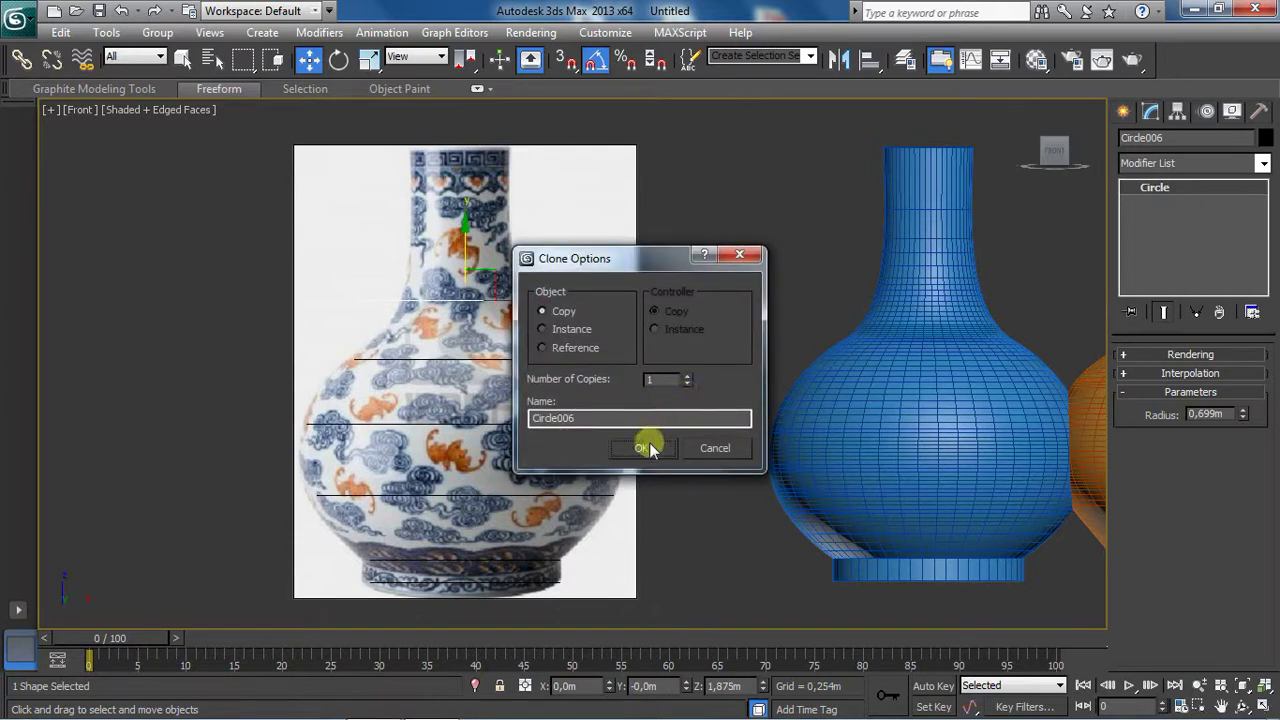
click(644, 444)
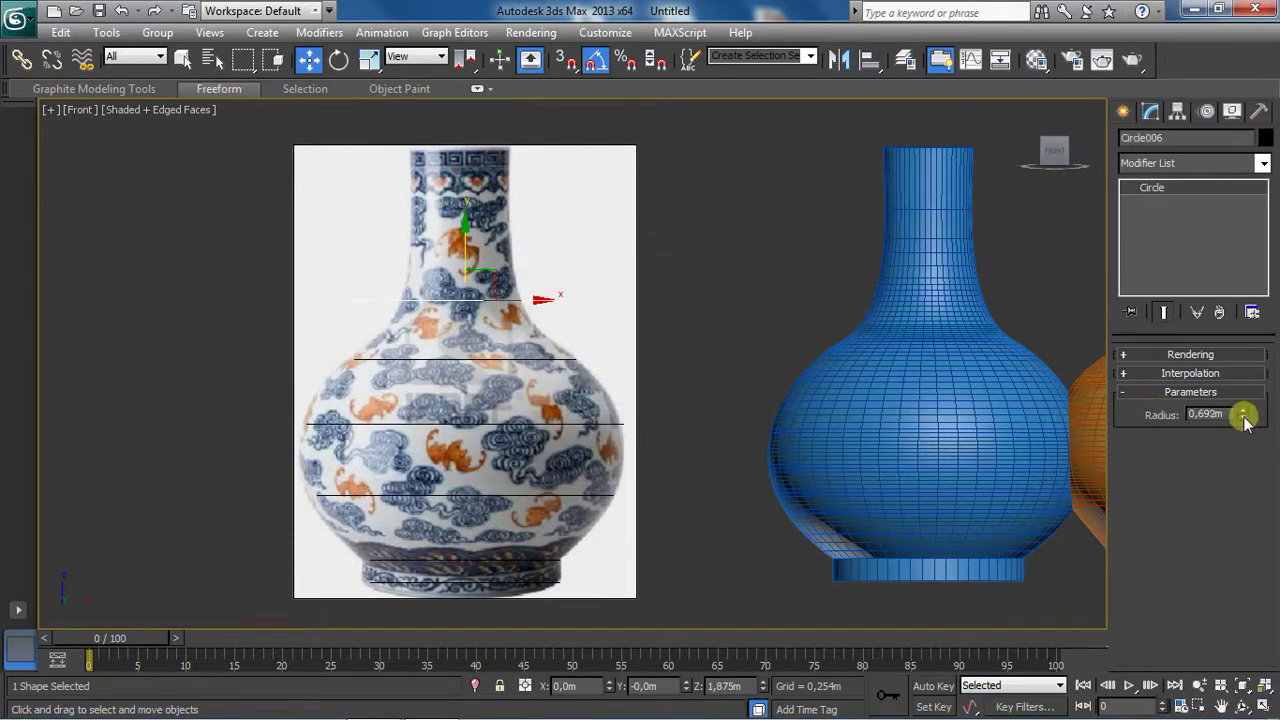
drag(1243, 420, 1205, 457)
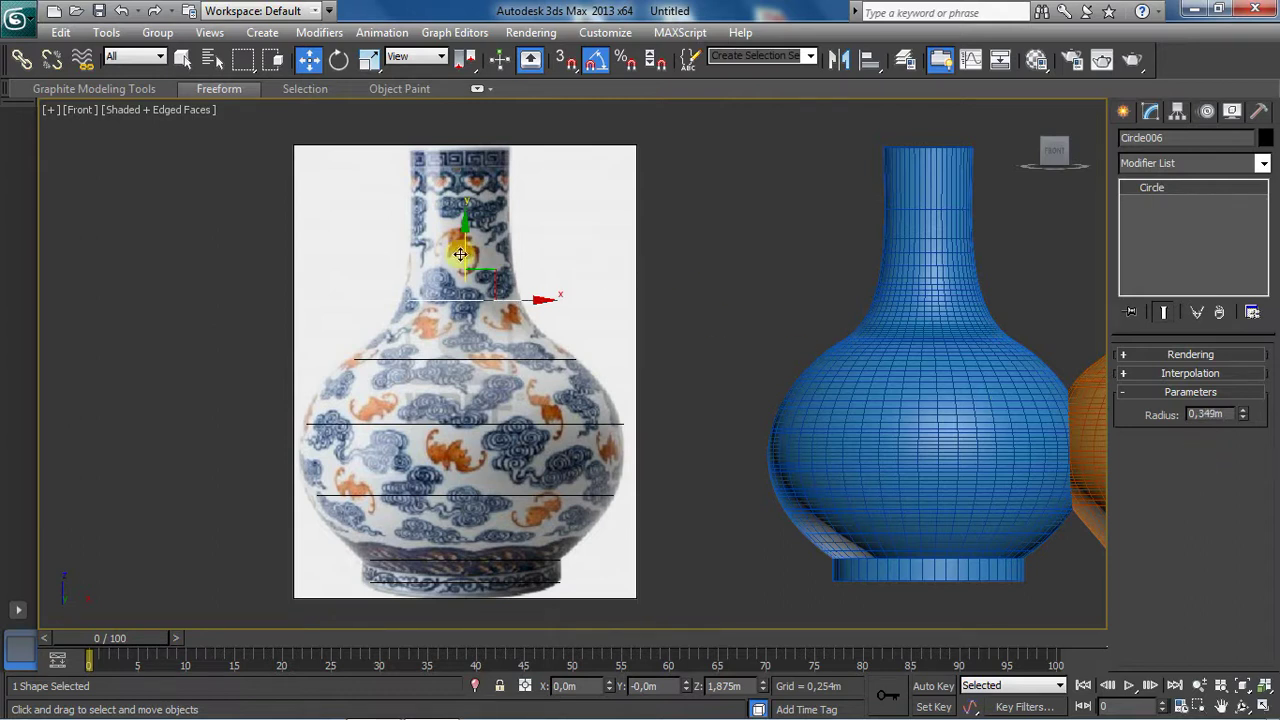
shift+drag(464, 259, 466, 197)
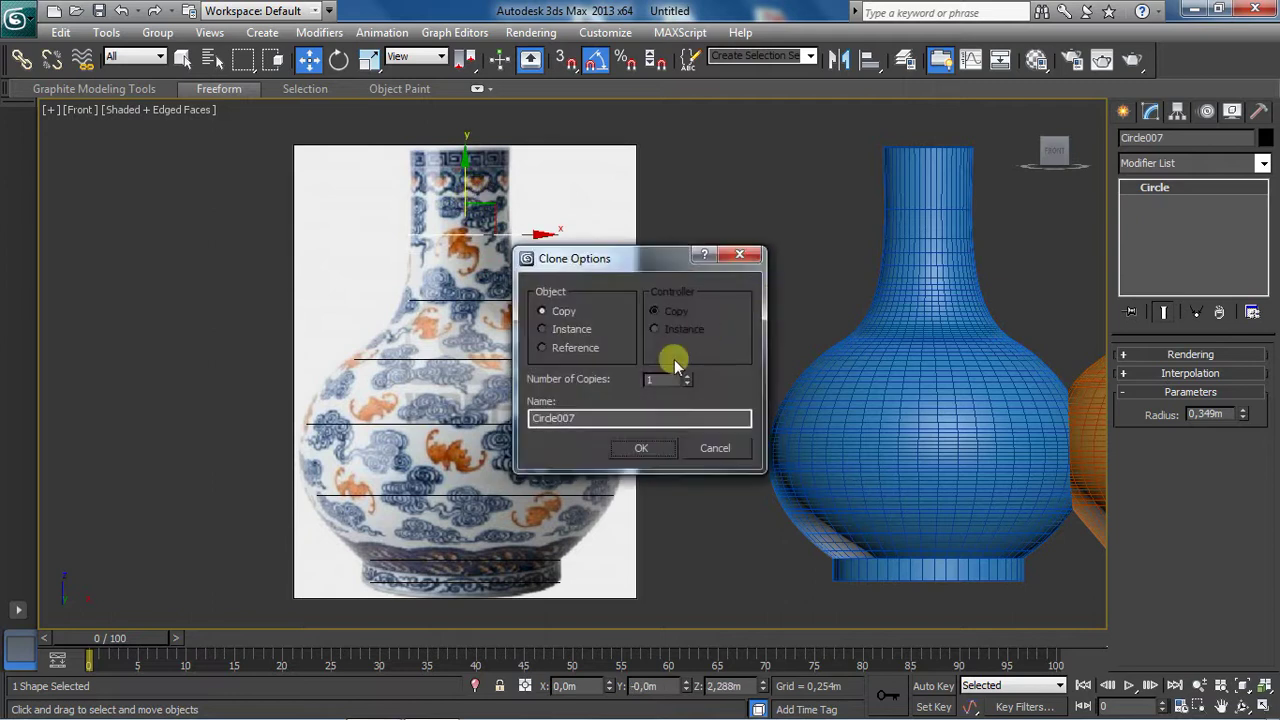
click(641, 446)
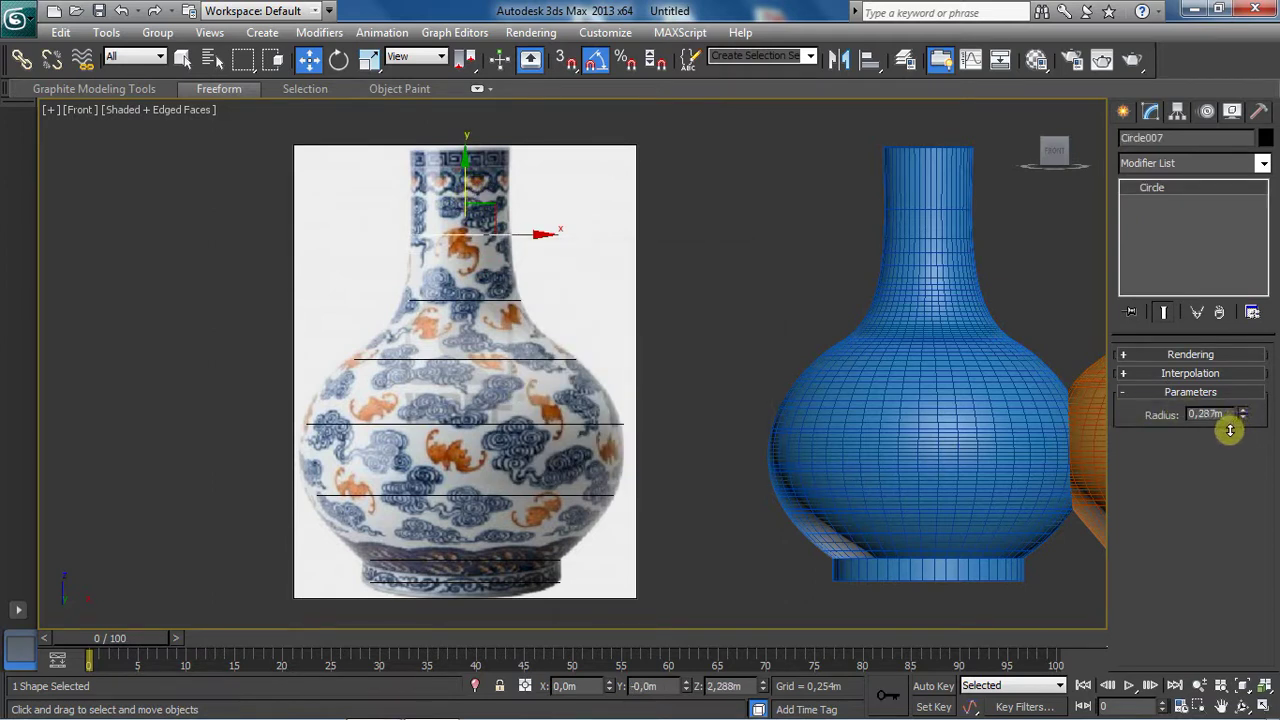
drag(1228, 432, 1226, 428)
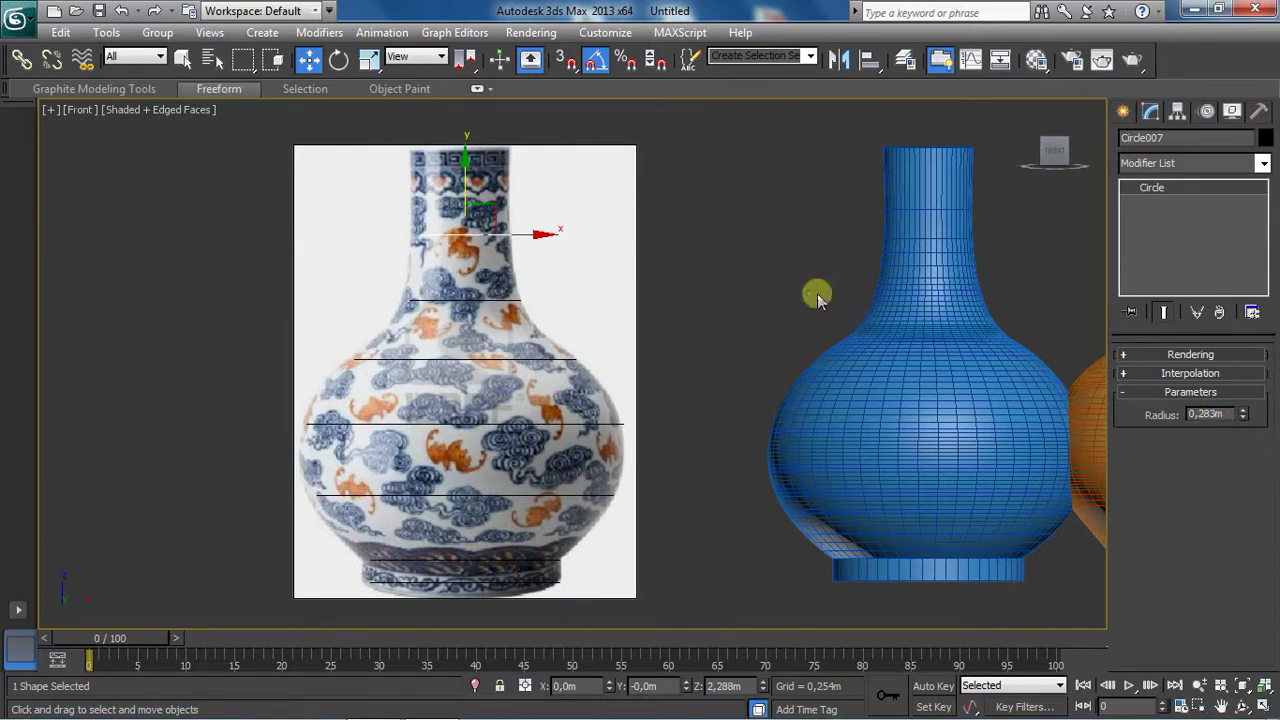
shift+drag(463, 180, 466, 97)
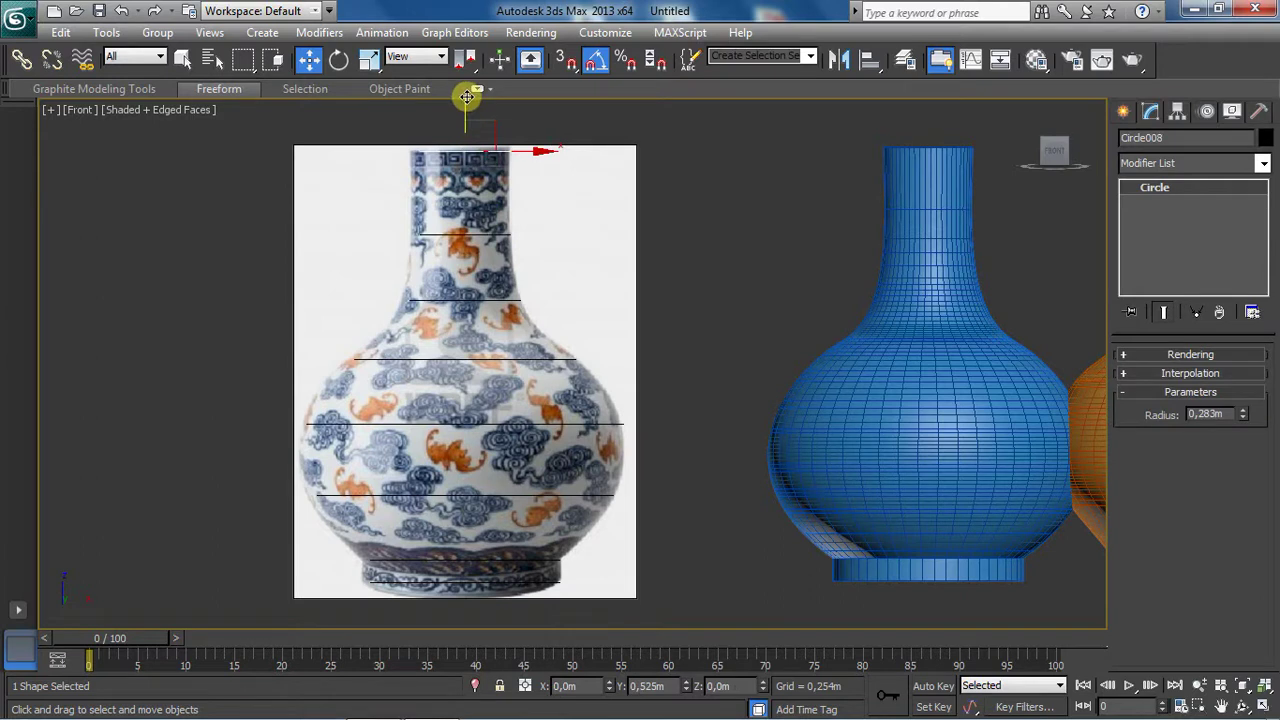
shift+drag(466, 97, 466, 97)
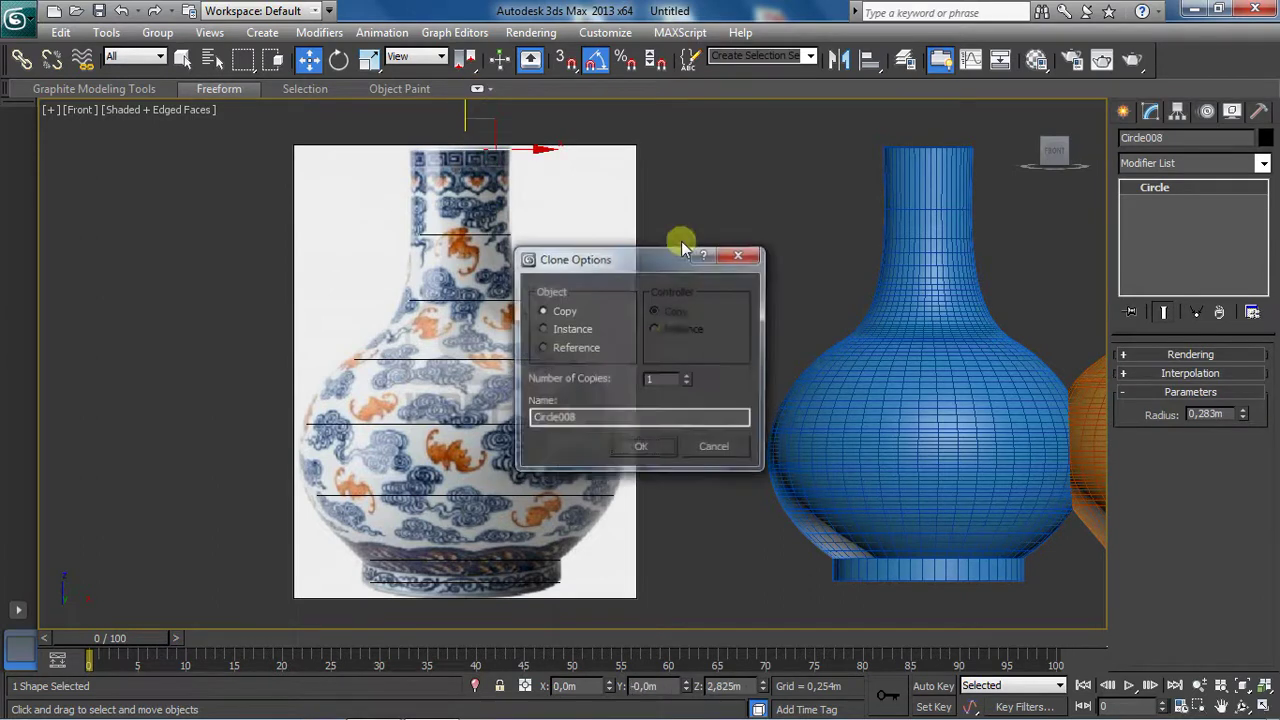
click(645, 450)
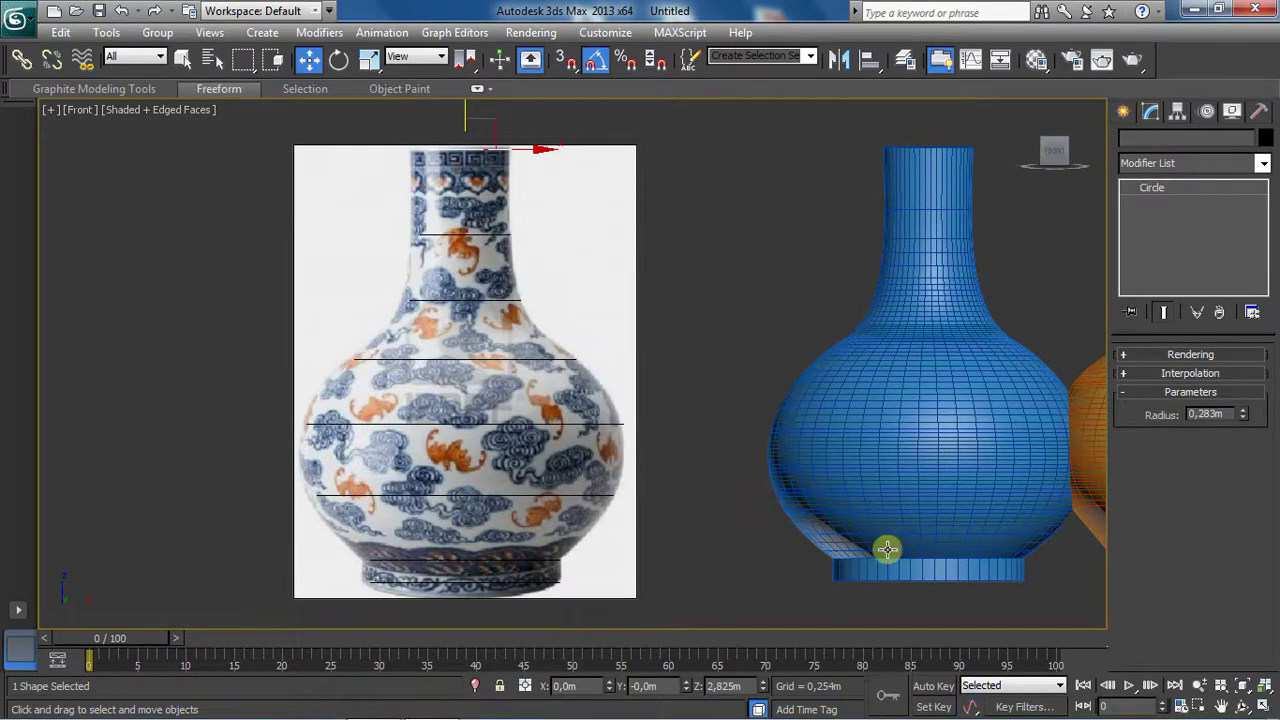
click(1263, 706)
Step: Shift-scale a slightly smaller copy of the top circle, Circle009 at 0.283m radius, for the vase lip
click(846, 589)
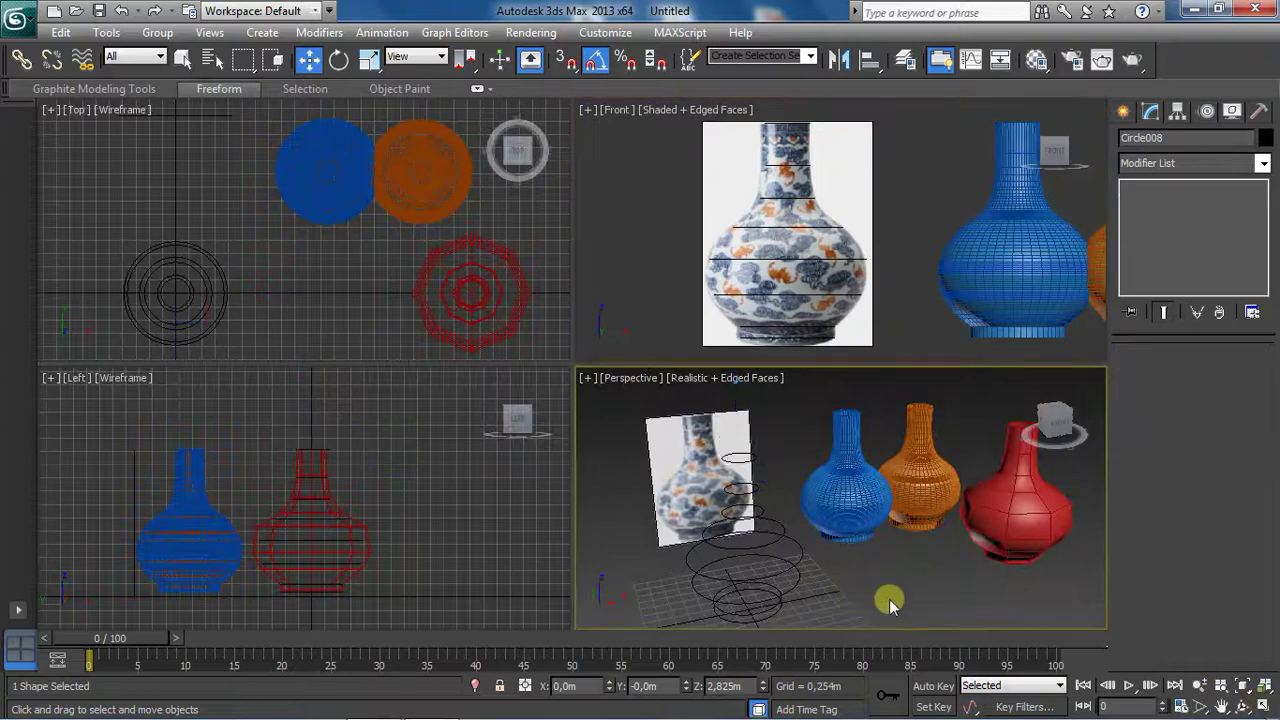
click(1262, 706)
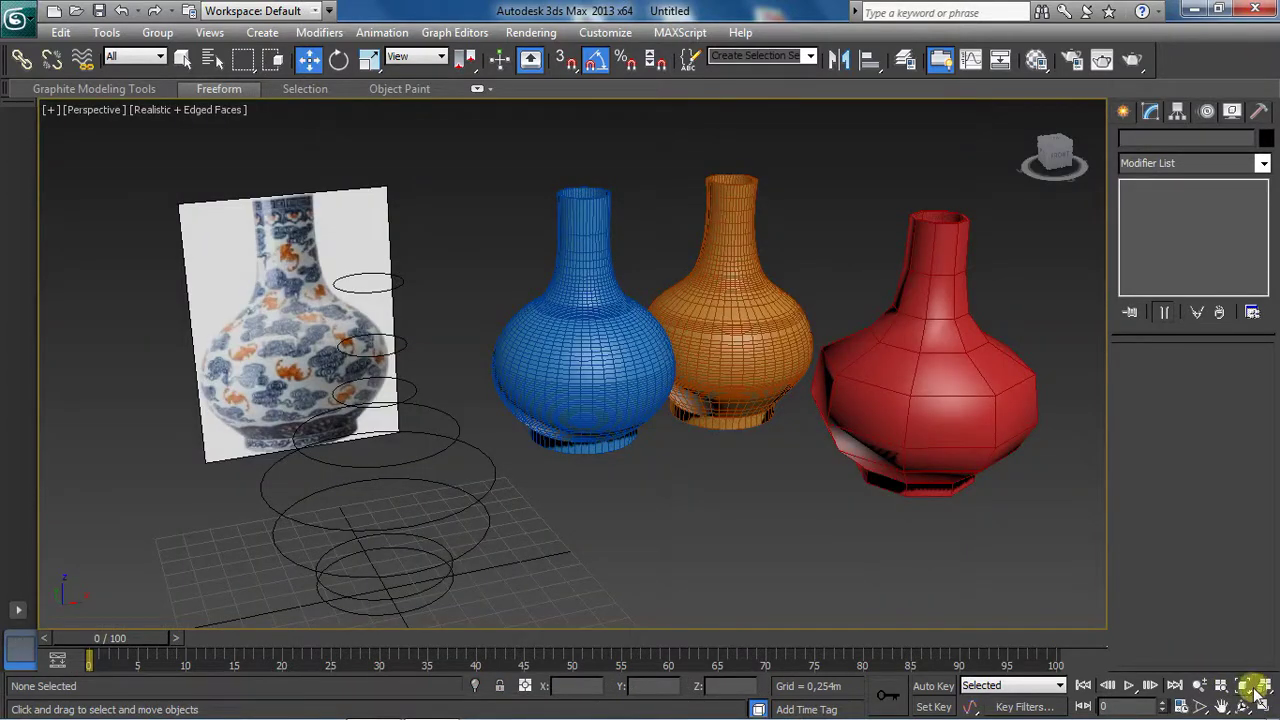
click(1222, 706)
drag(503, 443, 603, 391)
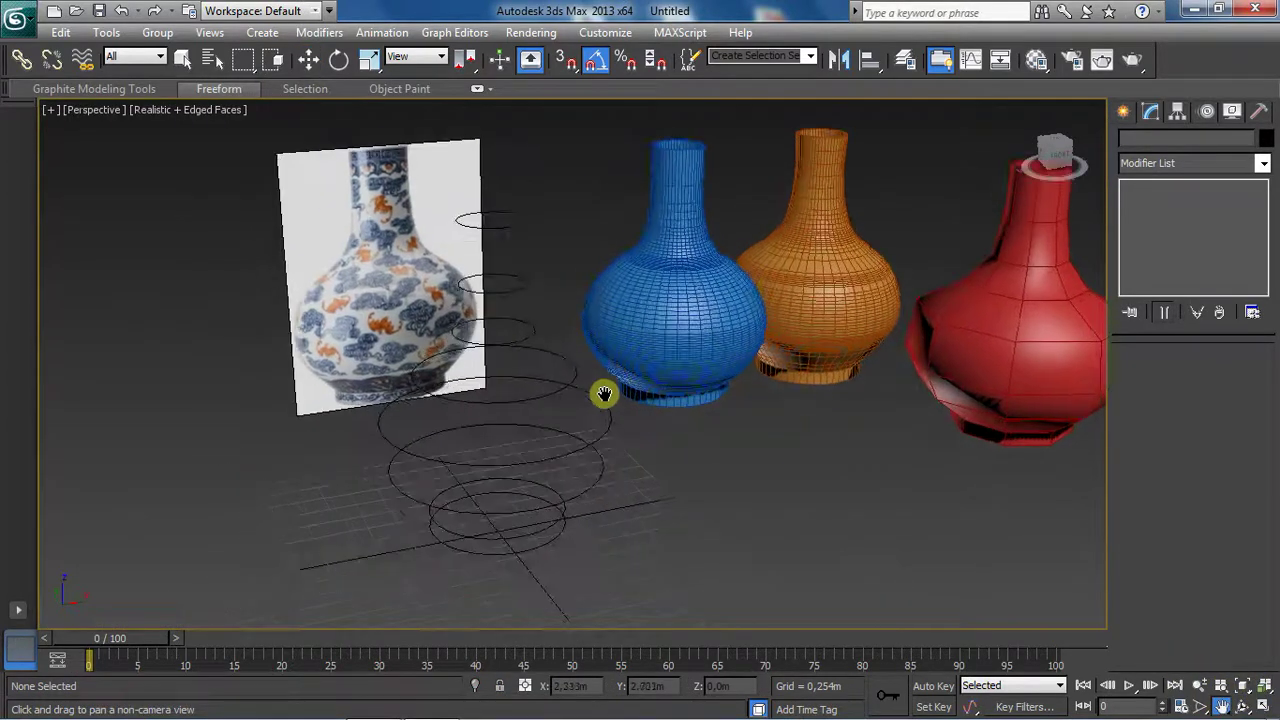
click(1243, 706)
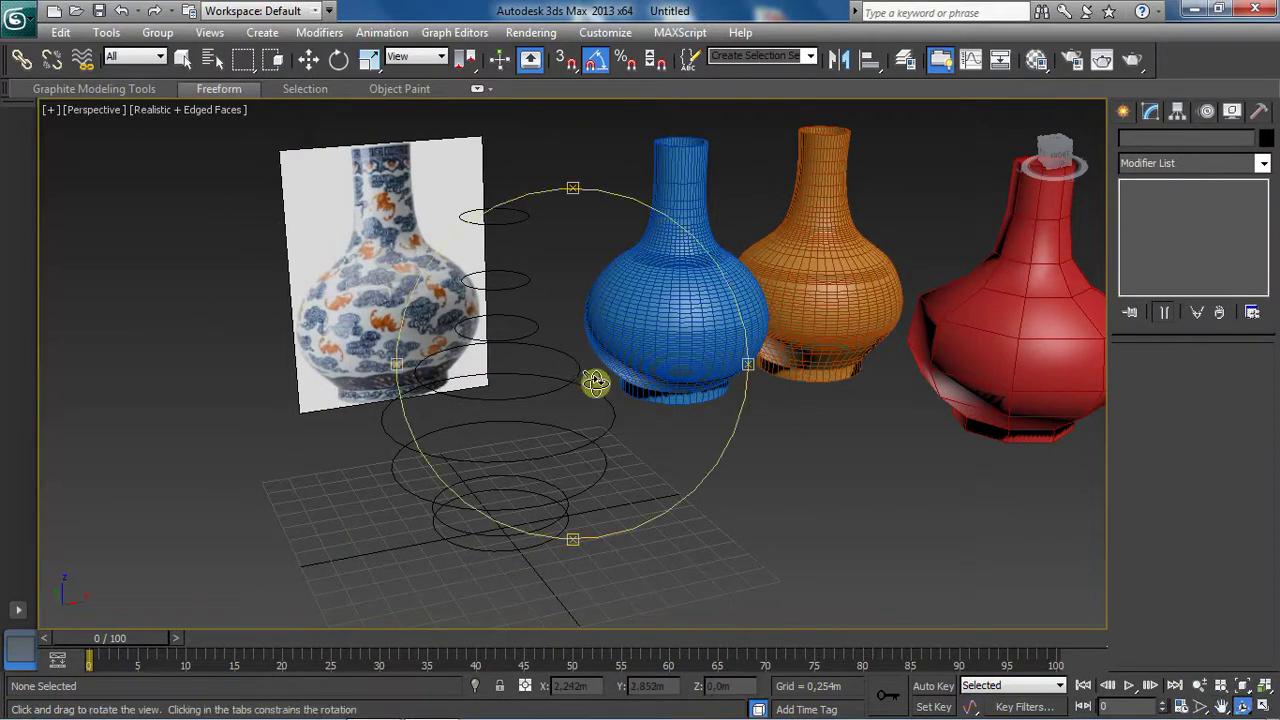
mouse_move(594, 380)
mouse_down()
mouse_move(584, 405)
mouse_move(570, 290)
mouse_up()
right_click(565, 282)
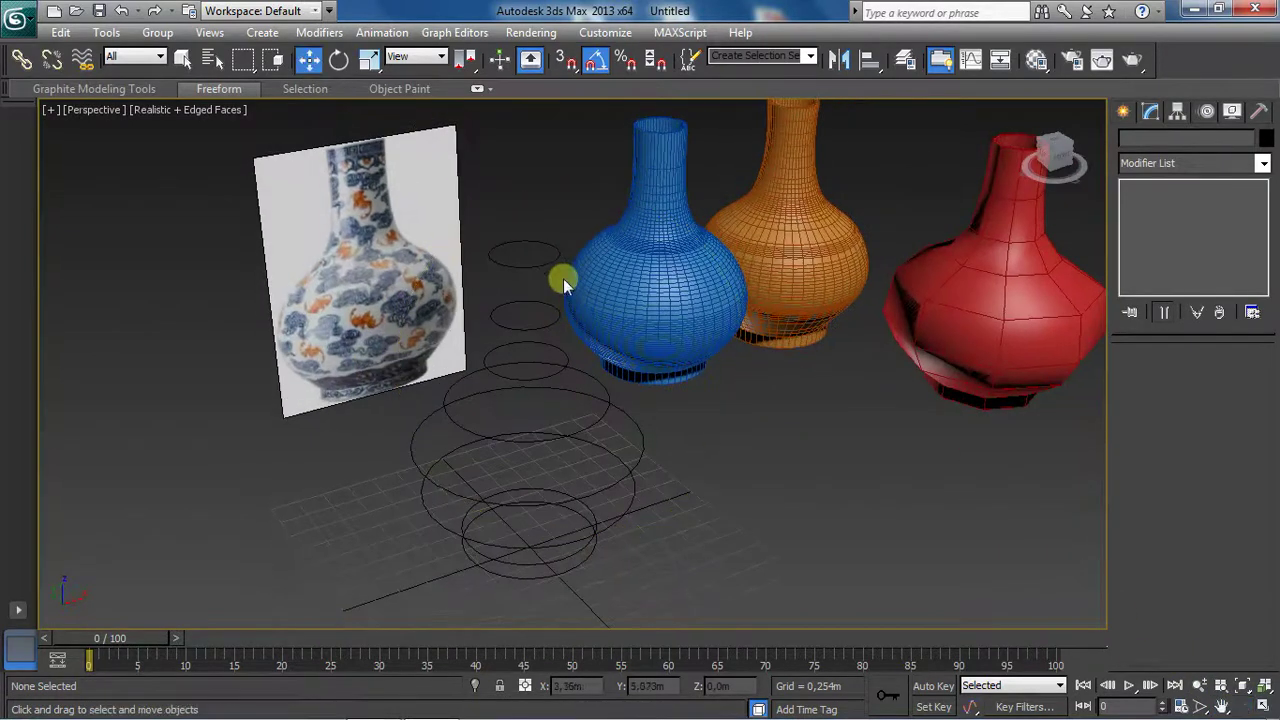
click(553, 266)
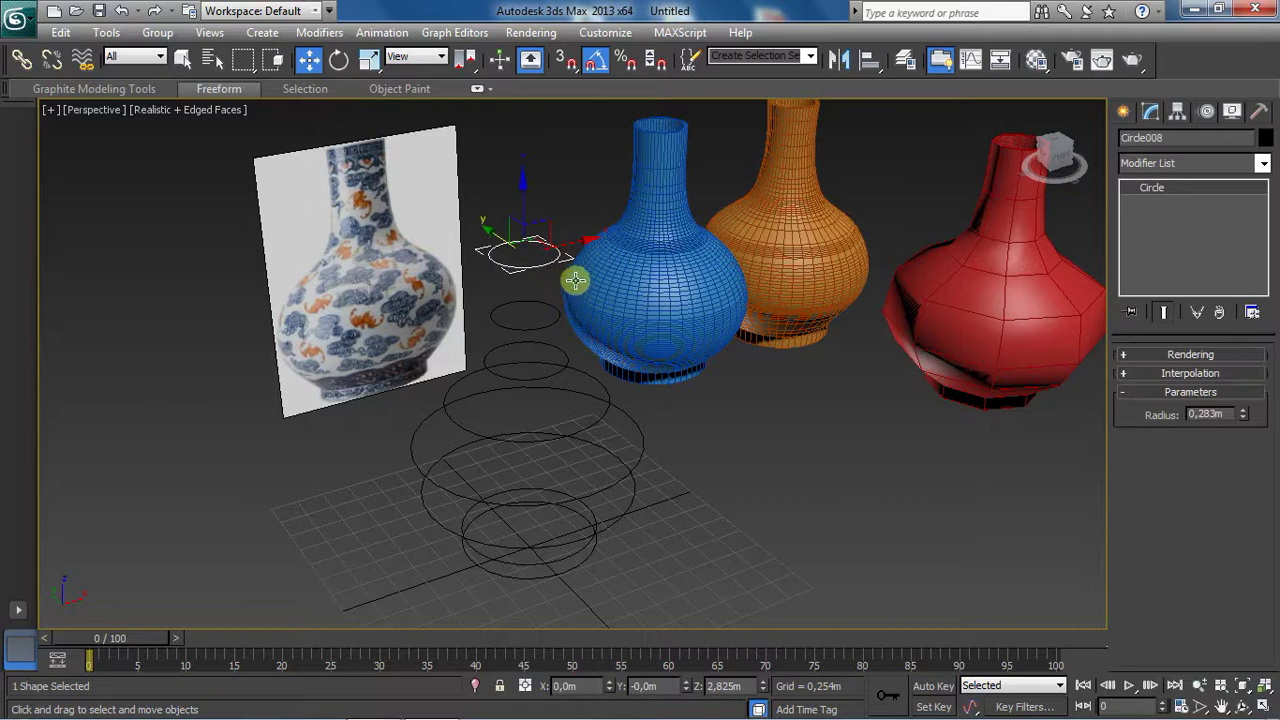
click(369, 59)
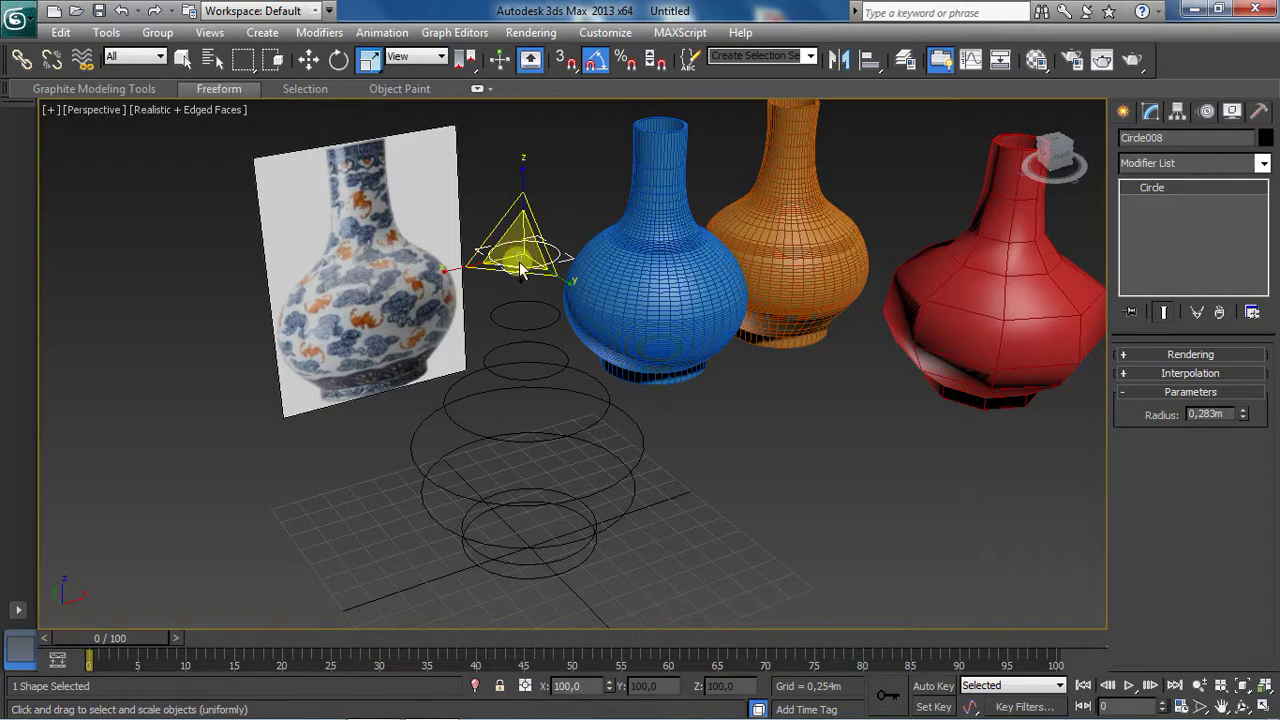
drag(521, 252, 529, 270)
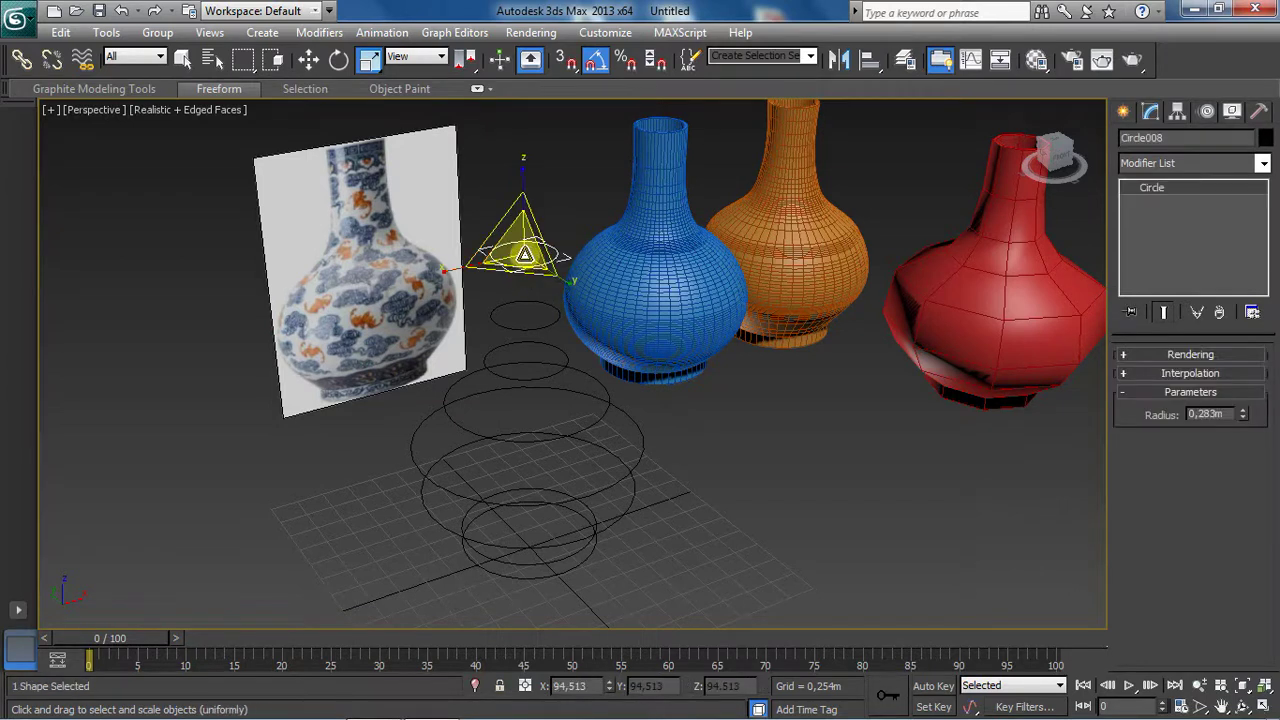
shift+drag(522, 253, 499, 290)
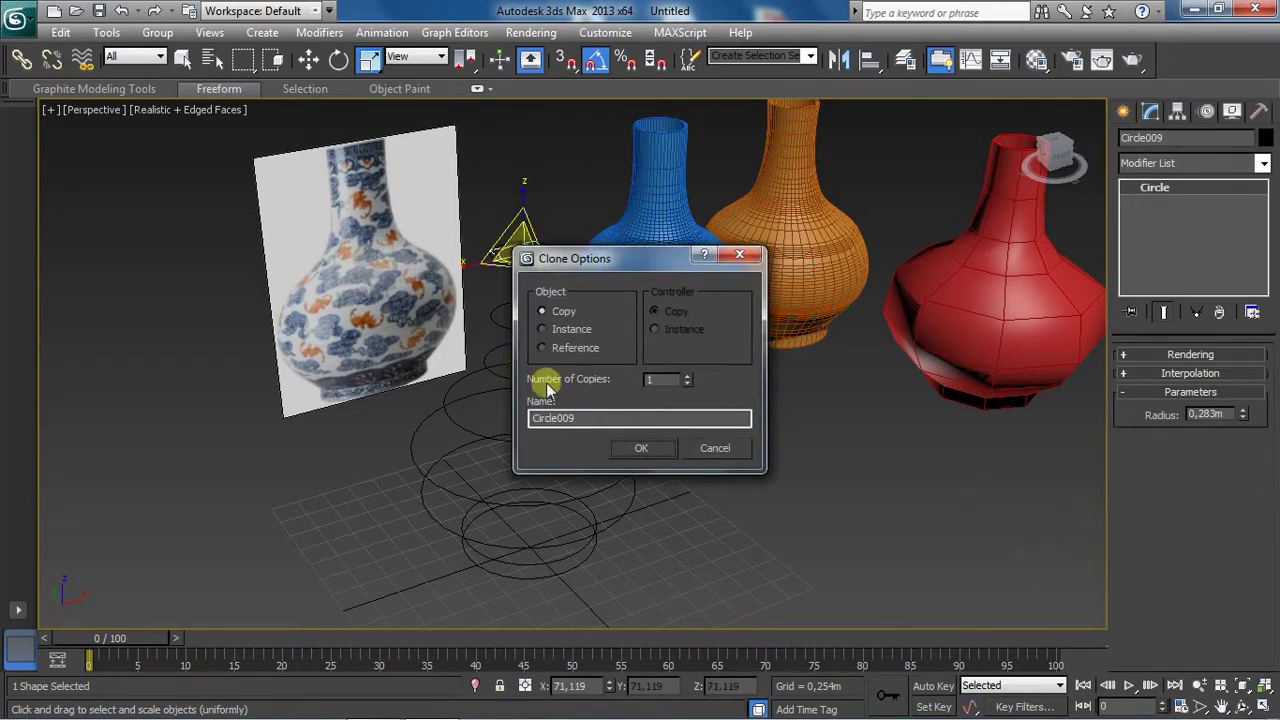
click(638, 449)
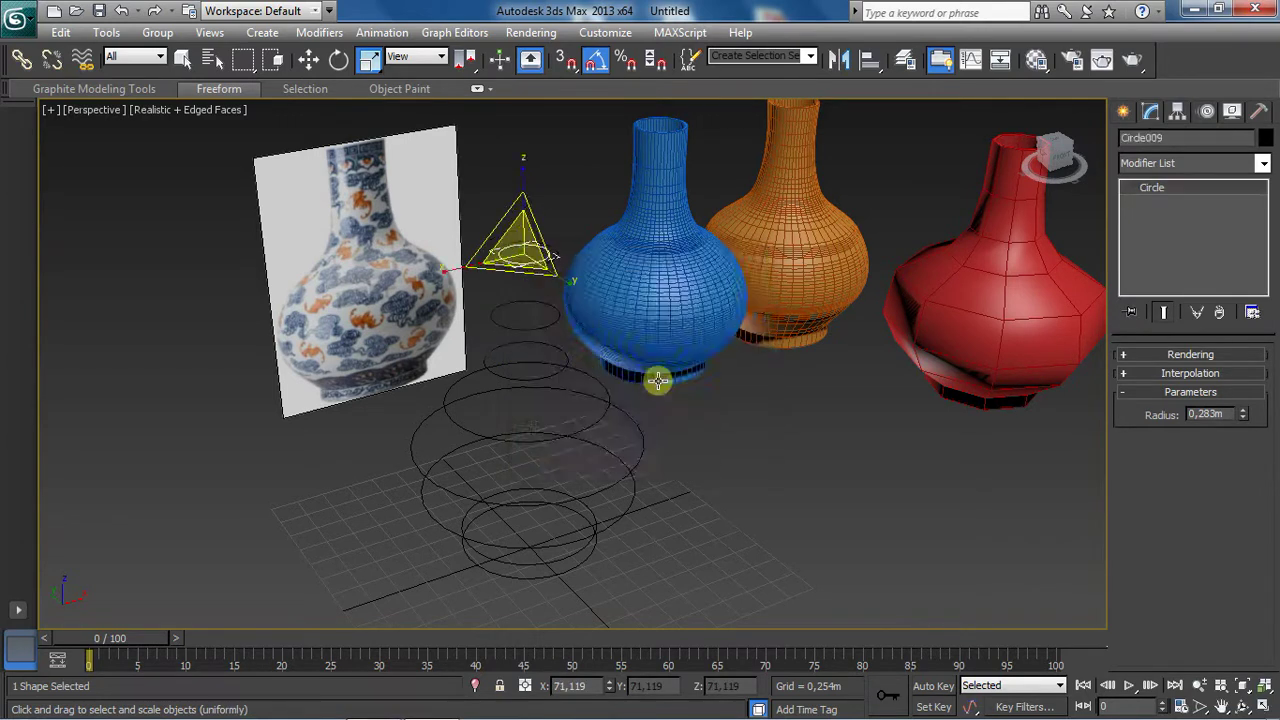
Step: Return to the four-view layout and maximize the Front viewport
click(1263, 706)
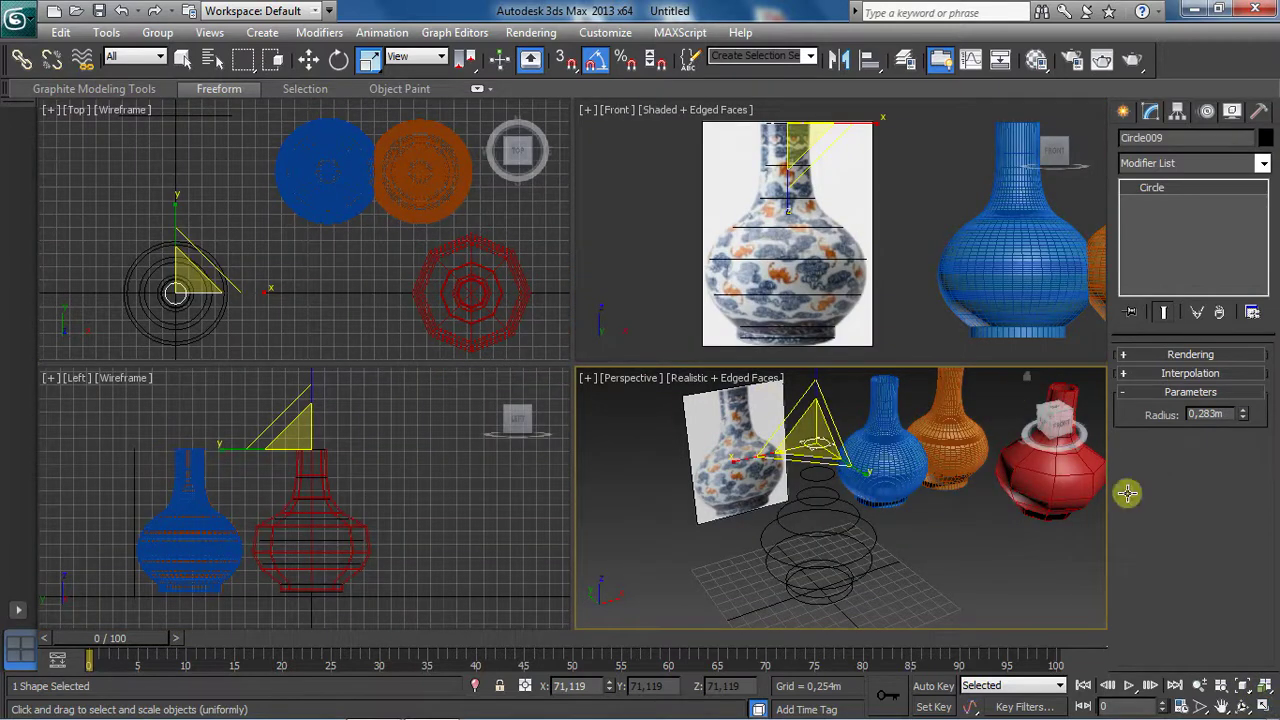
right_click(903, 301)
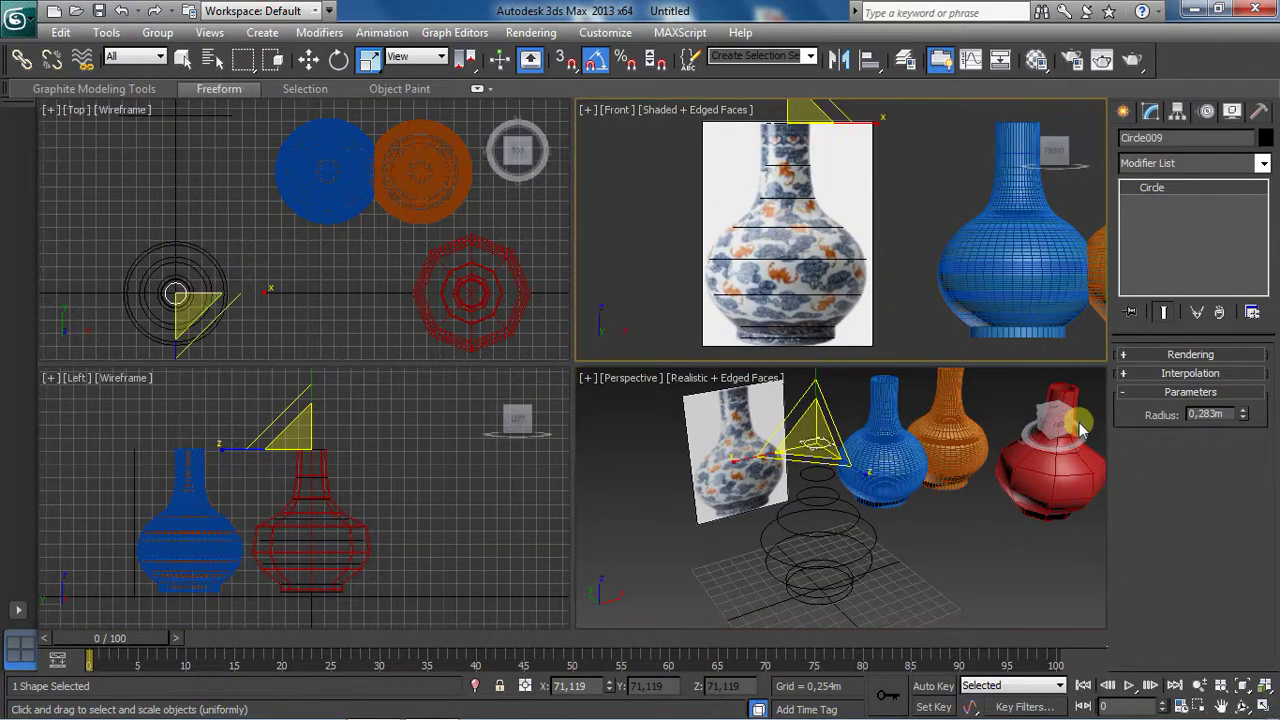
click(1243, 685)
Step: Shift-move two copies of the circle down to the guide lines on the vase neck
click(309, 60)
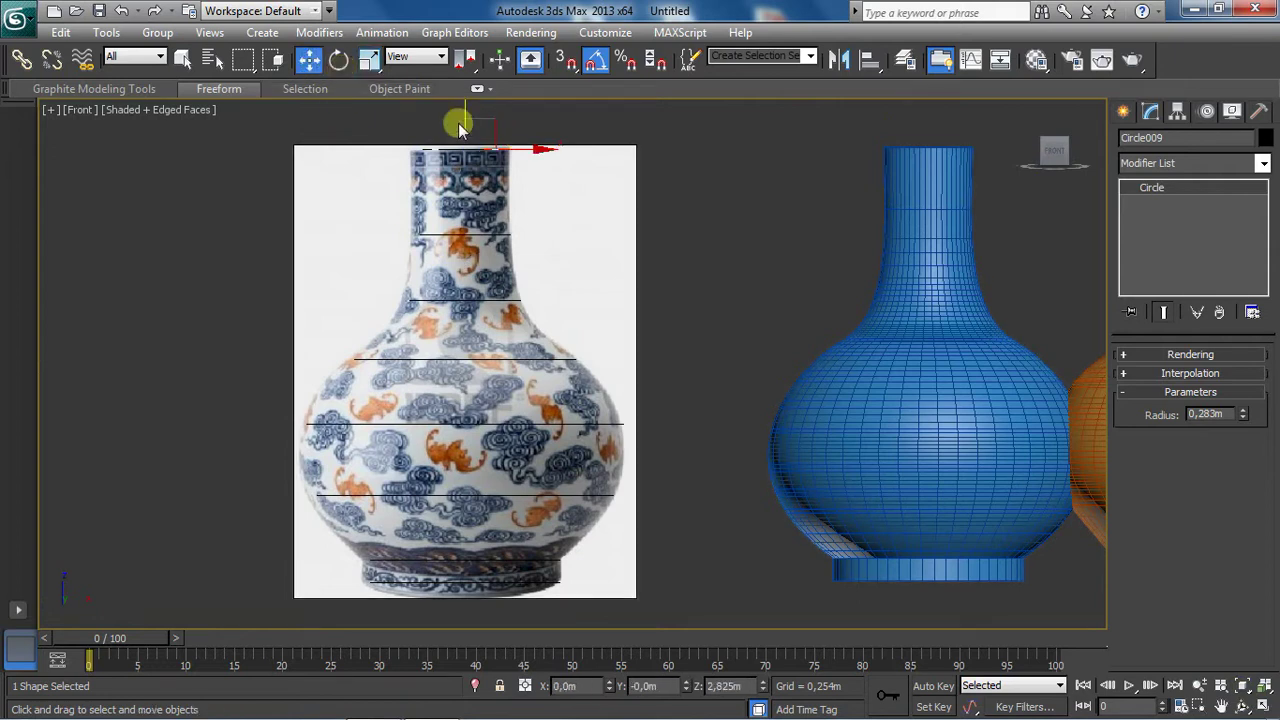
shift+drag(465, 108, 449, 191)
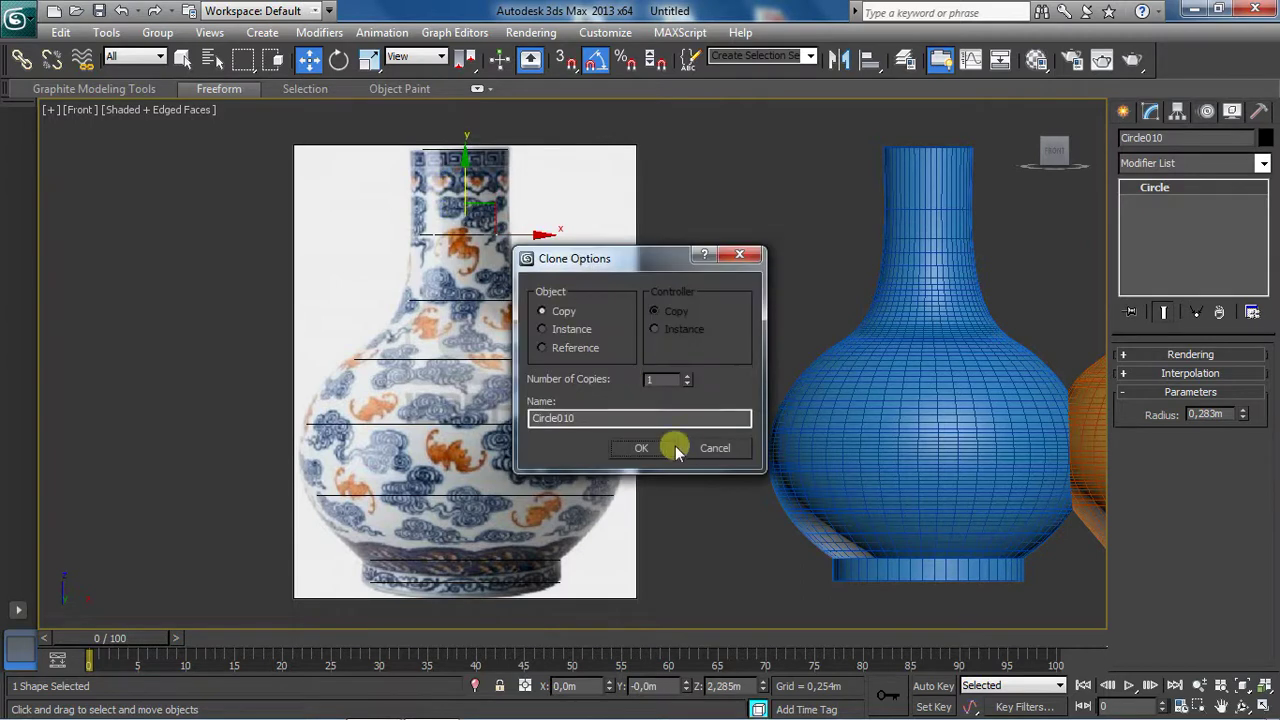
click(655, 444)
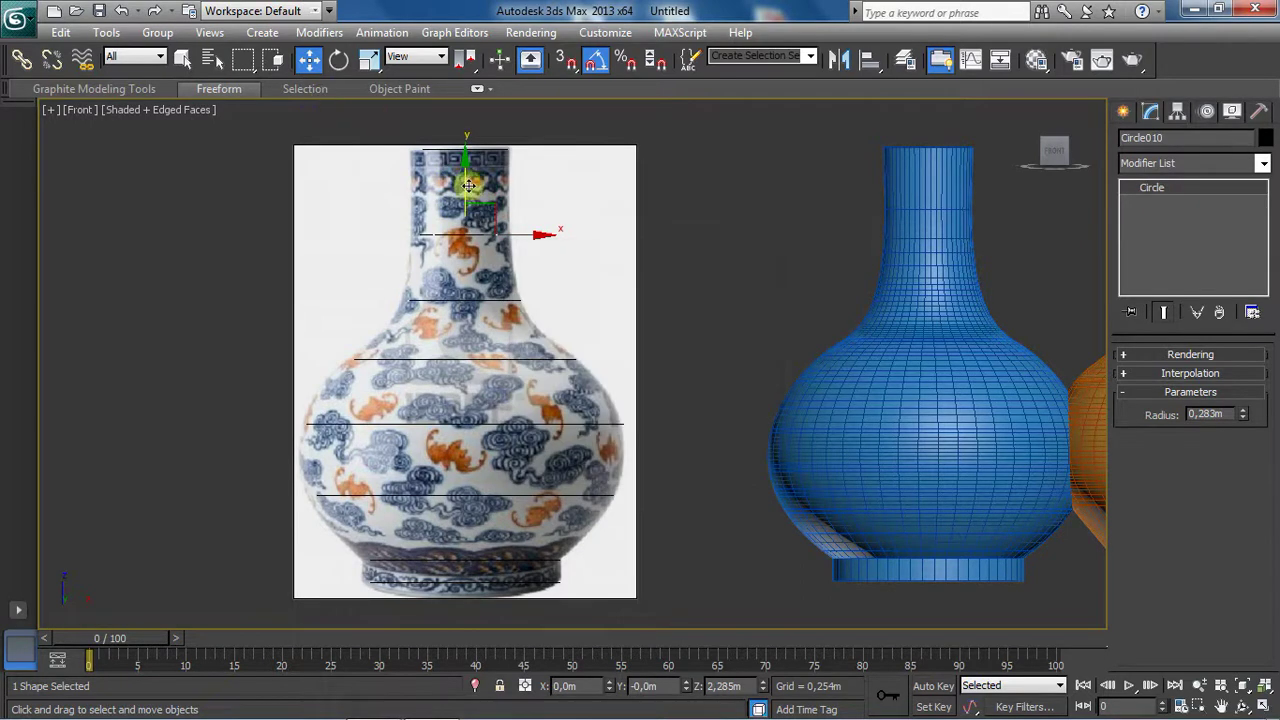
shift+drag(466, 187, 454, 247)
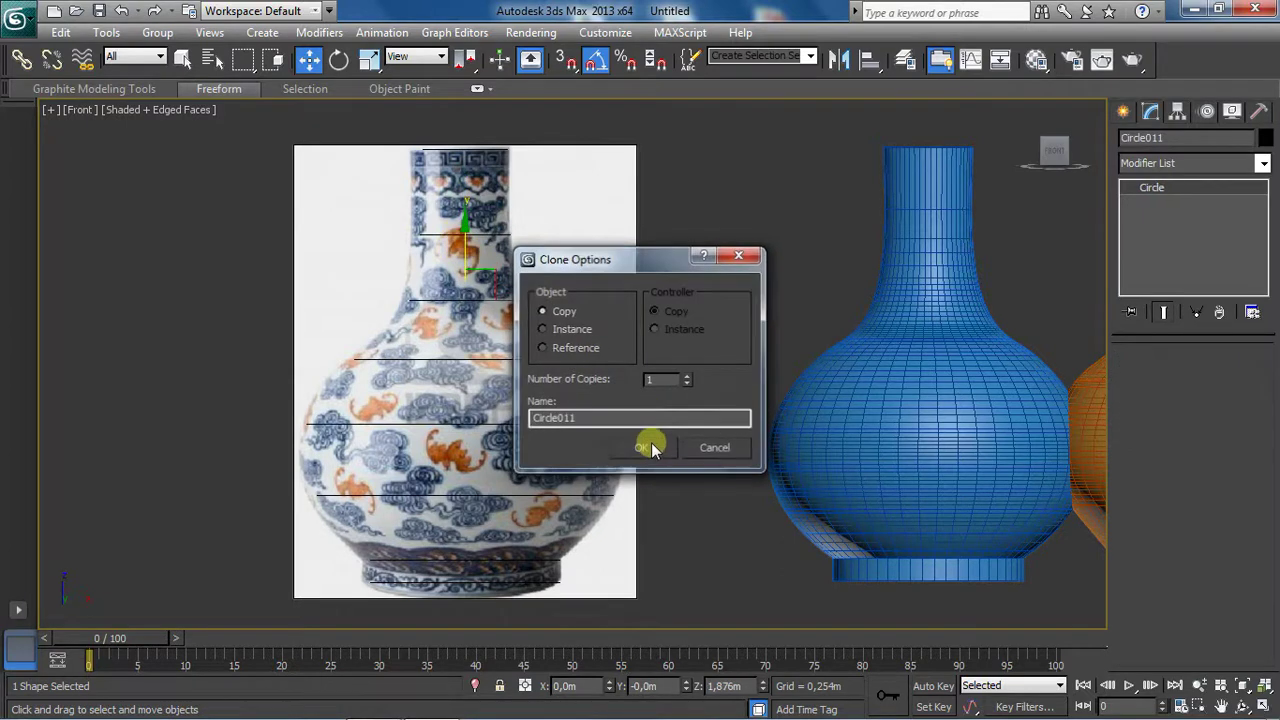
click(651, 442)
Step: Enlarge the lower copy, Circle011, to 74.559% to fit the neck, then restore four views
click(369, 59)
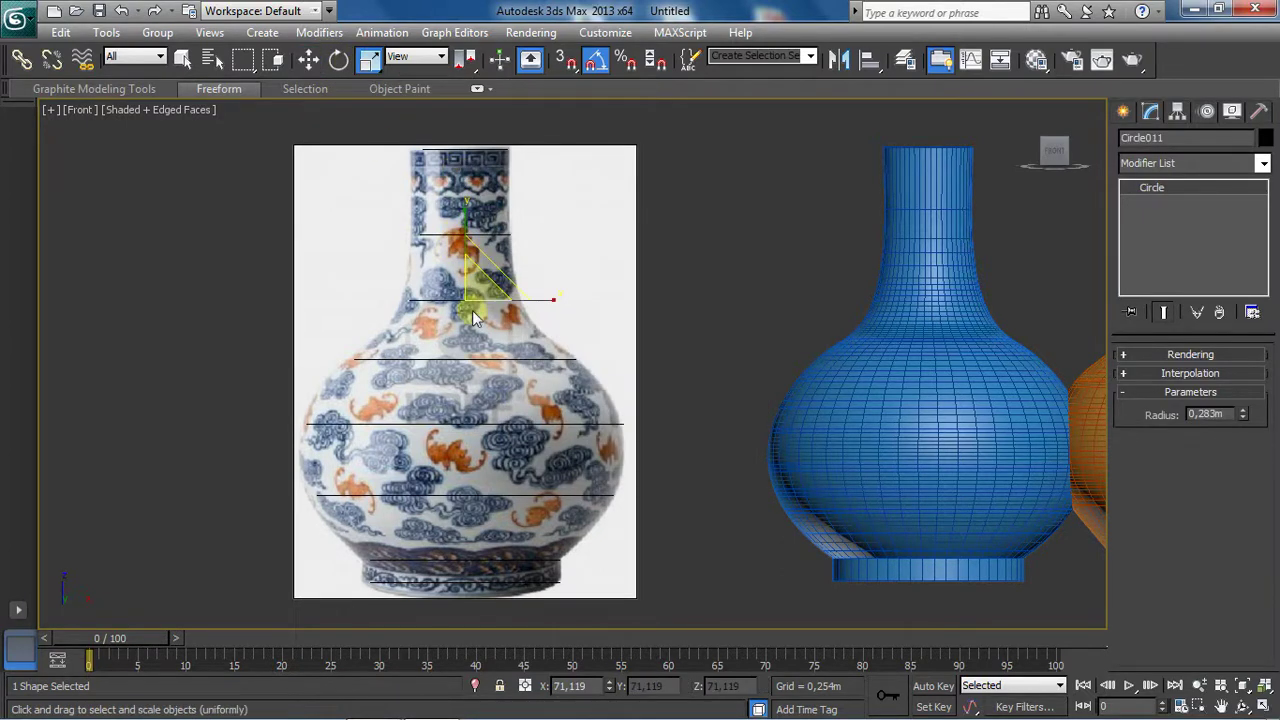
drag(468, 300, 480, 296)
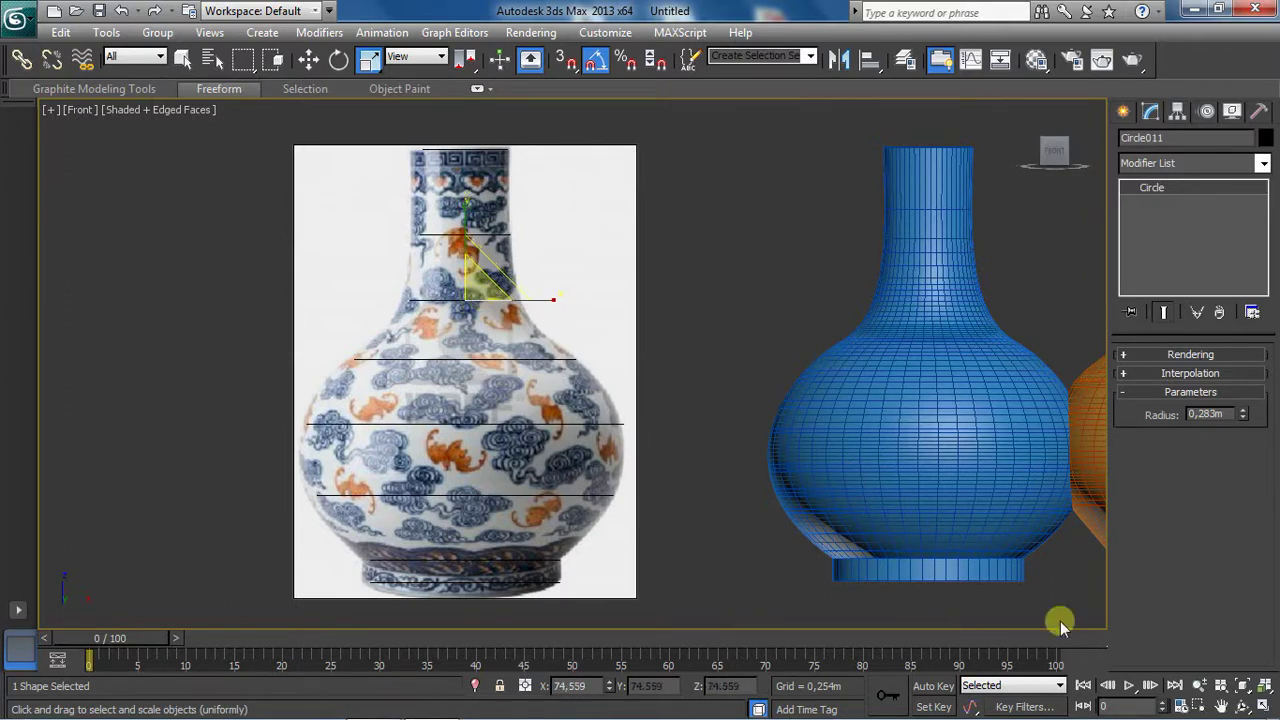
click(1263, 706)
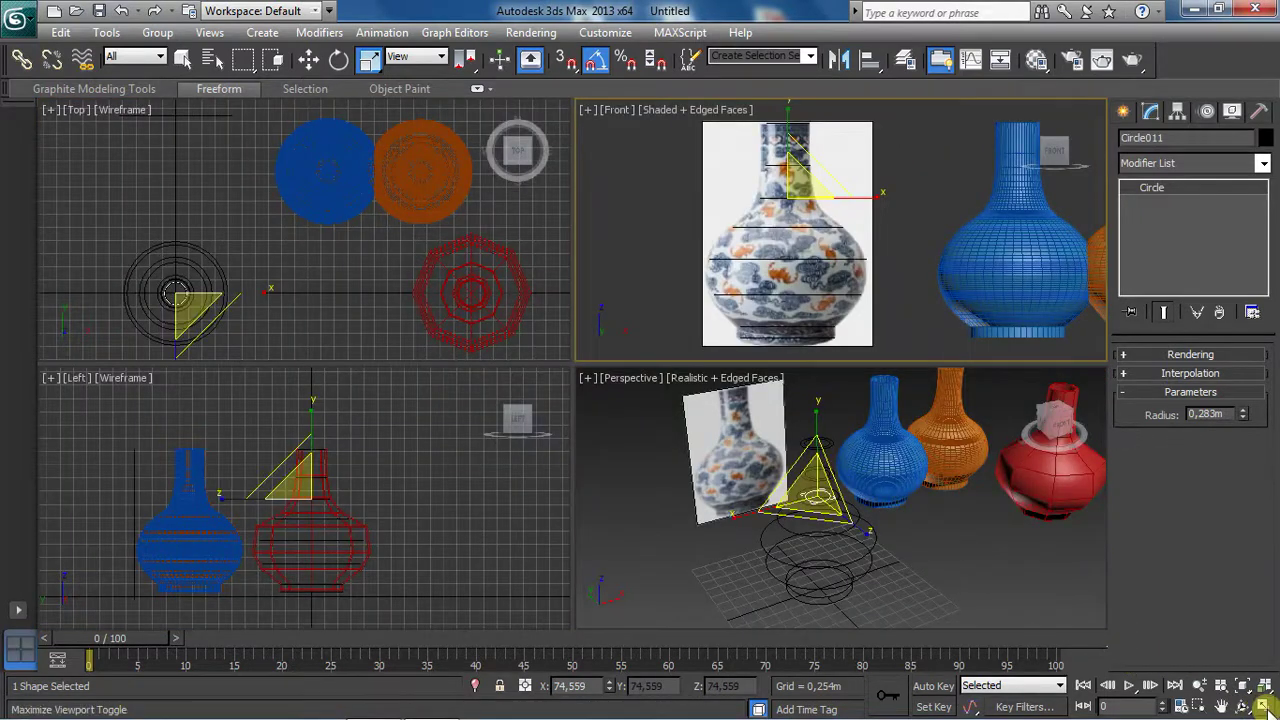
click(1058, 600)
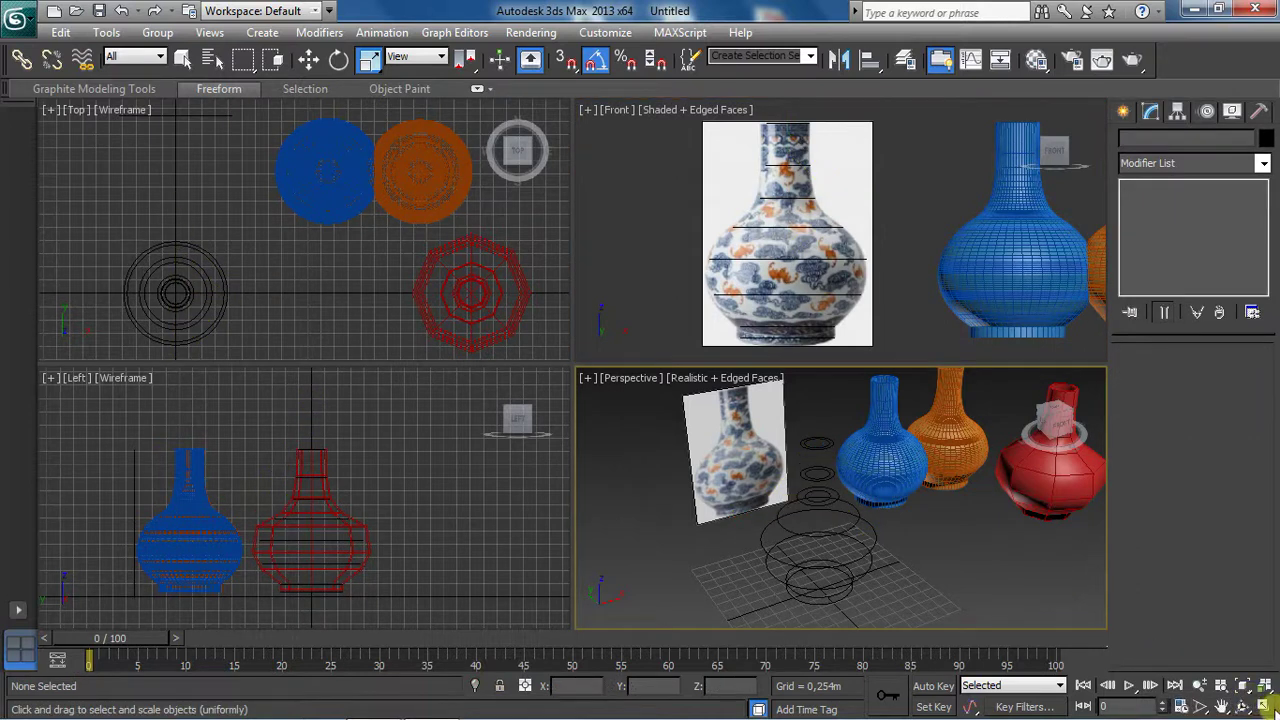
Step: In a maximized Perspective view, widen the small neck circle, then switch to Select and Move and deselect
click(1263, 706)
click(535, 371)
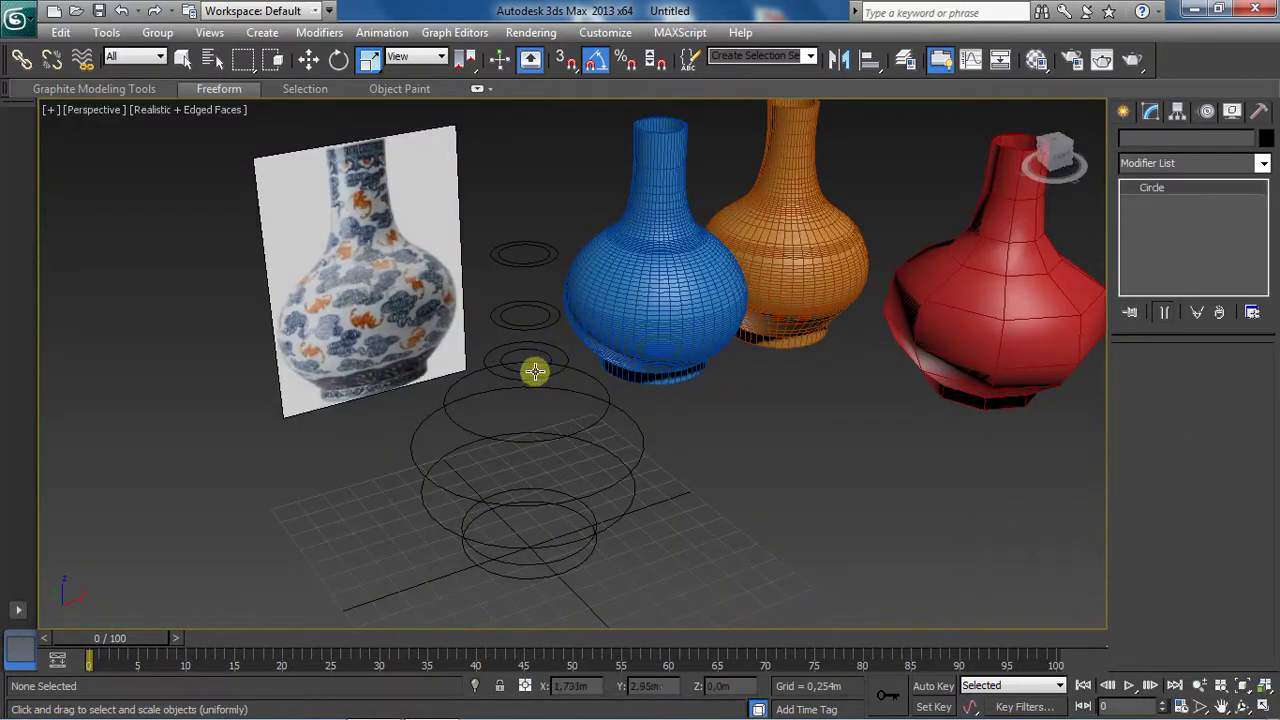
click(535, 371)
drag(518, 377, 511, 387)
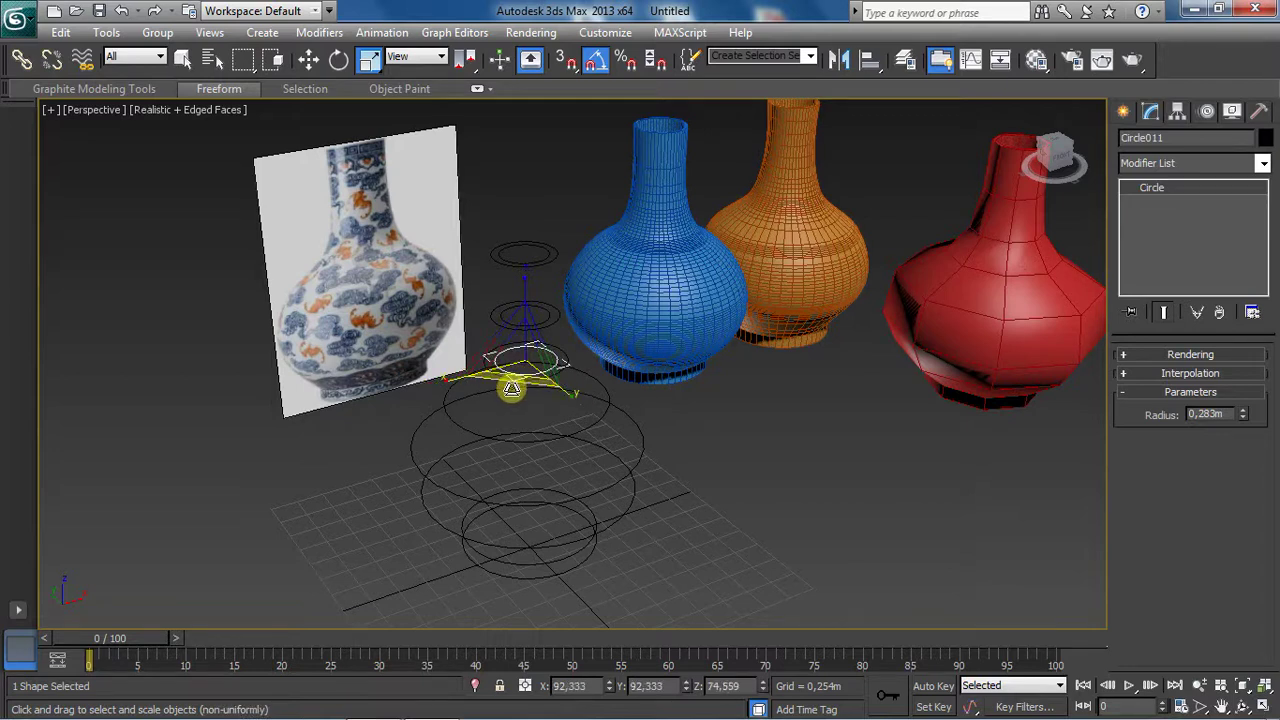
click(308, 59)
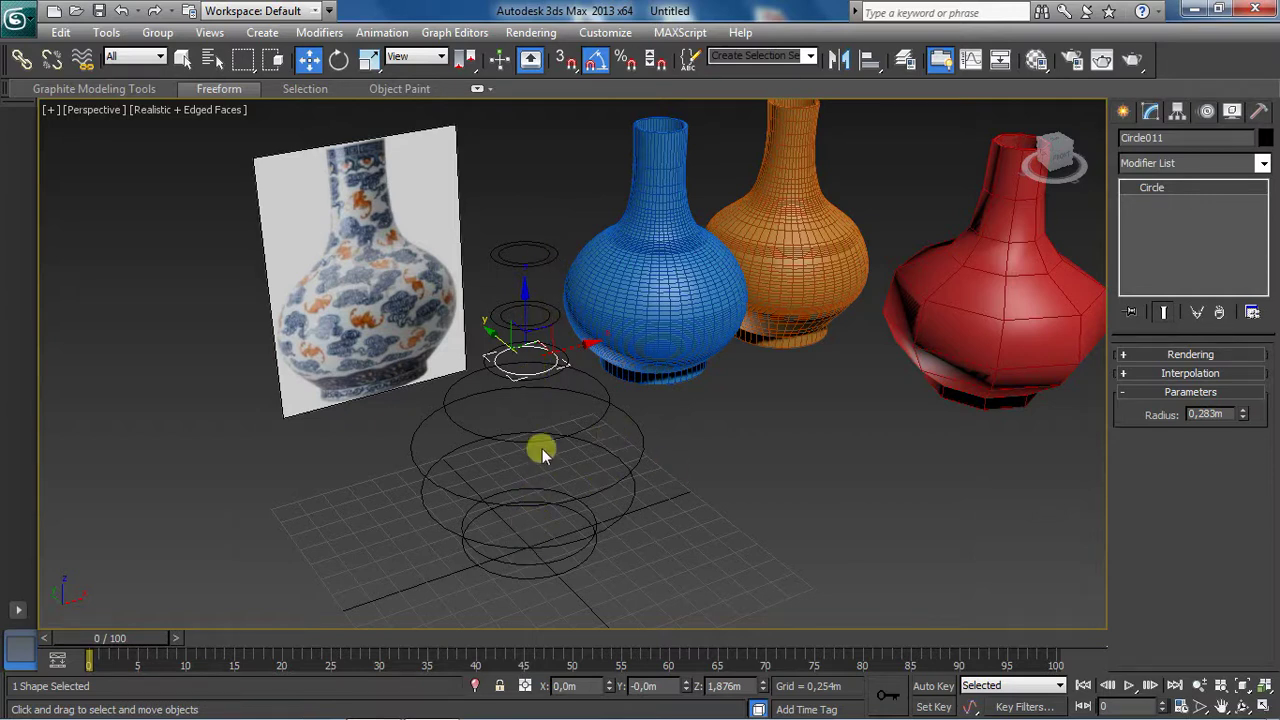
click(703, 479)
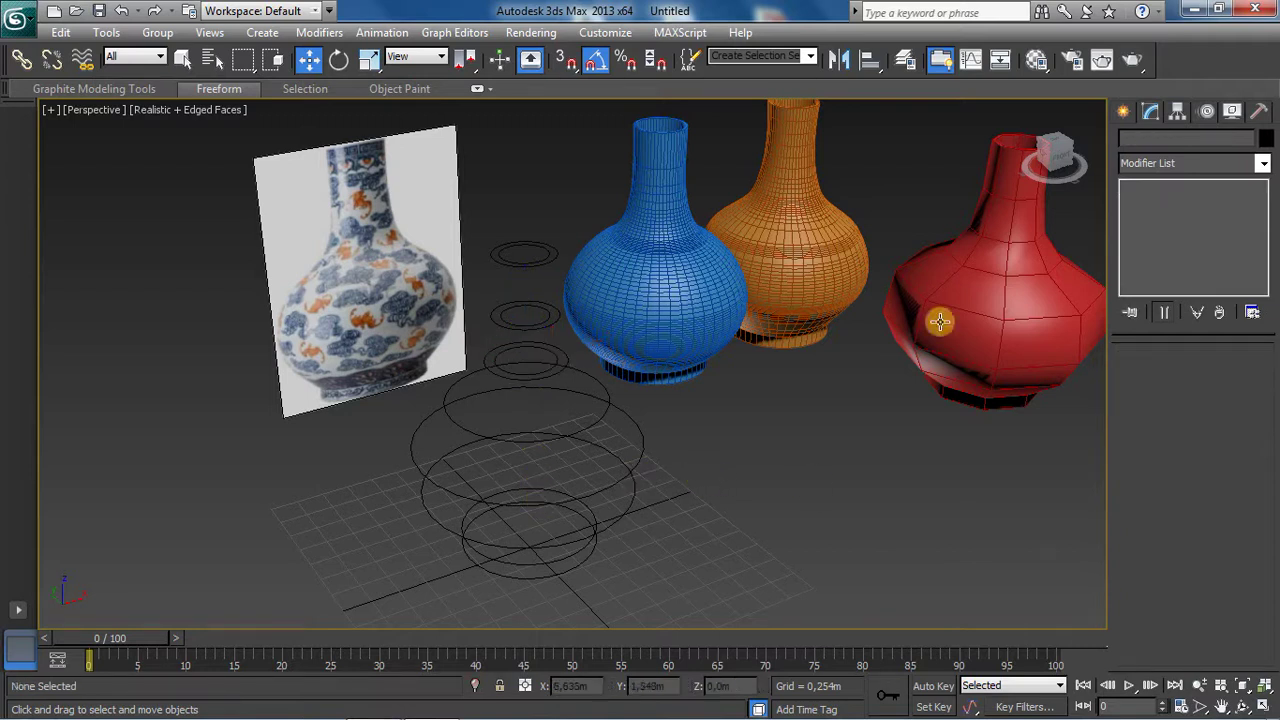
Step: Convert the bottom circle, Circle001, to an Editable Spline
click(560, 572)
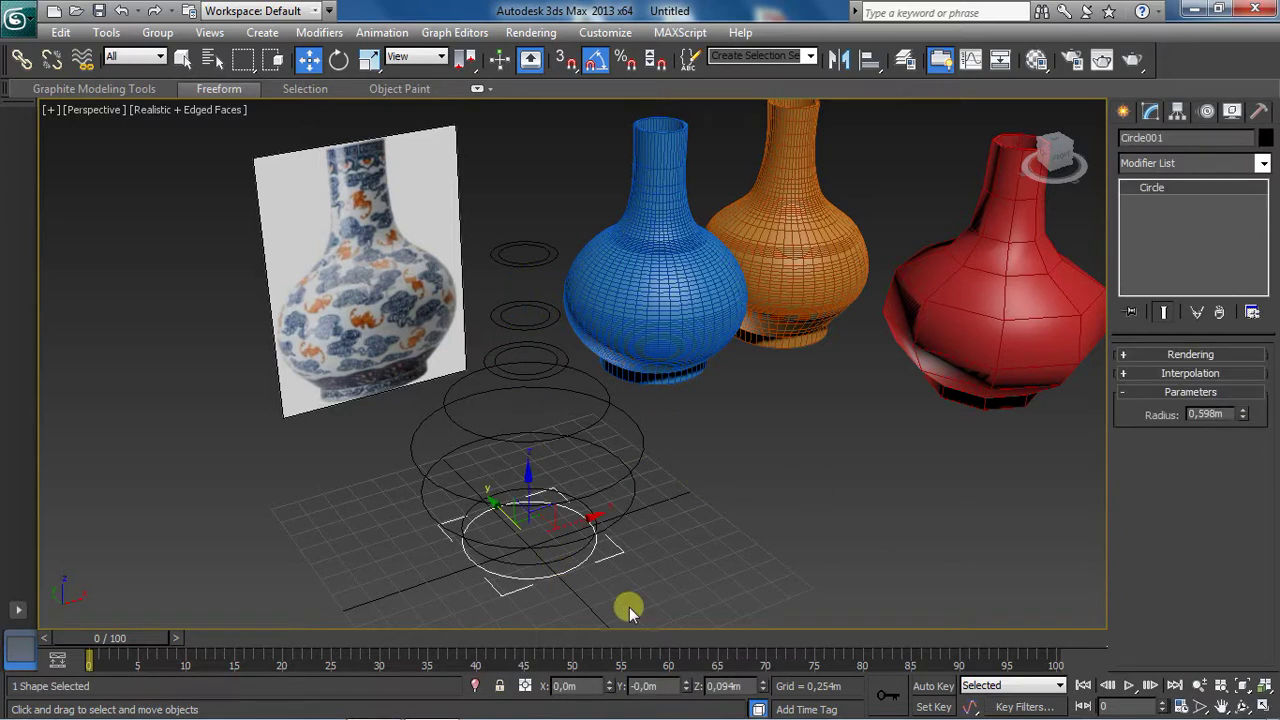
right_click(1155, 193)
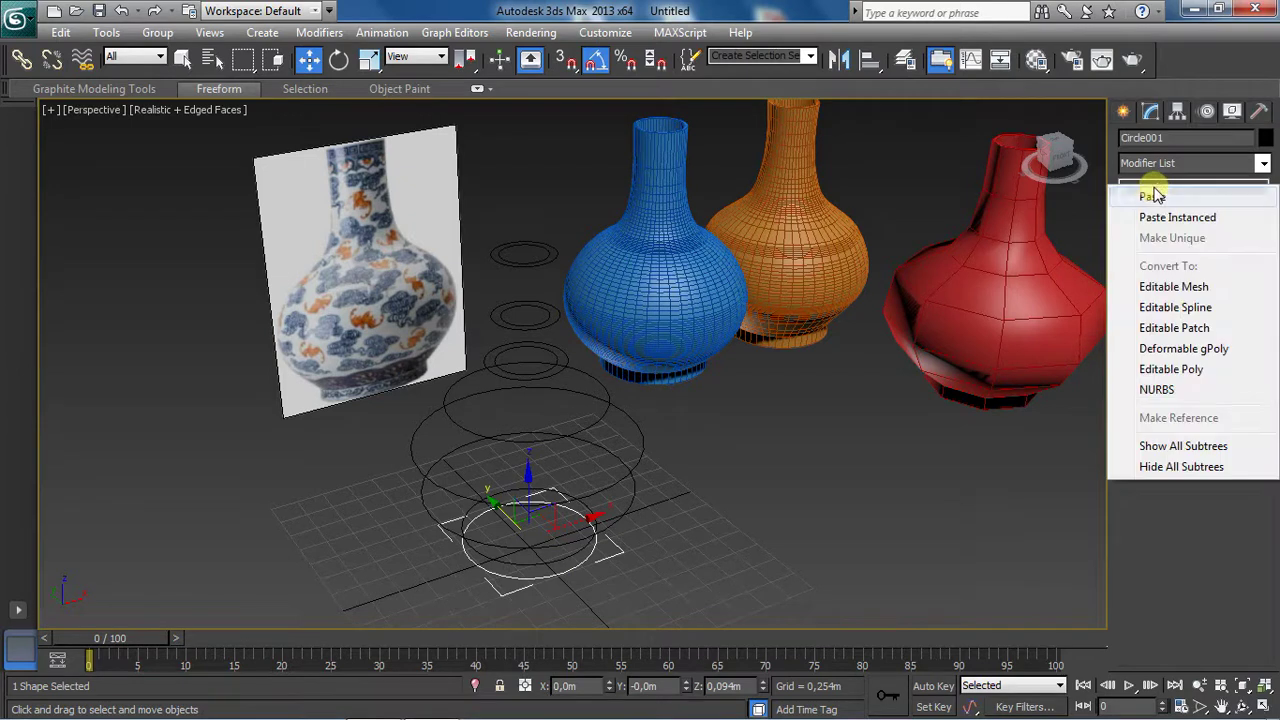
click(1161, 312)
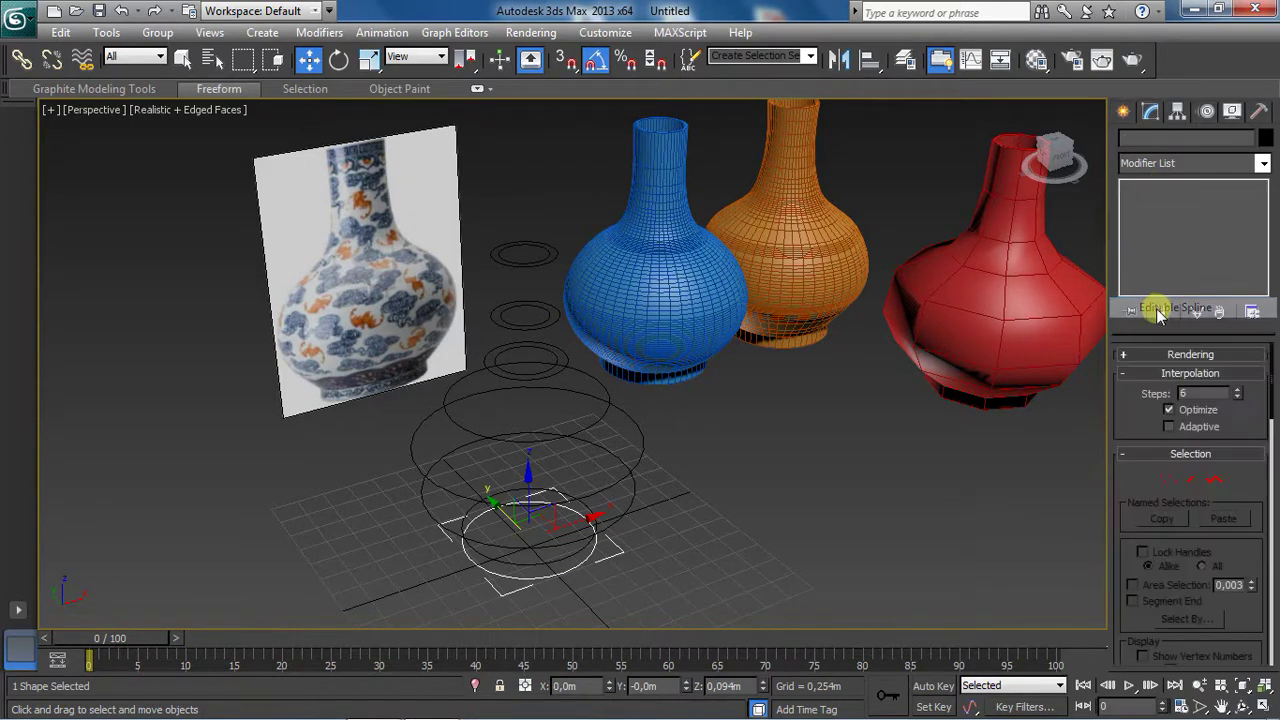
drag(1126, 470, 1130, 316)
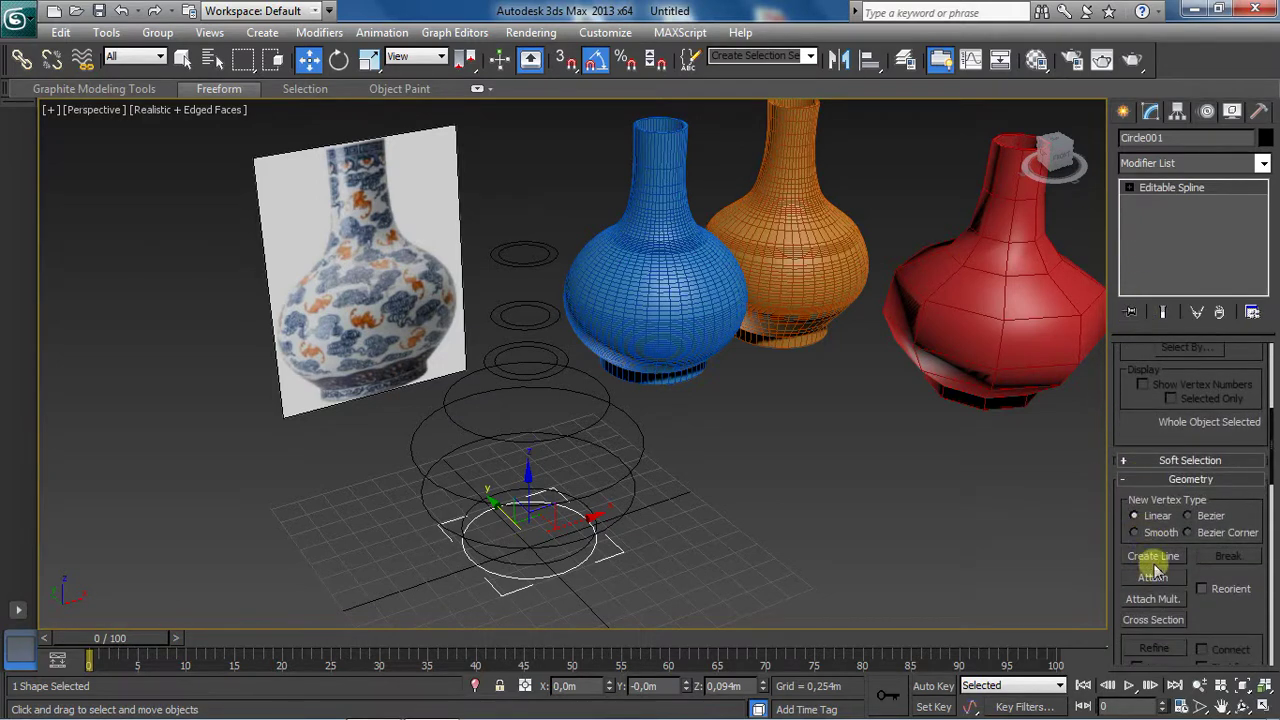
Step: Attach all seven stacked circle copies into the Circle001 spline
click(1153, 577)
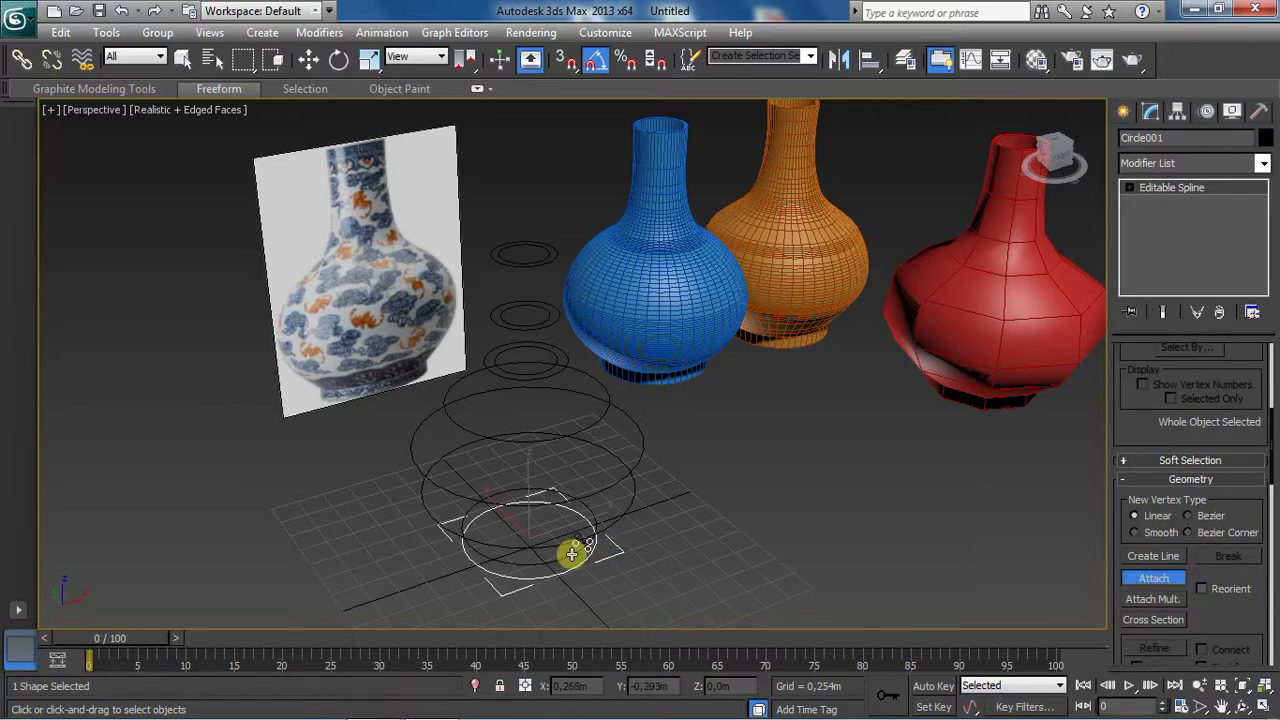
click(626, 506)
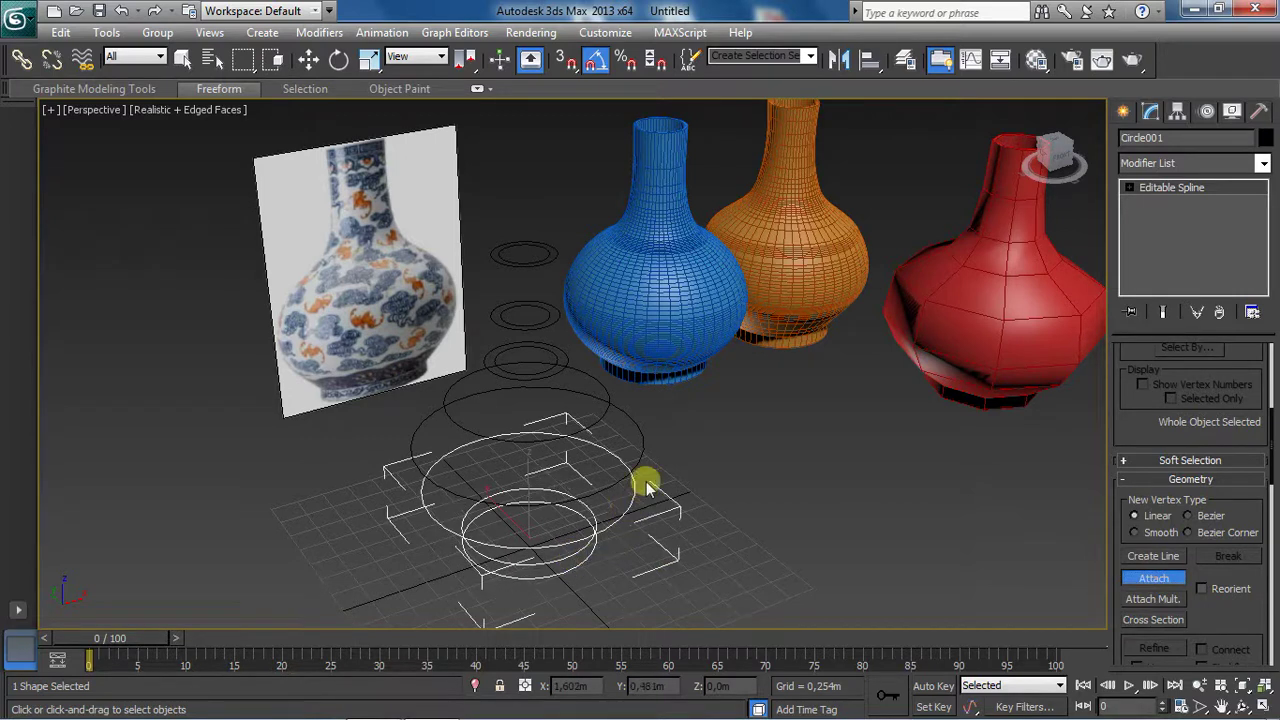
click(638, 444)
click(598, 418)
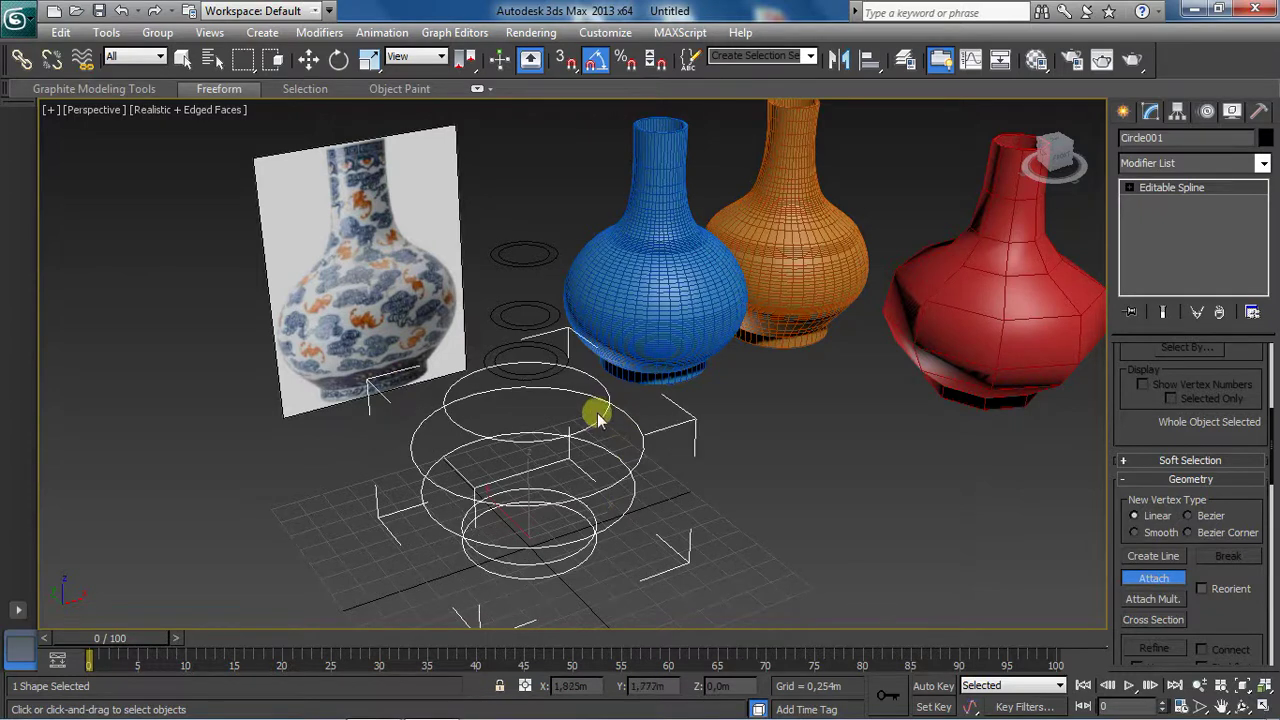
click(567, 354)
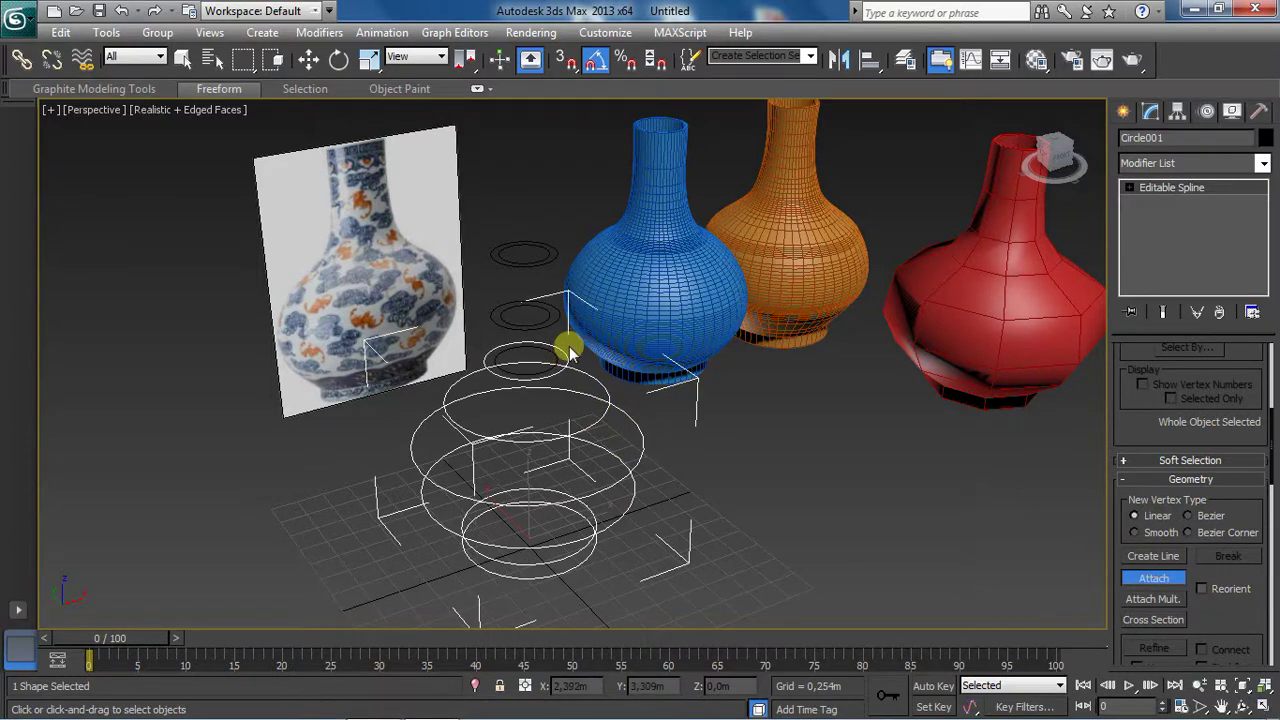
click(560, 316)
click(557, 259)
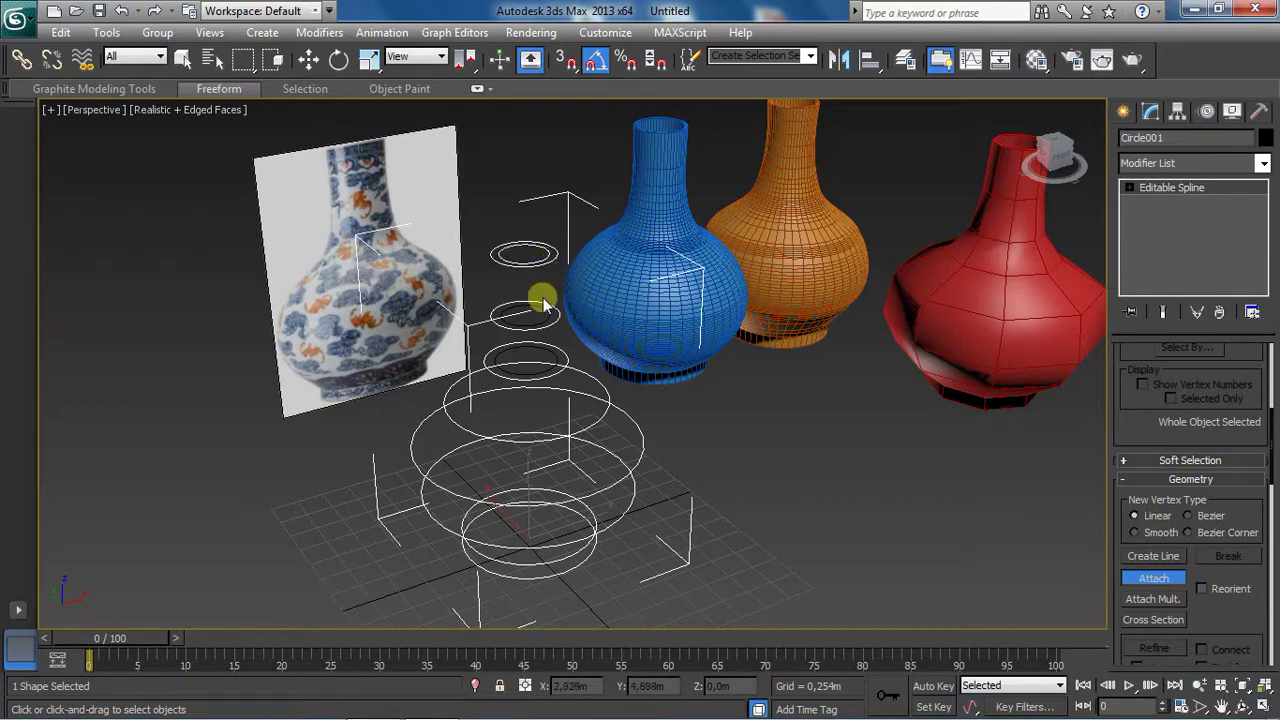
click(555, 355)
right_click(648, 396)
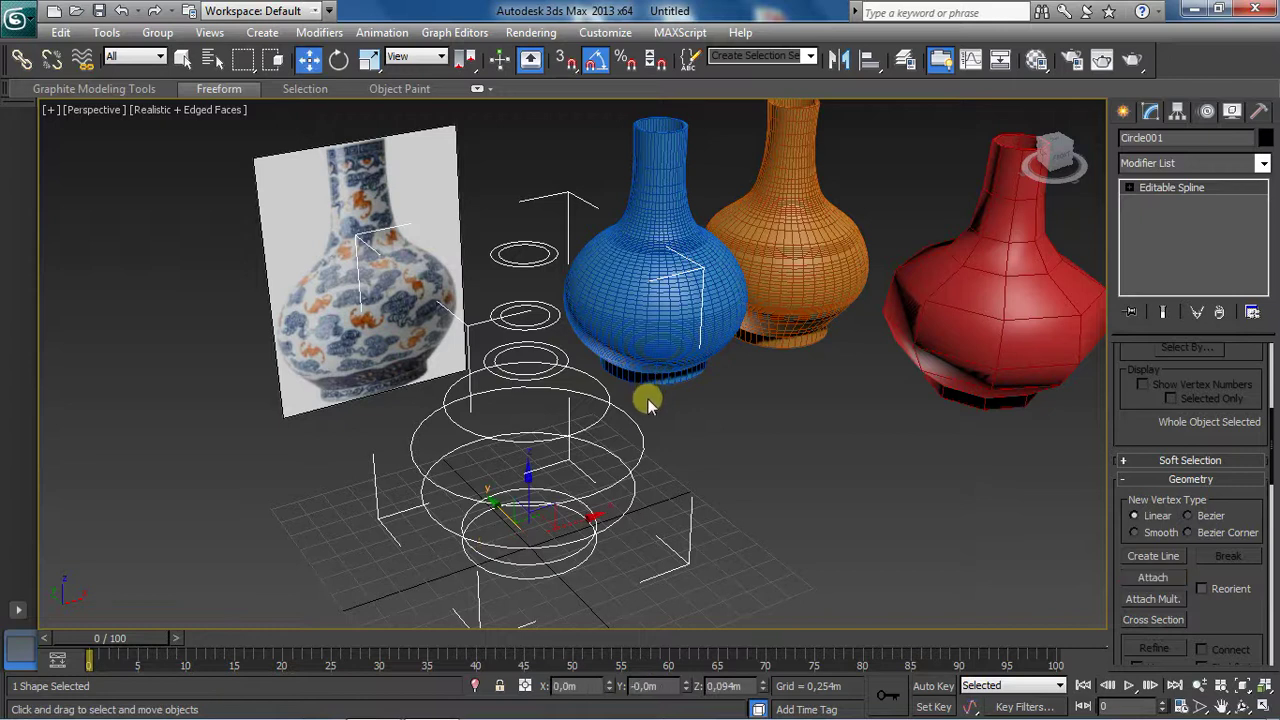
drag(1145, 423, 1157, 612)
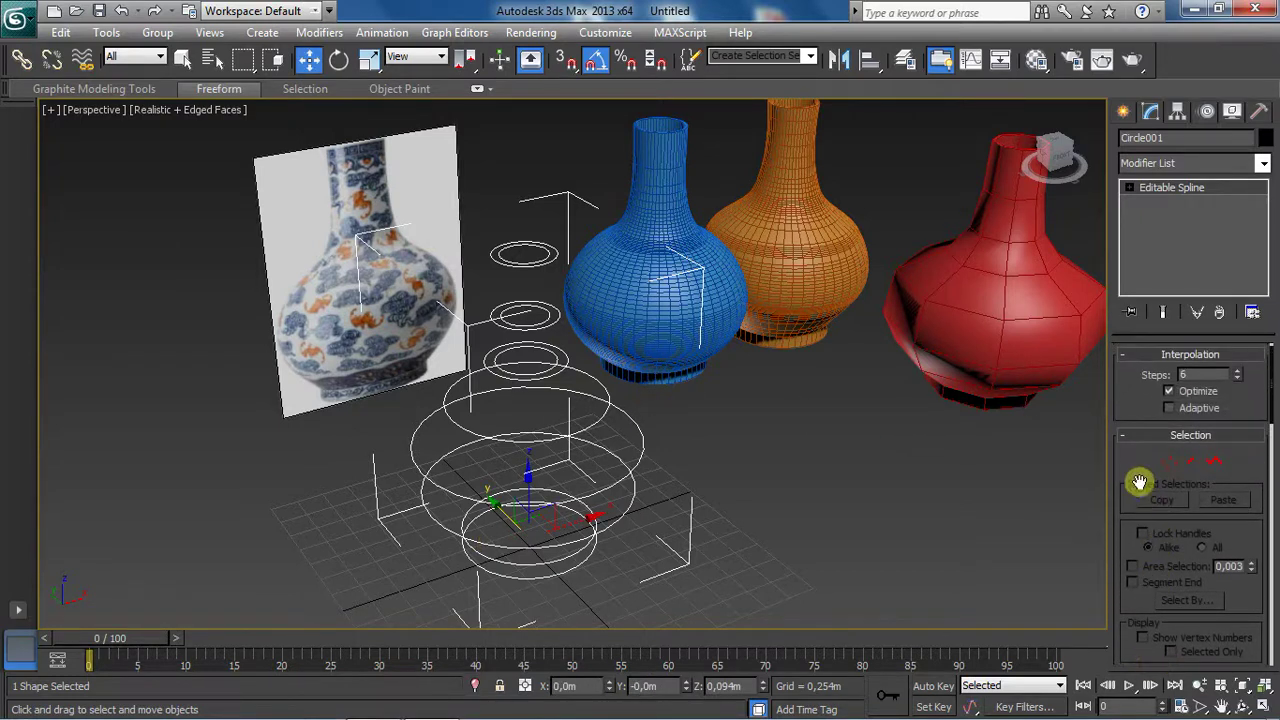
drag(1140, 482, 1138, 528)
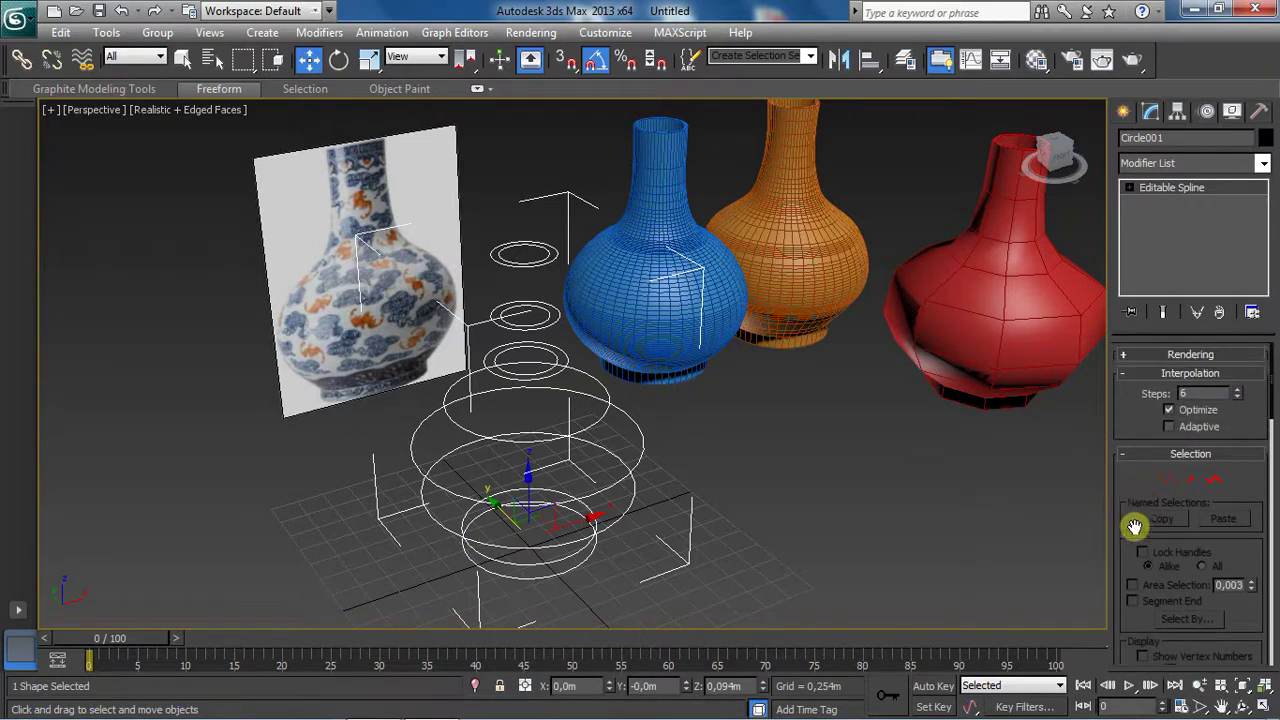
click(1264, 165)
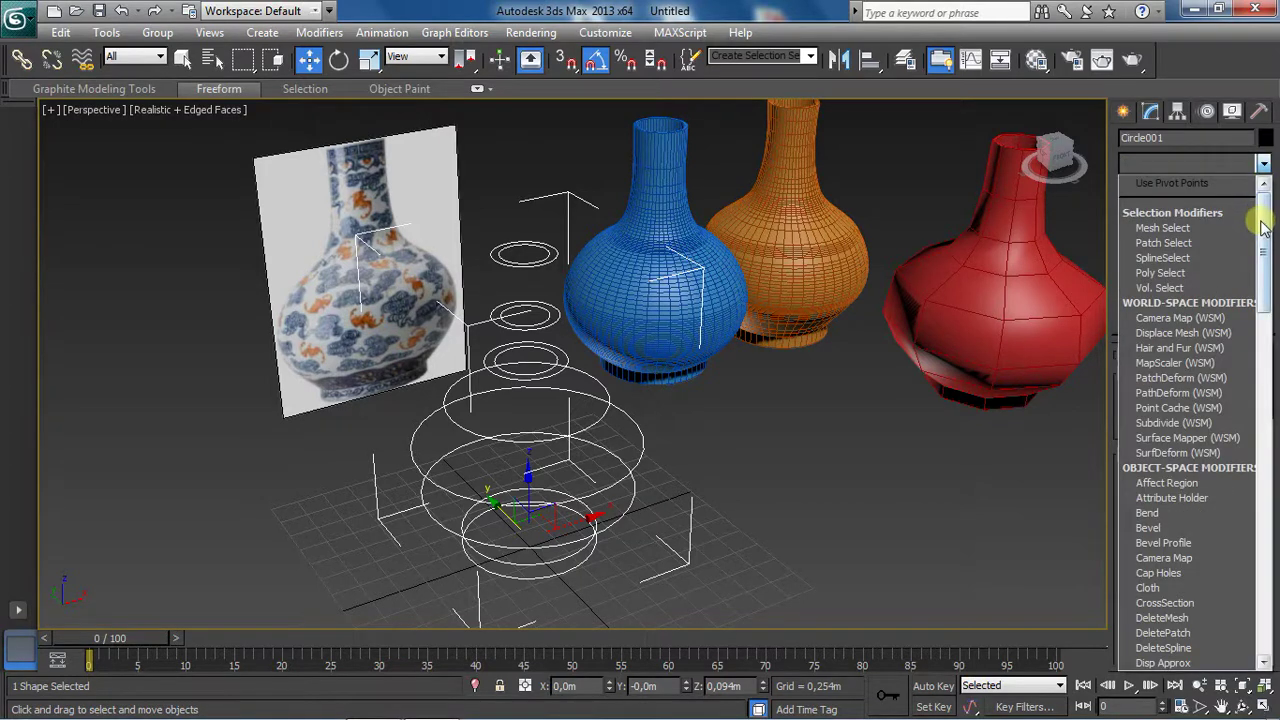
drag(1262, 228, 1240, 273)
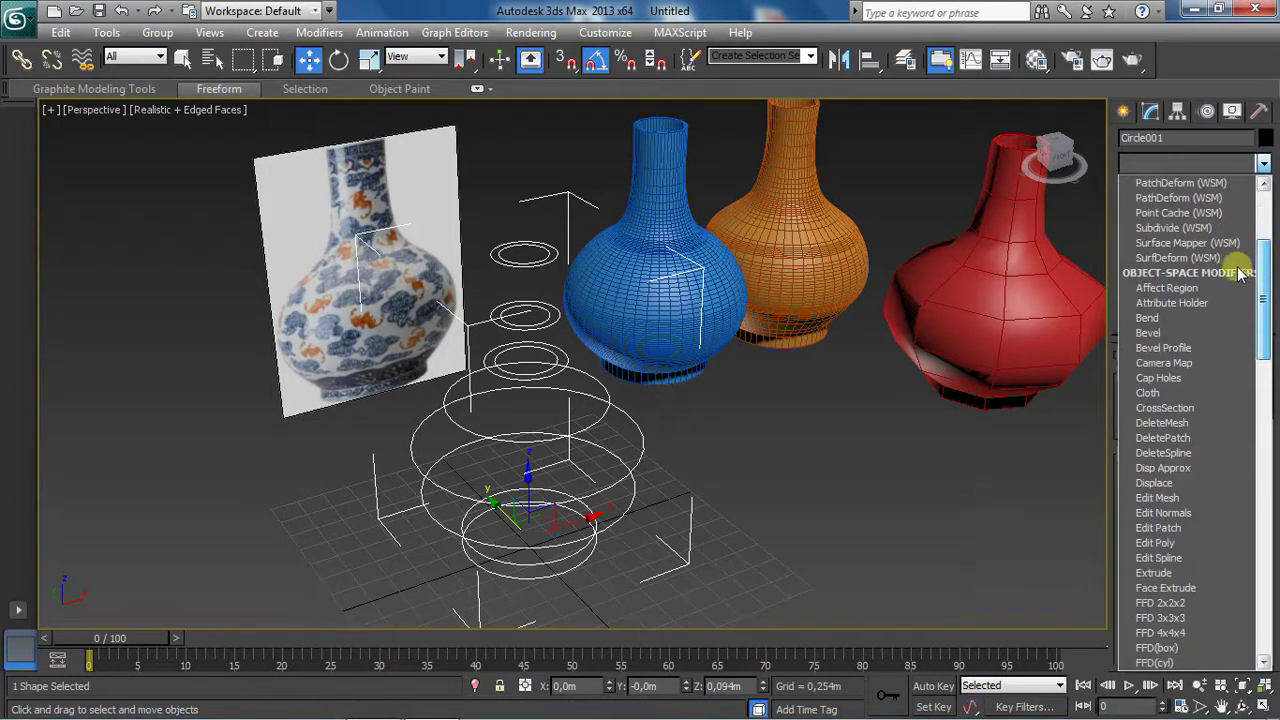
drag(1240, 273, 1203, 552)
scroll(1200, 561, up, 3)
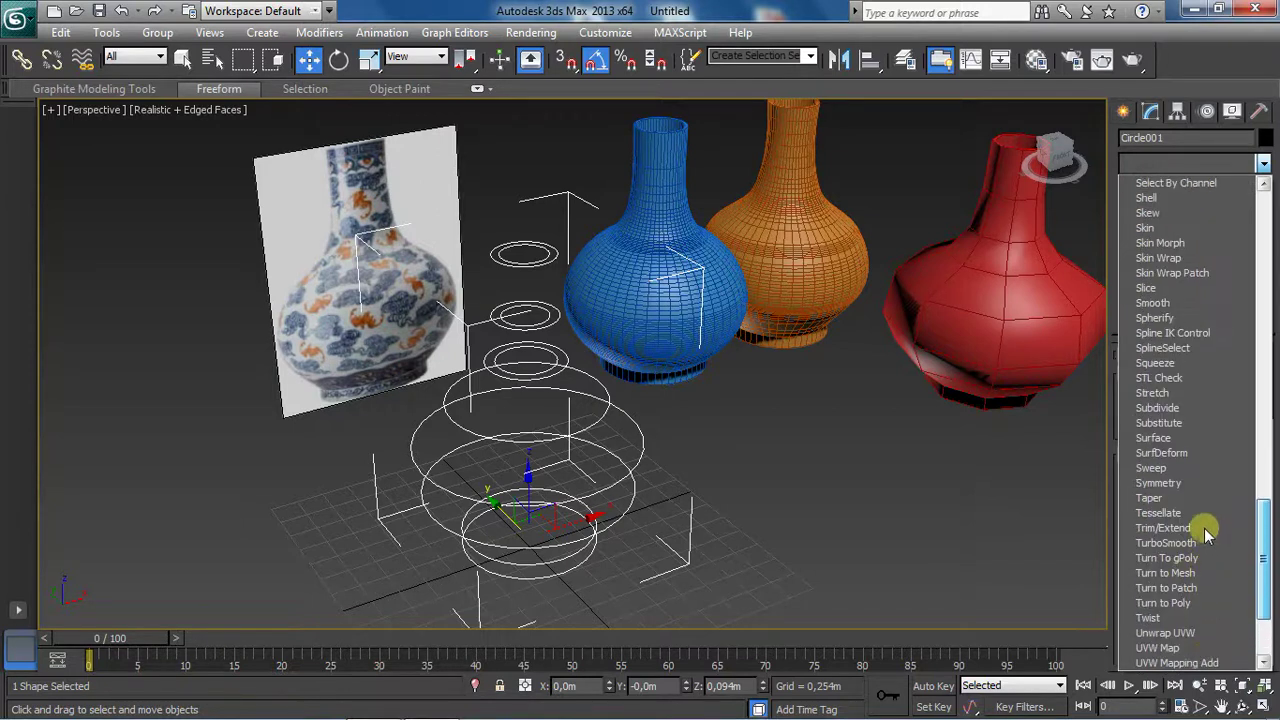
scroll(1206, 528, up, 1)
scroll(1207, 522, up, 1)
scroll(1212, 501, up, 1)
scroll(1217, 492, up, 1)
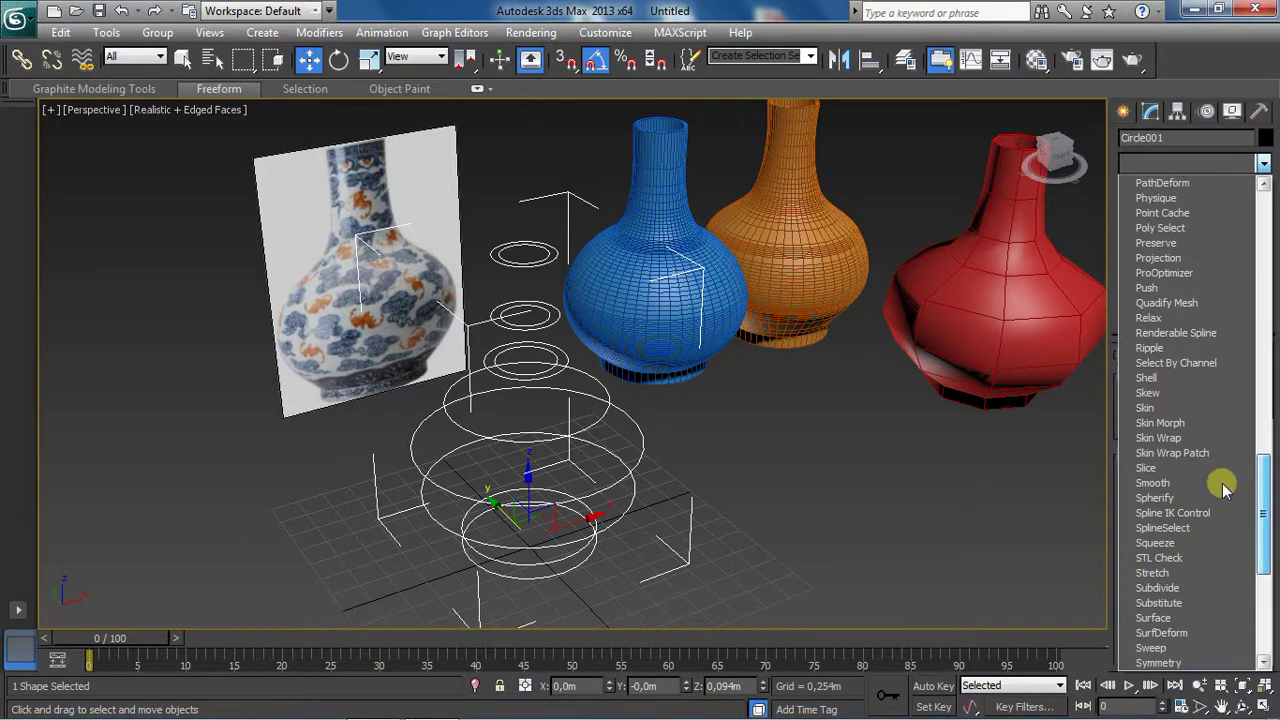
scroll(1225, 487, up, 1)
scroll(1228, 475, up, 1)
scroll(1230, 458, up, 1)
scroll(1235, 455, up, 1)
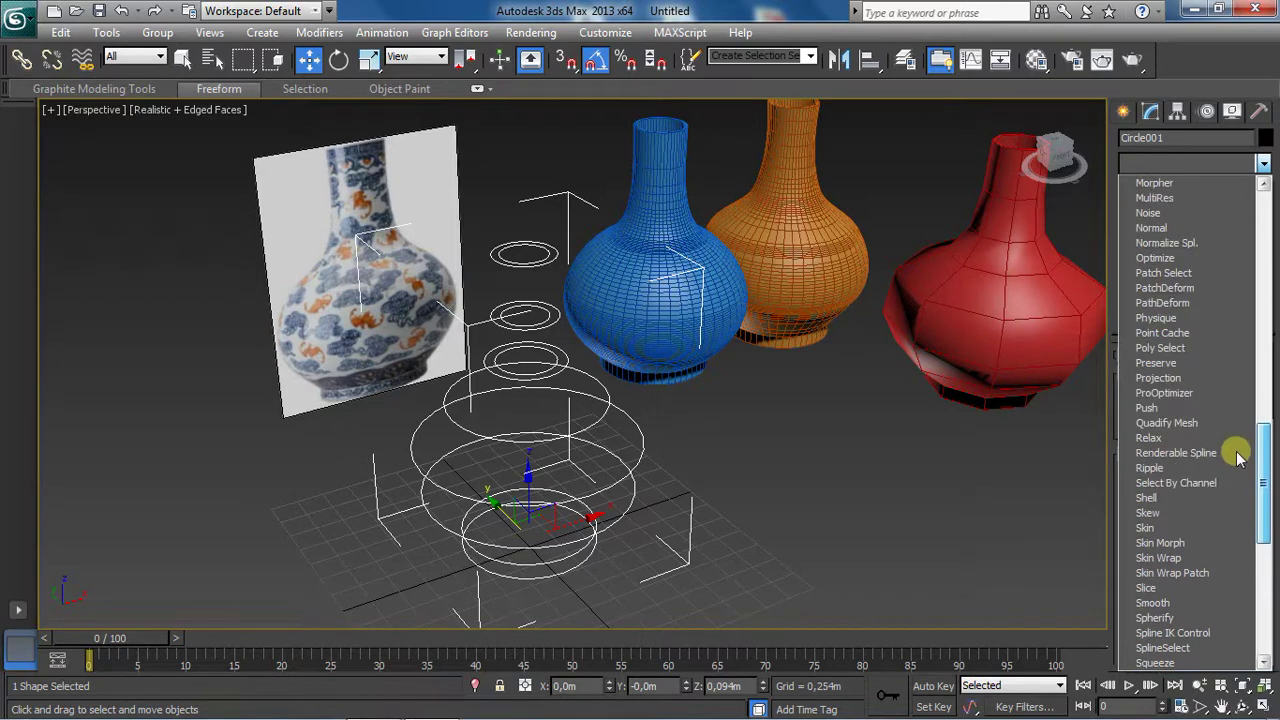
scroll(1240, 453, up, 1)
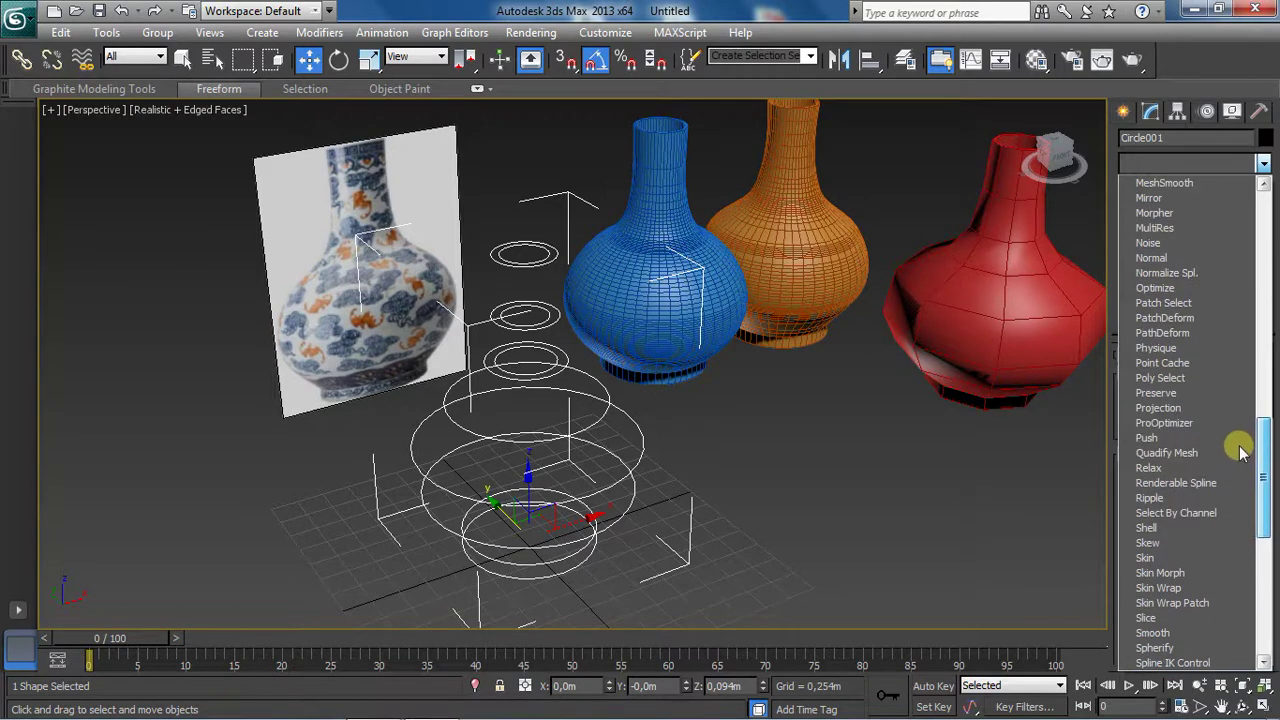
scroll(1237, 445, up, 1)
scroll(1240, 429, up, 2)
scroll(1247, 418, up, 1)
scroll(1250, 400, up, 1)
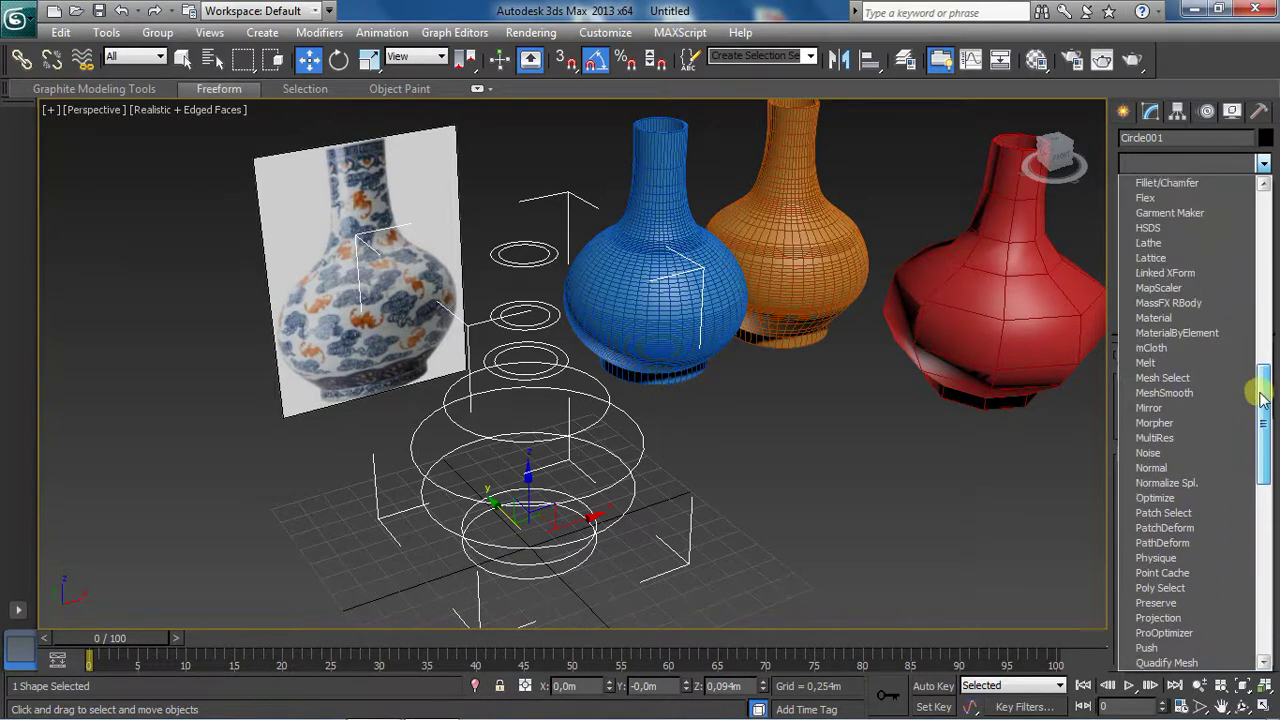
scroll(1254, 384, up, 1)
scroll(1262, 378, up, 1)
scroll(1268, 378, up, 1)
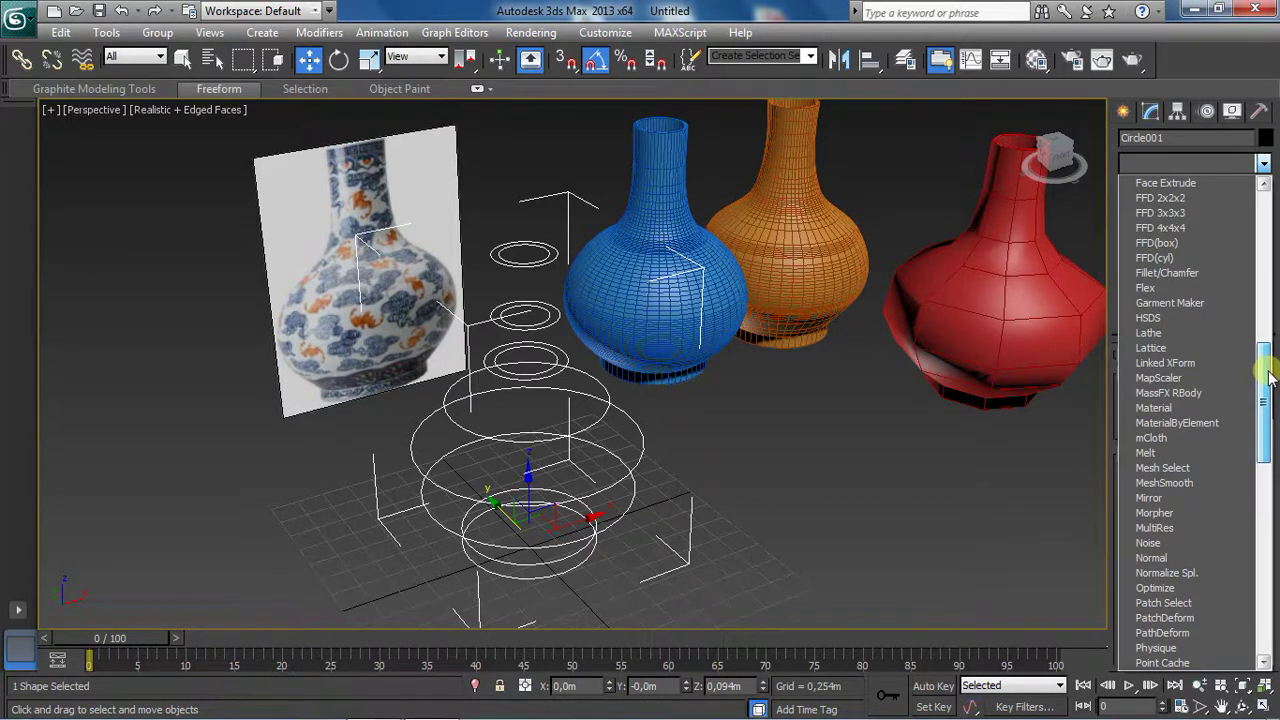
scroll(1268, 370, up, 1)
scroll(1268, 360, up, 1)
scroll(1270, 345, up, 1)
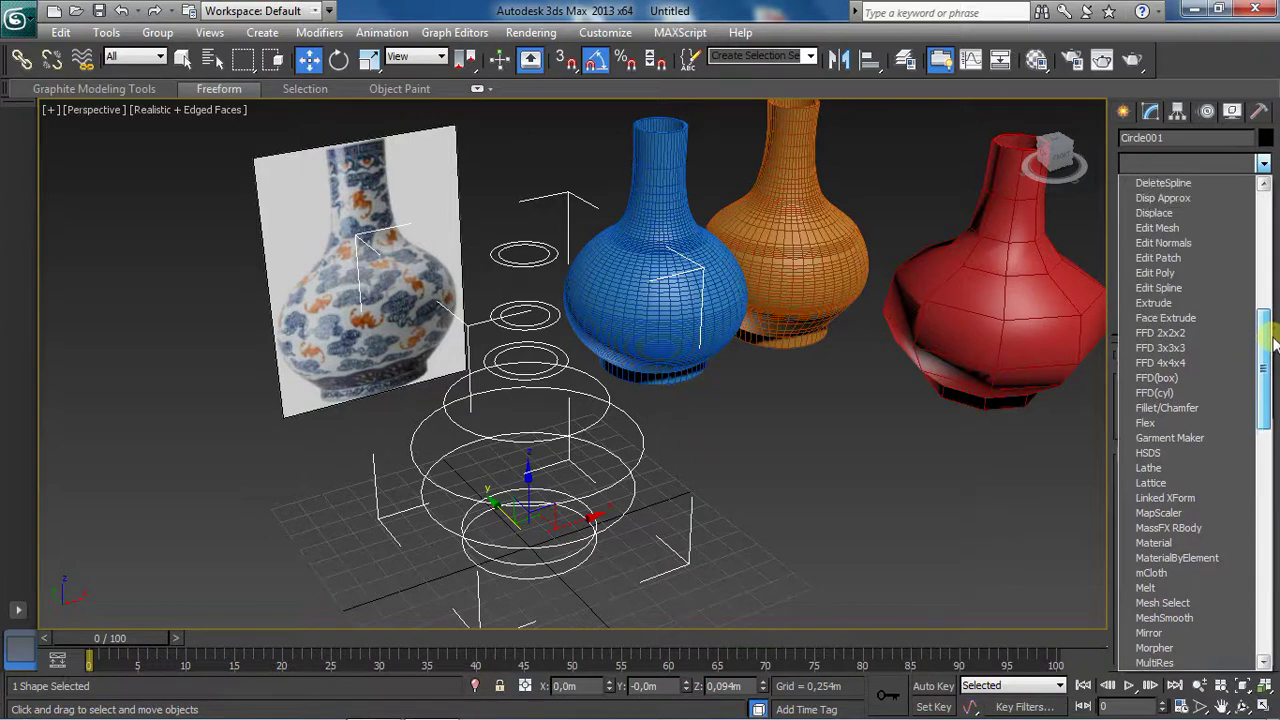
scroll(1274, 330, up, 1)
scroll(1276, 320, up, 1)
scroll(1276, 310, up, 1)
scroll(1276, 300, up, 1)
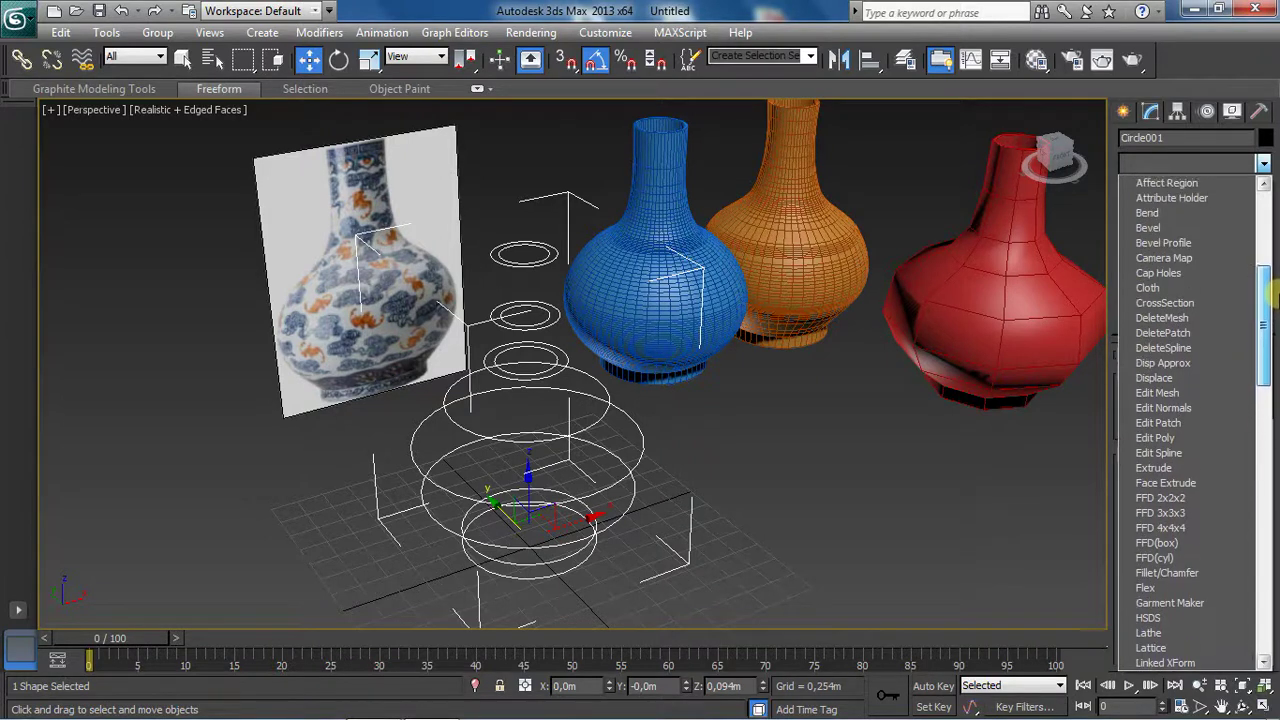
scroll(1276, 290, up, 1)
scroll(1266, 168, up, 2)
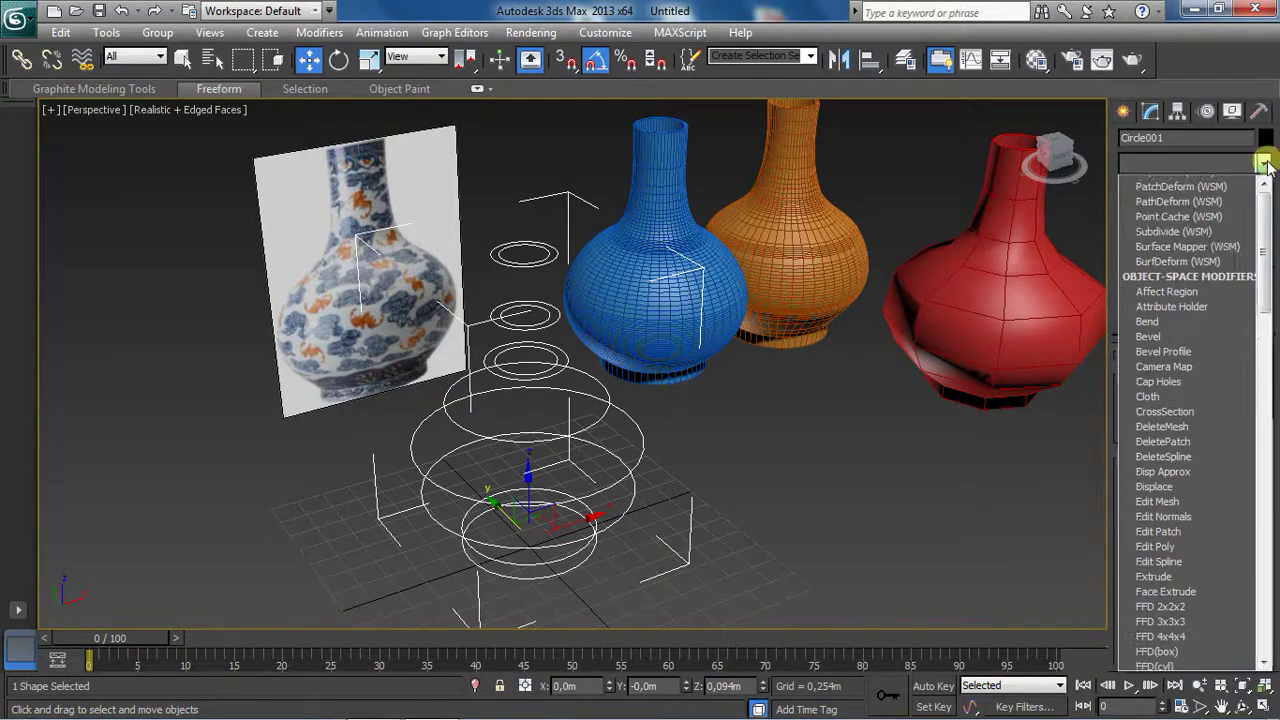
click(1264, 163)
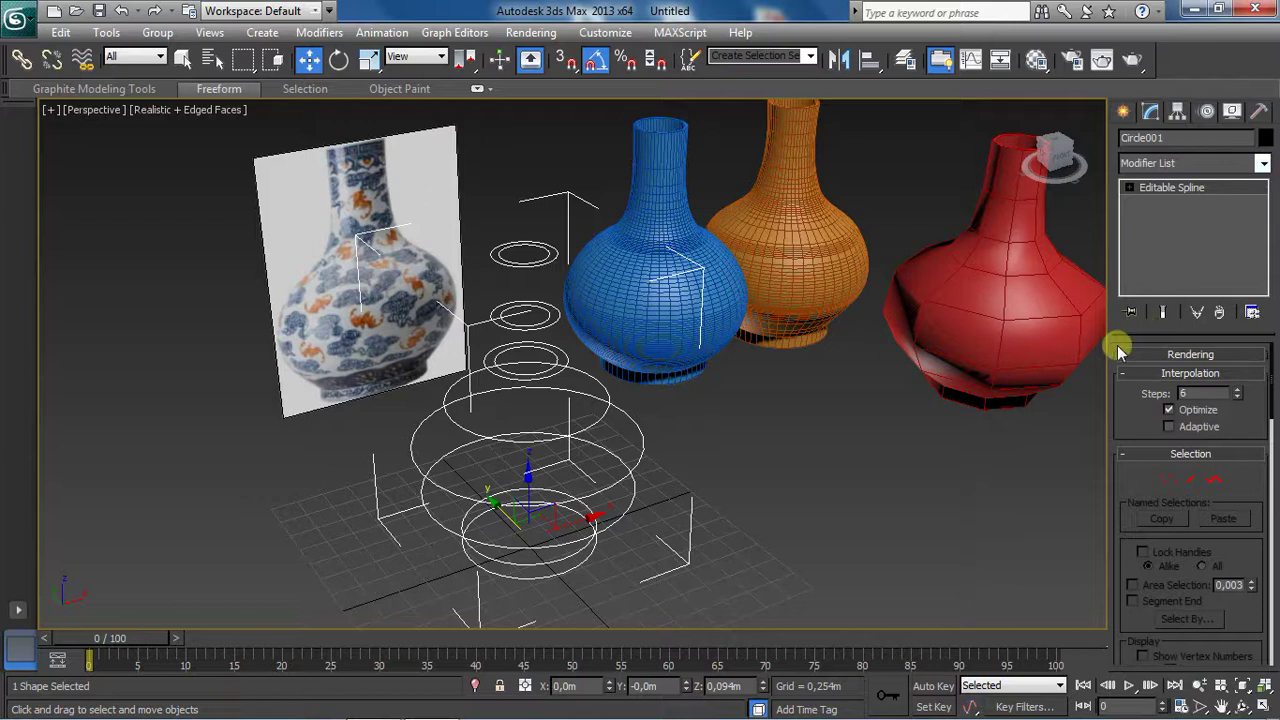